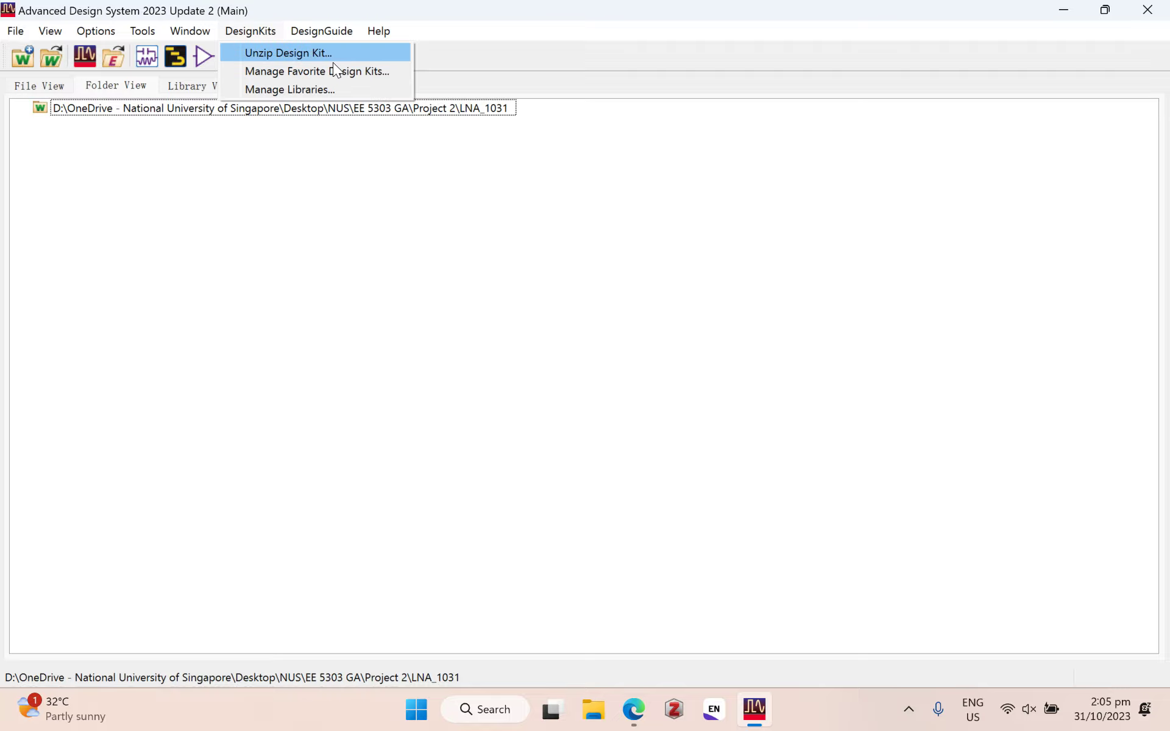
Step: Choose the NE3210S01 zip file in the Downloads folder as the design kit to unzip
click(329, 55)
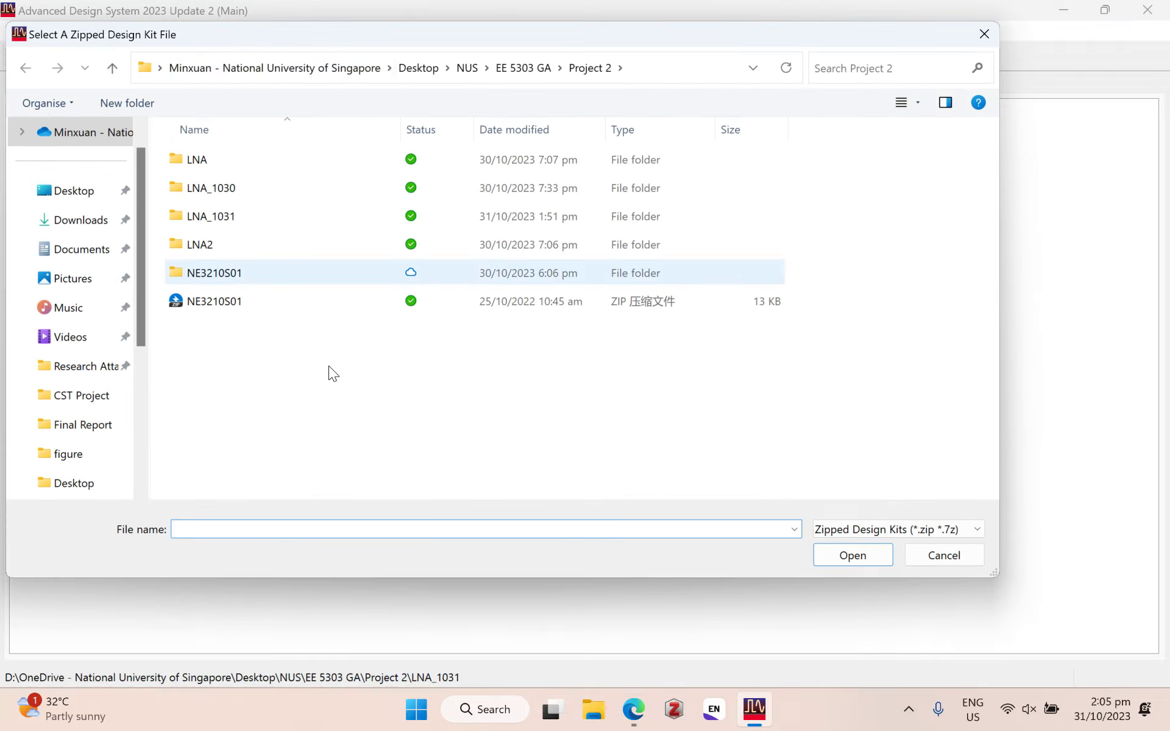
click(352, 246)
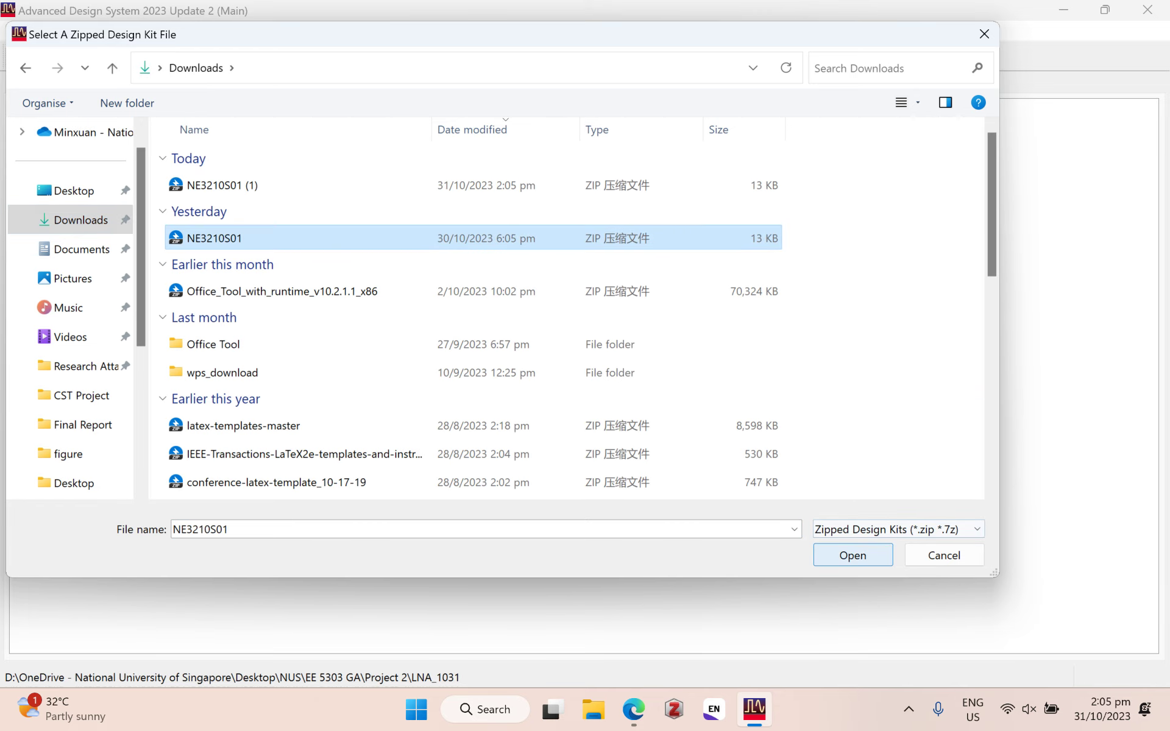
click(852, 555)
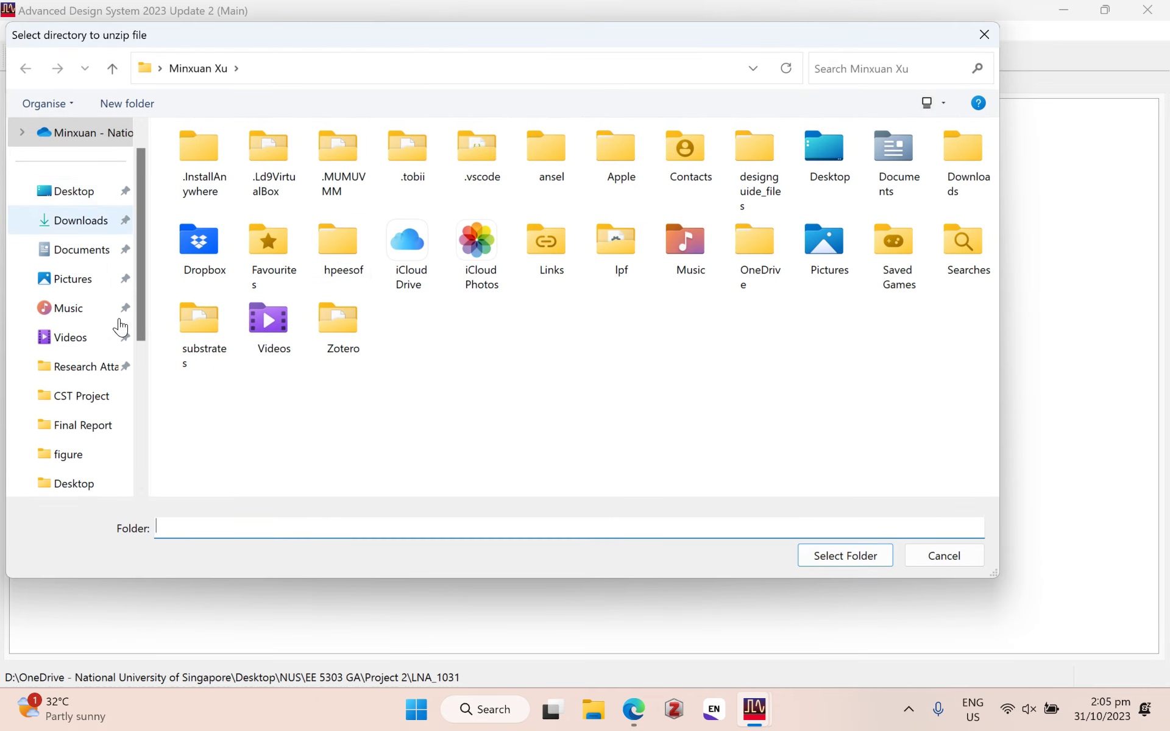
Step: Unzip the design kit into Desktop\NUS\EE 5303 GA\Project 2 and add it to the current workspace
scroll(122, 500, down, 1)
scroll(112, 485, up, 2)
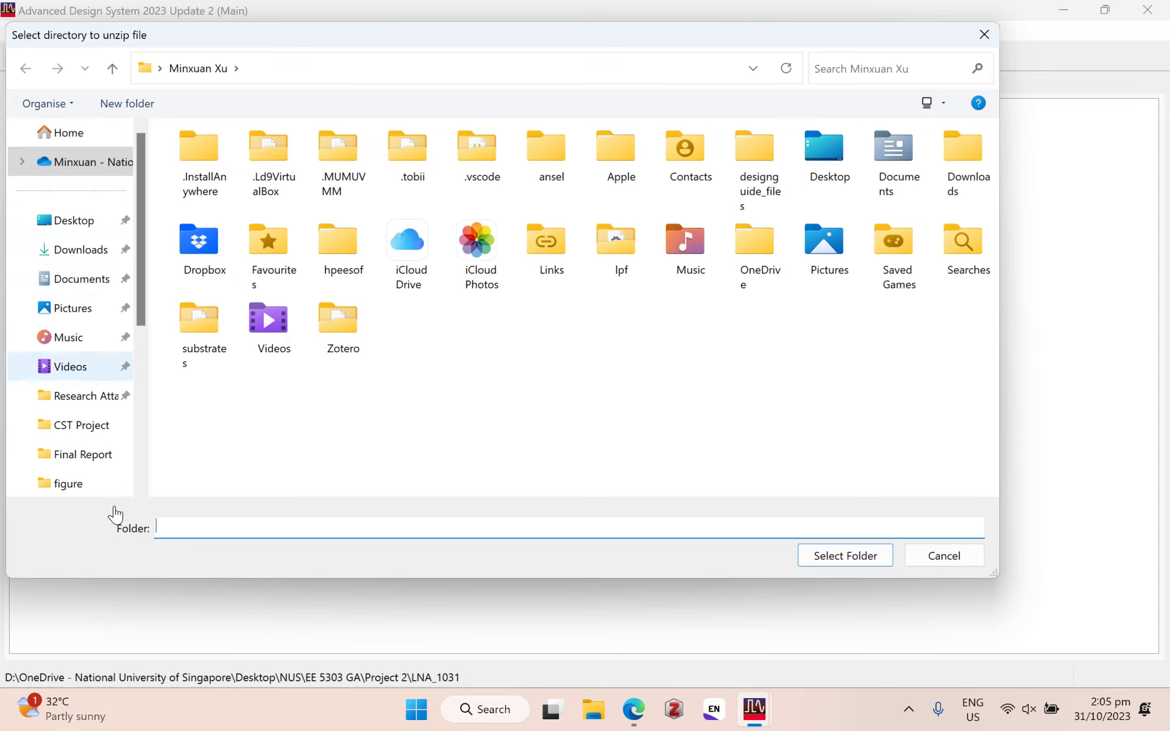
scroll(113, 503, down, 1)
scroll(92, 293, up, 1)
click(74, 220)
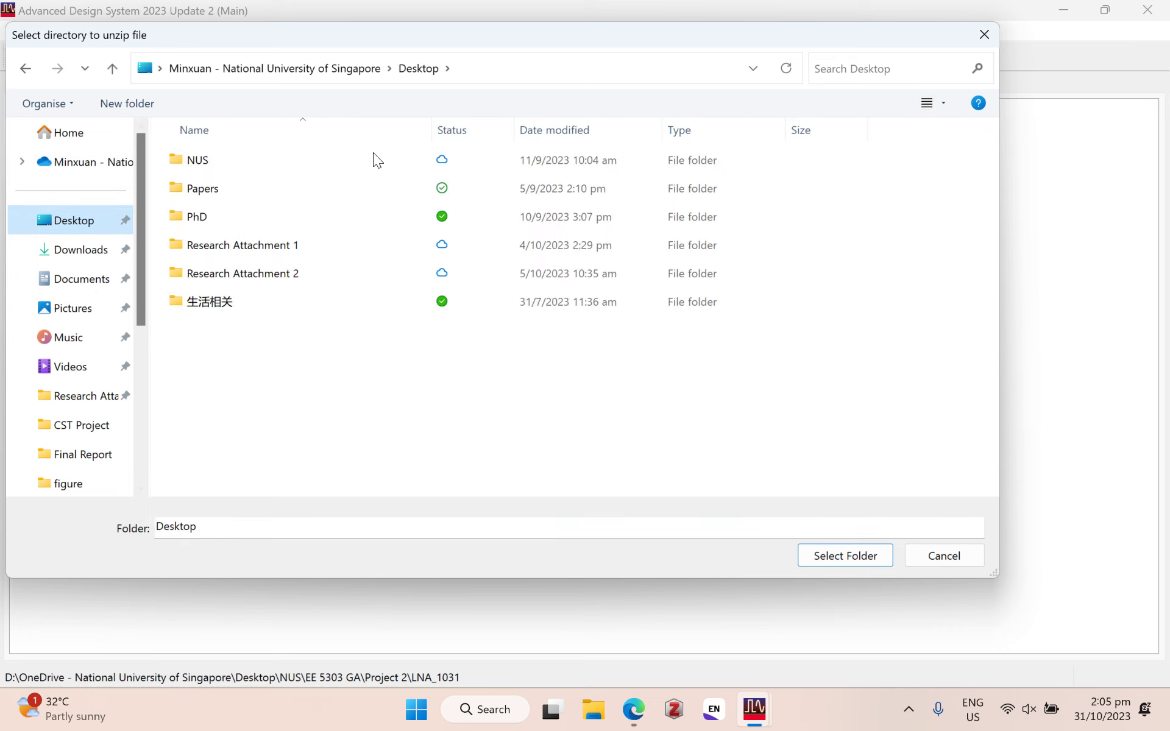
double_click(381, 152)
double_click(327, 160)
click(320, 217)
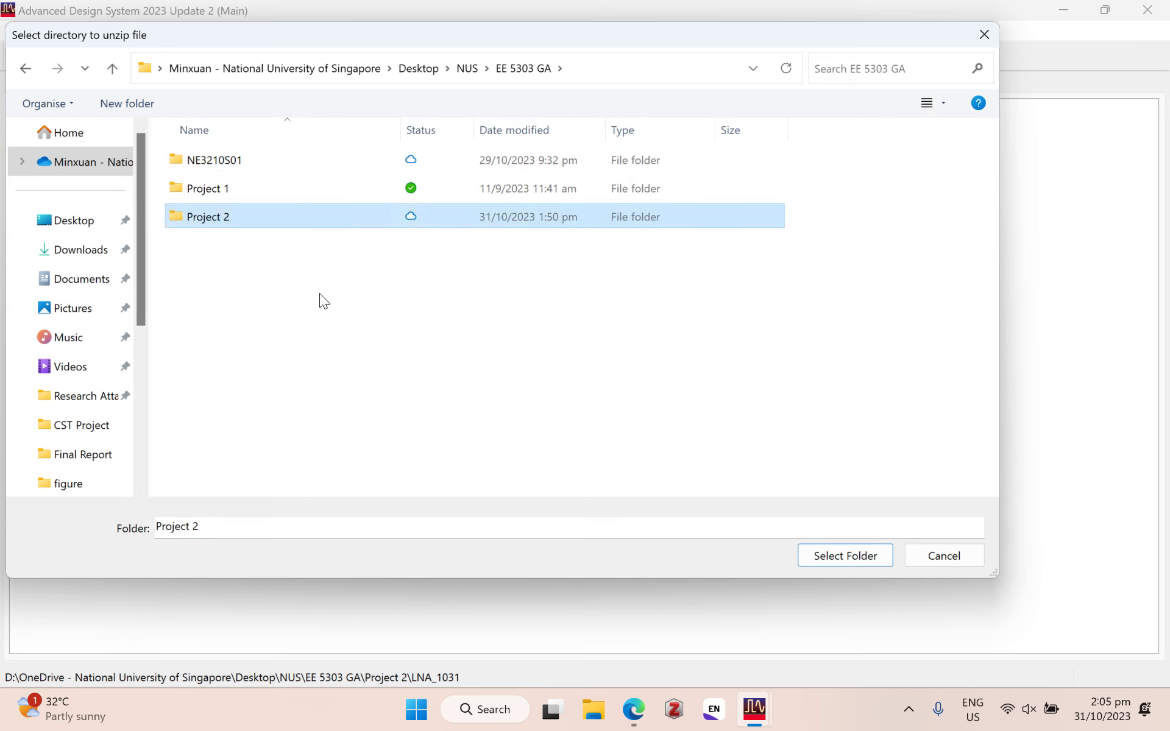
key(Return)
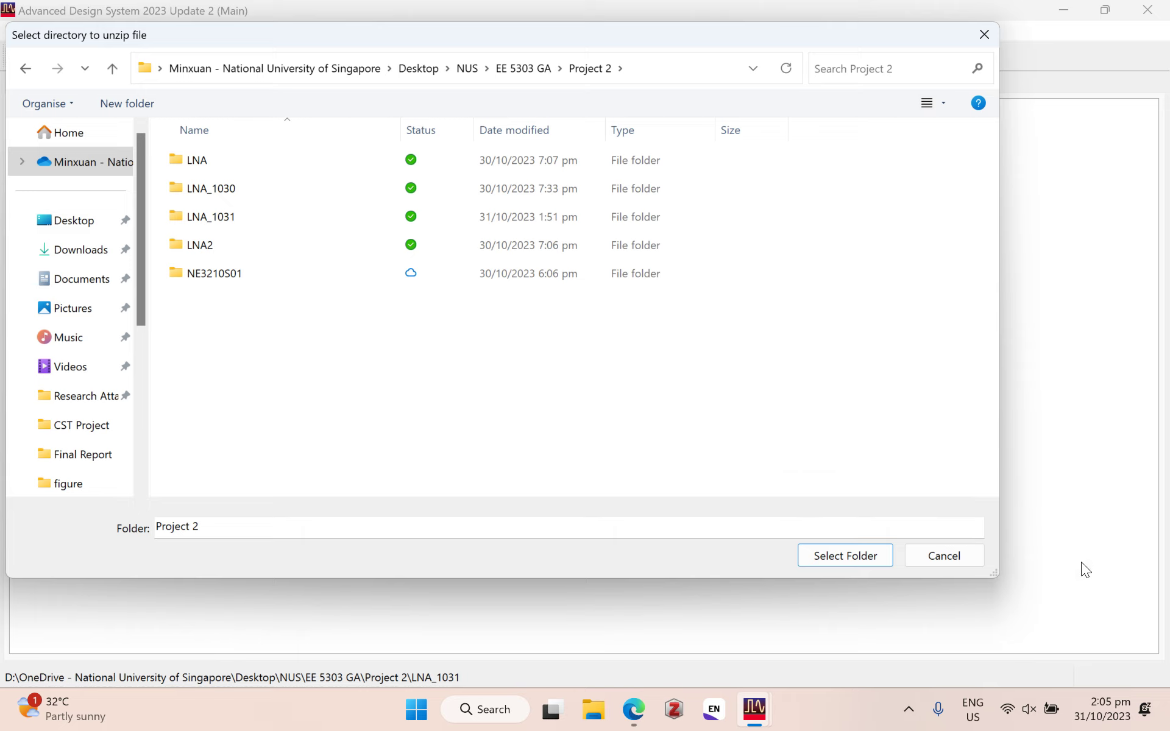
click(845, 555)
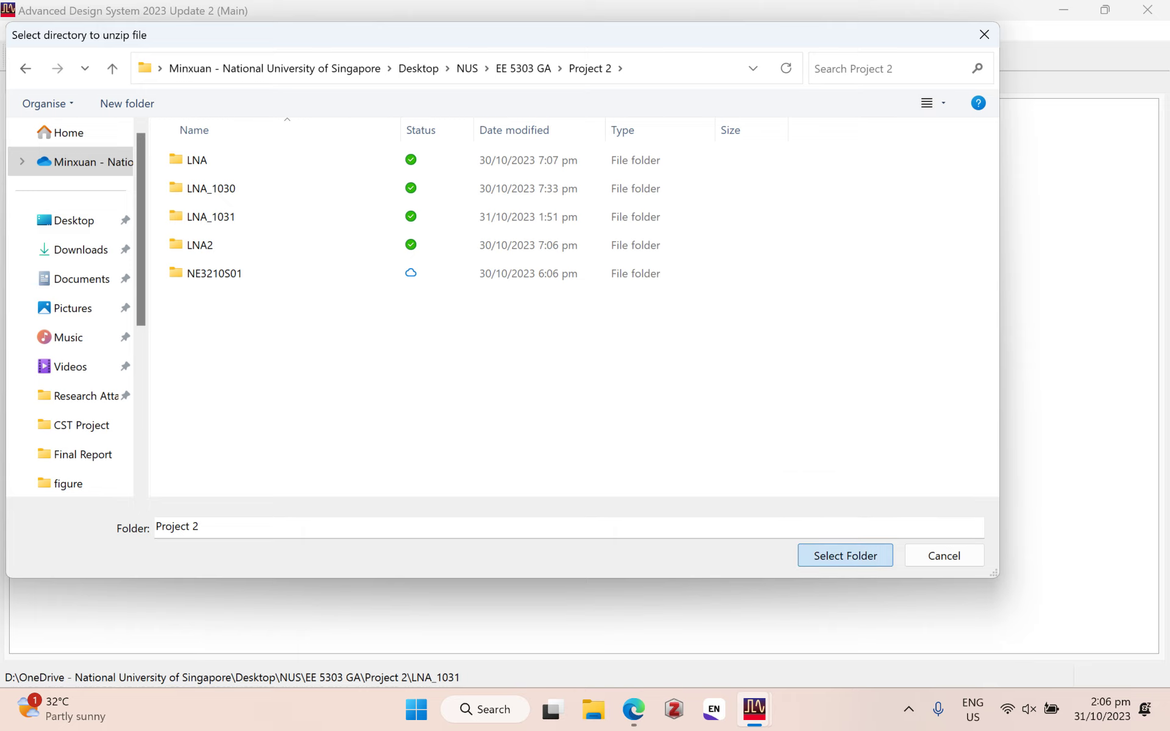
key(Return)
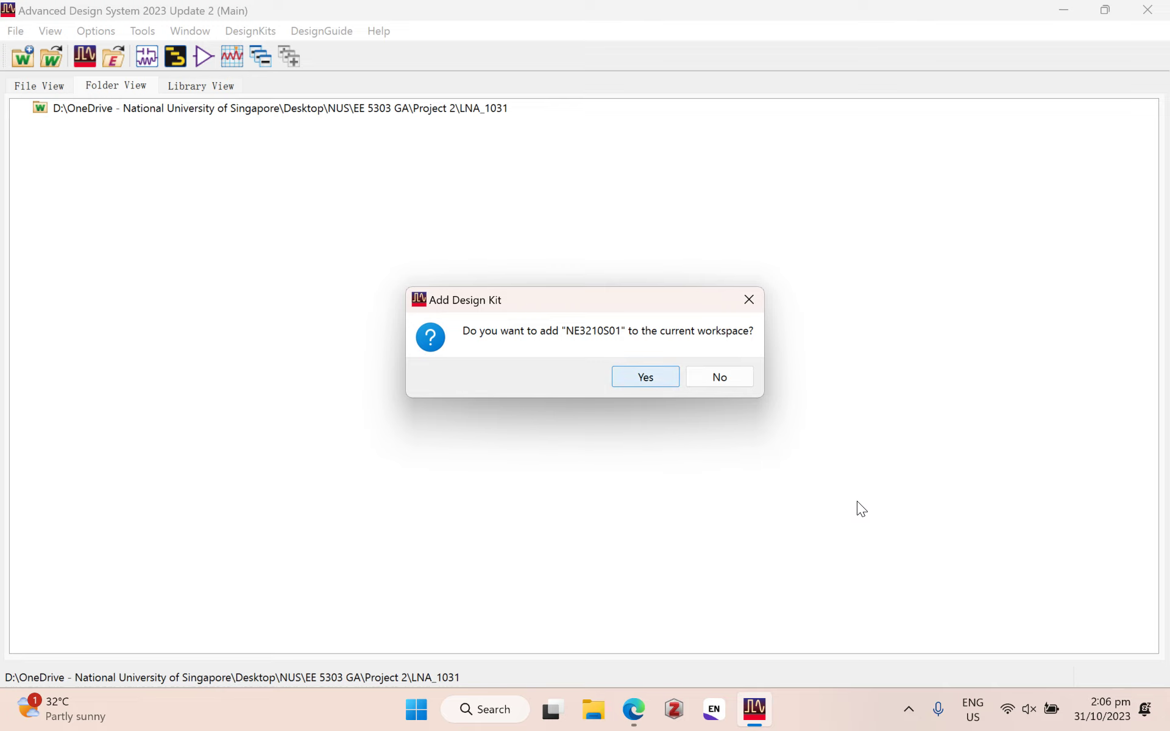
key(Return)
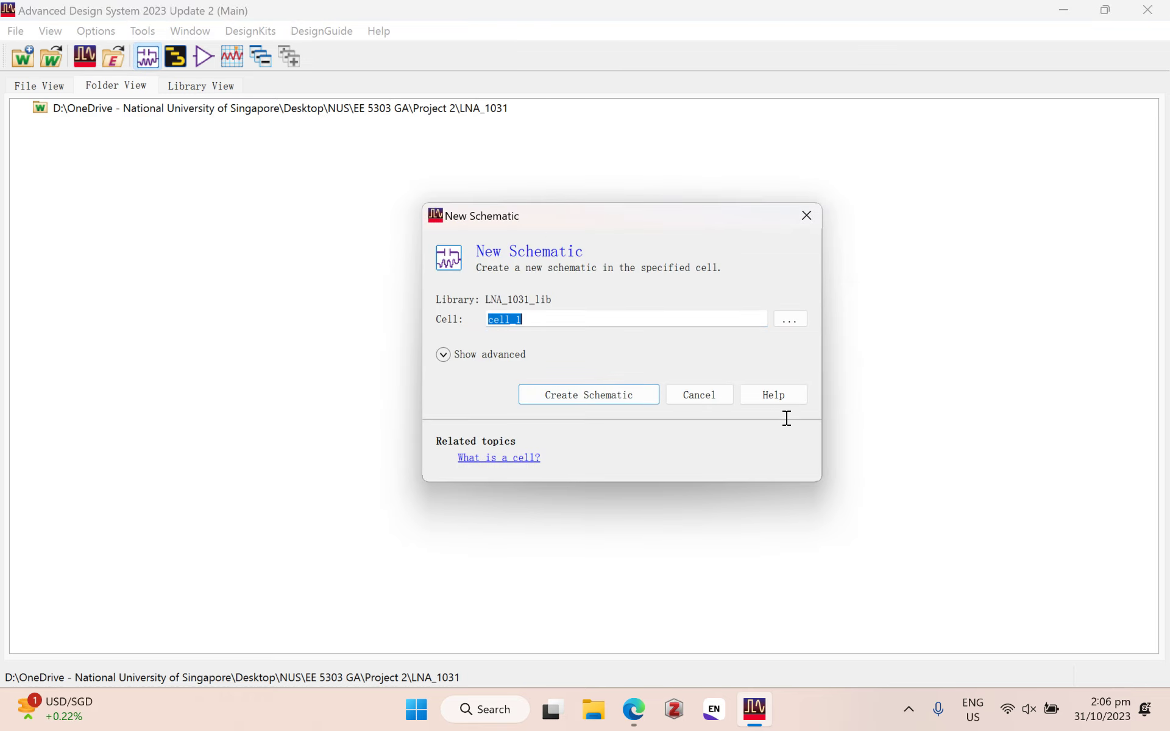
Step: Create a new schematic in a cell named NE3210S01 in the LNA_1031_lib library
key(Caps_Lock)
text(n)
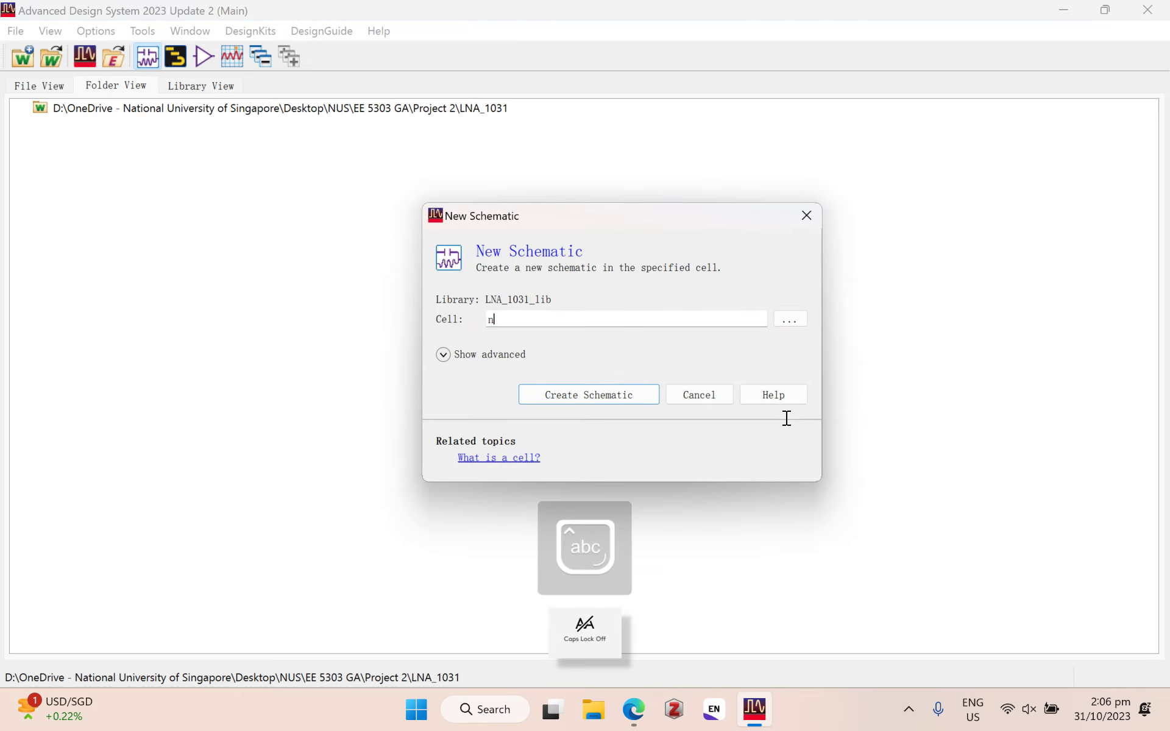
key(Caps_Lock)
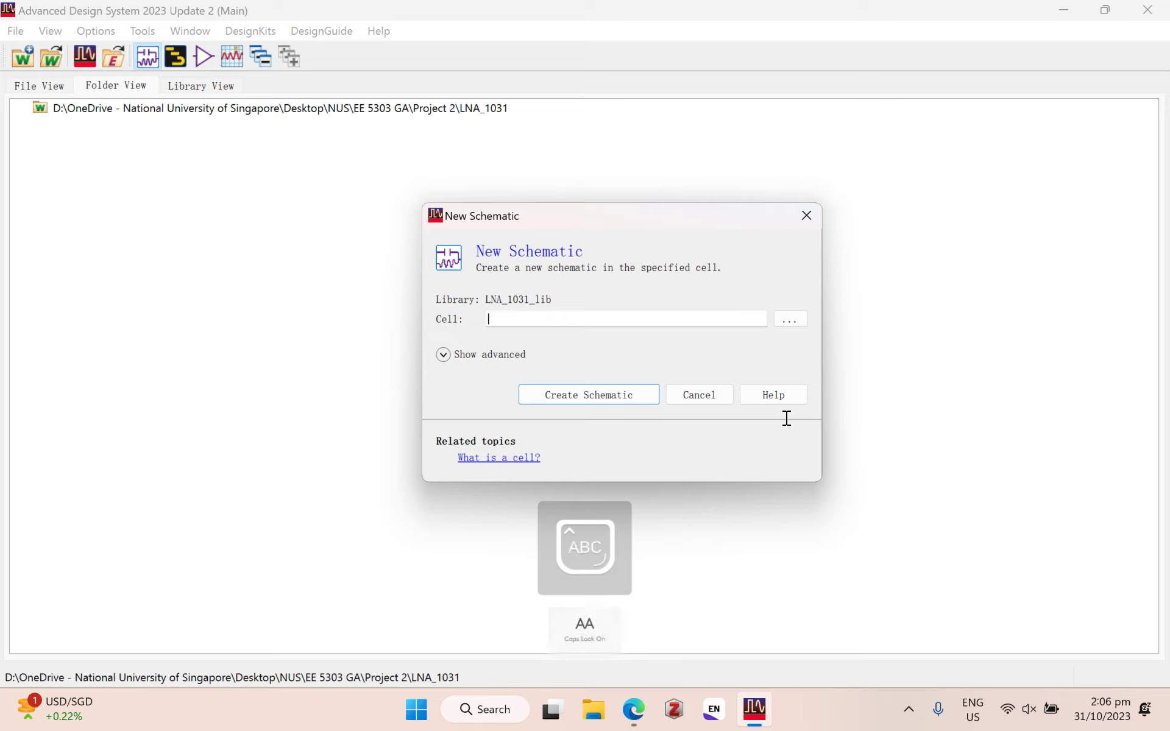
text(NE32)
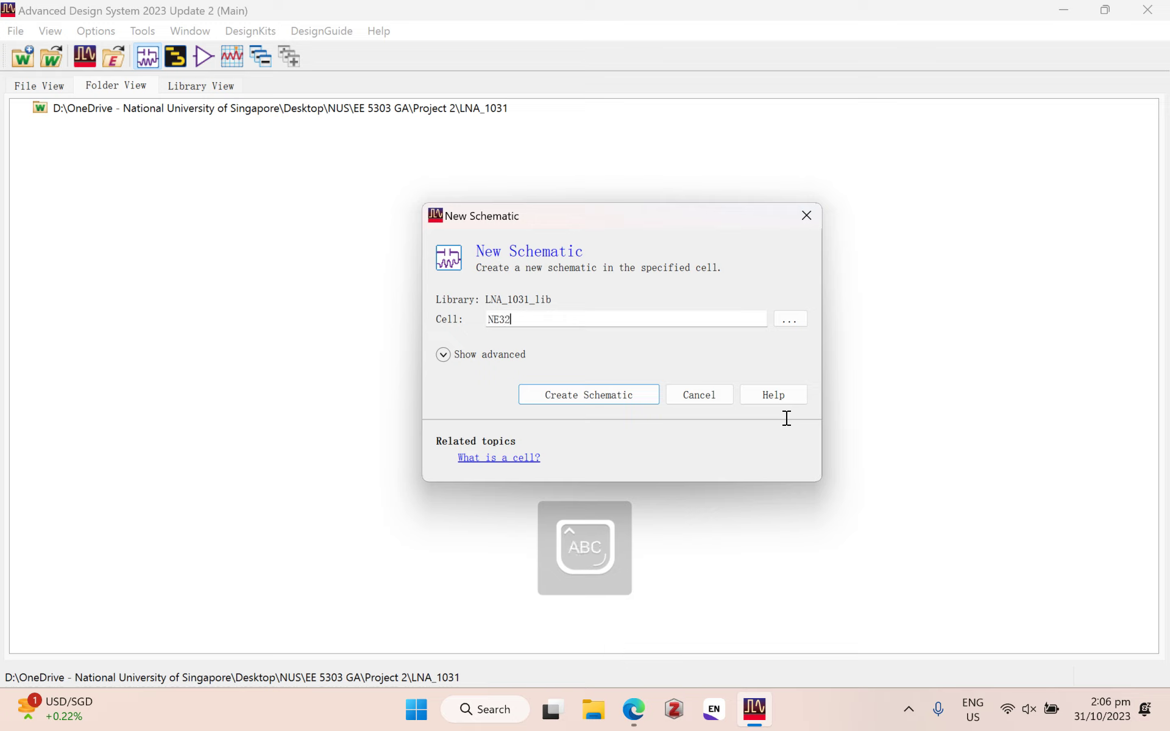
text(10S01)
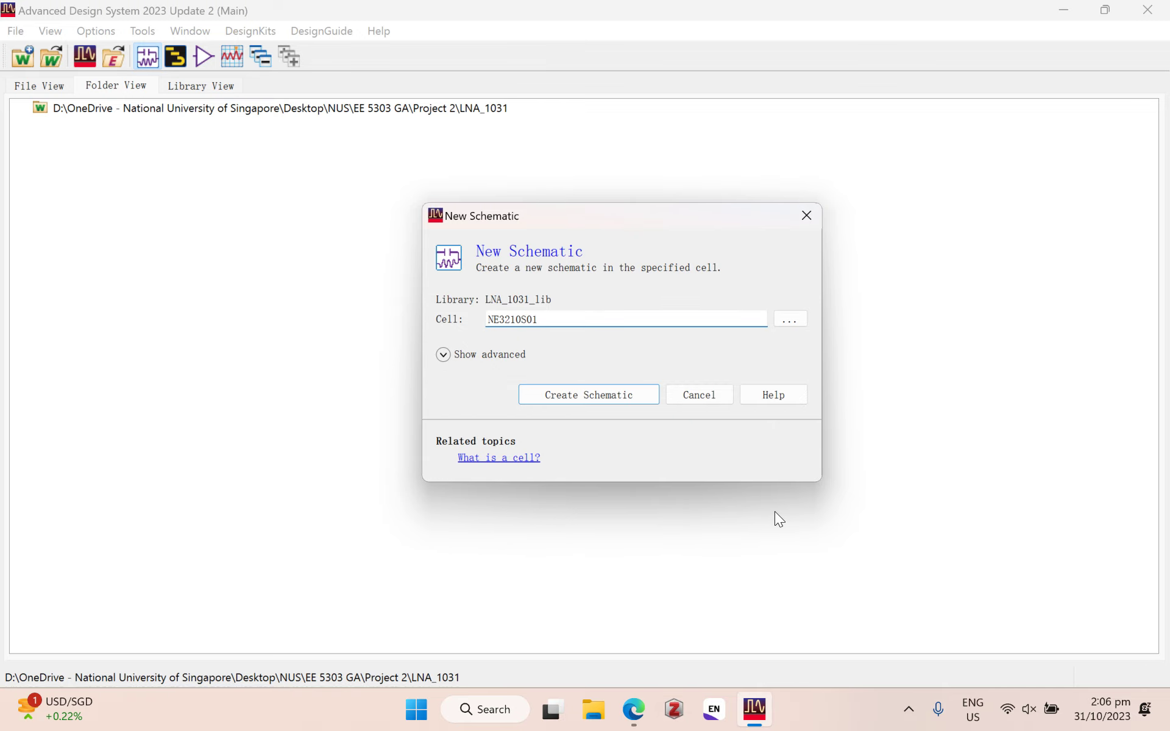
key(Return)
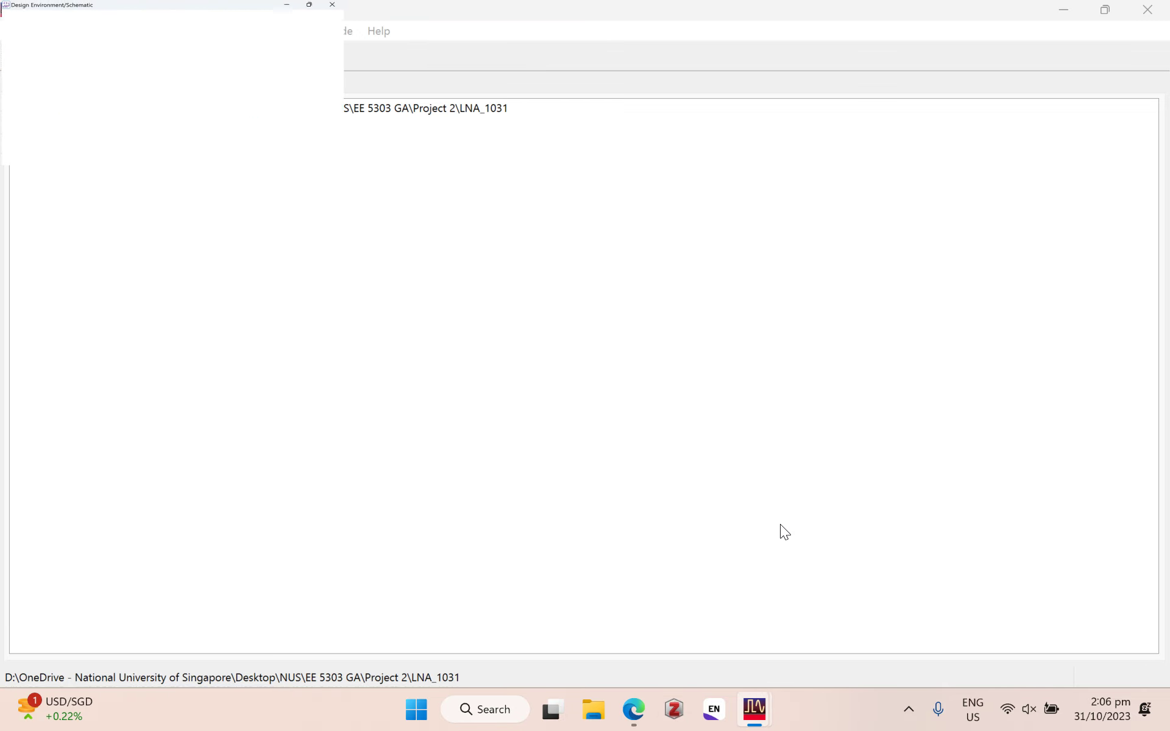
Step: Reduce the main window and bring the NE3210S01 schematic window to the front
drag(866, 5, 583, 176)
click(466, 145)
click(527, 10)
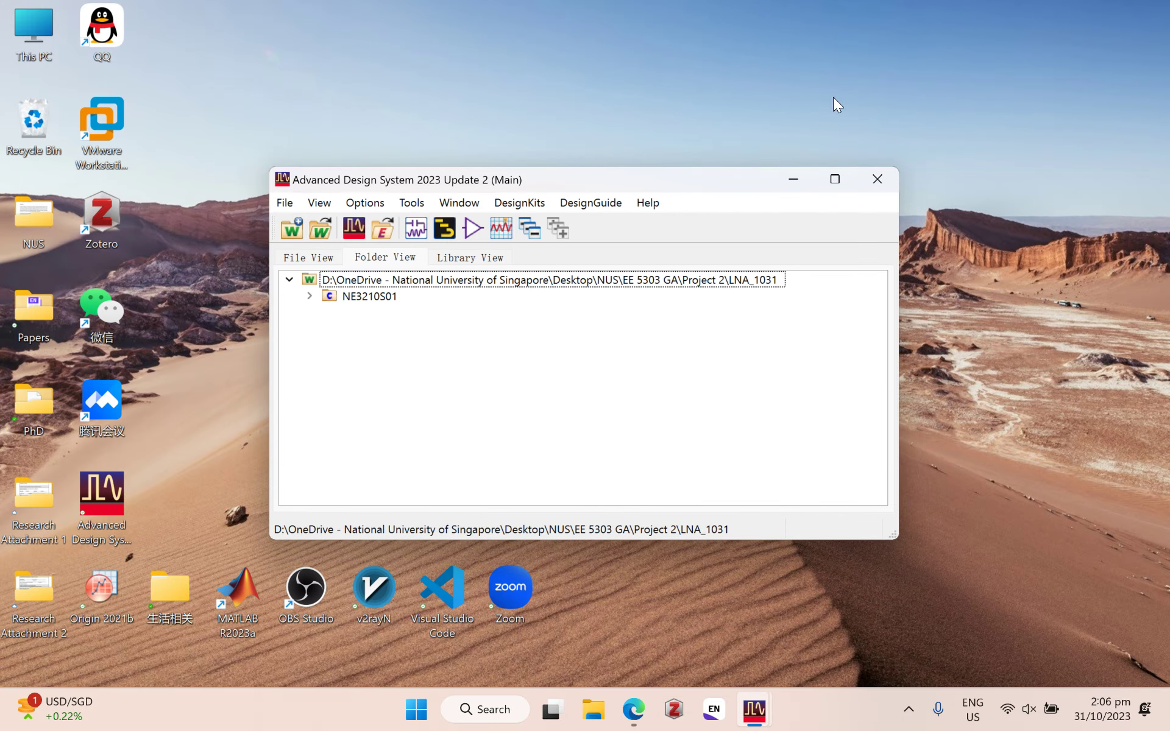
mouse_move(754, 708)
click(850, 609)
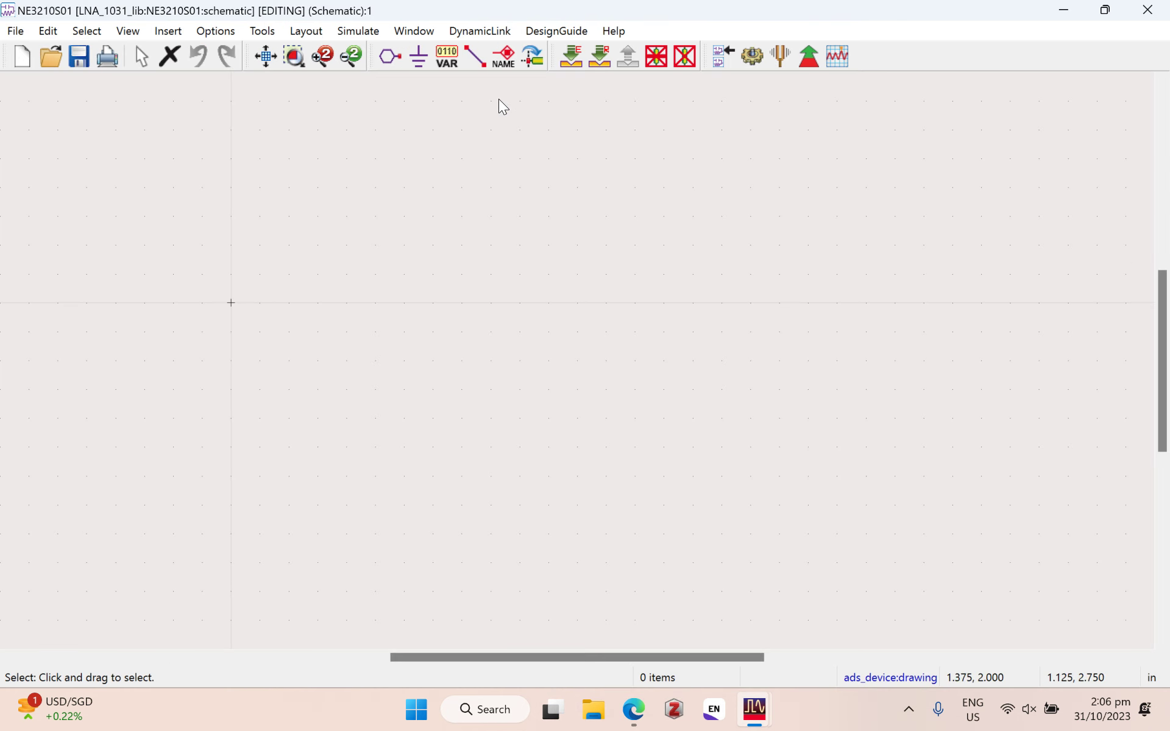
Step: Display the Parts browser in the schematic window
right_click(1115, 52)
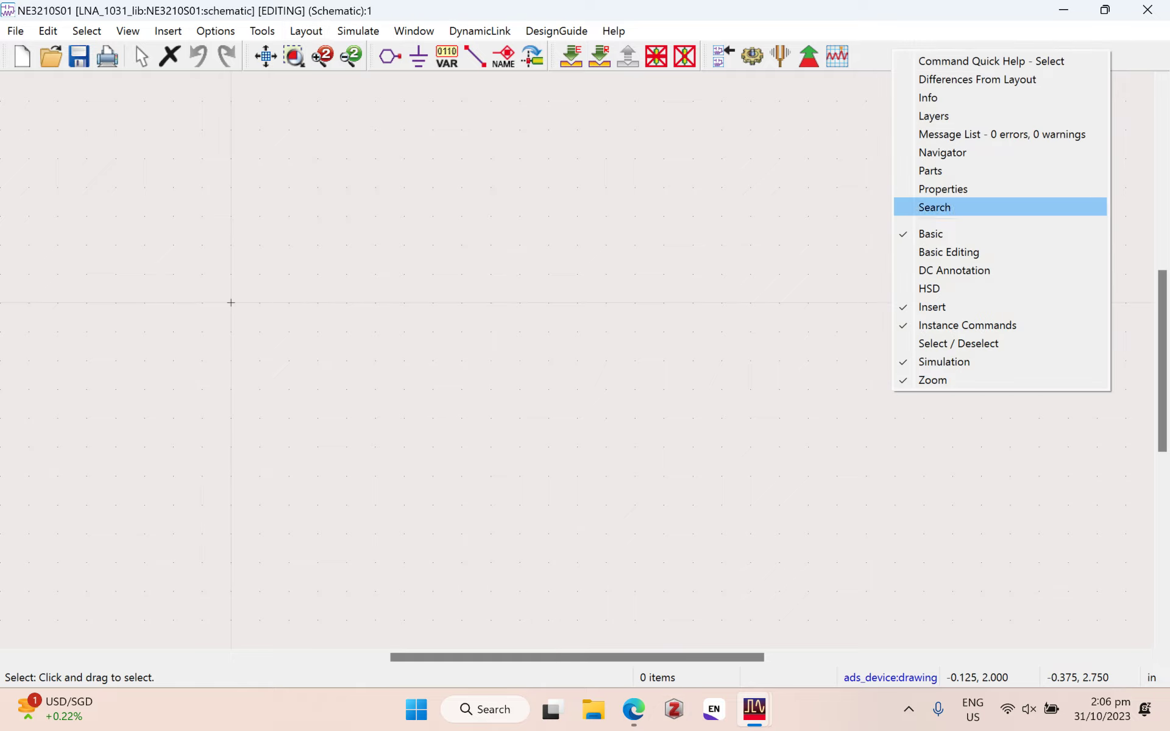
click(931, 170)
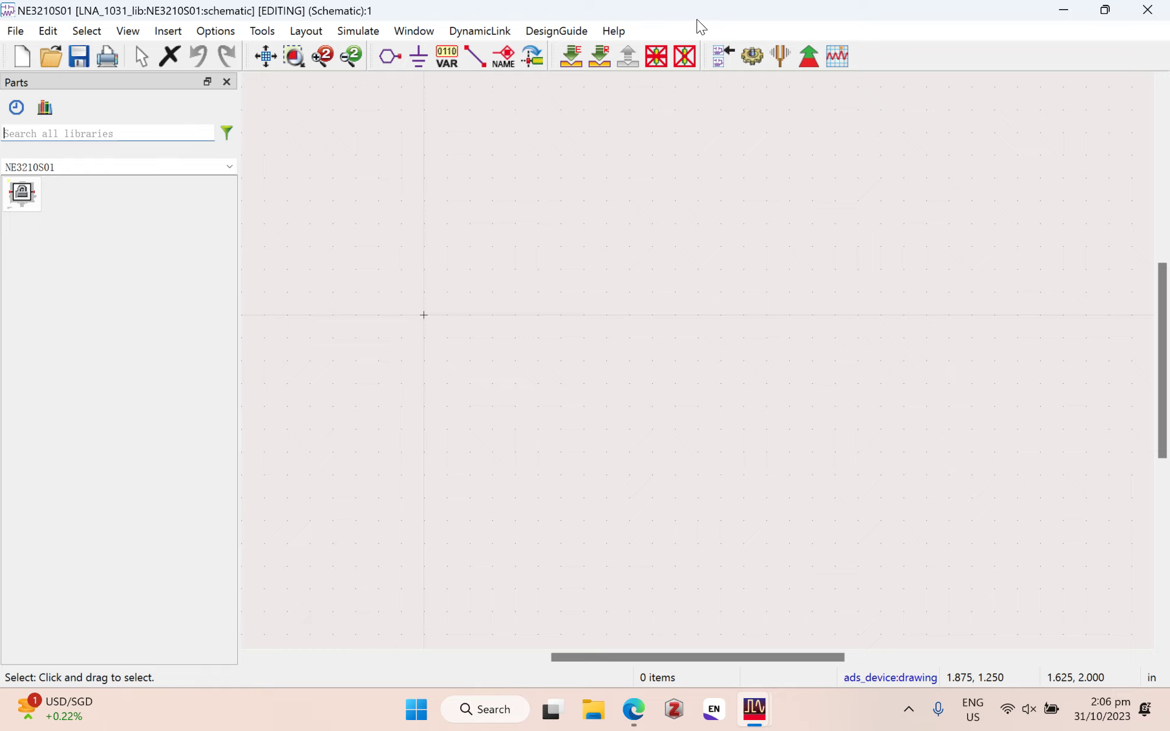
right_click(1043, 54)
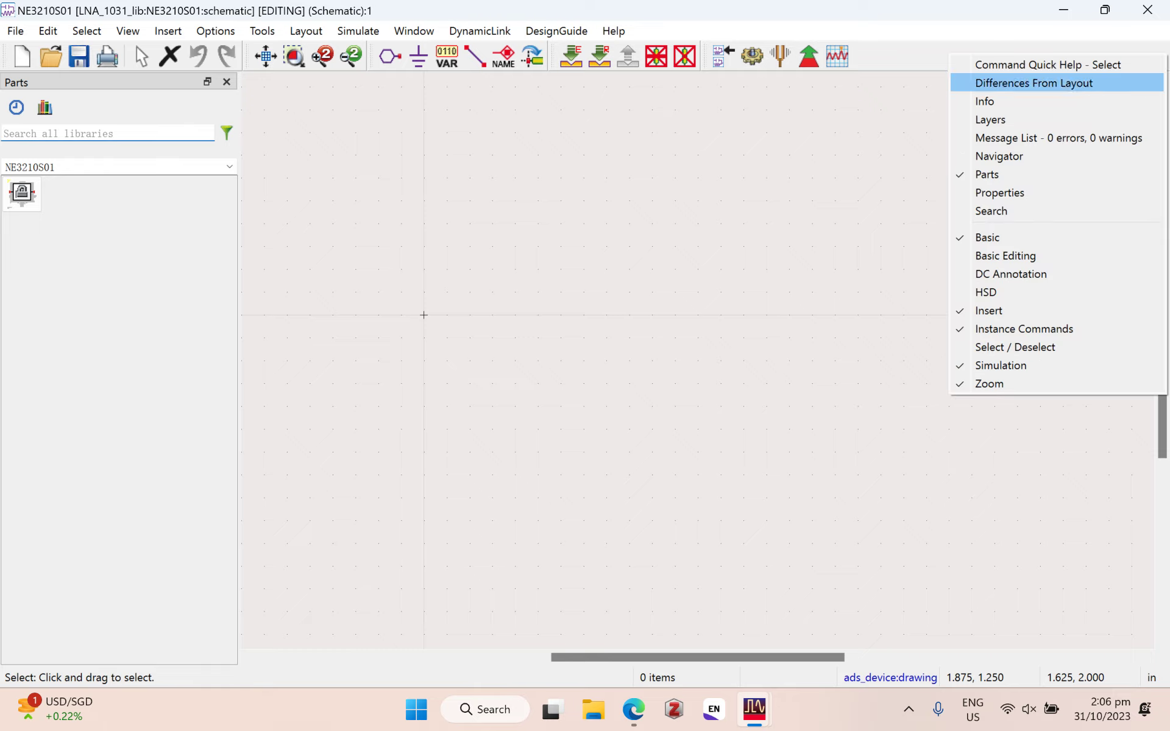
click(143, 176)
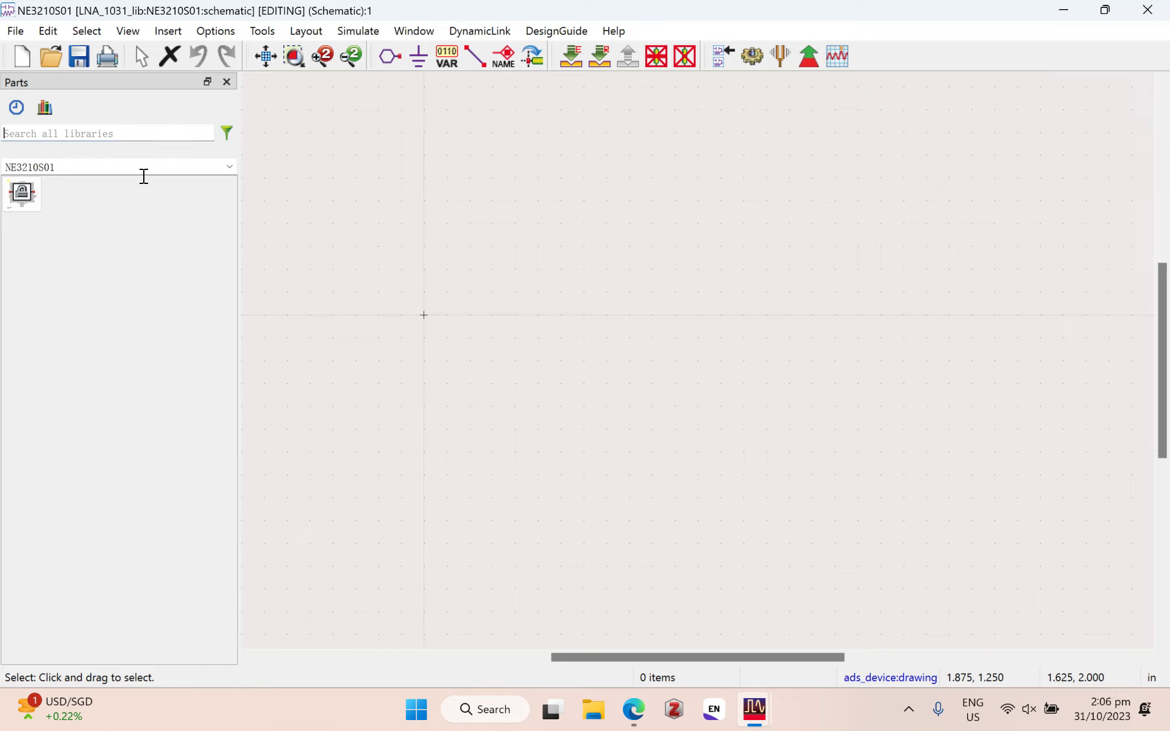
Step: Search the parts for "ne" and place the design kit's NE3210S01 transistor in the schematic, declining symbol generation for the same-named cell
key(Caps_Lock)
text(ne)
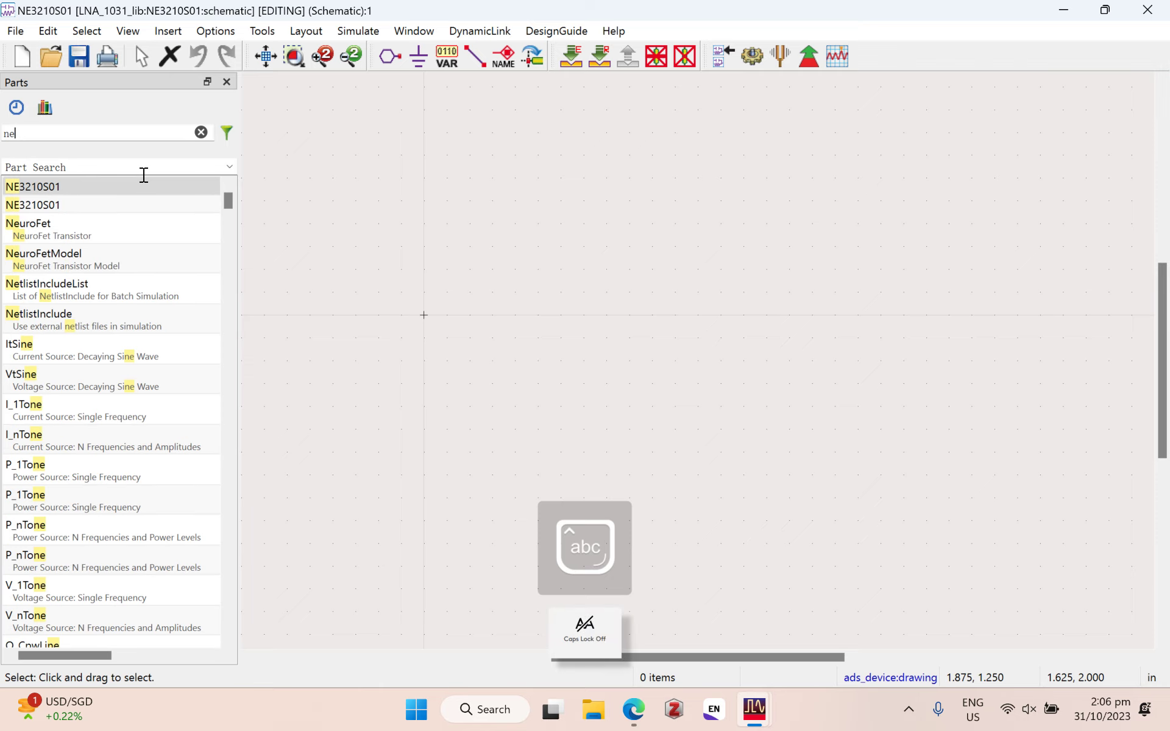
key(Return)
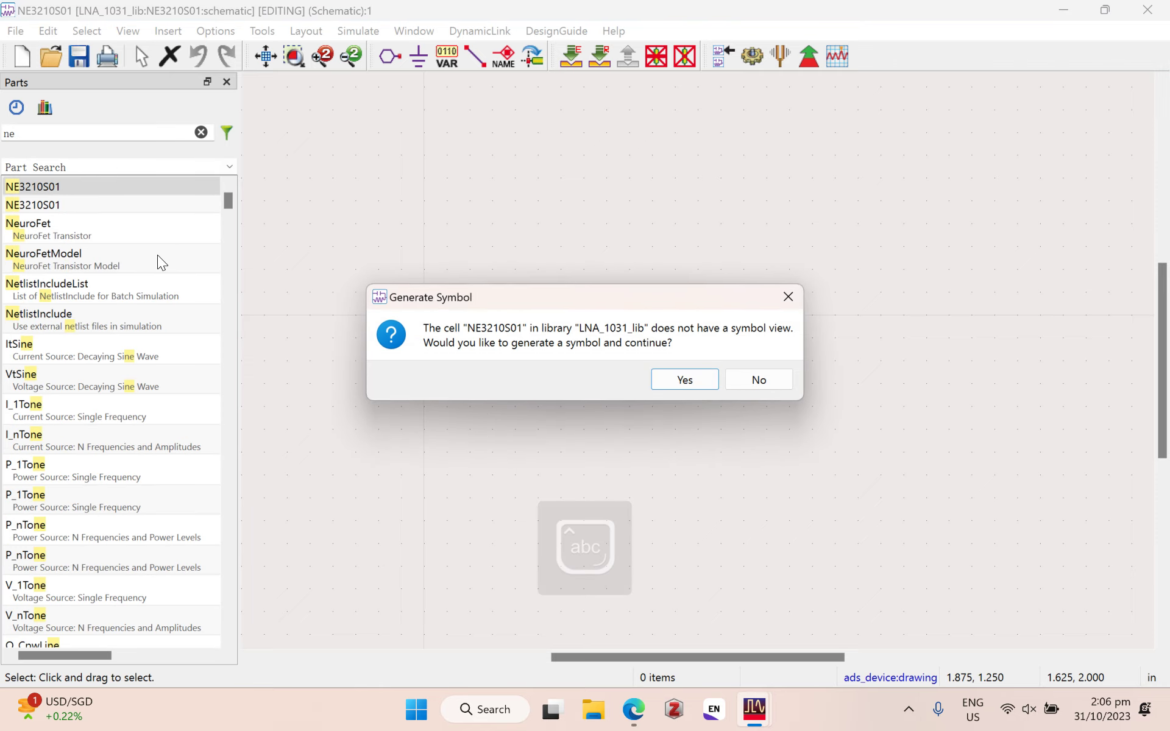
click(758, 379)
click(67, 204)
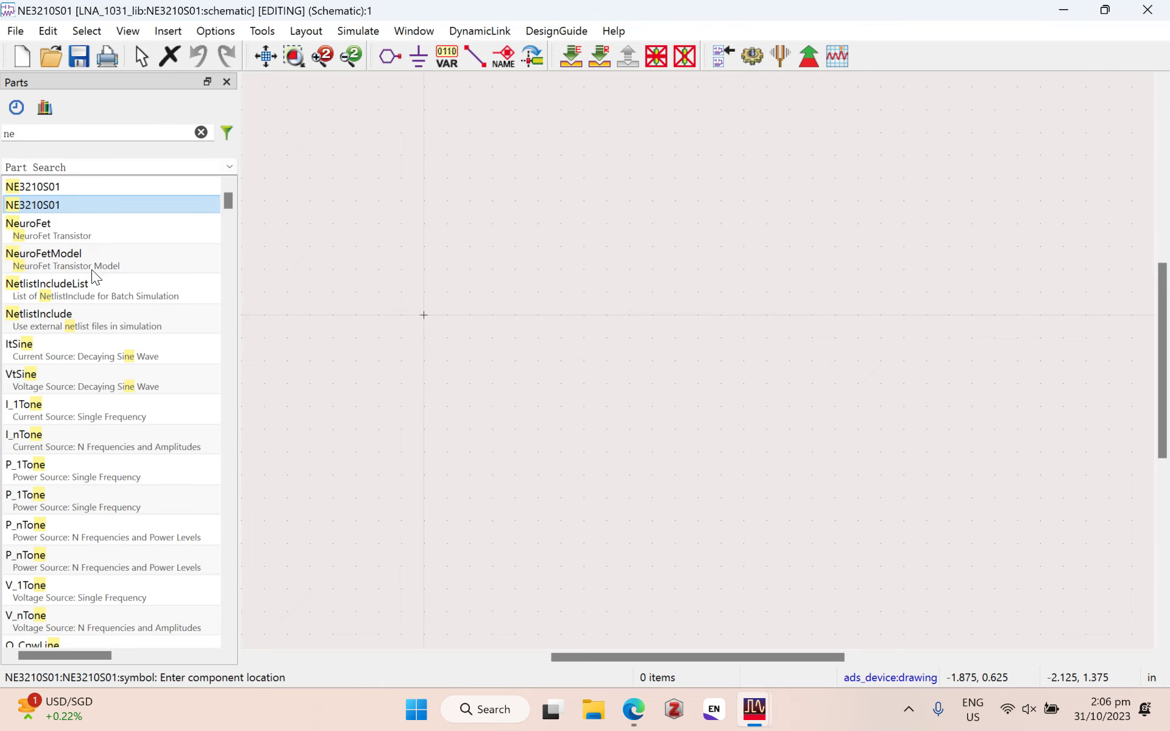
click(652, 303)
key(Escape)
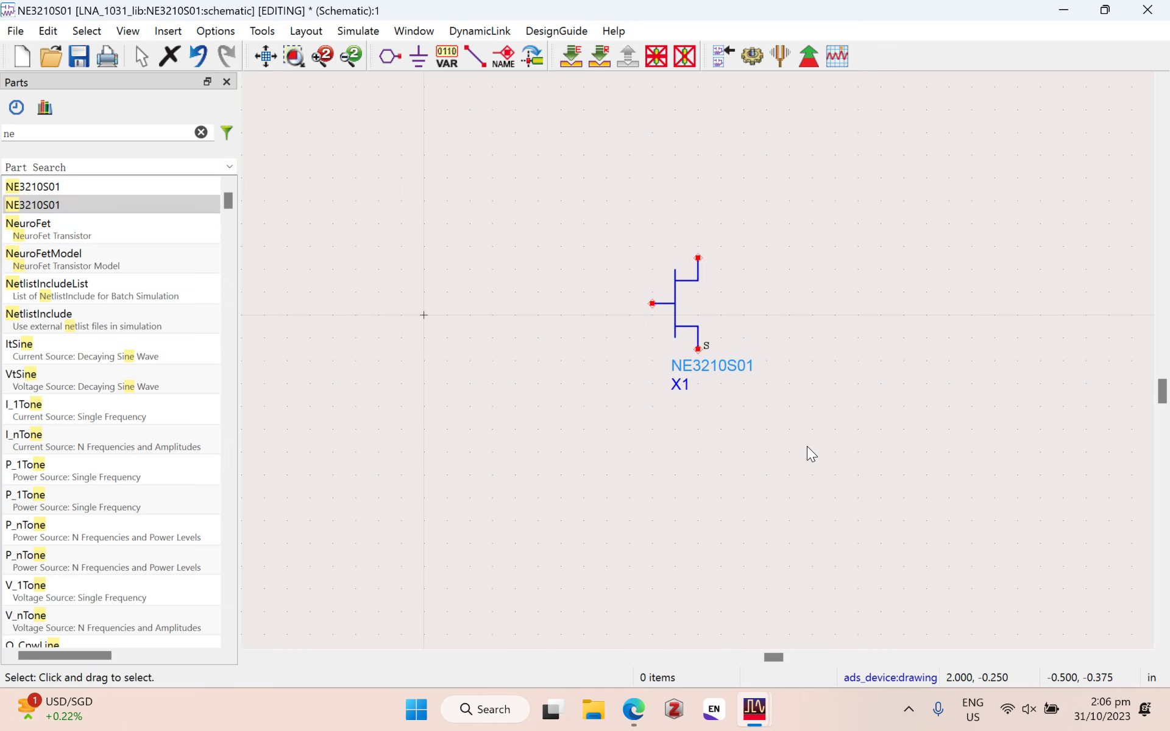
click(676, 303)
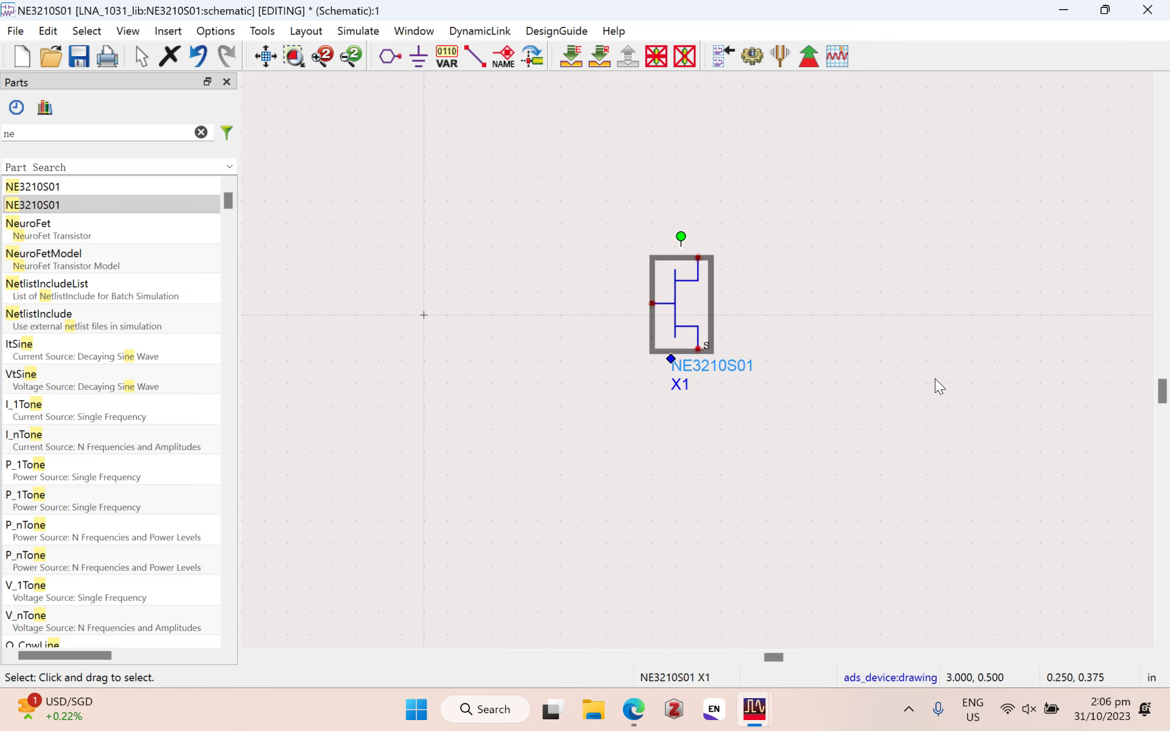
click(903, 475)
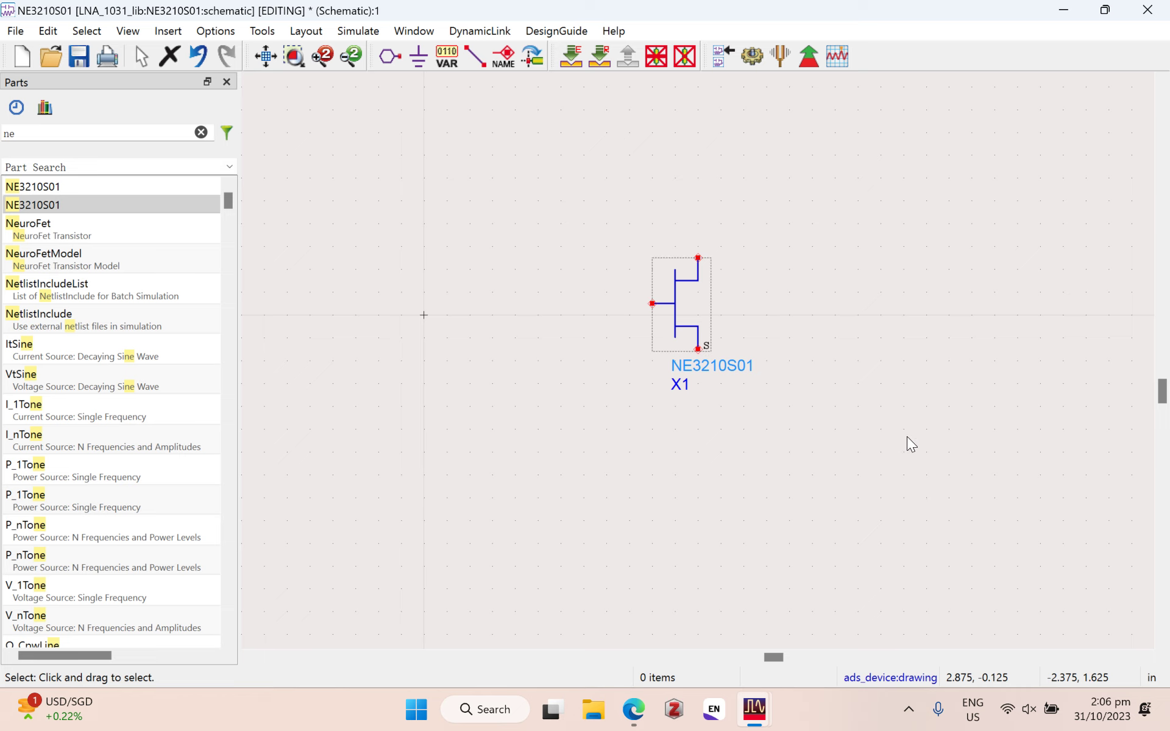
Step: Place pin P1 beside the transistor's gate, P2 above its drain and P3 below its source, each facing the device
click(390, 56)
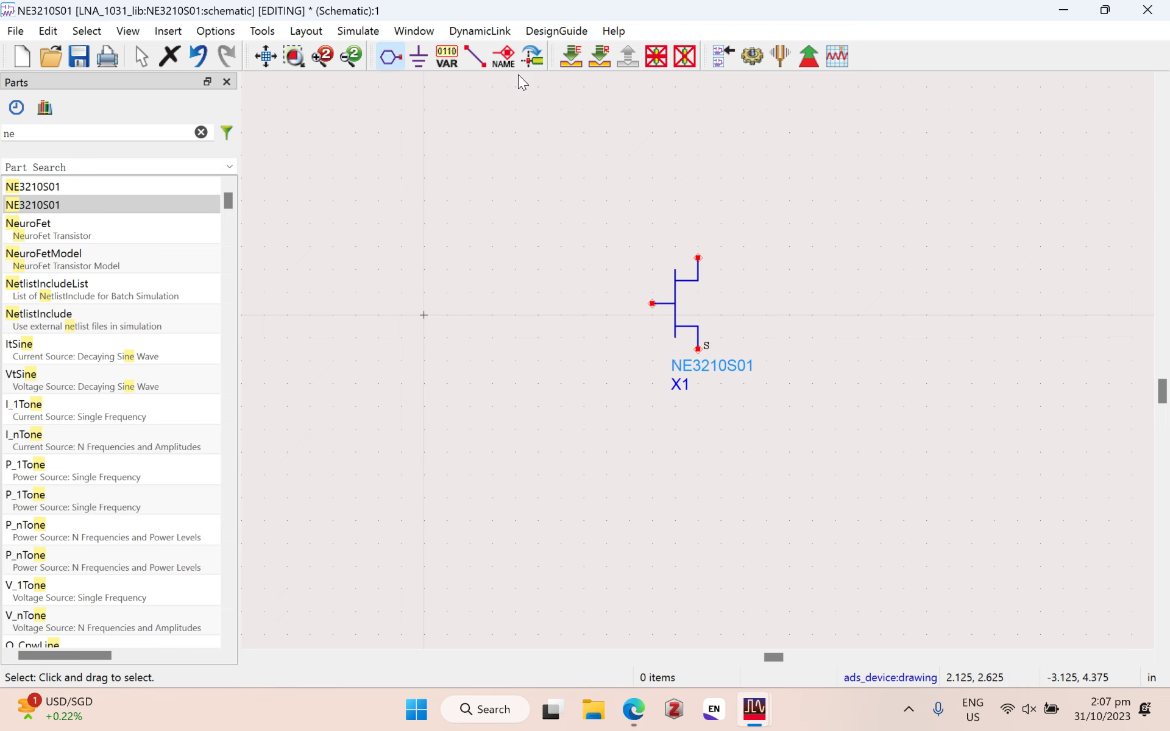
click(733, 319)
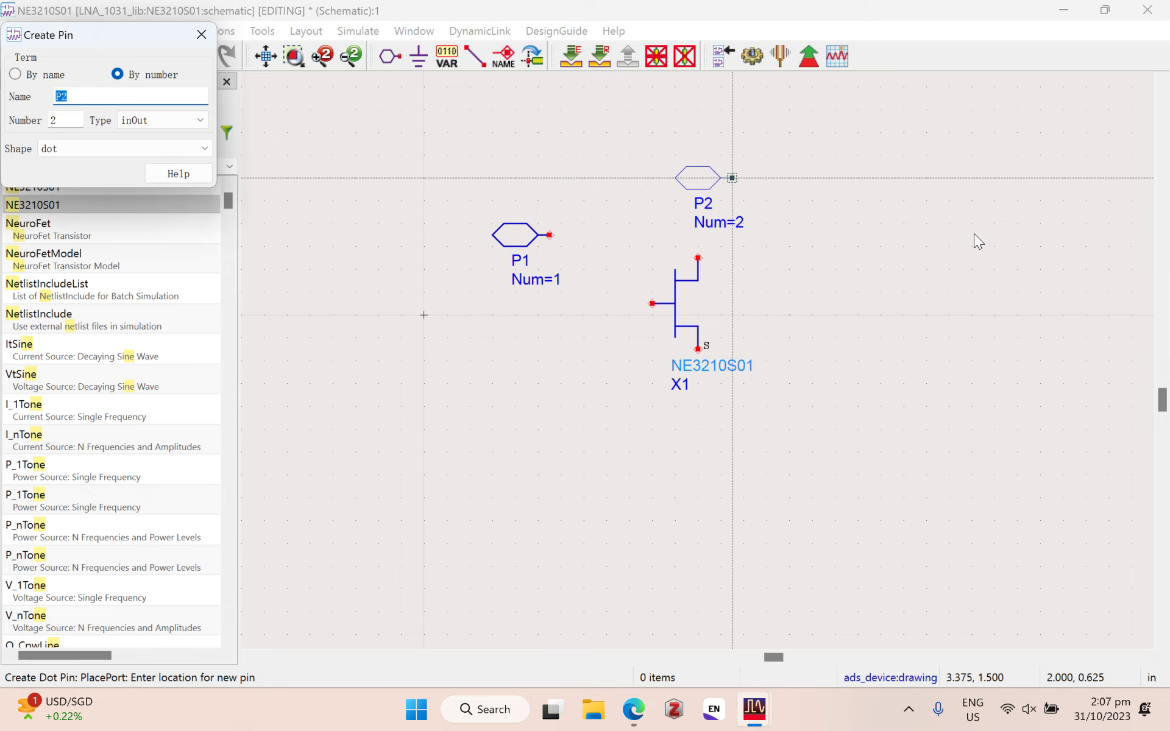
click(927, 224)
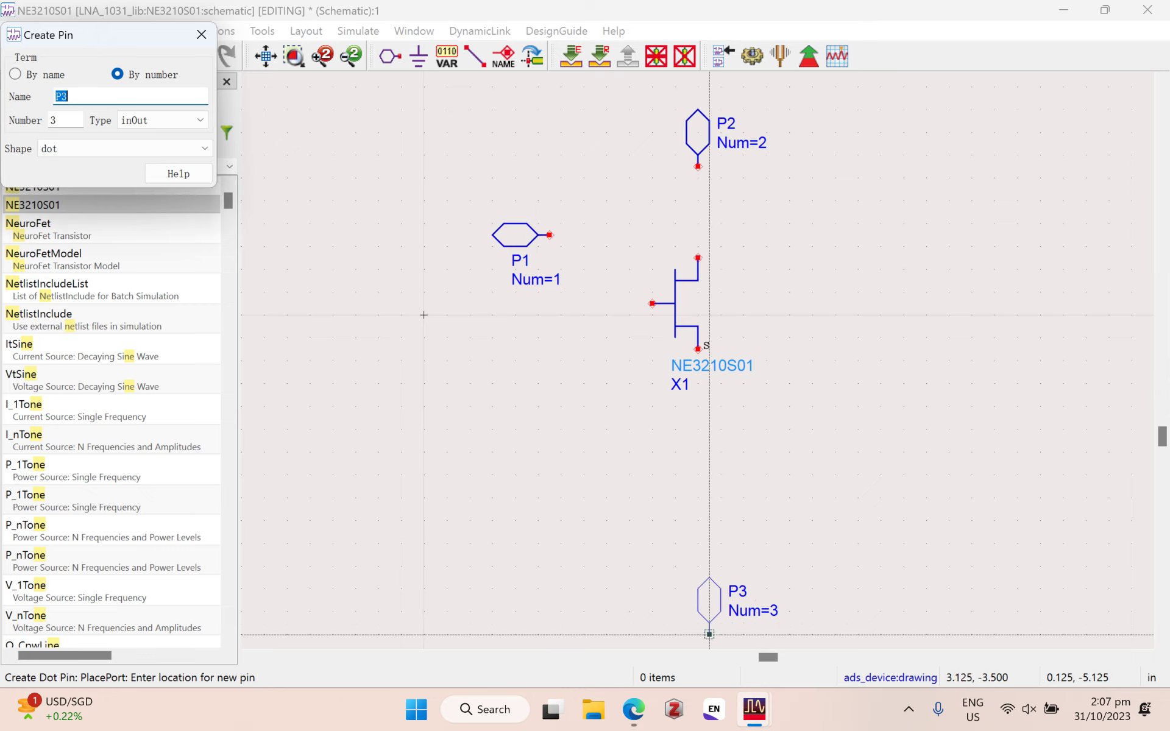
click(931, 593)
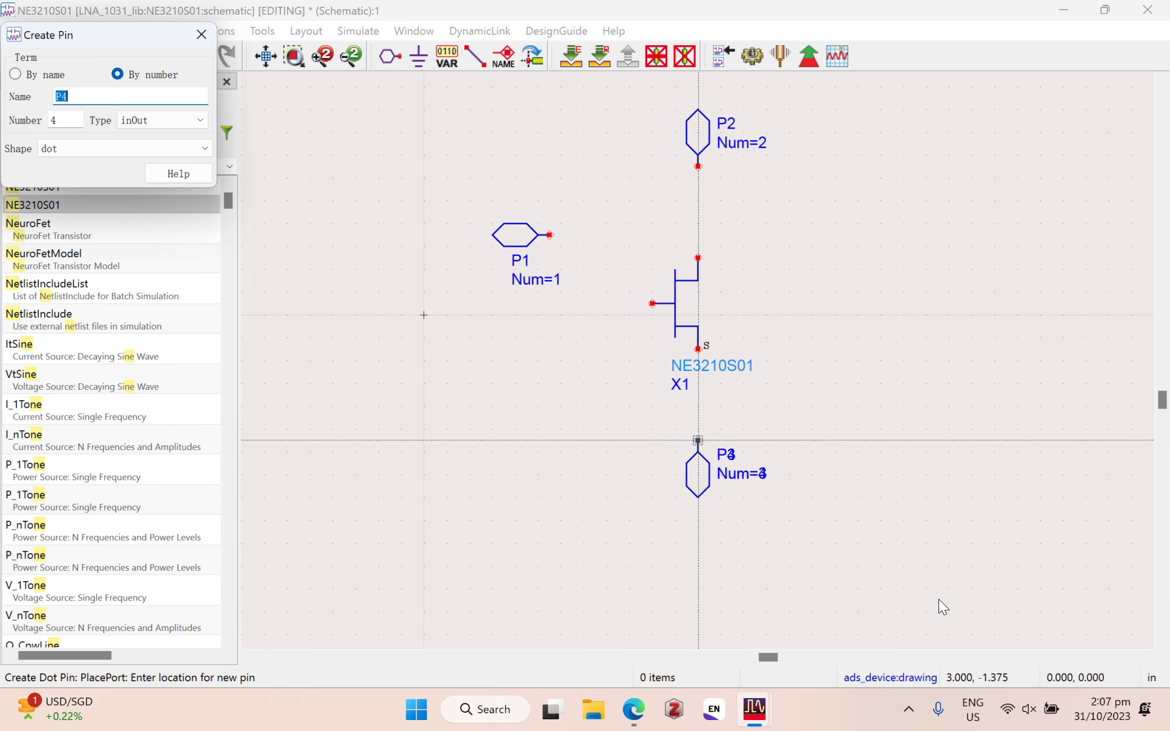
key(Escape)
Step: Wire P1 to the transistor's gate, P2 to the drain and P3 to the source, and save the schematic
click(627, 67)
click(736, 312)
click(868, 399)
click(928, 224)
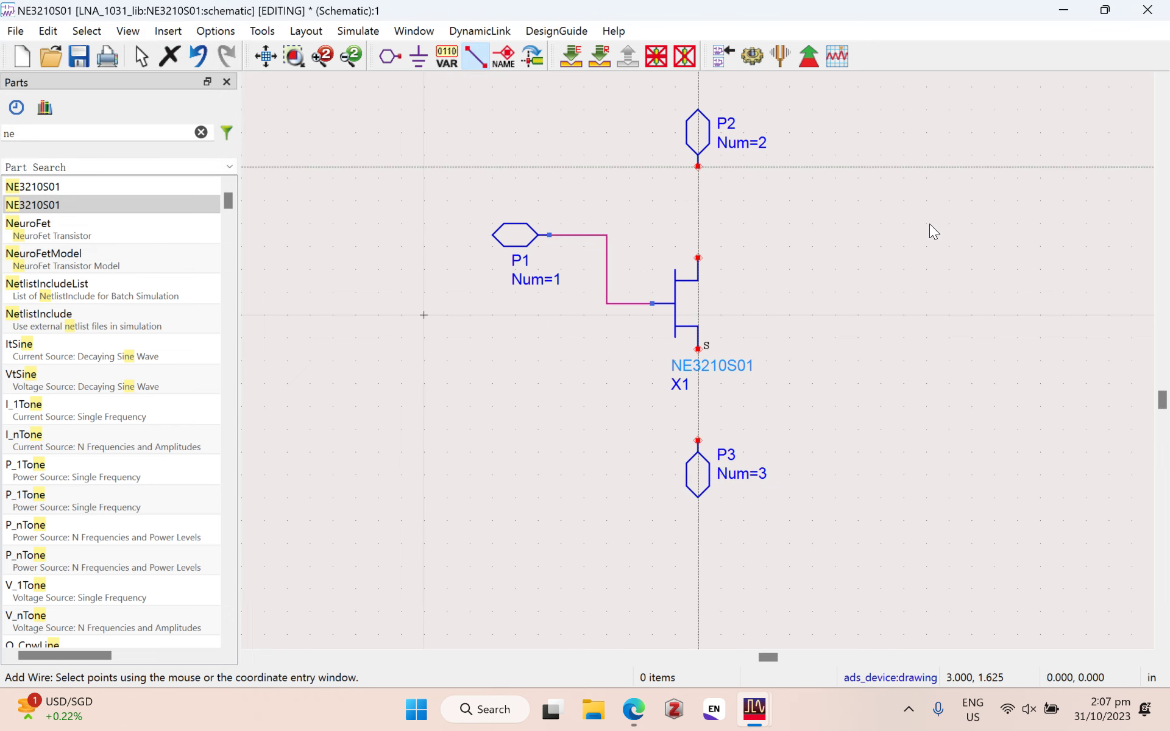
click(933, 346)
click(926, 469)
click(938, 584)
key(Escape)
click(79, 56)
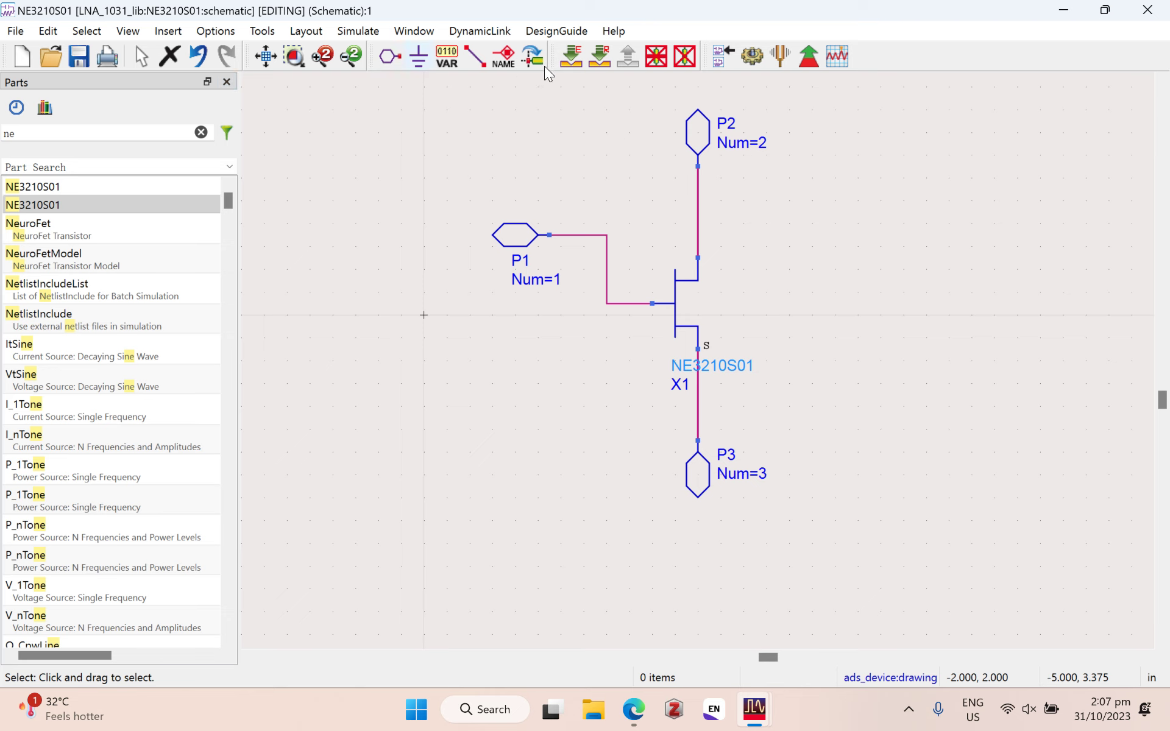
Step: Create a symbol view for the NE3210S01 cell and open the Symbol Generator
click(414, 30)
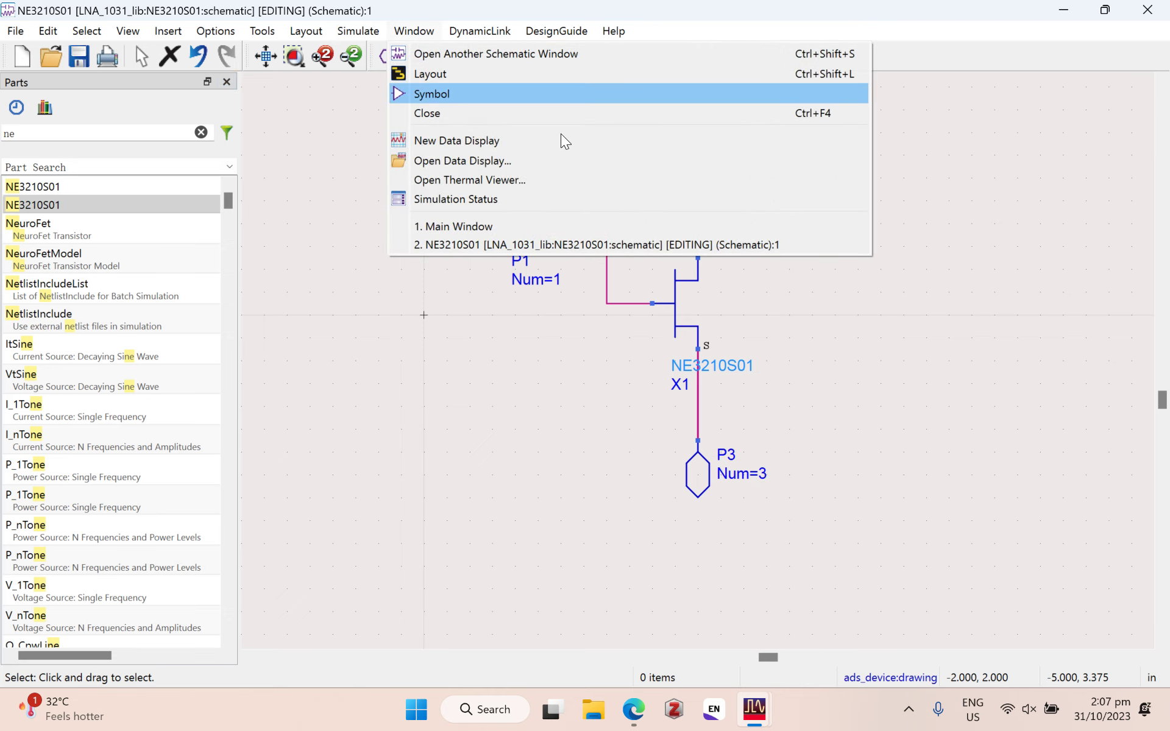
key(Return)
key(Return)
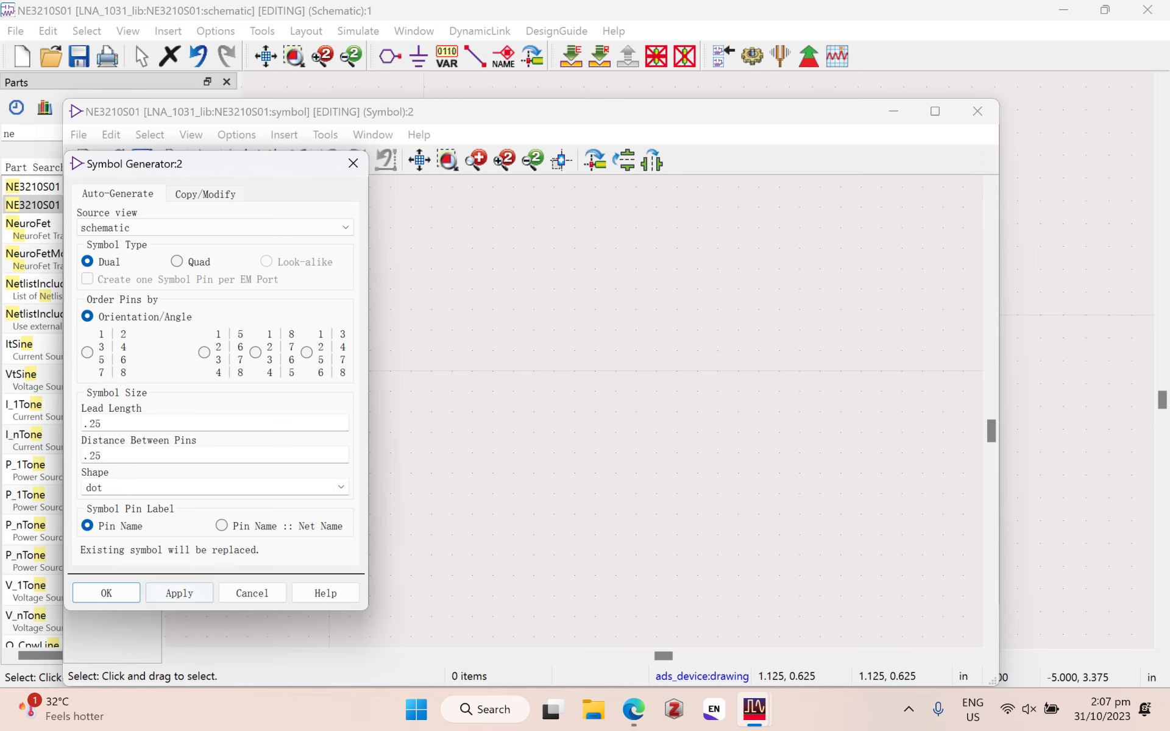
Step: Generate a dual-type symbol from the schematic view, with pins ordered by orientation/angle
key(Return)
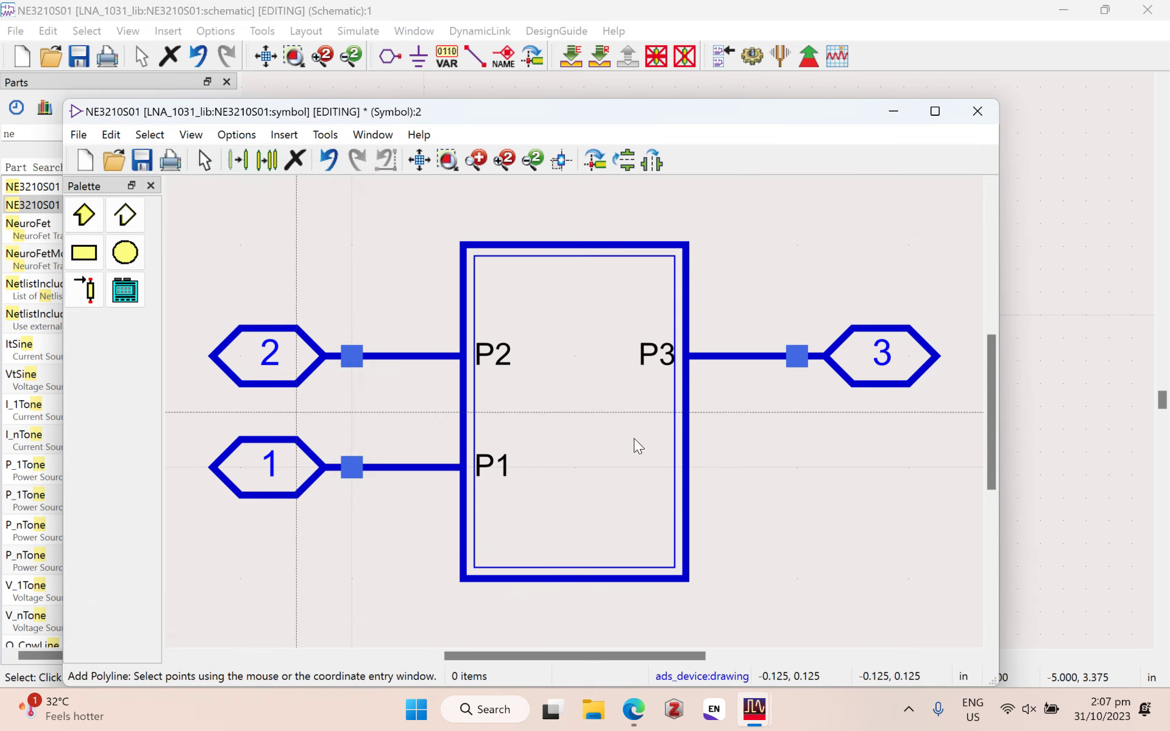
scroll(742, 636, up, 2)
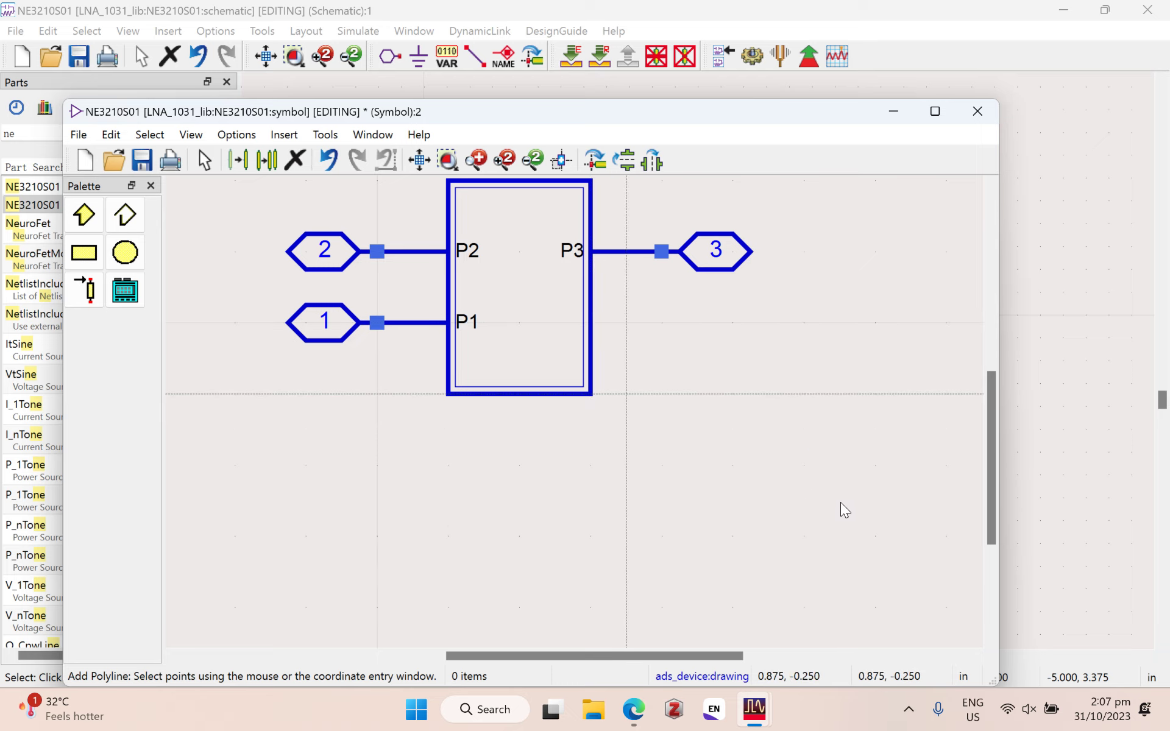
key(Escape)
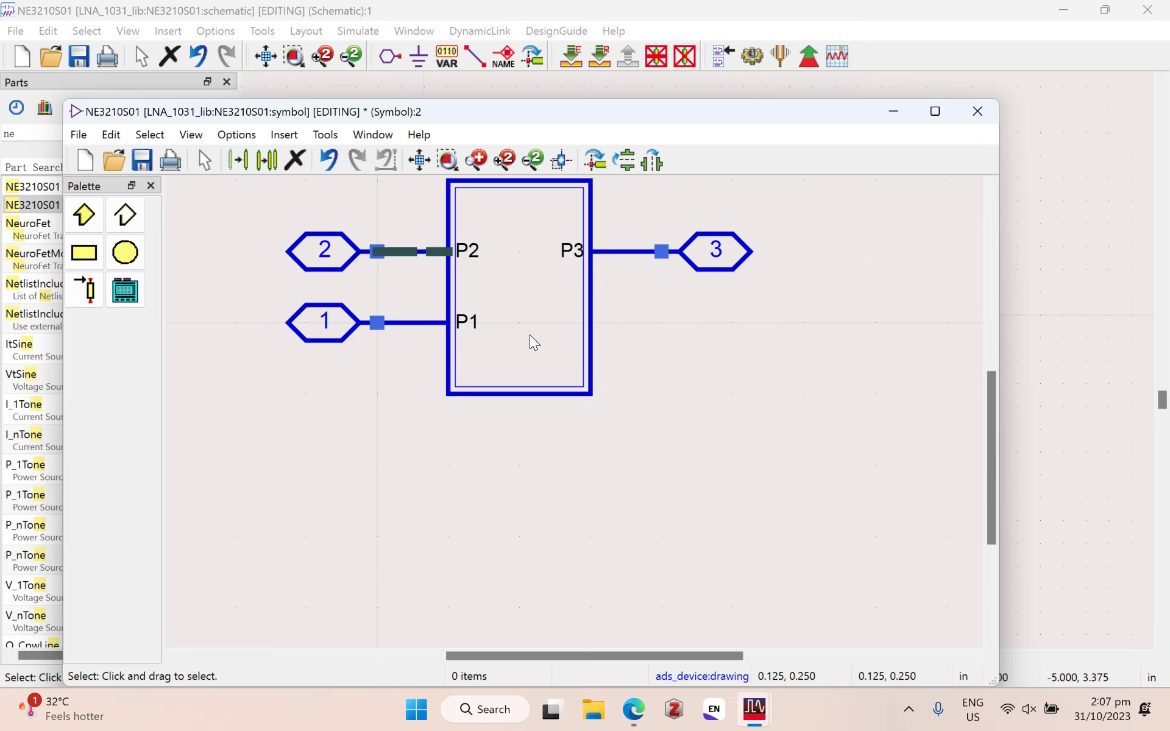
Step: Move pin 2 and its lead to the right side of the symbol body, opposite pin 1, rotating the pin to face the body
click(529, 334)
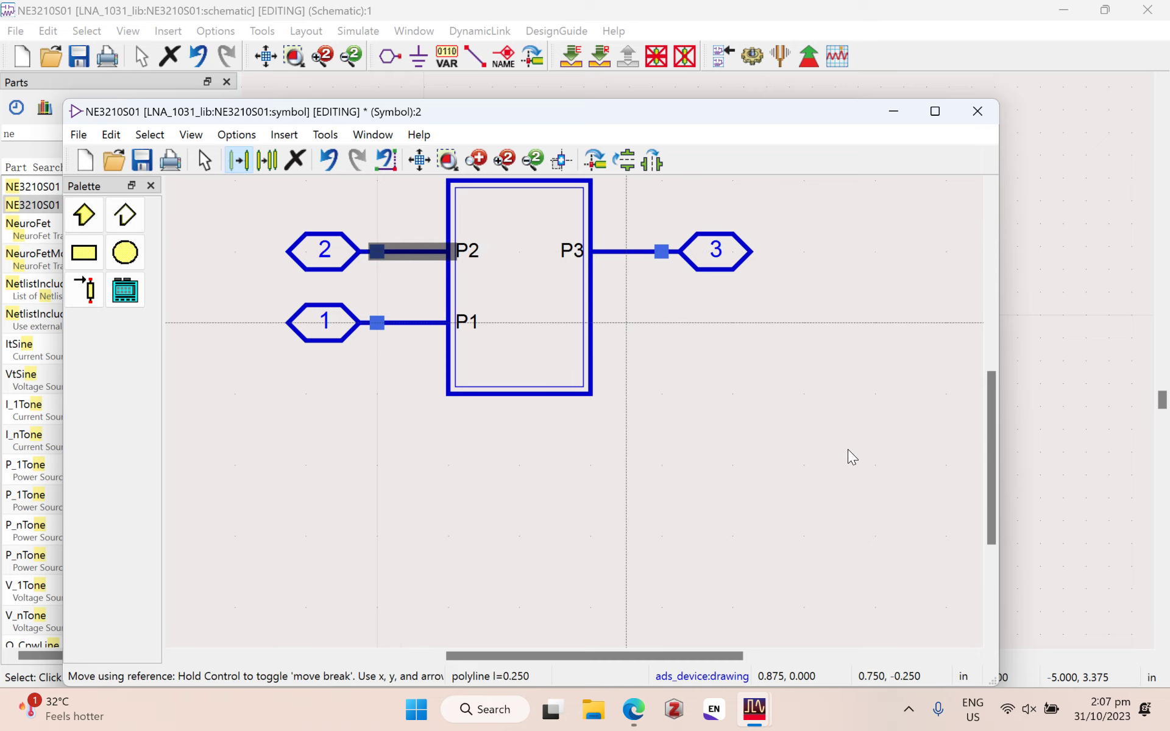
click(828, 440)
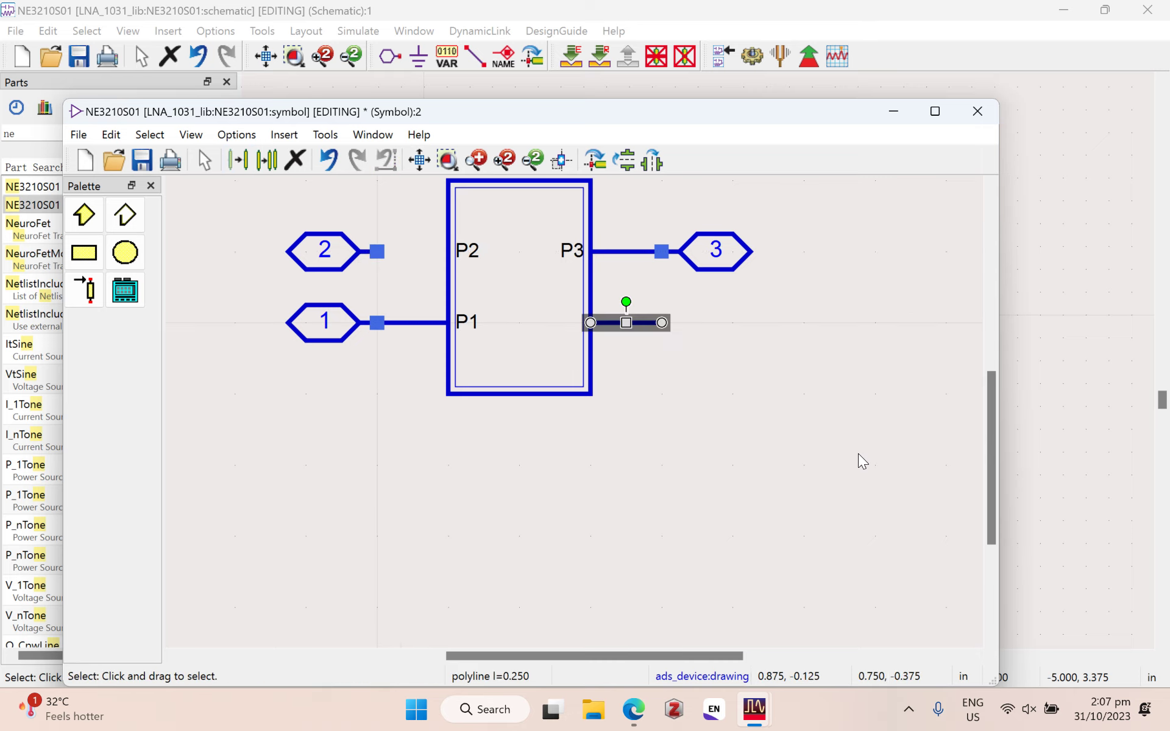
drag(474, 327, 919, 443)
key(ctrl+r)
key(ctrl+r)
click(919, 444)
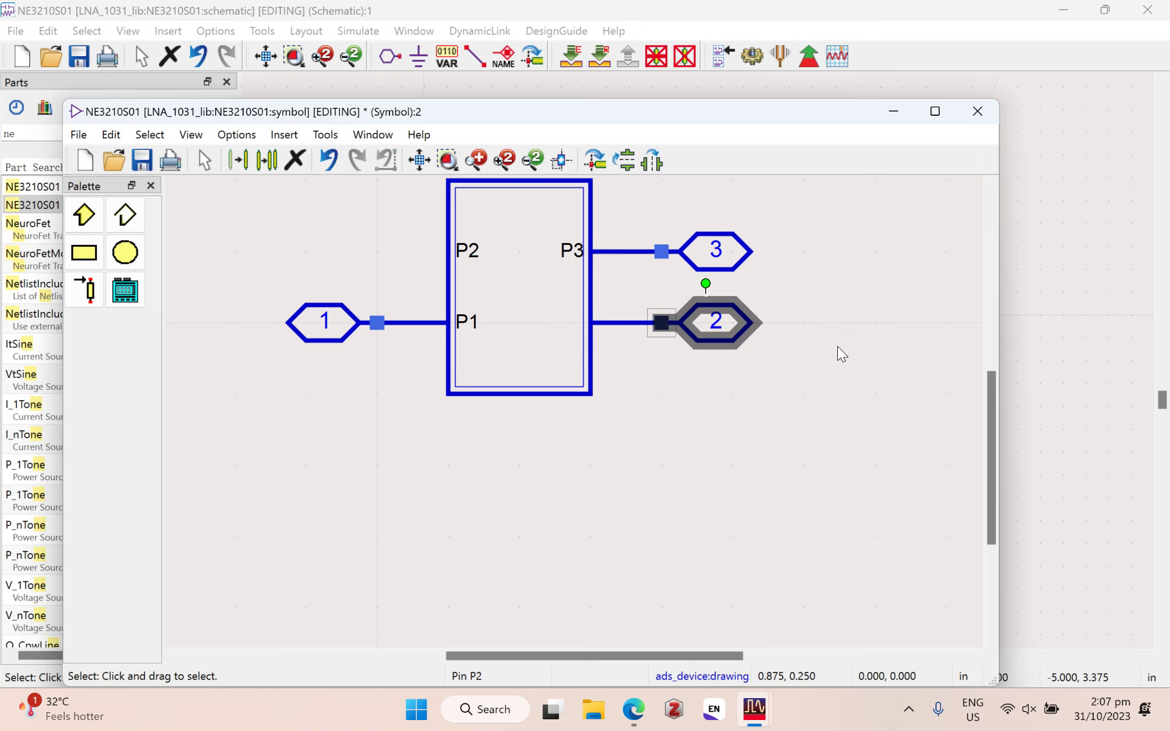
Step: Rotate pin 3 and its lead to vertical and place them centred below the symbol body
key(ctrl+r)
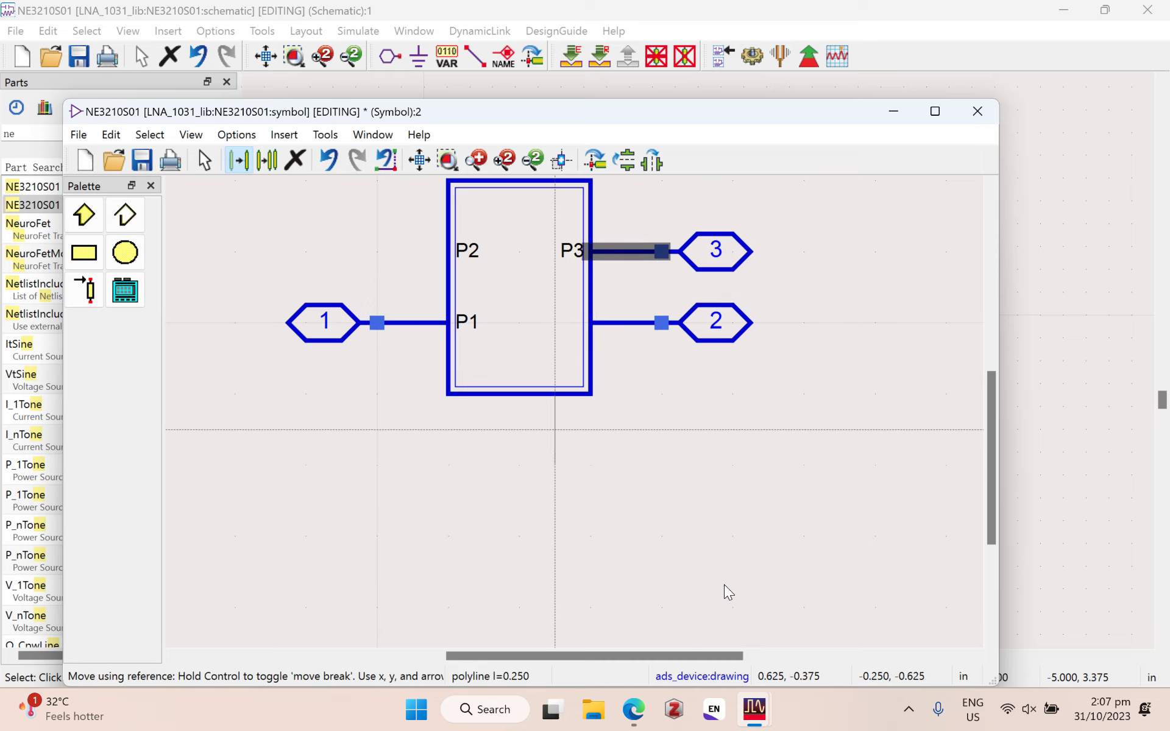
click(700, 555)
click(907, 331)
drag(887, 333, 784, 703)
key(ctrl+r)
click(692, 627)
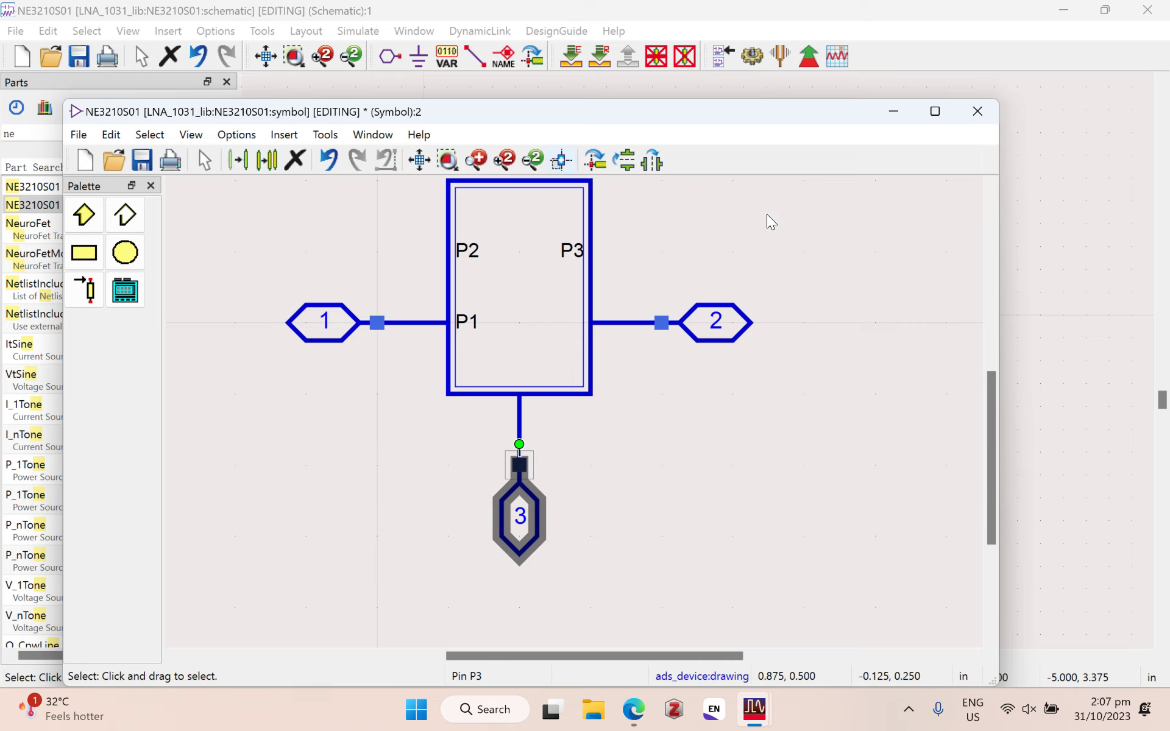
Step: Move the P2 label beside pin 2's lead and the P3 label above pin 3's lead, inside the symbol body
click(626, 326)
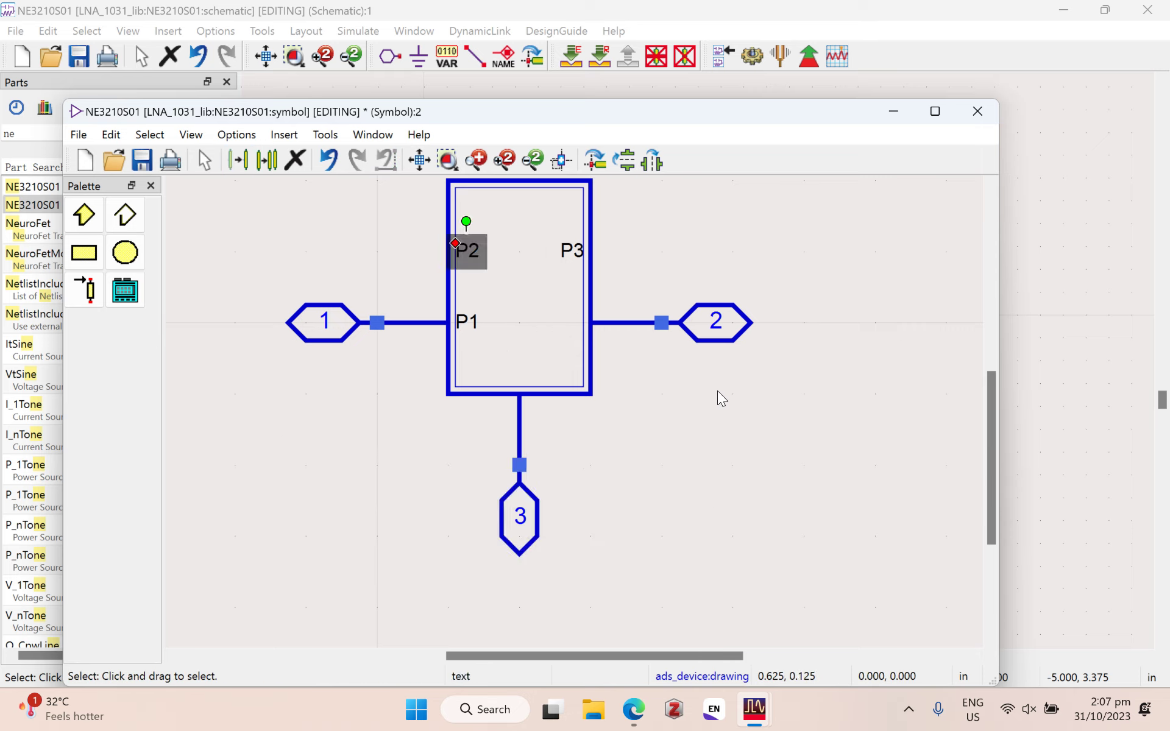
drag(627, 326, 774, 416)
drag(754, 339, 683, 490)
scroll(890, 582, down, 2)
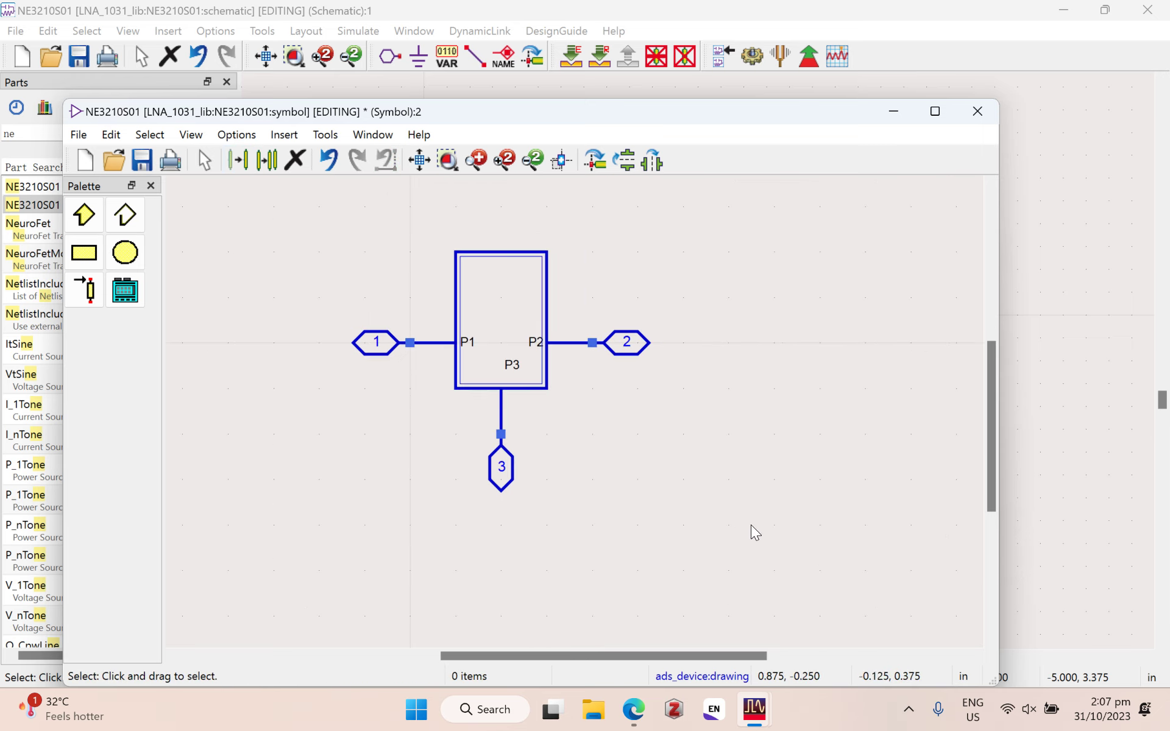
Step: Save and close the symbol, and minimize the NE3210S01 schematic to return to the main workspace window
key(ctrl+s)
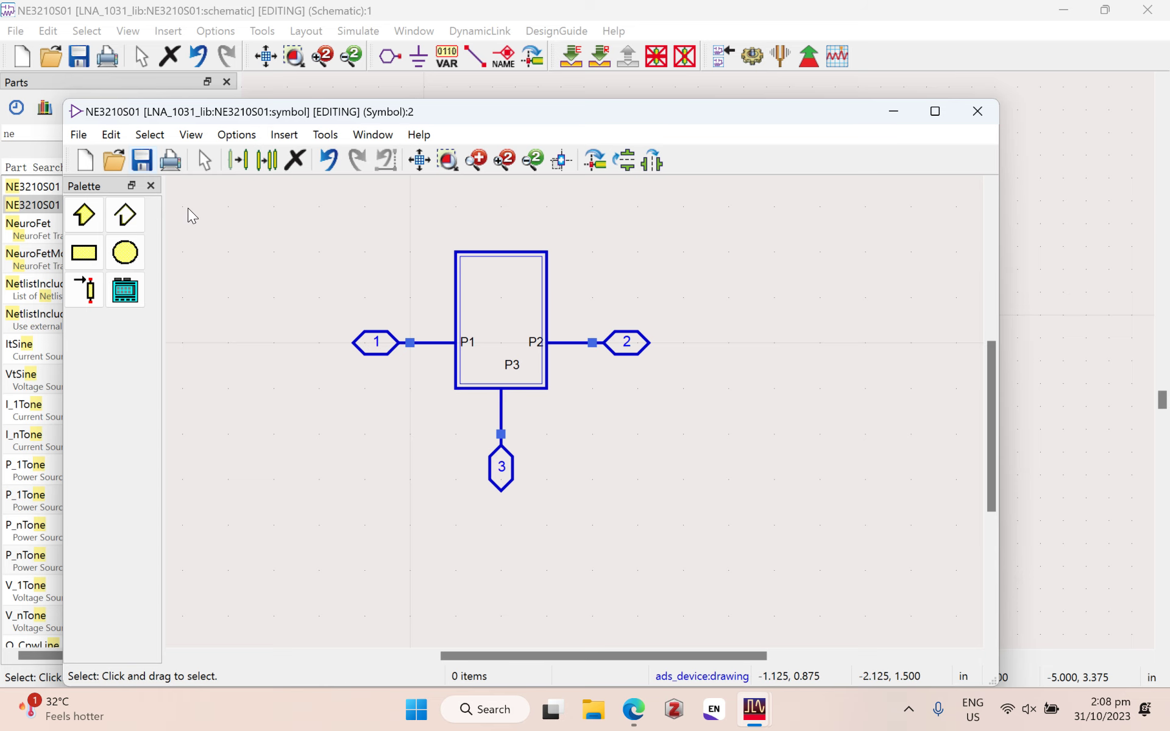
click(977, 111)
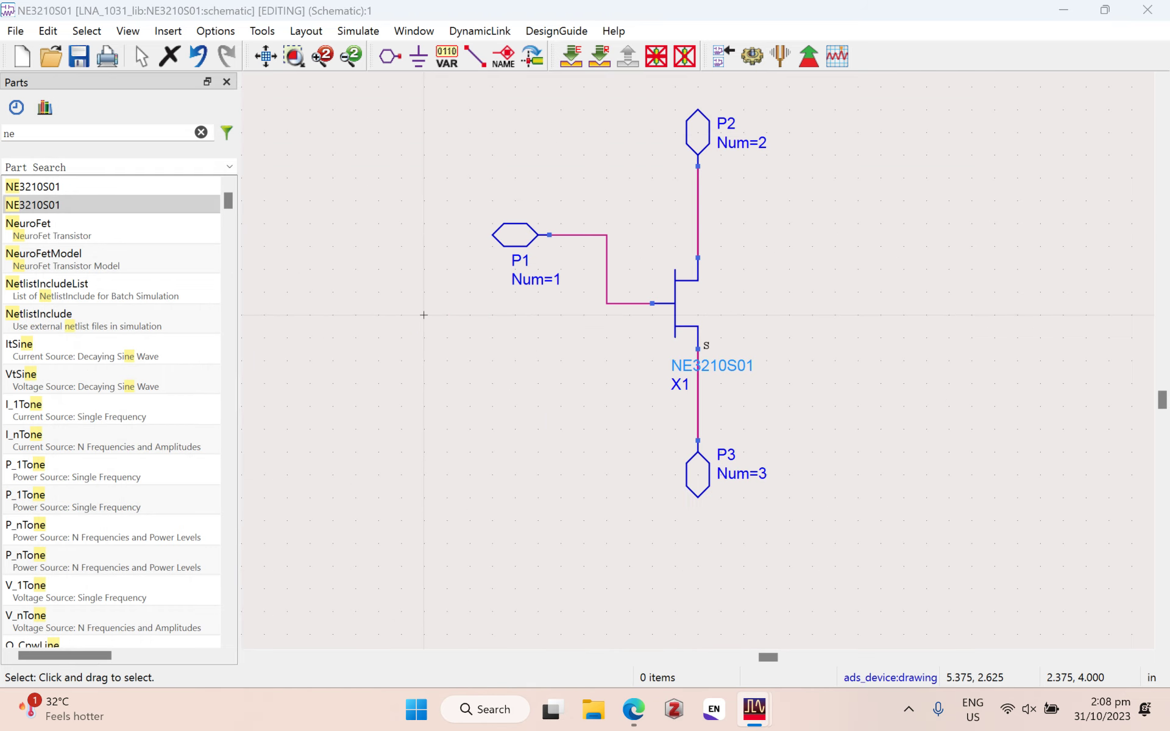
click(1063, 9)
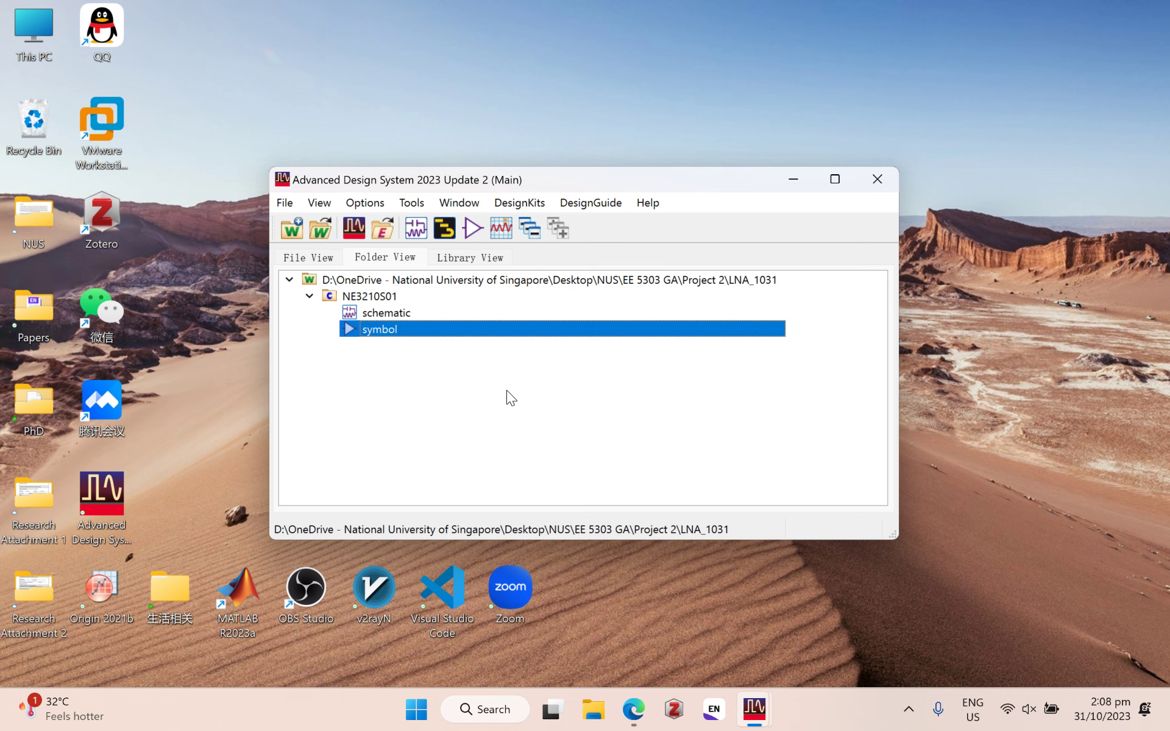
right_click(380, 293)
click(774, 474)
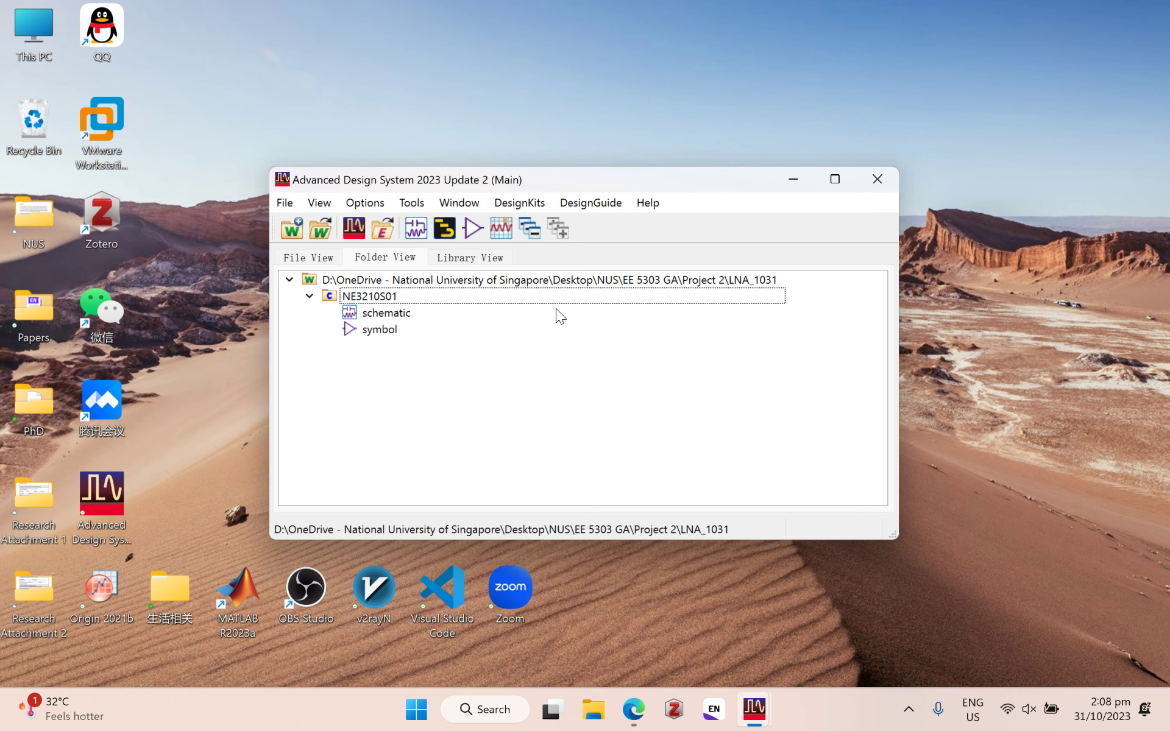
Step: Create a new schematic in LNA_1031_lib with the cell name "Bias circuit"
click(417, 229)
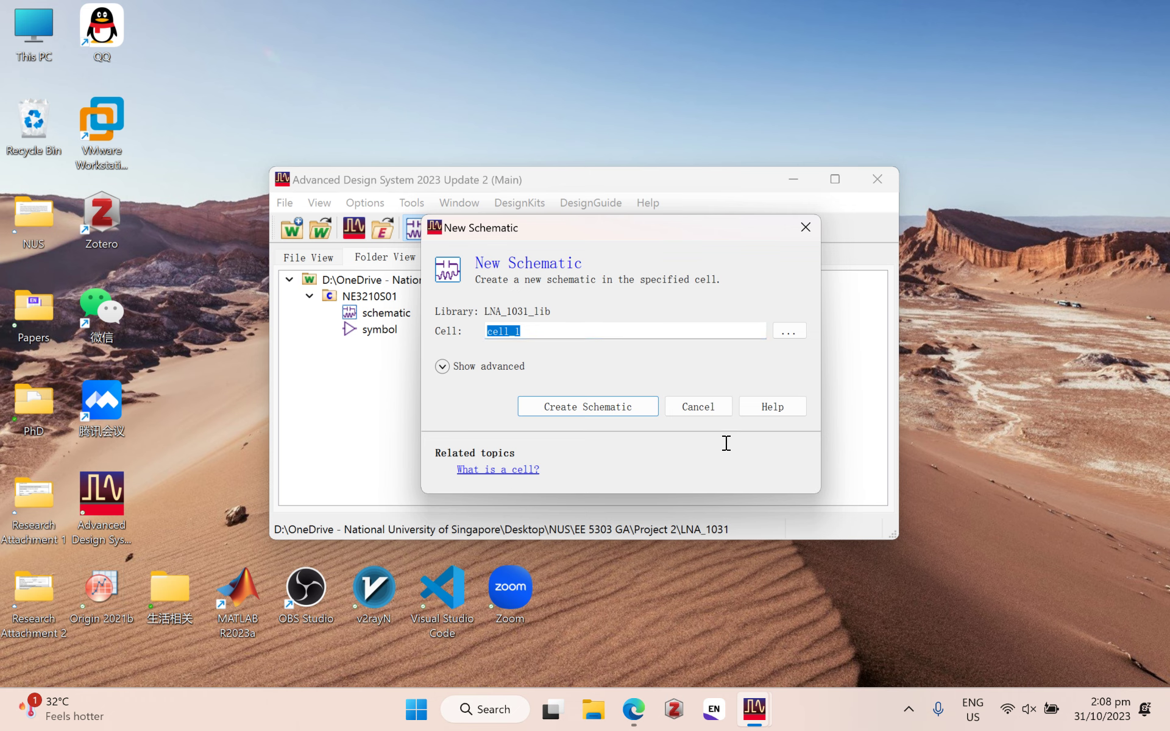
key(Caps_Lock)
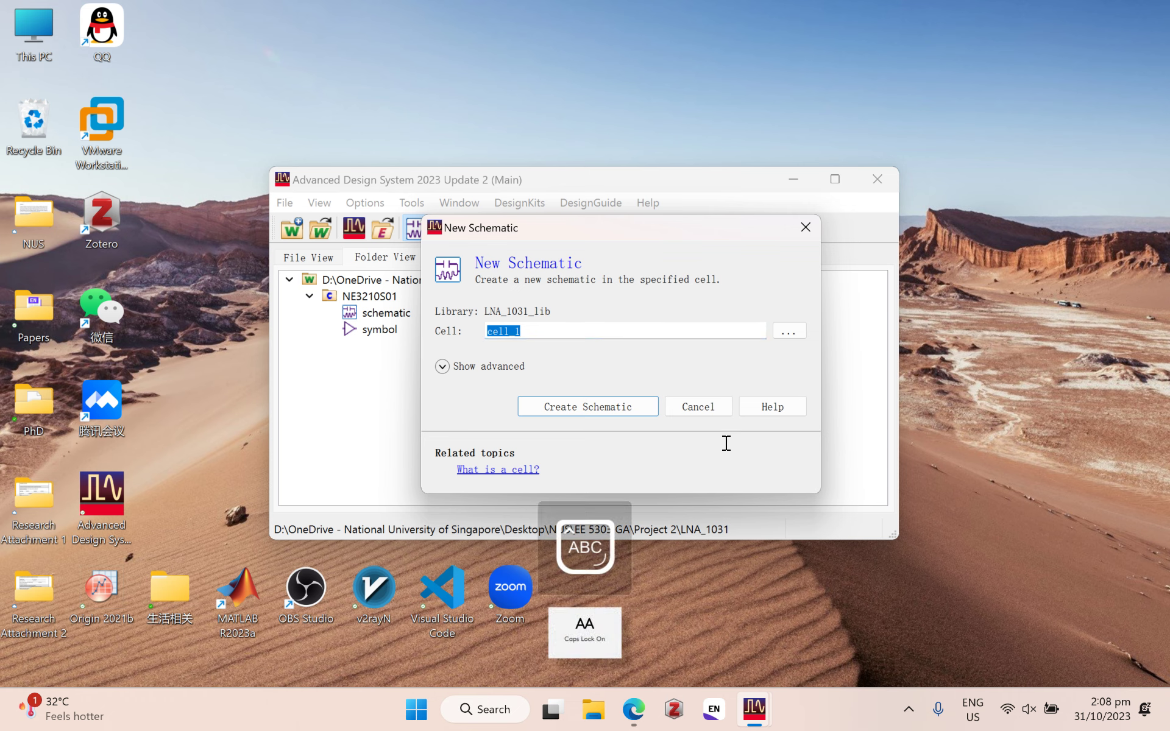
text(BI)
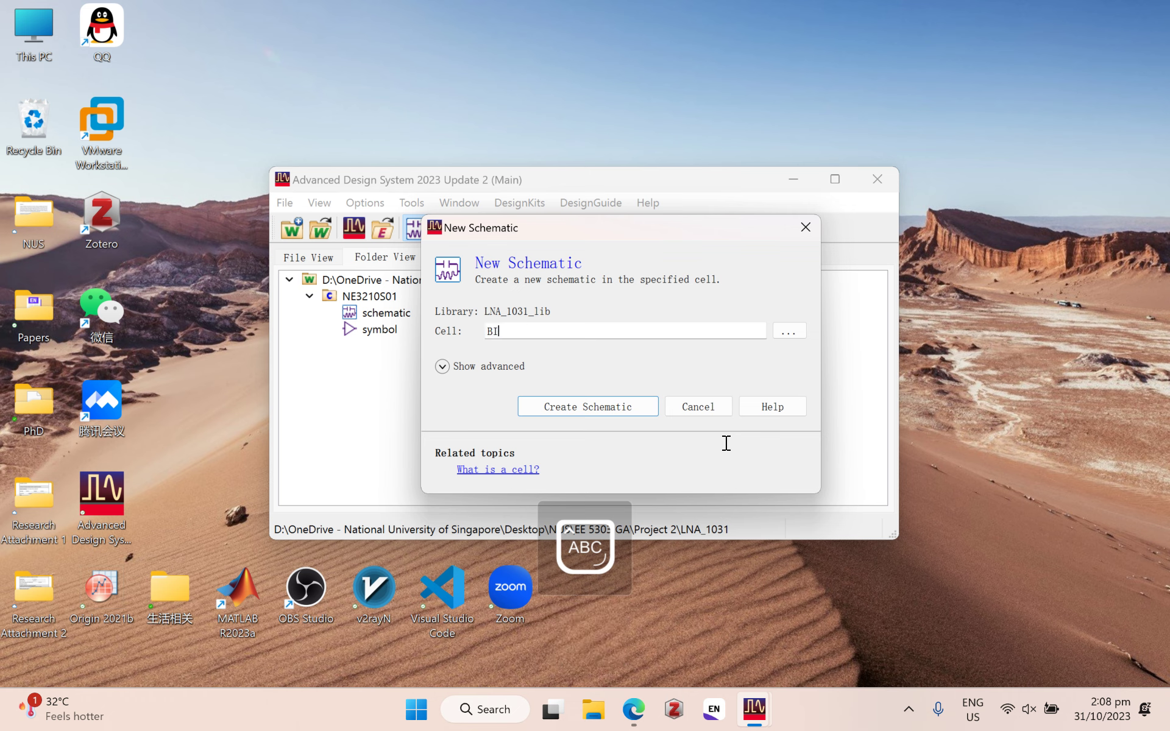
key(Caps_Lock)
key(BackSpace)
text(ias )
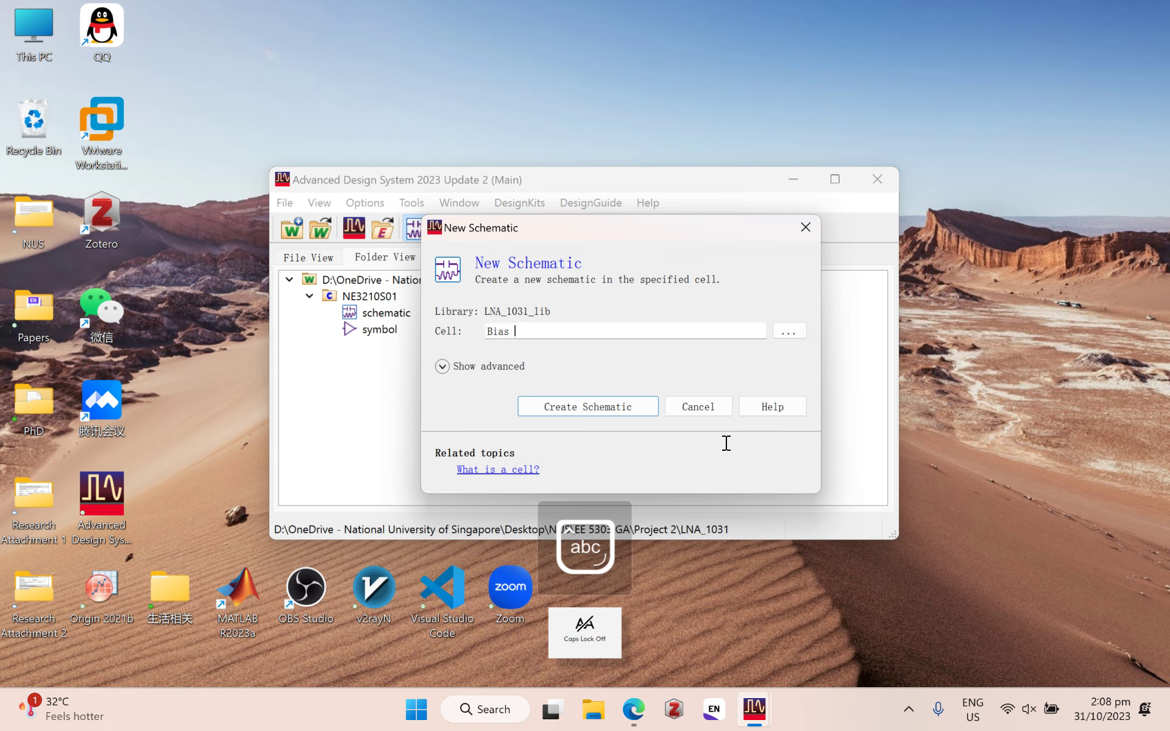
text(circi)
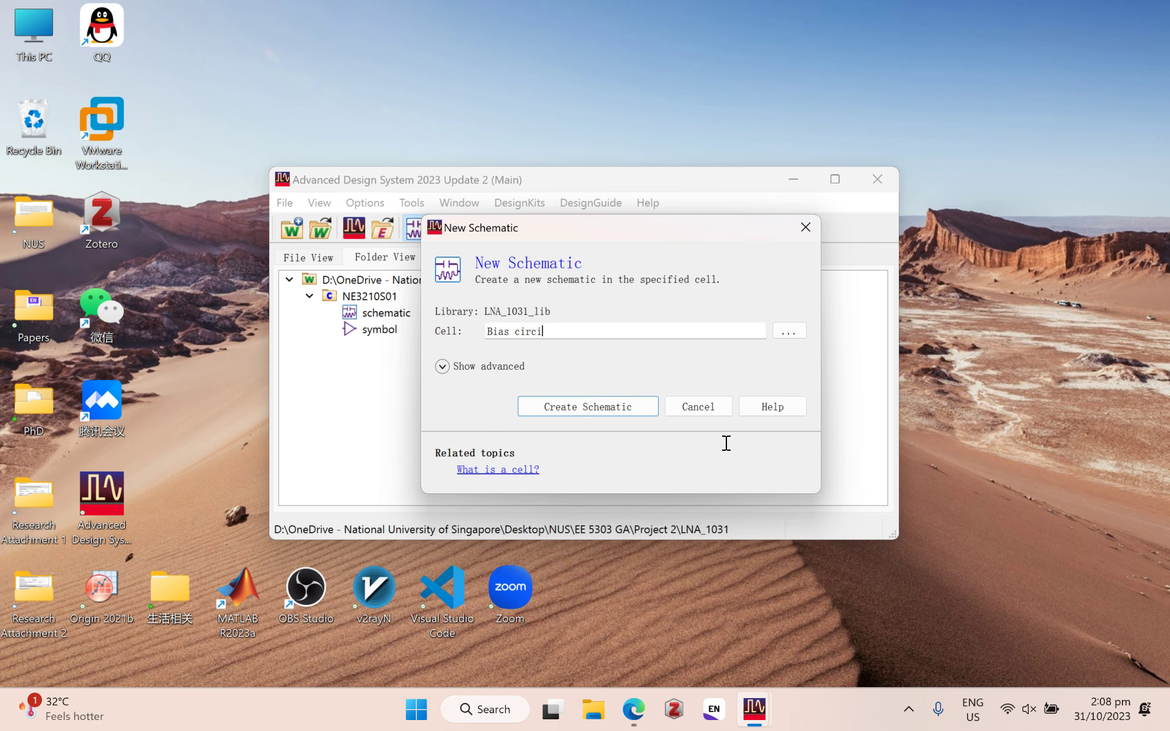
key(Return)
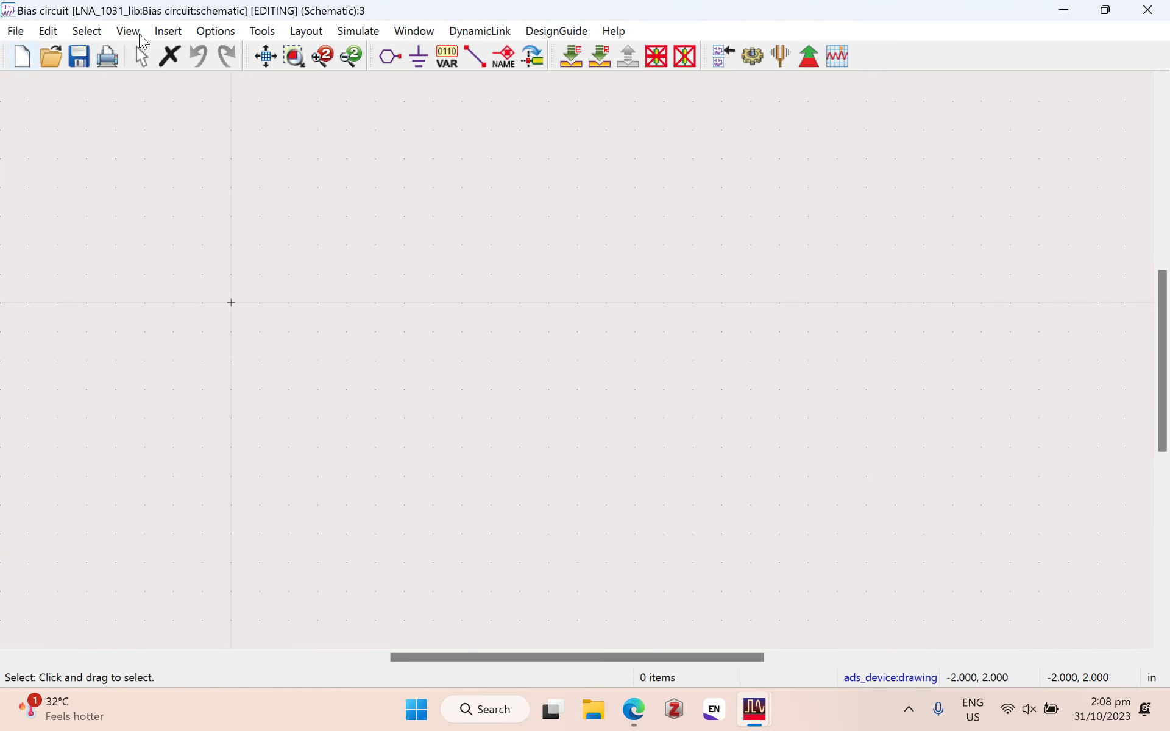
Step: Show the parts browser, search for "NE" and place the workspace library's NE3210S01 cell in the schematic
right_click(922, 54)
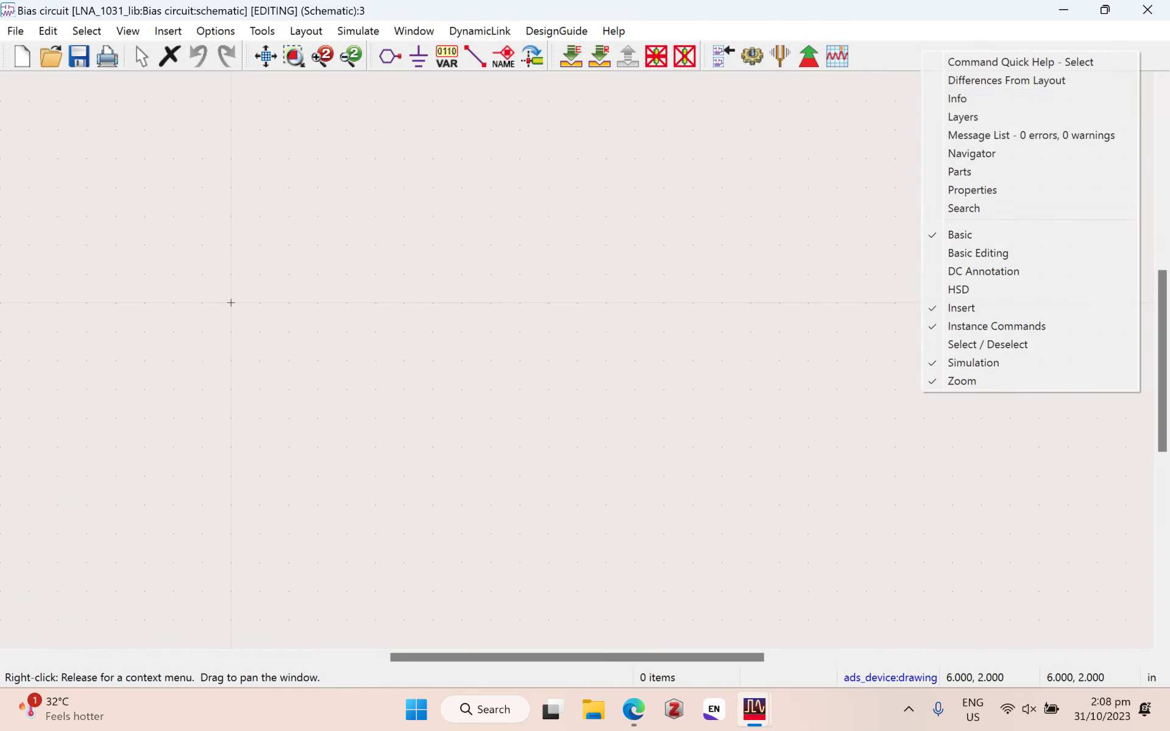
click(969, 172)
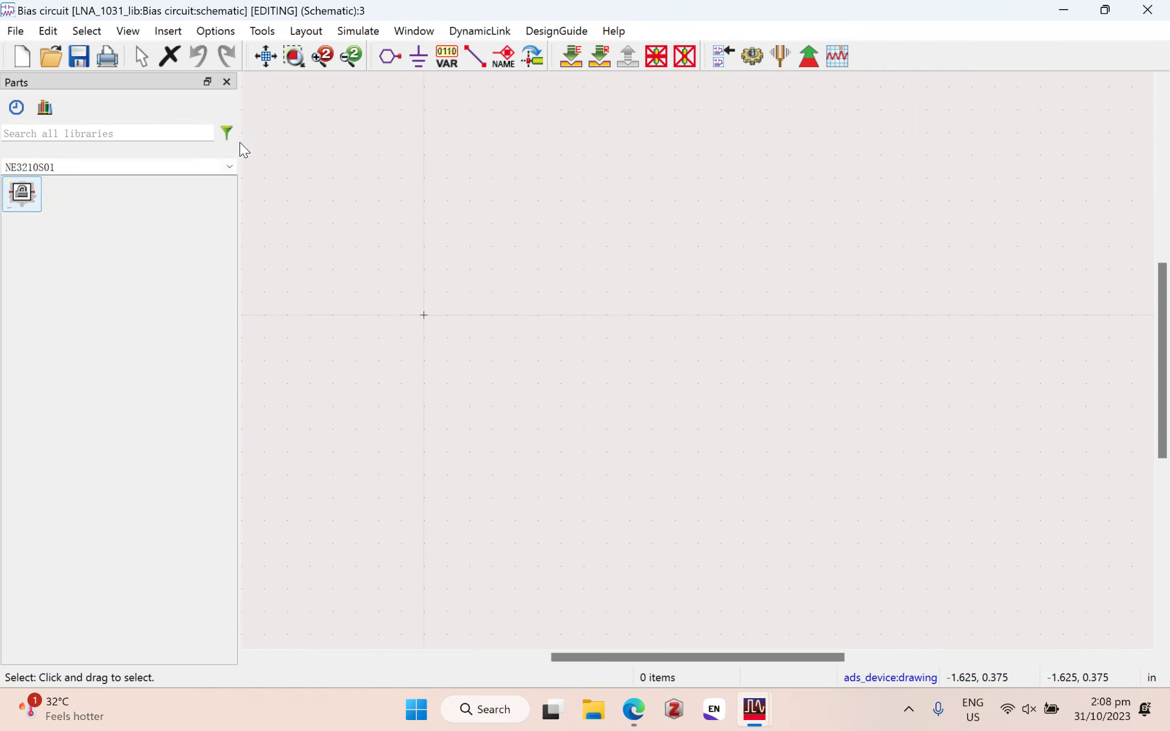
key(Caps_Lock)
text(NE)
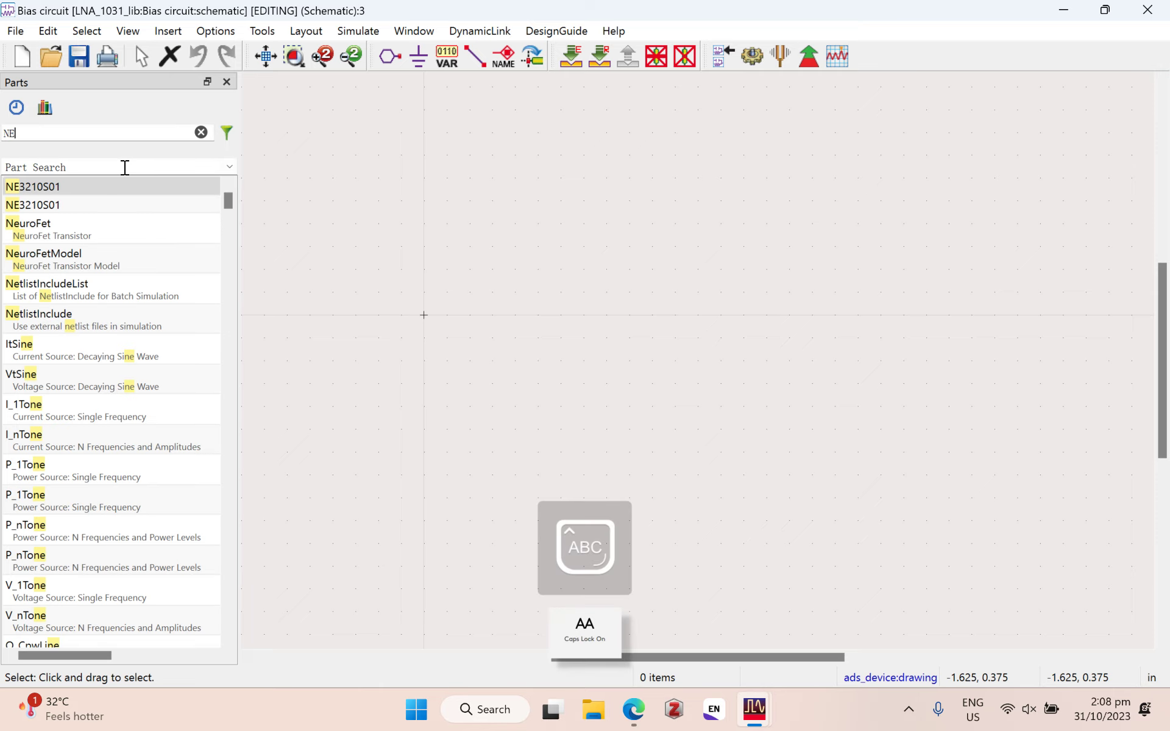
click(96, 188)
click(641, 349)
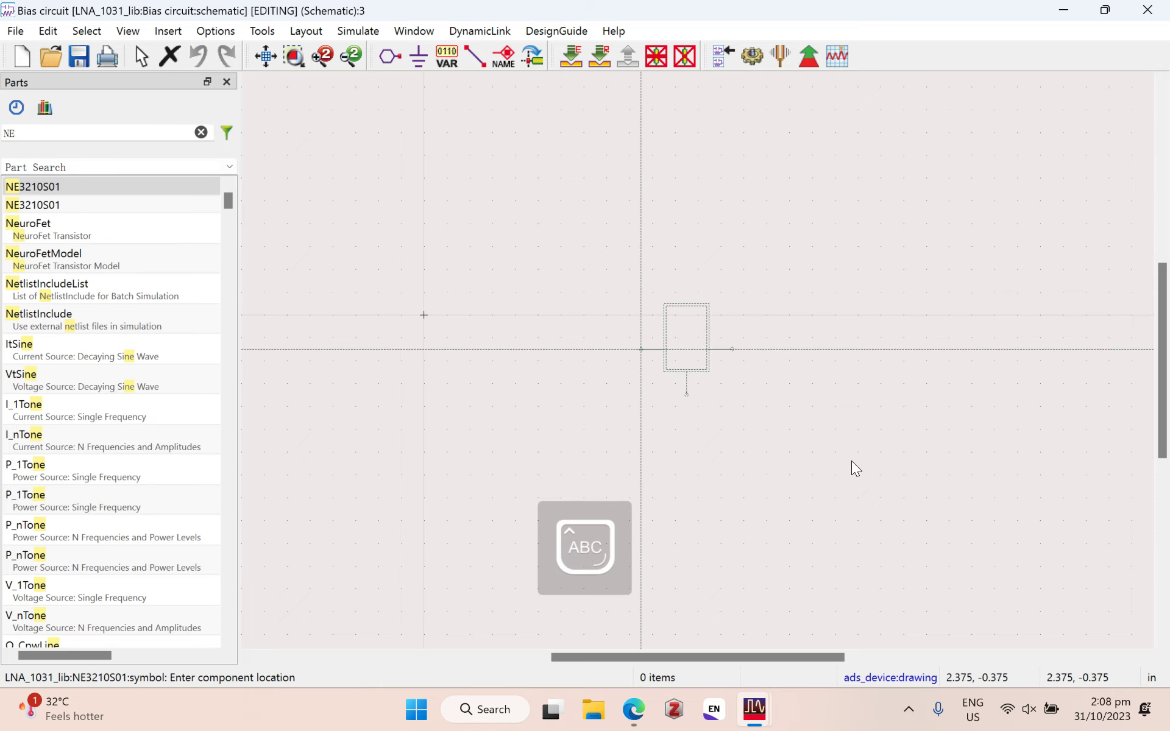
key(Escape)
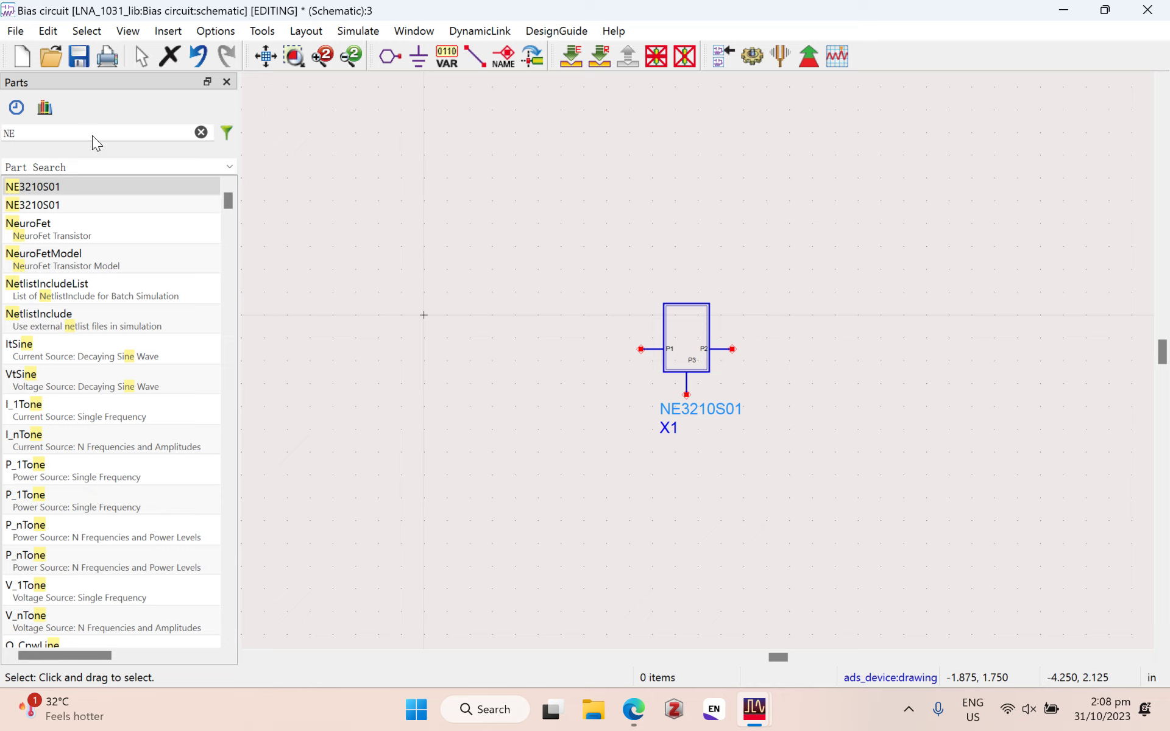
Step: Clear the part search, switch to the Basic Components palette and place a DC simulation controller to the lower left of the transistor
drag(12, 185, 1, 171)
text(\)
key(Caps_Lock)
text(d)
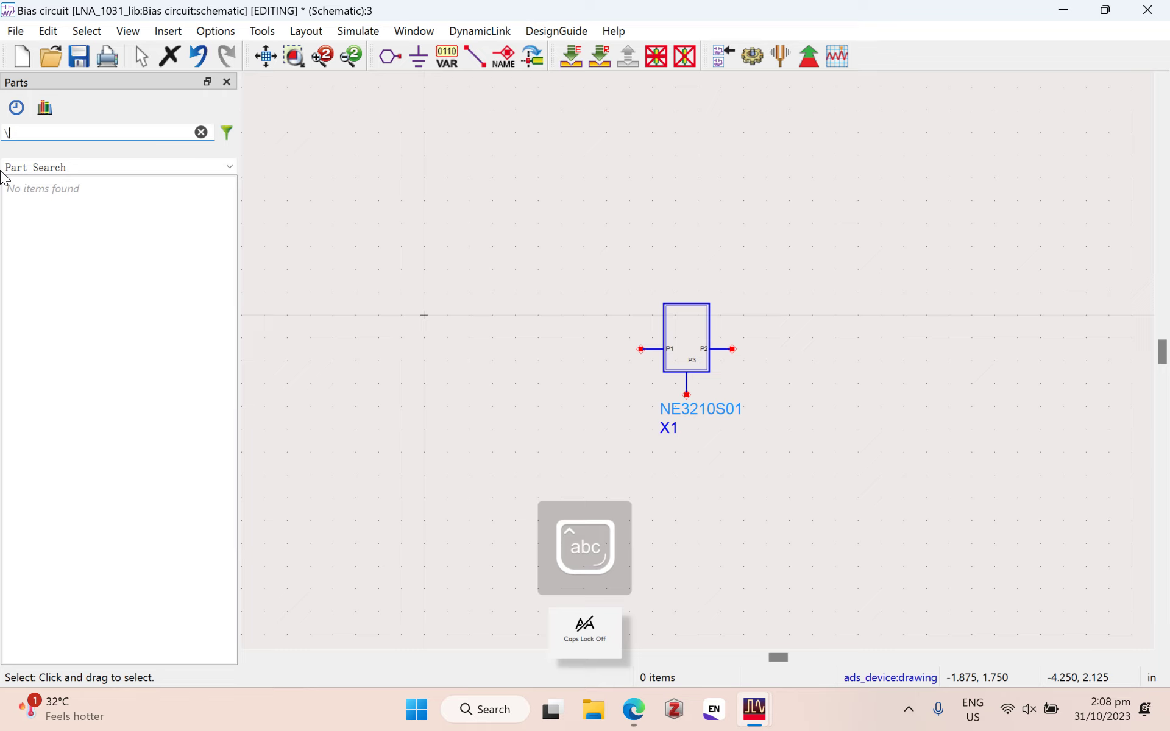
key(BackSpace)
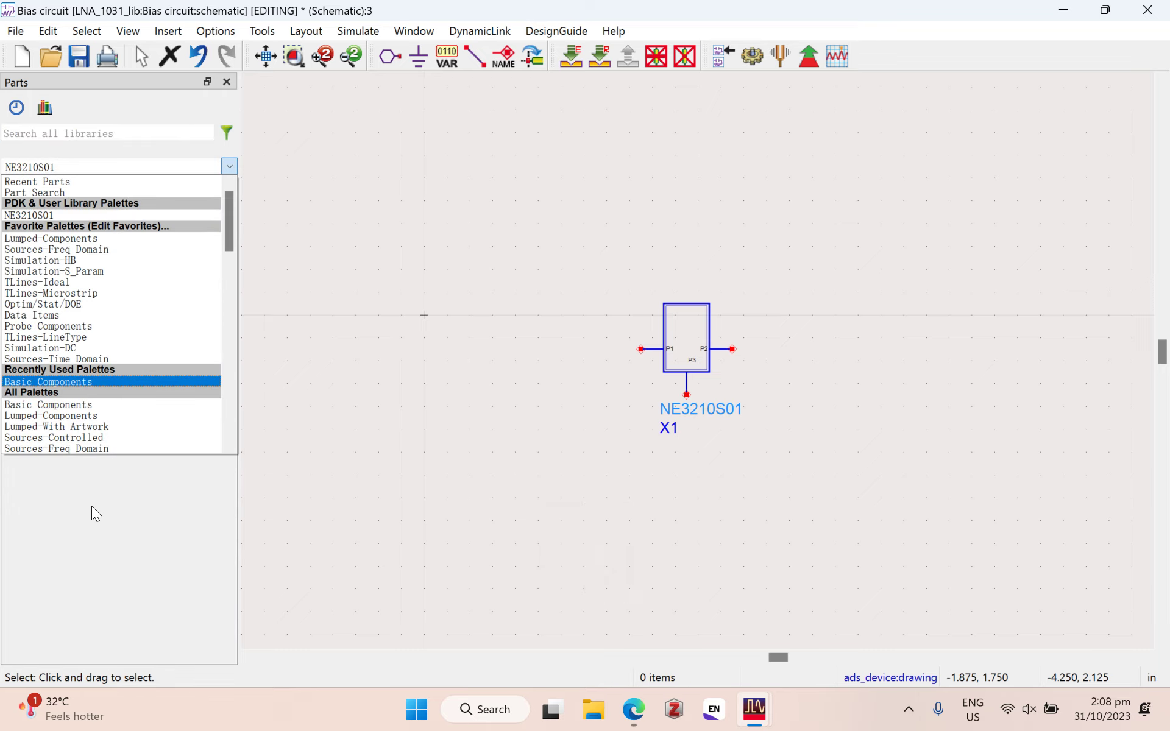
key(Return)
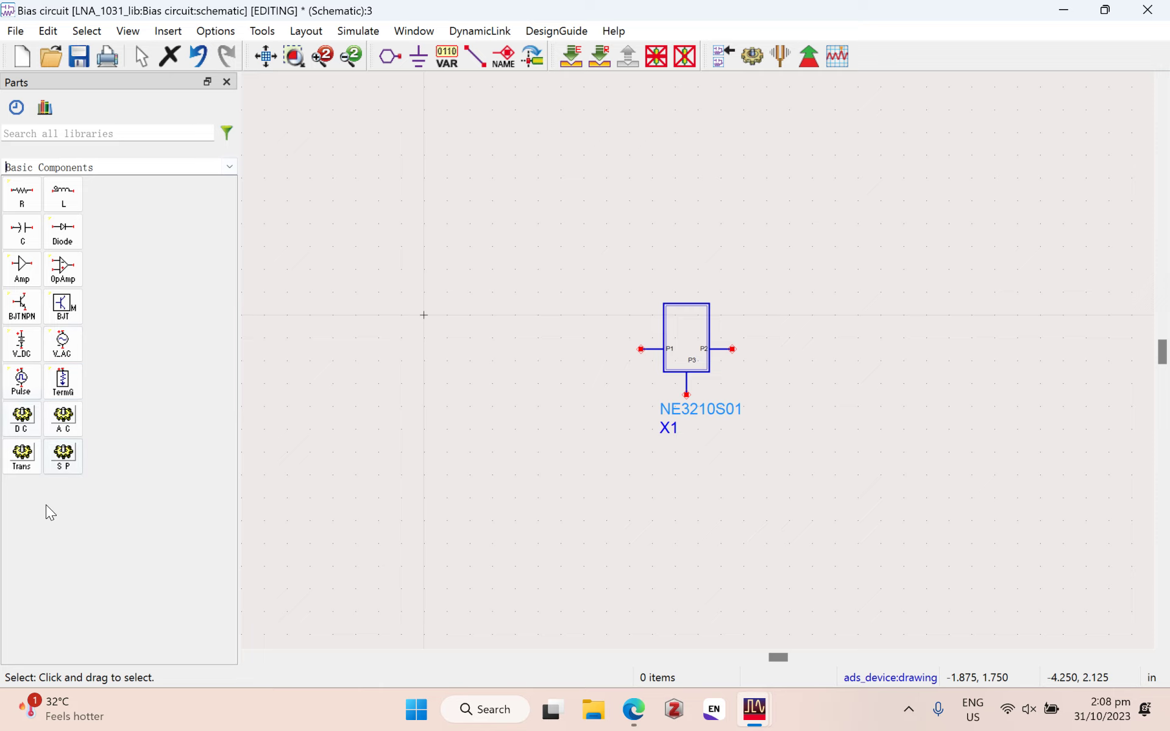
click(26, 422)
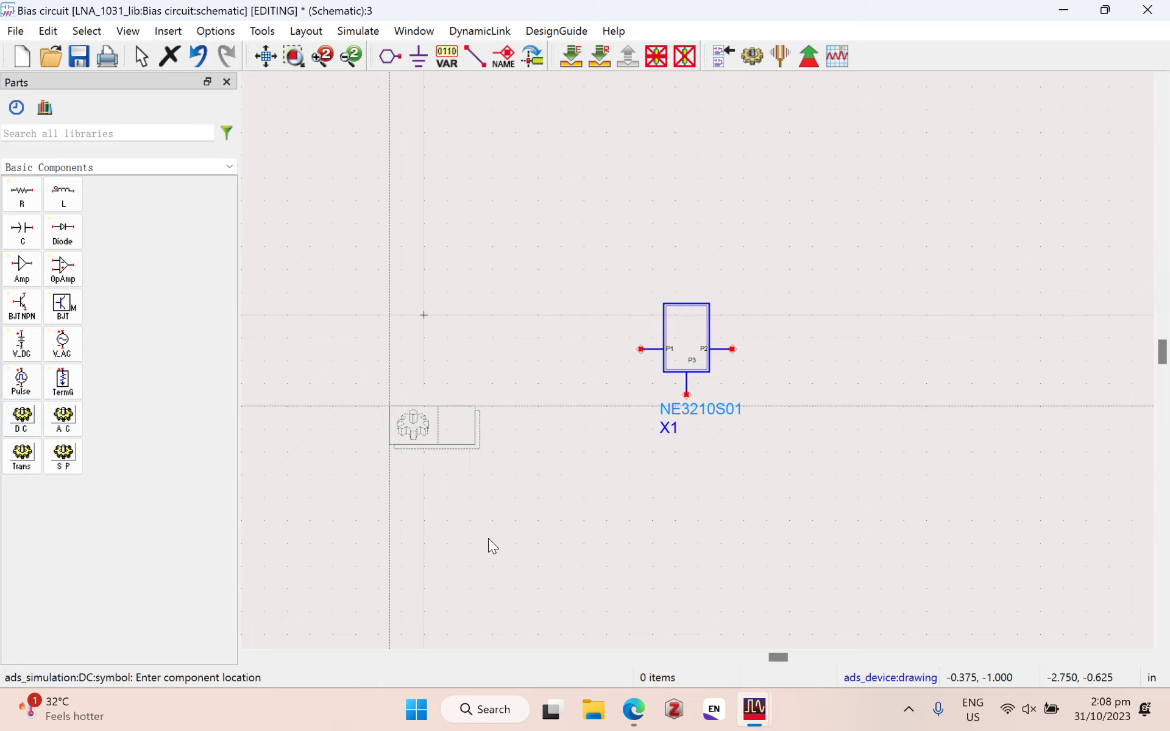
click(475, 535)
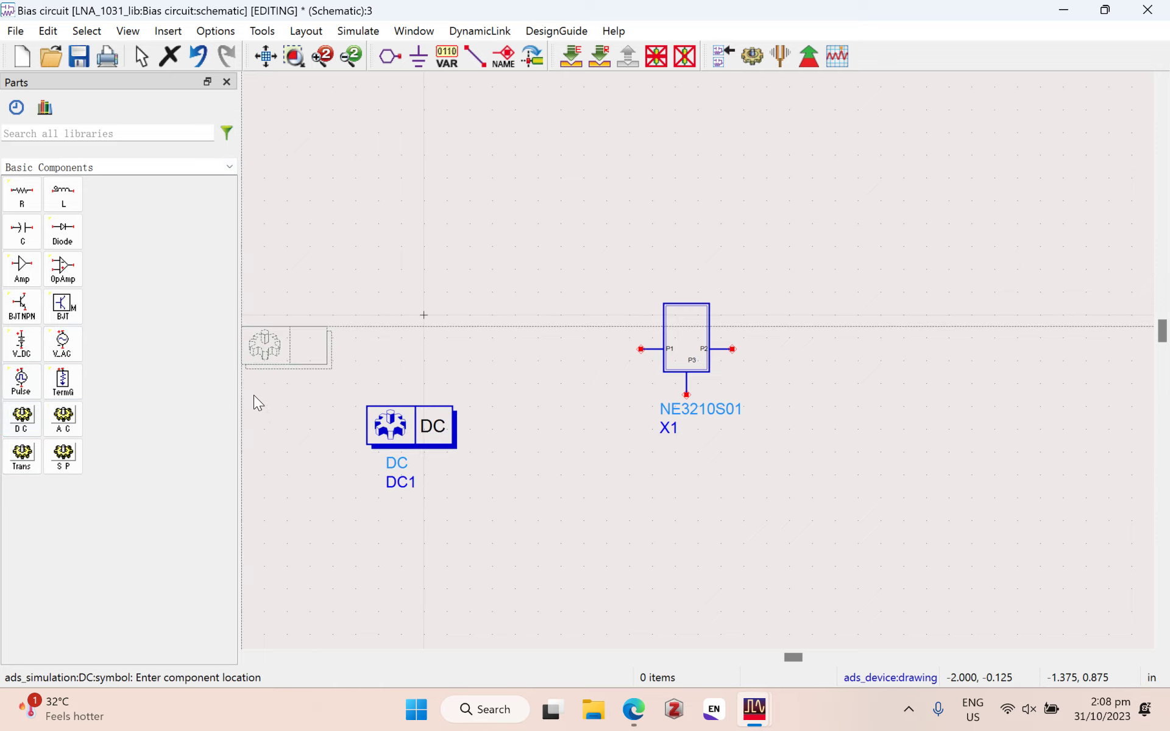
Step: Place a resistor in the schematic and move it directly above the NE3210S01 transistor block
click(22, 195)
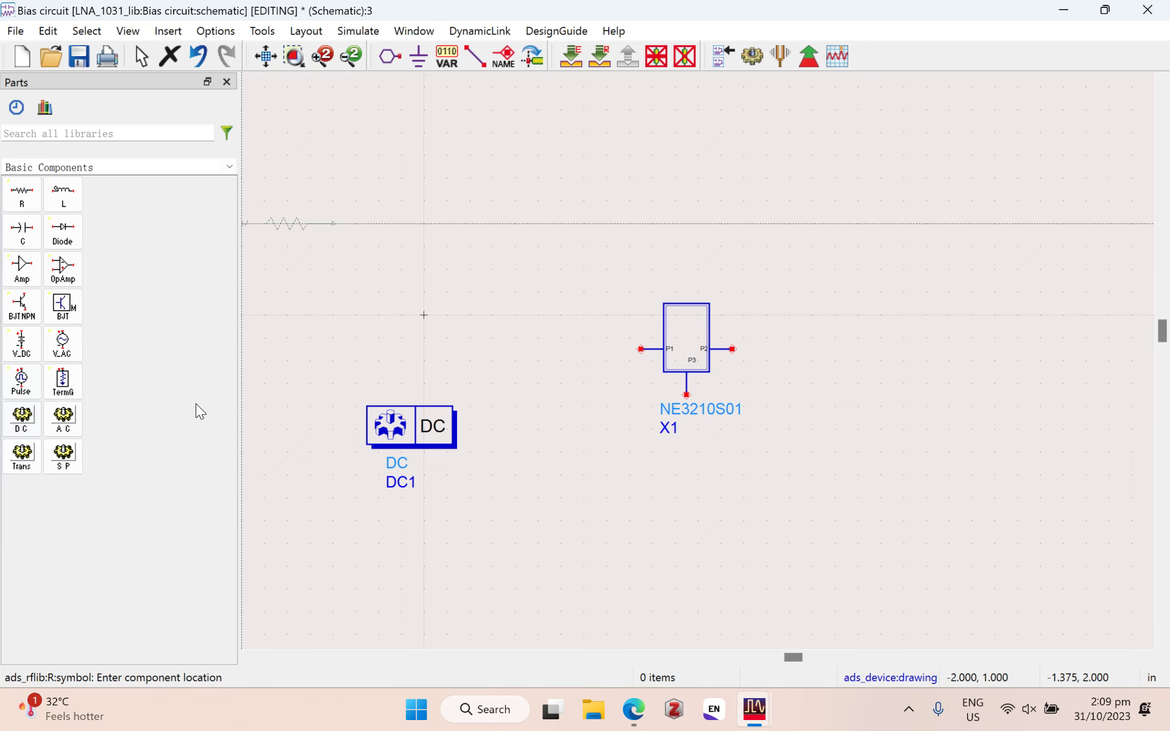
click(22, 193)
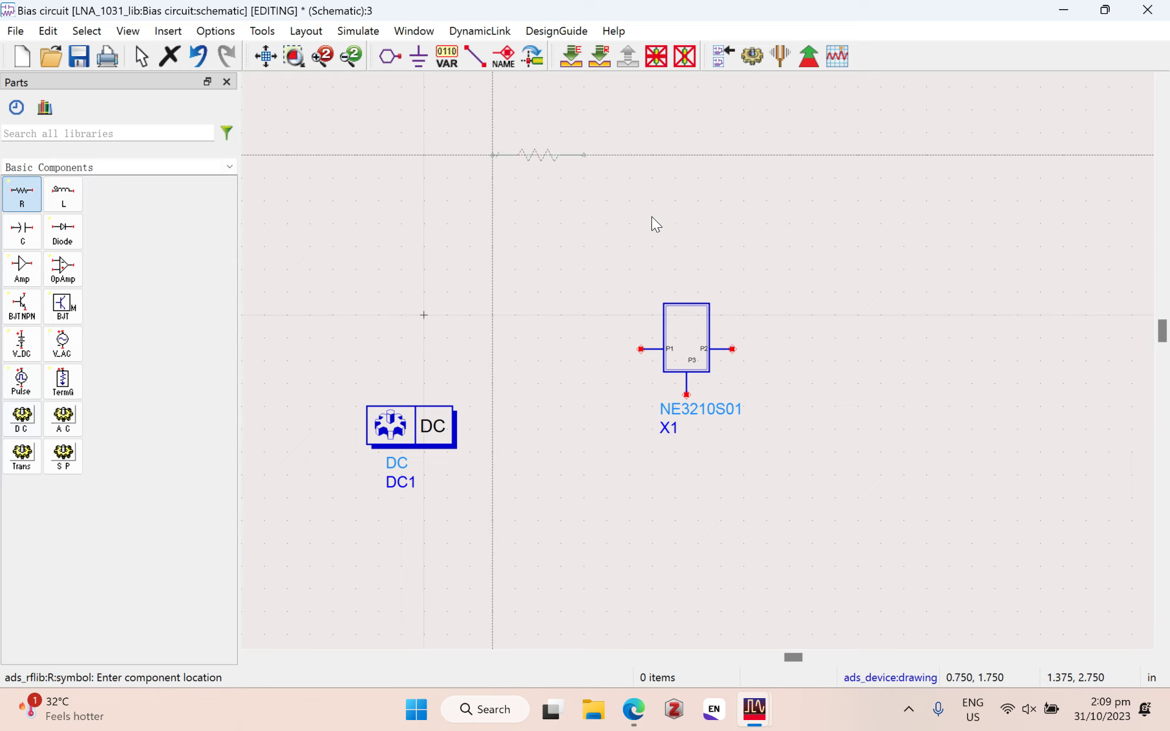
click(580, 208)
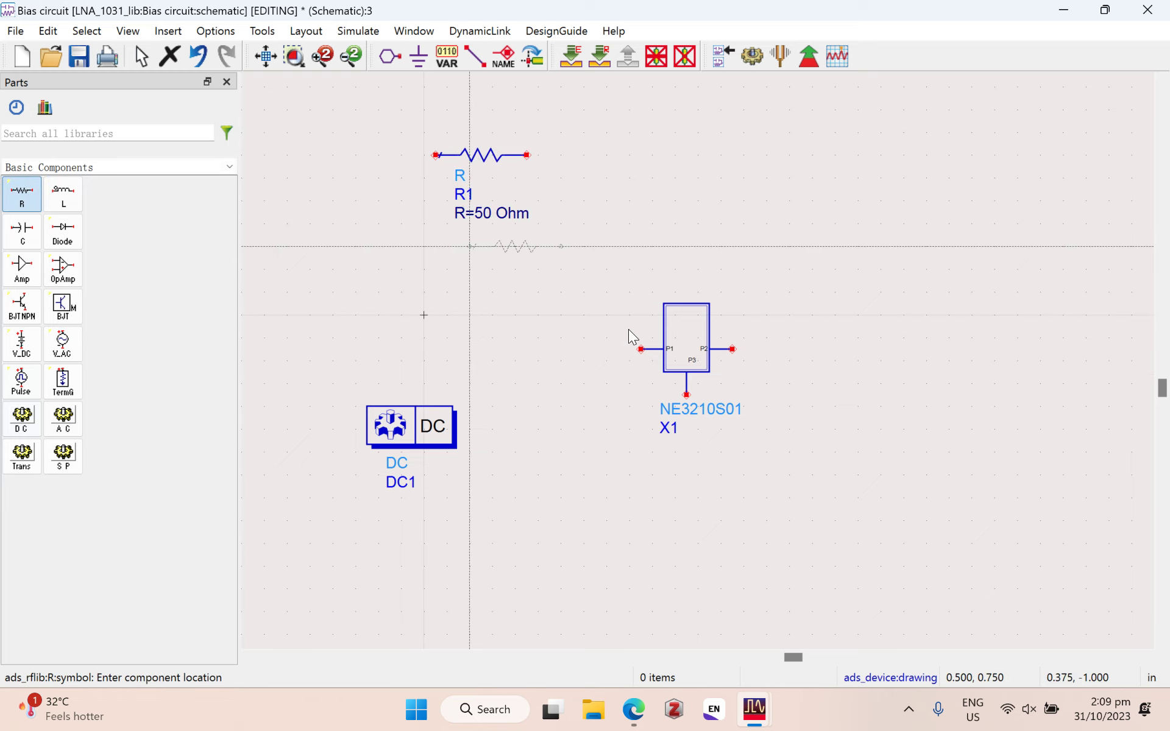
key(Escape)
drag(481, 157, 616, 165)
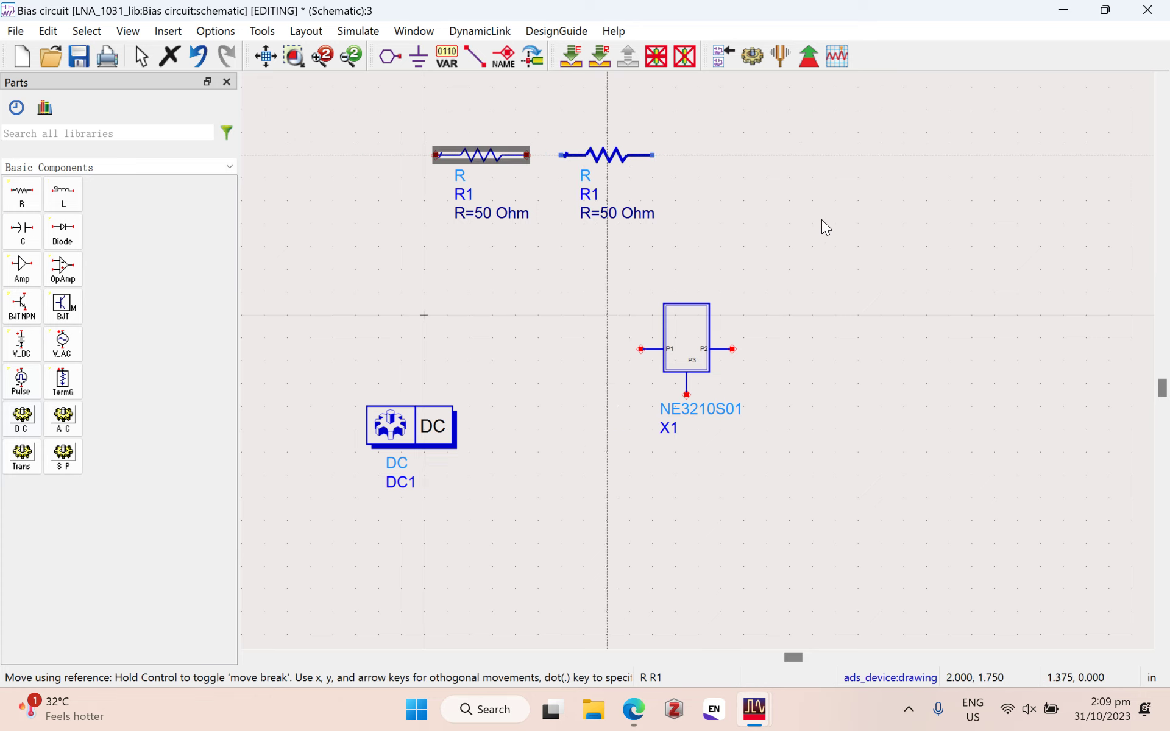
drag(822, 220, 902, 220)
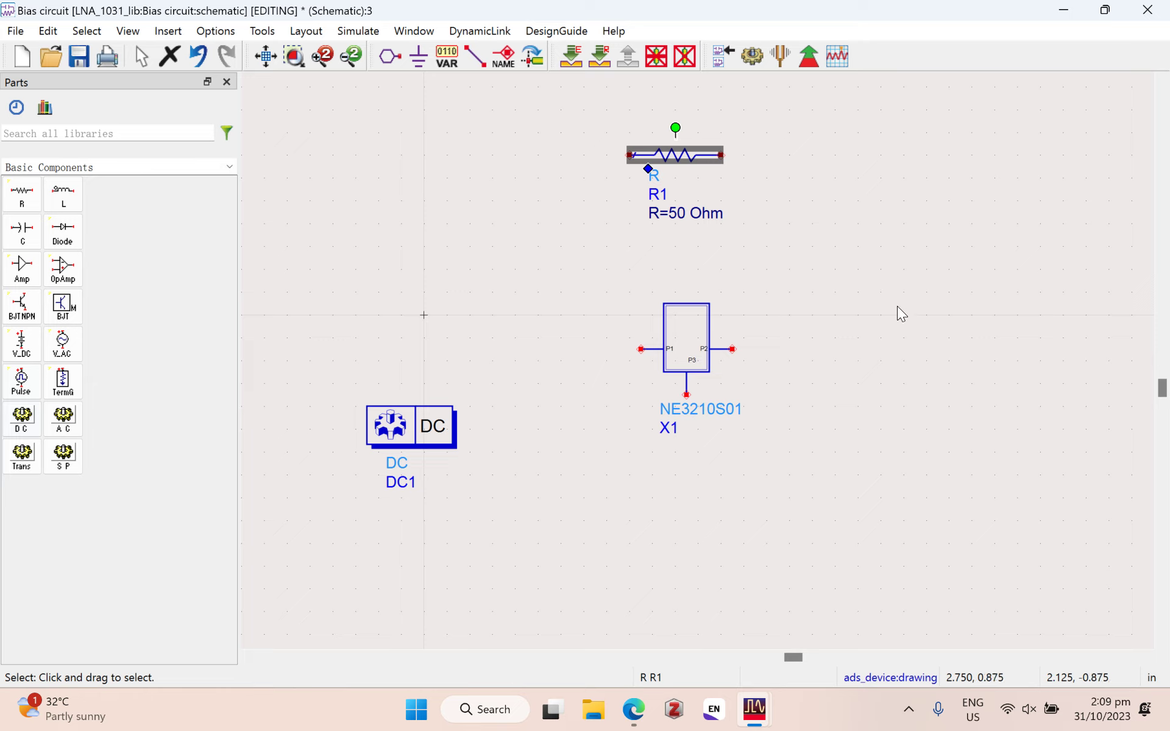
Step: Set the resistance of the resistor above the transistor block to 1120 Ohm
click(677, 215)
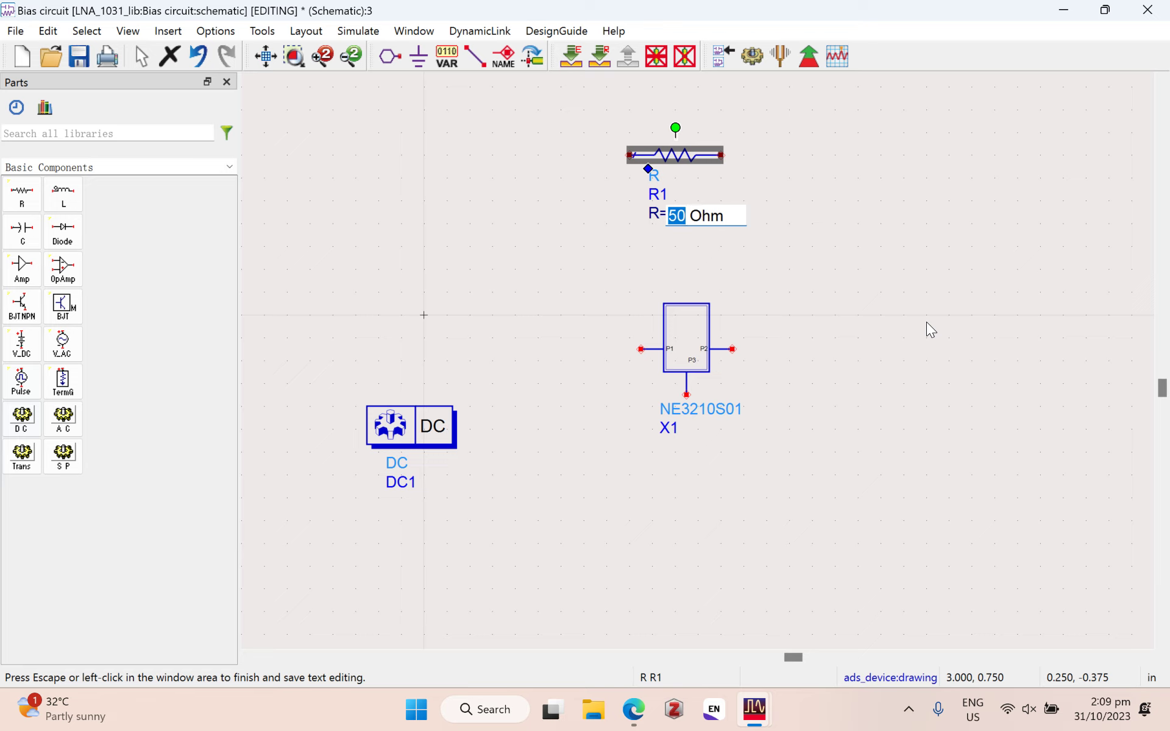
text(1120)
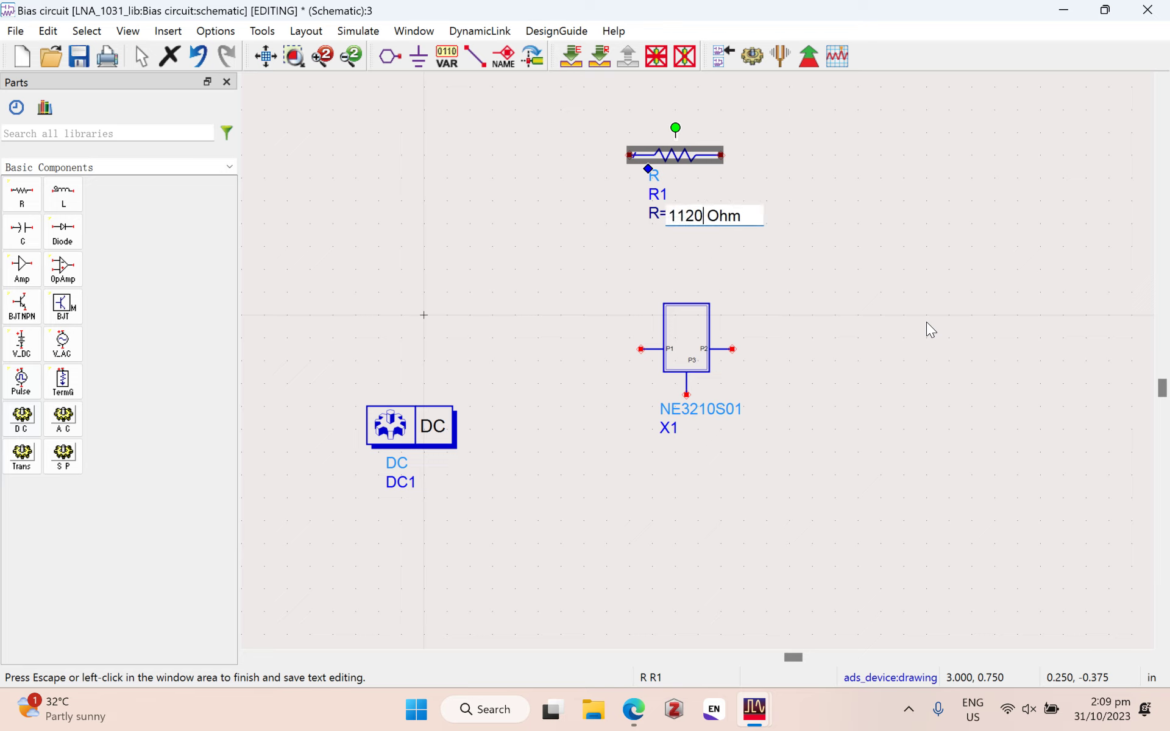
click(926, 323)
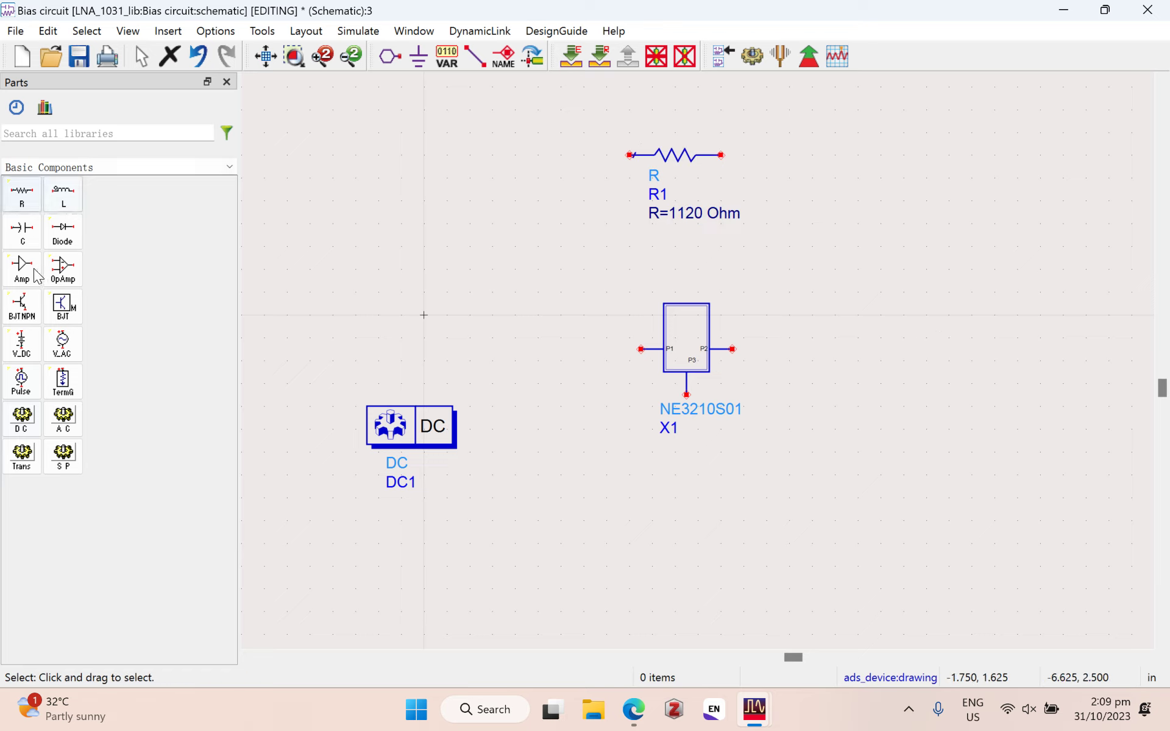
Step: Place a vertical resistor to the upper right of the transistor block and set its resistance to 300 Ohm
click(22, 195)
key(ctrl+r)
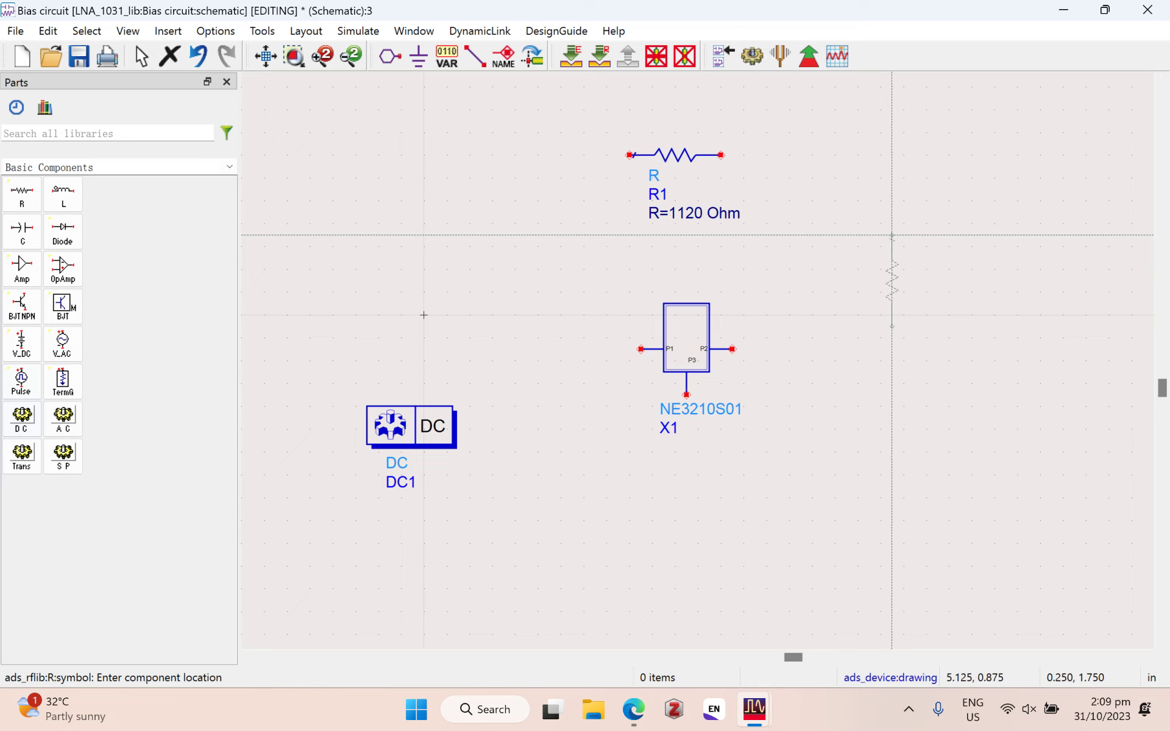
click(892, 210)
double_click(934, 259)
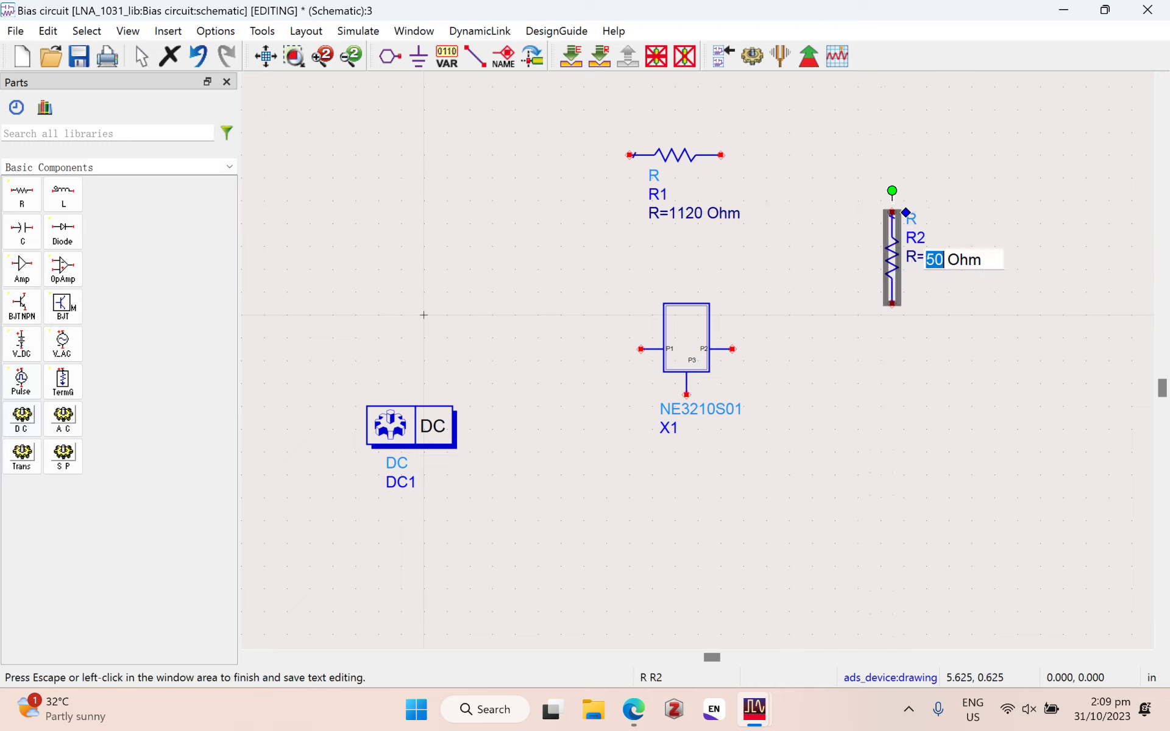
text(300)
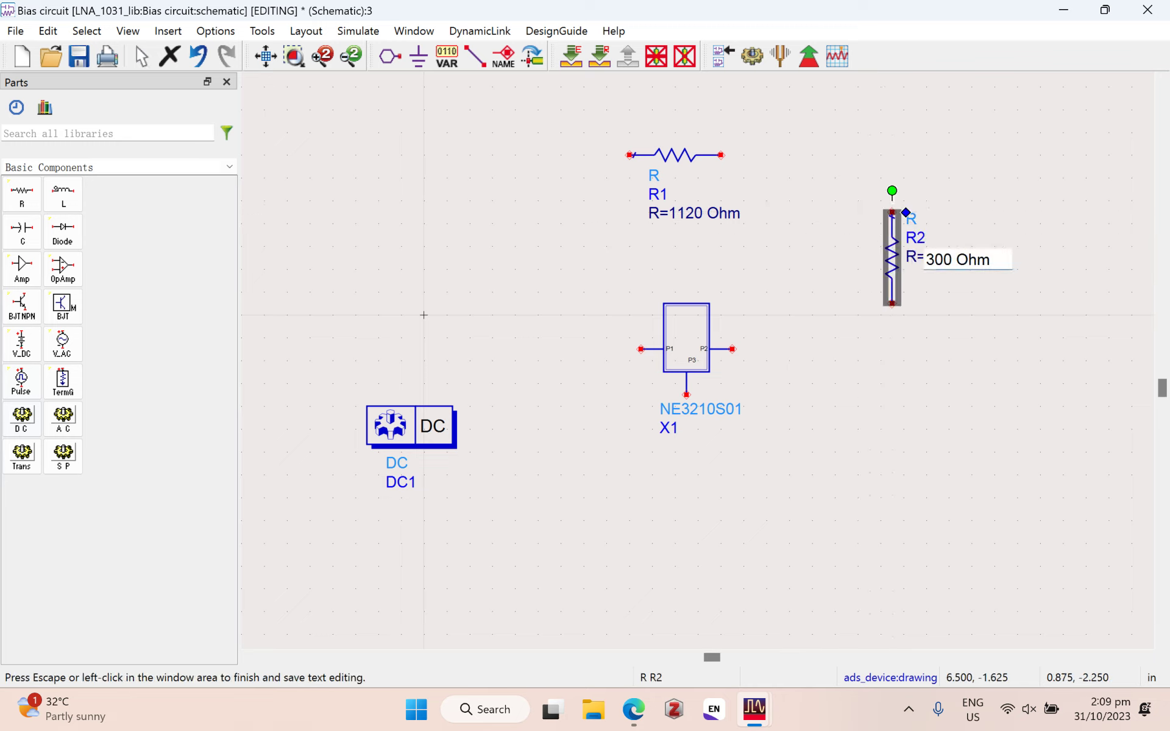
key(Escape)
click(915, 266)
Step: Copy the 300 Ohm resistor and paste it, rotated to horizontal, to the left of R1 in line with it
click(892, 257)
key(ctrl+c)
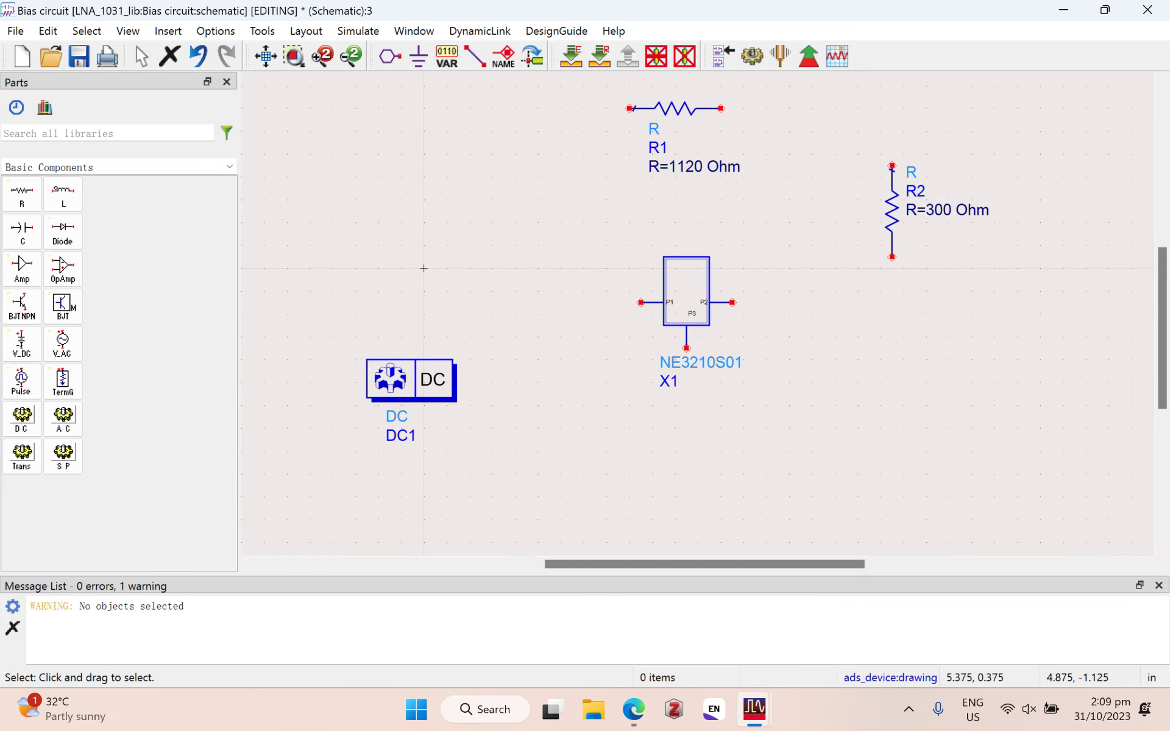
click(892, 210)
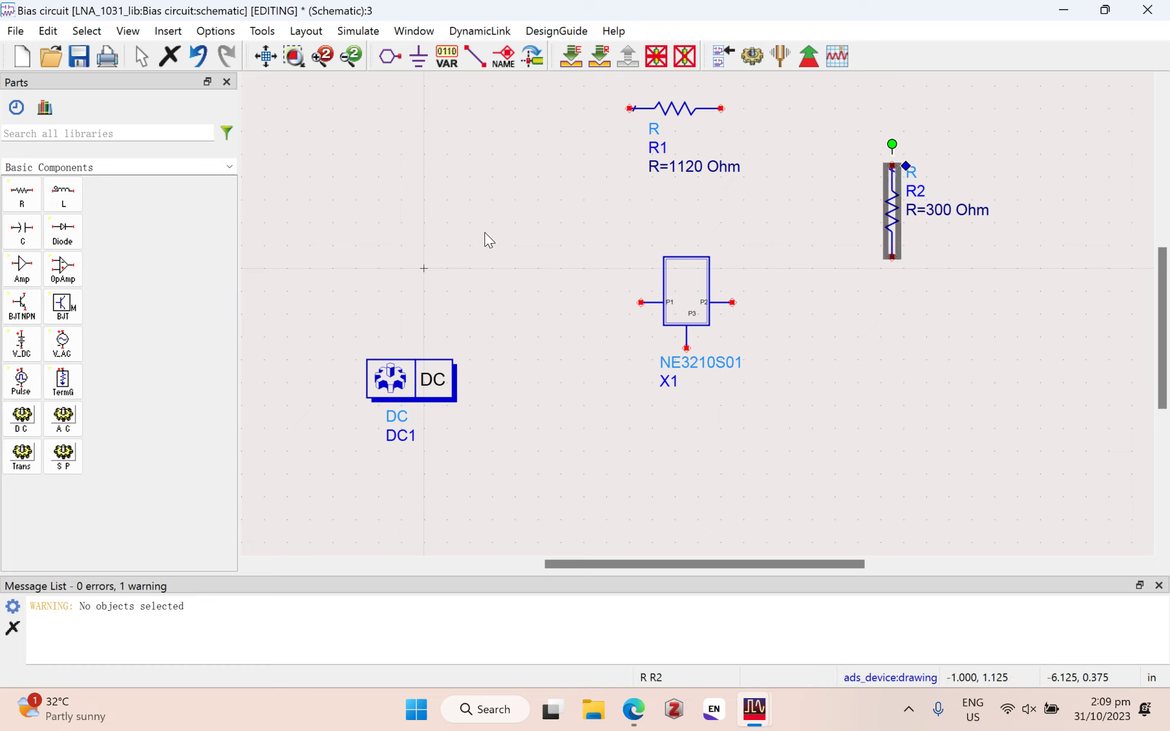
key(ctrl+c)
key(ctrl+v)
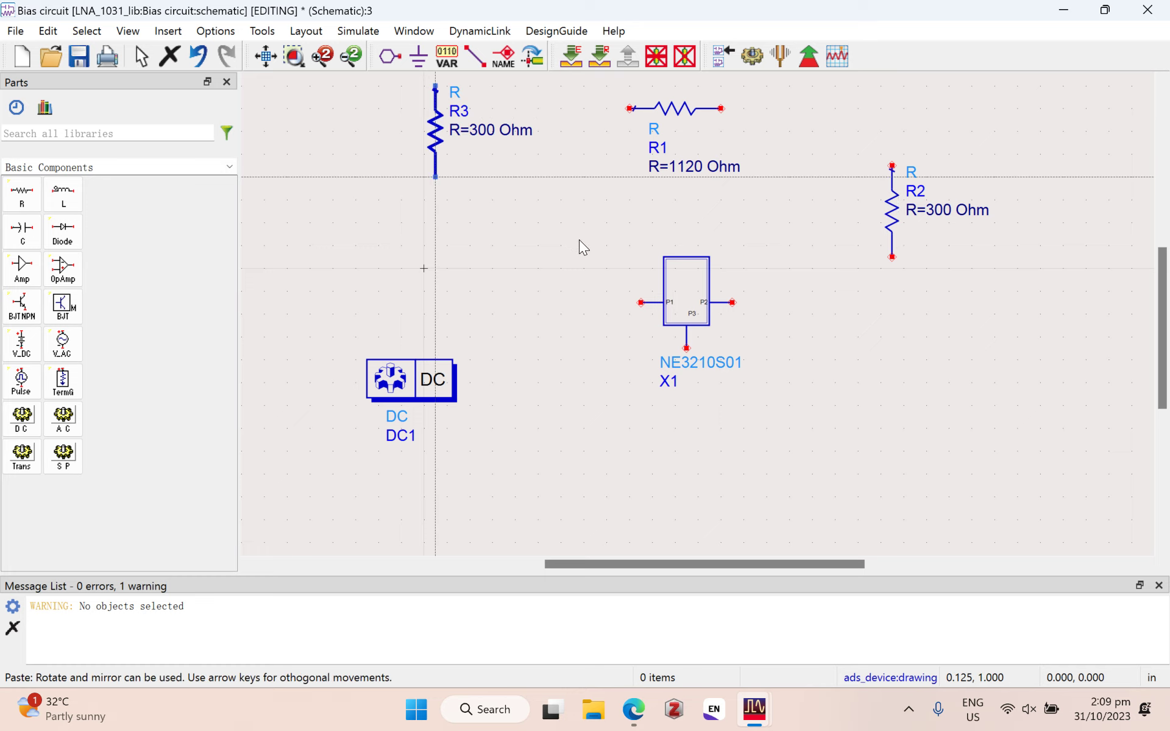
key(ctrl+r)
click(489, 147)
key(Escape)
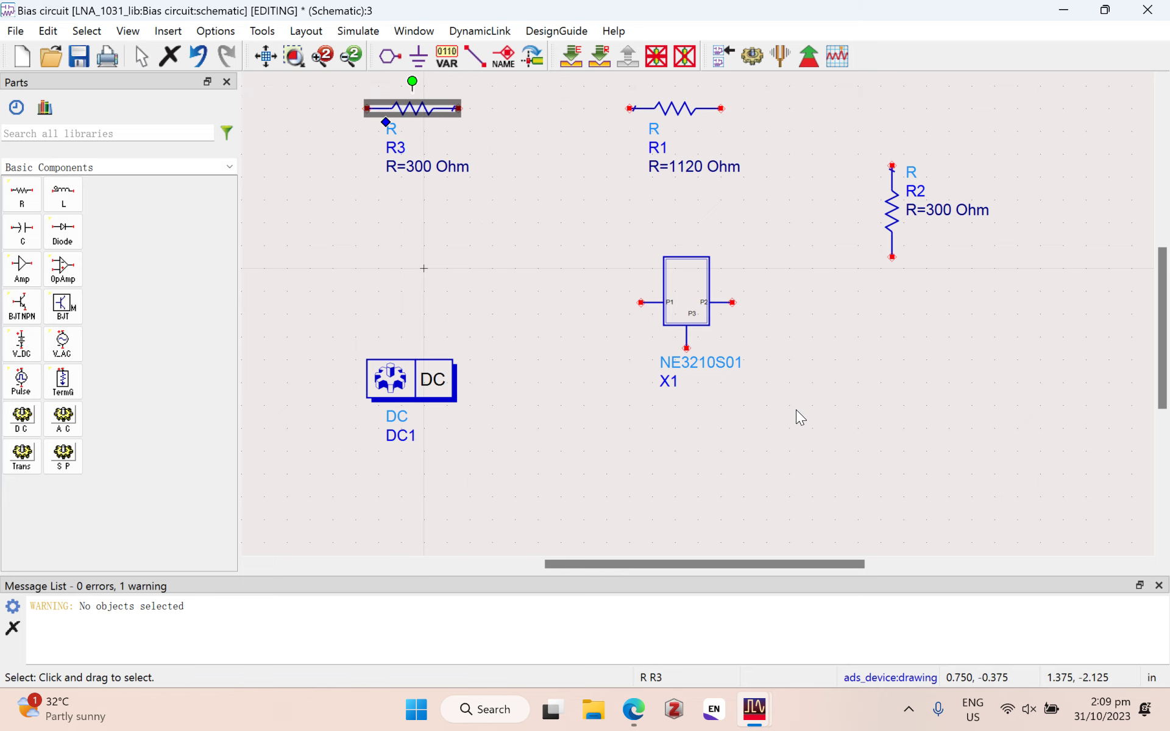
Step: Place a DC voltage source, rotated so its positive side faces down, left of R3 and attach a ground to its lower terminal
scroll(796, 411, down, 1)
click(21, 344)
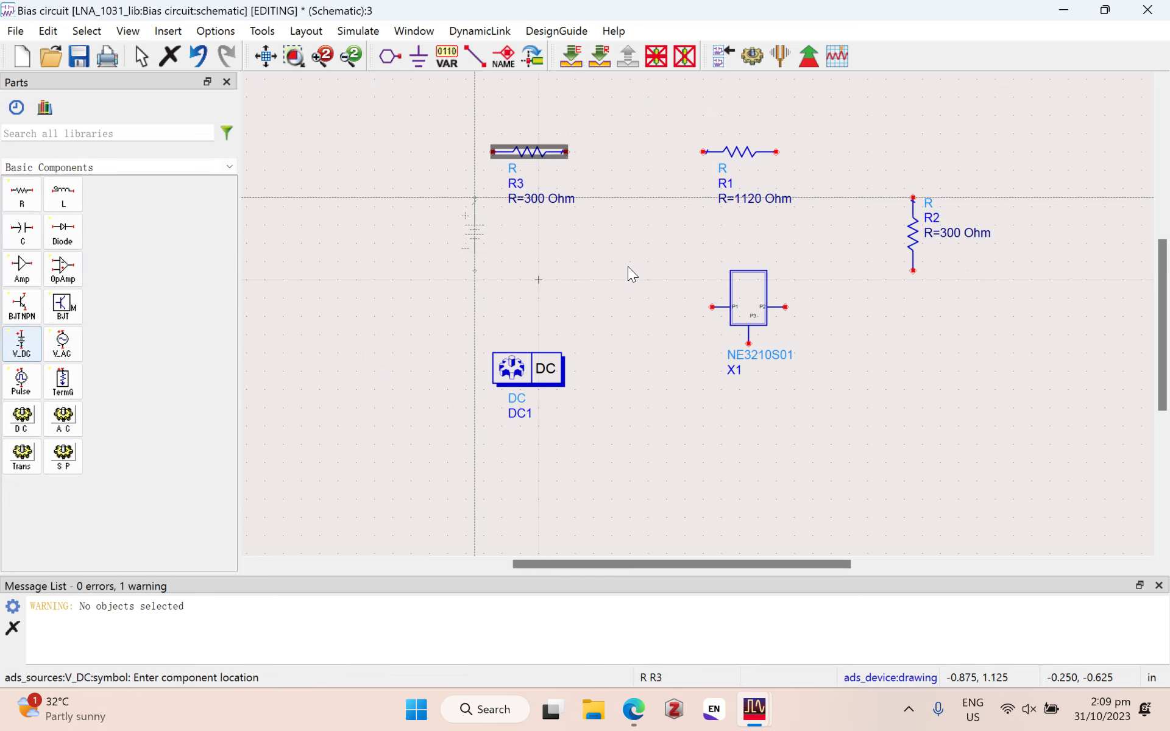
key(ctrl+r)
key(ctrl+r)
click(525, 361)
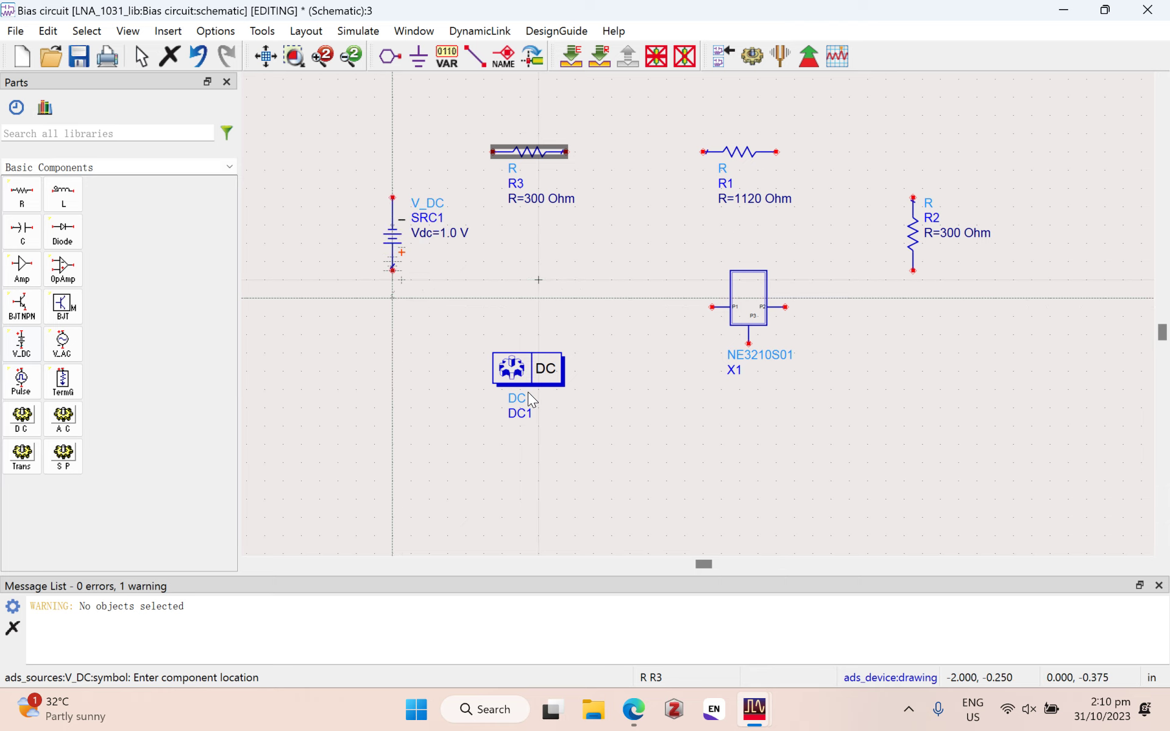
key(Escape)
click(418, 58)
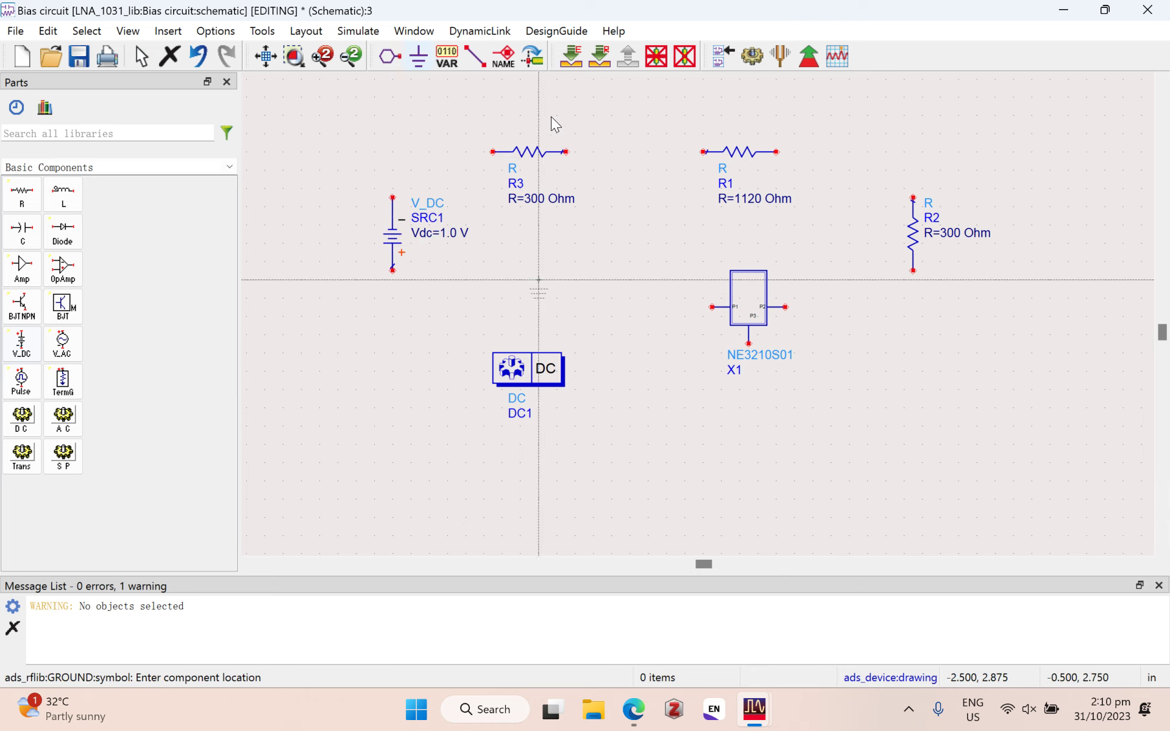
click(392, 271)
key(Escape)
Step: Wire the DC source's upper terminal to R3, R3 to R1, and R1 to the upper end of R2
click(477, 56)
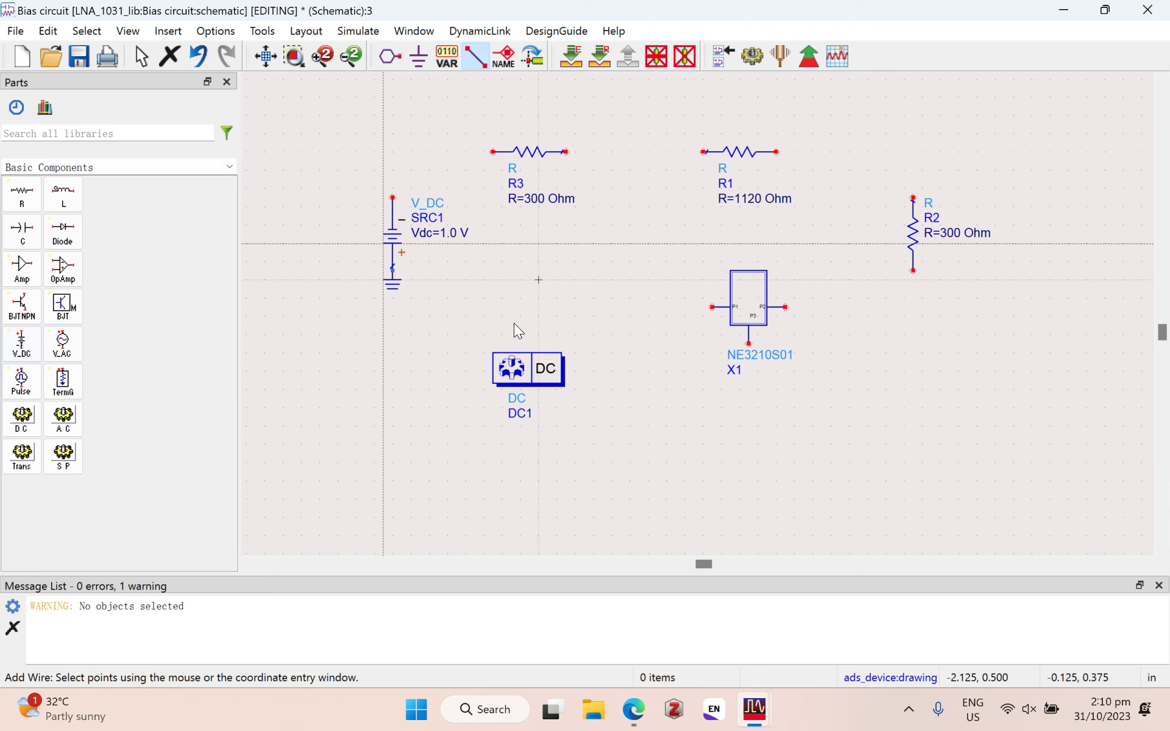
click(393, 198)
click(492, 152)
click(565, 151)
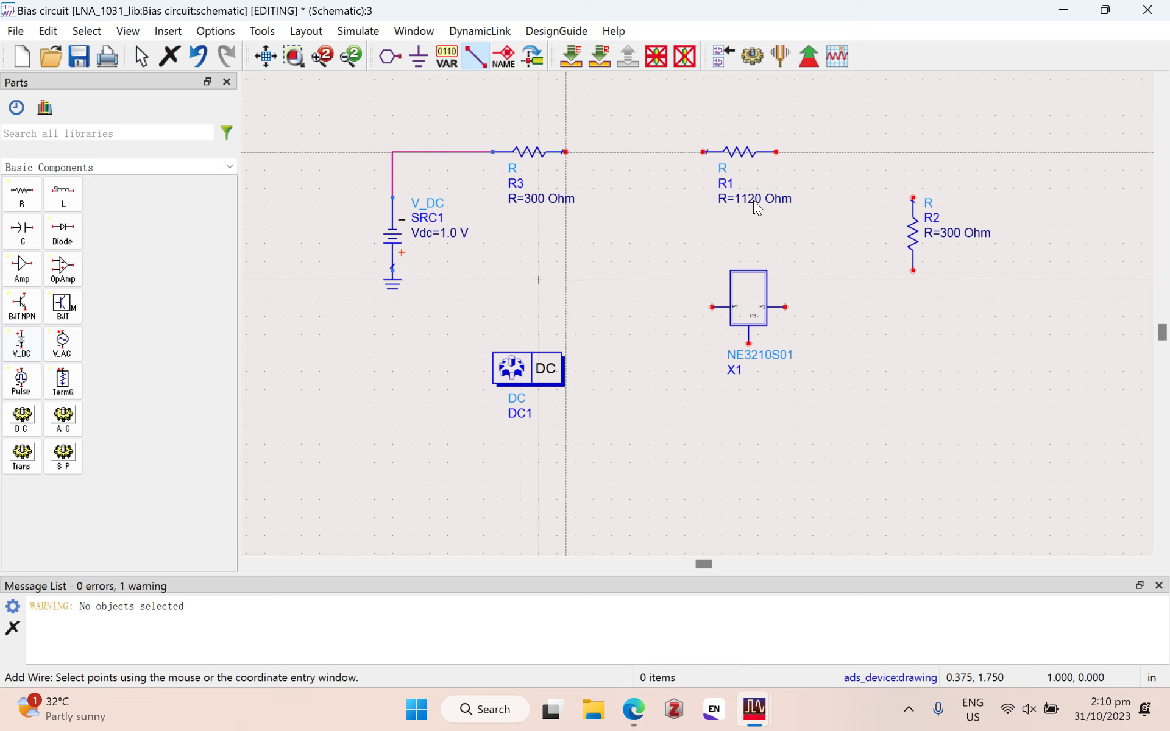
click(703, 152)
click(775, 152)
click(912, 197)
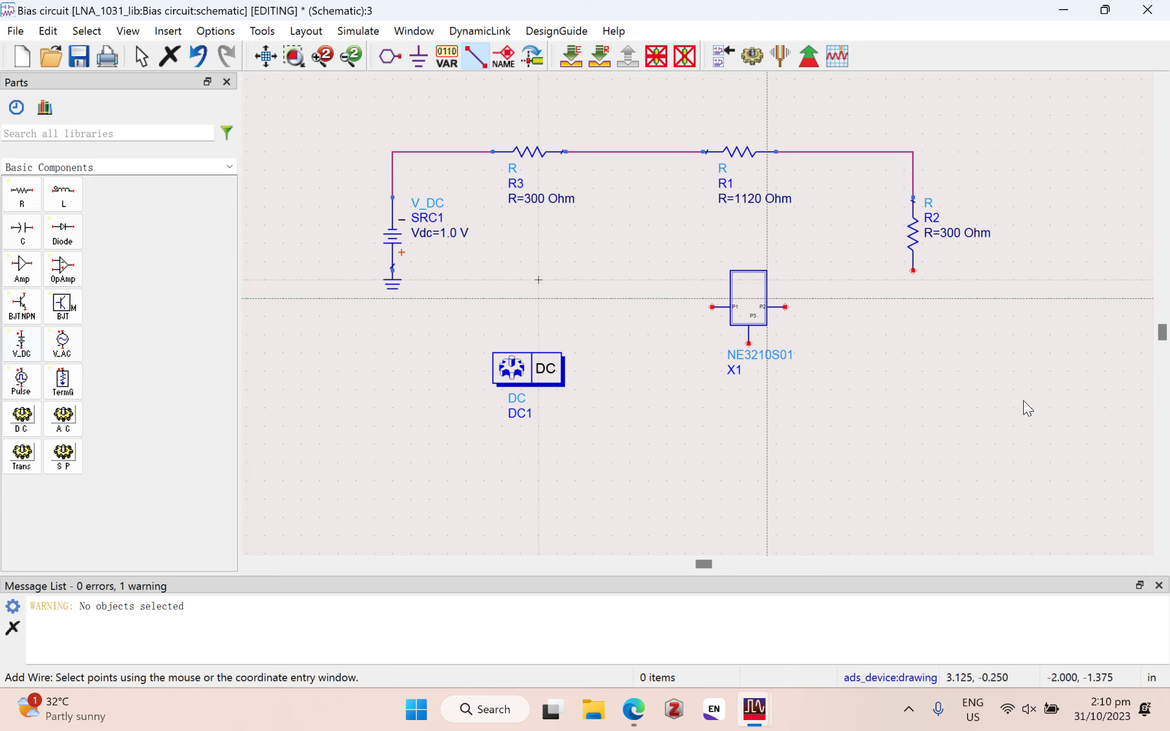
key(Escape)
Step: Move the NE3210S01 block slightly down and left, and the DC simulation controller to the lower left of the circuit
mouse_move(738, 297)
mouse_down()
mouse_move(691, 303)
mouse_move(687, 325)
mouse_move(708, 328)
mouse_up()
drag(632, 530, 451, 630)
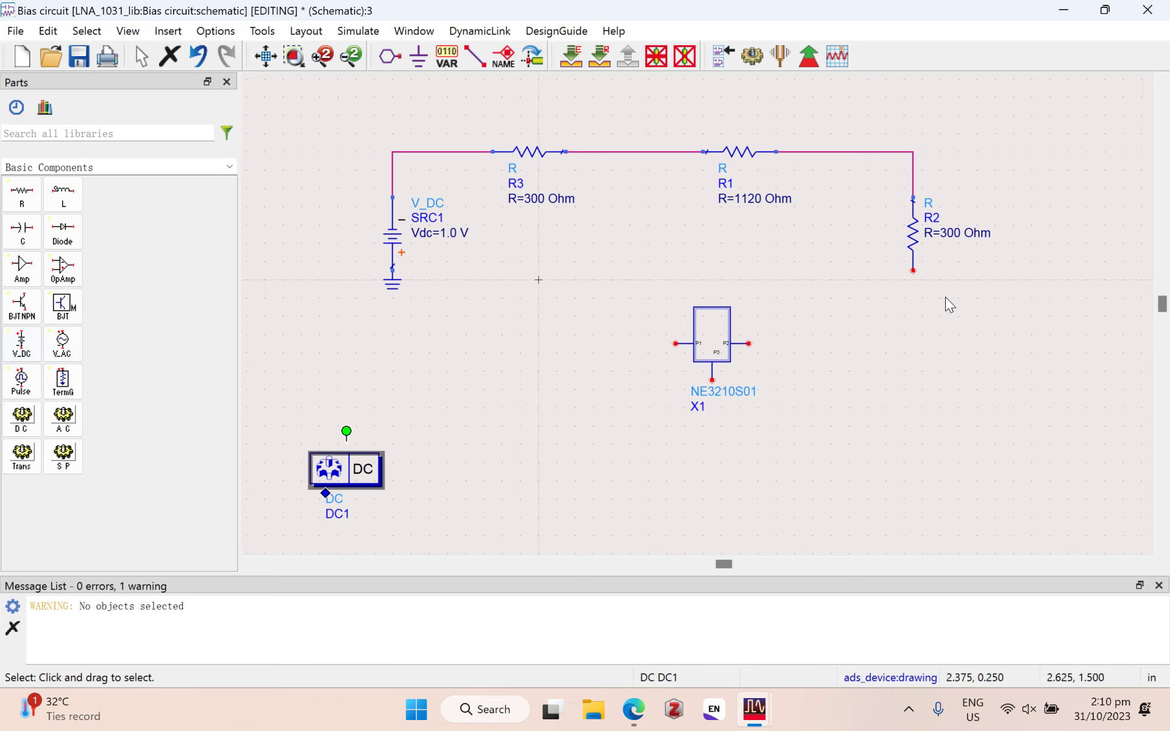
Step: Wire R2's lower end to transistor pin P2, and pin P1 to the line between R3 and R1
key(ctrl+w)
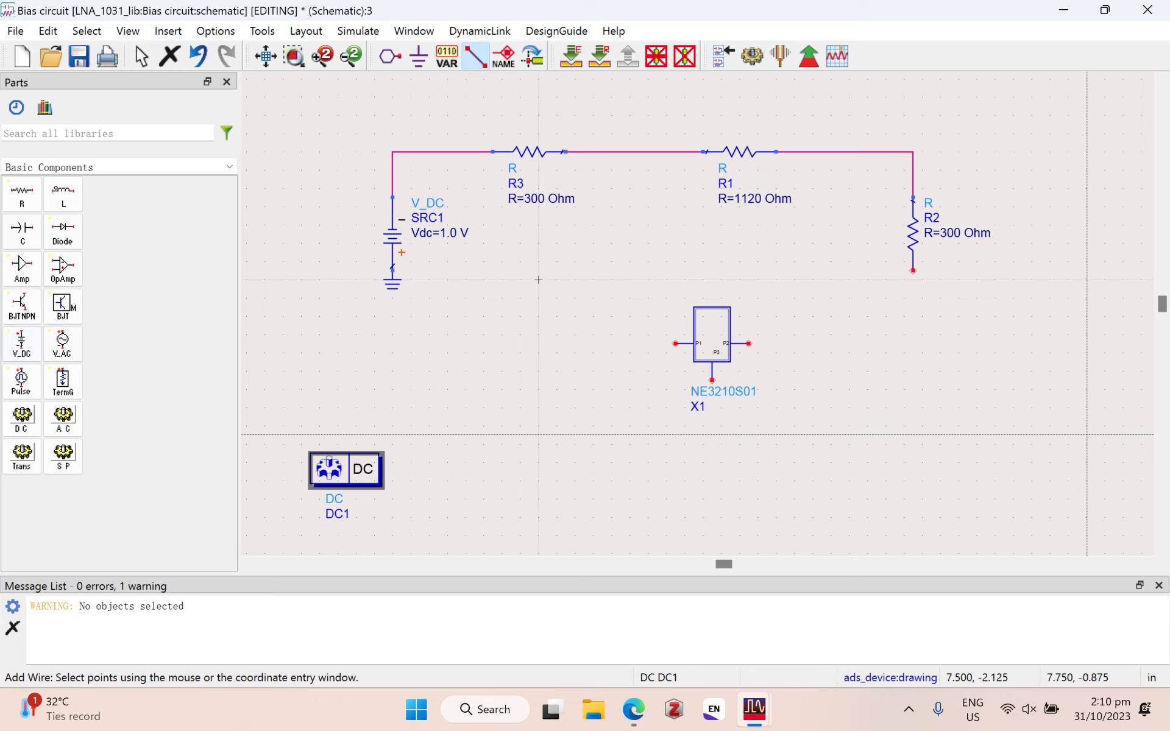
click(749, 343)
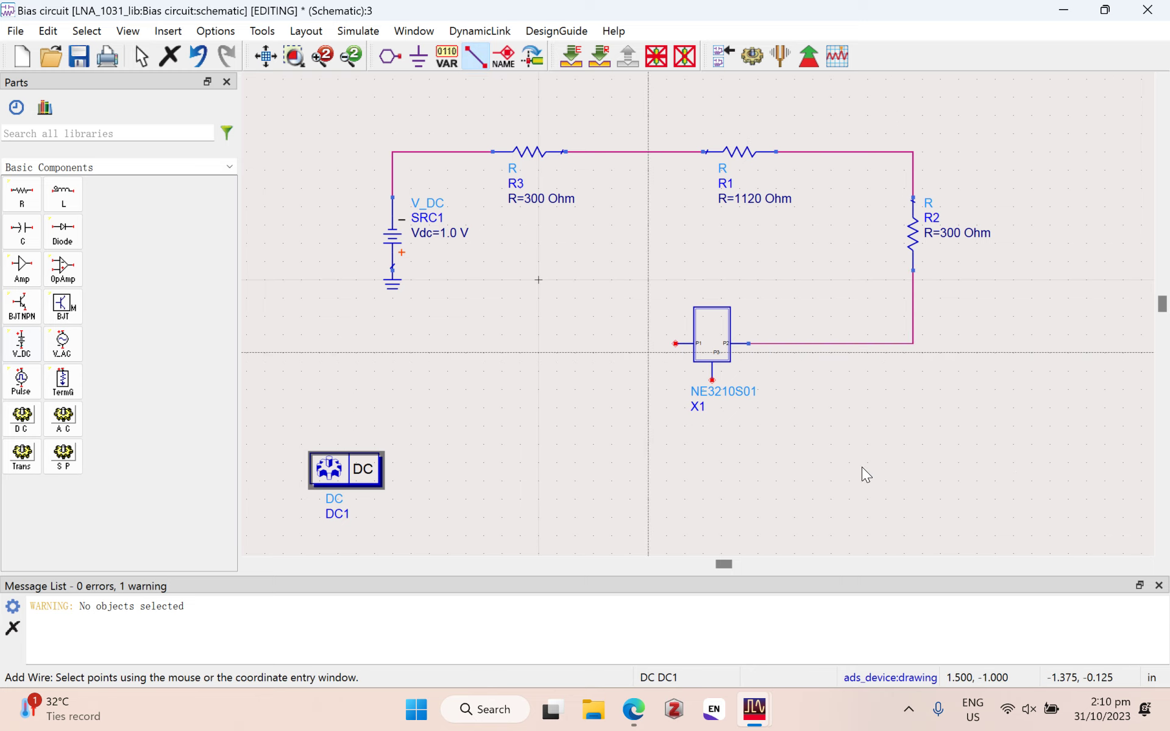
click(675, 344)
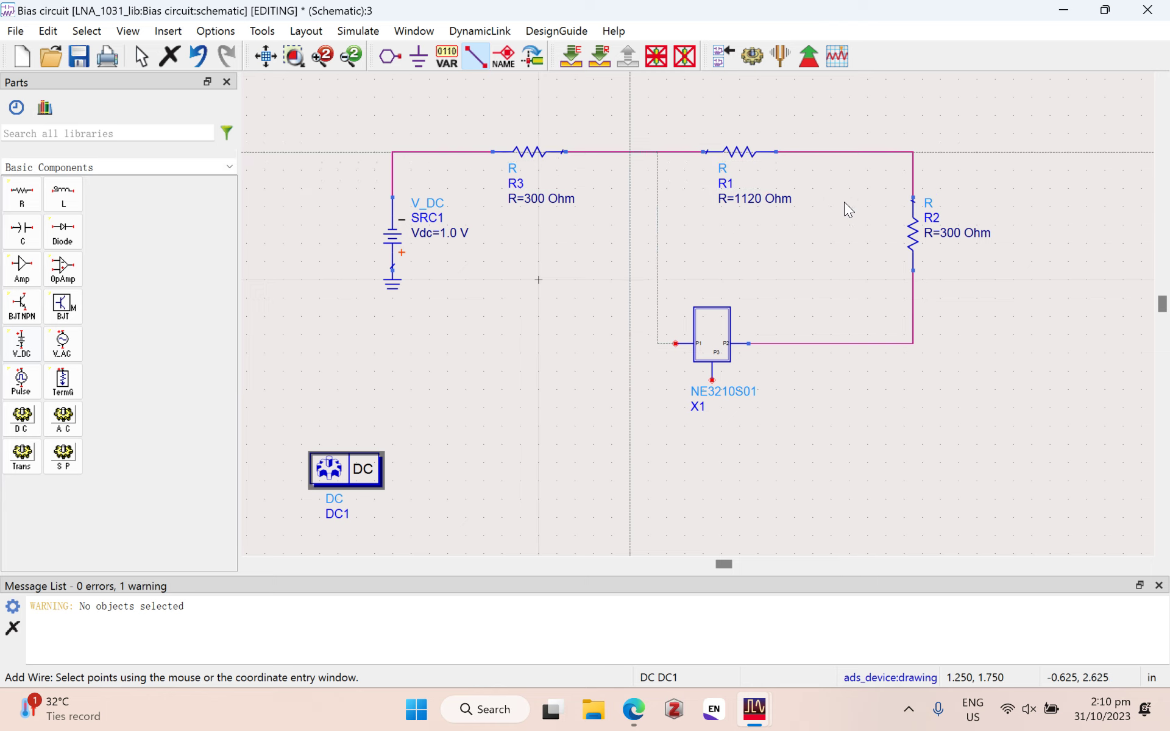
click(675, 151)
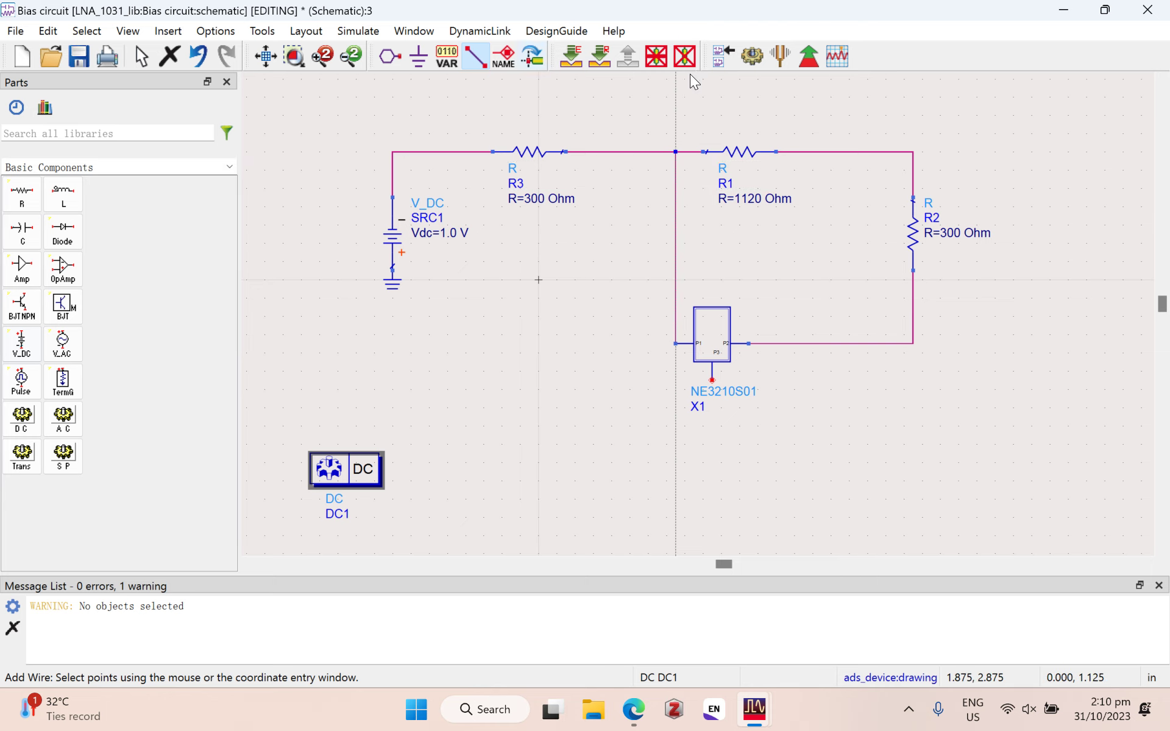
Step: Attach a ground to pin P3 of the NE3210S01 transistor block
click(419, 56)
click(711, 380)
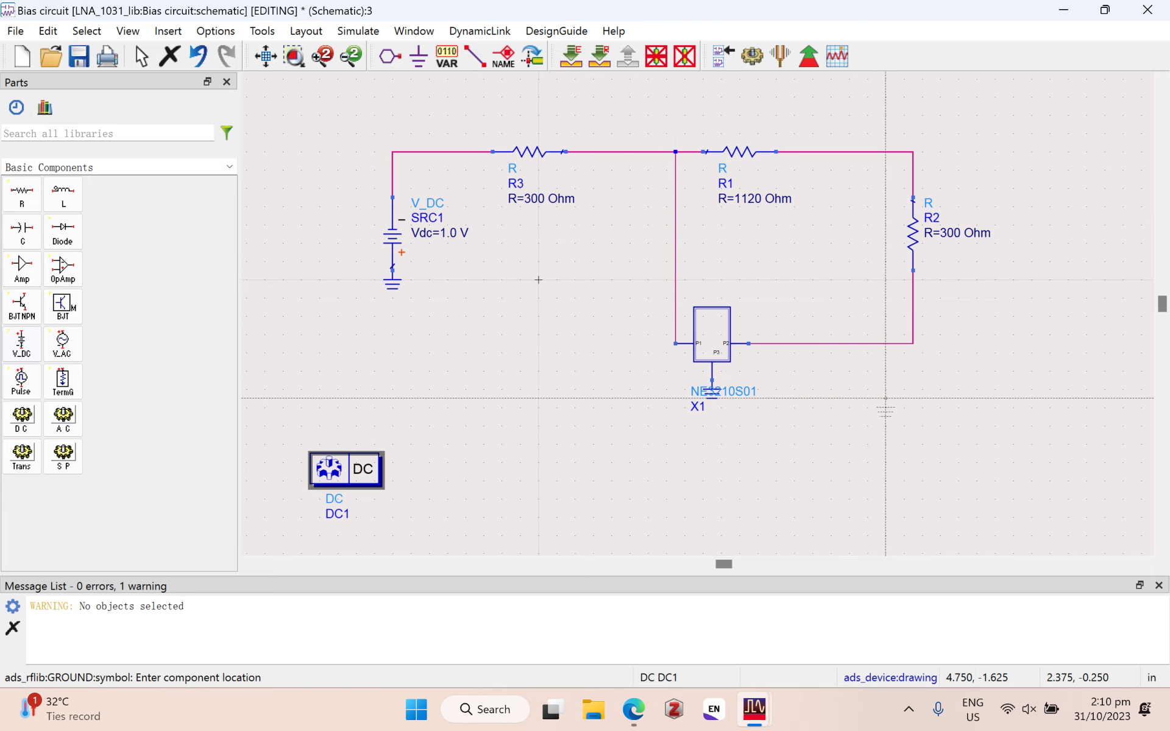
key(Escape)
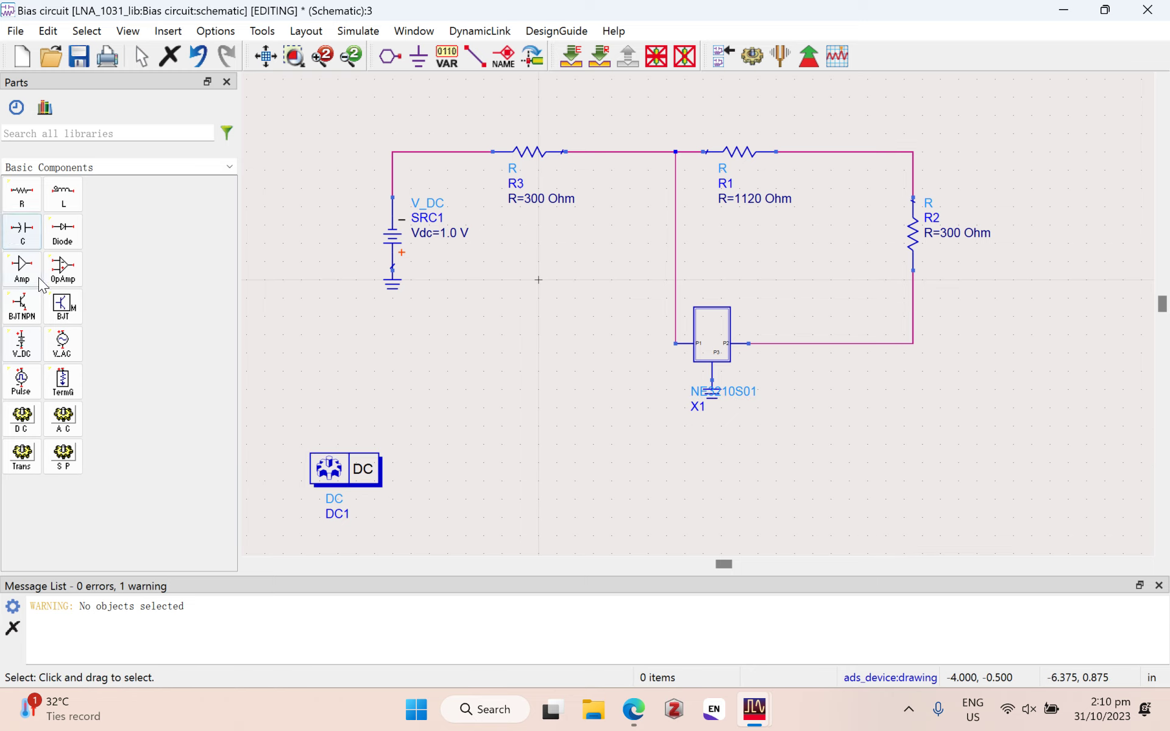
Step: Place a second DC voltage source, positive side up, to the right of R2 and ground its lower terminal
click(21, 342)
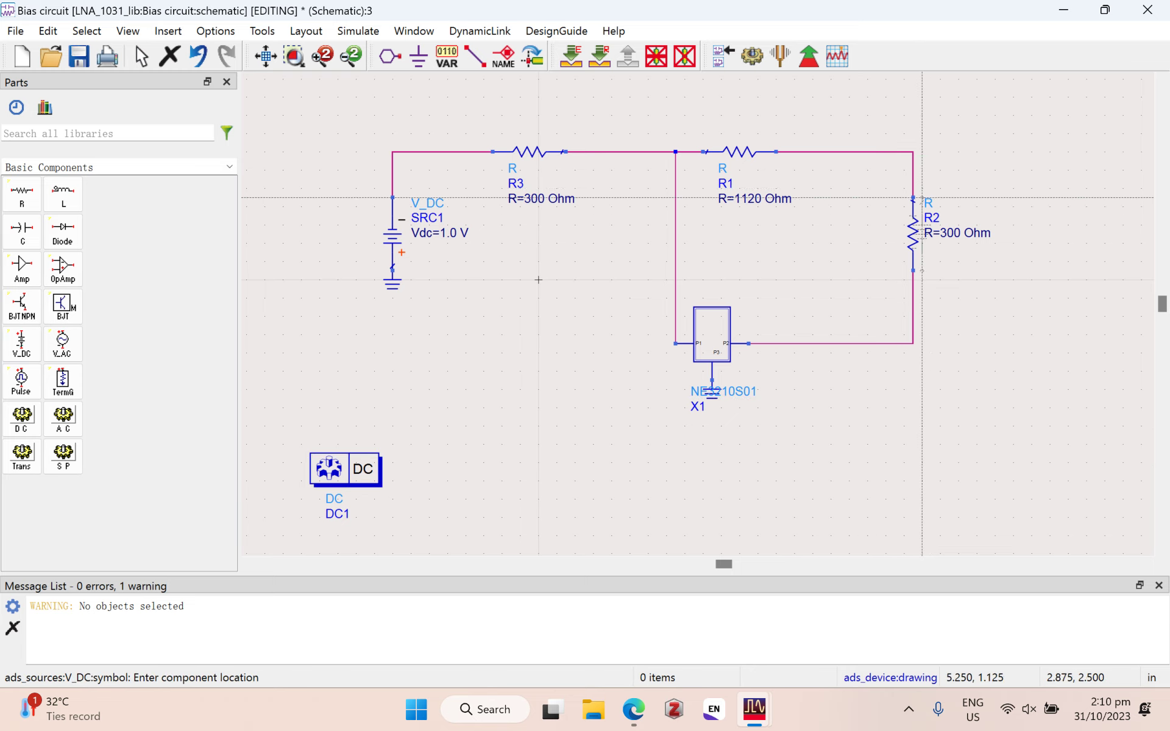
click(1049, 198)
key(Escape)
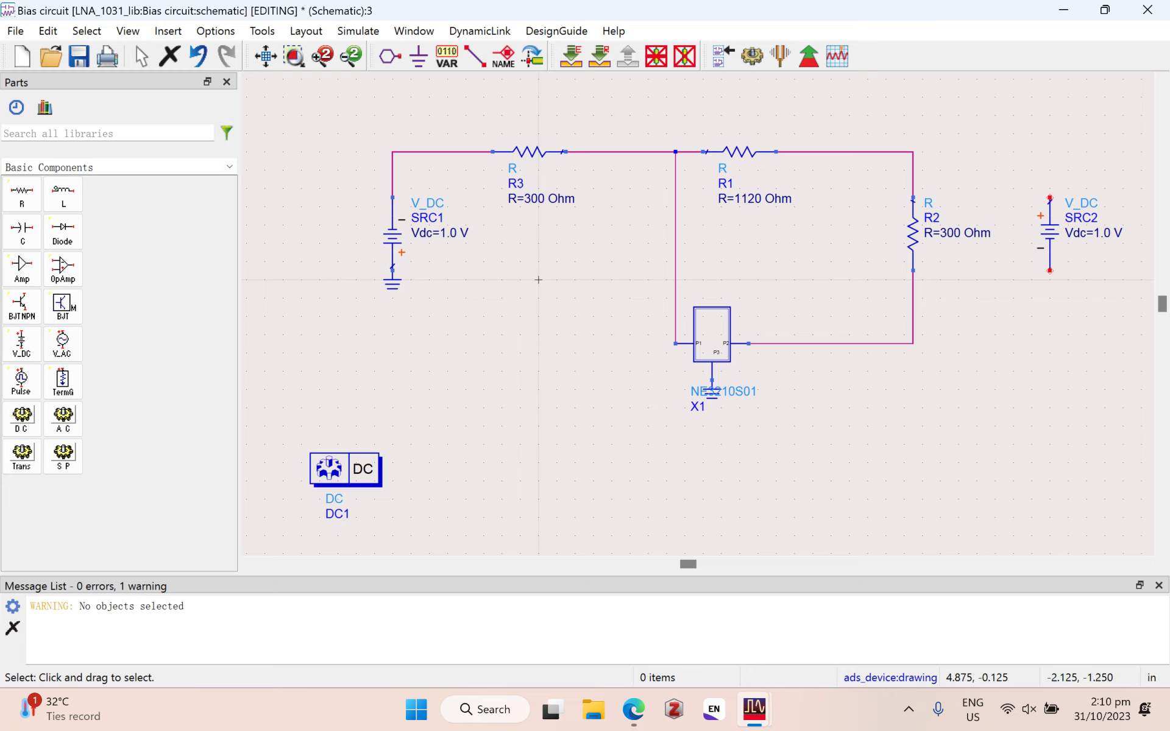
key(ctrl+g)
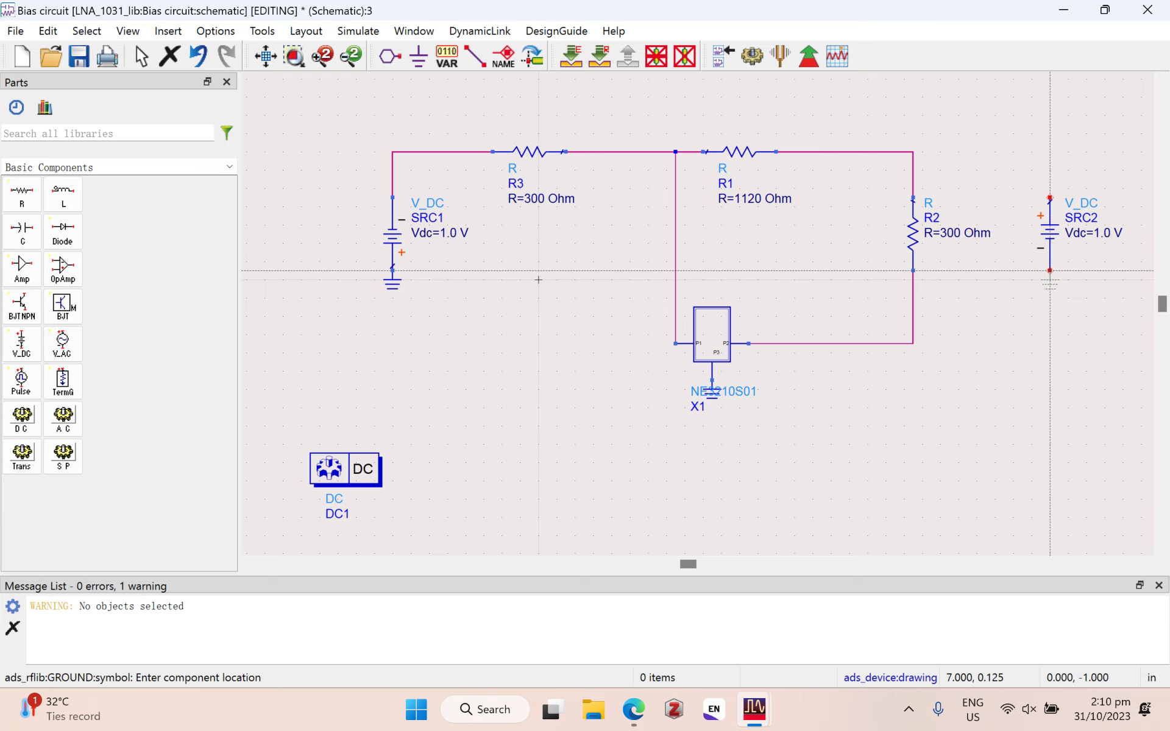
click(1049, 270)
key(Escape)
Step: Wire the second source's positive terminal to the corner node joining R1 and R2
key(ctrl+w)
click(1050, 198)
click(913, 152)
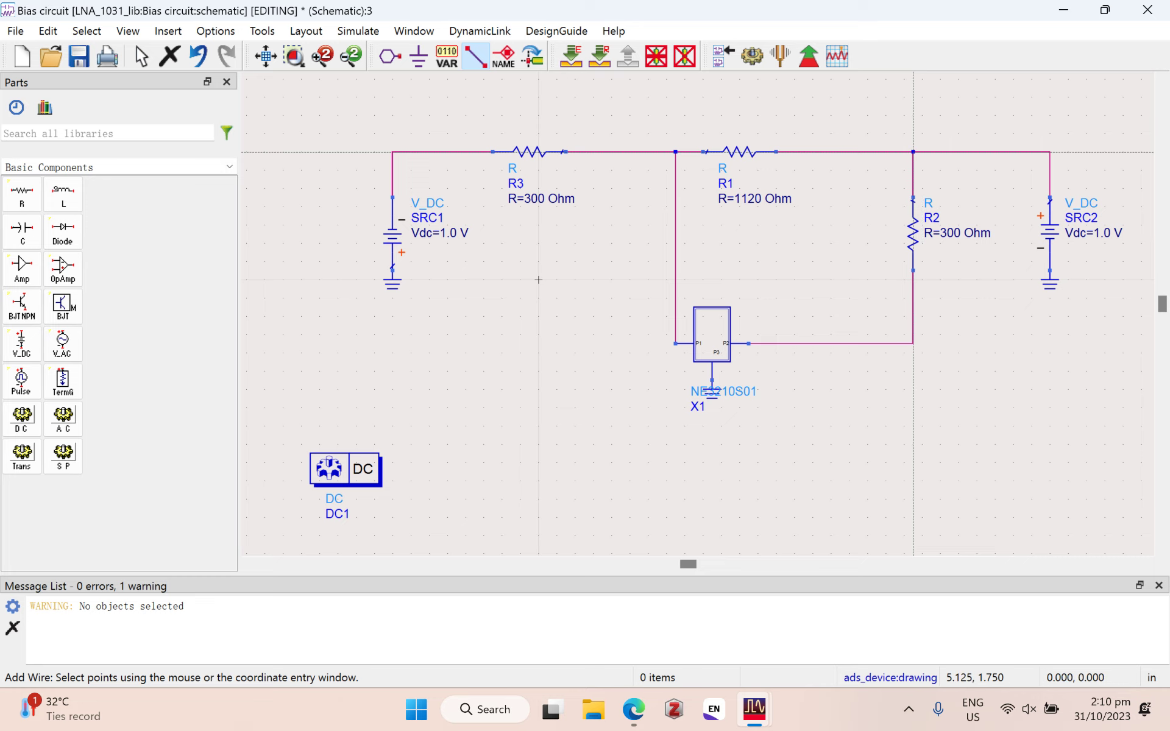
key(Escape)
Step: Set the source beside R2 (SRC2) to 5 V and the source beside R3 (SRC1) to 2 V
click(1105, 234)
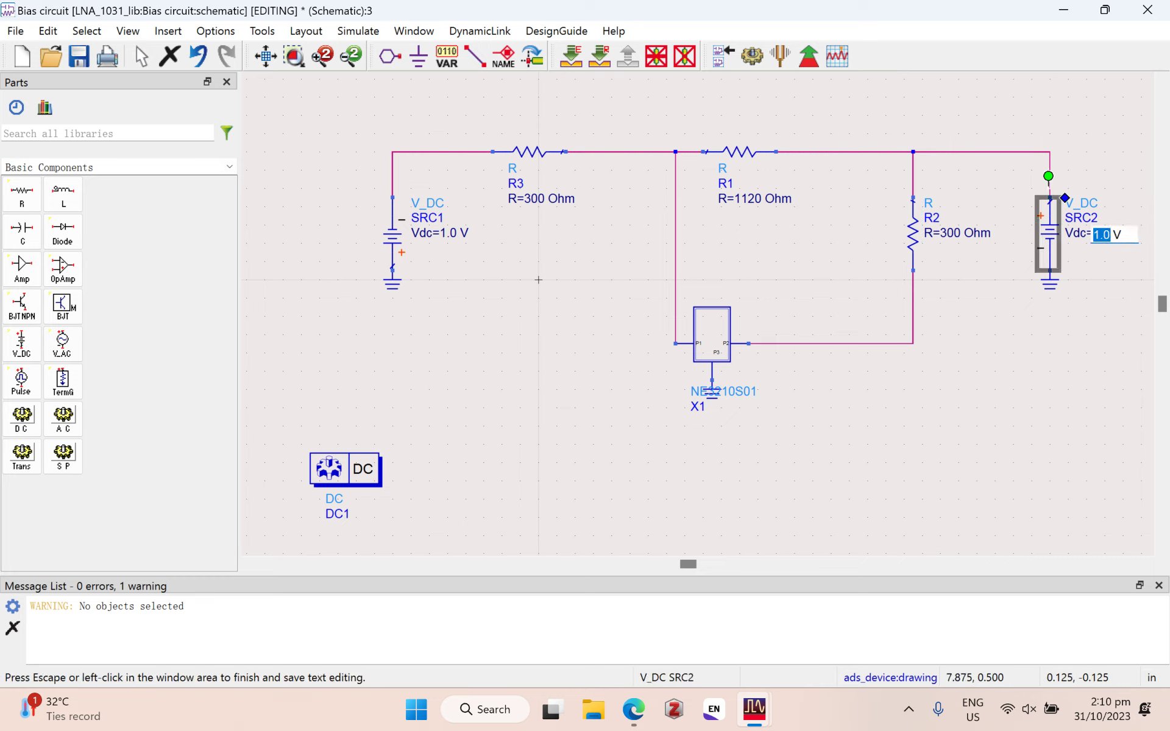
text(5)
key(Escape)
click(447, 233)
text(2)
click(868, 445)
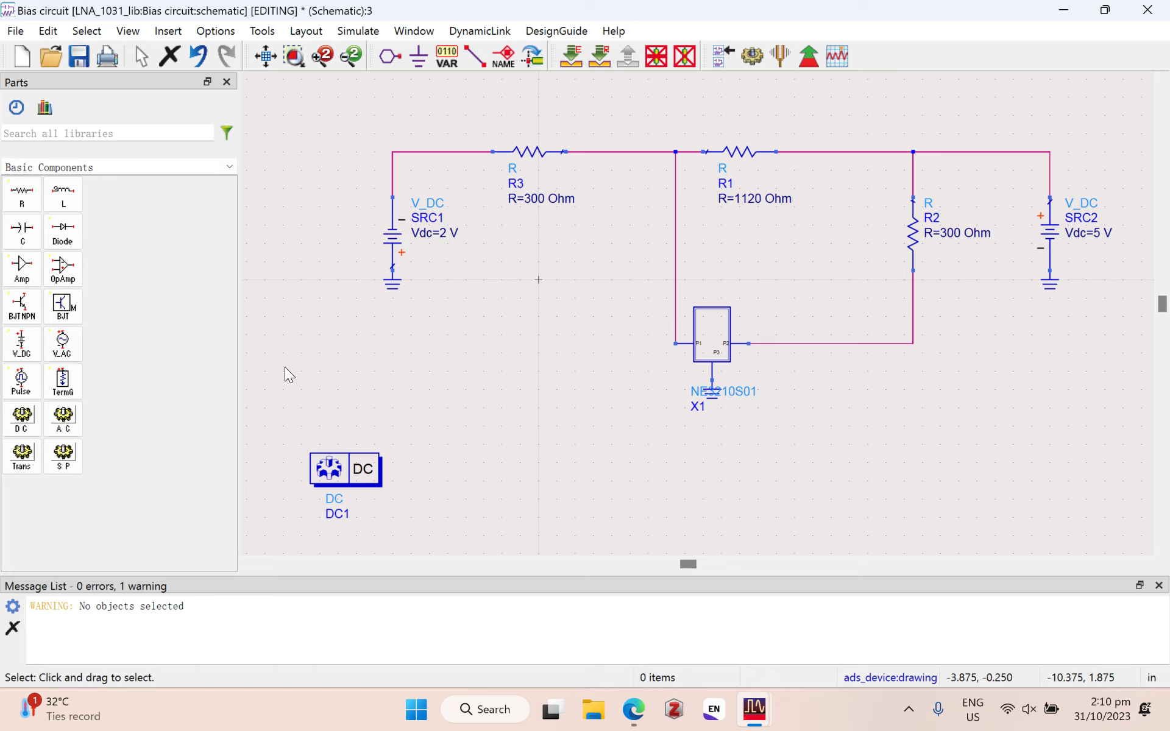
Step: Run the DC simulation of the bias circuit and close the empty data display window
key(F7)
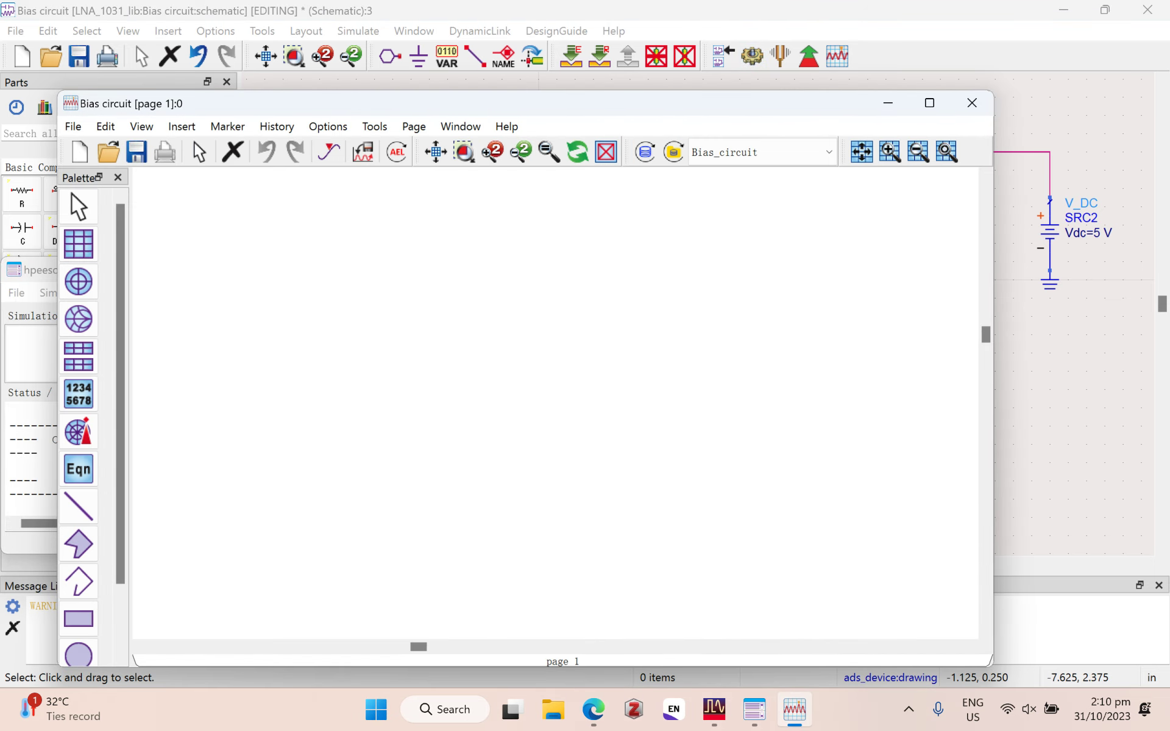
click(971, 103)
click(461, 360)
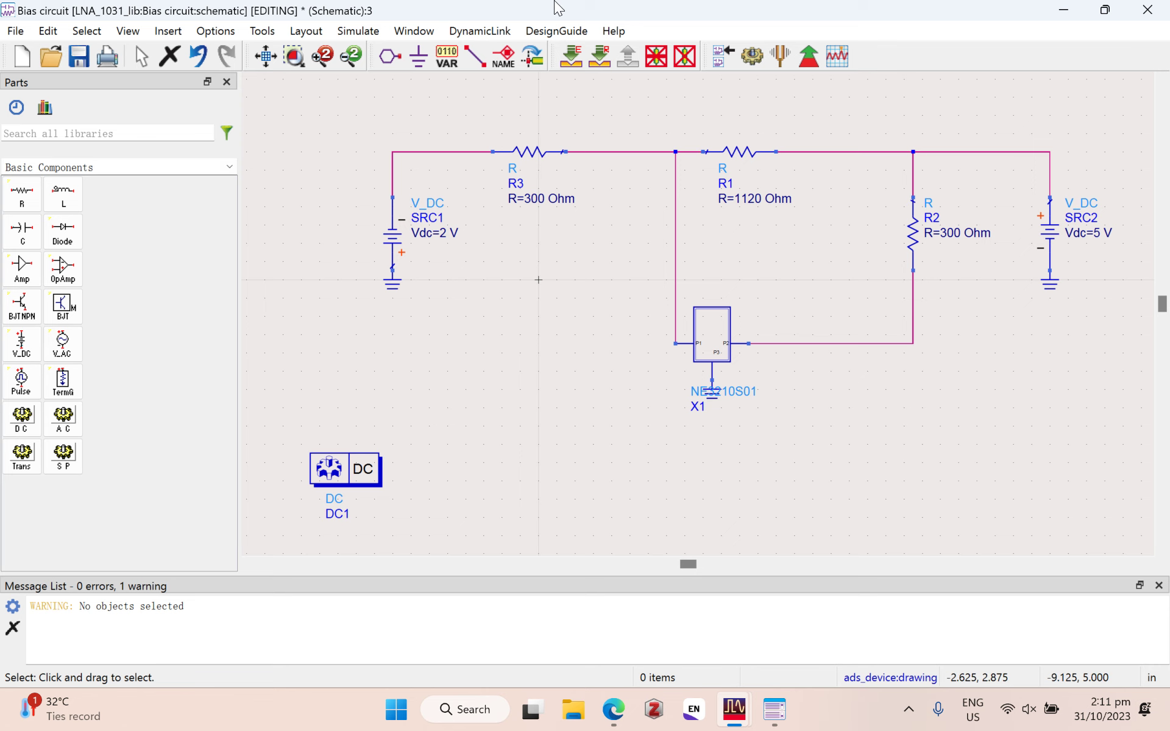
Step: Annotate the bias circuit schematic with the simulated DC node voltages
click(359, 30)
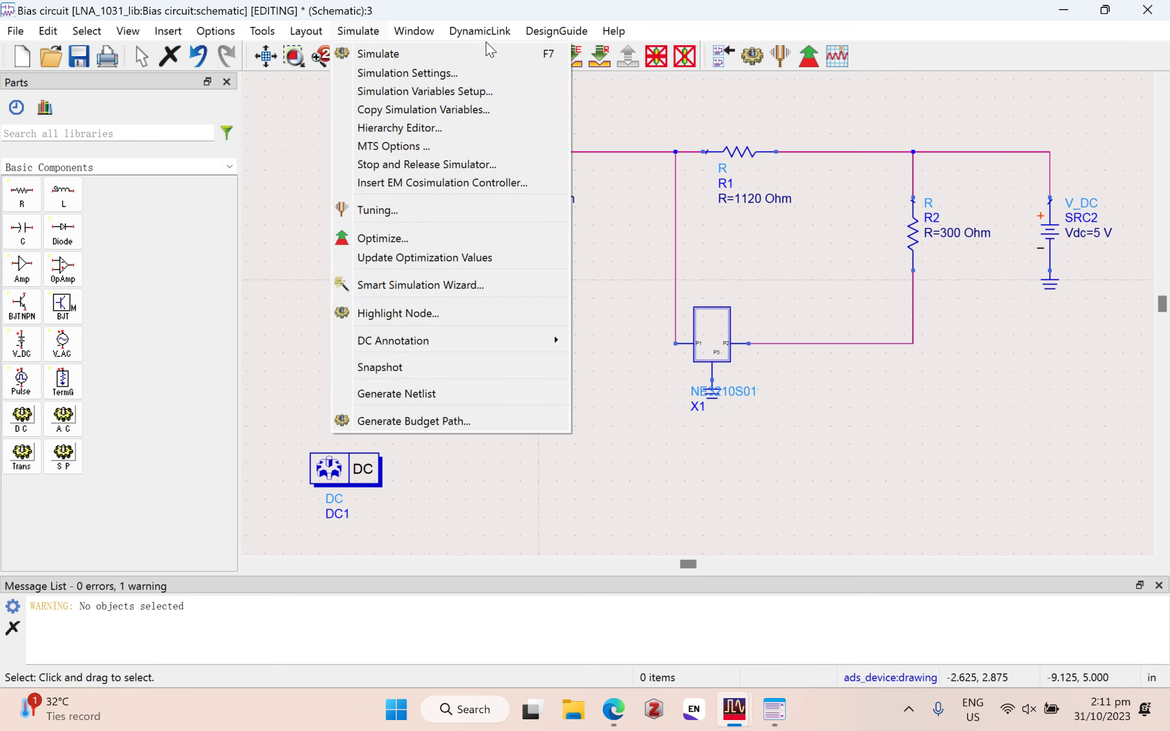
mouse_move(393, 341)
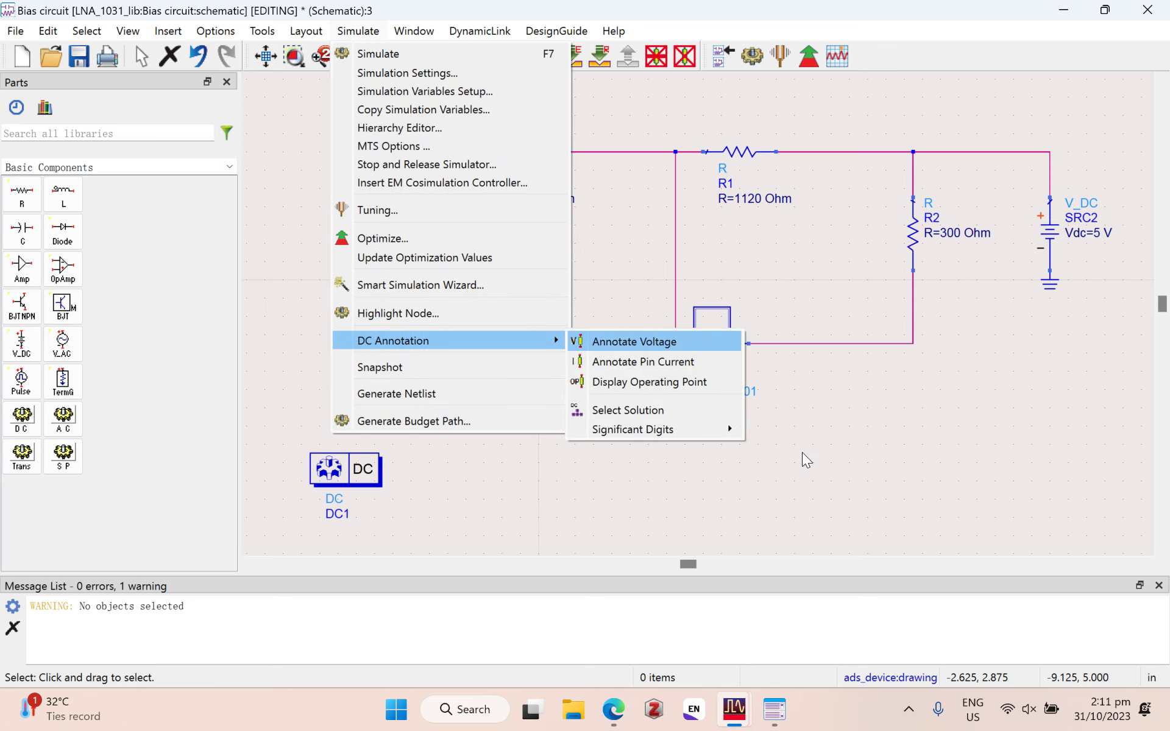
key(Return)
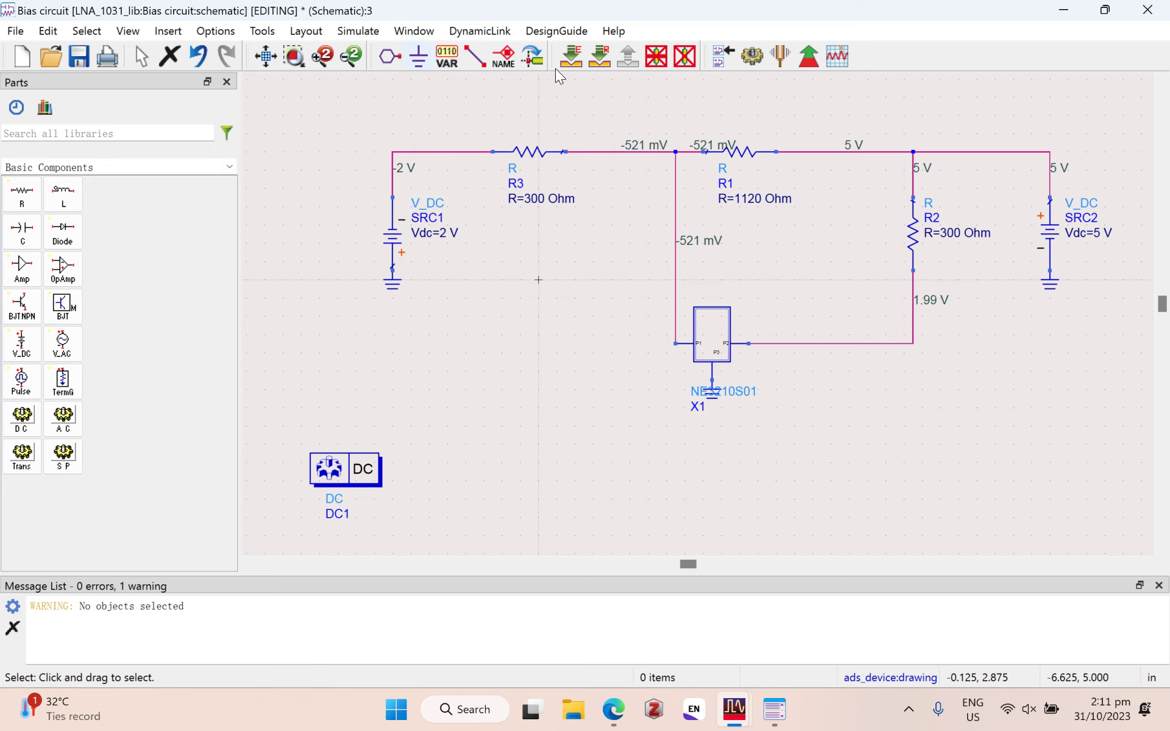
Step: Annotate the bias circuit schematic with the simulated DC pin currents
click(346, 30)
click(401, 333)
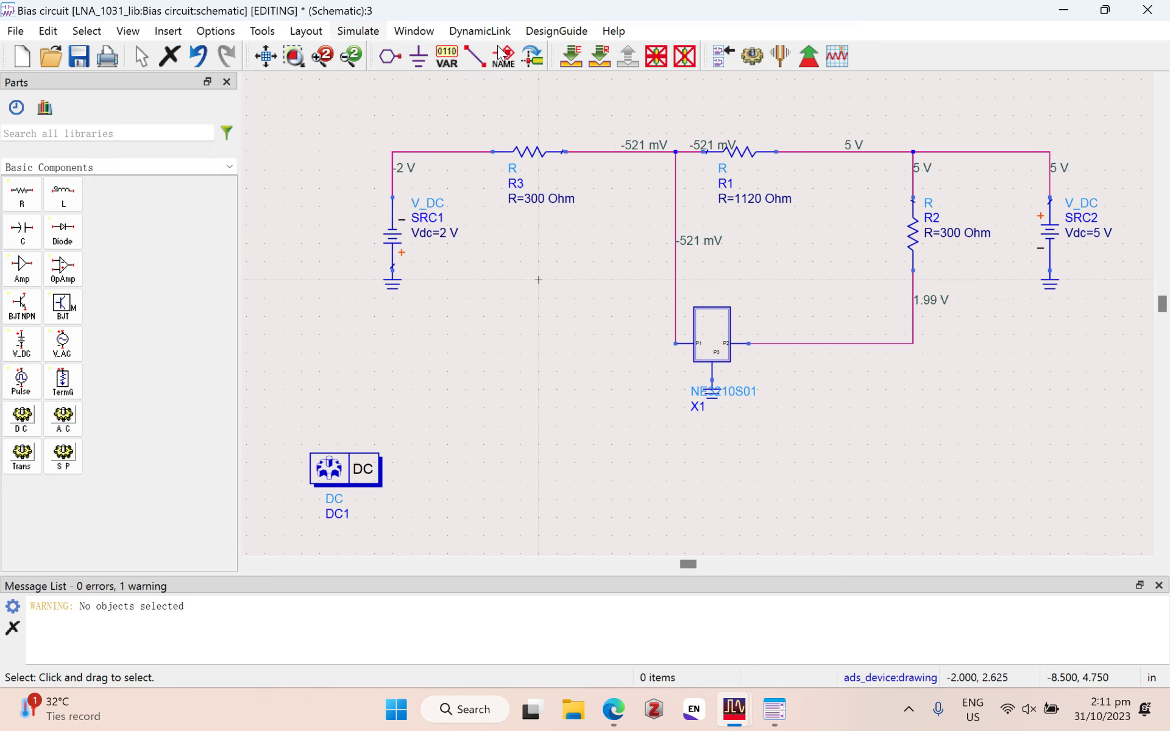
click(358, 30)
mouse_move(391, 339)
click(640, 360)
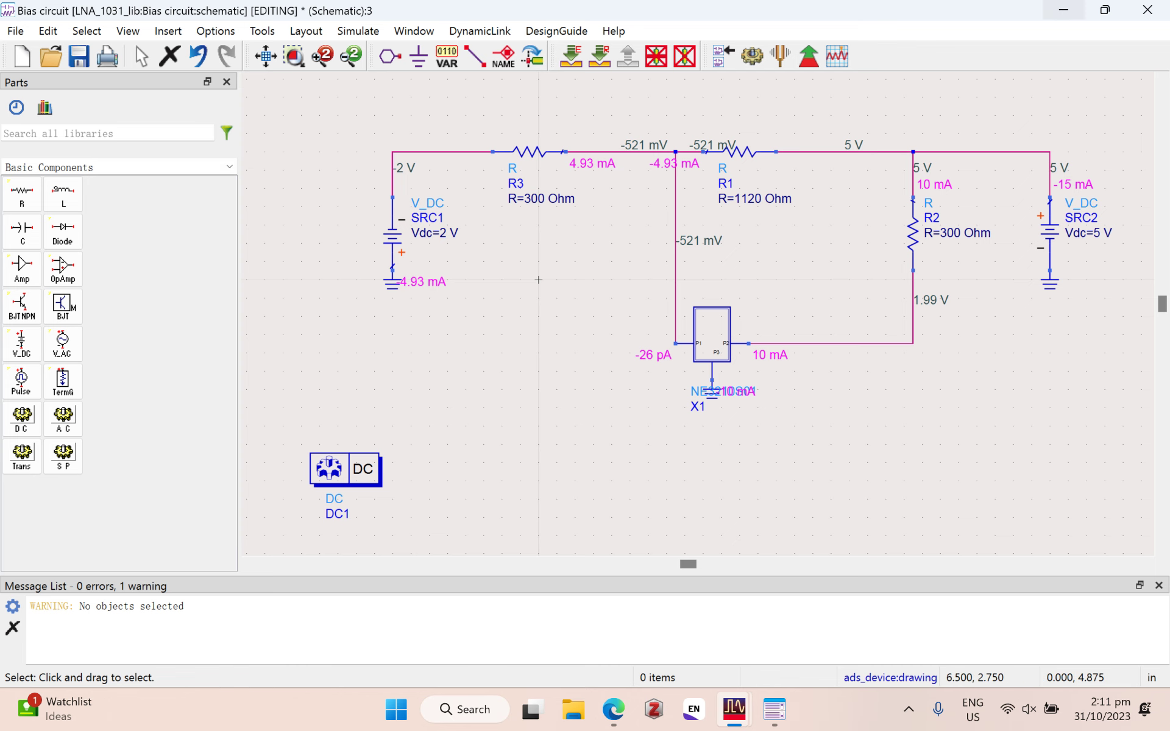
Step: Create a new schematic in a cell named LNA from the ADS main window
click(1063, 9)
click(416, 228)
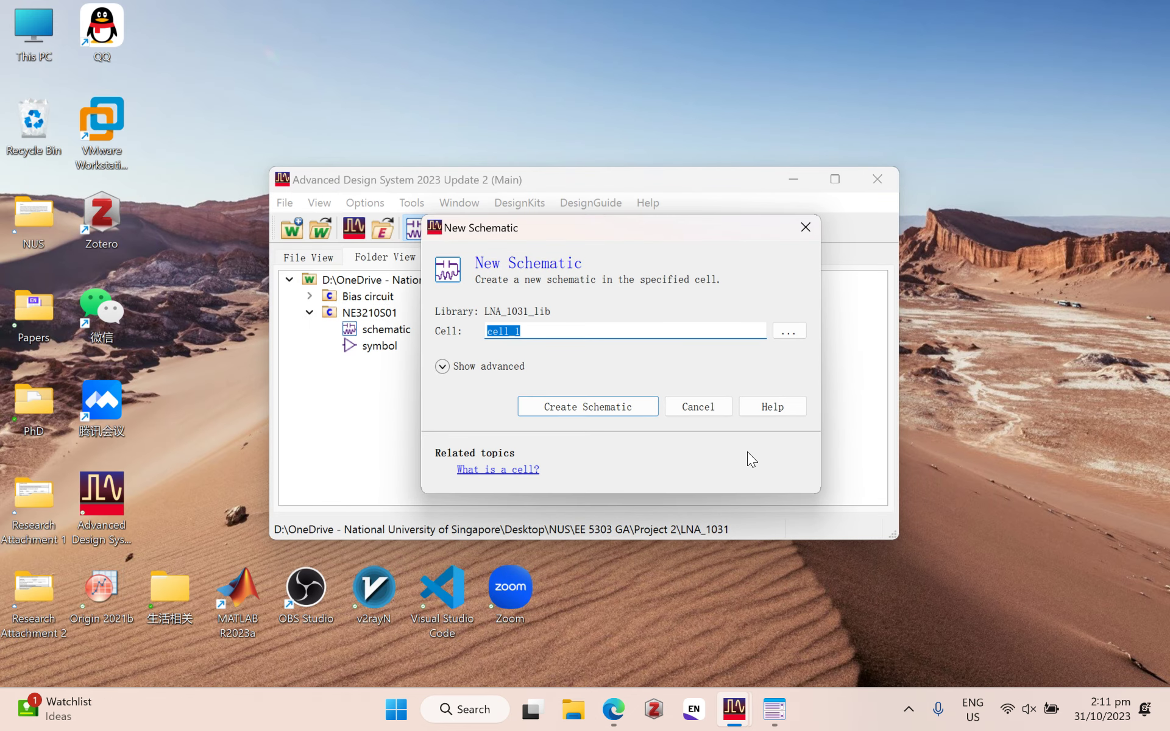
key(Caps_Lock)
text(LNA)
key(Caps_Lock)
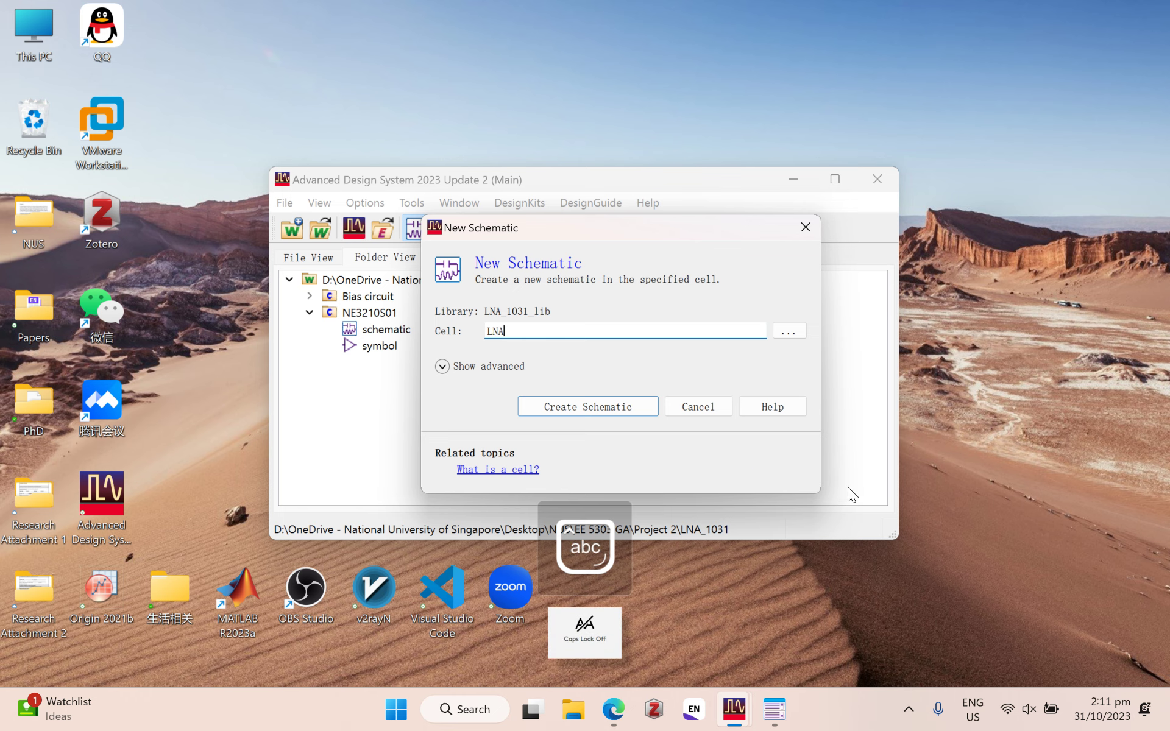
key(Return)
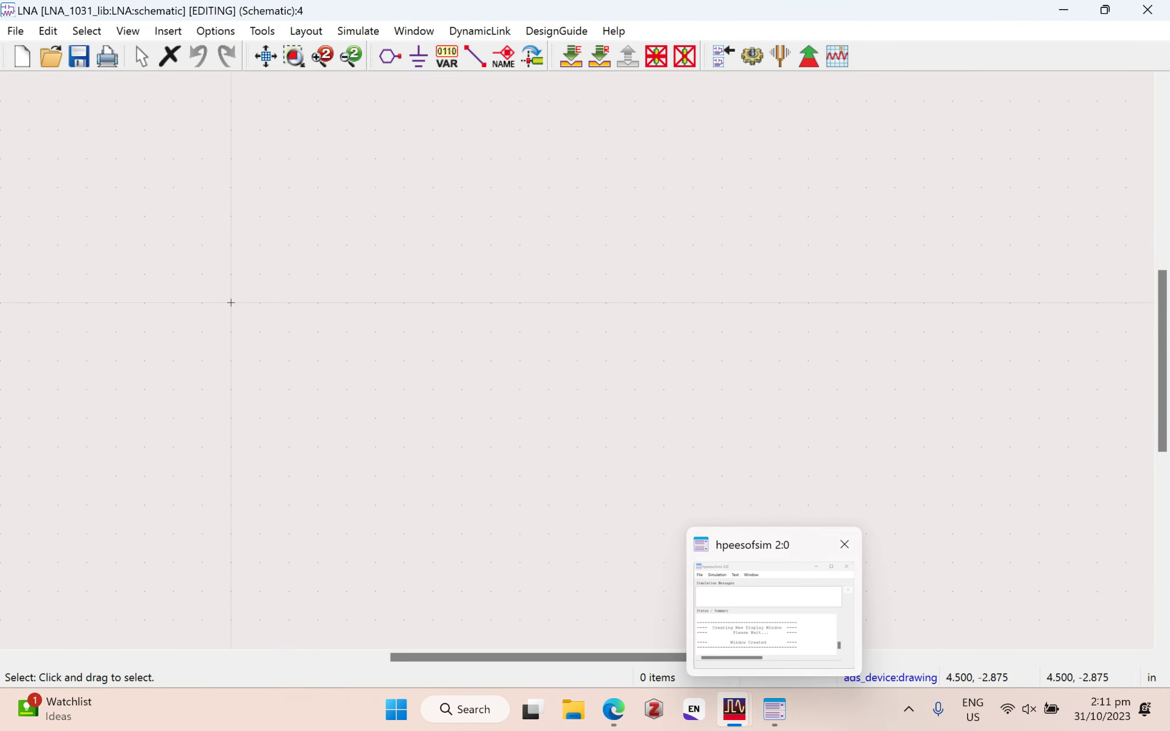
Step: Copy the whole bias circuit, without the DC simulation controller, and paste it into the LNA schematic
mouse_move(734, 708)
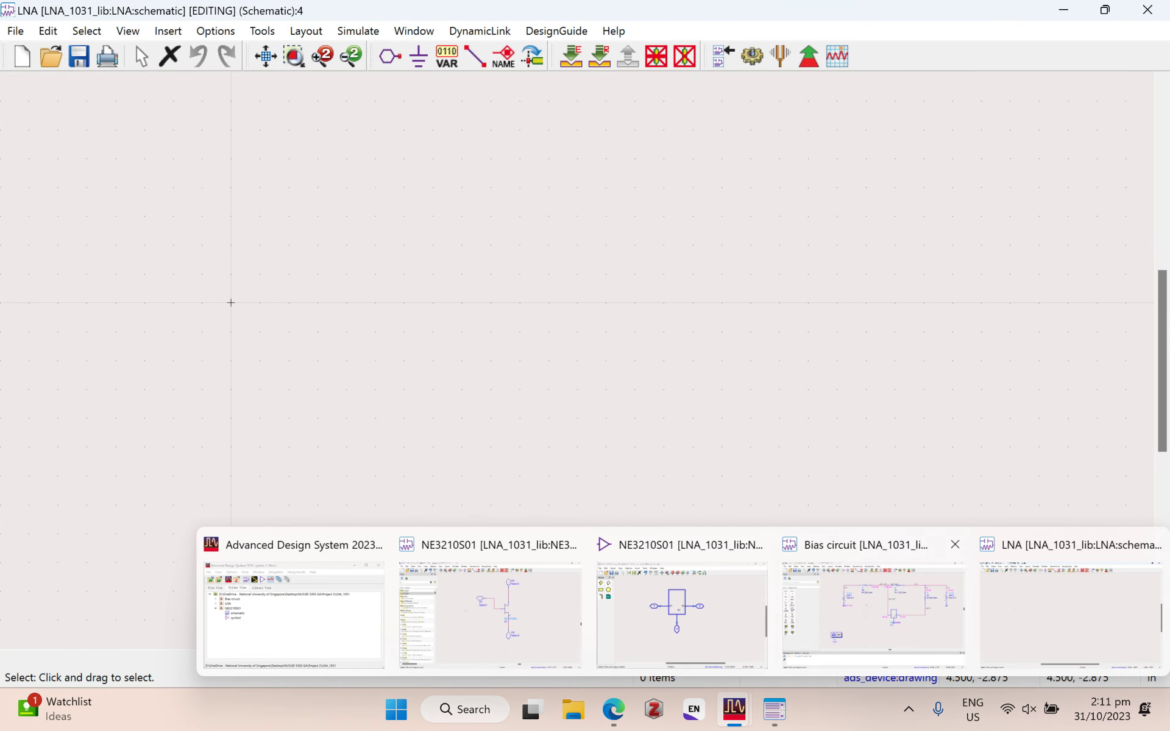
click(870, 593)
drag(333, 109, 1130, 407)
click(1130, 406)
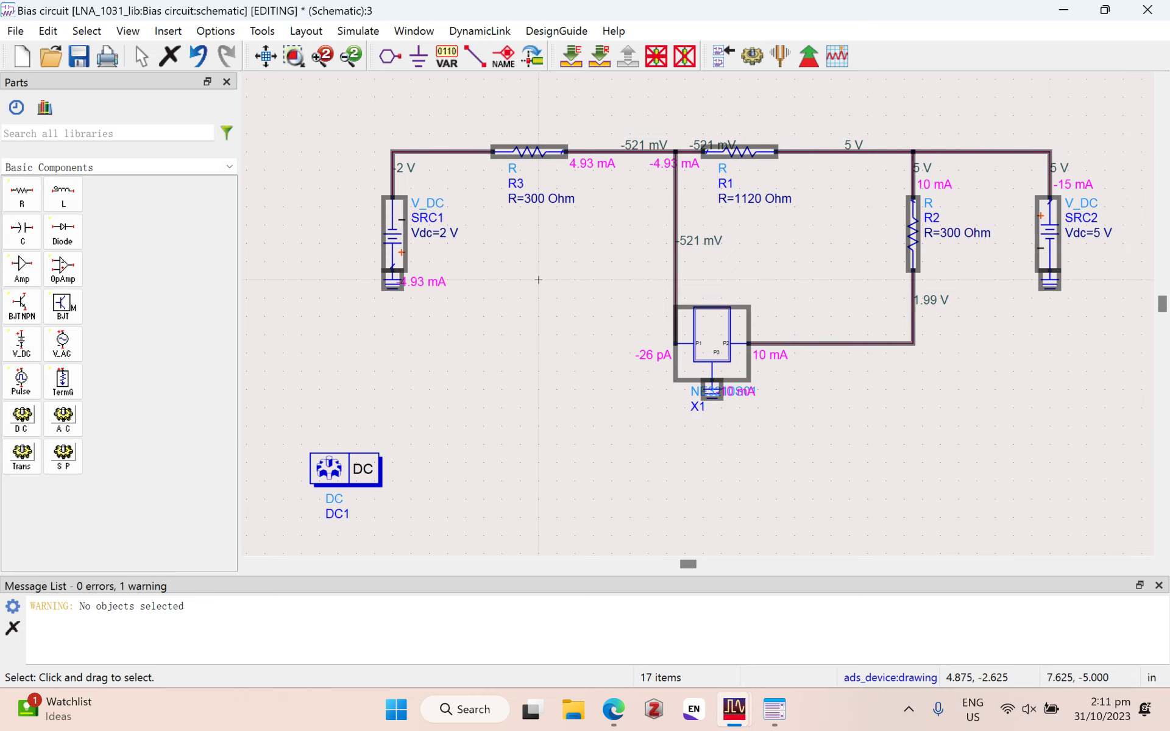
click(1064, 9)
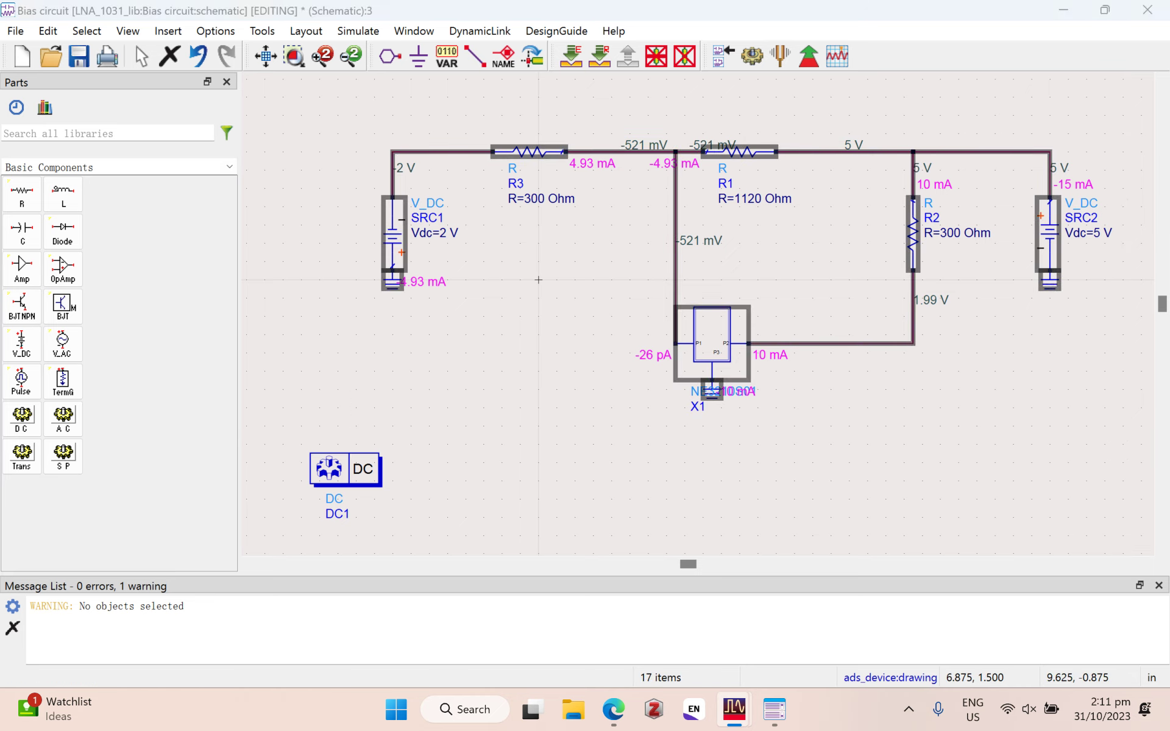
key(ctrl+v)
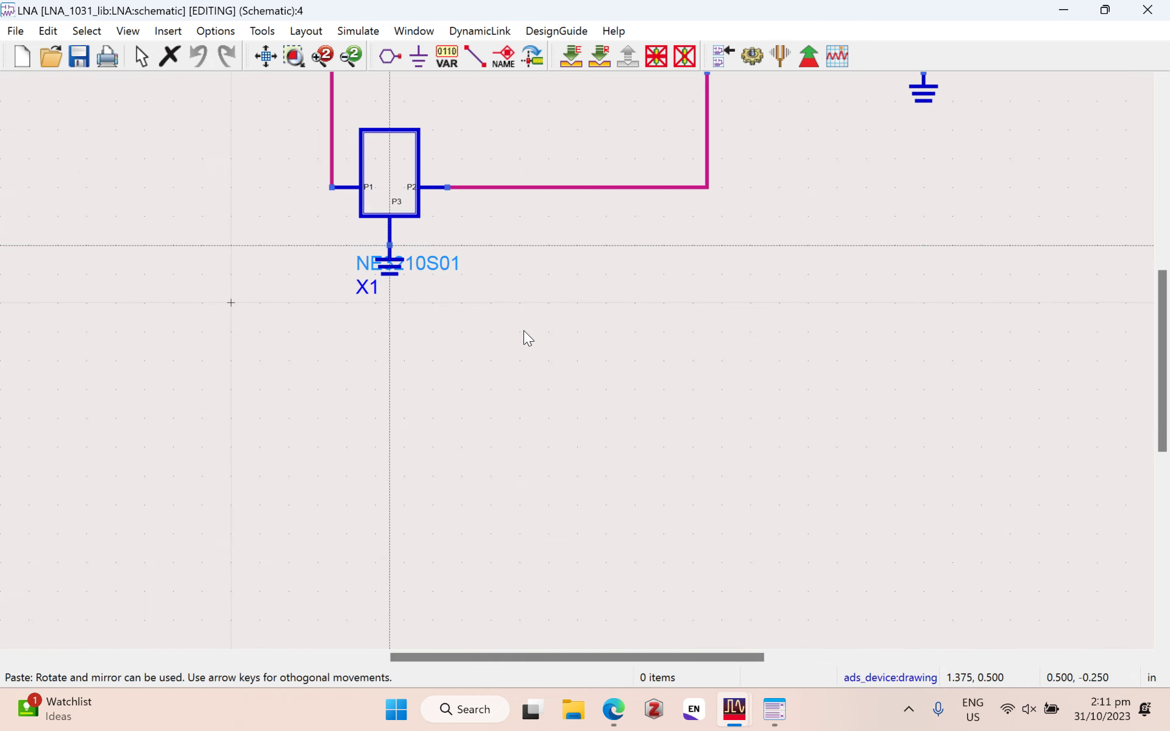
scroll(758, 598, down, 5)
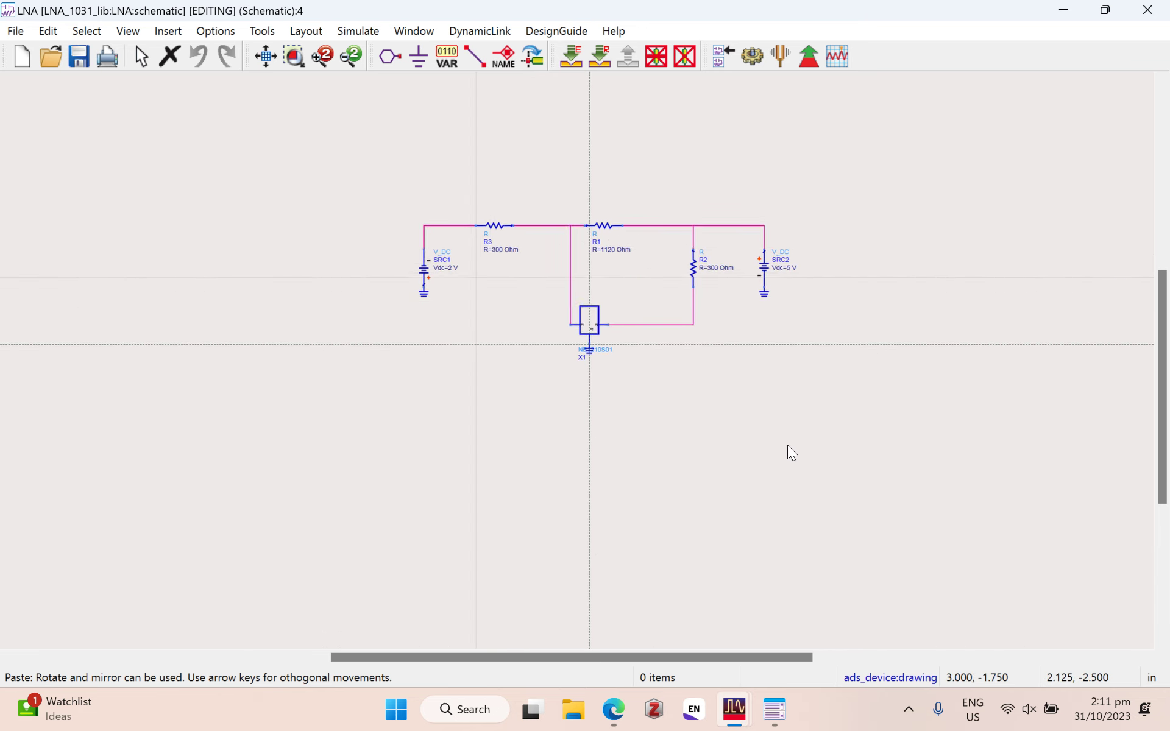
scroll(765, 477, up, 3)
click(765, 477)
click(948, 592)
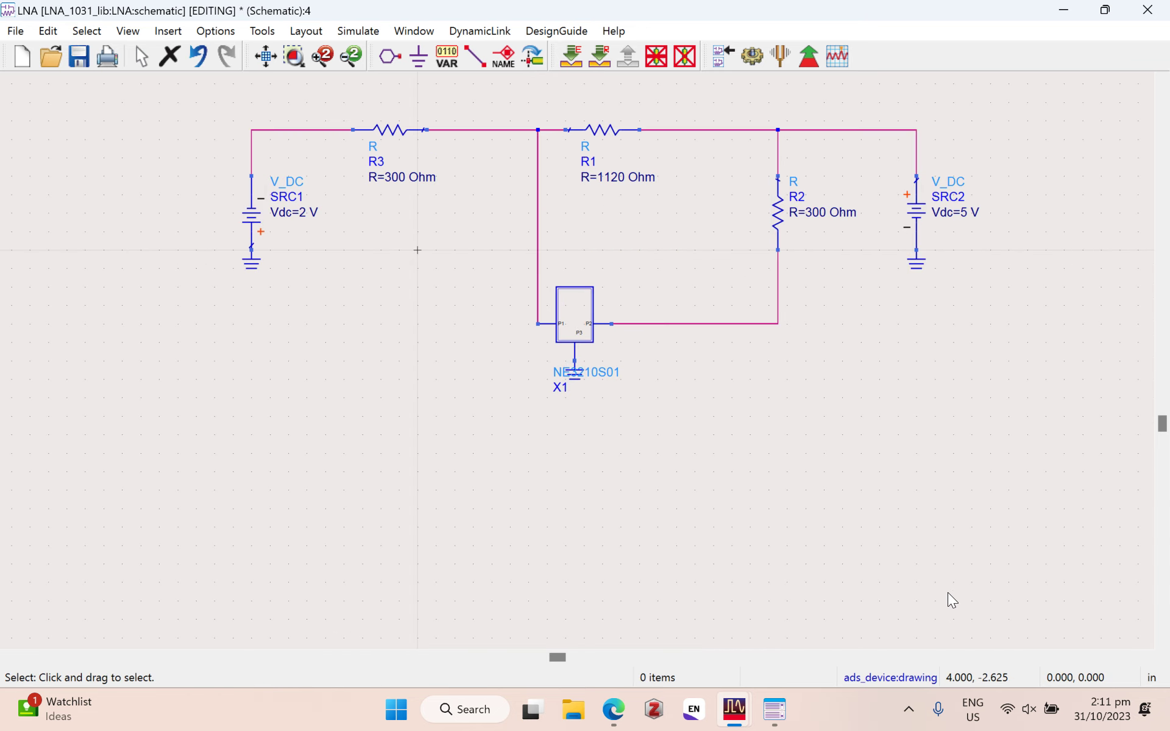
Step: Delete the wires joining transistor X1 to the R3–R1 node and to R2
click(713, 341)
key(Delete)
click(863, 429)
key(Delete)
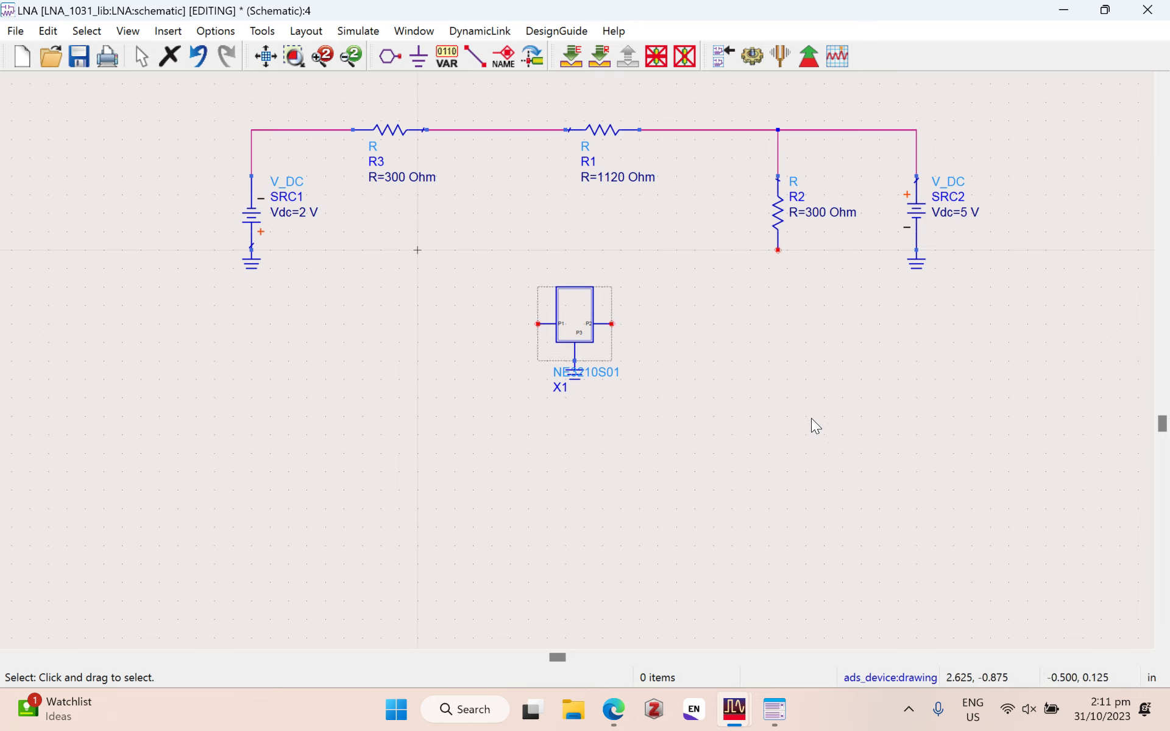
Step: Move transistor X1 further down, delete its stretched ground wire and place the ground symbol below it
drag(755, 427, 777, 584)
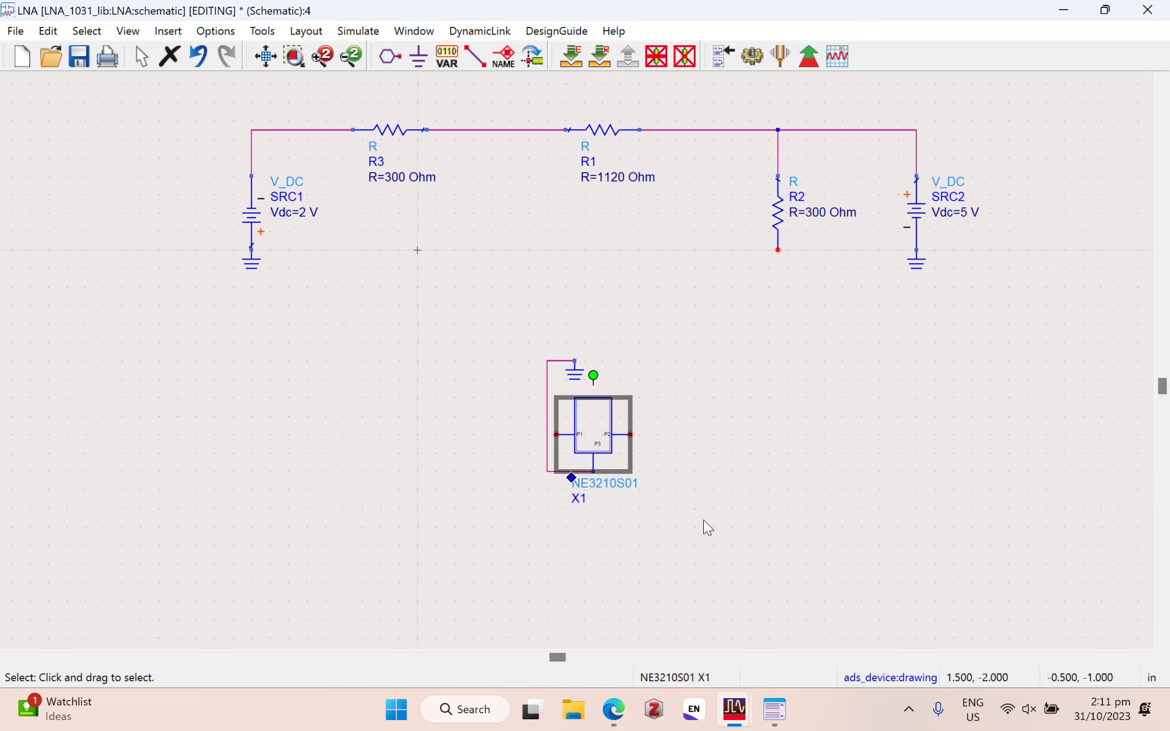
click(723, 521)
key(Delete)
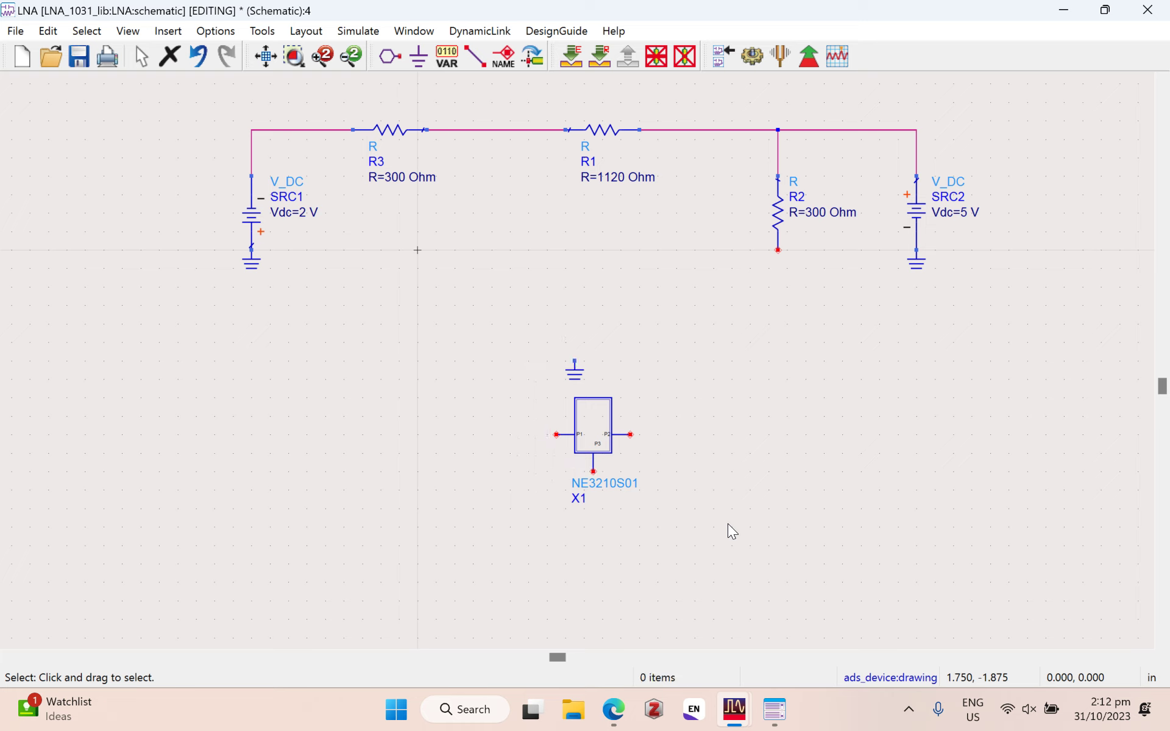
drag(574, 370, 592, 545)
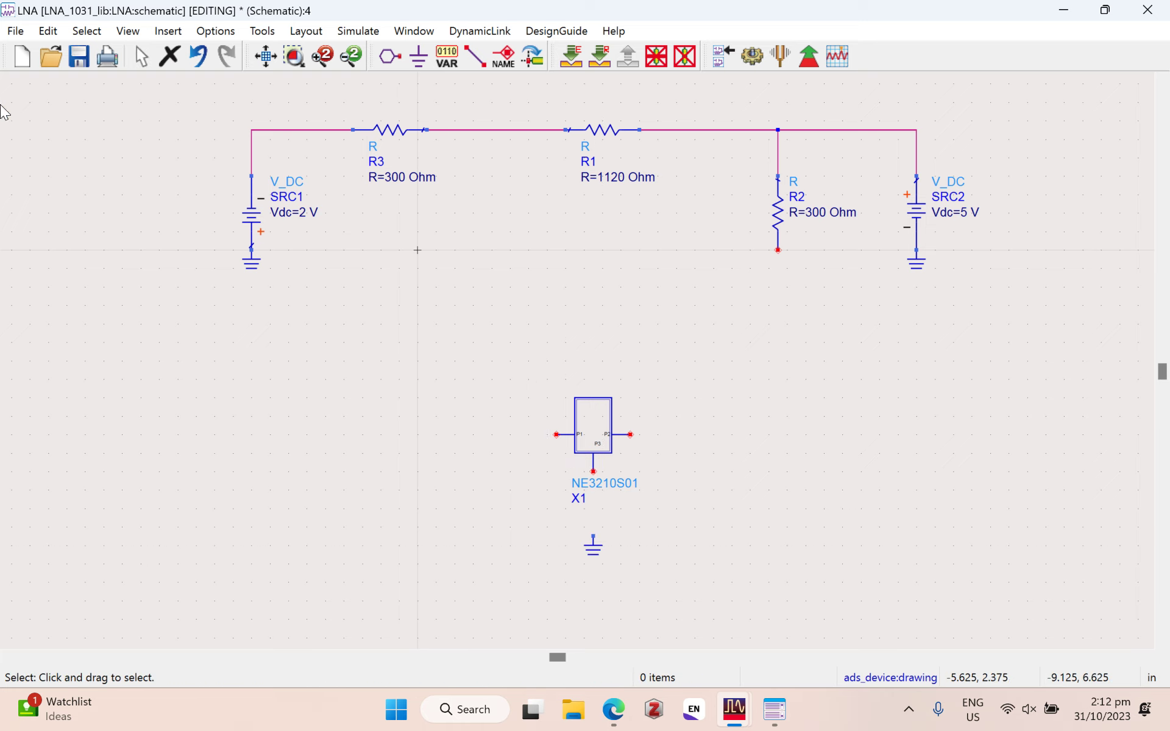
Step: Show the parts library and place an S-parameter simulation controller from Simulation-S_Param beside the transistor
right_click(969, 56)
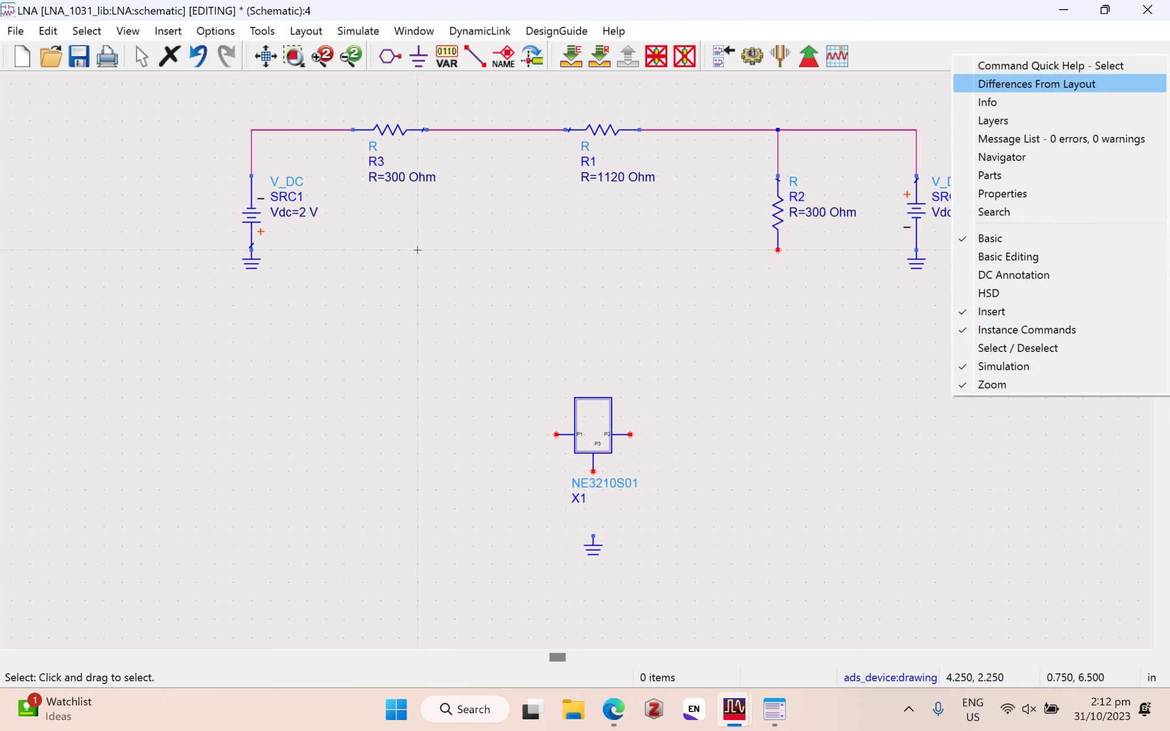
click(990, 175)
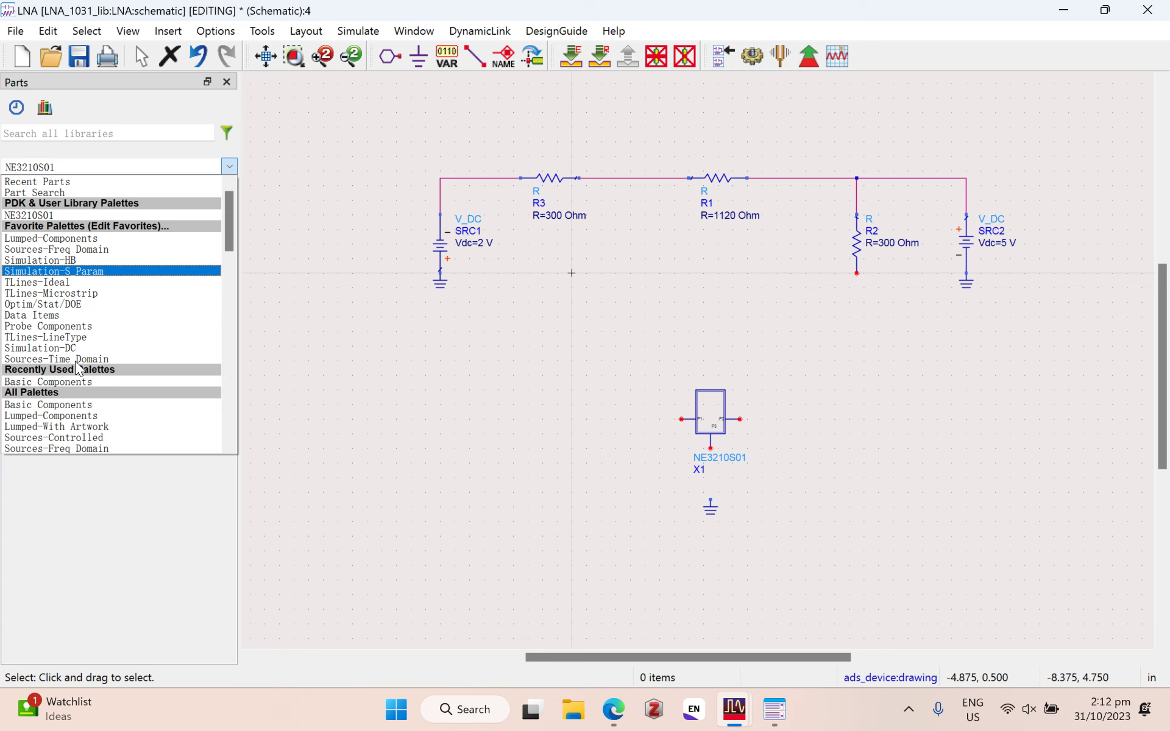
click(90, 369)
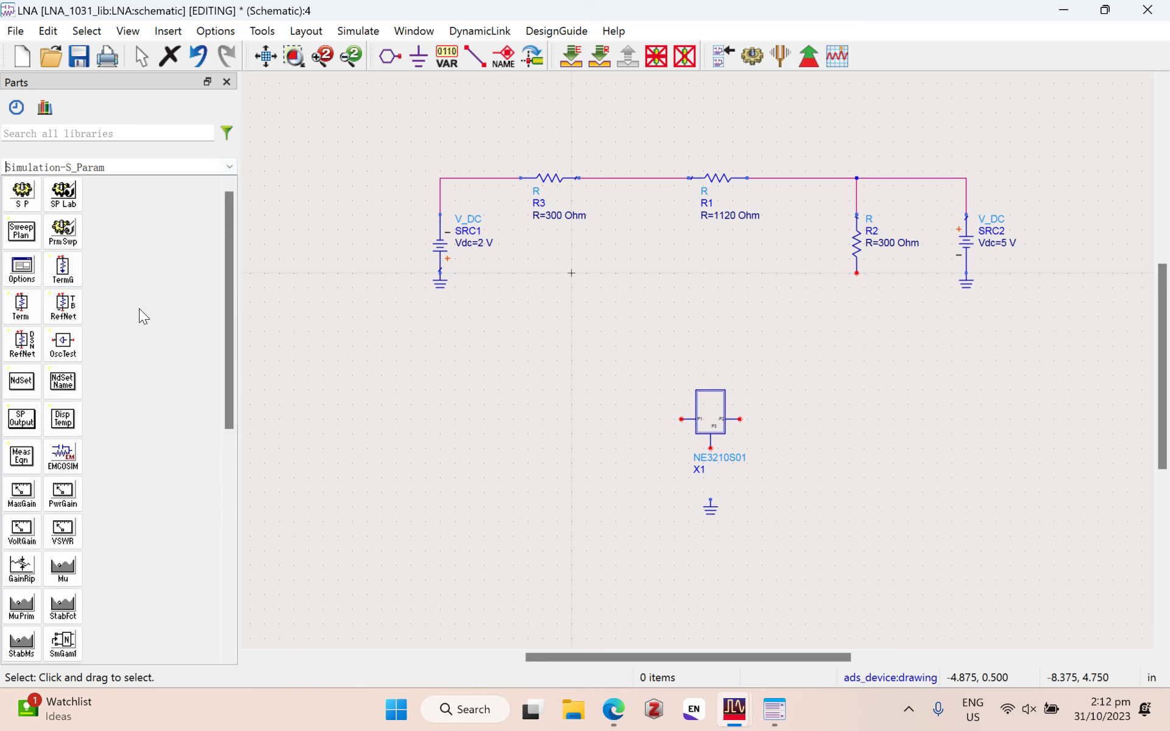
click(22, 194)
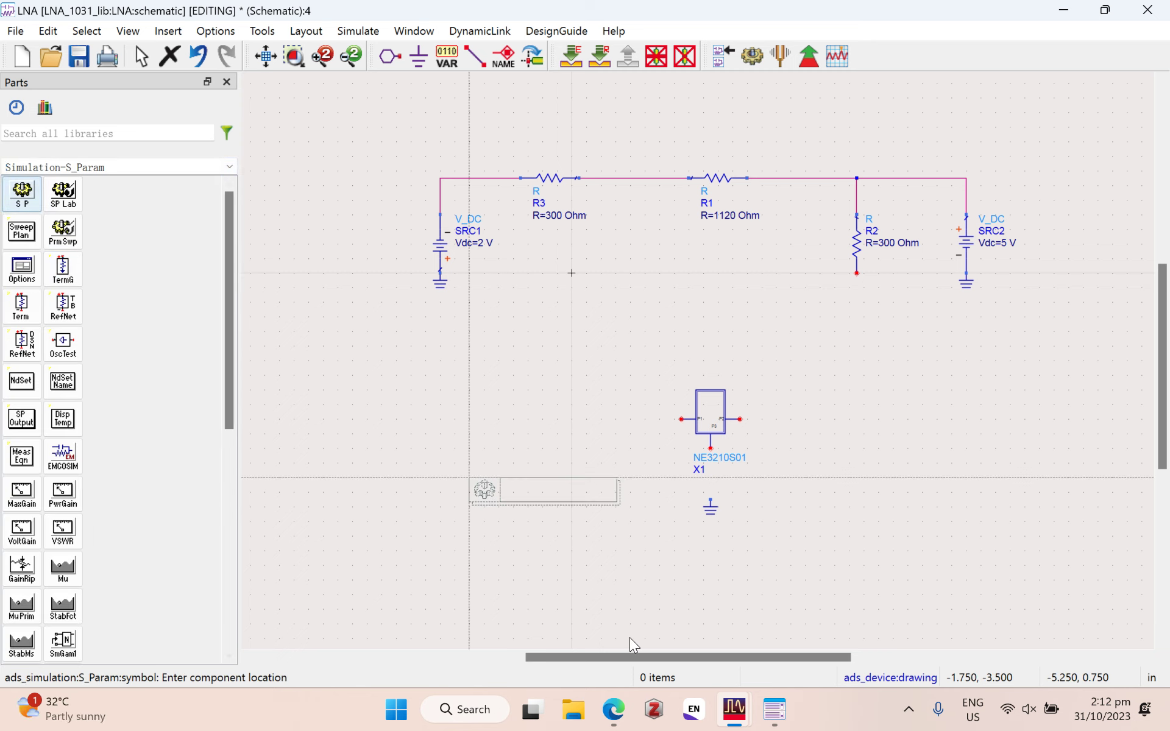
click(414, 591)
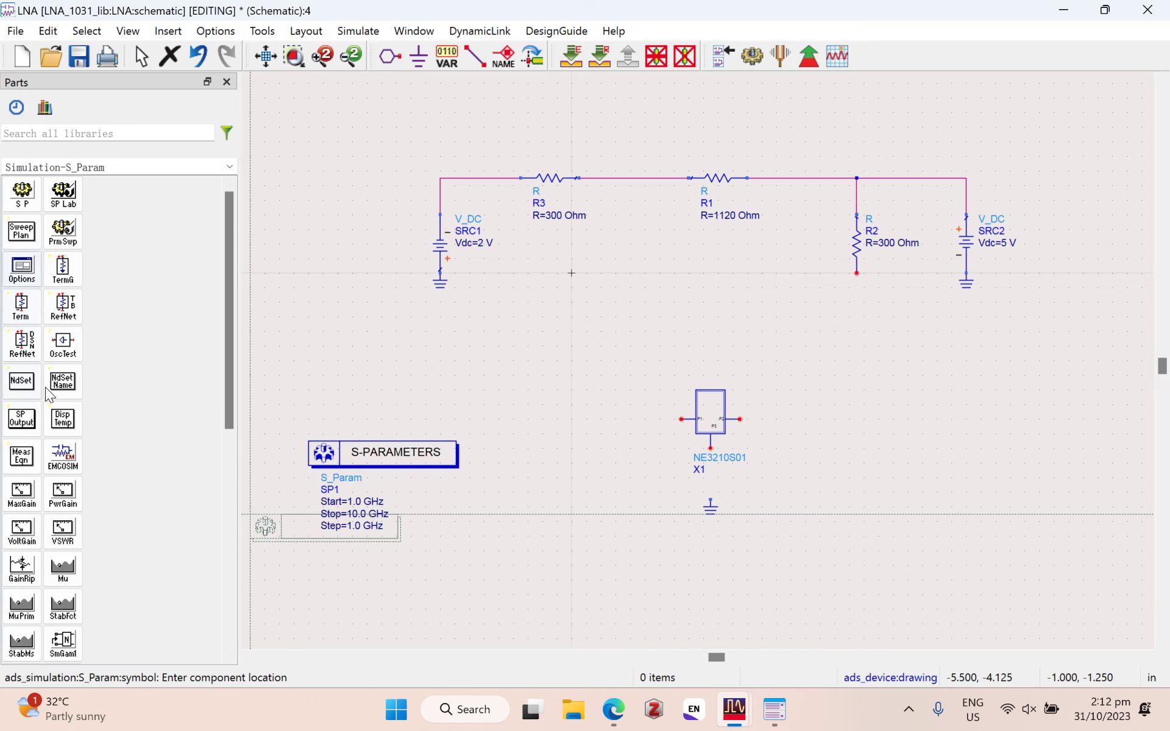
Step: Place two 50 Ohm Term components, one on the input side and one on the output side of the transistor
click(22, 305)
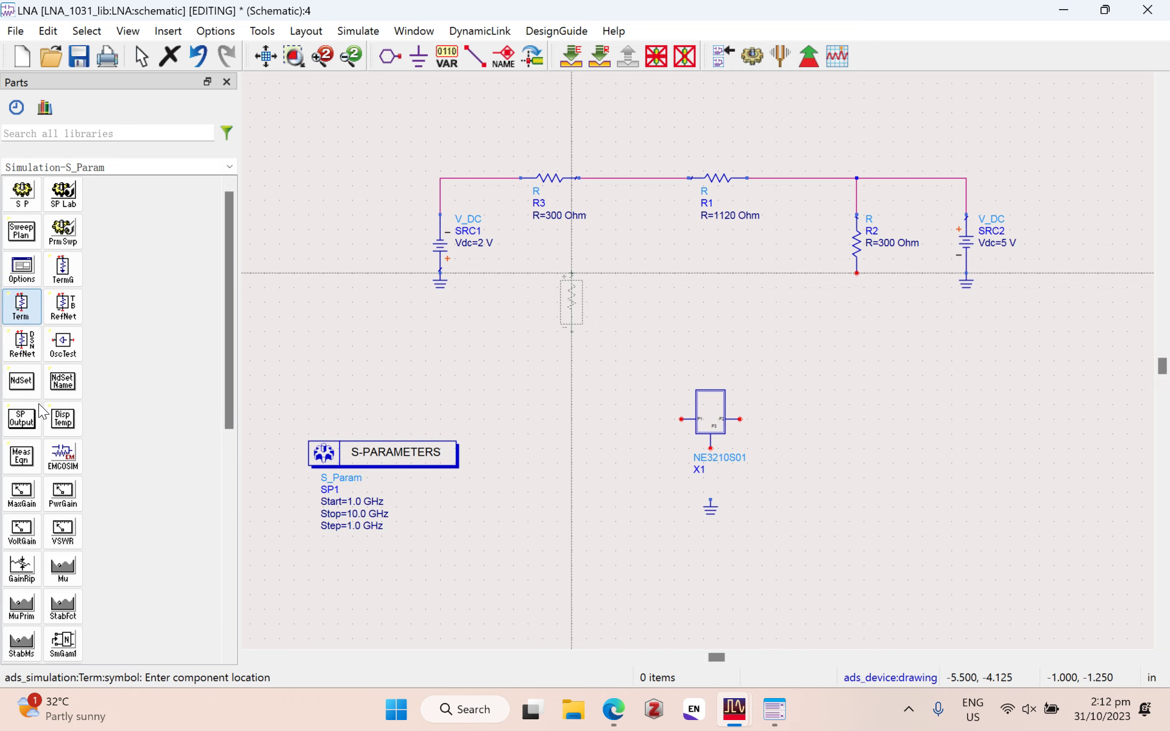
click(547, 462)
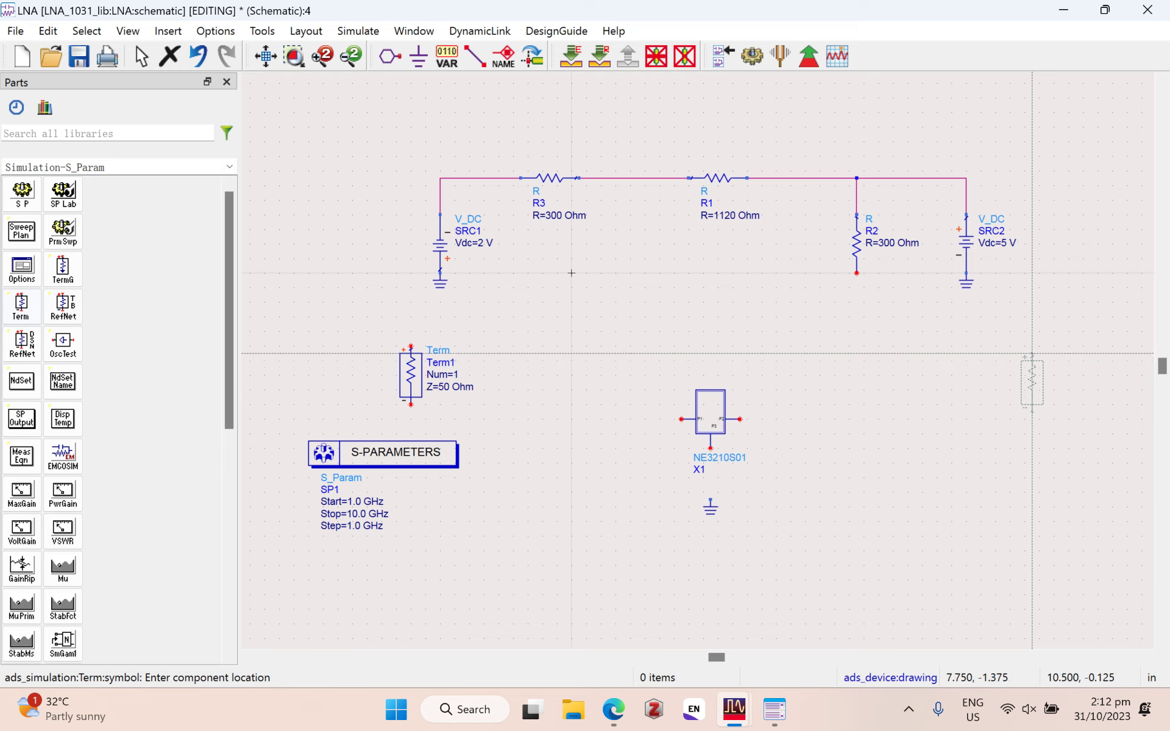
click(1061, 346)
key(Escape)
Step: Move the S-parameter controller outward and shift both terminations closer to the transistor and slightly lower
drag(379, 448, 316, 491)
scroll(583, 476, down, 3)
drag(608, 302, 634, 349)
drag(943, 309, 928, 353)
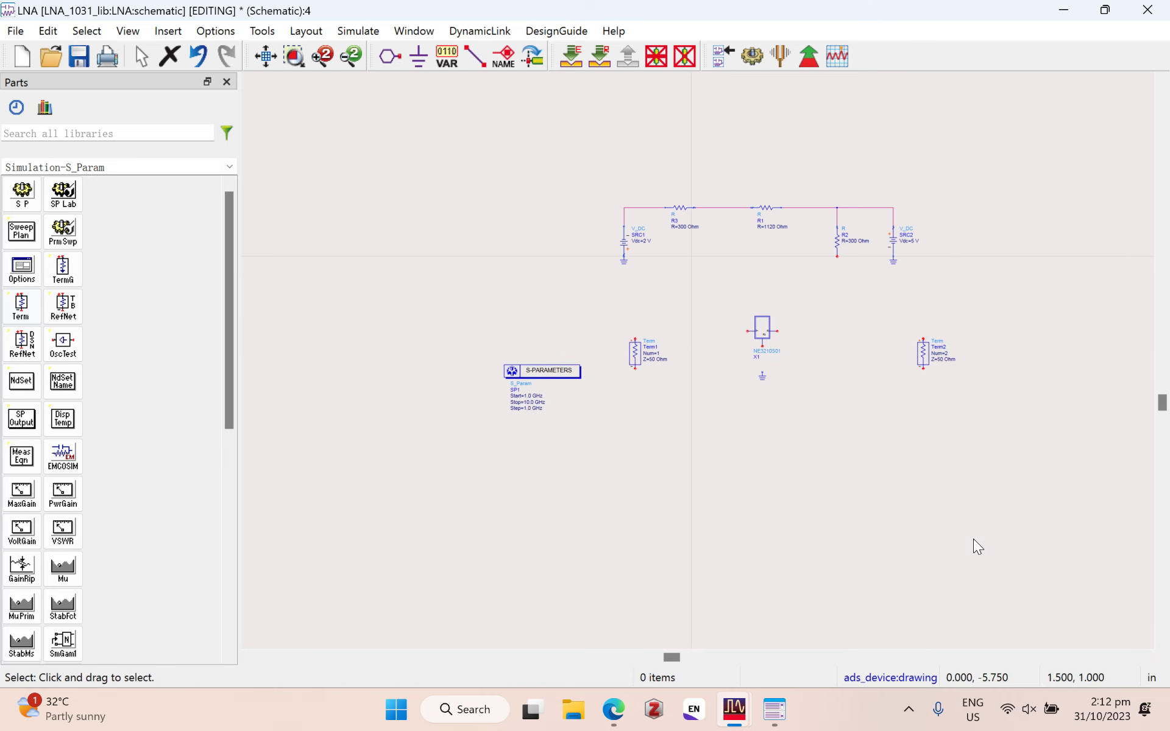
scroll(942, 559, up, 2)
scroll(928, 479, down, 1)
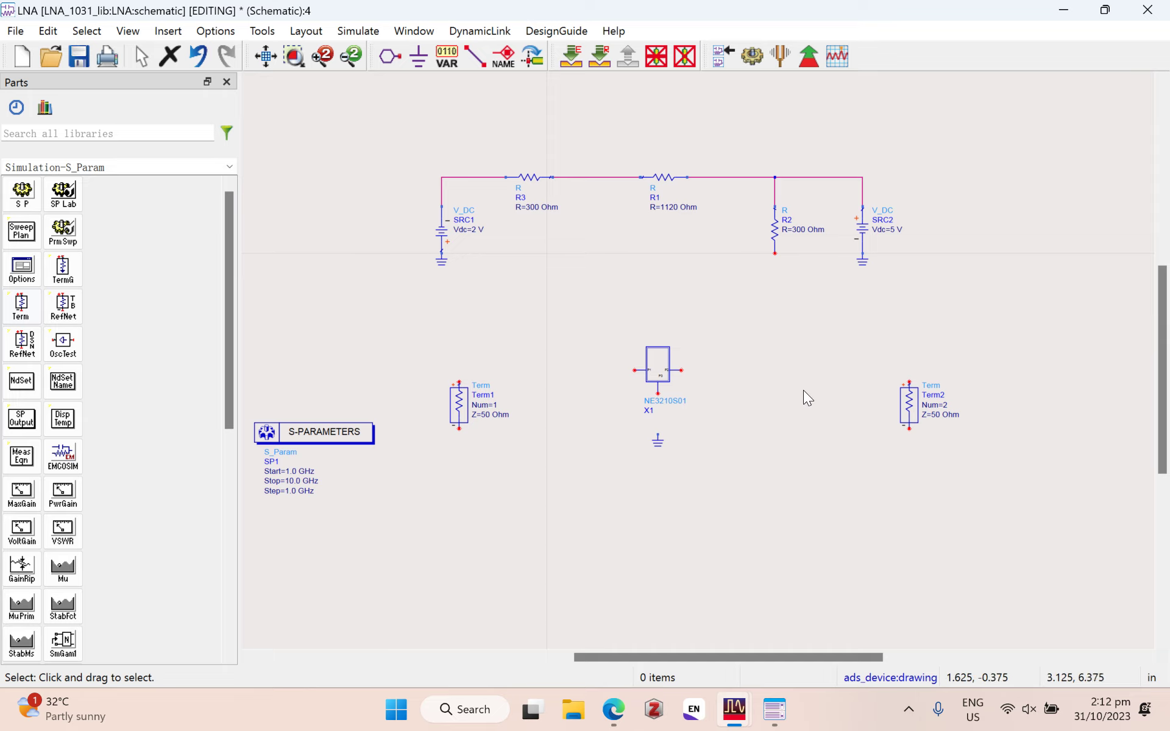
Step: Place two vertical inductors from Basic Components, one below the wire between R3 and R1 and one below R2
click(229, 166)
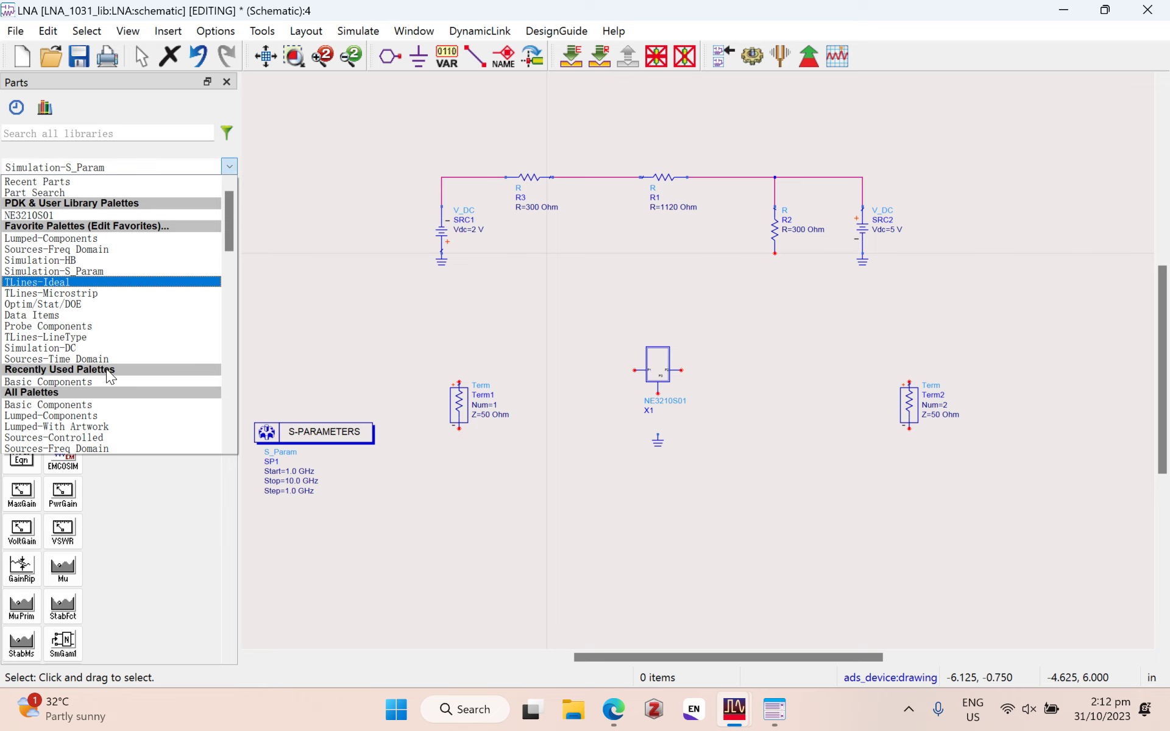
click(75, 381)
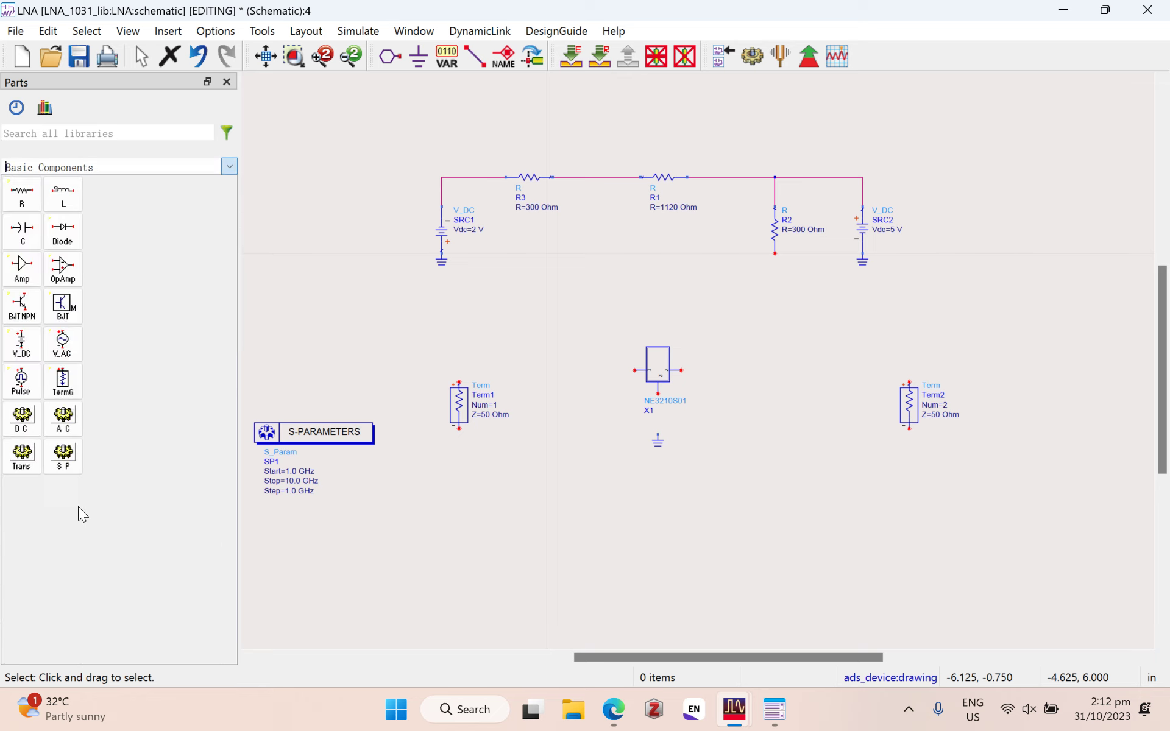
click(63, 195)
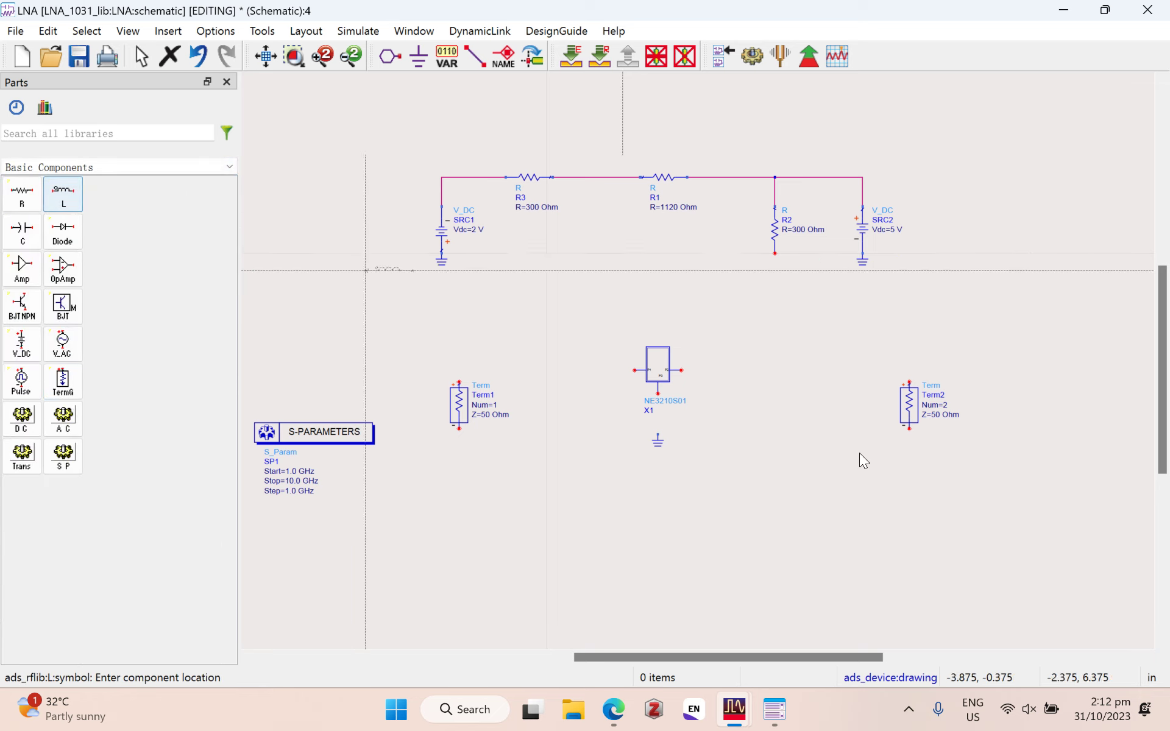
key(ctrl+r)
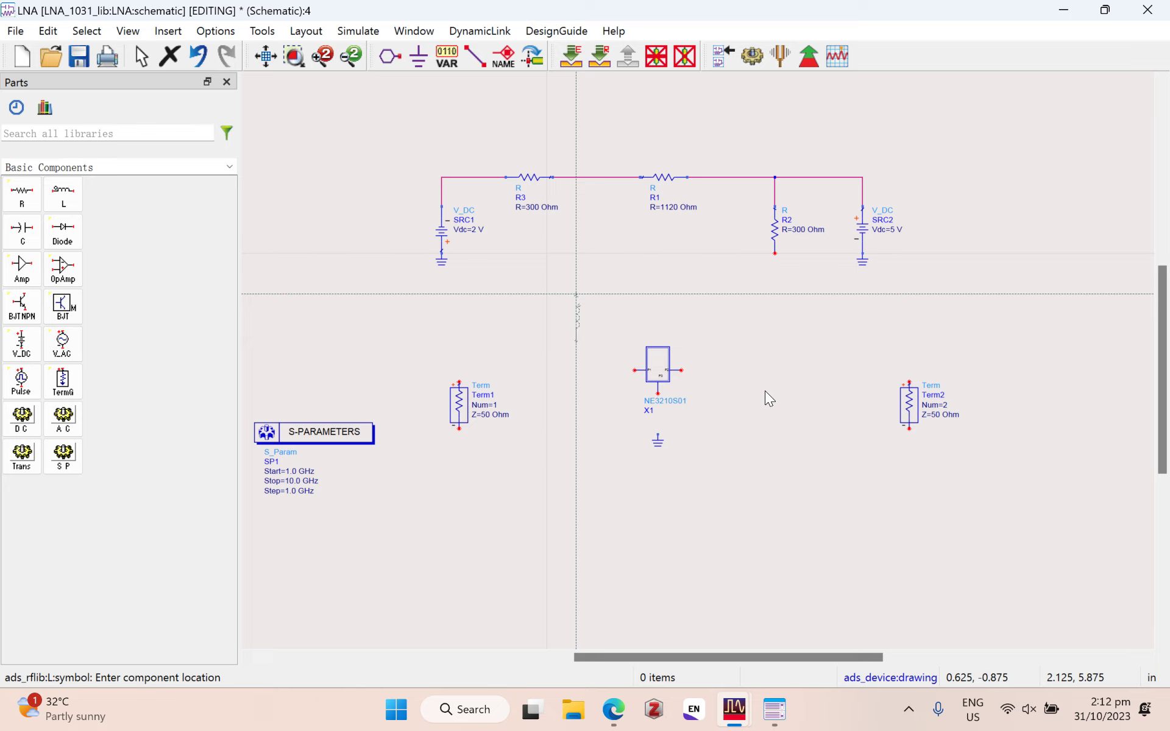
click(767, 369)
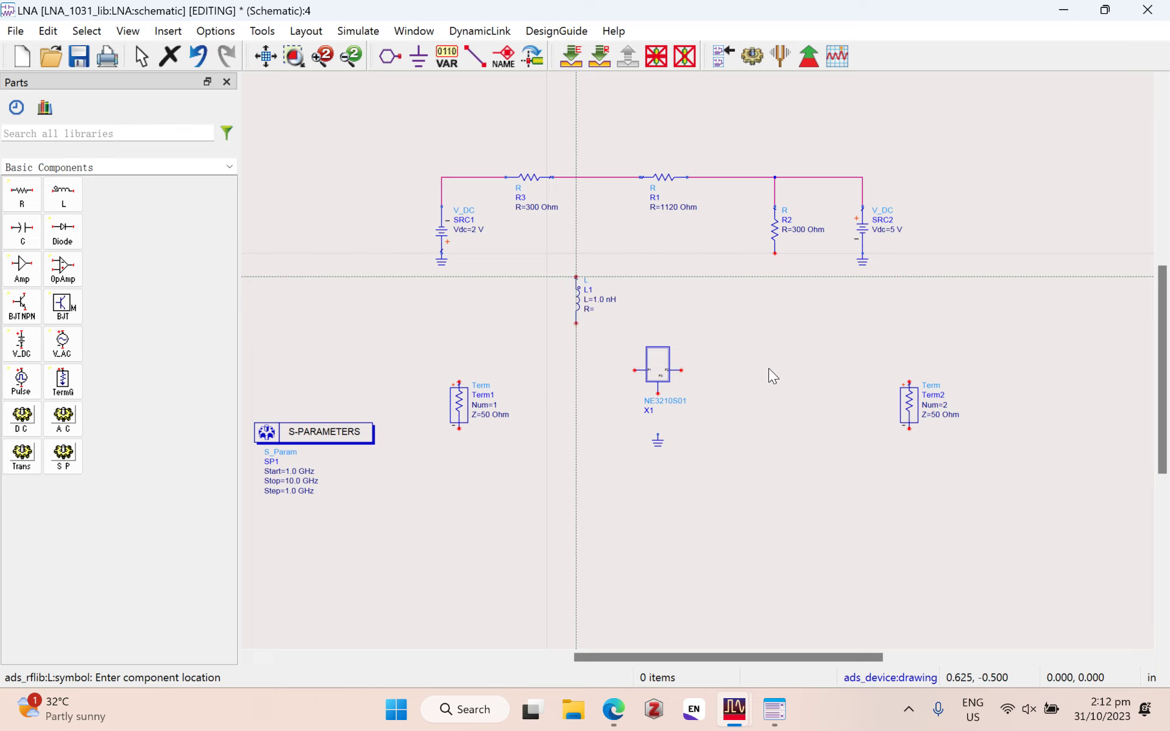
click(1036, 370)
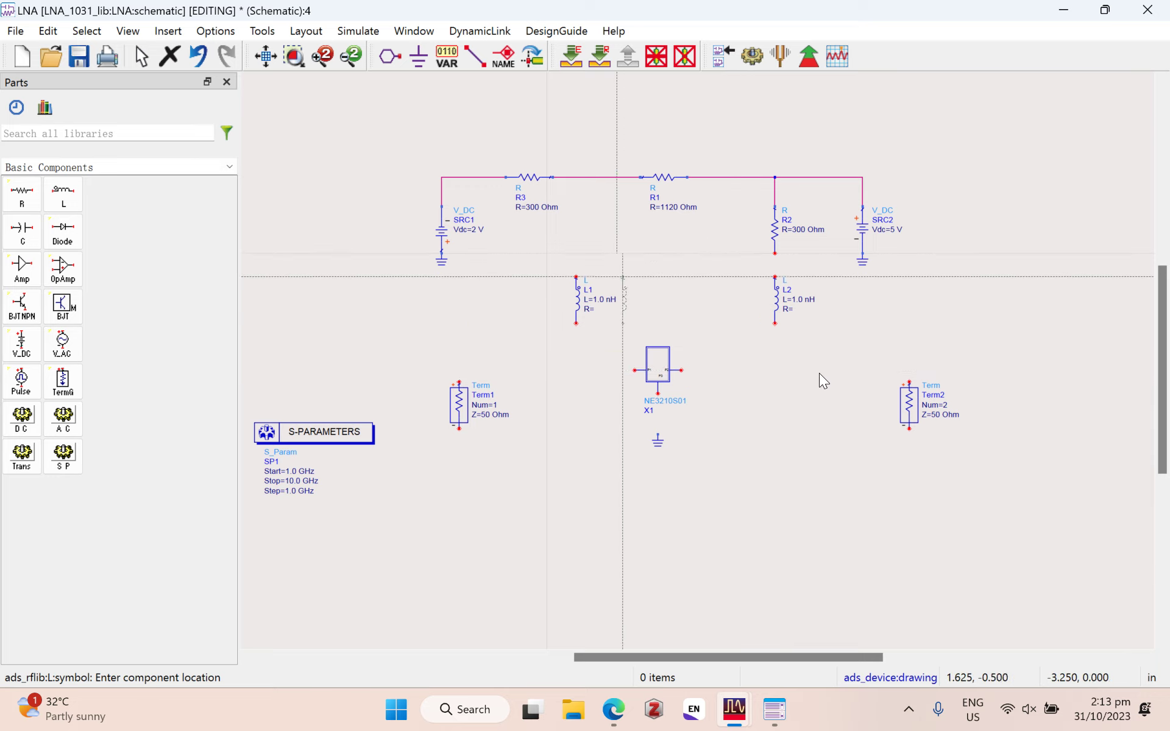
key(Escape)
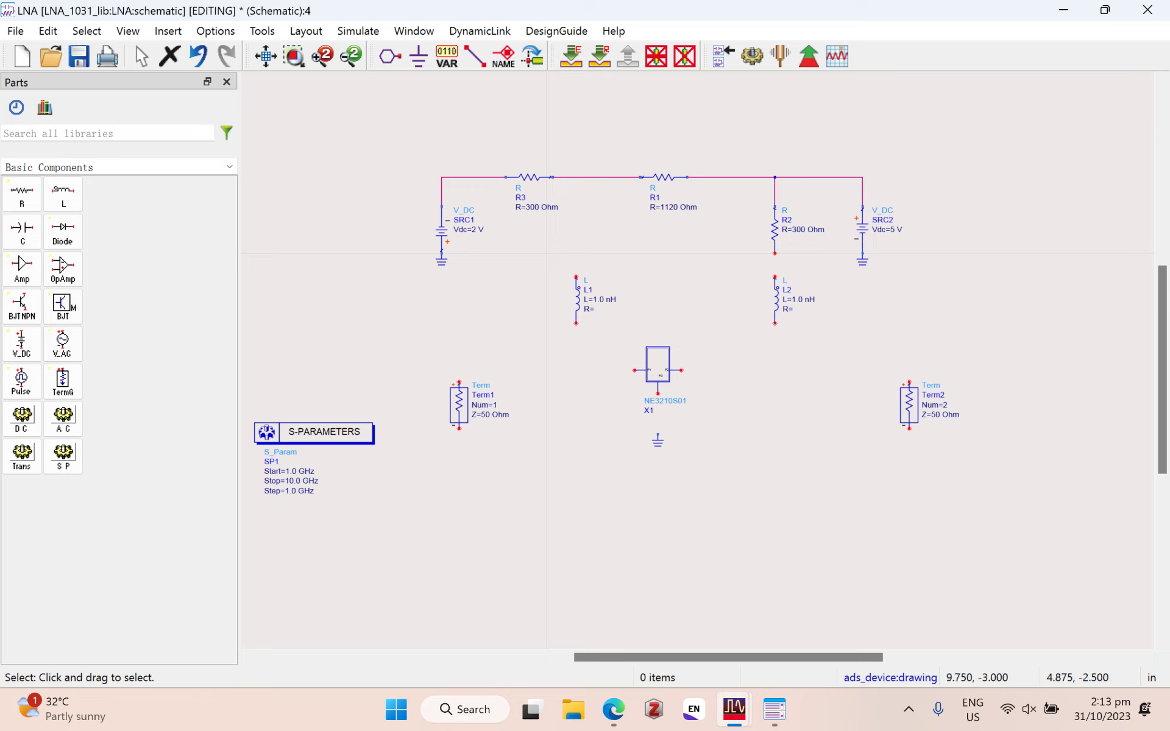
Step: Place capacitors between each termination and the transistor, and shift Term1 slightly away from the input capacitor
click(22, 231)
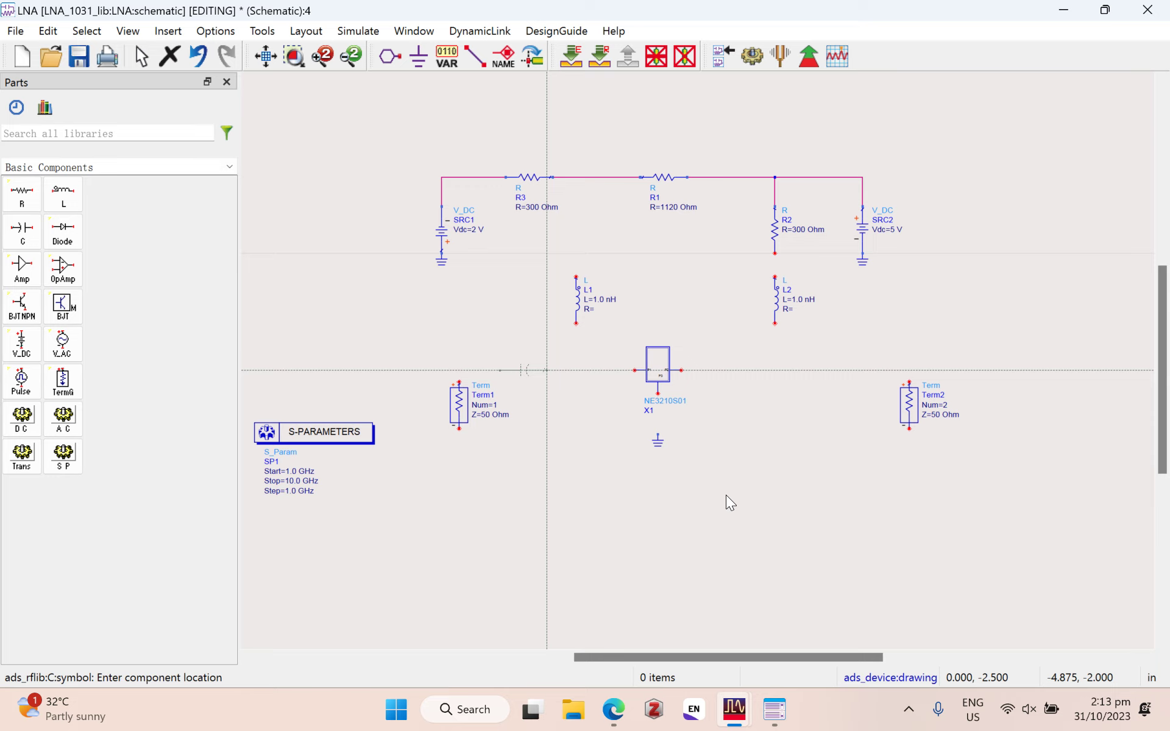
click(720, 494)
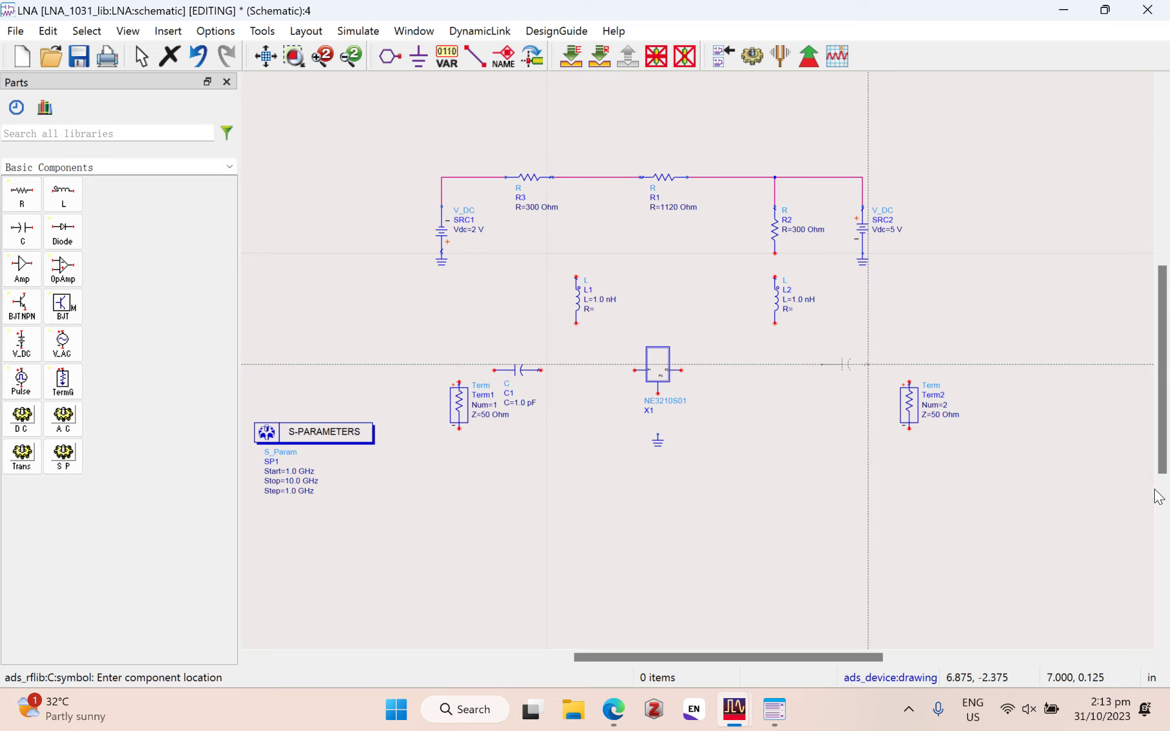
click(1164, 493)
right_click(1164, 494)
click(1133, 556)
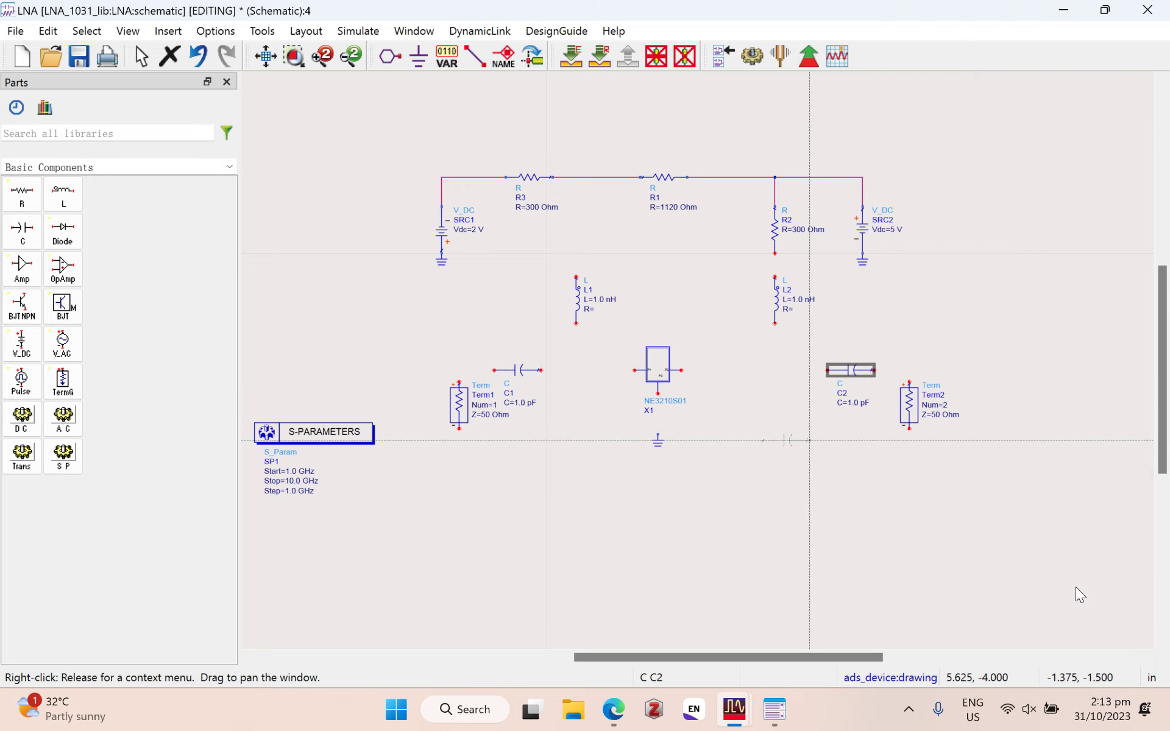
key(Escape)
drag(604, 548, 589, 558)
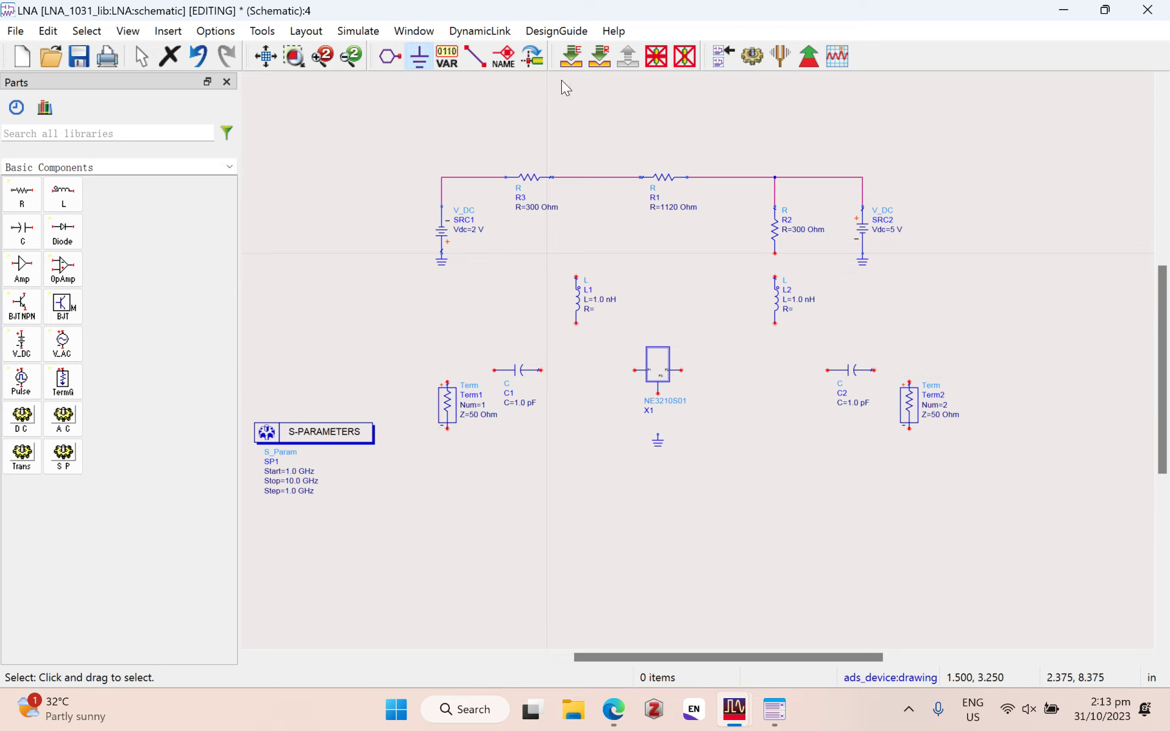
Step: Ground the lower ends of Term1 and Term2
click(420, 59)
click(447, 429)
click(909, 429)
key(Escape)
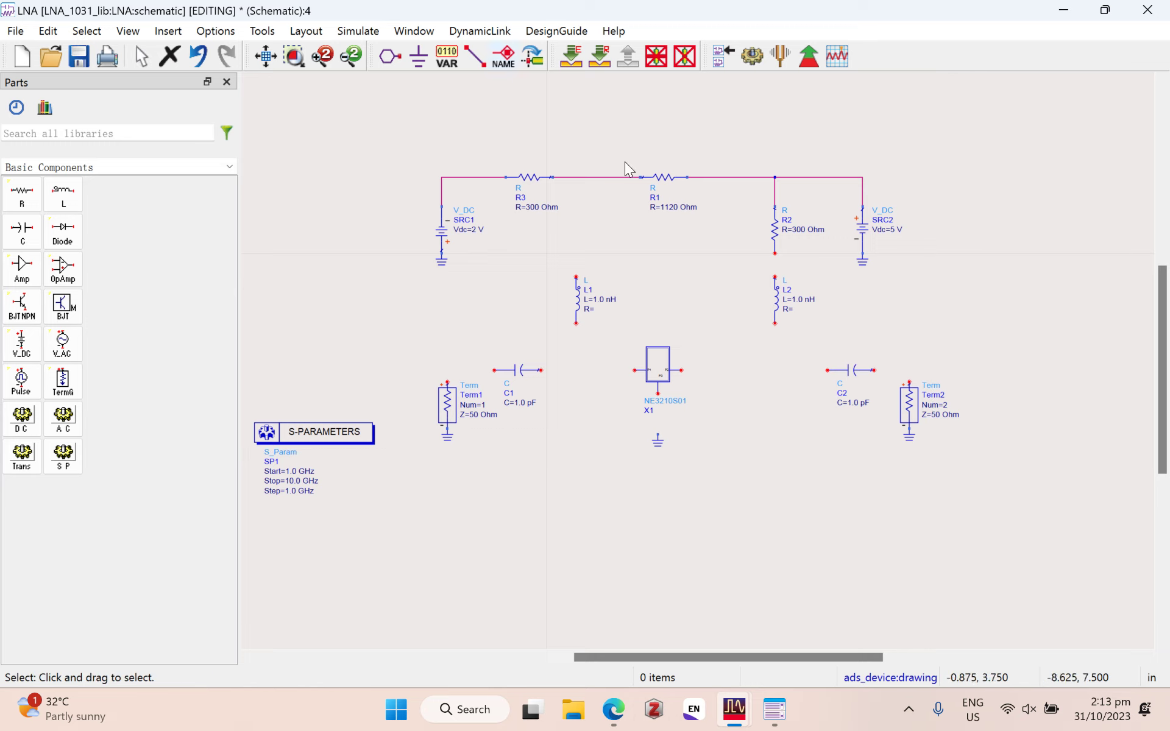
Step: Wire the input side: L1 between the R3–R1 line and the transistor input line, and C1 between Term1 and the transistor
key(ctrl+w)
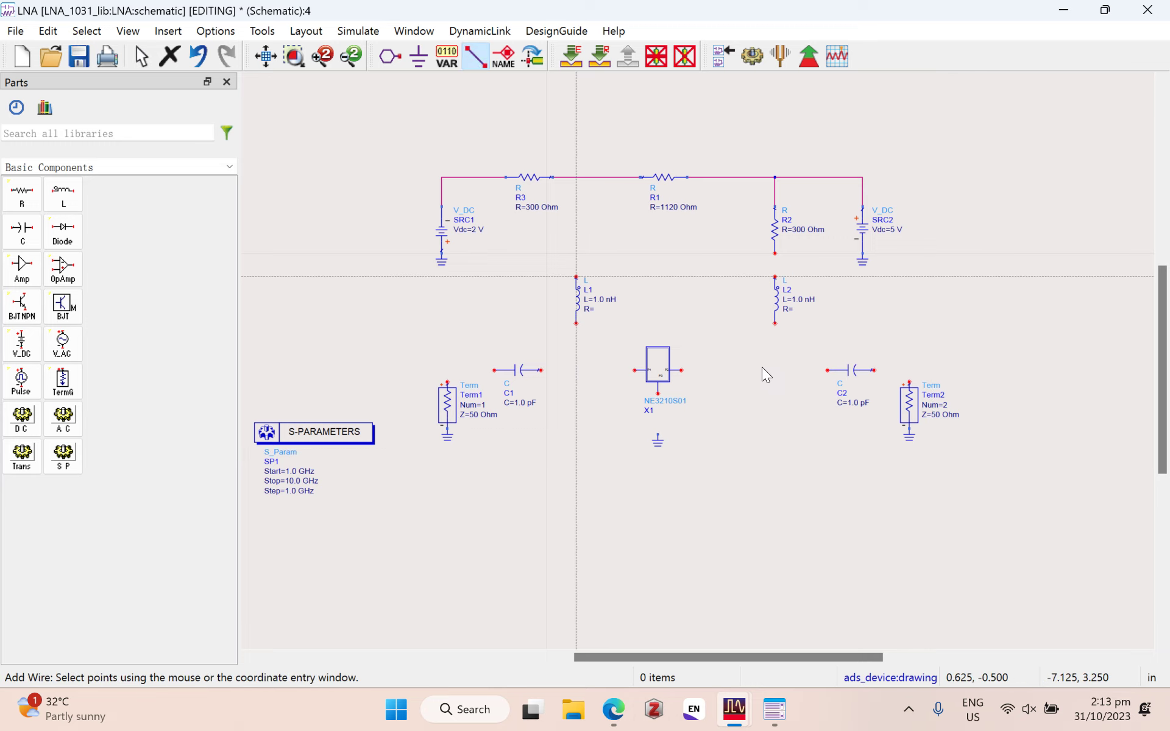
click(576, 178)
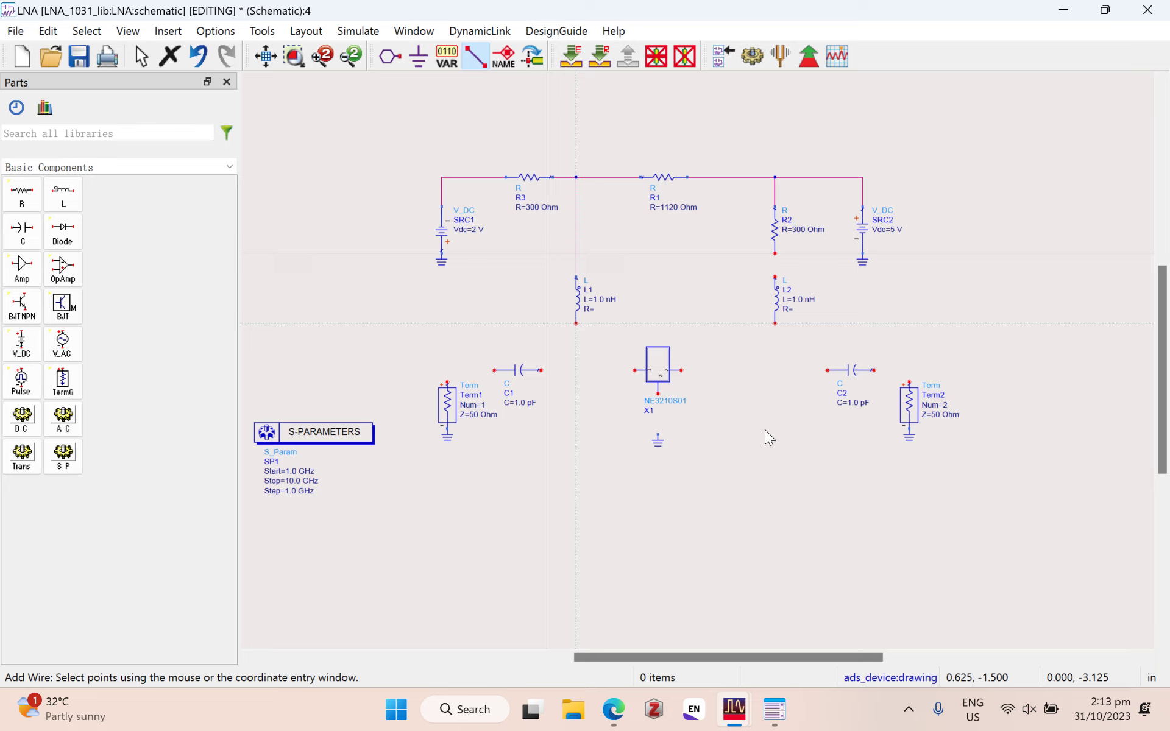
click(541, 371)
click(634, 370)
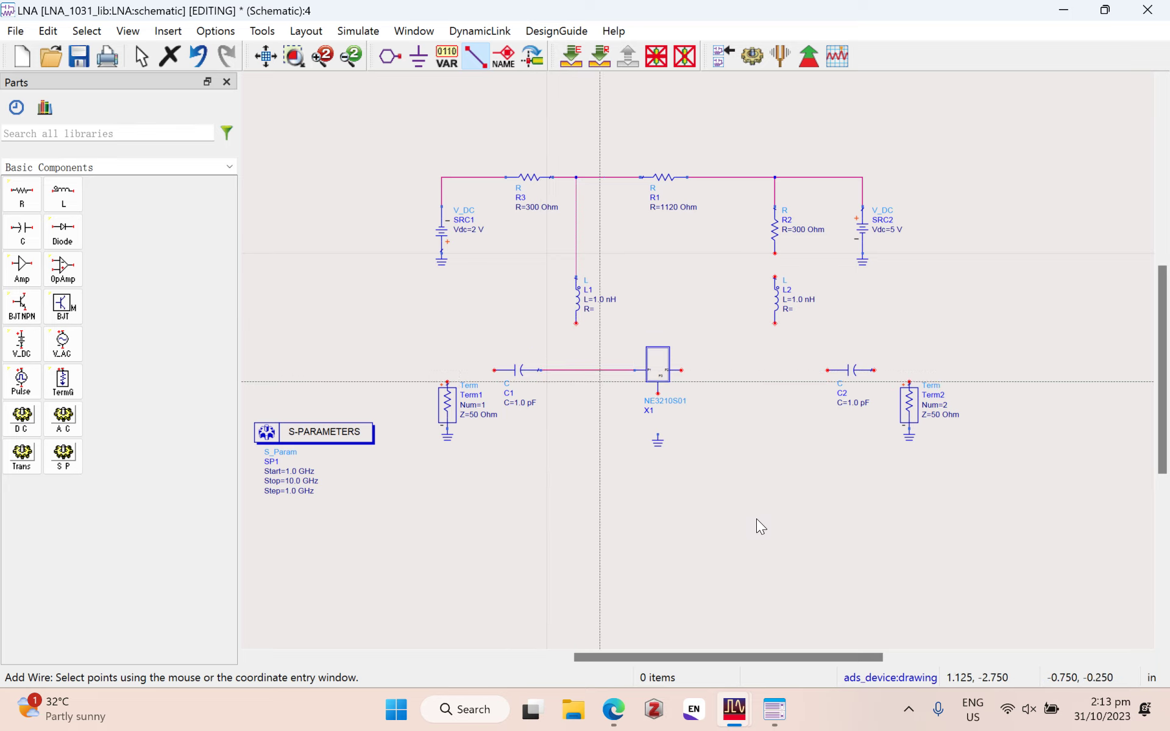
click(494, 371)
click(447, 382)
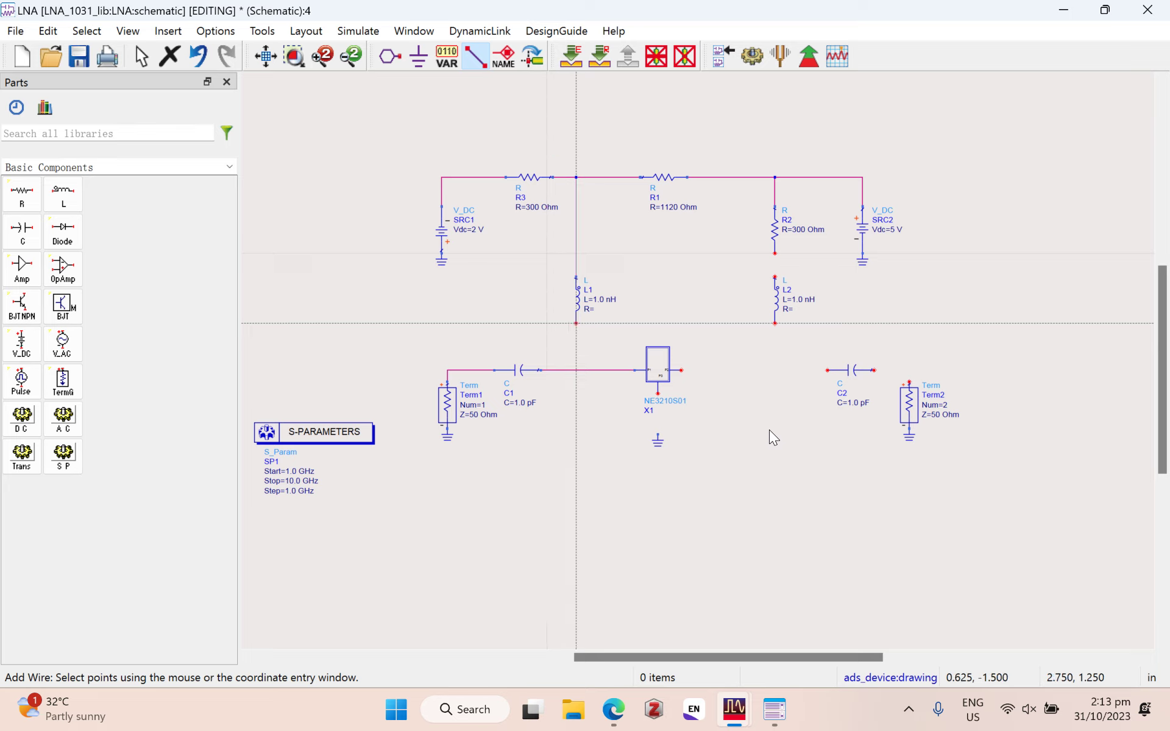
click(575, 323)
click(576, 369)
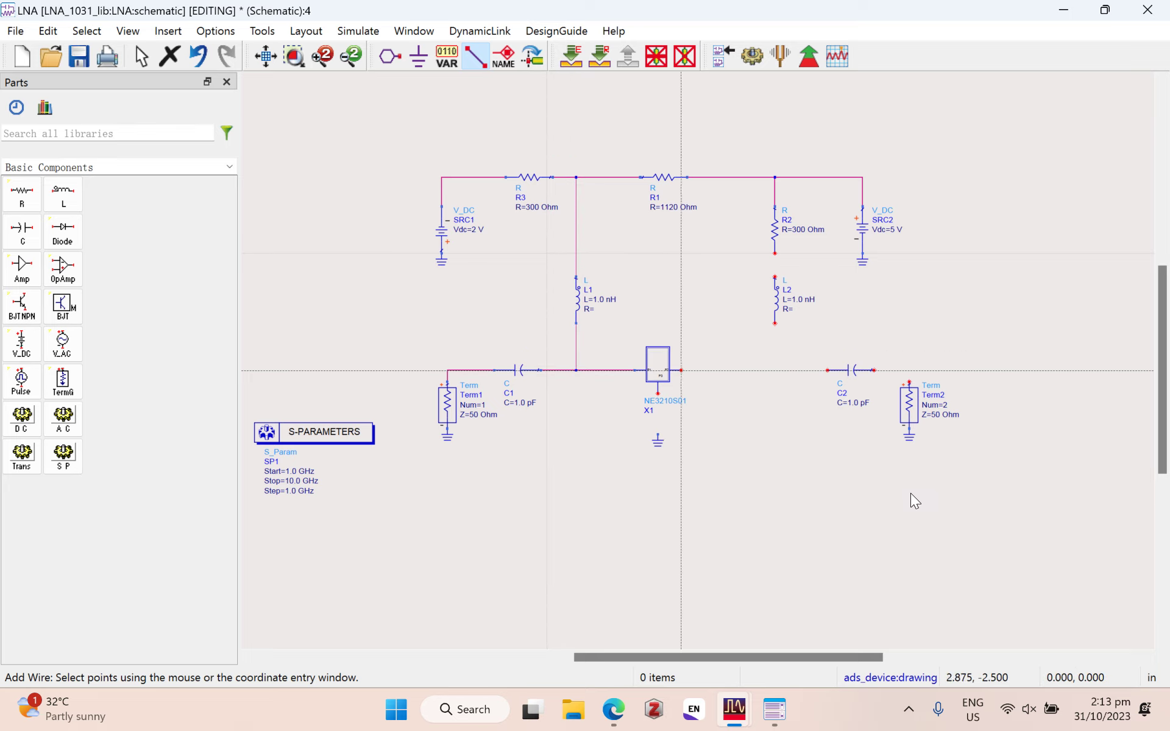
Step: Wire the transistor output through C2 to Term2, connect L2 between R2 and the output line, and connect the transistor's source to ground
click(826, 369)
click(774, 323)
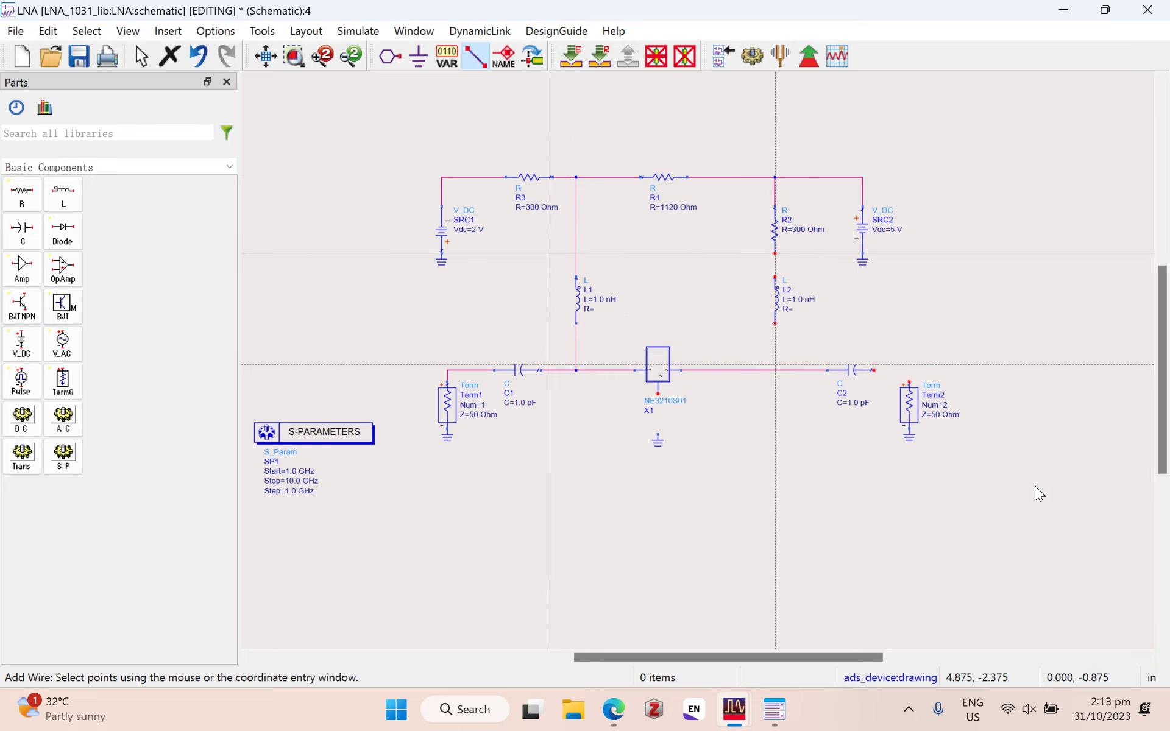
click(774, 370)
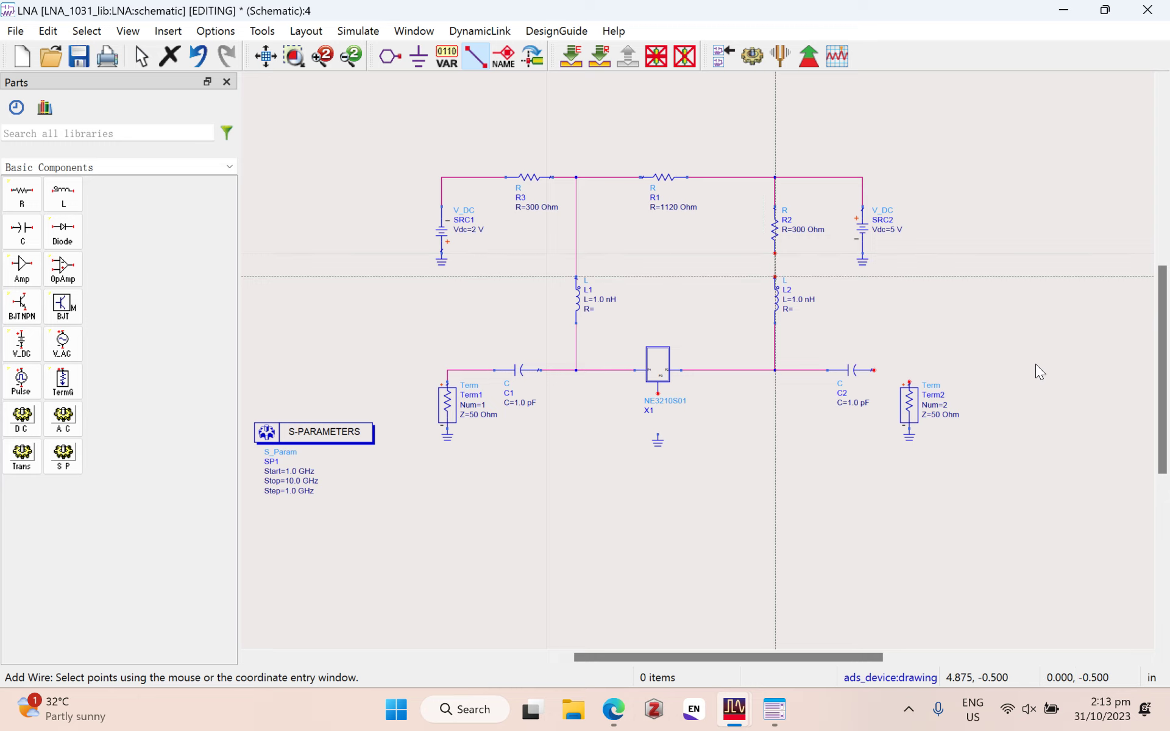
click(873, 370)
click(909, 382)
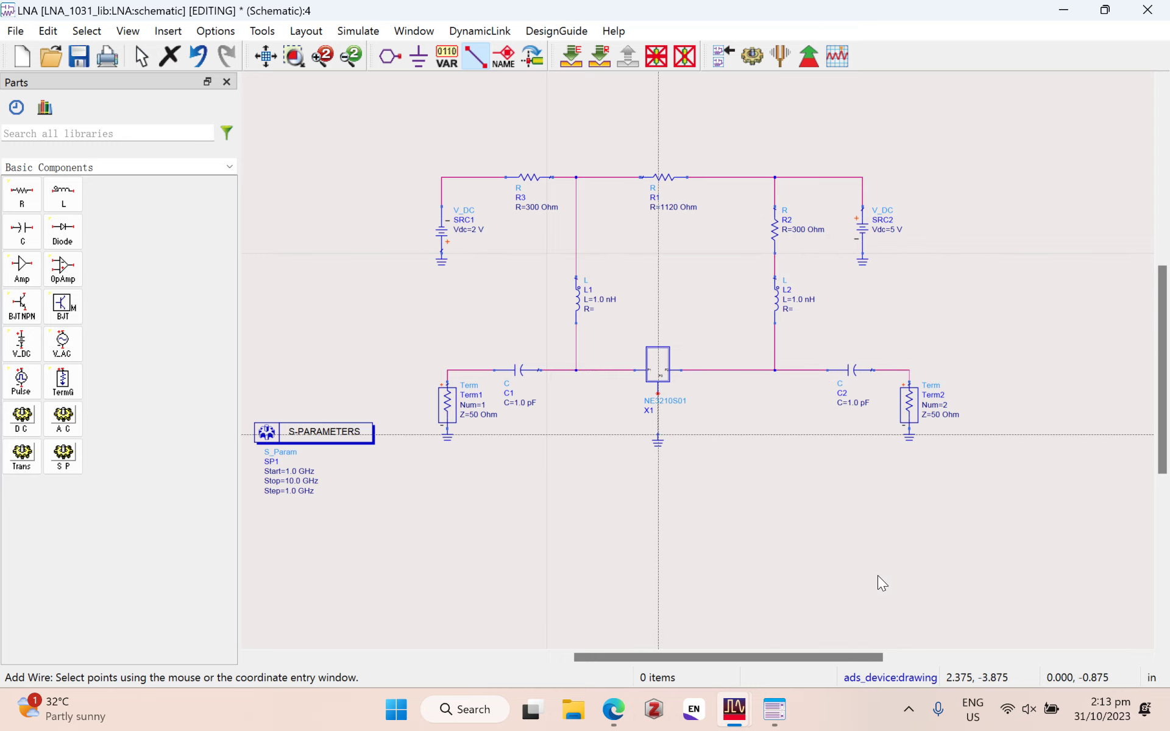
key(Escape)
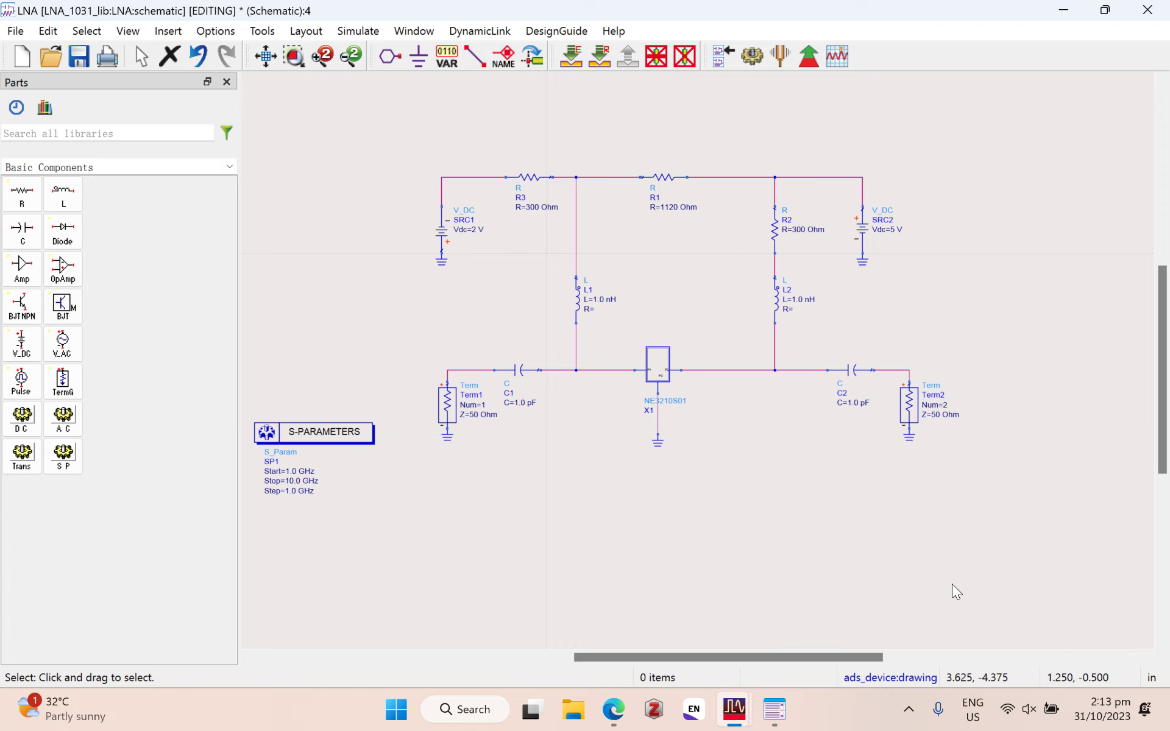
Step: Set the S-parameter sweep to start at 0.1 GHz, stop at 8.0 GHz and use a 0.01 GHz step
double_click(308, 439)
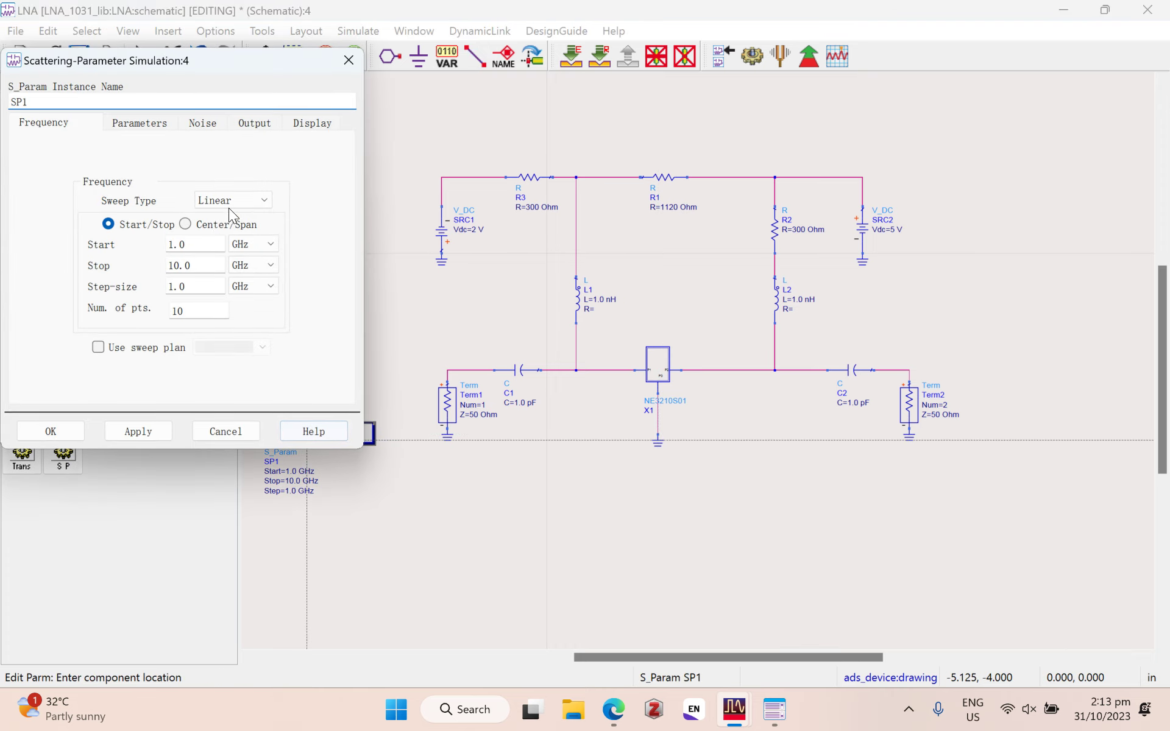
drag(183, 74, 382, 126)
key(Tab)
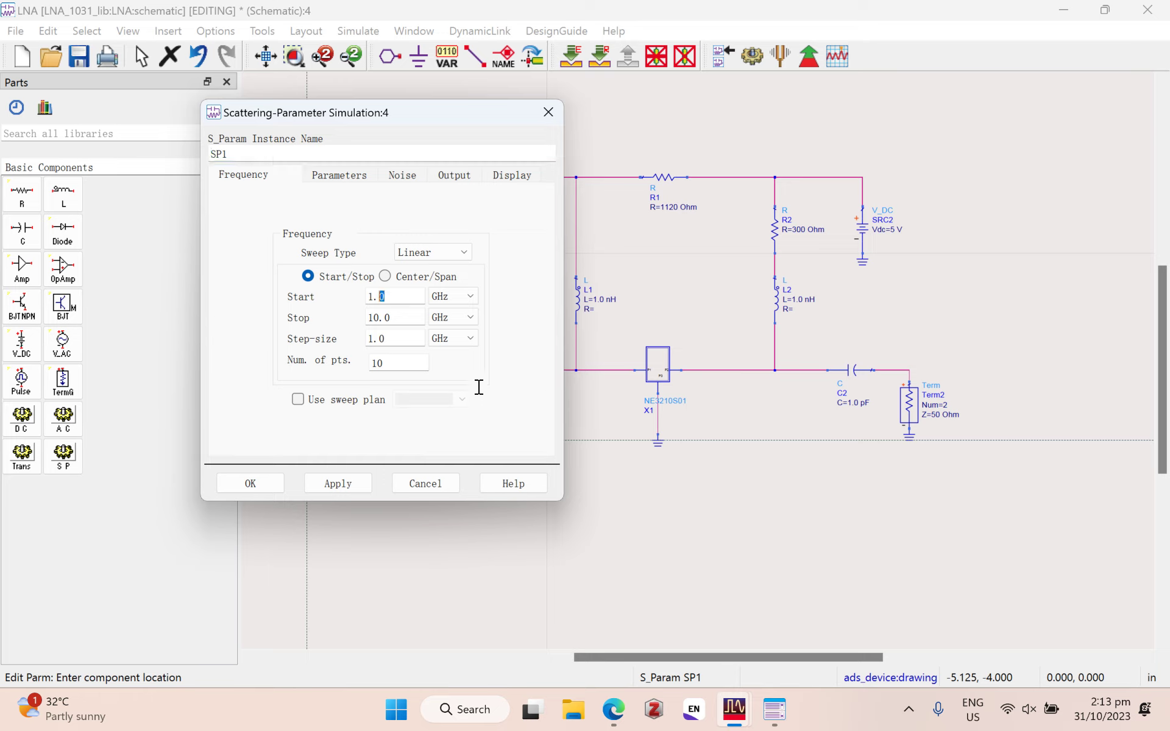
text(0.1)
key(Tab)
text(8.0)
key(Tab)
key(ctrl+a)
text(0.01)
click(368, 480)
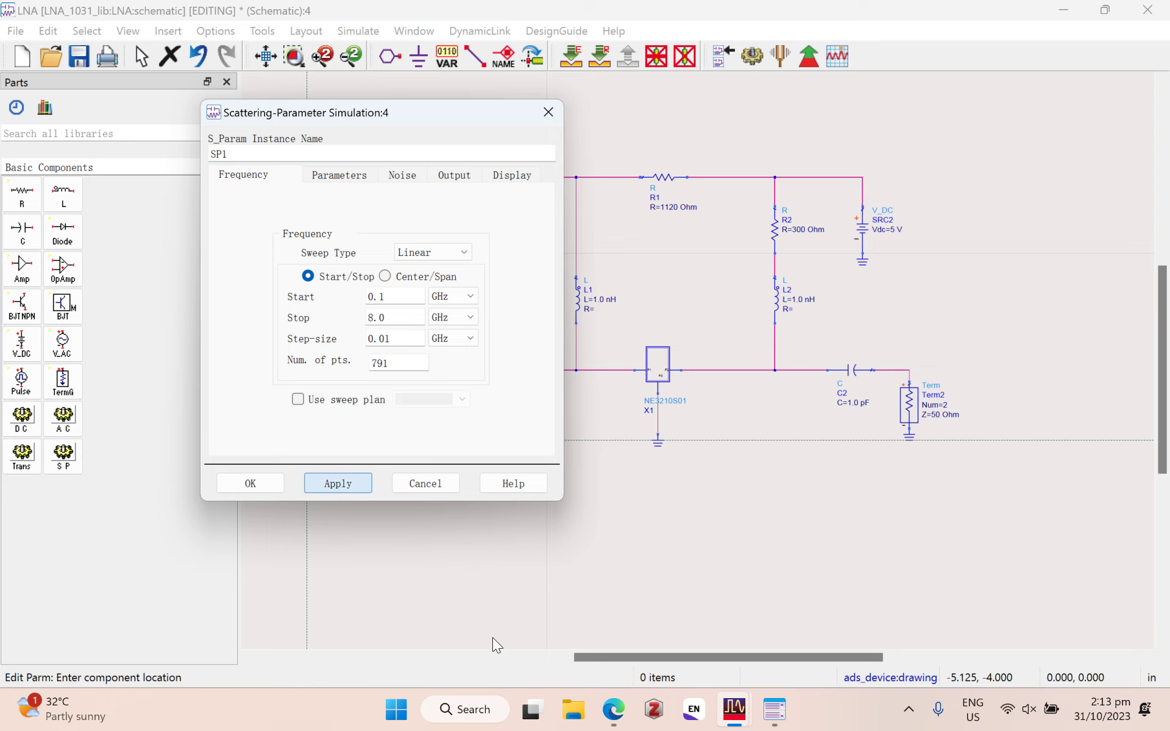
click(261, 482)
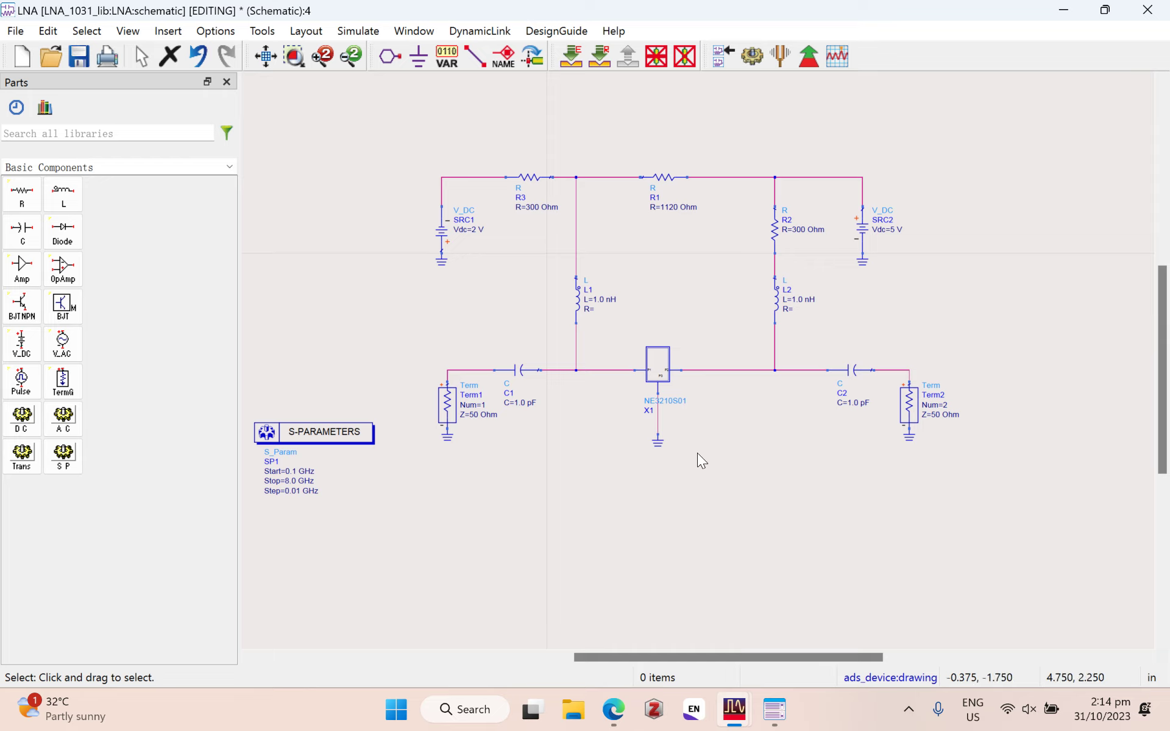
Step: Set the capacitance of C1 to 22.0 pF
click(529, 403)
click(522, 404)
drag(520, 407, 516, 407)
text(22)
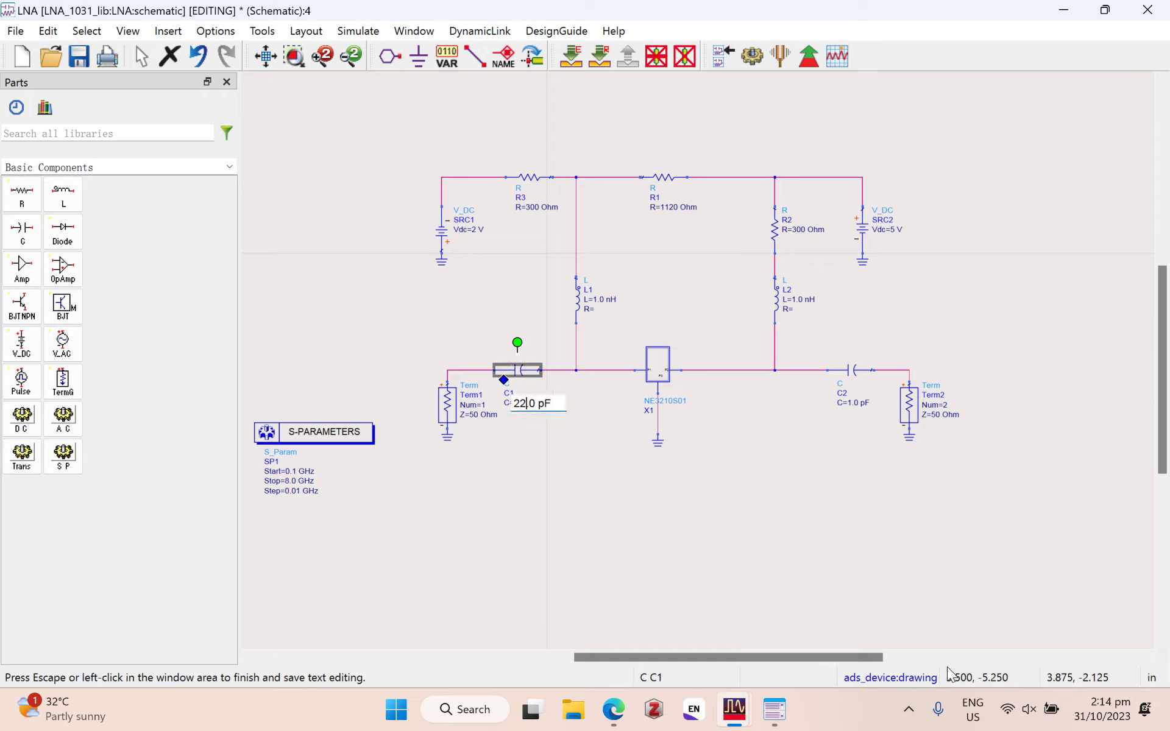
key(Escape)
Step: Set the capacitance of both C1 and C2 to 40 pF
click(518, 403)
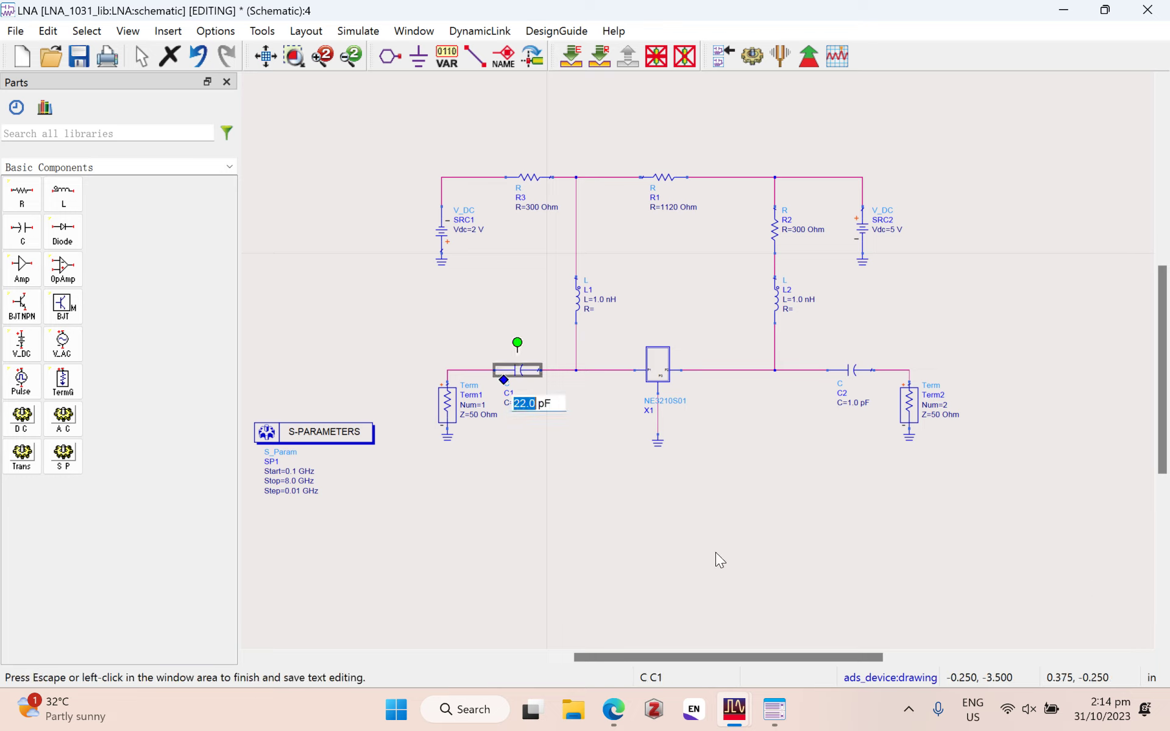
text(40)
key(Escape)
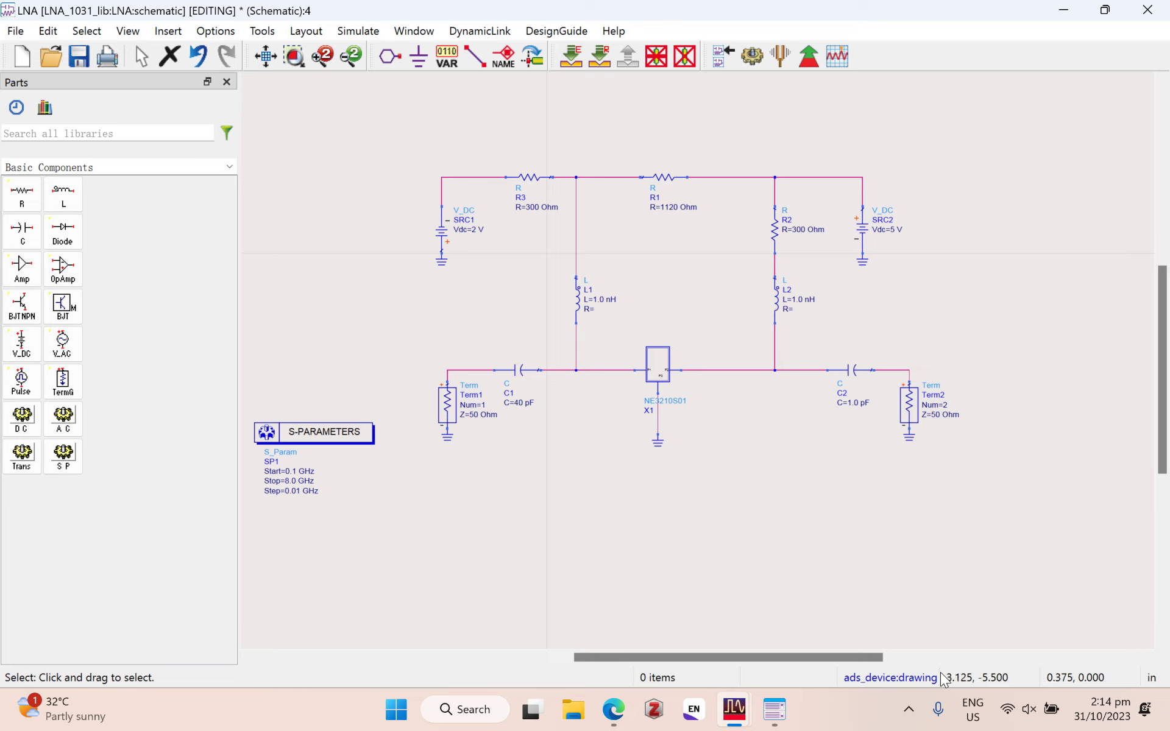
click(853, 402)
text(40 pF)
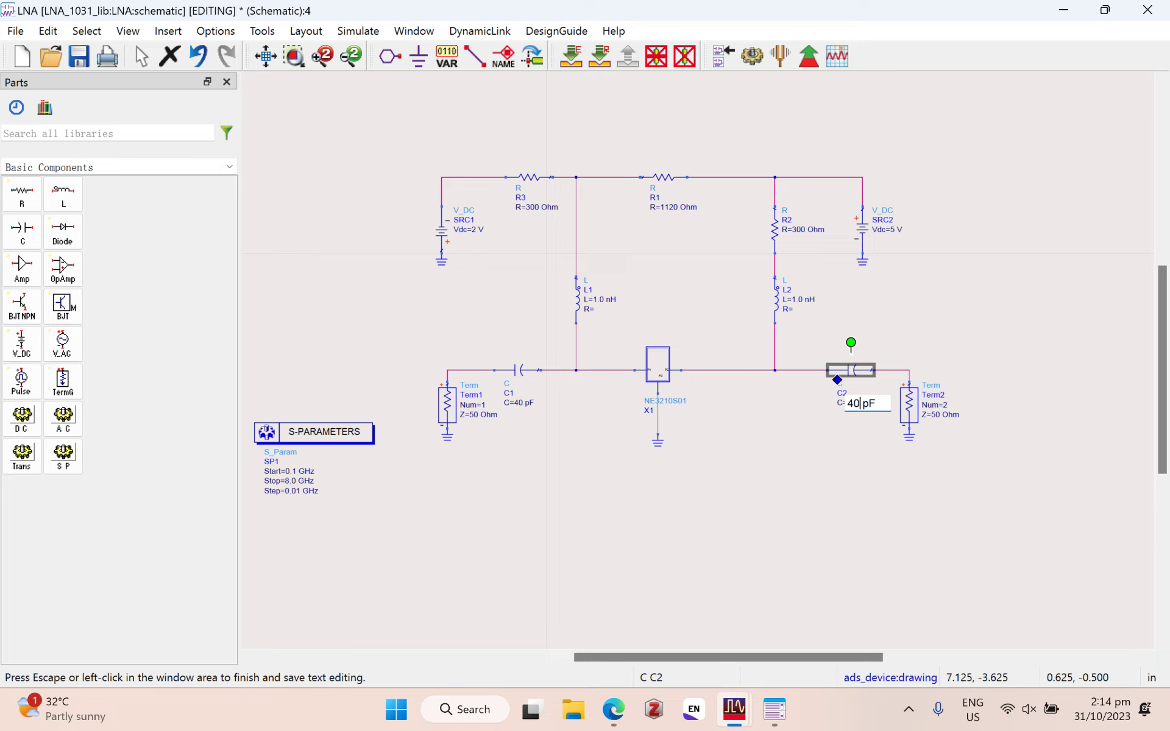
key(Escape)
Step: Set the inductance of both L1 and L2 to 22 nH
click(600, 300)
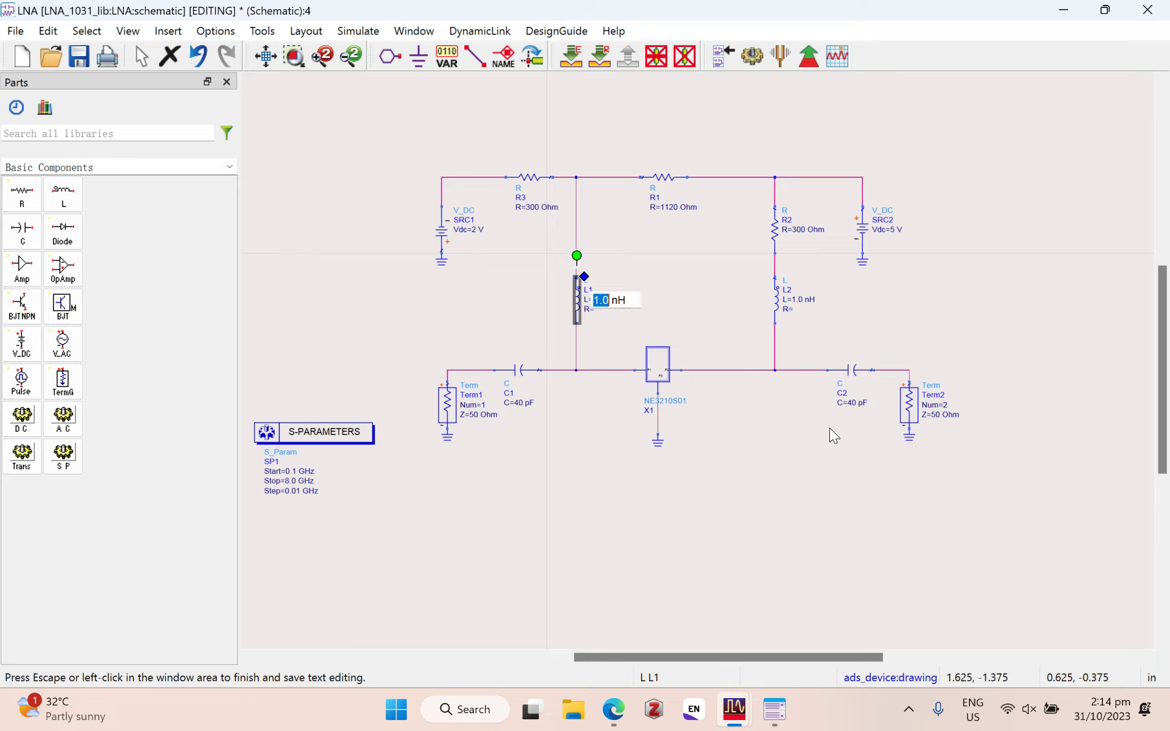
text(22)
key(Escape)
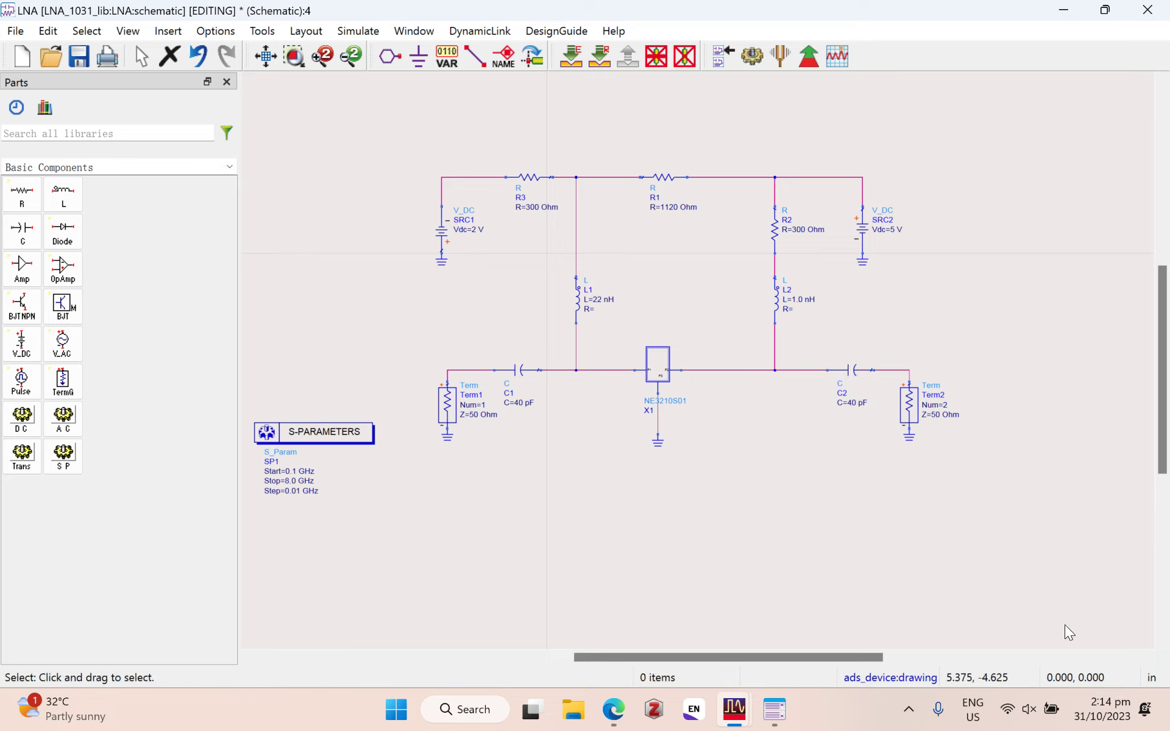
click(799, 300)
text(22)
click(774, 468)
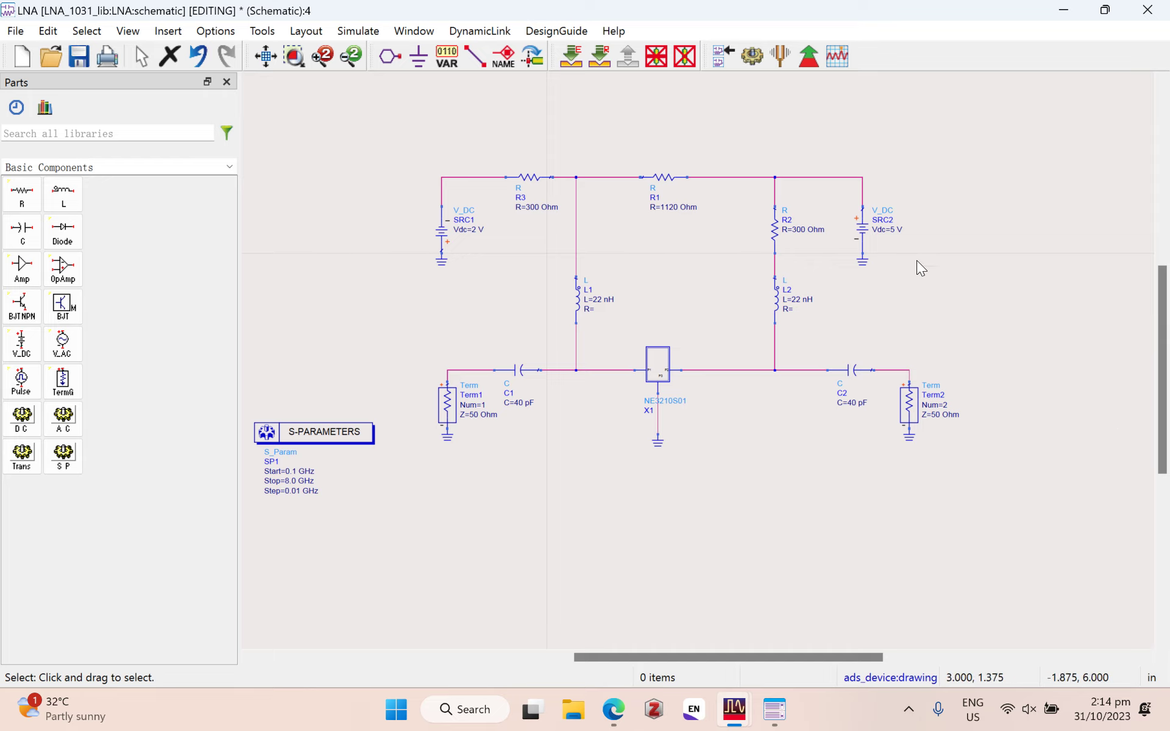
Step: Run the S-parameter simulation and minimize the data display window to get back to the schematic
key(F7)
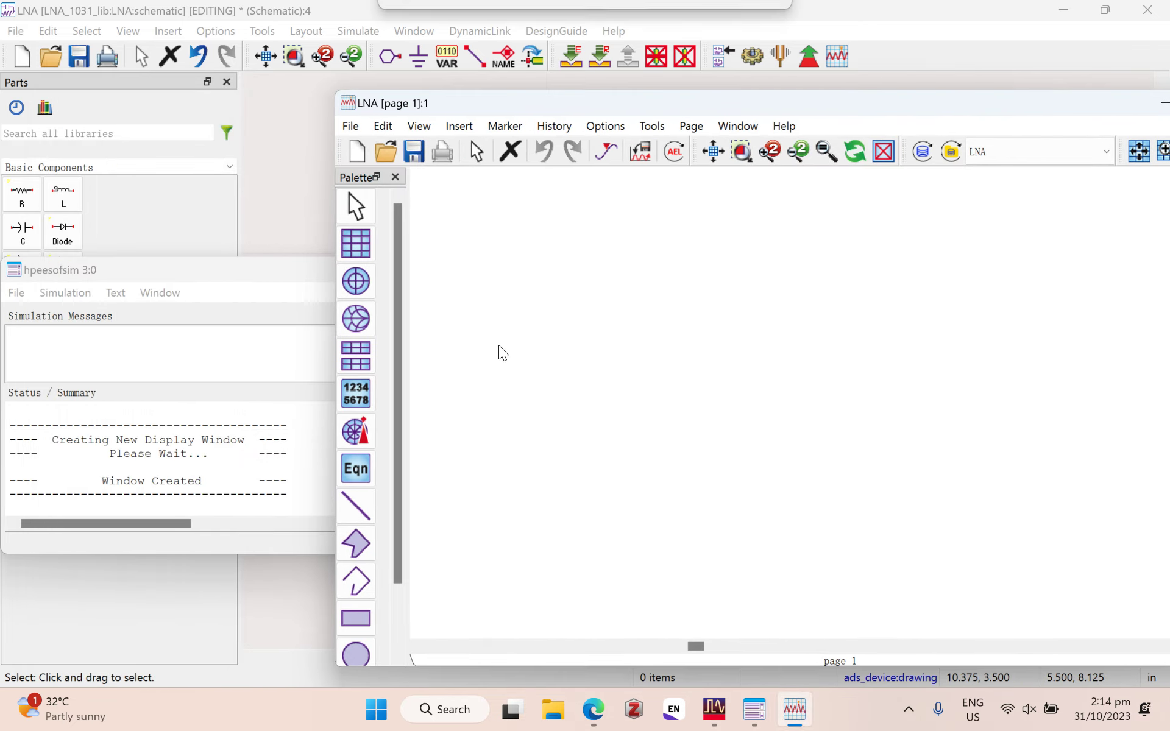
click(247, 349)
click(339, 269)
drag(980, 110, 724, 125)
click(908, 117)
Step: Place a StabFact and a MaxGain measurement from the Simulation-S_Param parts below the circuit
click(229, 166)
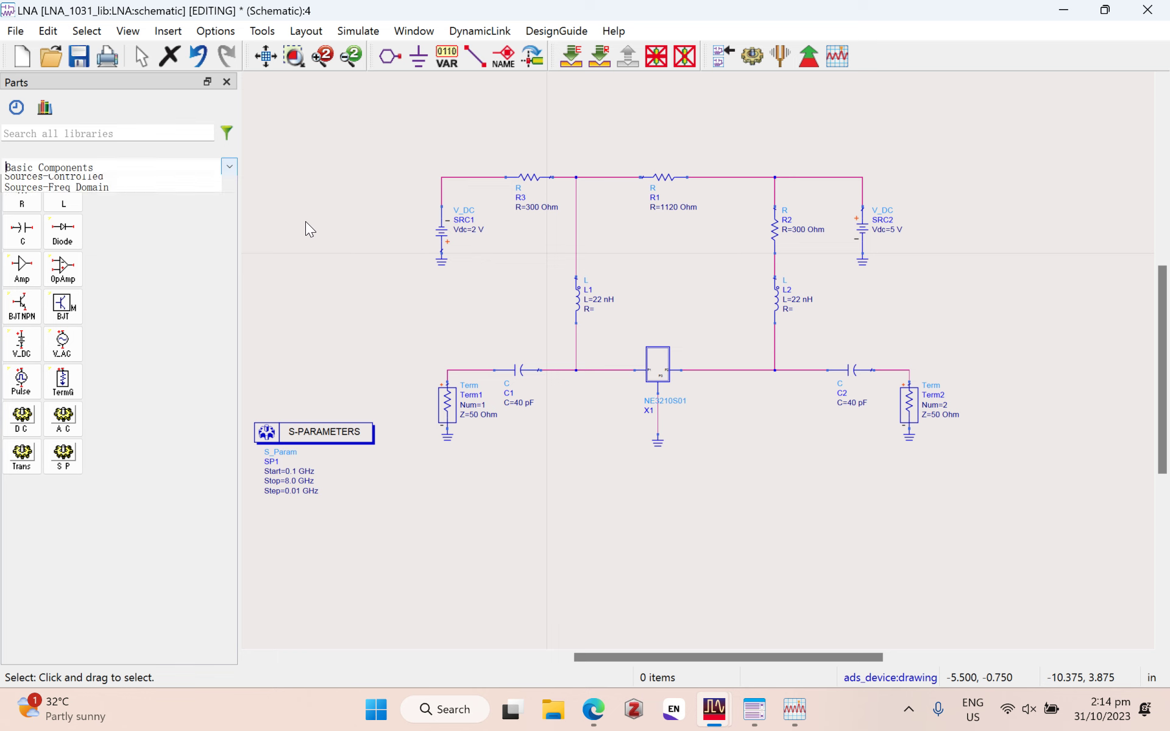
click(54, 271)
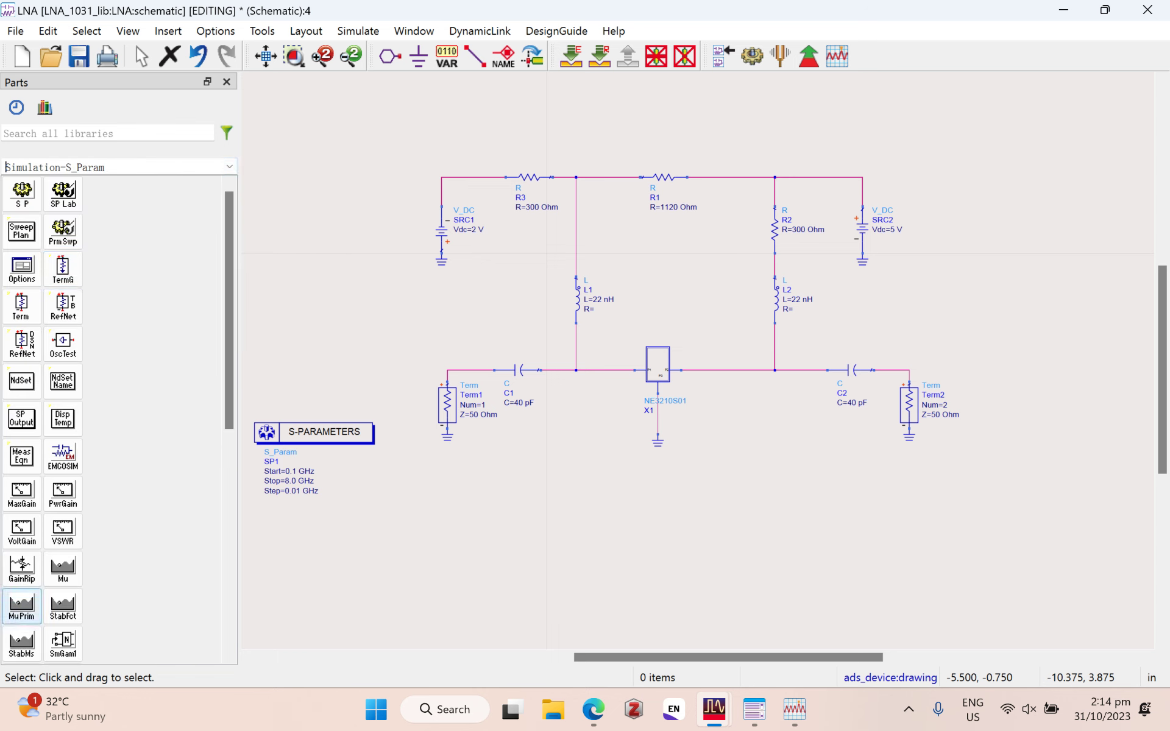
click(63, 606)
click(448, 545)
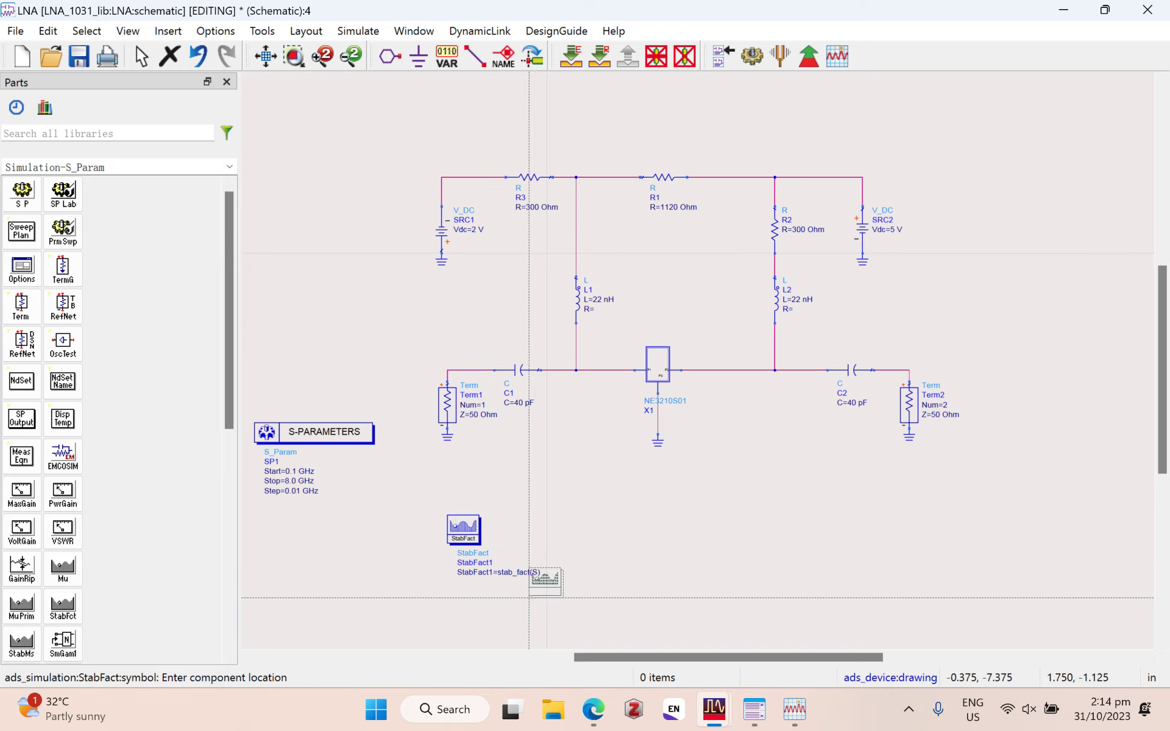
click(21, 493)
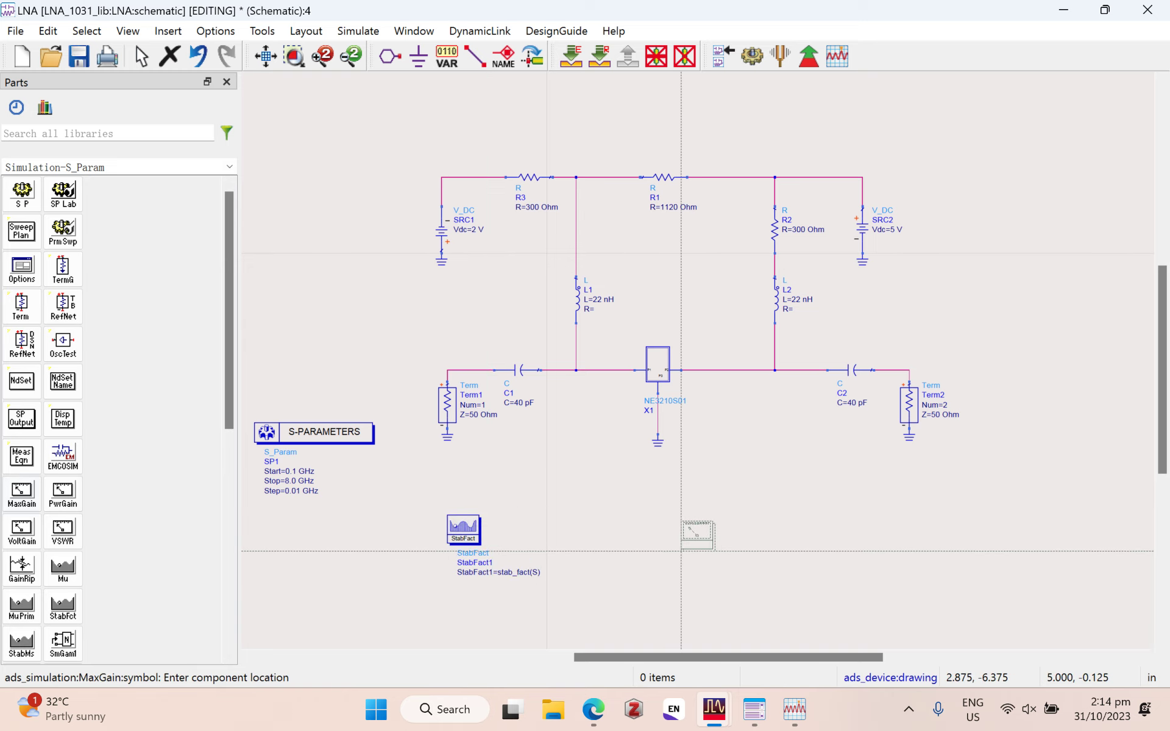
click(669, 539)
key(Escape)
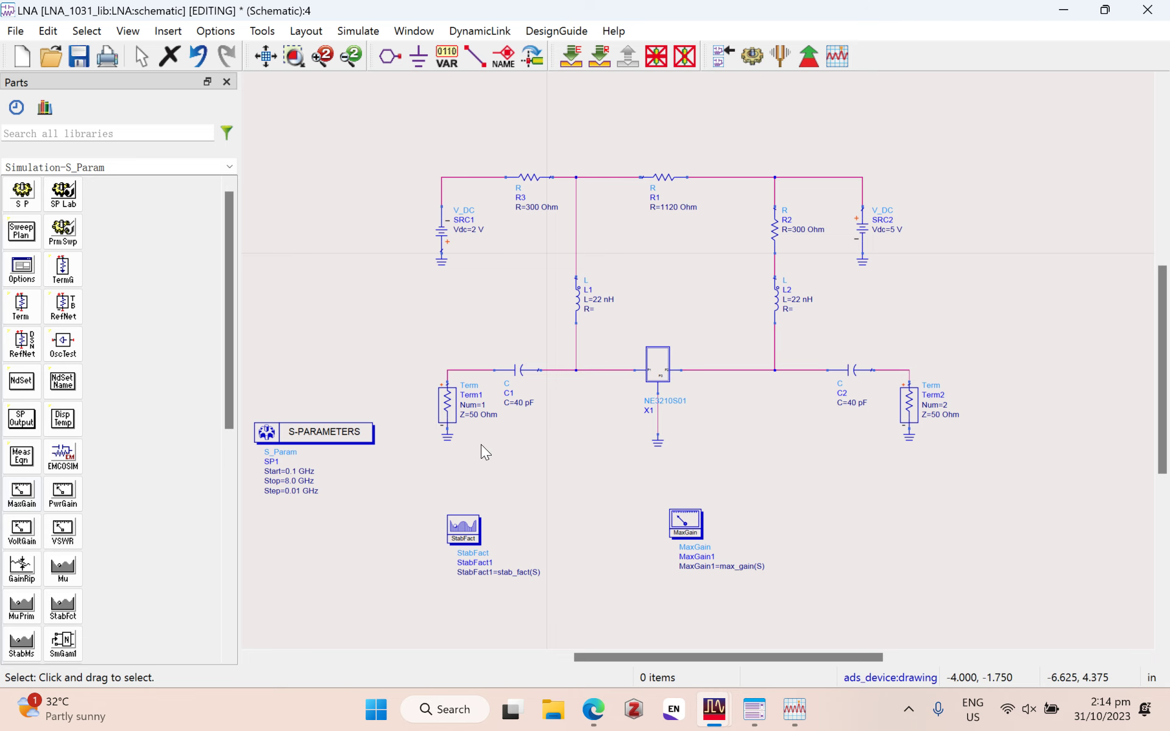
Step: Rerun the simulation and plot StabFact1 from the LNA dataset on a rectangular plot
key(F7)
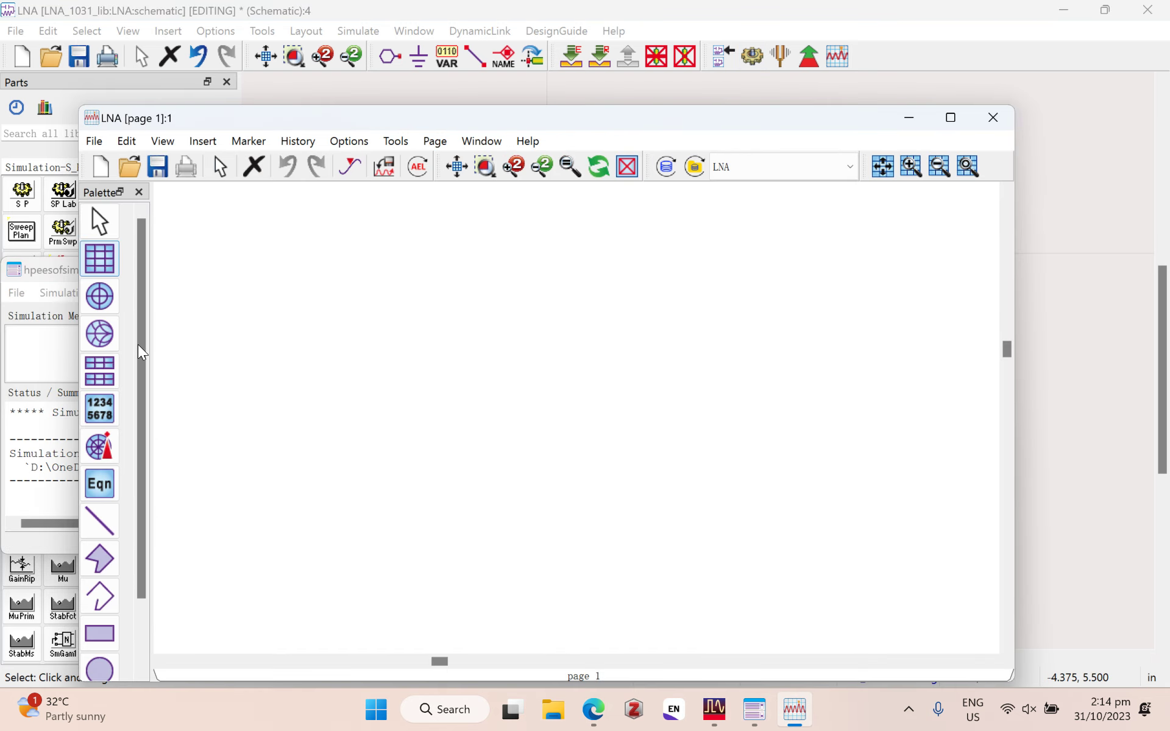
click(376, 429)
scroll(392, 426, down, 1)
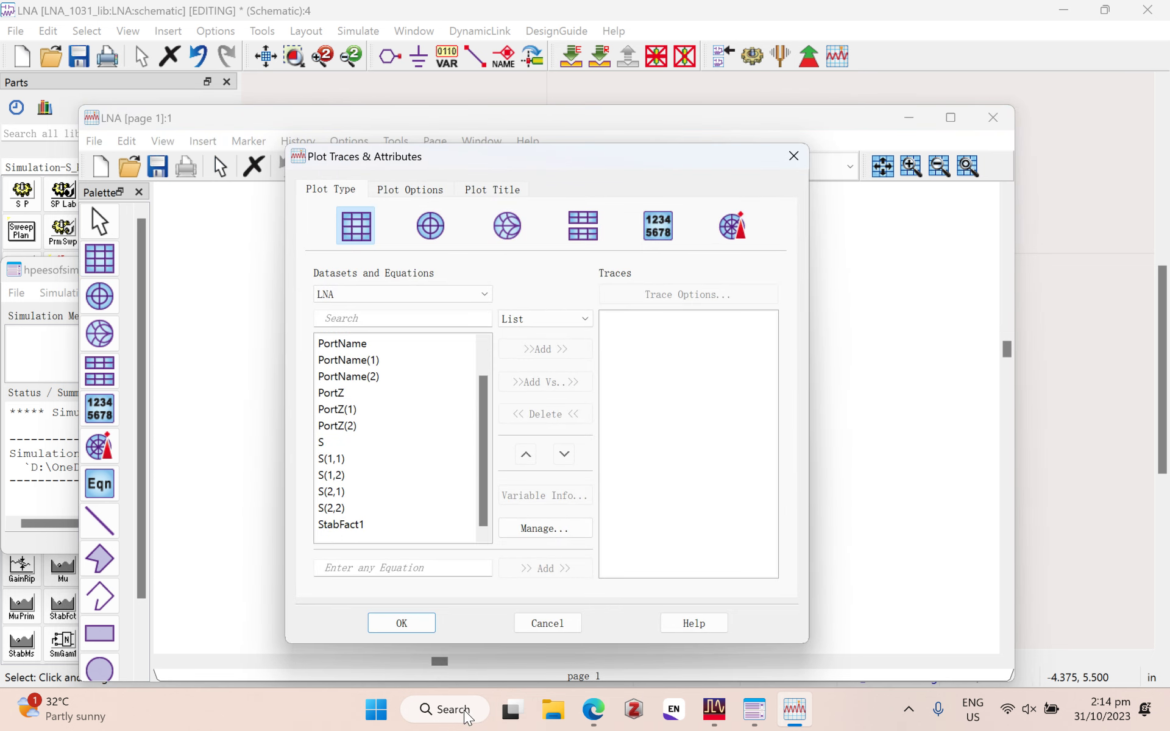
click(346, 526)
click(536, 350)
click(402, 623)
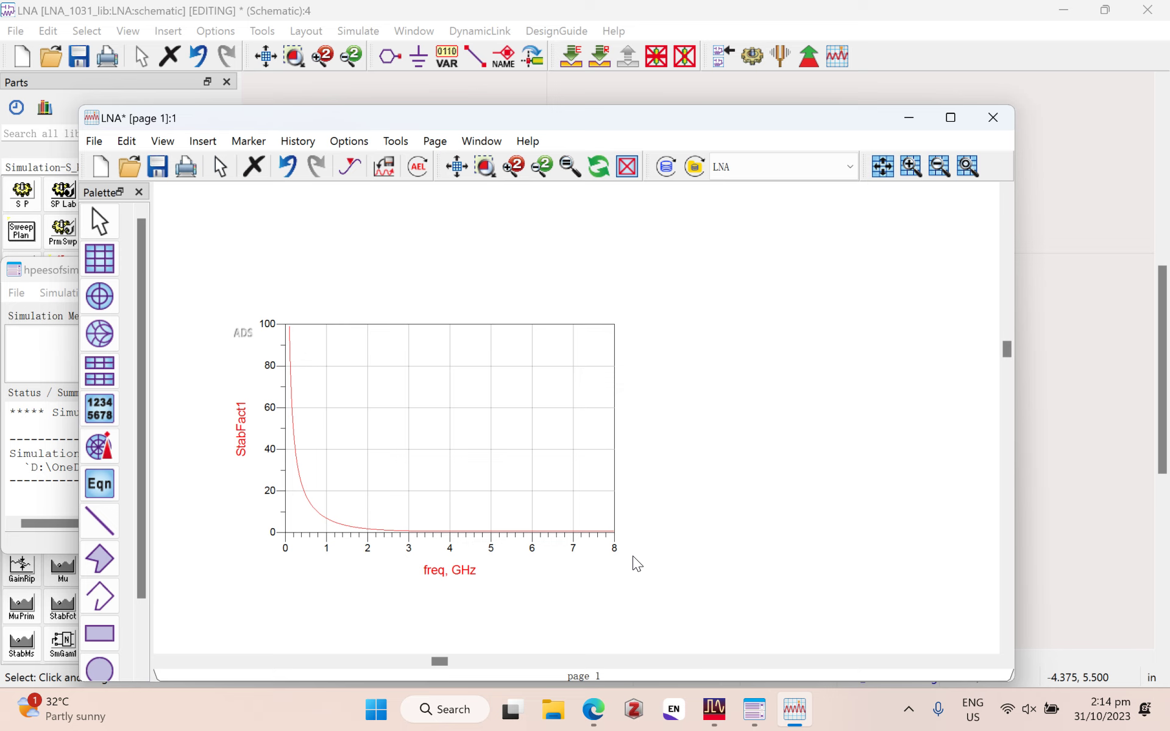
Step: Add a marker to the StabFact1 trace and set its frequency to 4 GHz
right_click(475, 444)
click(420, 256)
click(248, 141)
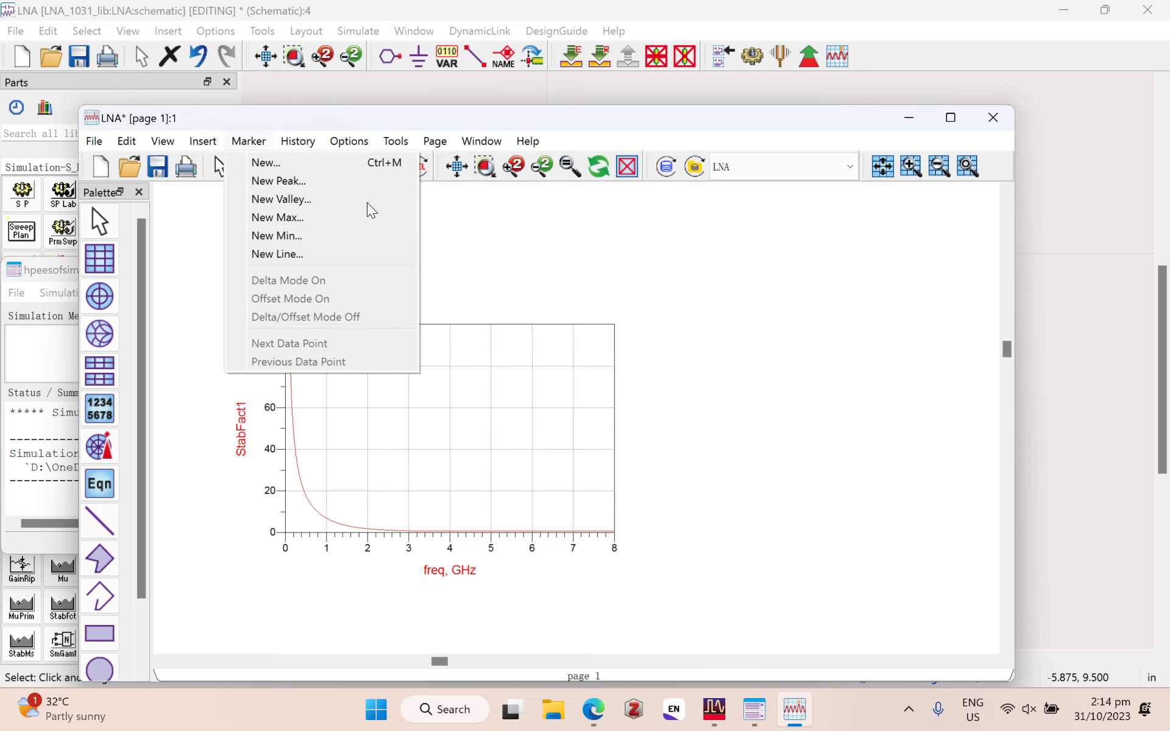
click(265, 162)
click(450, 530)
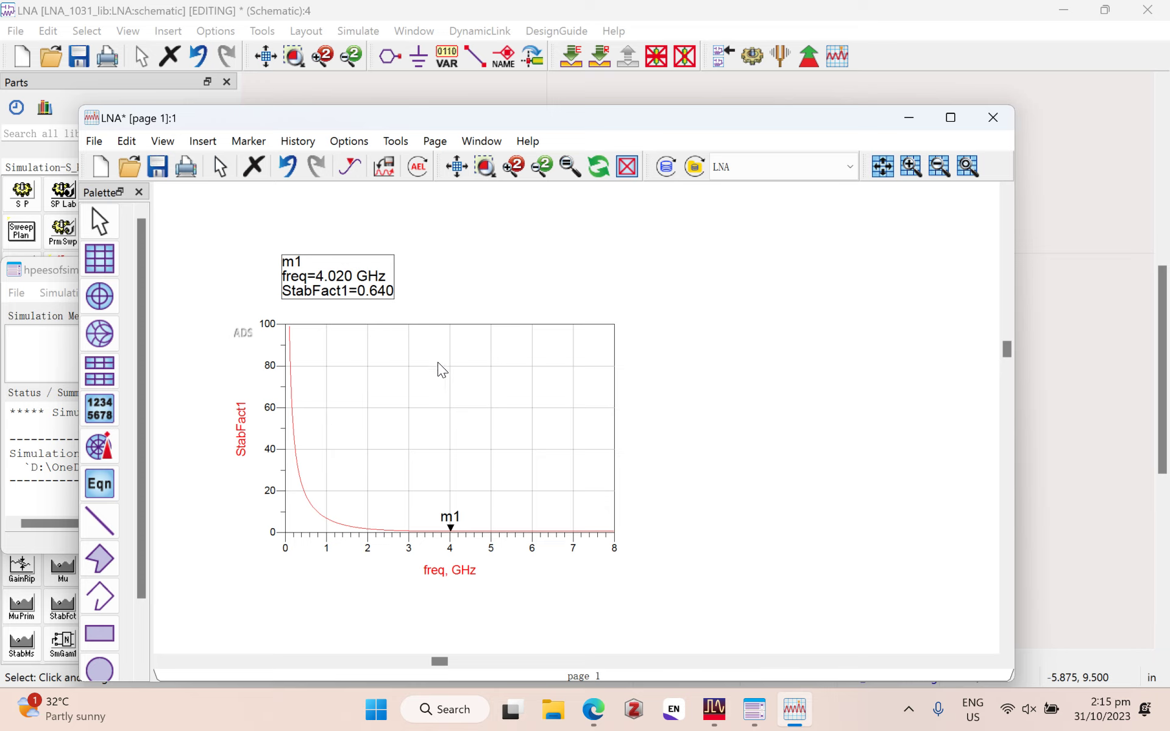
drag(352, 278, 300, 278)
text(4)
click(847, 436)
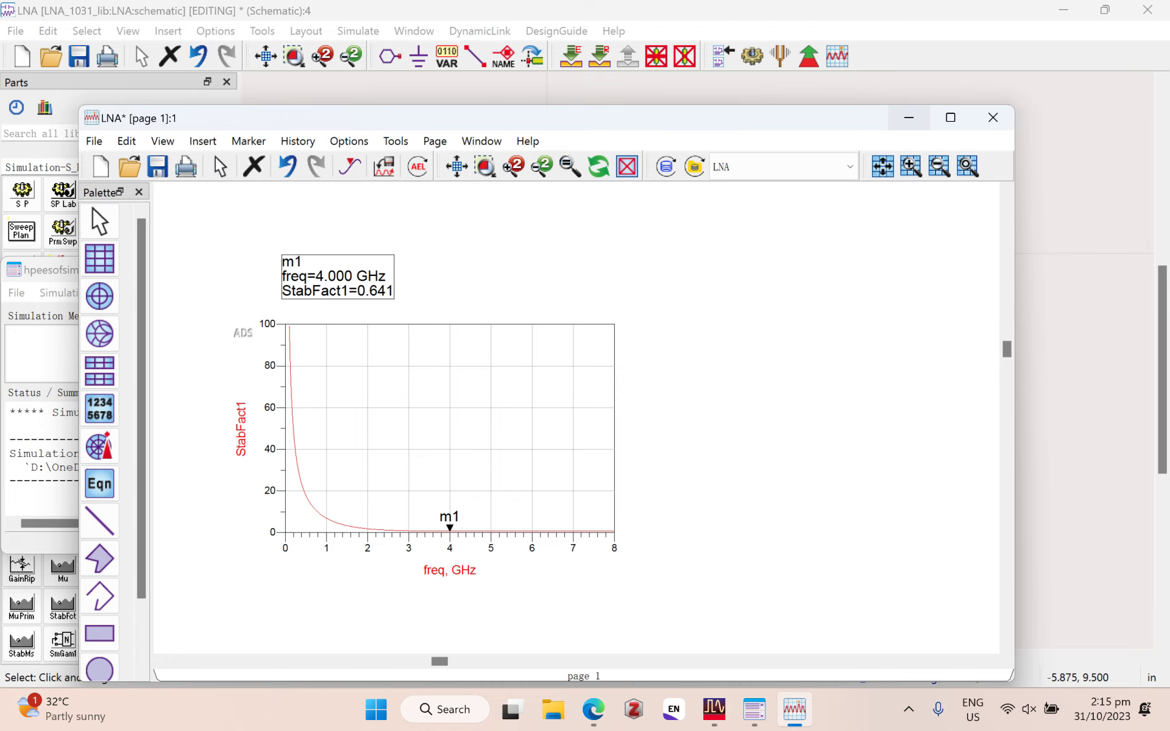
Step: Return to the schematic, move the transistor's ground symbol farther down and delete the wire joining it to the source pin
click(908, 118)
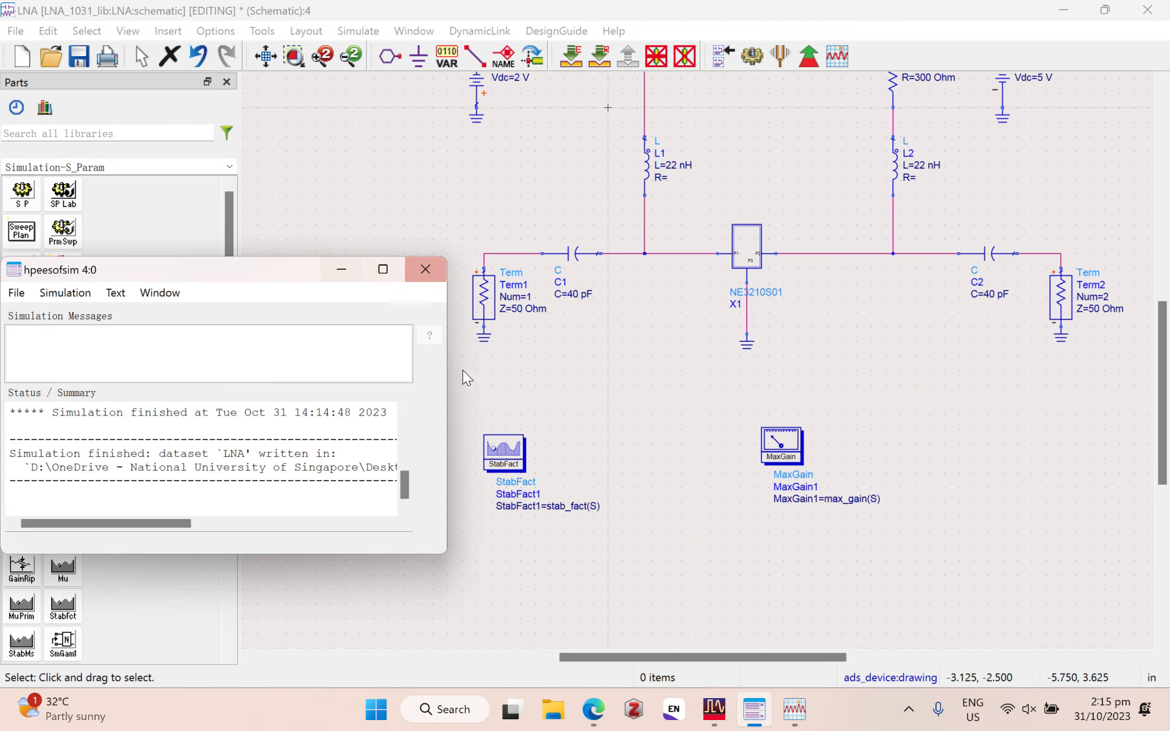
click(341, 269)
scroll(690, 365, up, 4)
drag(833, 303, 832, 464)
click(832, 309)
key(Delete)
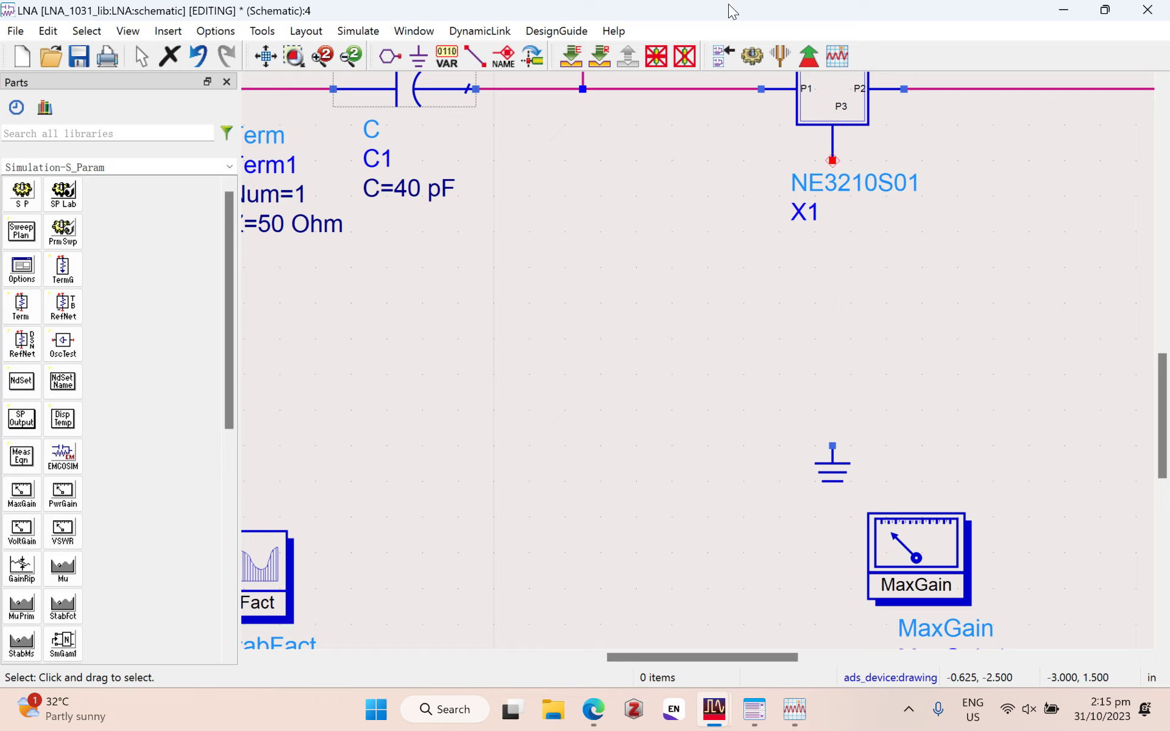
Step: Place two vertical inductors from the Basic Components below the transistor and move the ground symbol to the lower end of the left one
right_click(235, 171)
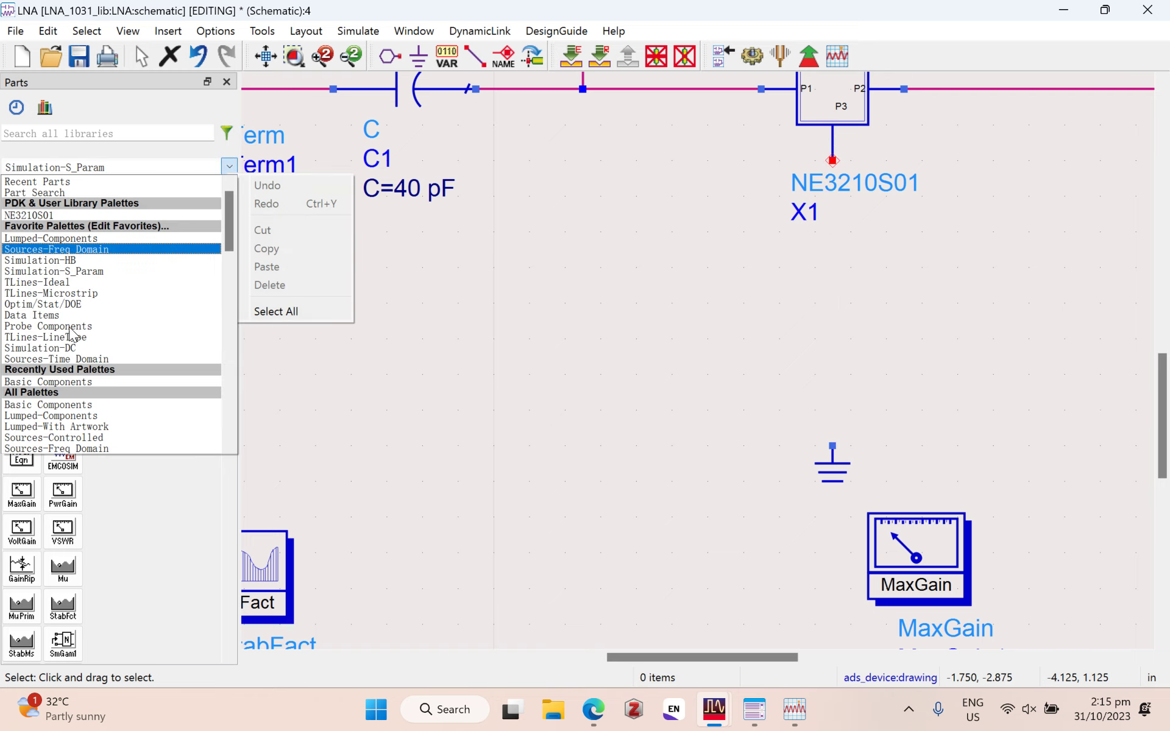
click(48, 381)
click(62, 195)
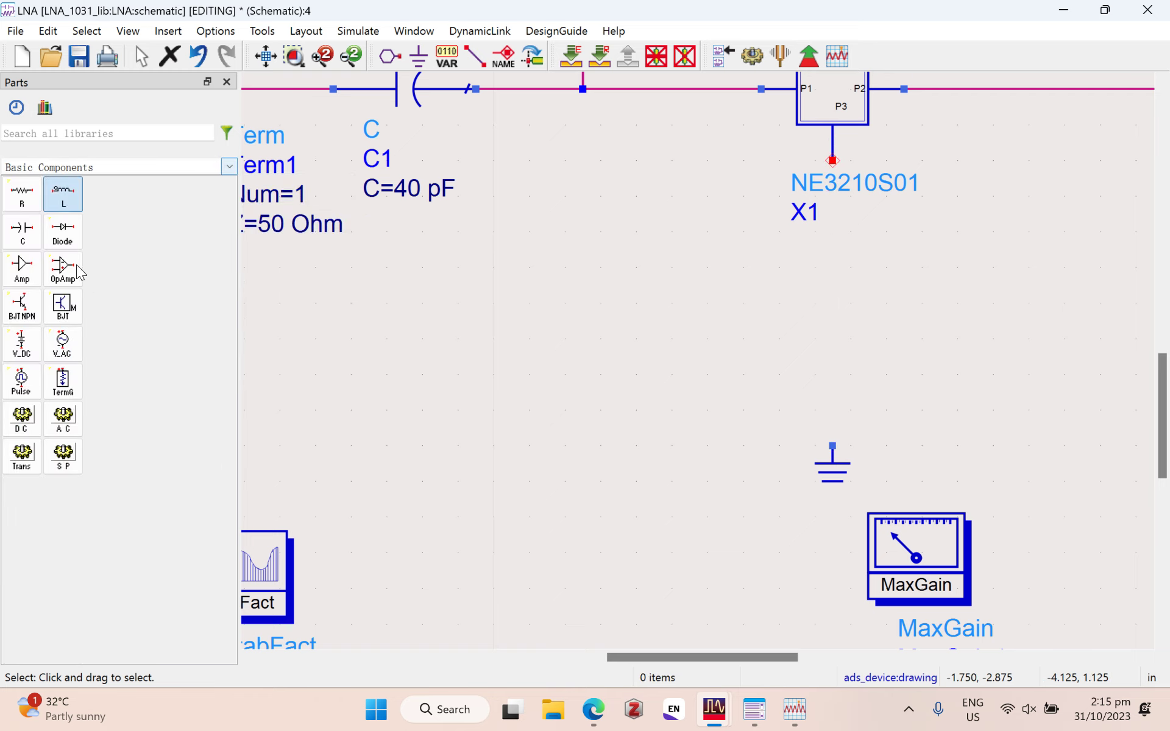
key(ctrl+r)
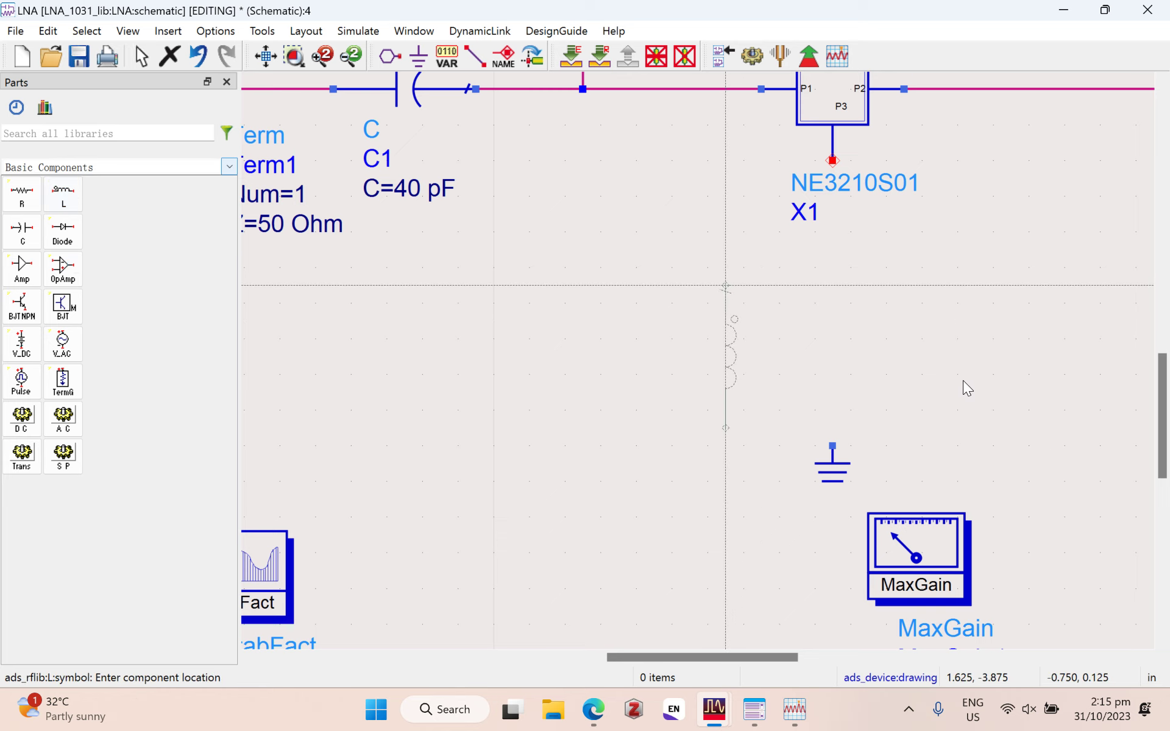
click(962, 380)
click(975, 285)
key(Escape)
drag(835, 476, 728, 466)
click(756, 497)
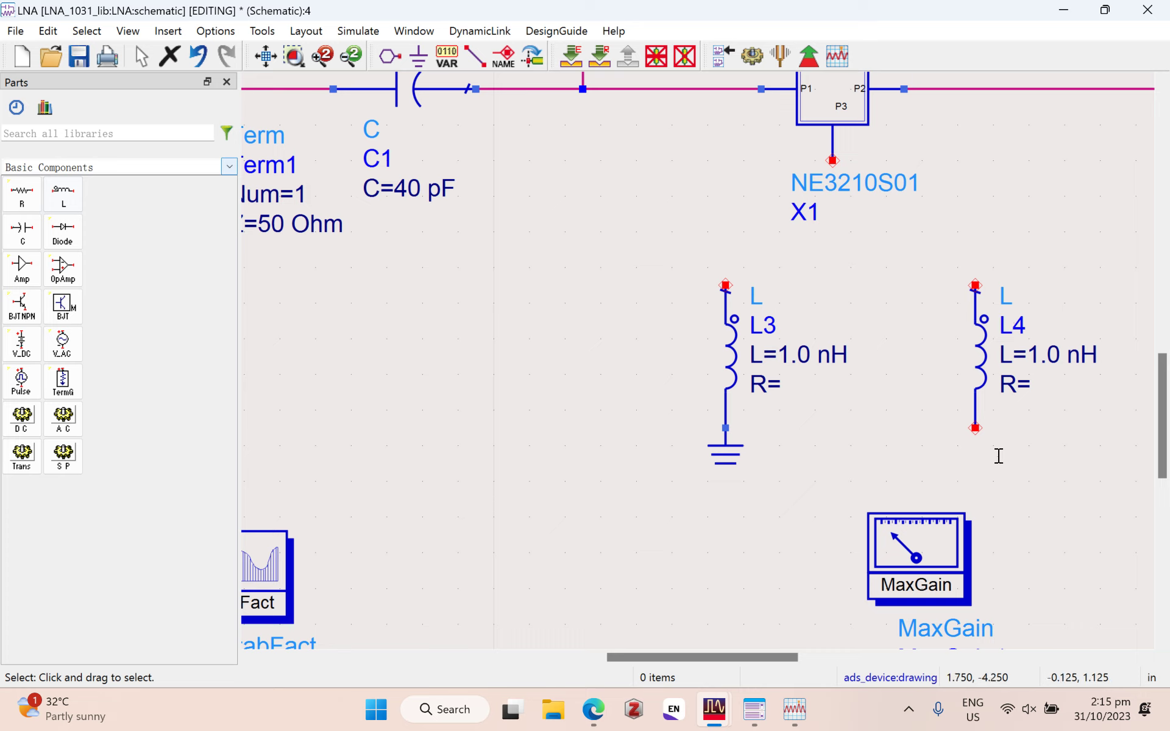
Step: Set the inductance of both new inductors, L3 and L4, to 1.8 nH
click(792, 356)
text(1.8)
click(1043, 356)
text(1.8)
key(Escape)
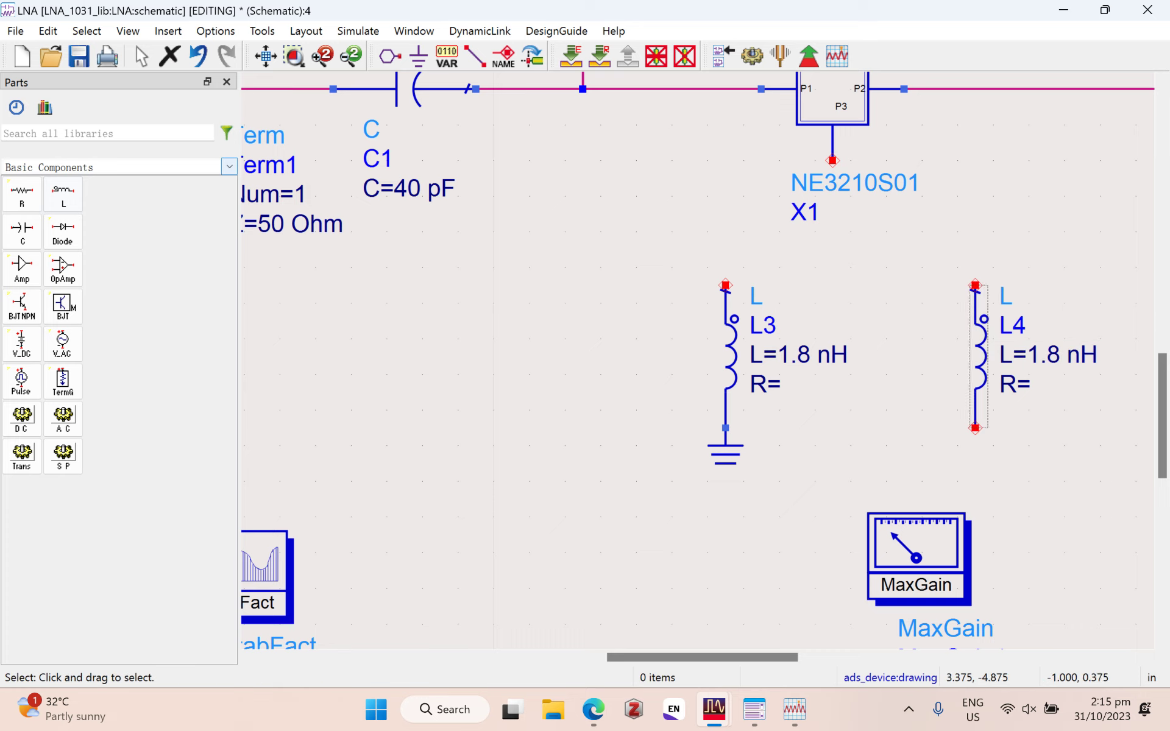
Step: Add a ground symbol to the lower end of inductor L4
click(418, 57)
click(975, 445)
key(Escape)
Step: Wire the upper ends of inductors L3 and L4 to the transistor's source pin P3
key(ctrl+w)
click(725, 285)
click(833, 161)
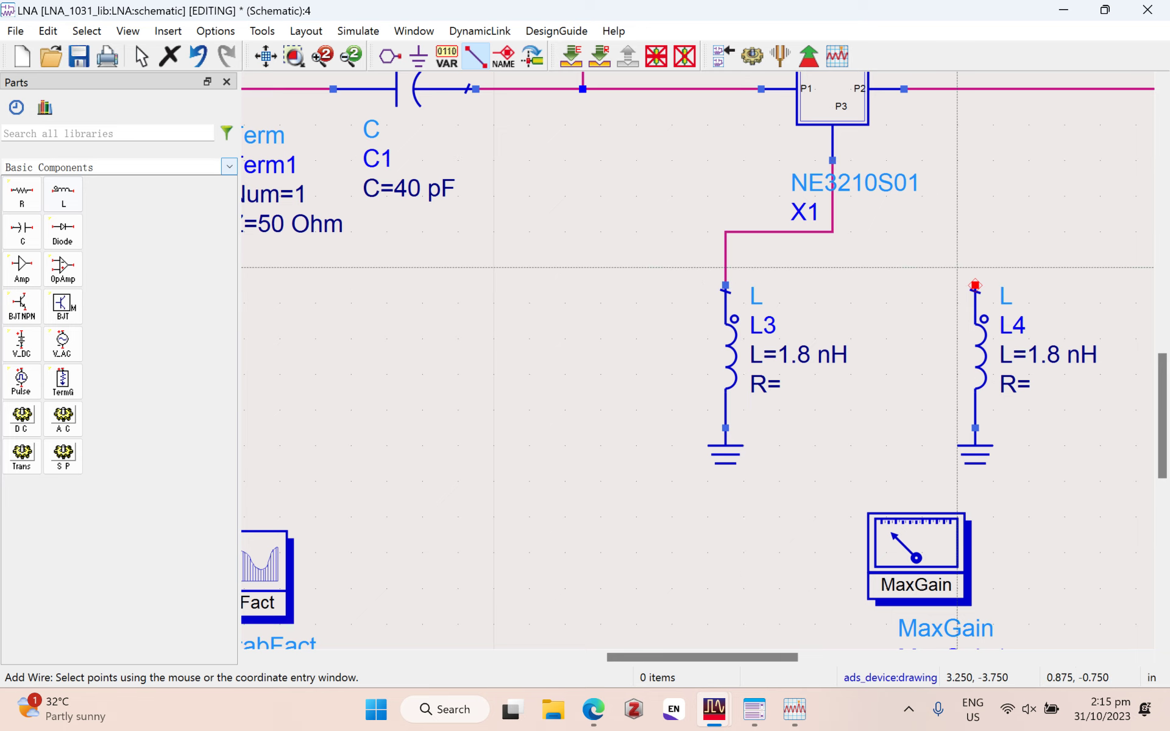
click(974, 286)
click(832, 231)
key(Escape)
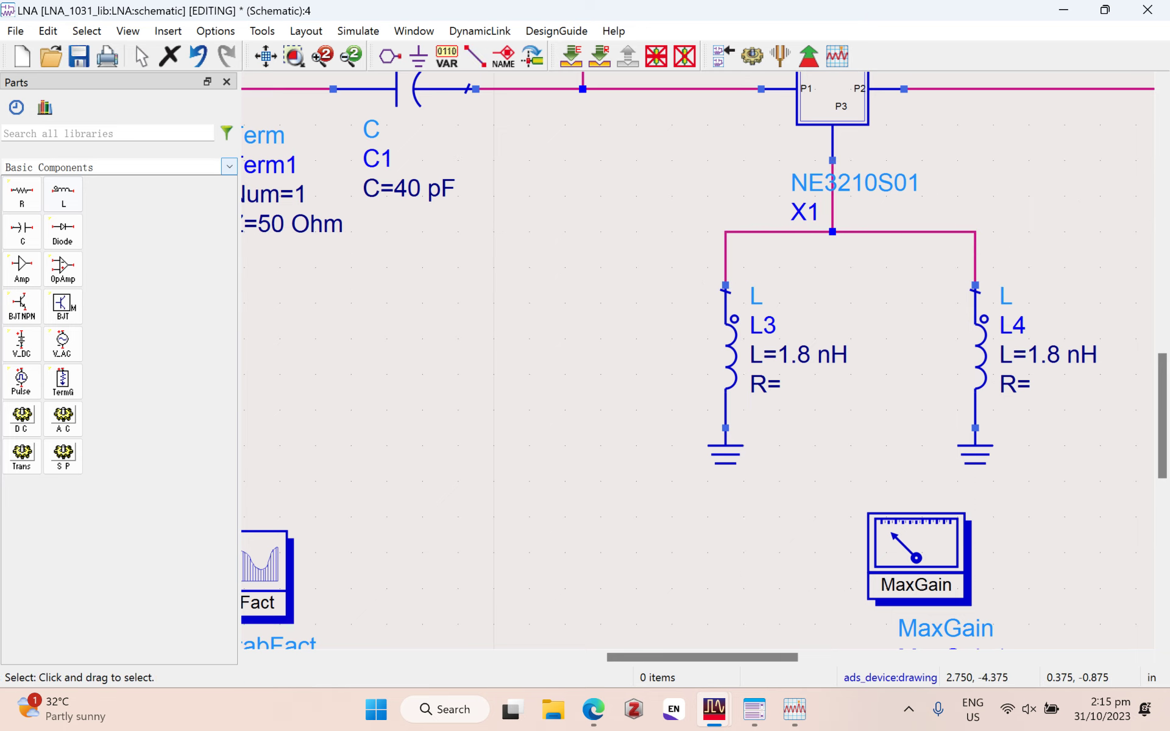
Step: Rerun the simulation and plot MaxGain1 from the LNA dataset on a rectangular plot beside the StabFact1 plot
scroll(885, 356, down, 2)
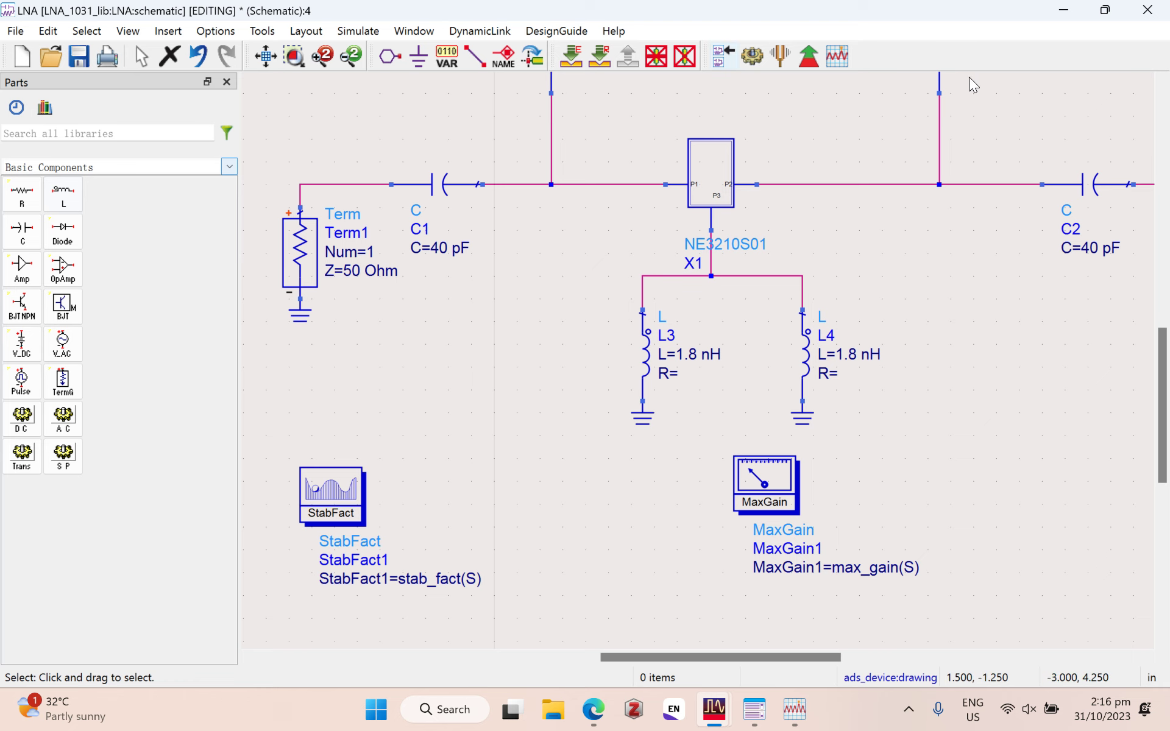
key(F7)
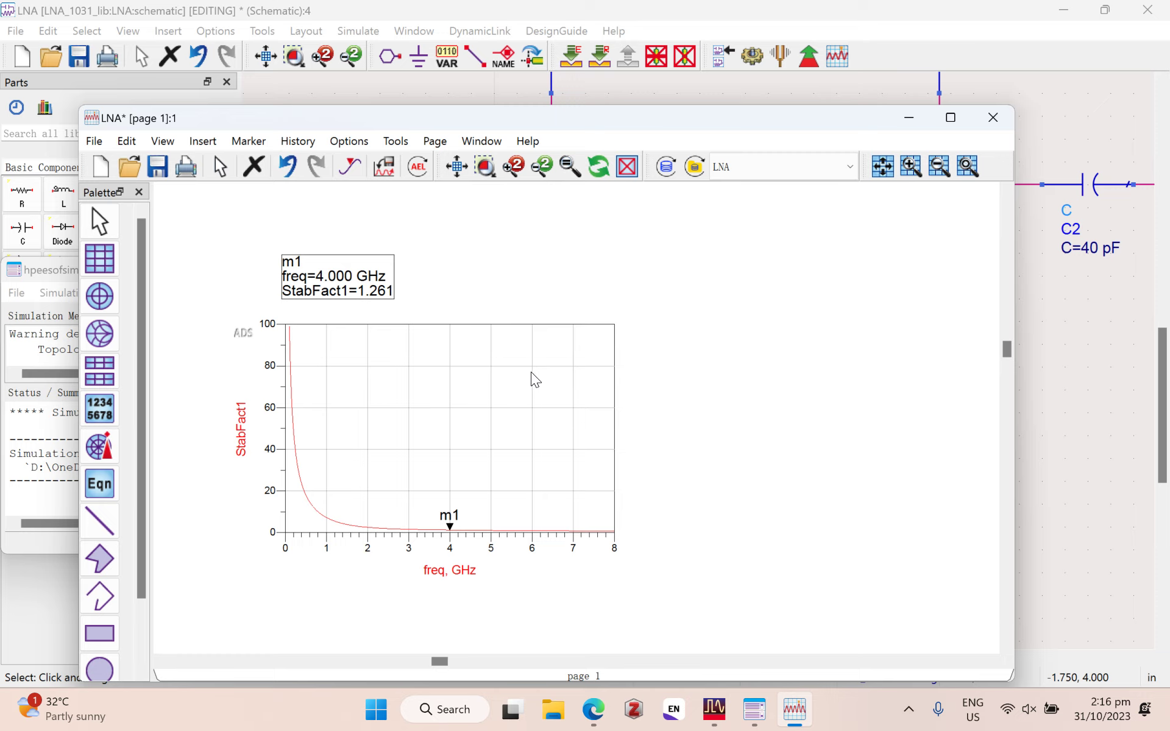
click(99, 259)
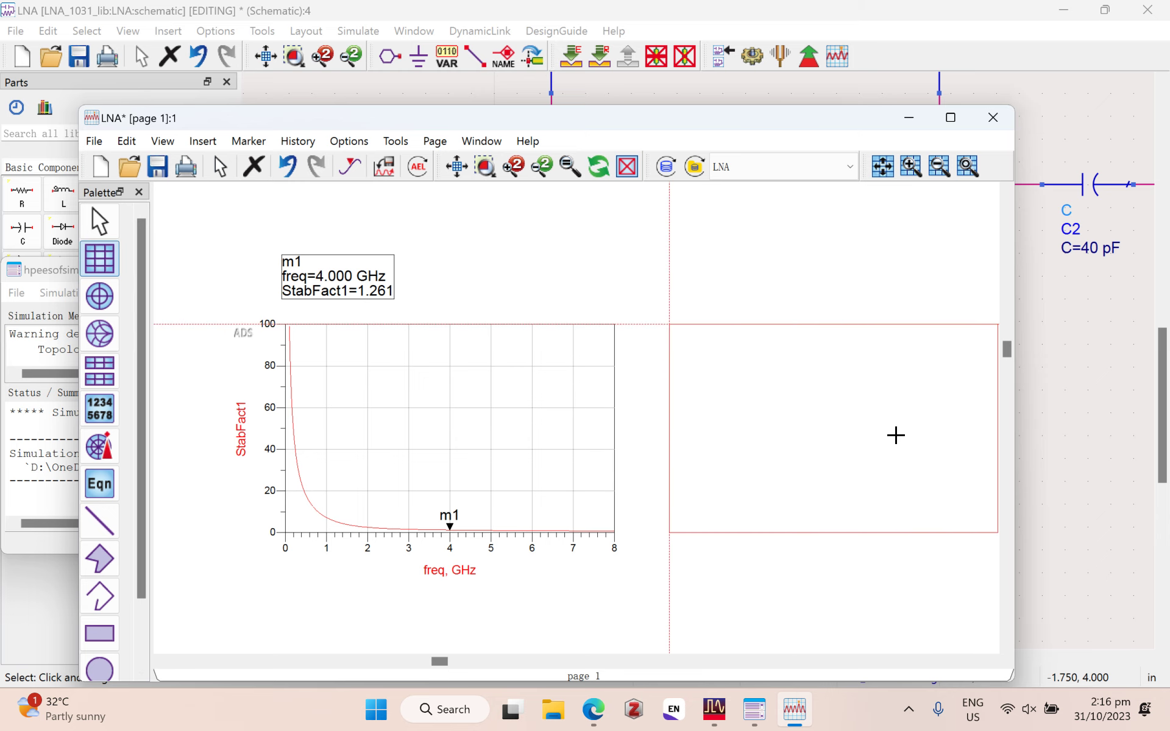
right_click(894, 443)
click(133, 366)
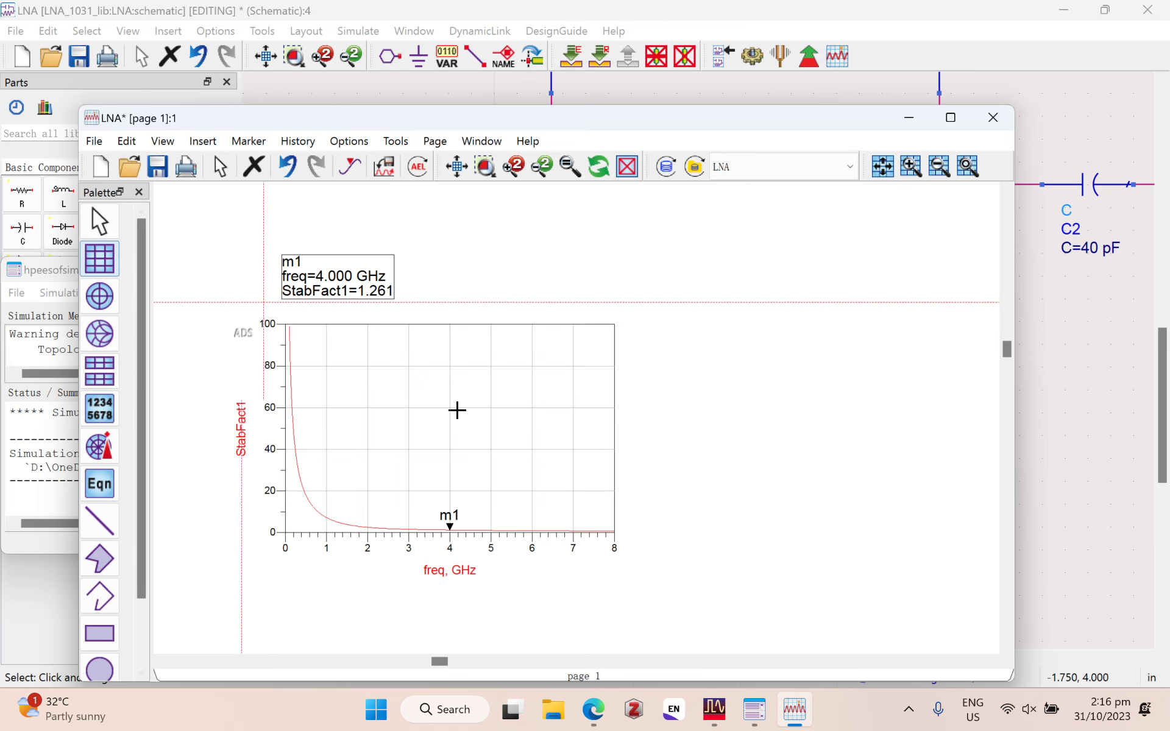
click(946, 434)
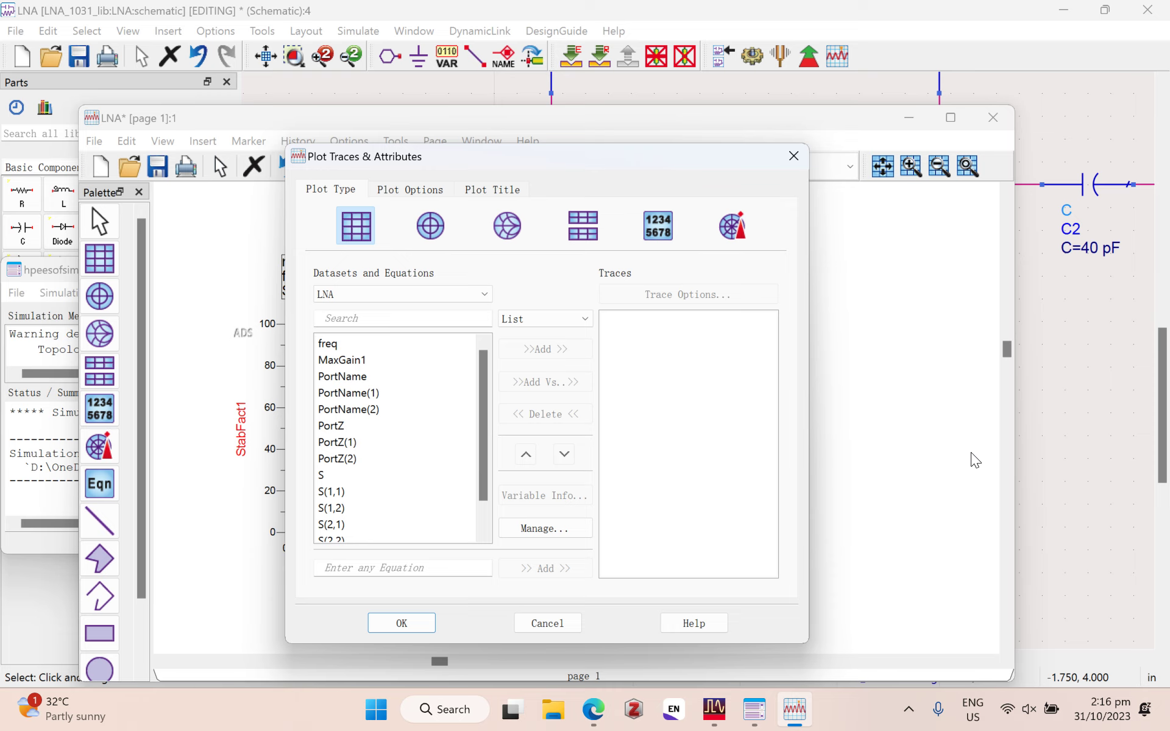
click(402, 360)
click(545, 349)
click(401, 622)
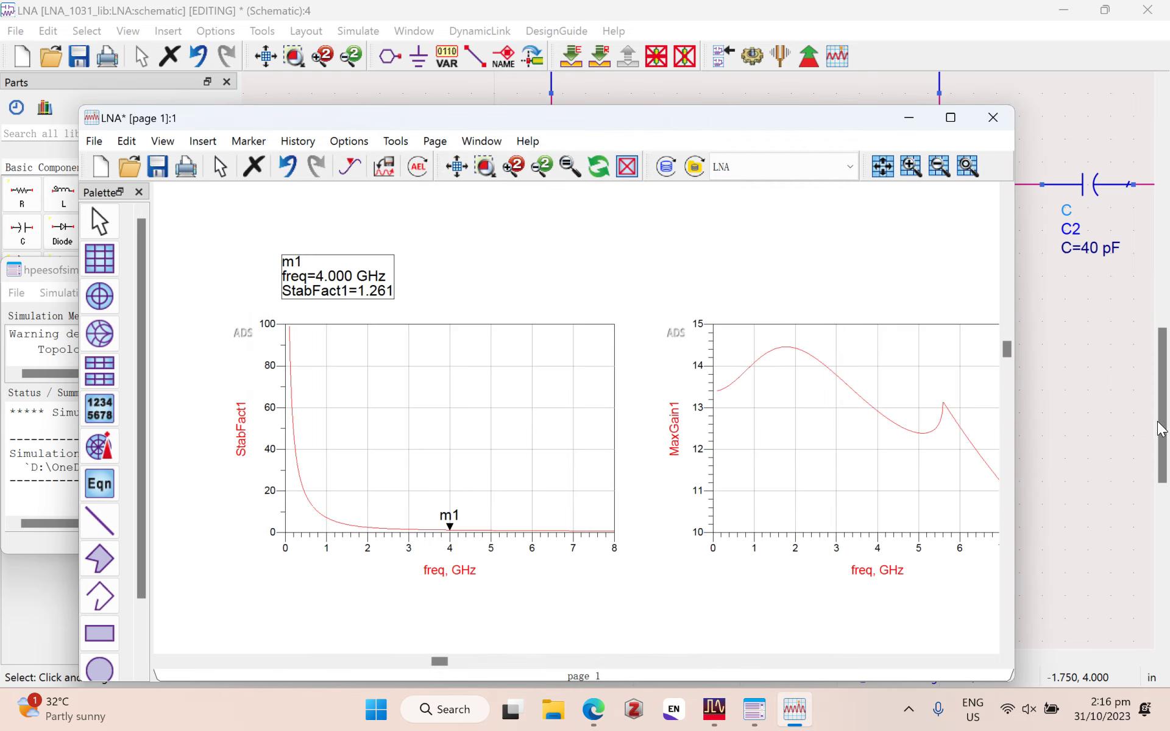
Step: Add a marker to the MaxGain1 trace close to 4 GHz
right_click(860, 287)
click(823, 278)
right_click(851, 302)
click(240, 139)
click(267, 162)
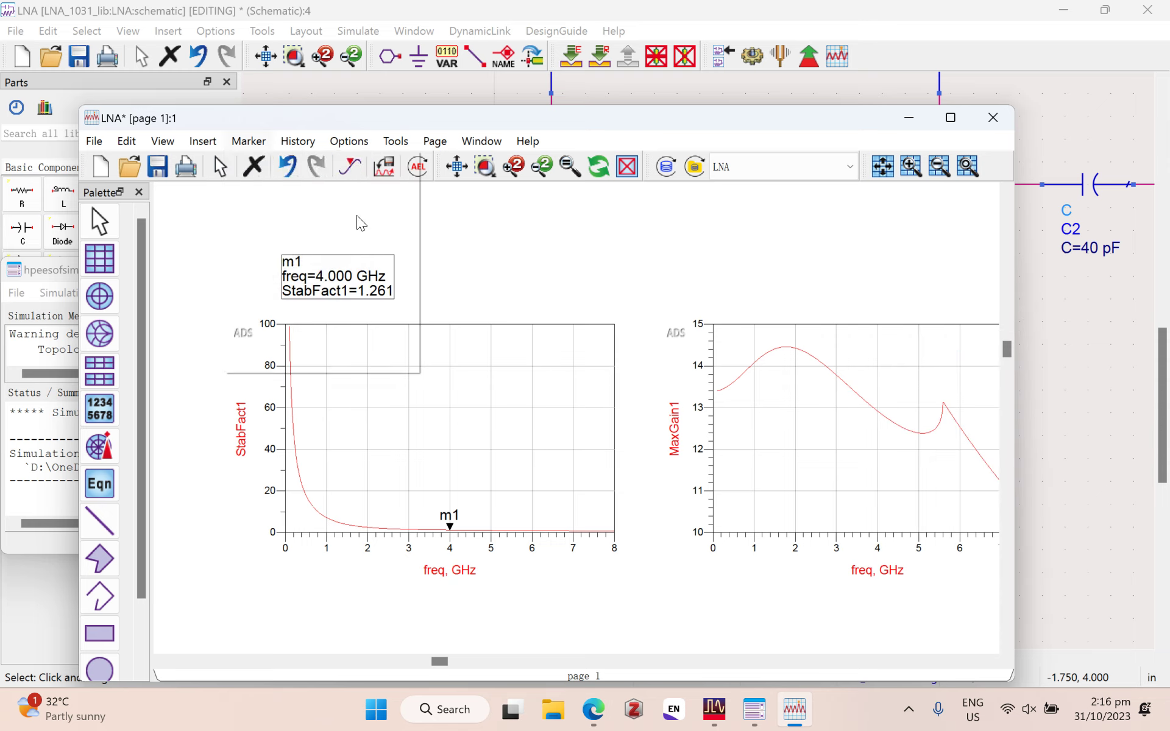
click(875, 405)
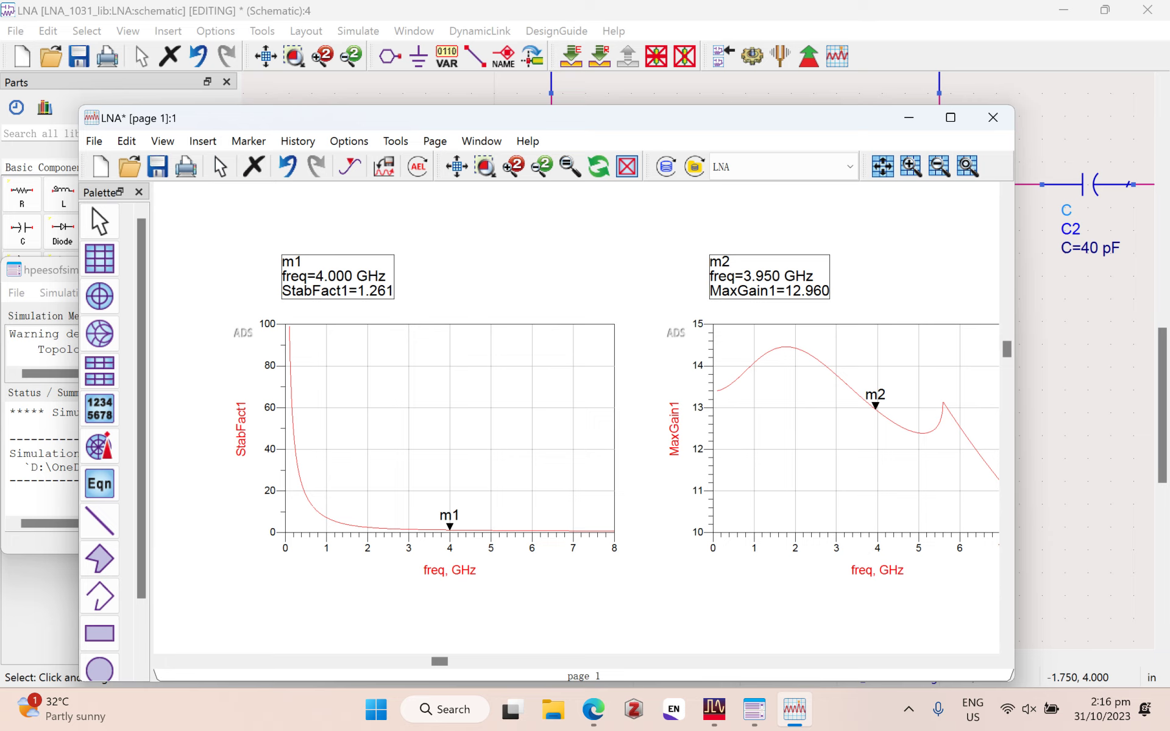
Step: Set the frequency of the MaxGain1 marker to 4 GHz
click(779, 278)
double_click(779, 279)
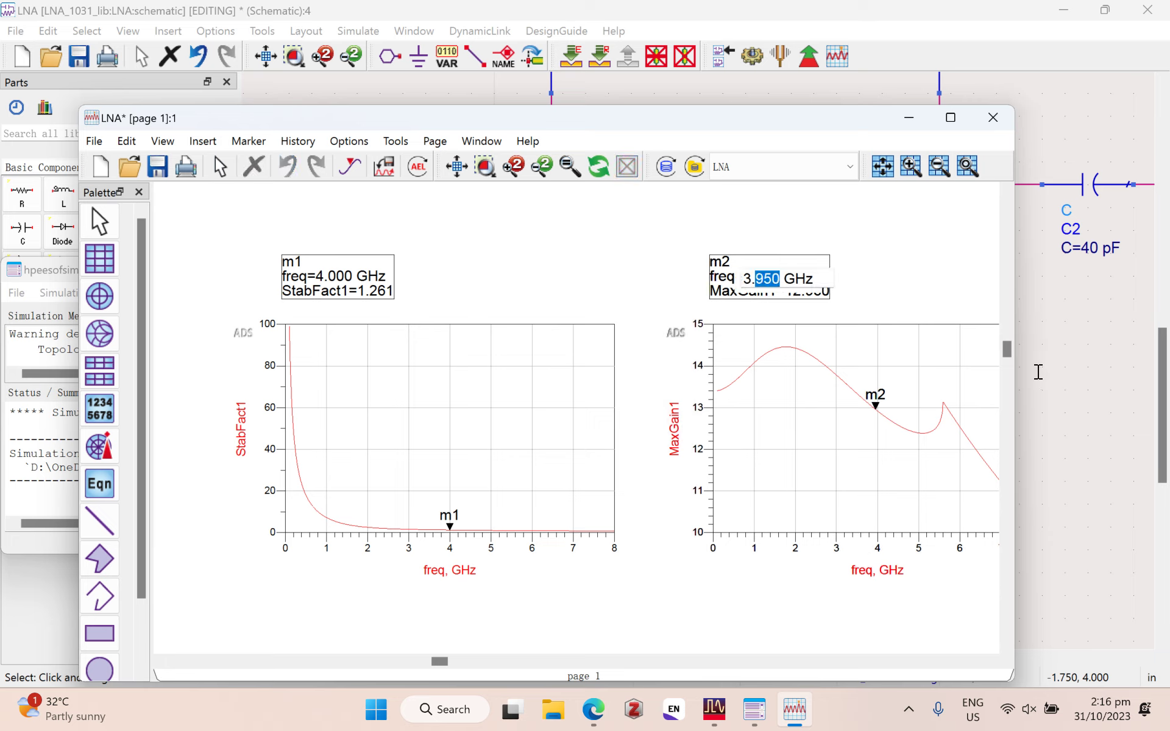
key(BackSpace)
key(BackSpace)
key(BackSpace)
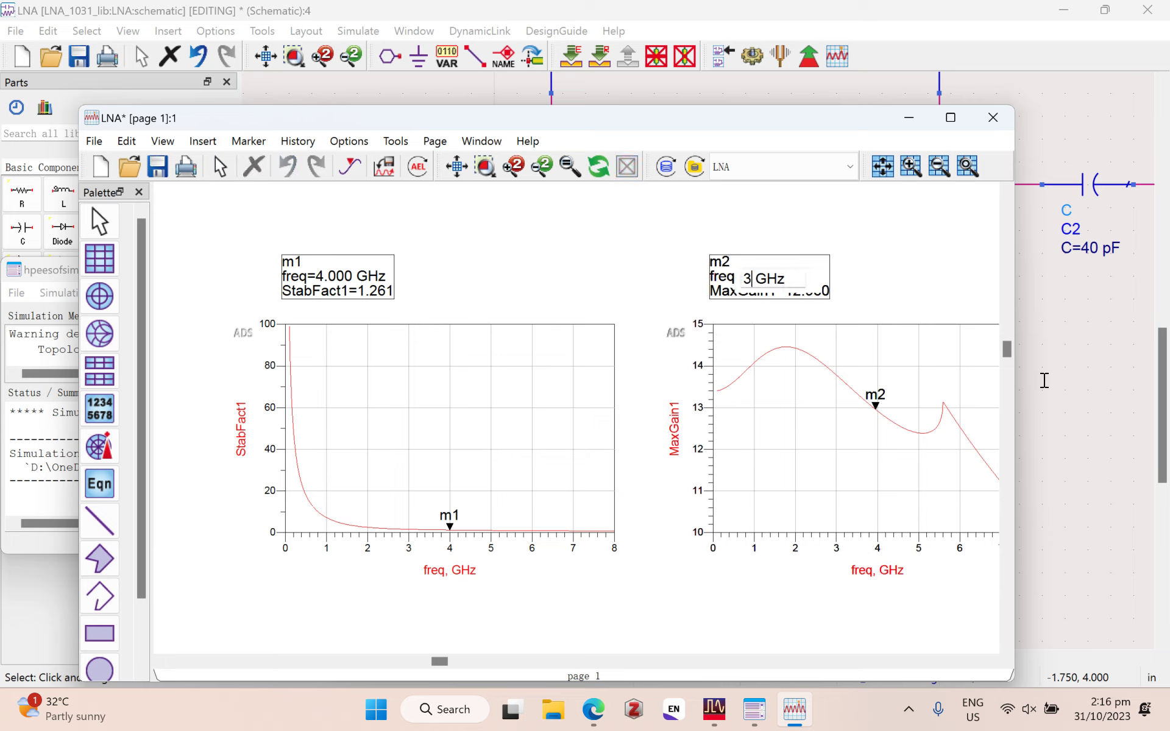
text(4)
key(Return)
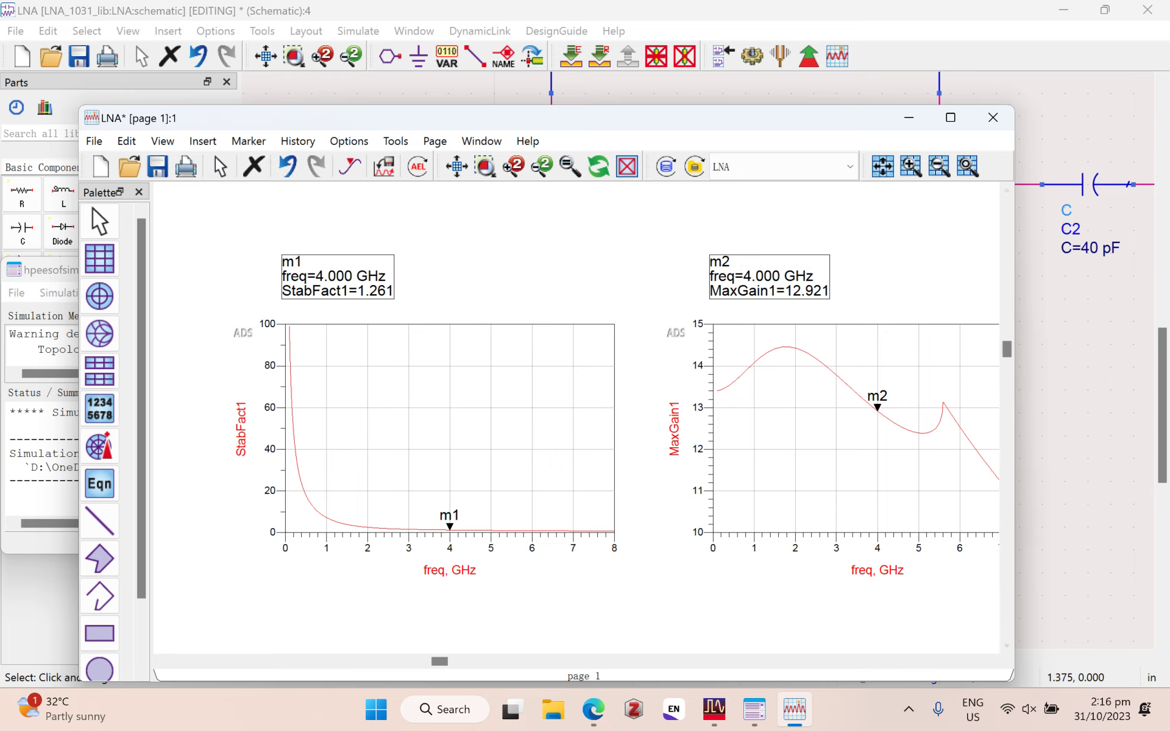
drag(439, 661, 453, 661)
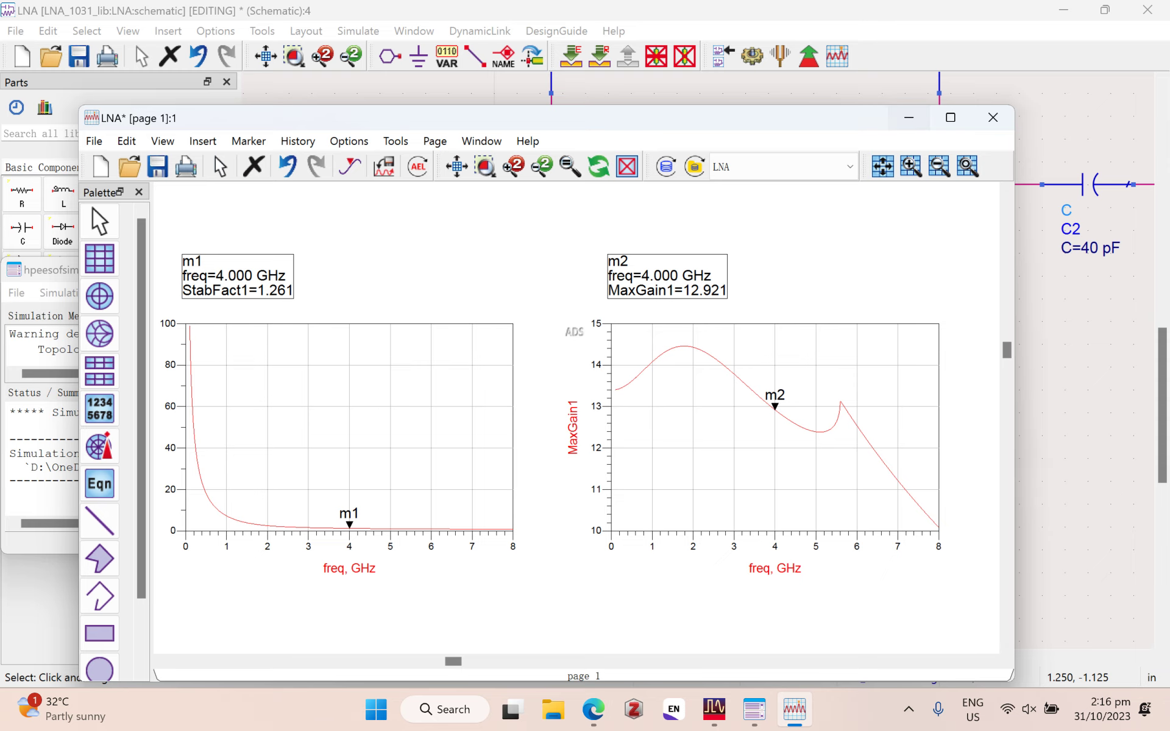
Step: Return to the schematic and move the StabFact and MaxGain measurements farther left, beneath the S-parameter controller and Term1
click(909, 117)
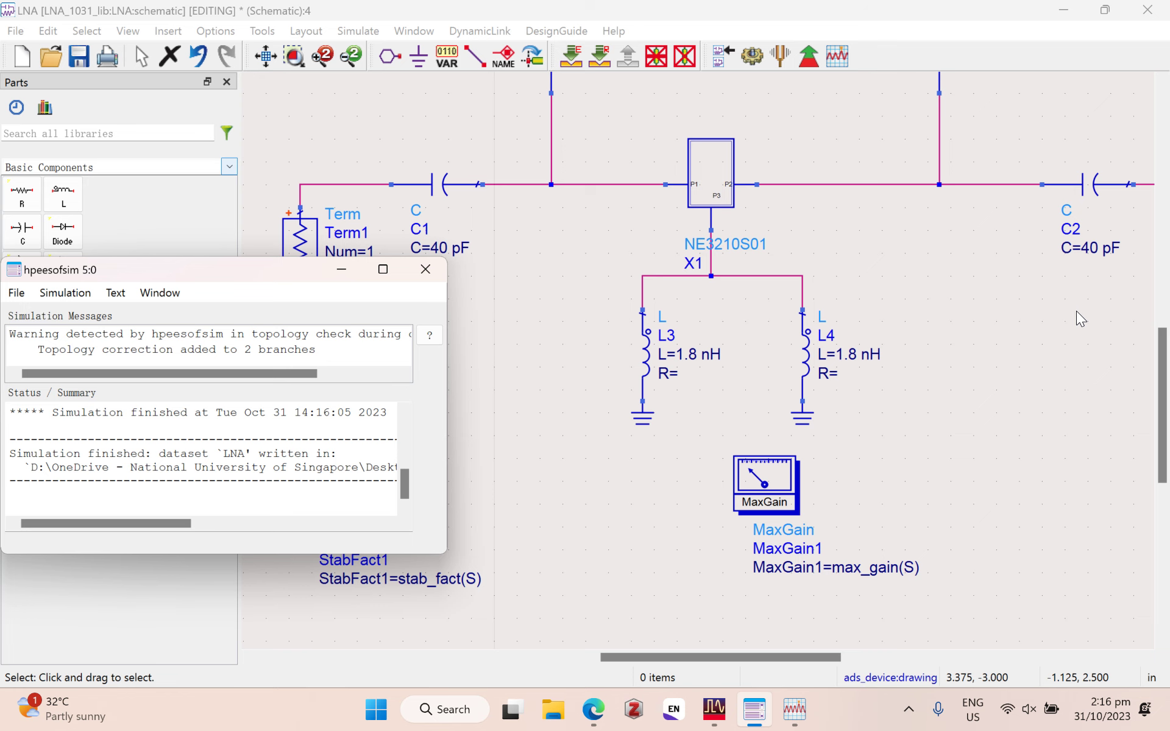
click(341, 268)
scroll(1037, 454, down, 3)
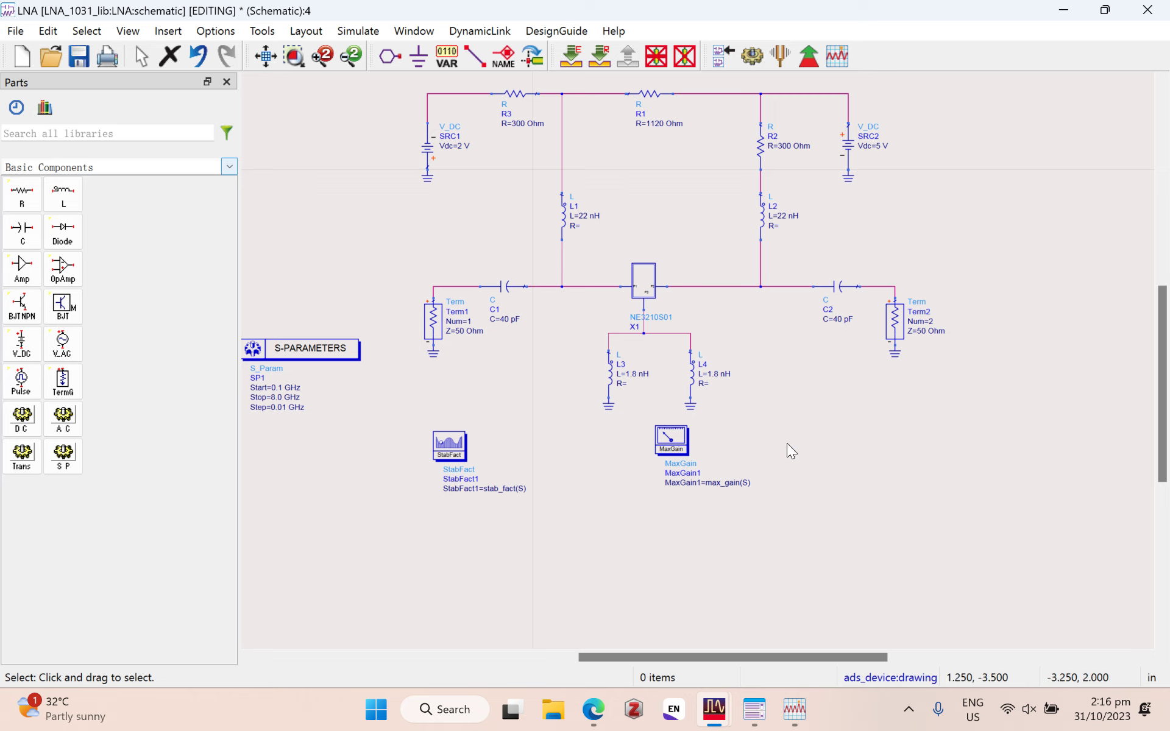
click(229, 166)
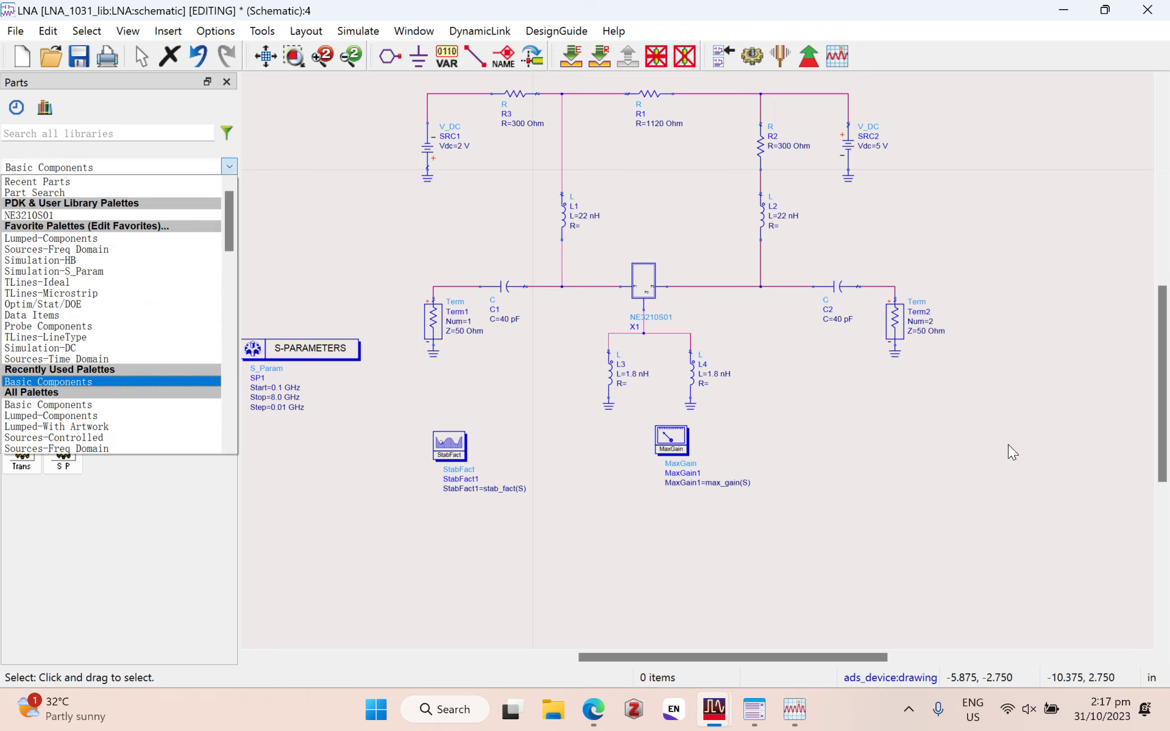
click(662, 439)
mouse_move(667, 440)
mouse_down()
mouse_move(405, 446)
mouse_move(526, 445)
mouse_up()
drag(451, 450, 333, 450)
drag(544, 439, 468, 451)
click(720, 602)
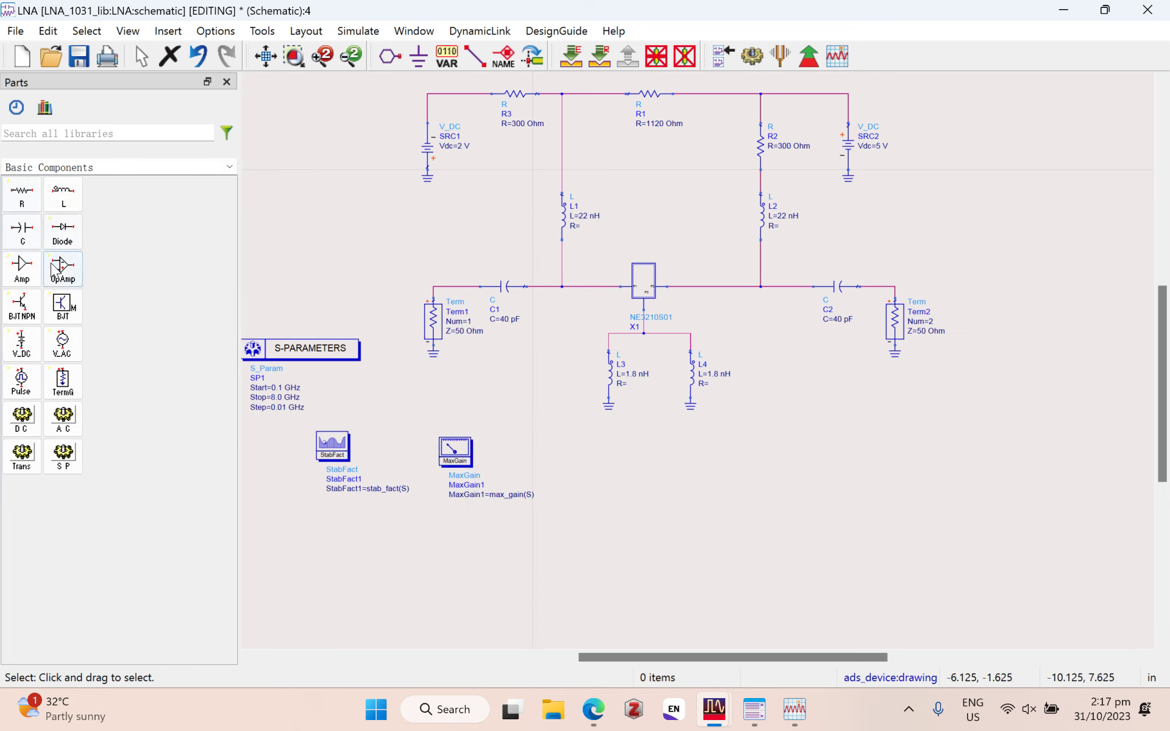
Step: Place an MSUB substrate from the TLines-Microstrip parts below Term2, choosing Standard ADS Layers, 0.0001 millimeter layout resolution as the library technology
click(229, 167)
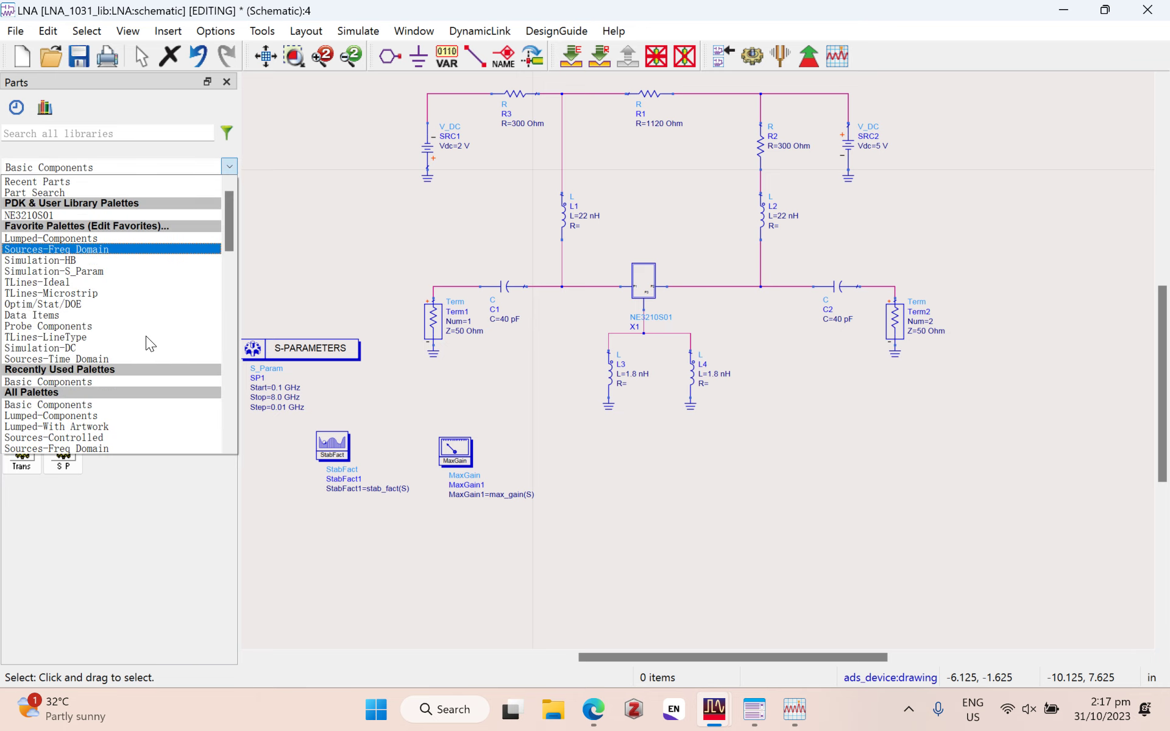
click(127, 393)
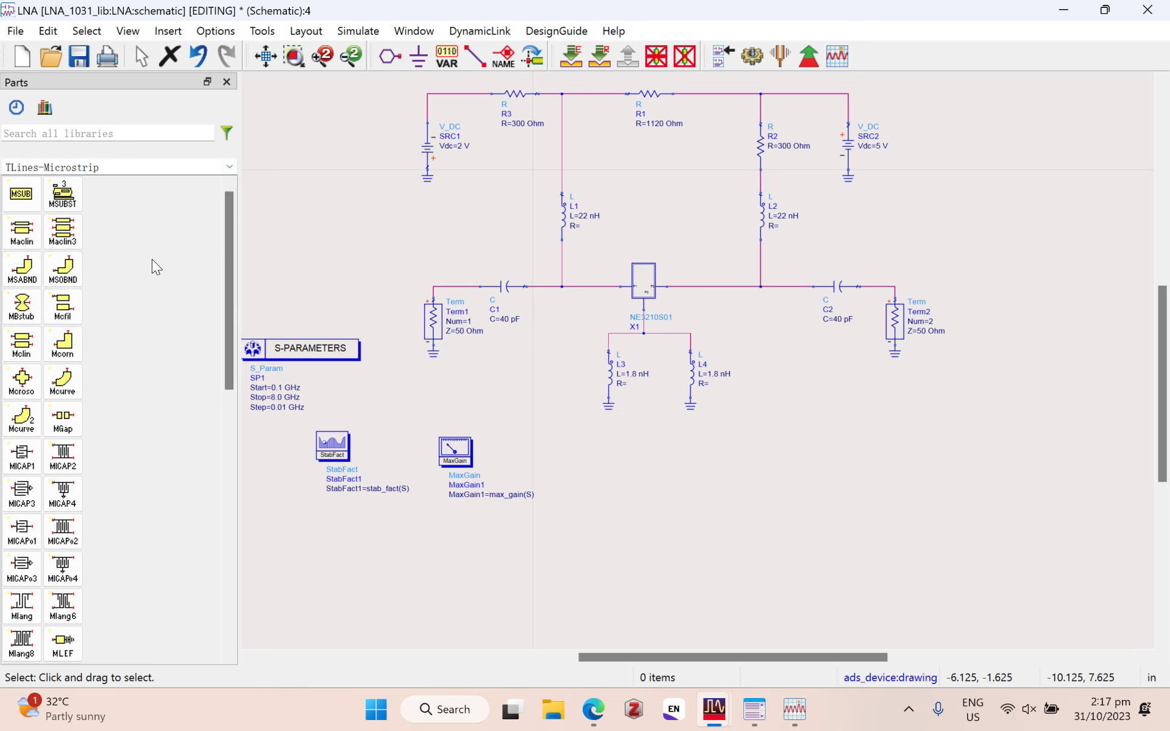
click(21, 194)
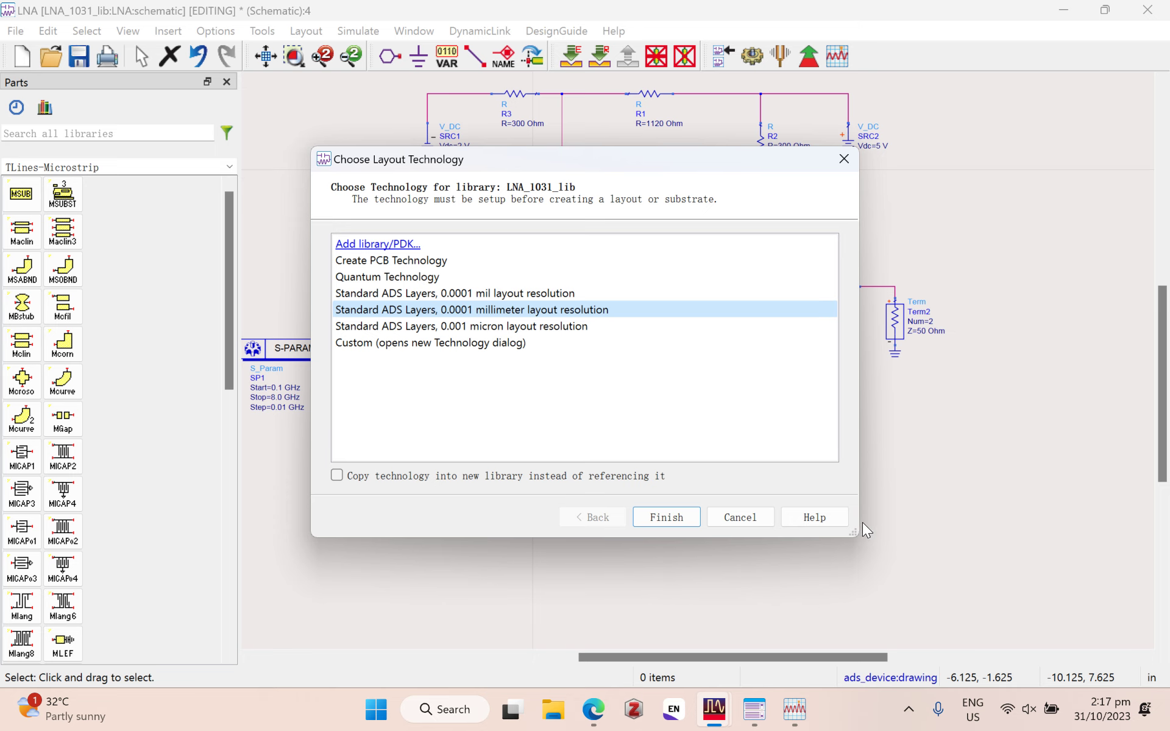
click(669, 512)
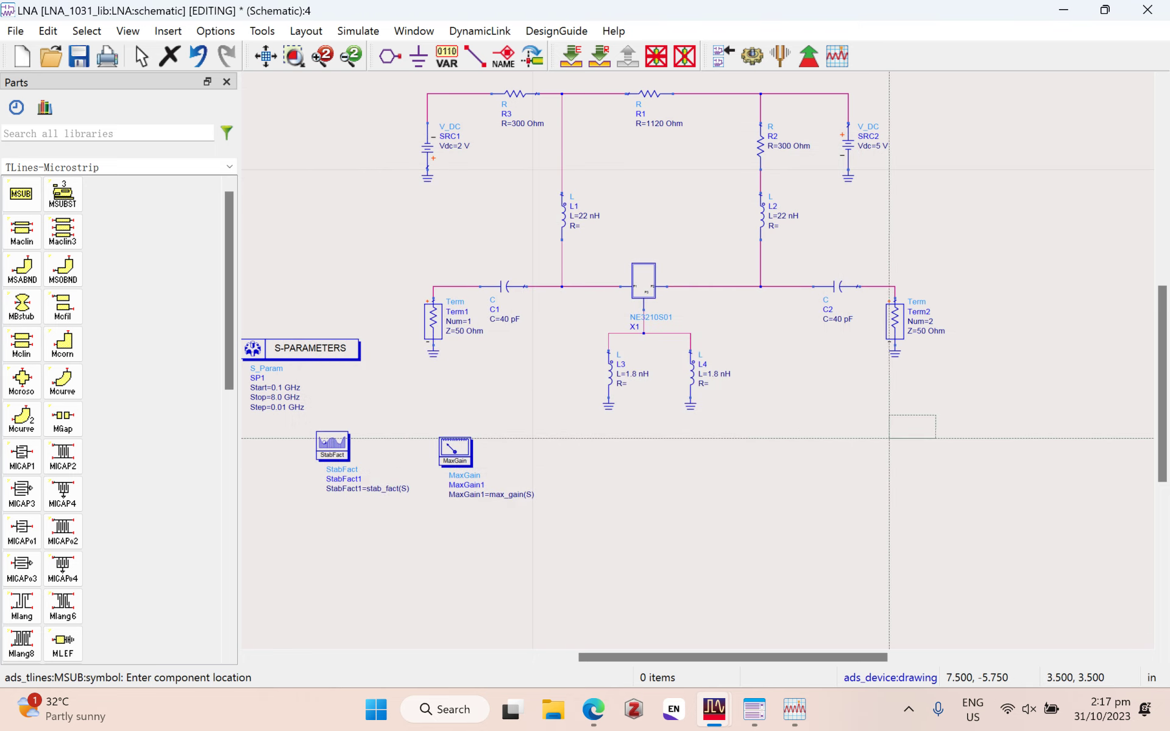
click(1015, 501)
key(Escape)
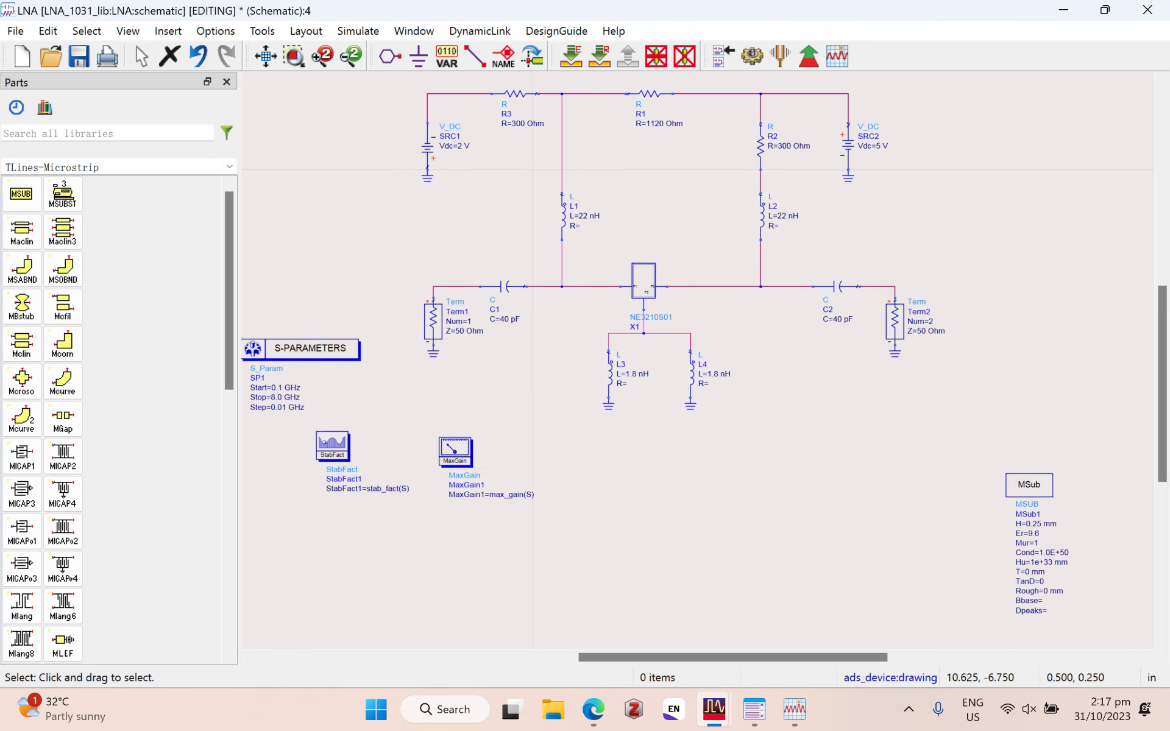
Step: Set the MSub1 substrate height H to 1.6 mm and its relative permittivity Er to 4.3
click(1029, 485)
click(1031, 530)
key(Escape)
click(1029, 525)
text(1.6)
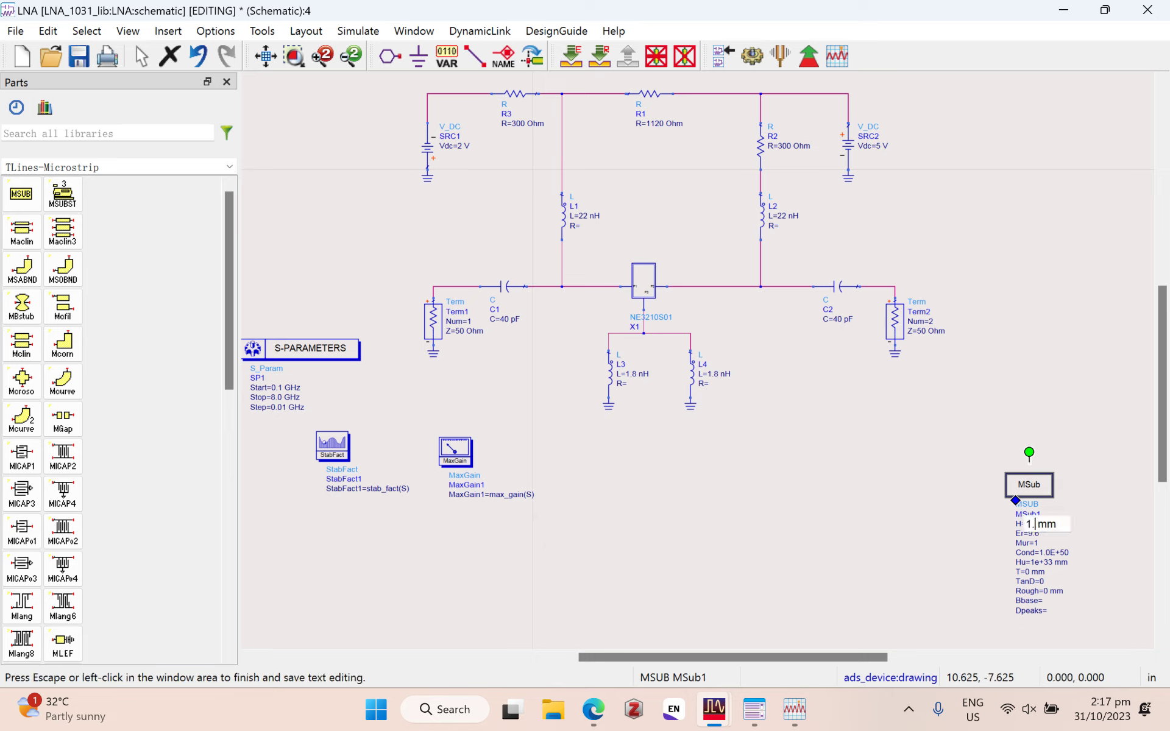
click(1128, 544)
click(1030, 532)
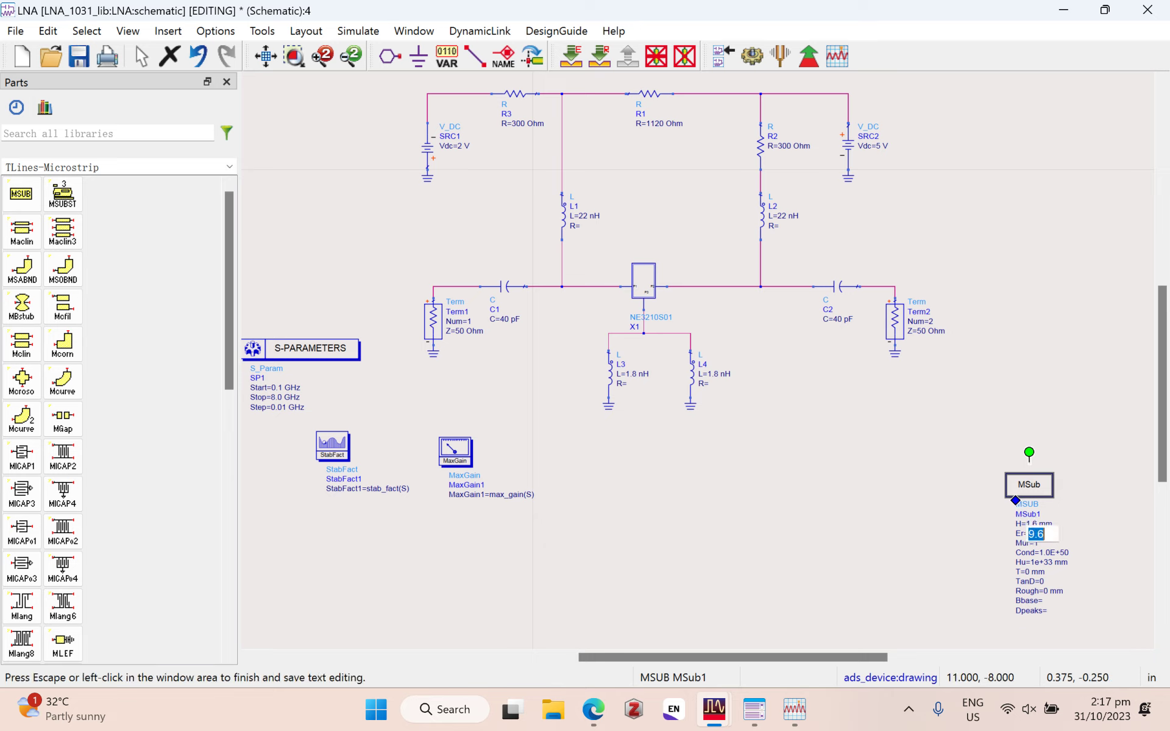
text(4.3)
key(Escape)
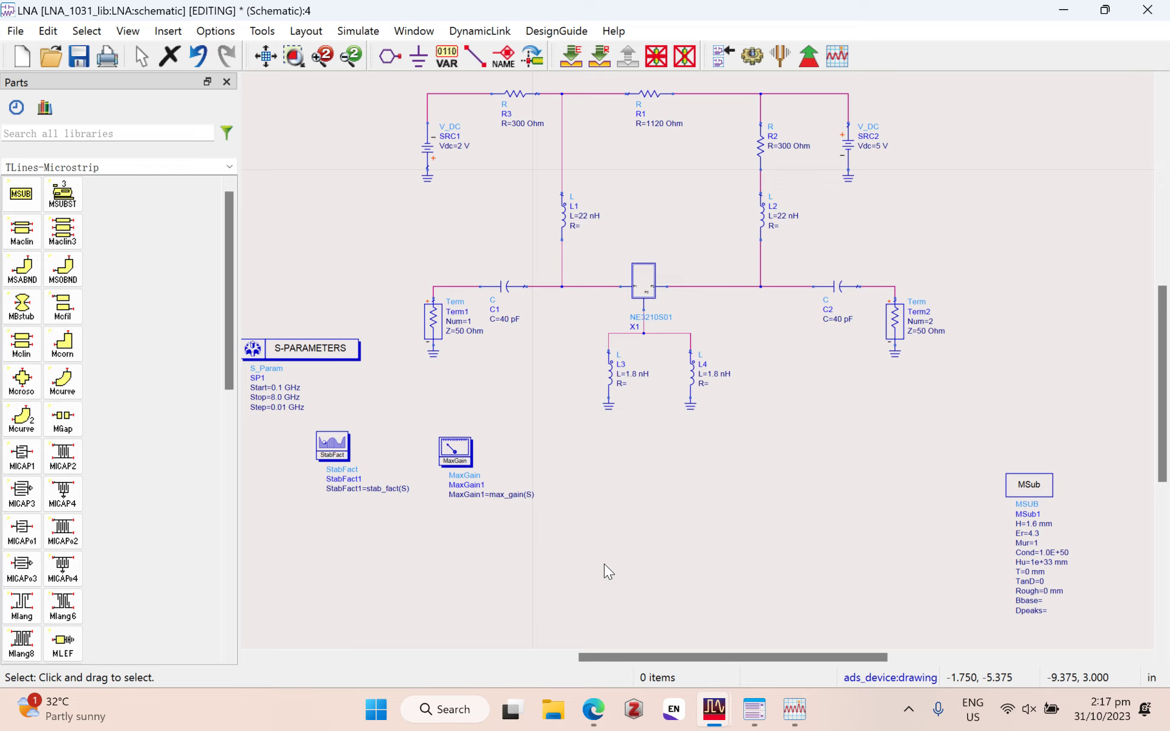
Step: Rerun the LNA simulation and go to the blank area below the plots in the data display
key(F7)
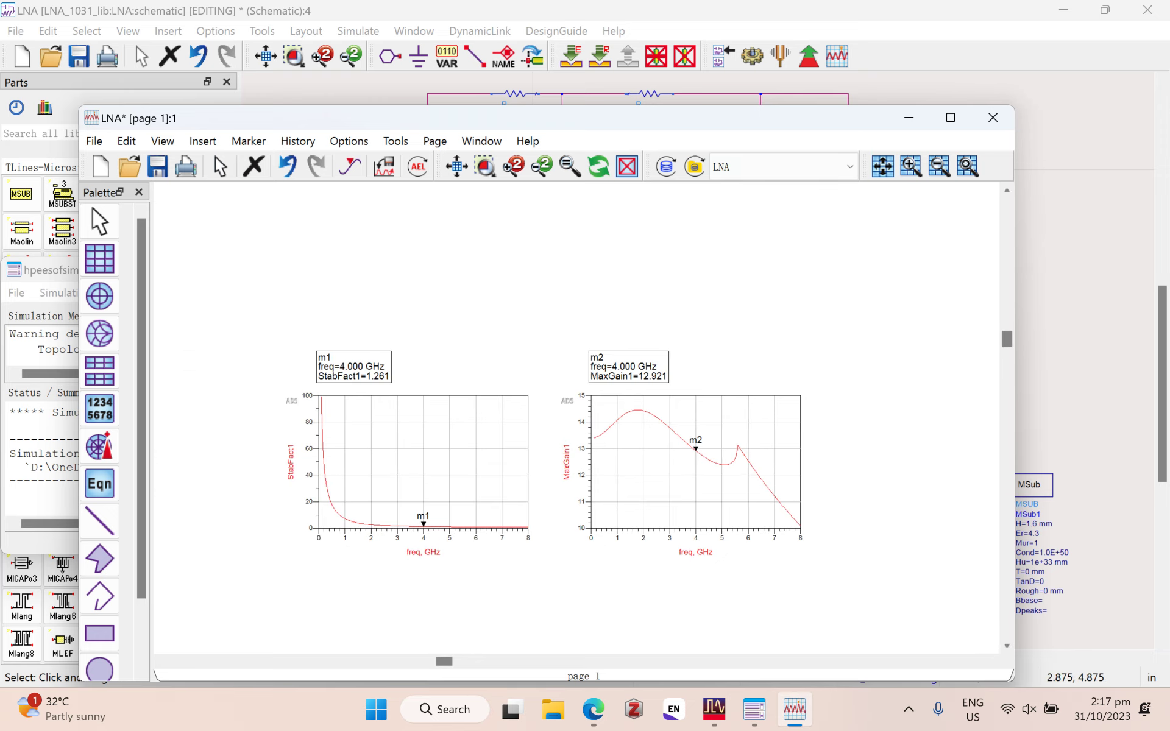
scroll(579, 415, down, 5)
click(99, 334)
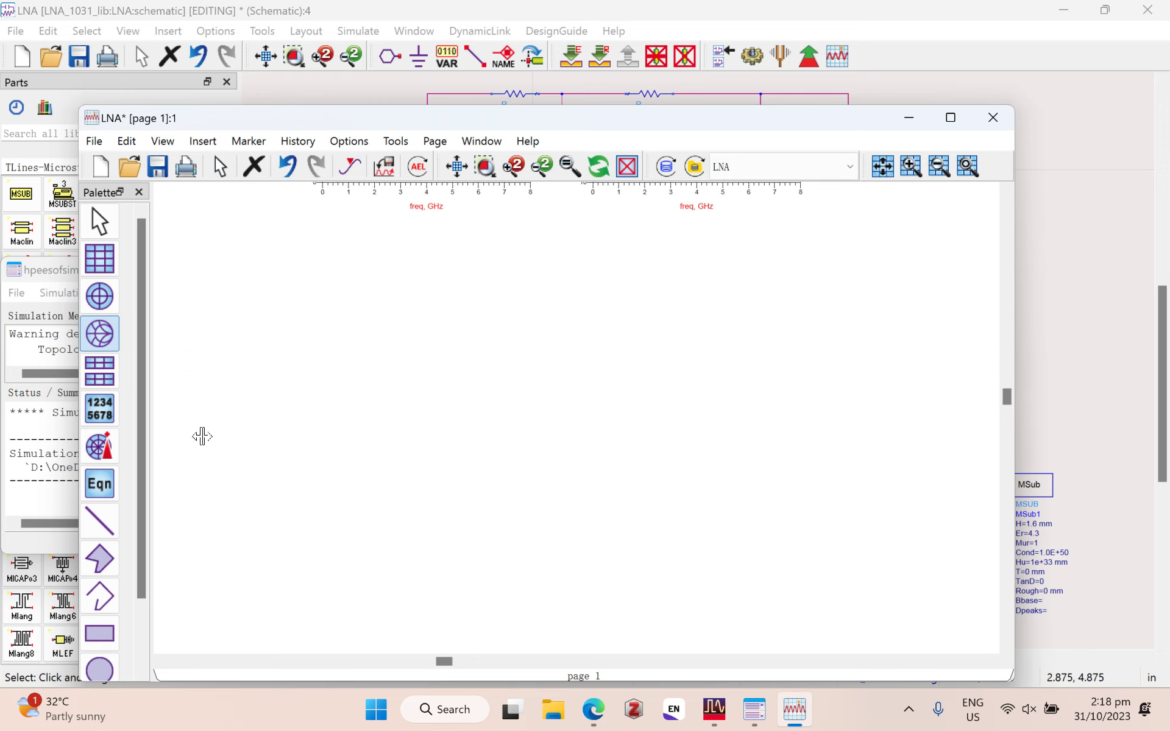
click(446, 435)
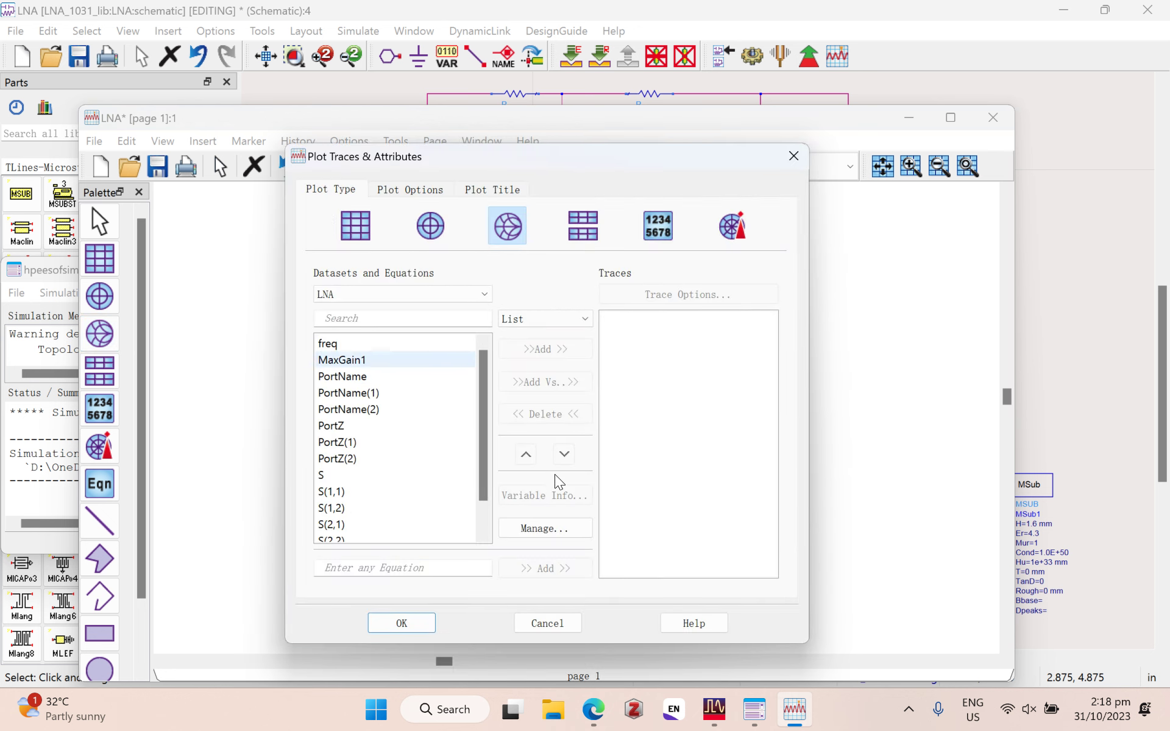
click(547, 623)
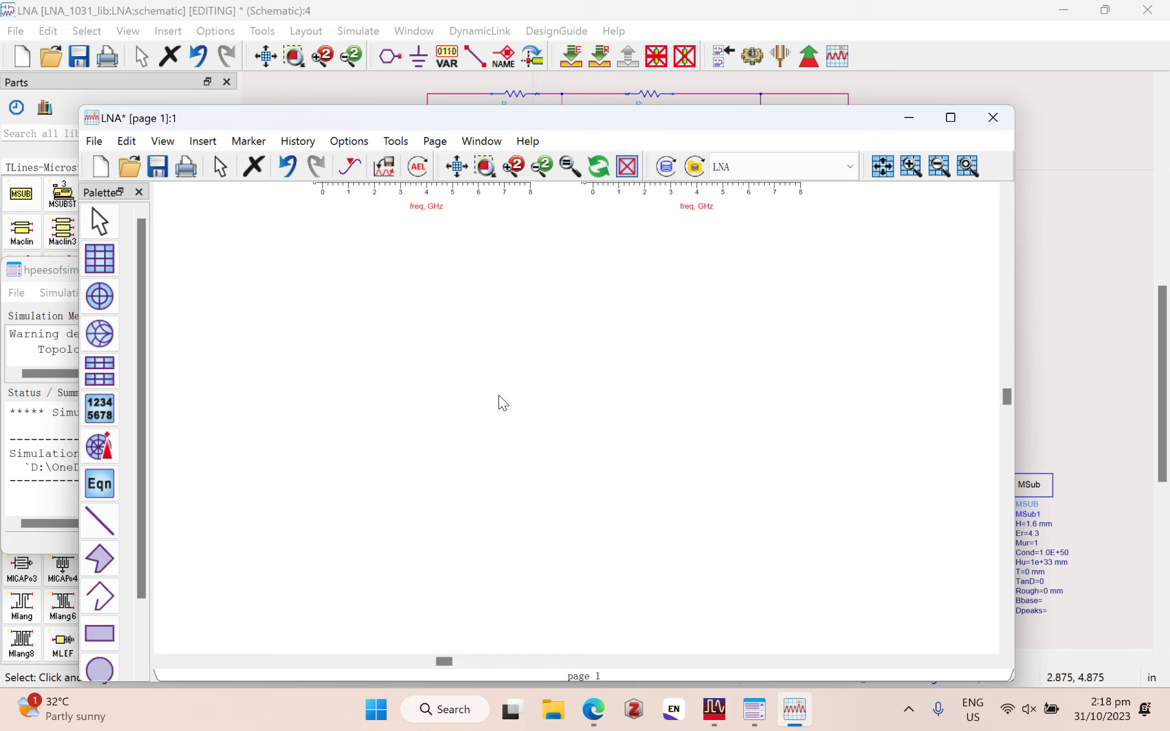
Step: Add the equation indx=find_index(SP.freq,indep(m1)) in the blank area below the StabFact1 and MaxGain1 plots
scroll(609, 451, up, 1)
scroll(767, 402, up, 3)
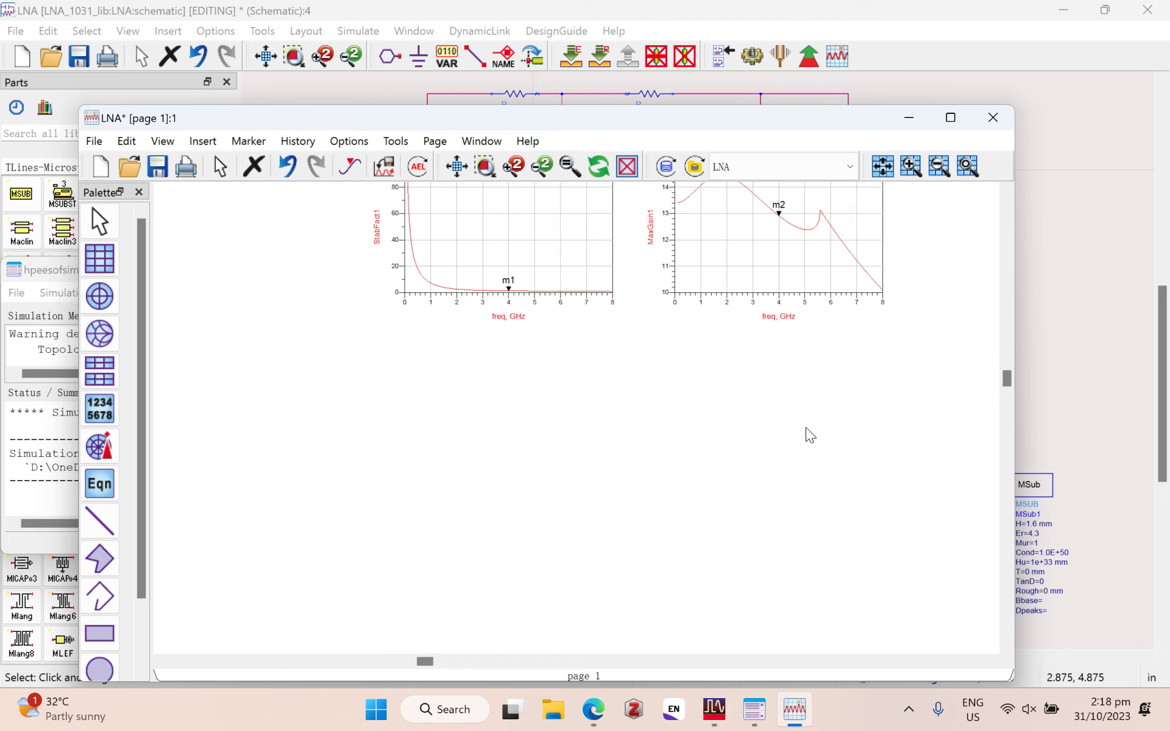
drag(238, 113, 265, 75)
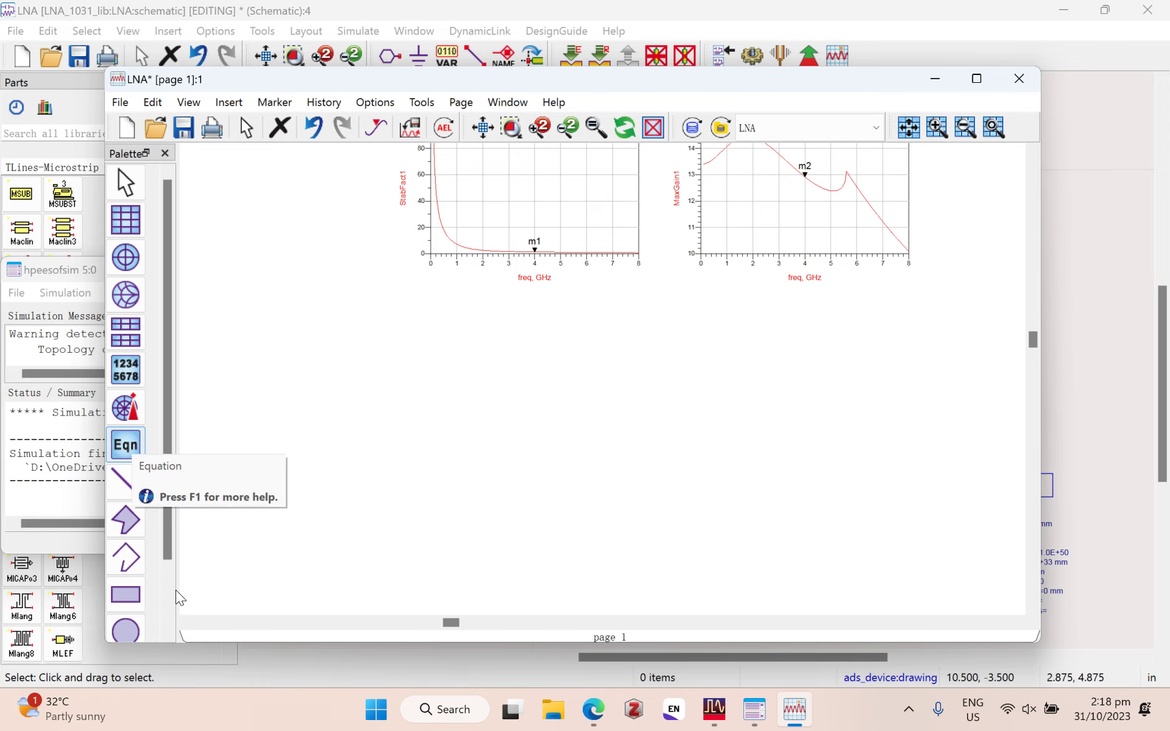
click(553, 454)
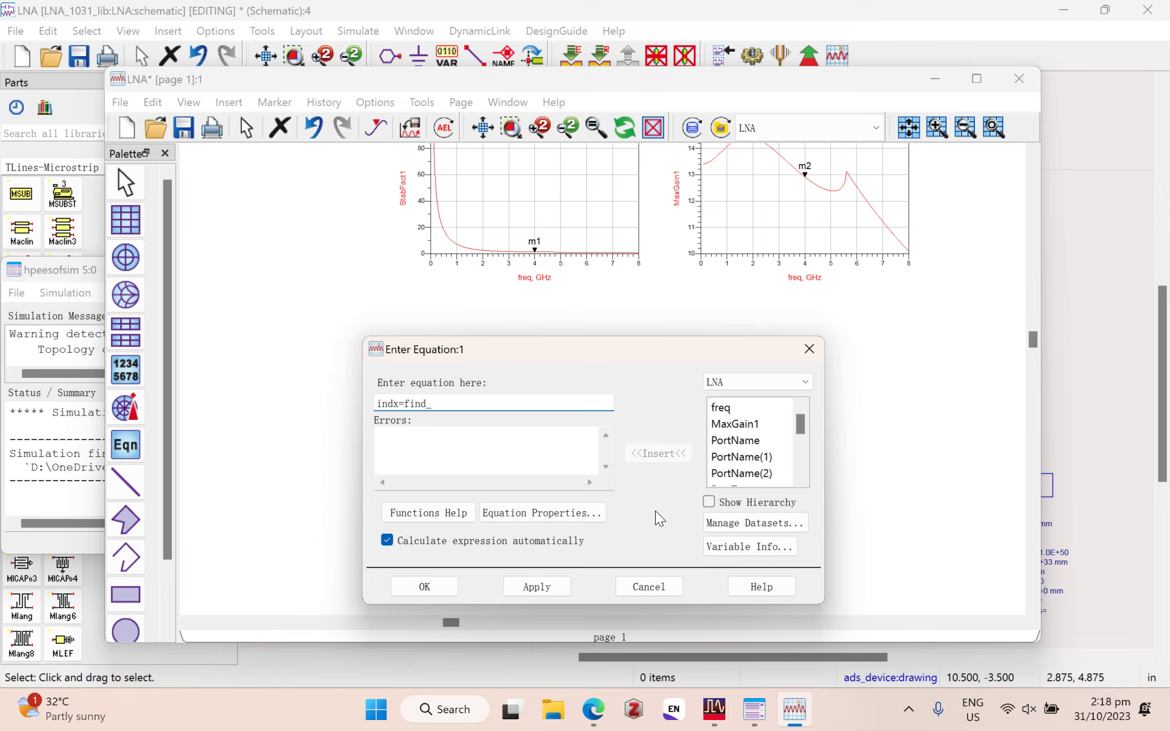
text(index()
key(Caps_Lock)
text(SP)
key(Caps_Lock)
text(.)
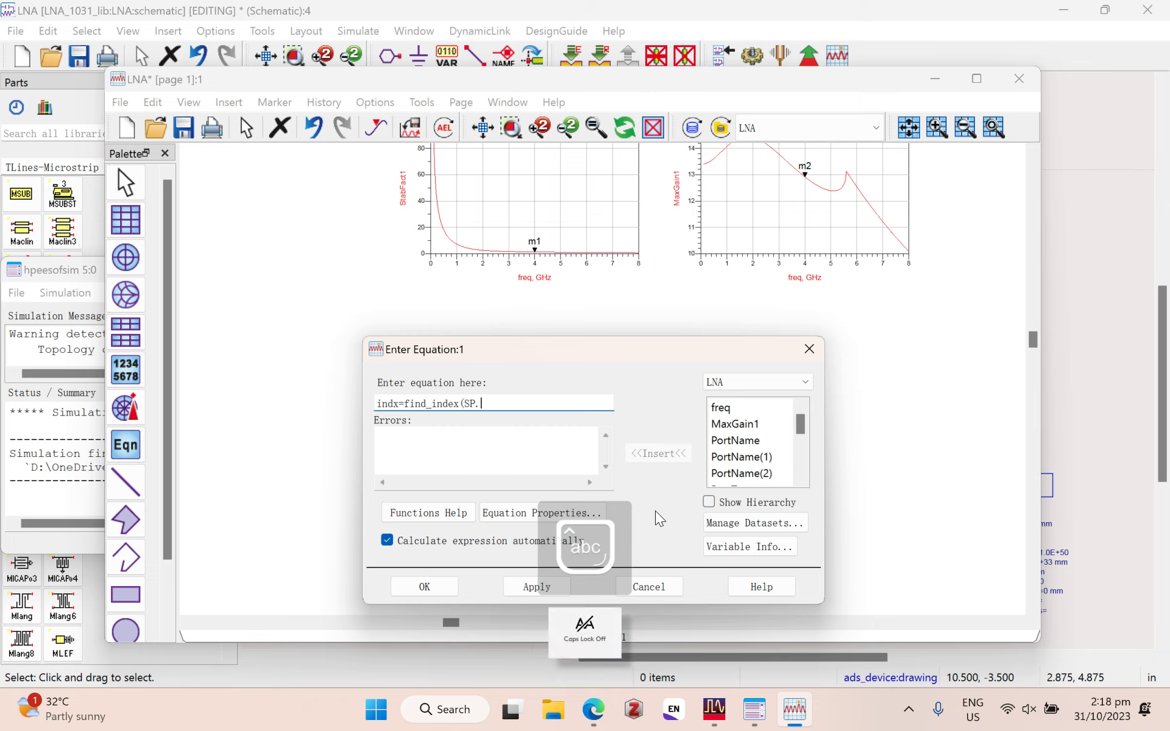
text(freq)
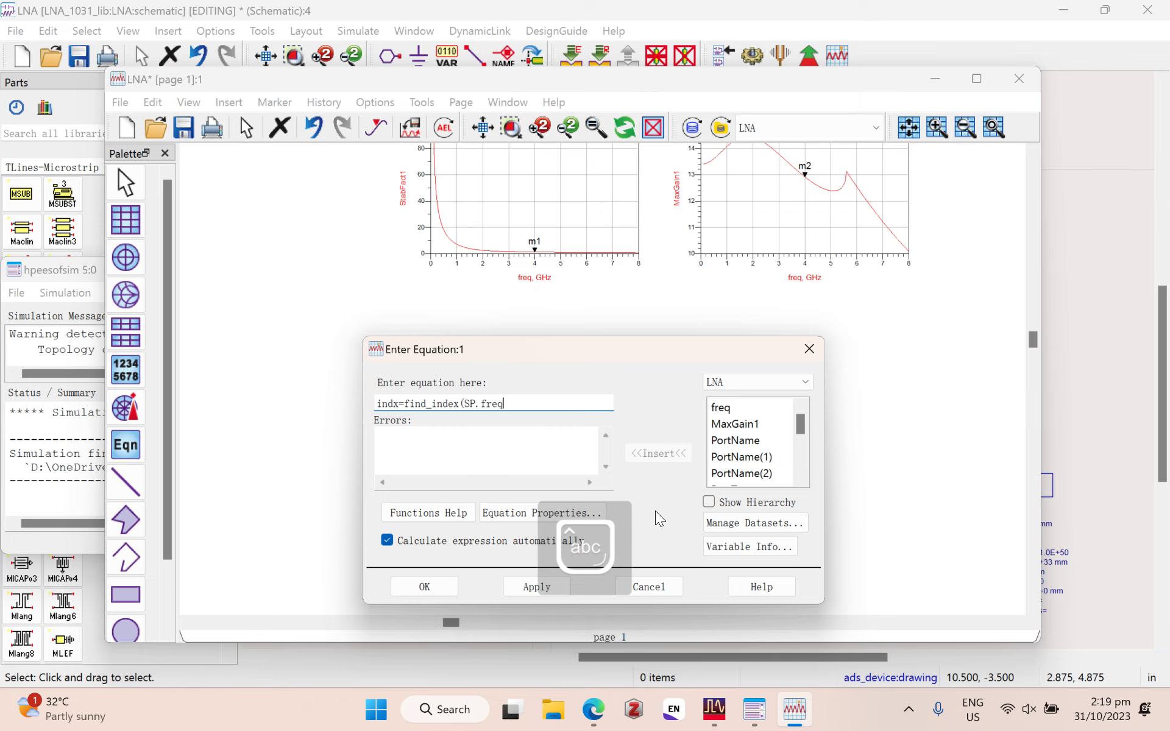
text(, indep()
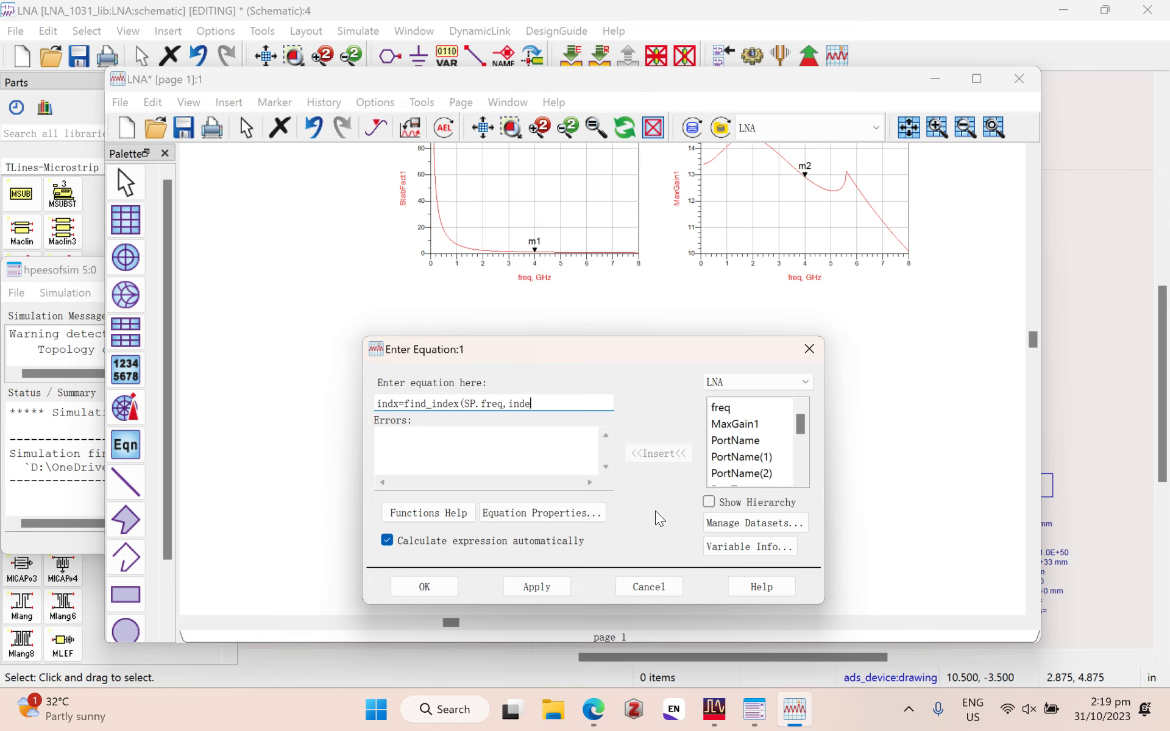
text(m1)))
click(537, 586)
click(424, 587)
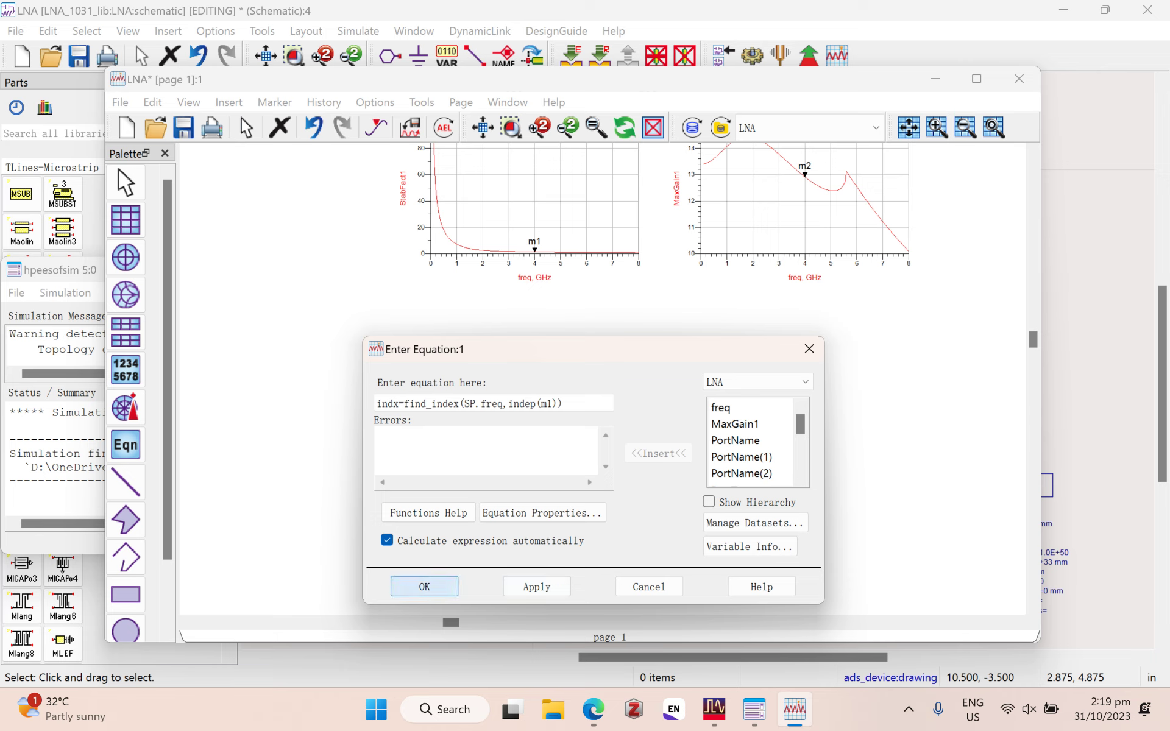
Step: Insert another equation beneath the indx equation and begin it with circleData=ns_circle(NFmin[indx]+{0,0.1,0.2}, as its first argument
click(125, 445)
click(556, 500)
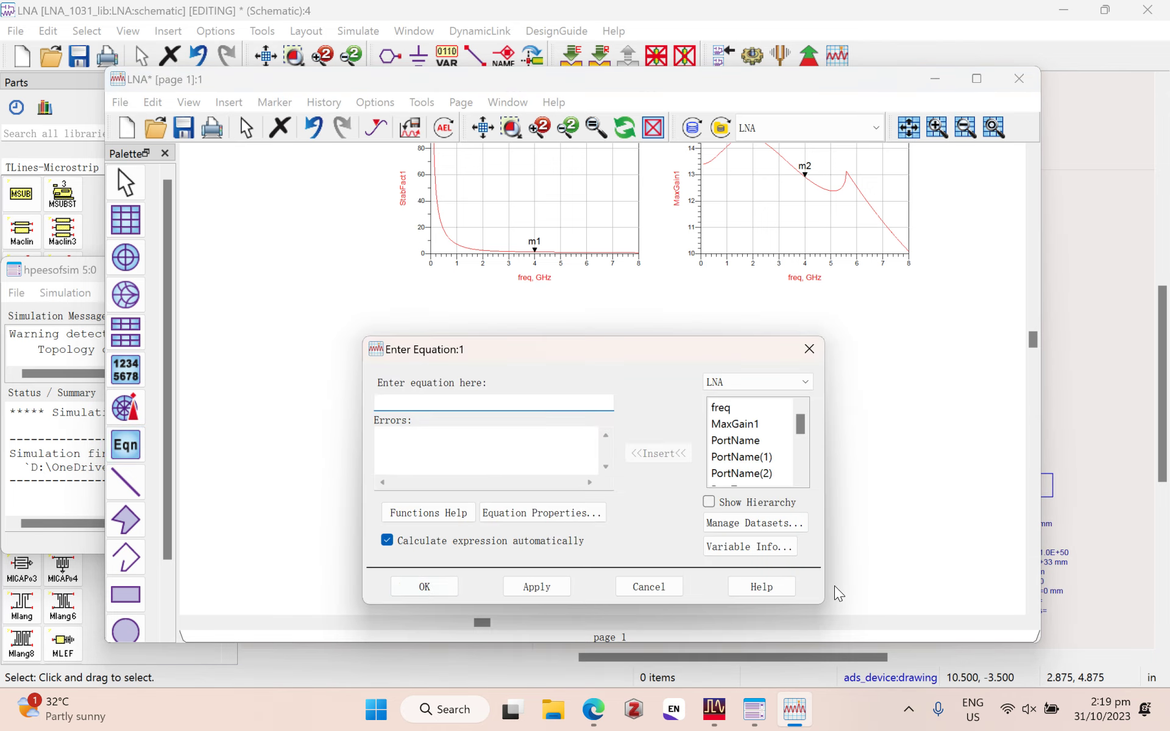
text(circle)
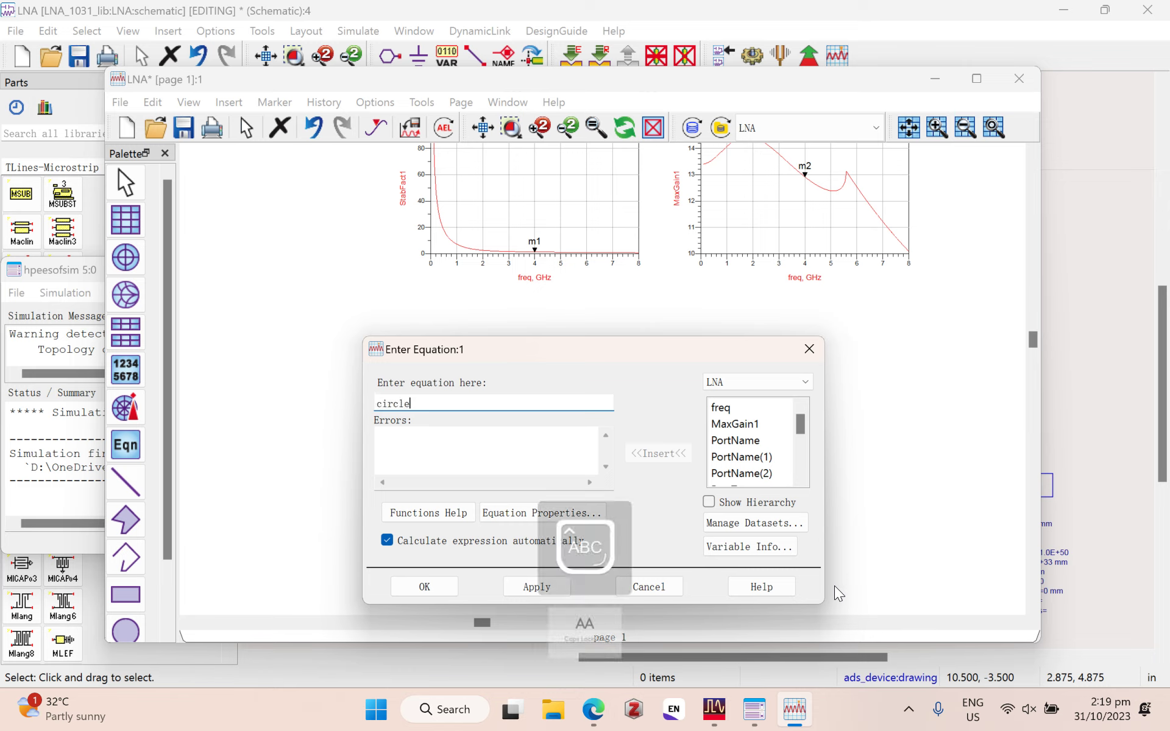
text(Data)
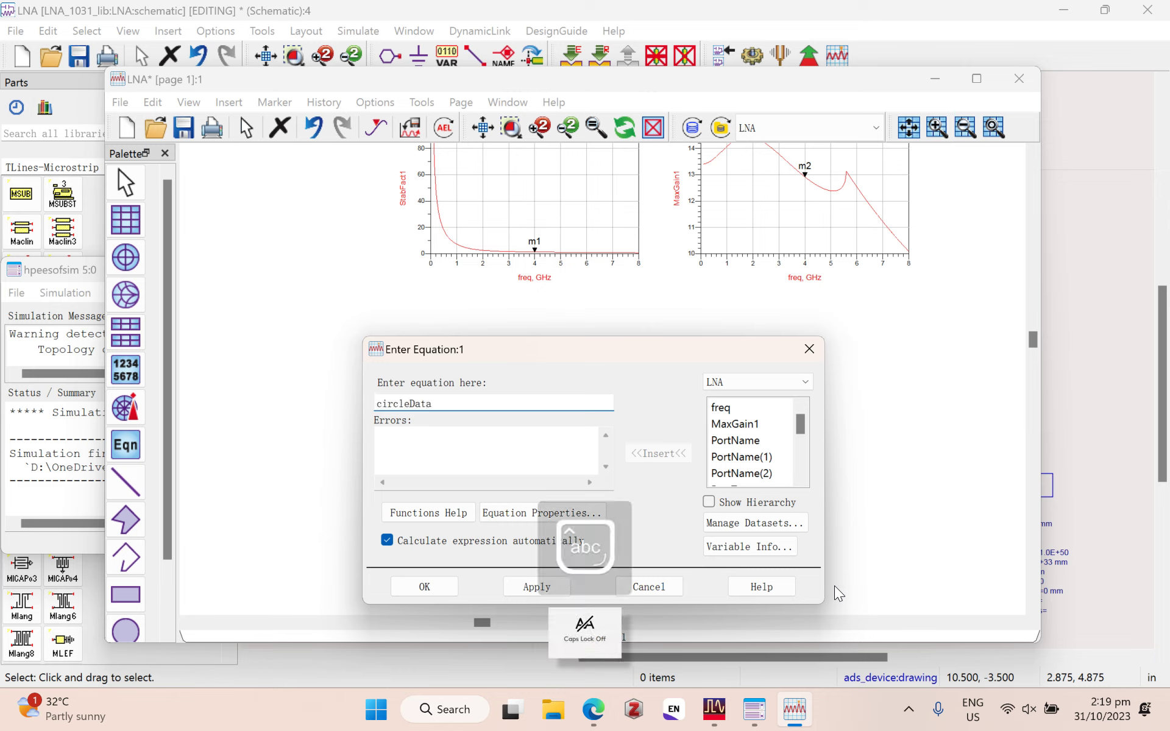
text(=ns_)
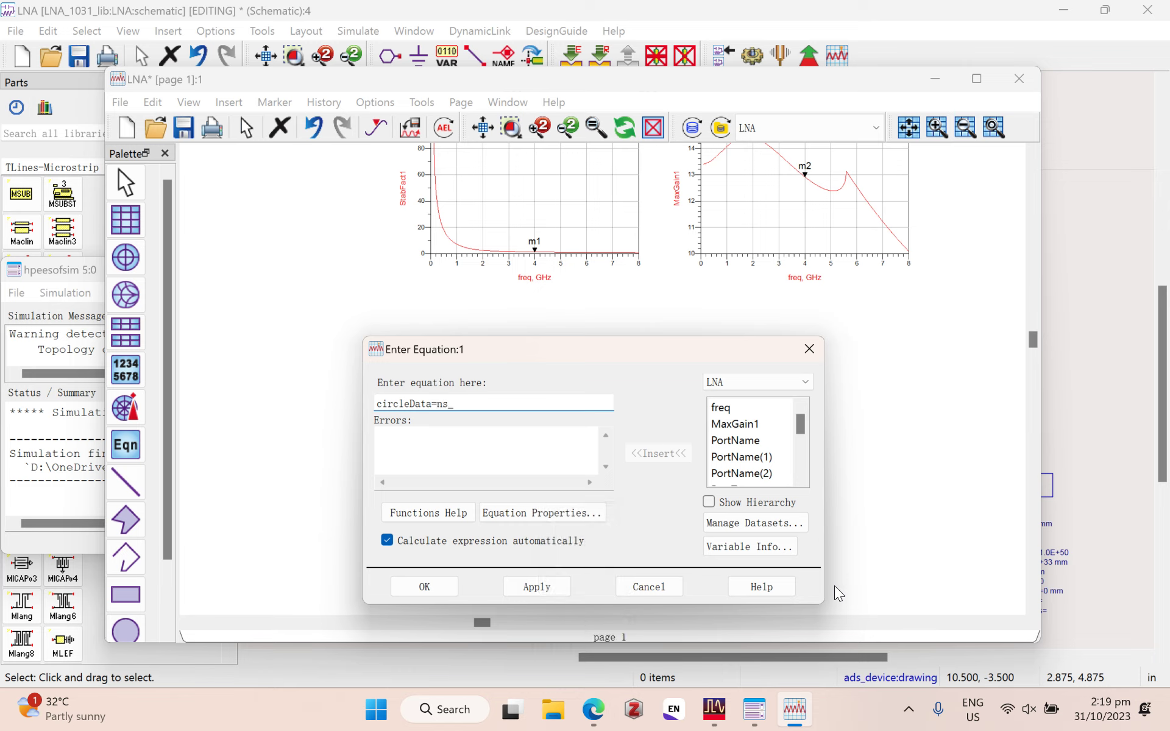
text(circle()
key(Caps_Lock)
text(NF)
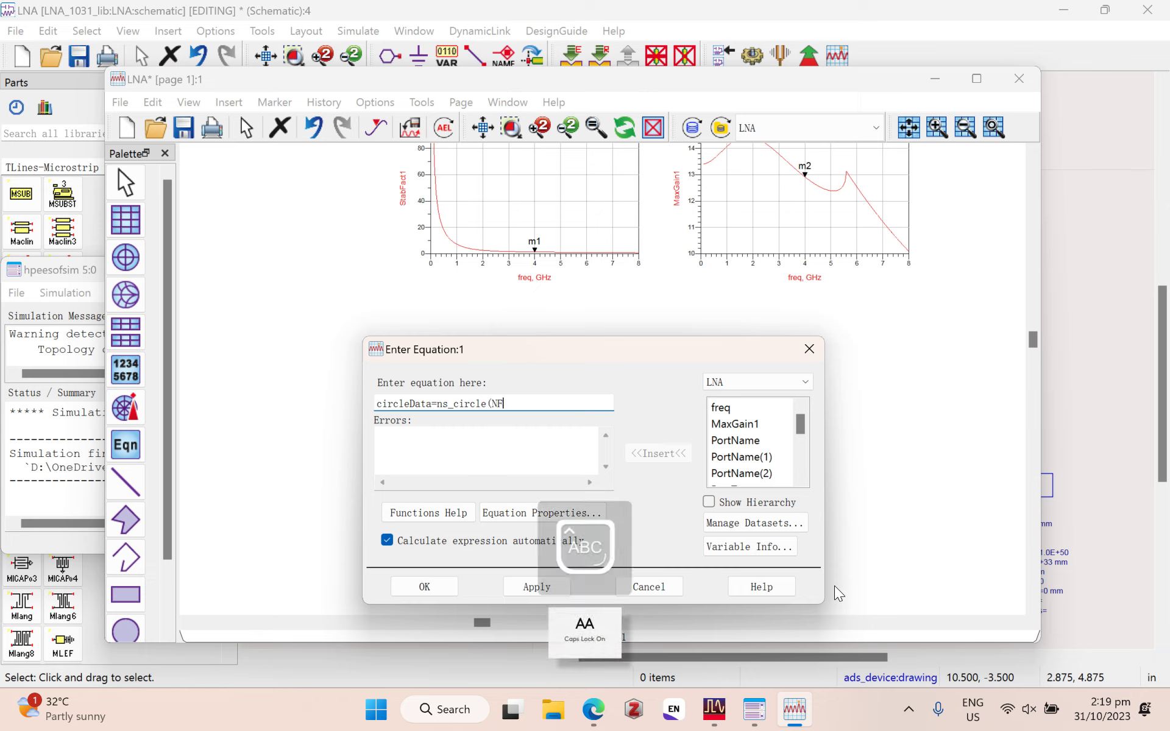
key(Caps_Lock)
text(min[)
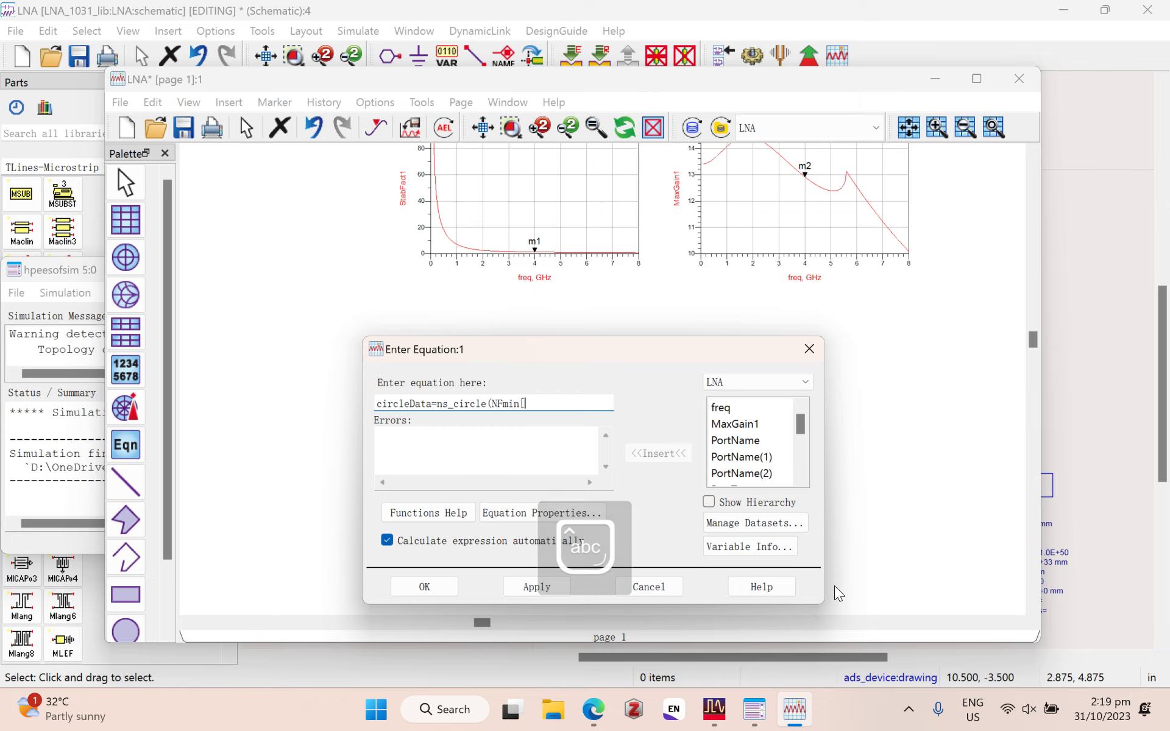
text(indx)
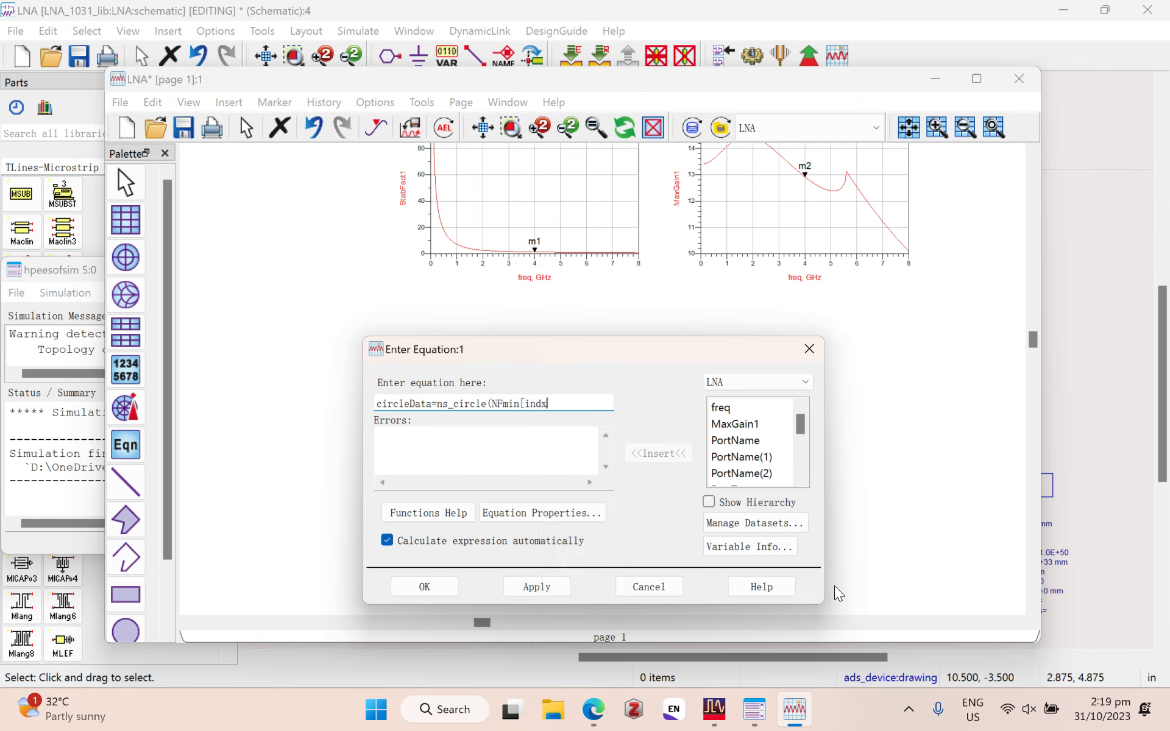
text(])
text(+()
text(0)
text(,0.1,0.2)
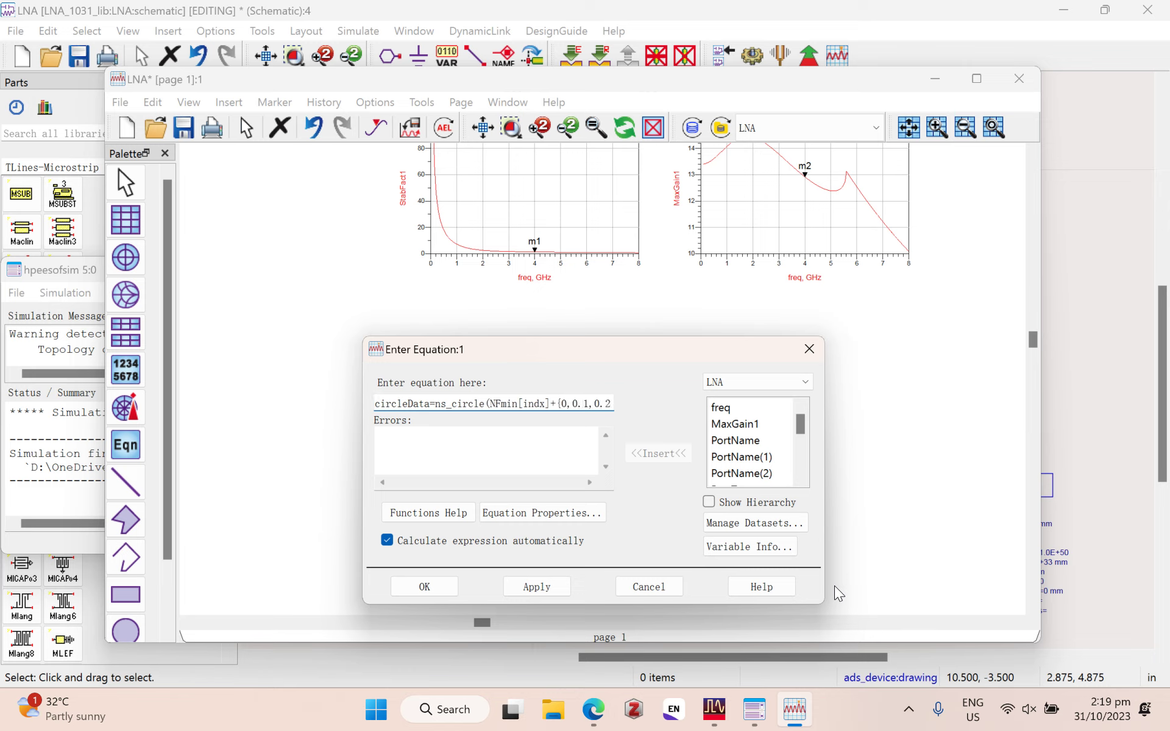
text(},)
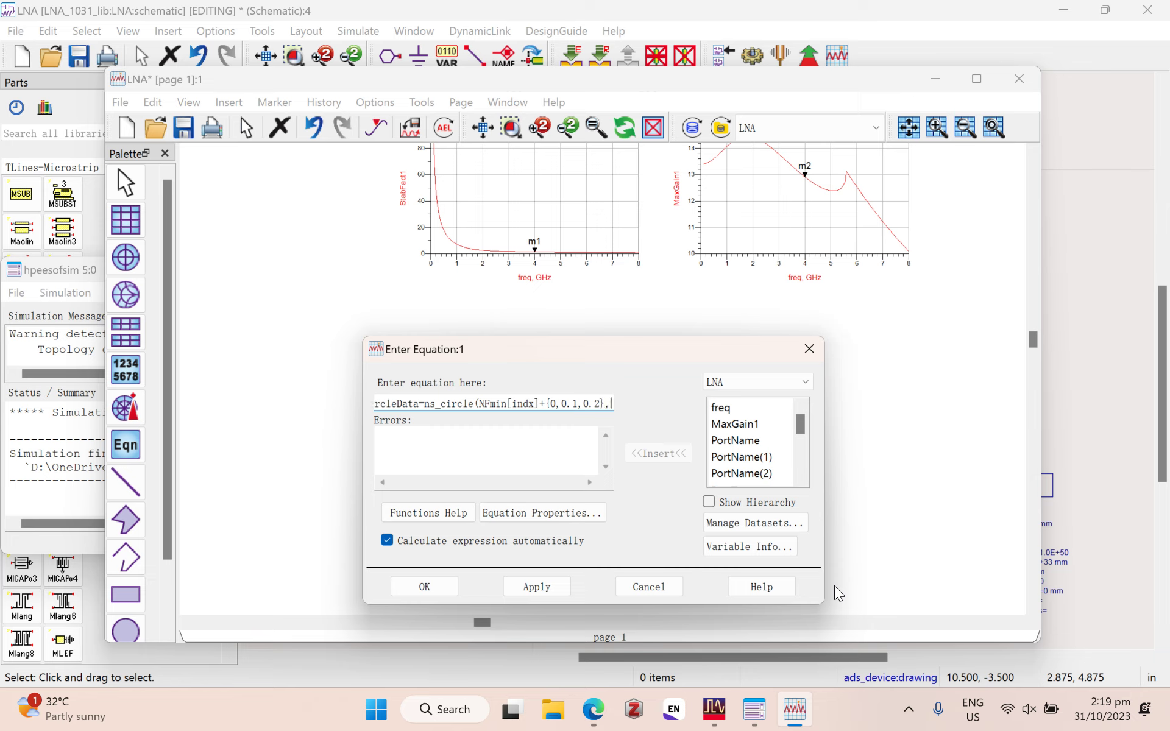
Step: Continue the circleData equation with the arguments NFmin[indx],Sopt[indx]
key(Caps_Lock)
text(NF)
key(Caps_Lock)
text(min)
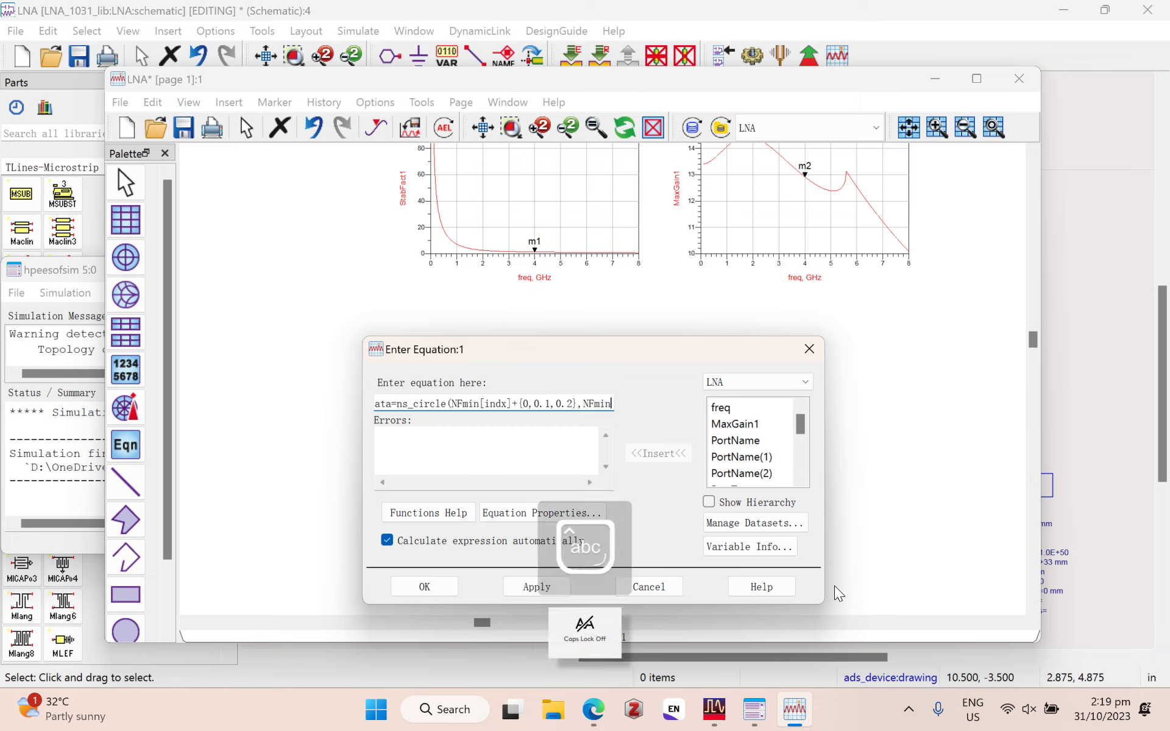
text([indx)
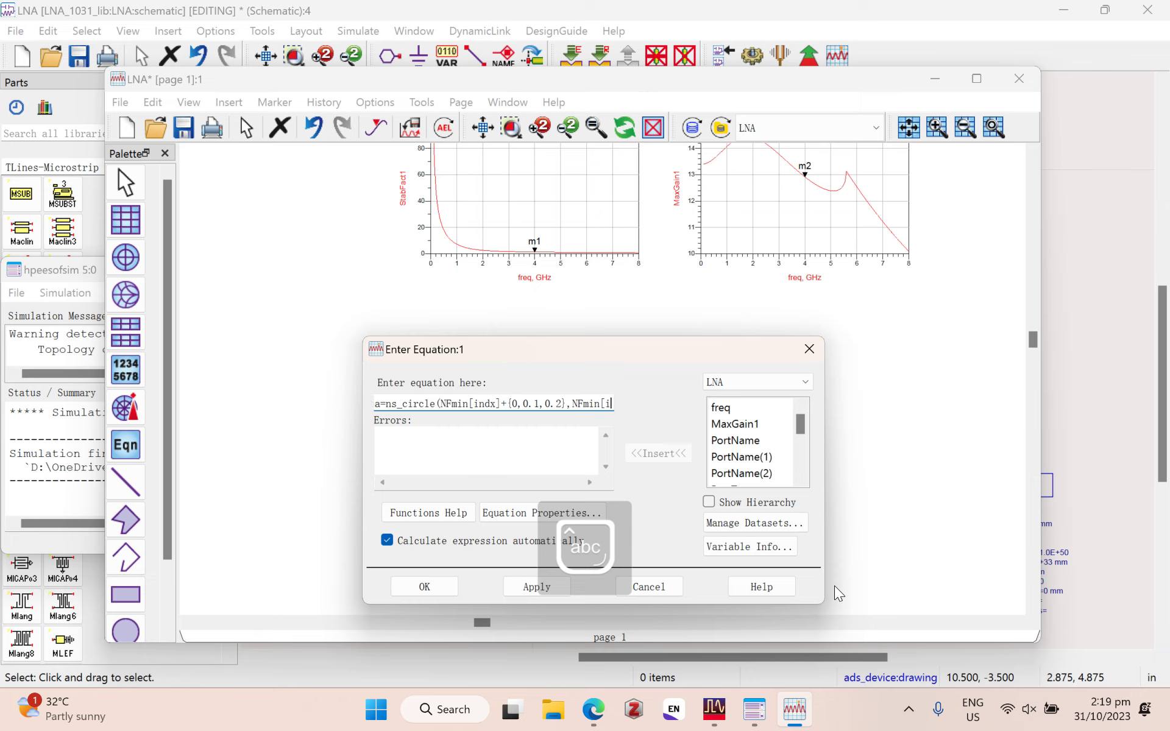
text(])
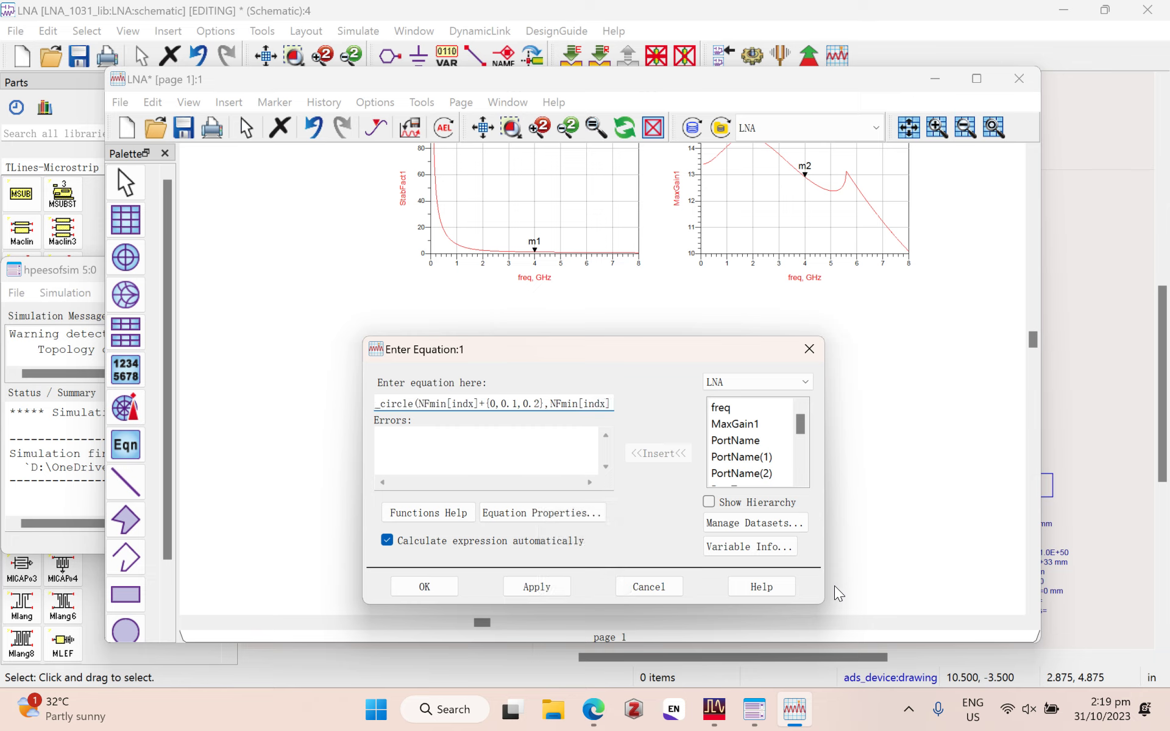
text(,)
key(Caps_Lock)
text(S)
key(Caps_Lock)
text(opt)
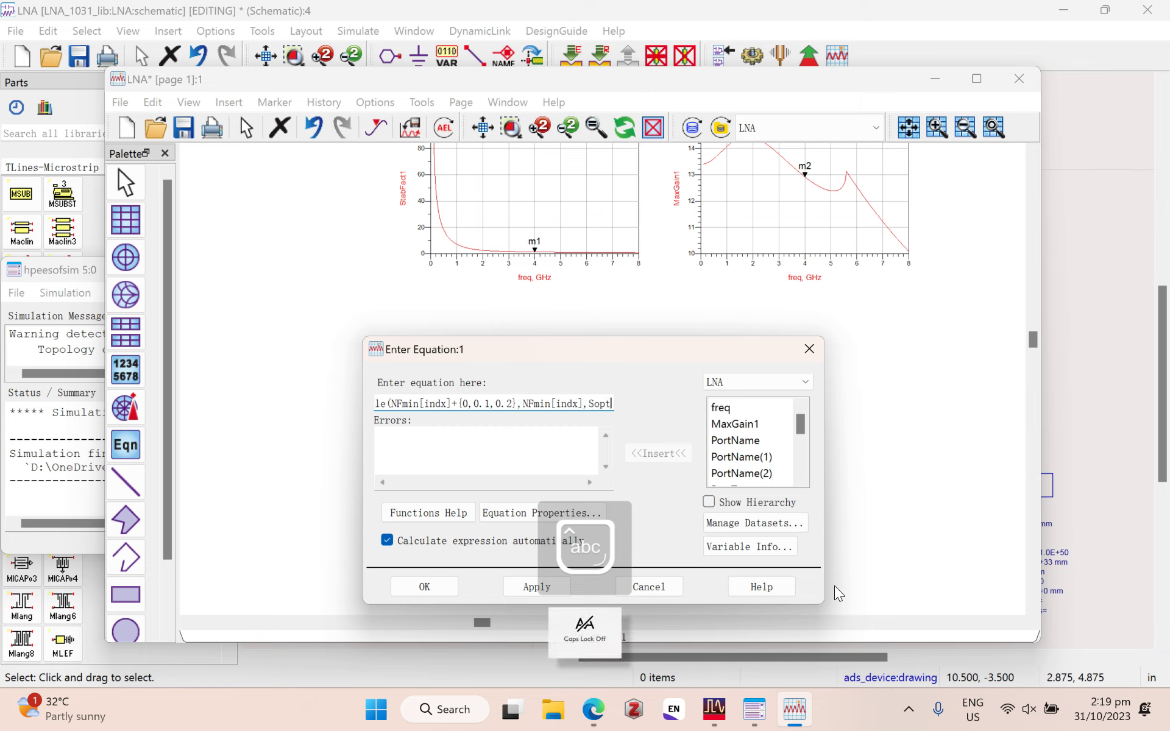
text([indx])
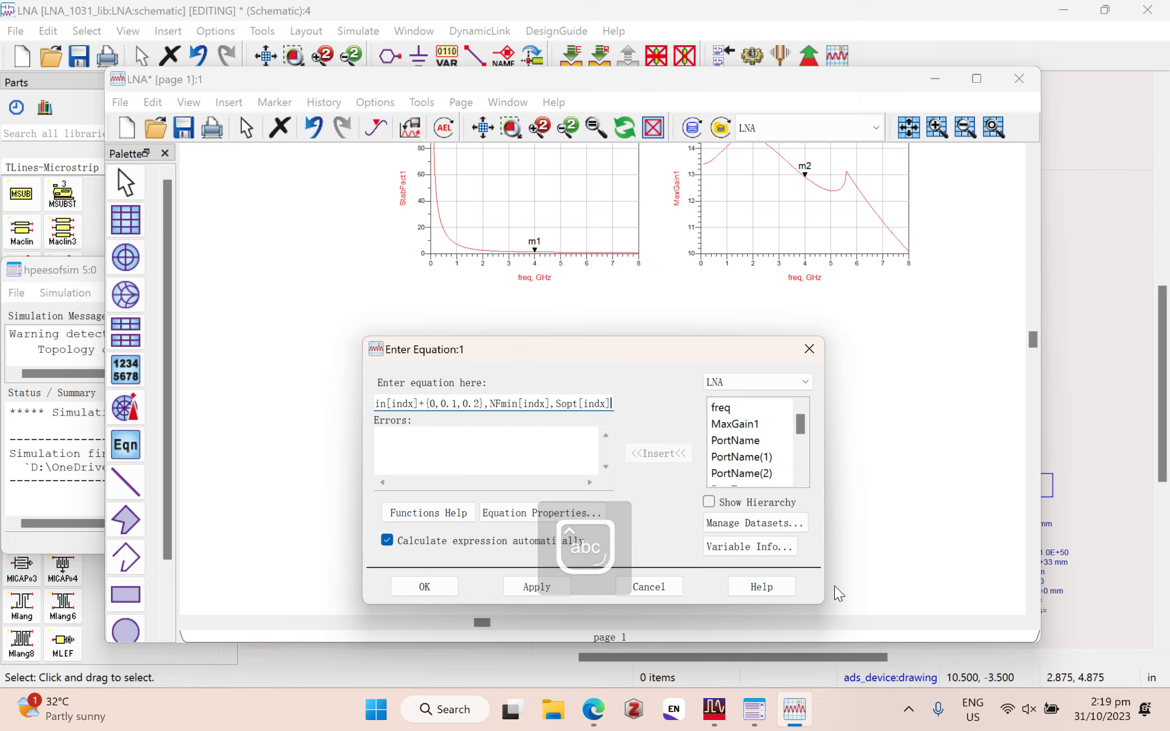
Step: Complete the circleData equation with the arguments Rn[indx]/50 and 51, and place it on the page
text(,)
key(Caps_Lock)
text(R)
key(Caps_Lock)
text(n[indx)
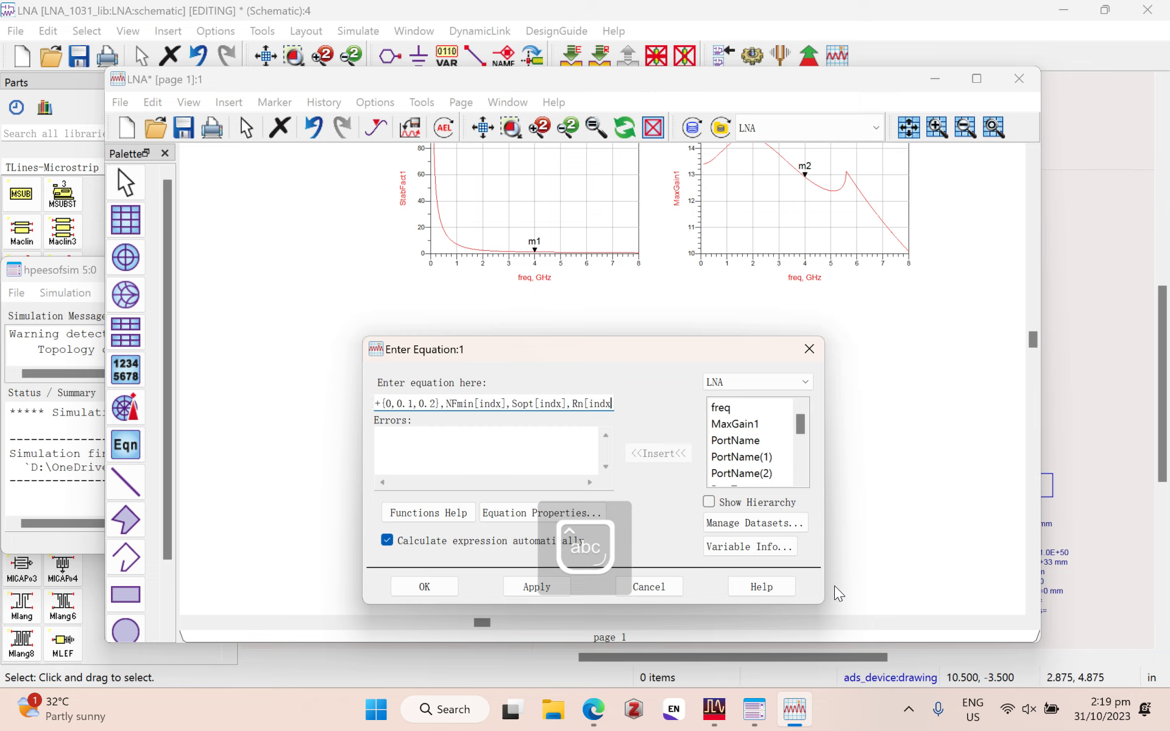
text(]/50)
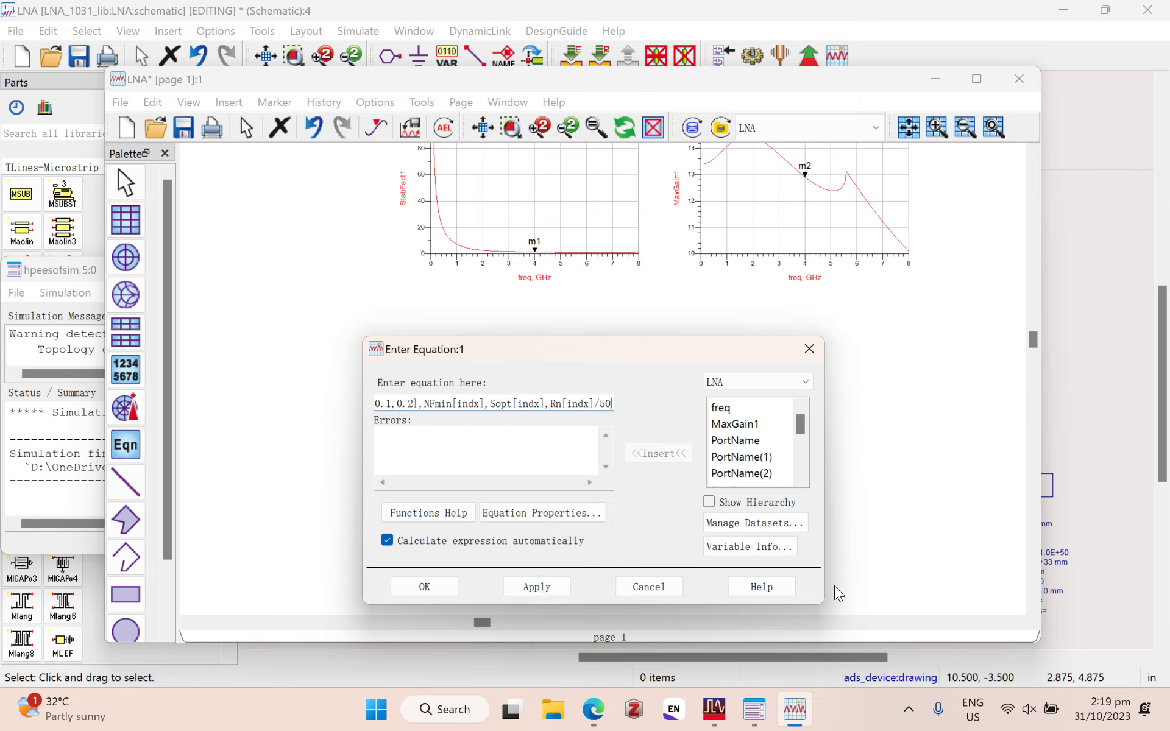
text(,51))
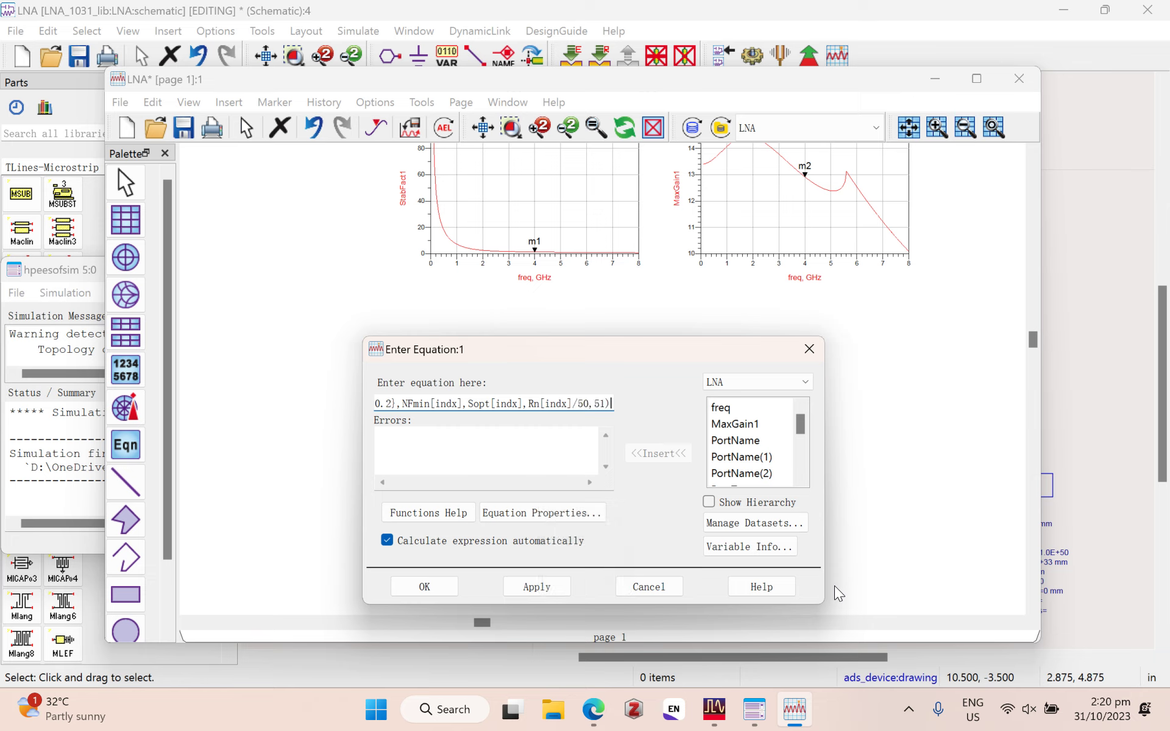
click(536, 587)
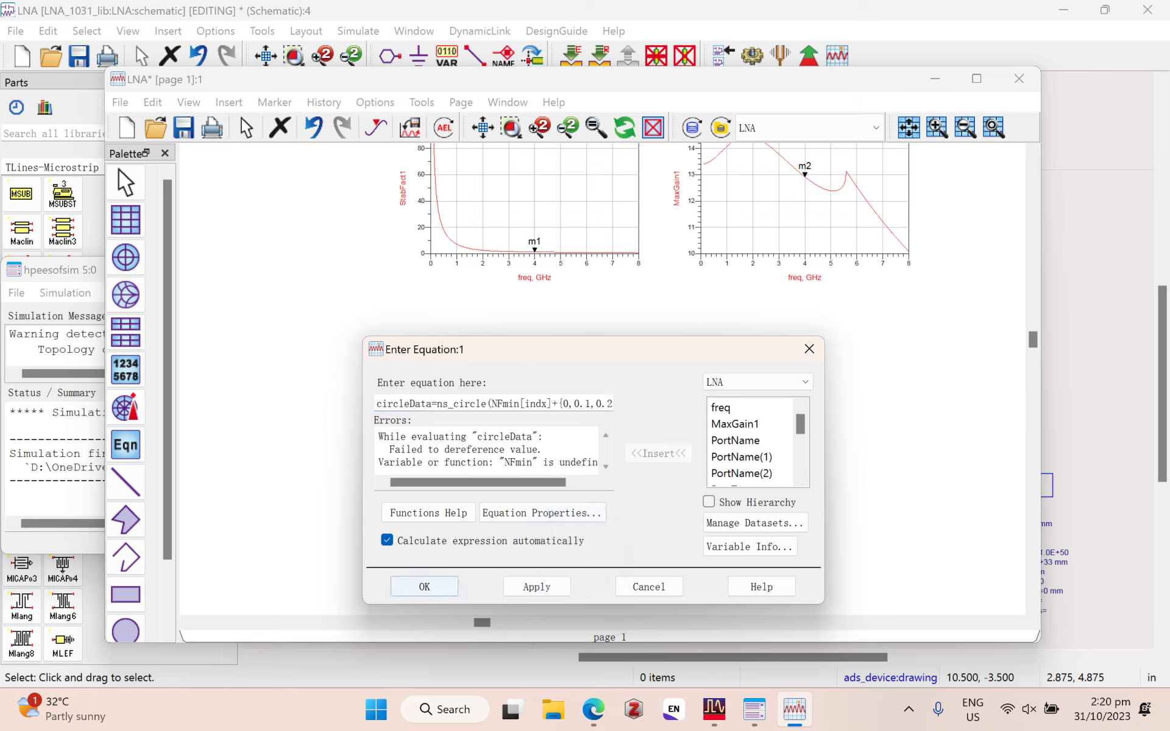
click(424, 587)
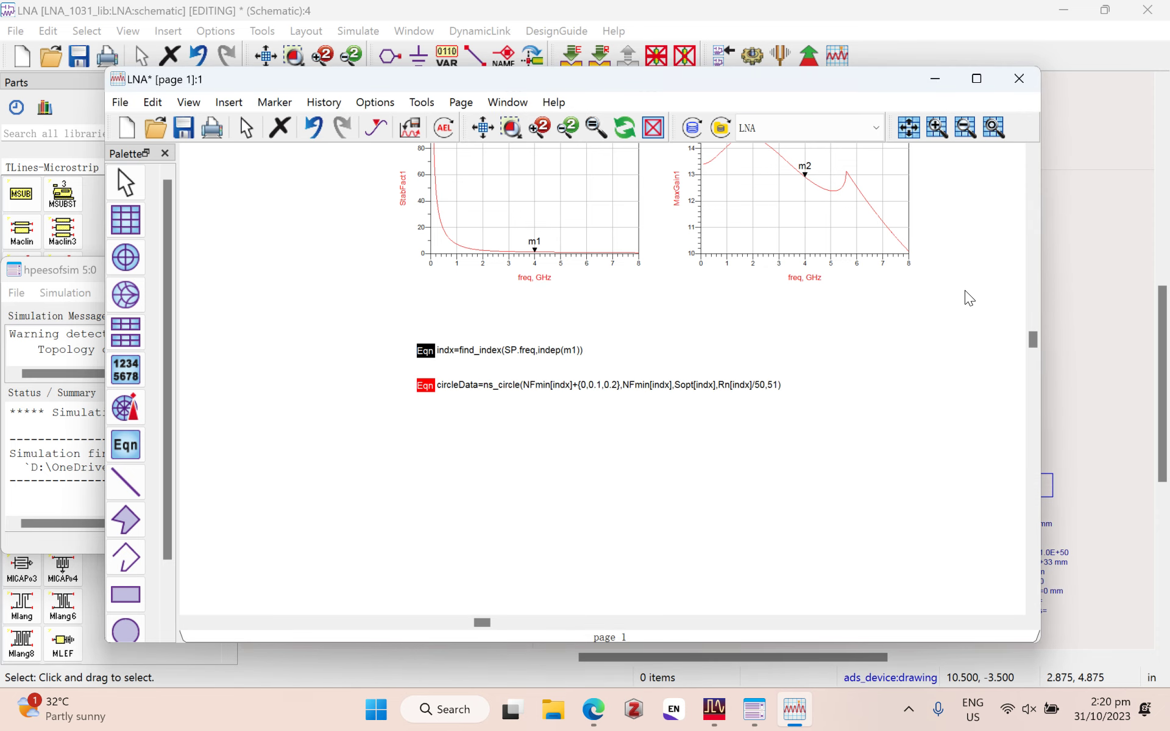
Step: Return to the schematic and enable noise calculation in the SP1 S-parameter simulation controller
click(935, 78)
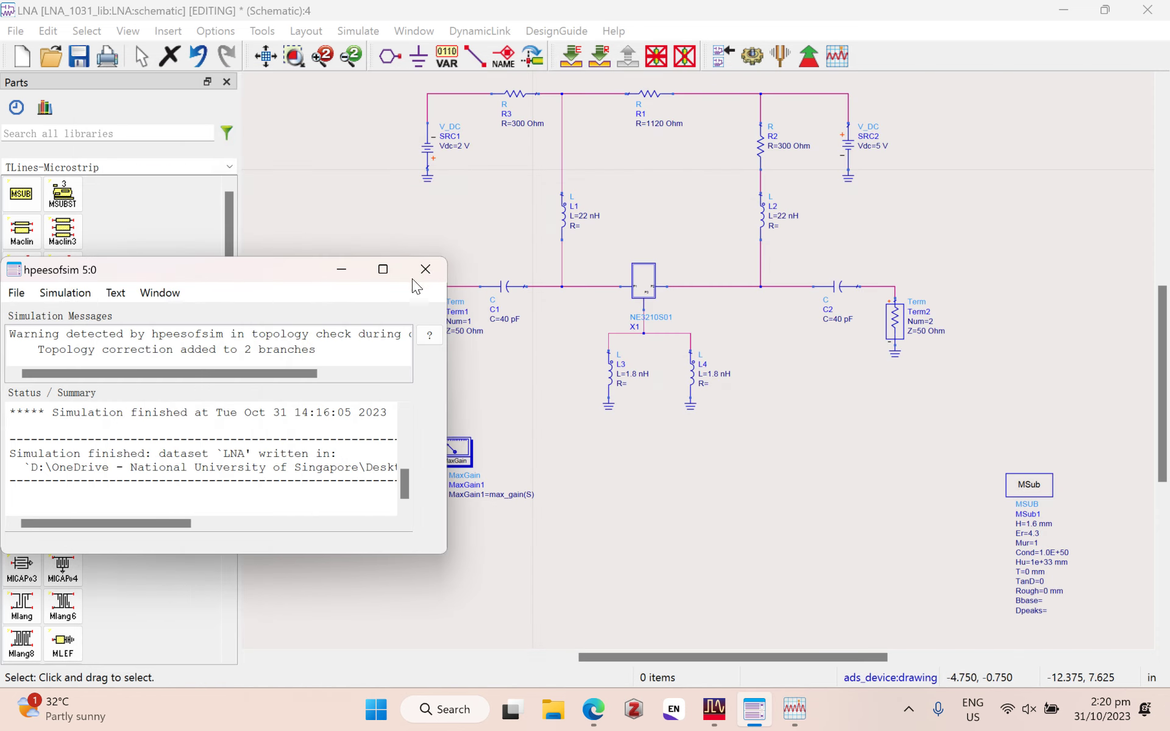
click(460, 353)
double_click(293, 348)
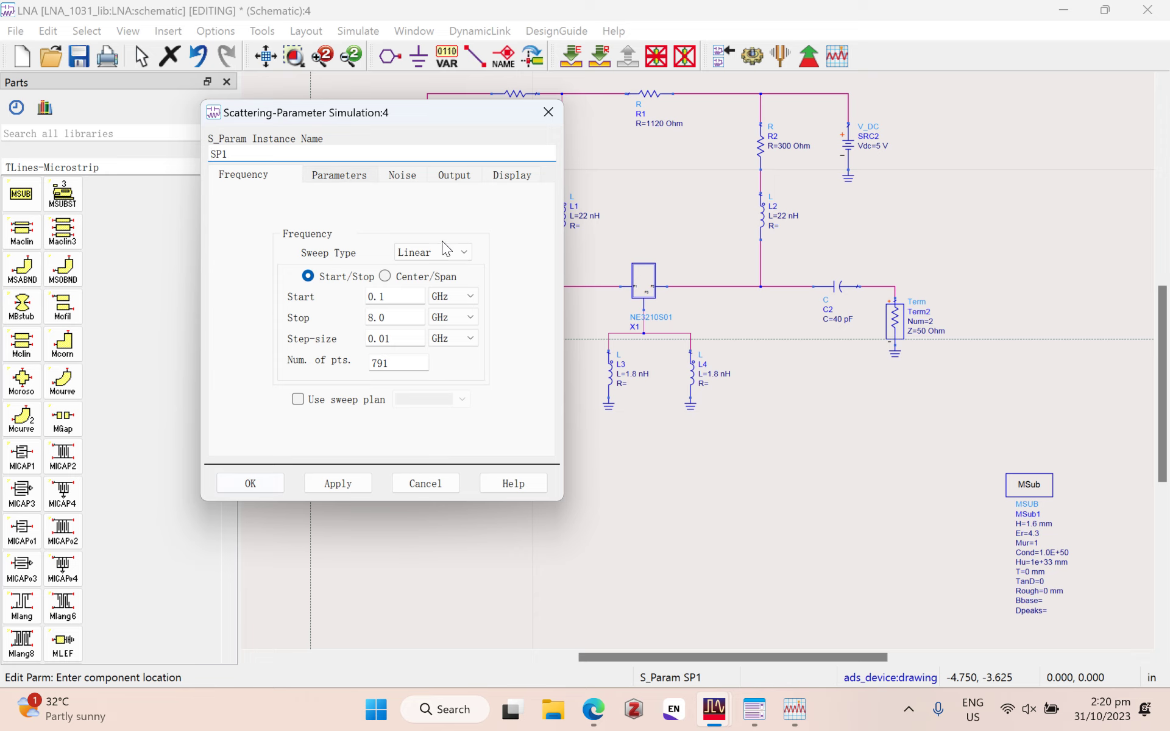
click(402, 175)
click(223, 254)
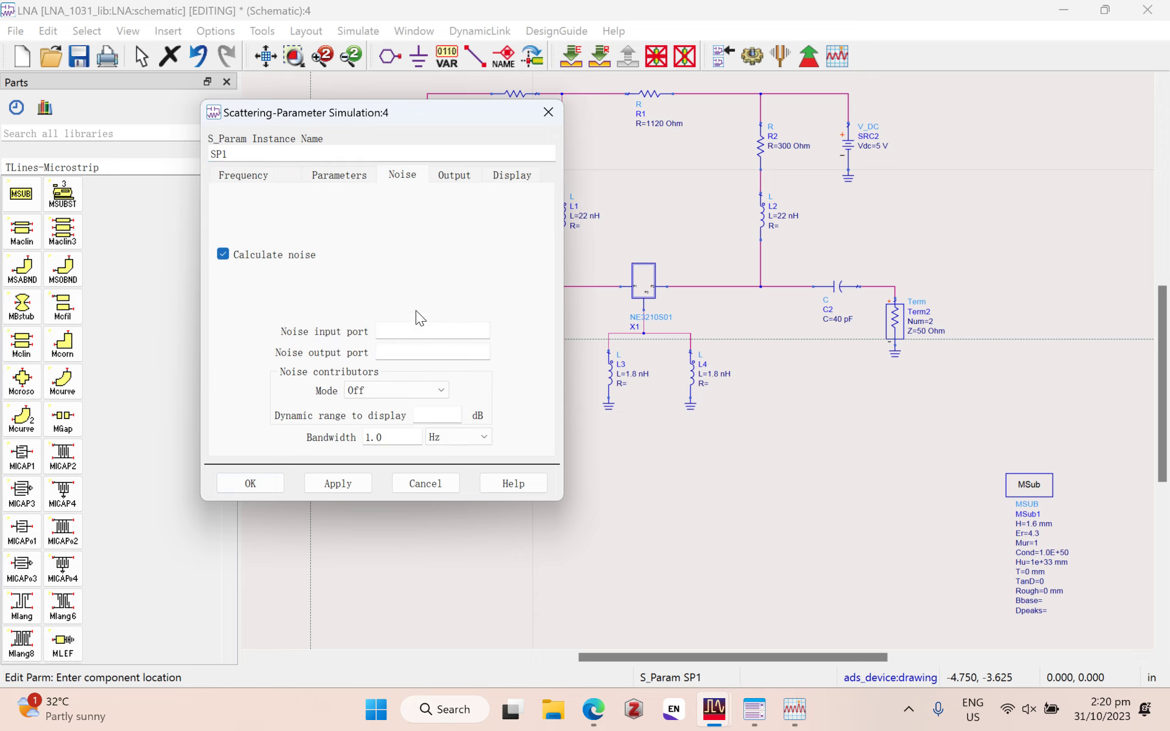
drag(400, 113, 824, 181)
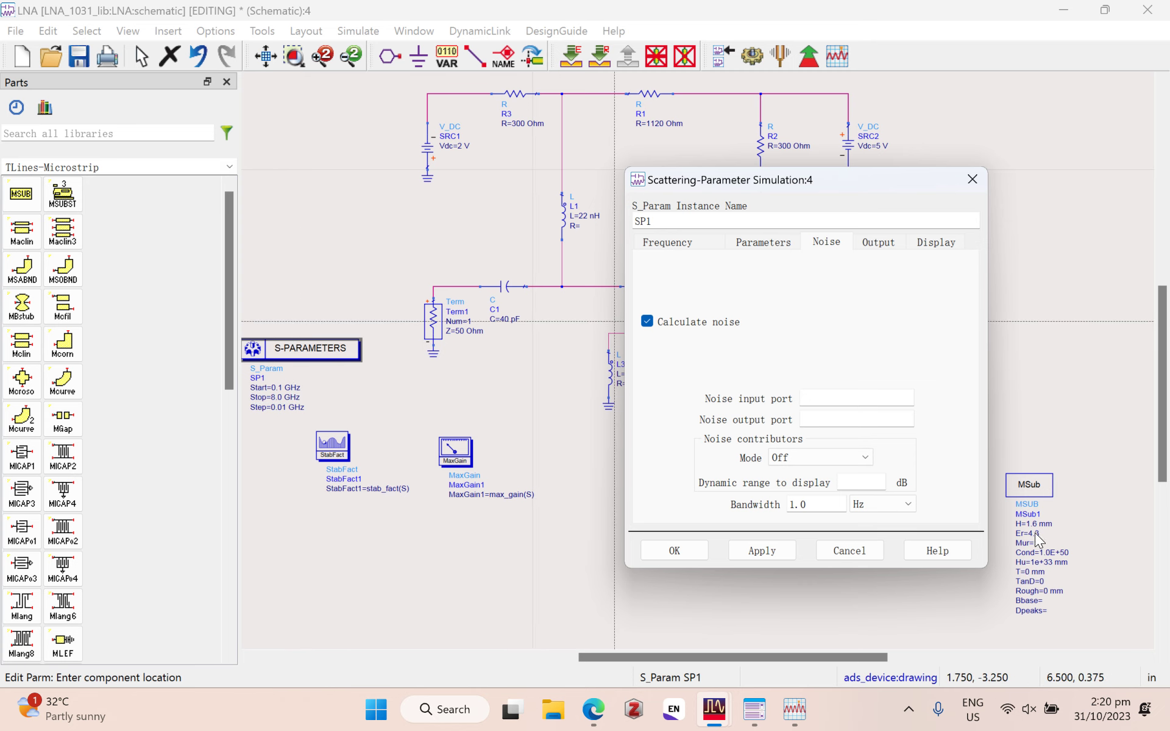
click(761, 550)
click(674, 550)
Step: Rerun the LNA simulation and put the simulation status window out of the way
key(F7)
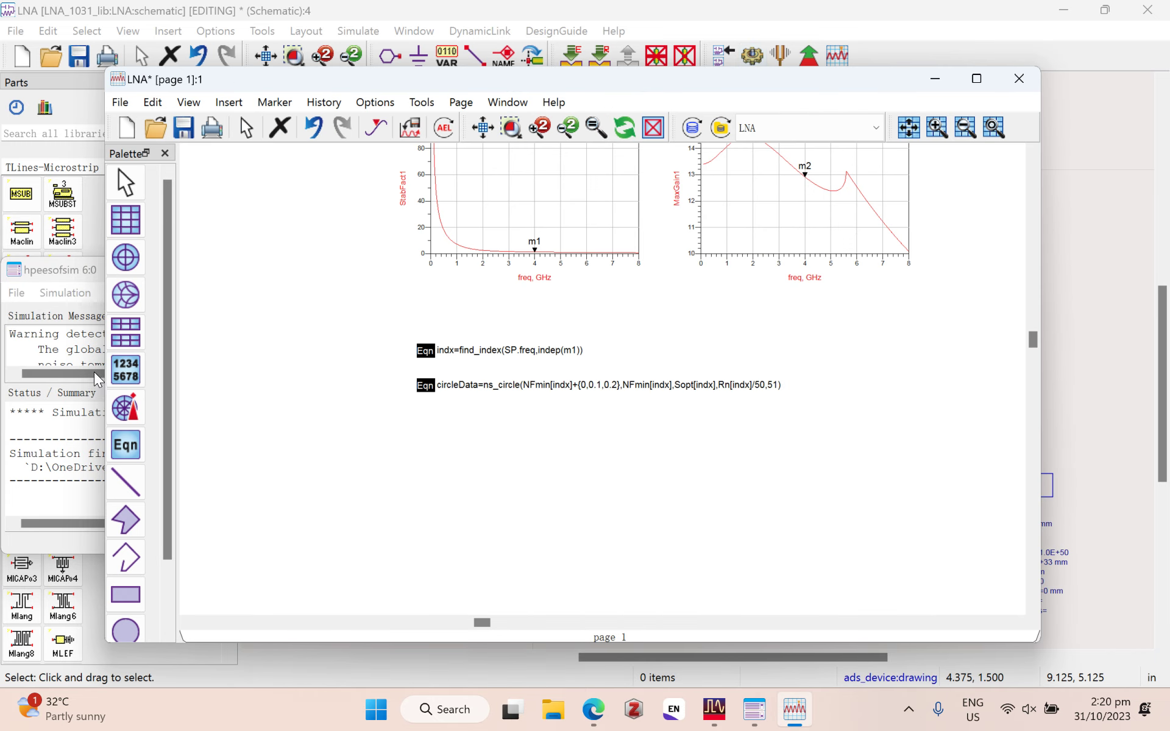
click(94, 372)
click(345, 270)
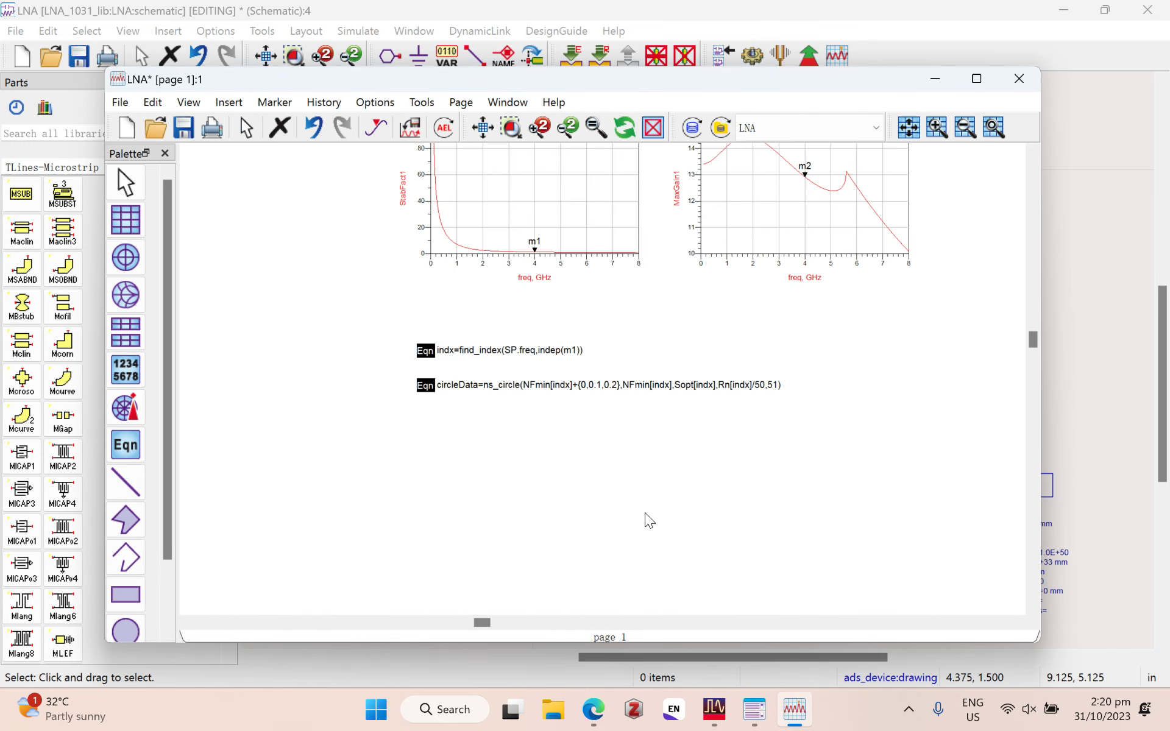
Step: Start a new equation below the circleData equation and name its variable GaCircle
click(125, 444)
click(560, 551)
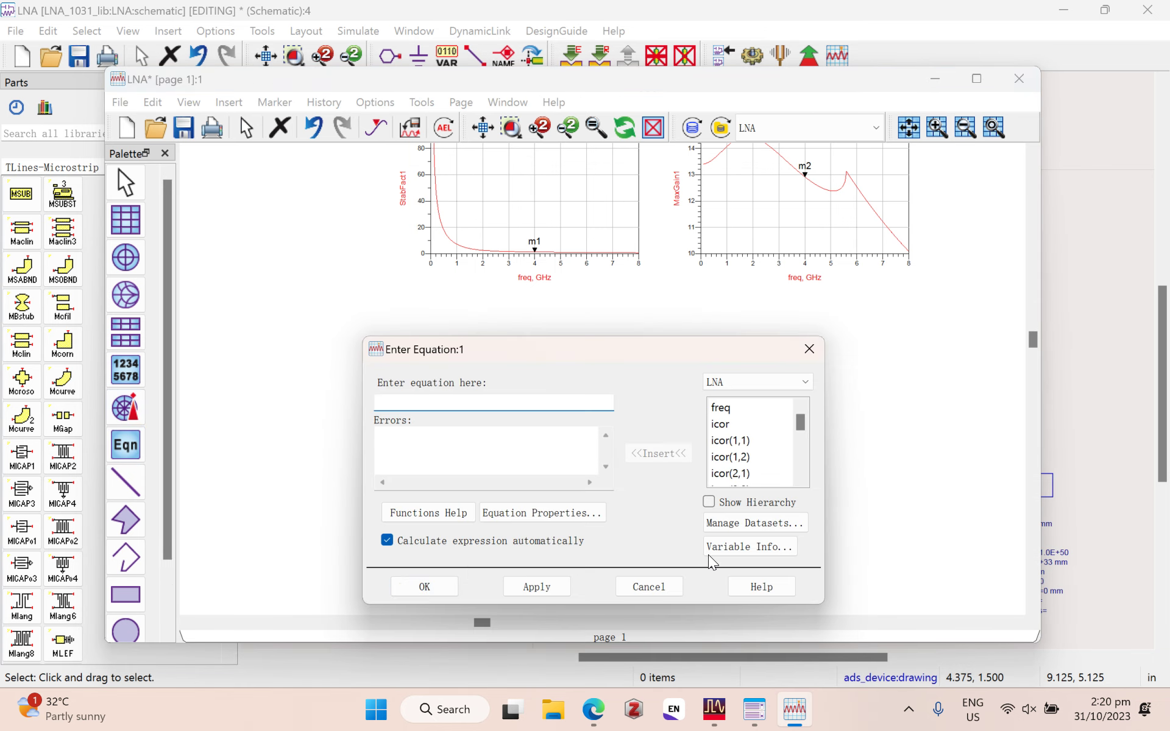
key(Caps_Lock)
text(G)
key(Caps_Lock)
text(a)
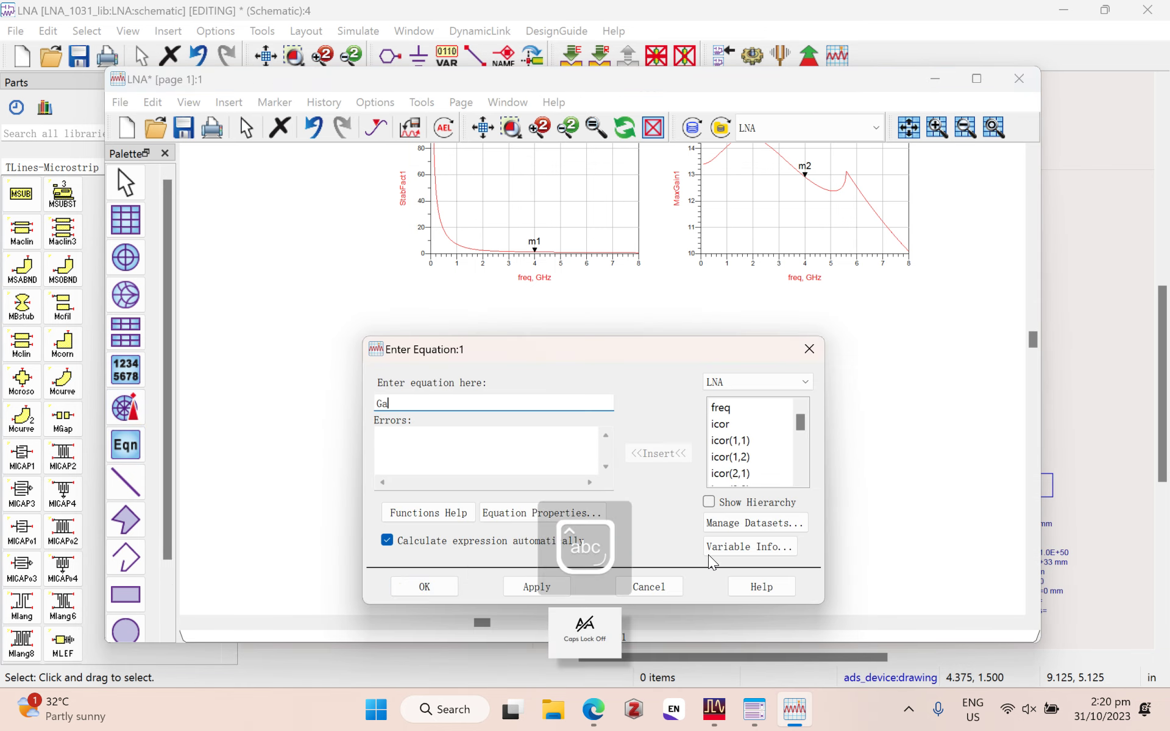
key(Caps_Lock)
text(CI)
key(Caps_Lock)
key(BackSpace)
text(ircle)
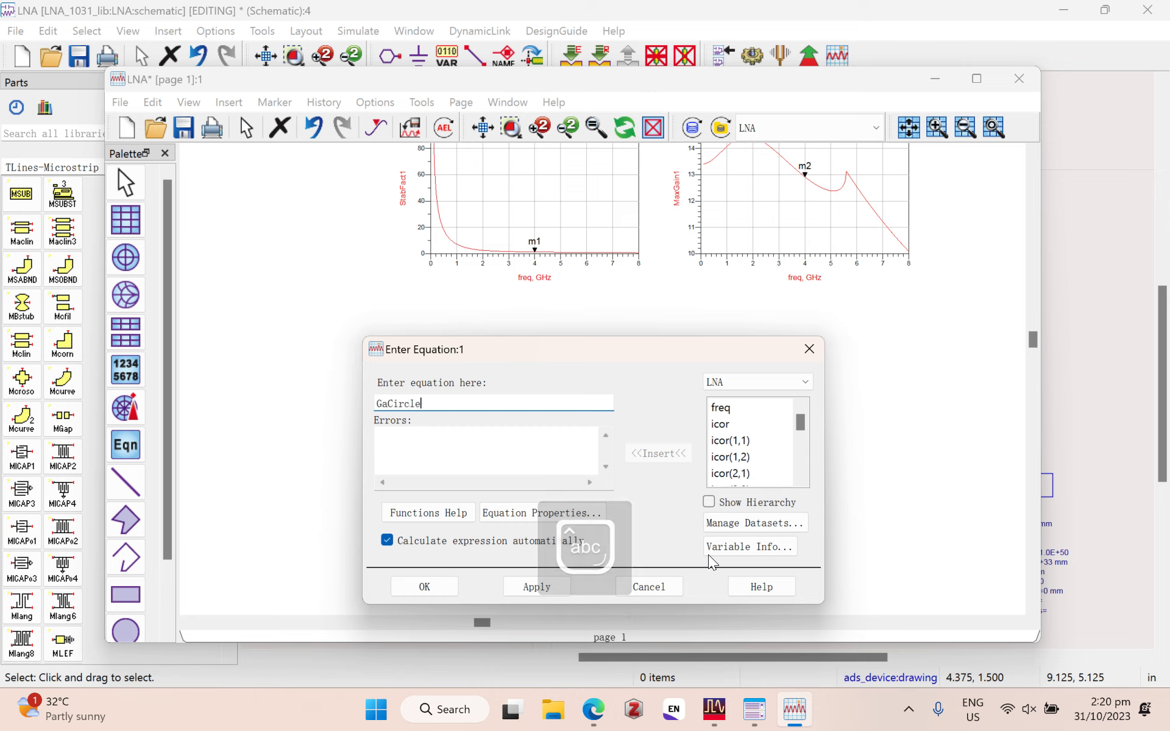
Step: Assign the ga_circle function to GaCircle with S[indx] as its first argument
text(=ga_circle()
key(Caps_Lock)
text(S)
key(Caps_Lock)
text([in)
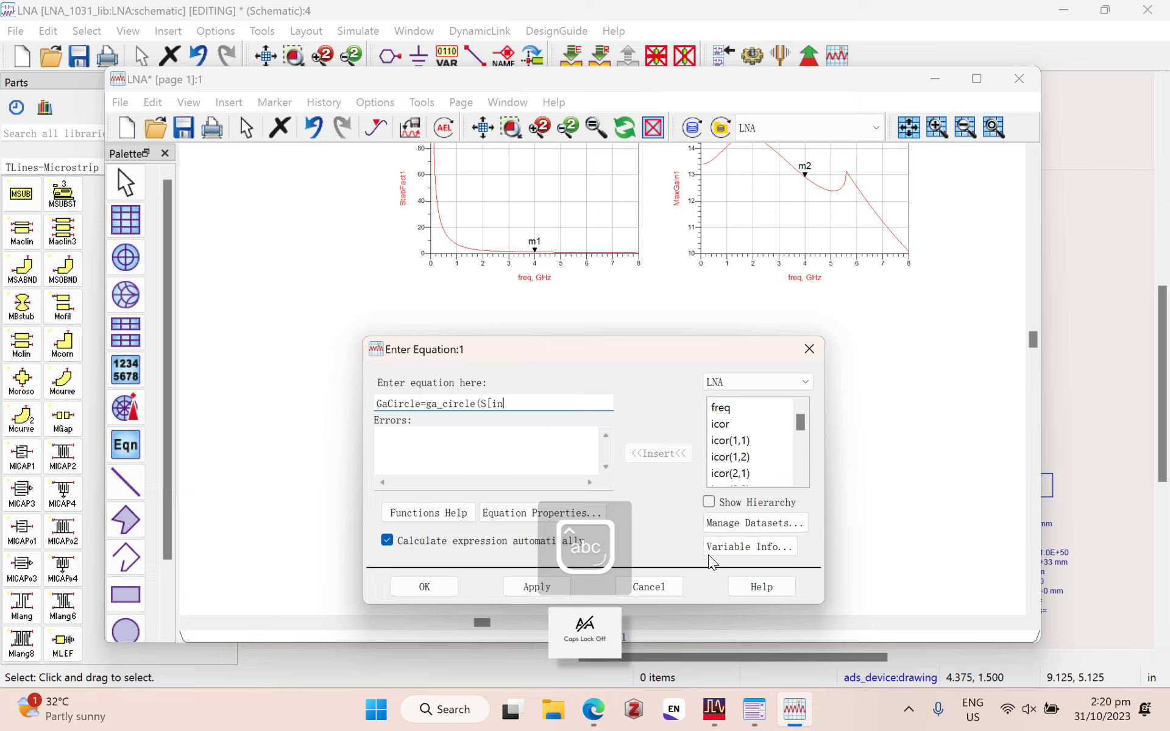
text(dx)
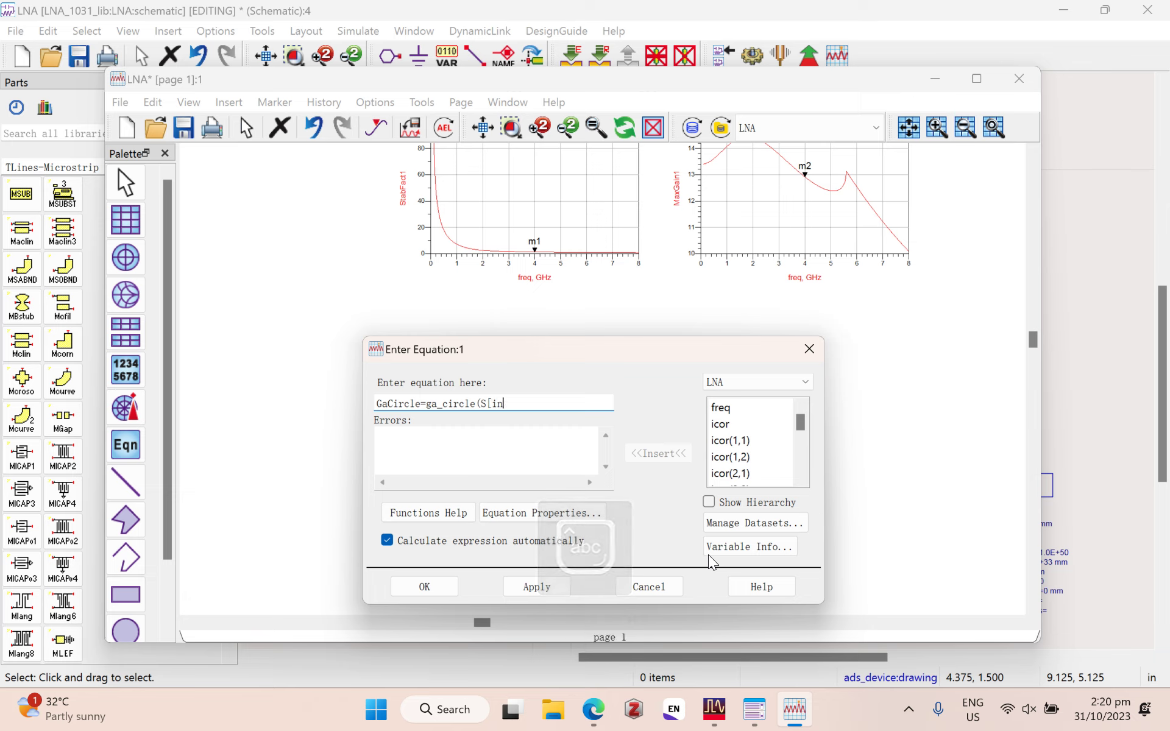
text(])
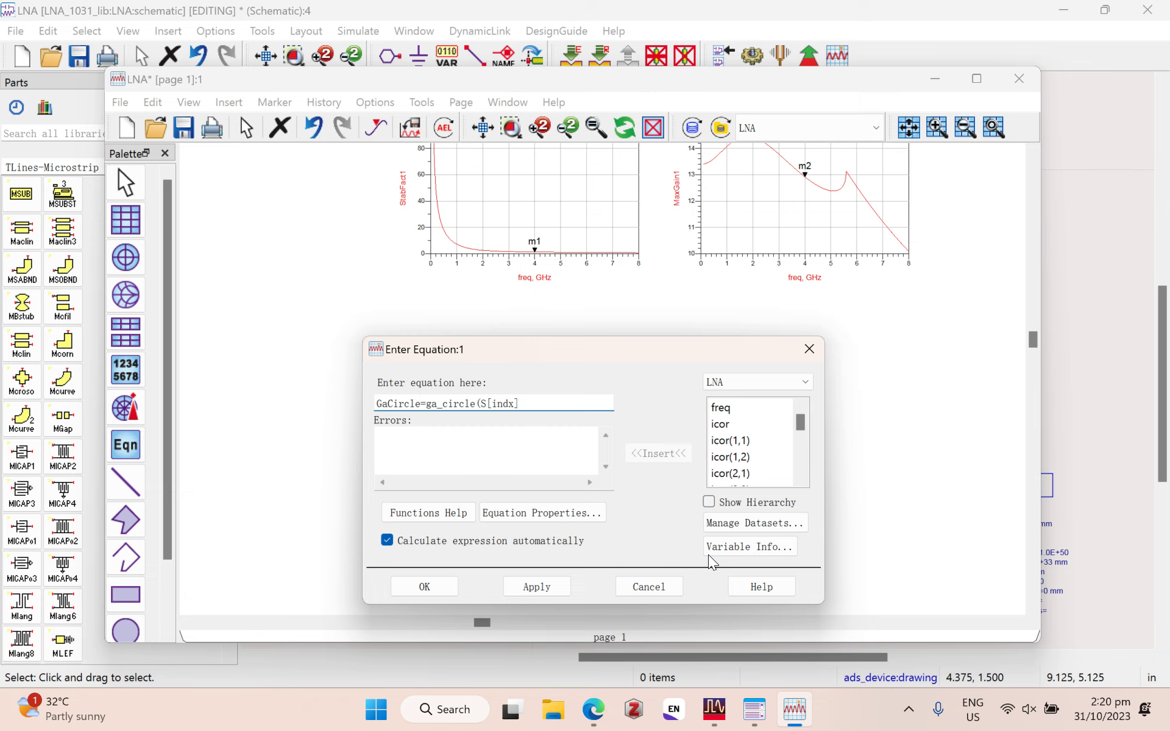
Step: Complete the GaCircle equation with the arguments MaxGain1[indx]-{0,0.5,1,2,3} and 51, and place it on the page
text(,)
key(Caps_Lock)
text(Max)
text(G)
key(Caps_Lock)
text(ain)
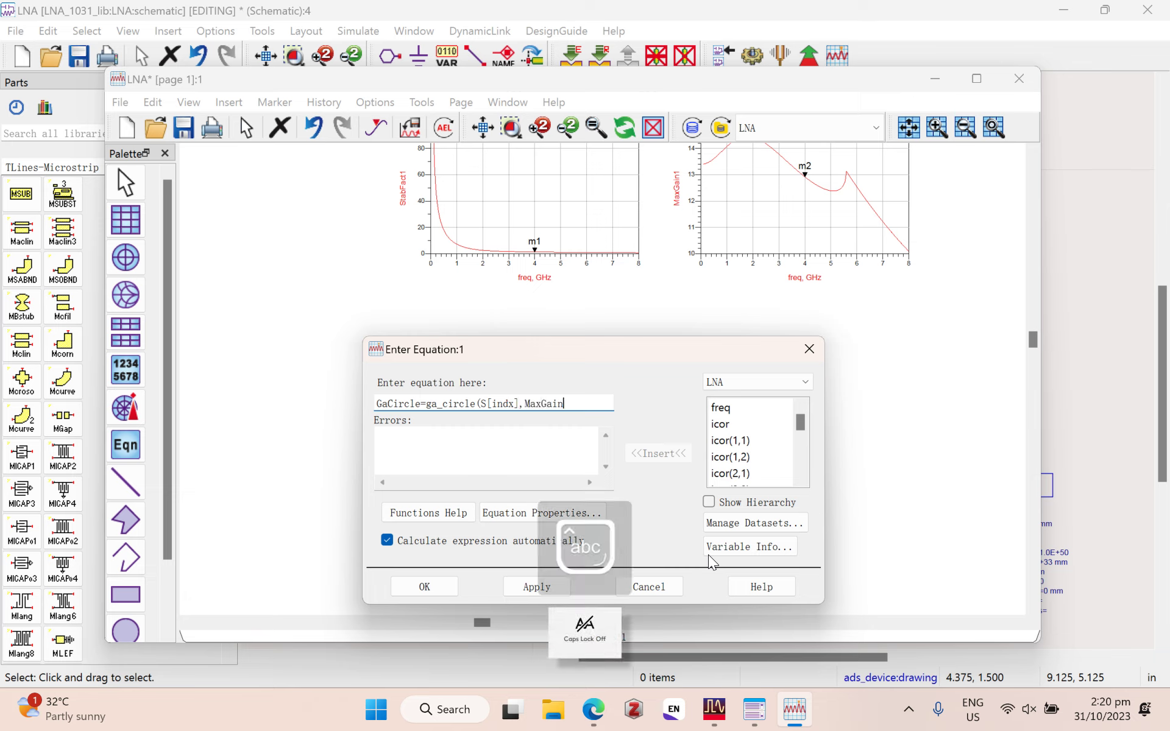
text(1[indx]-{0,0.5,1,2,3},5)
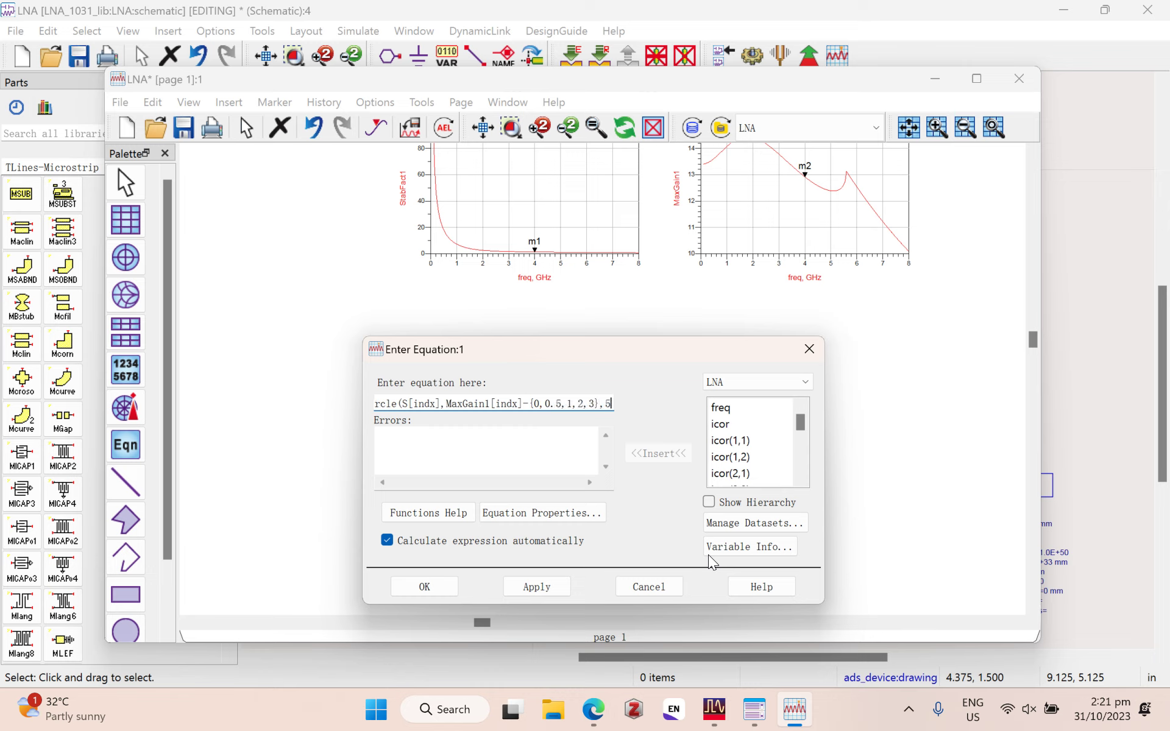
text(1))
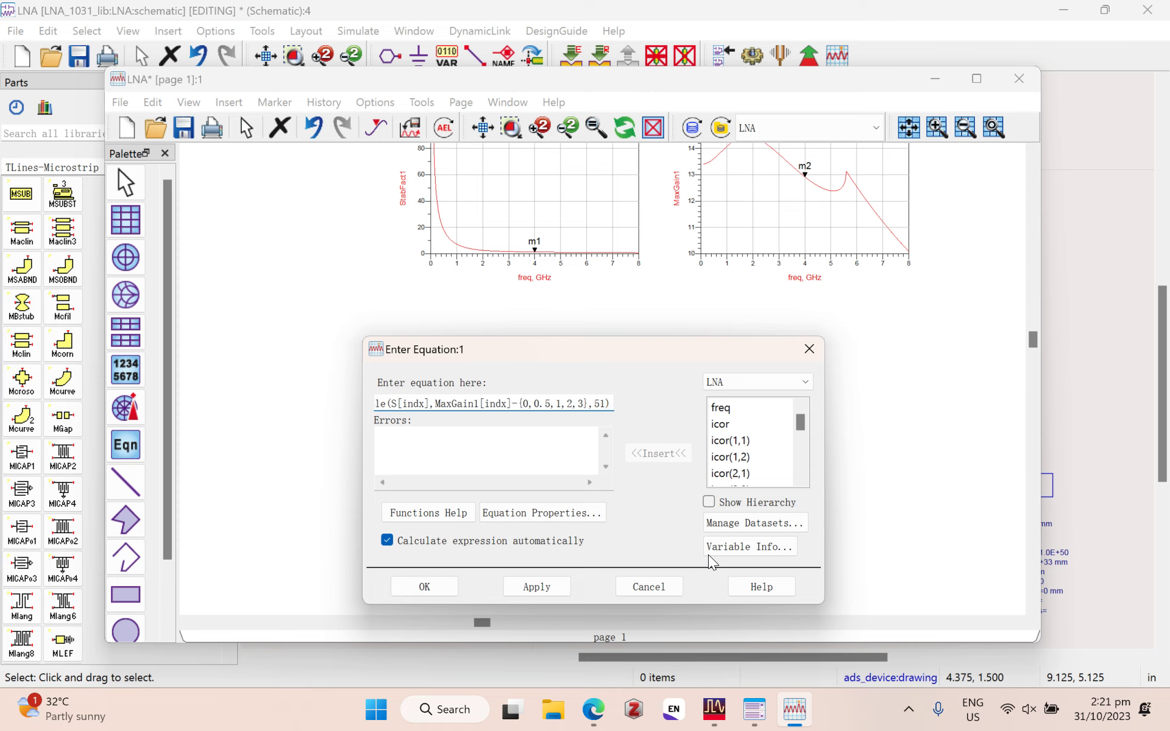
click(537, 587)
click(424, 587)
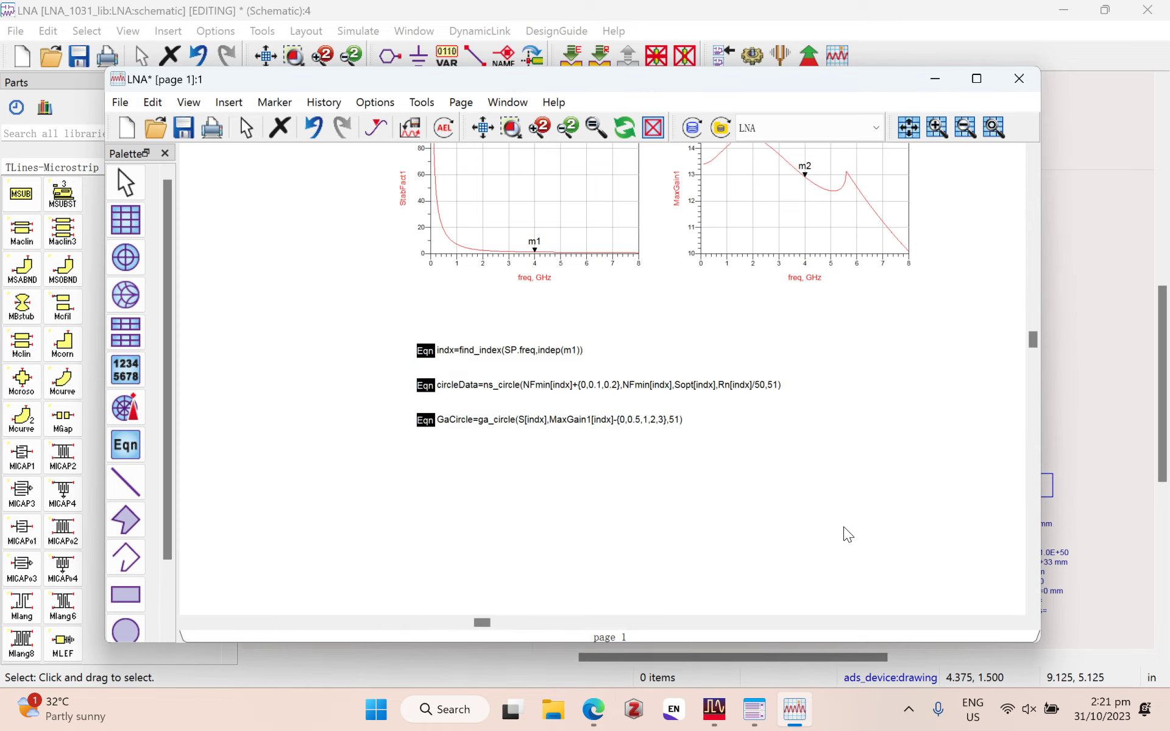
Step: Insert a Smith chart below the three equations on the data display page
scroll(773, 508, down, 3)
scroll(773, 508, up, 2)
scroll(804, 521, up, 3)
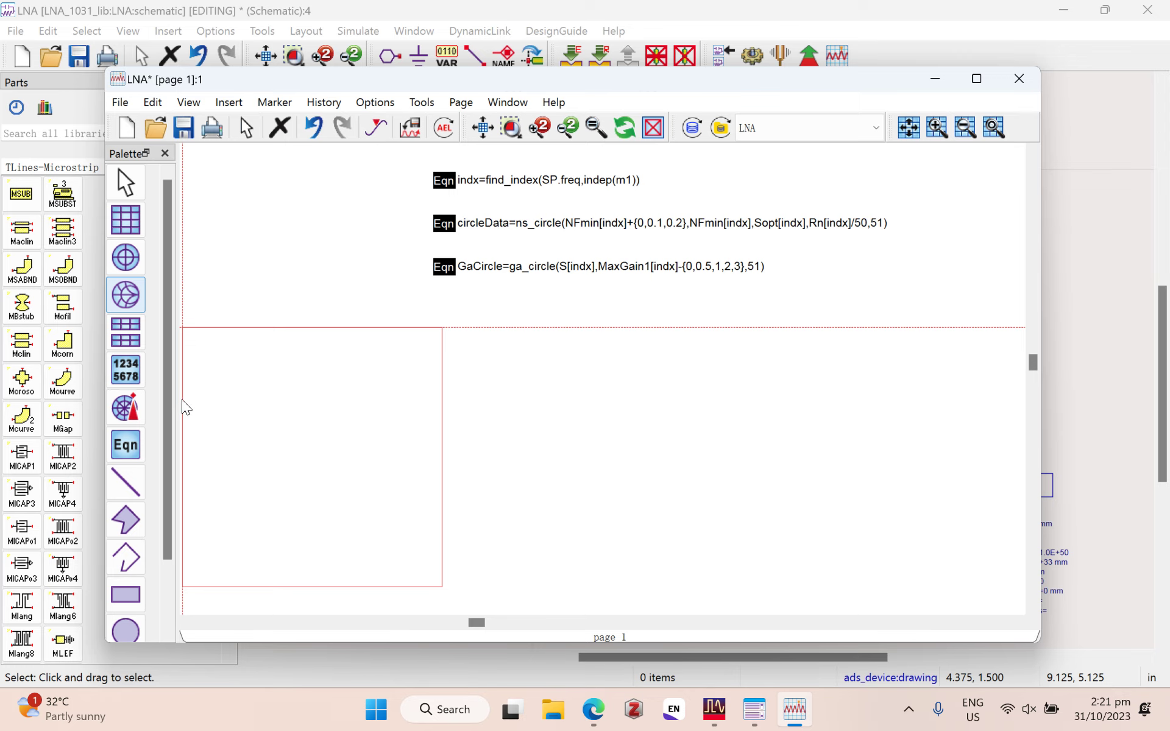
click(436, 387)
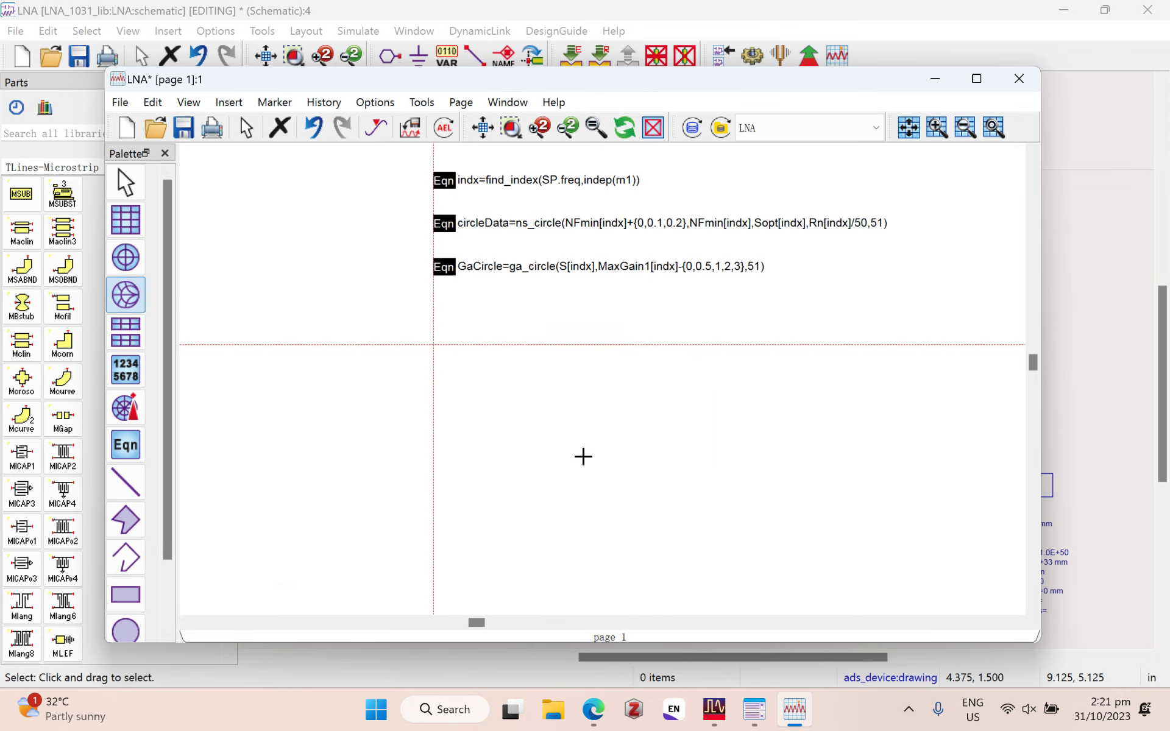
click(583, 456)
scroll(541, 506, down, 5)
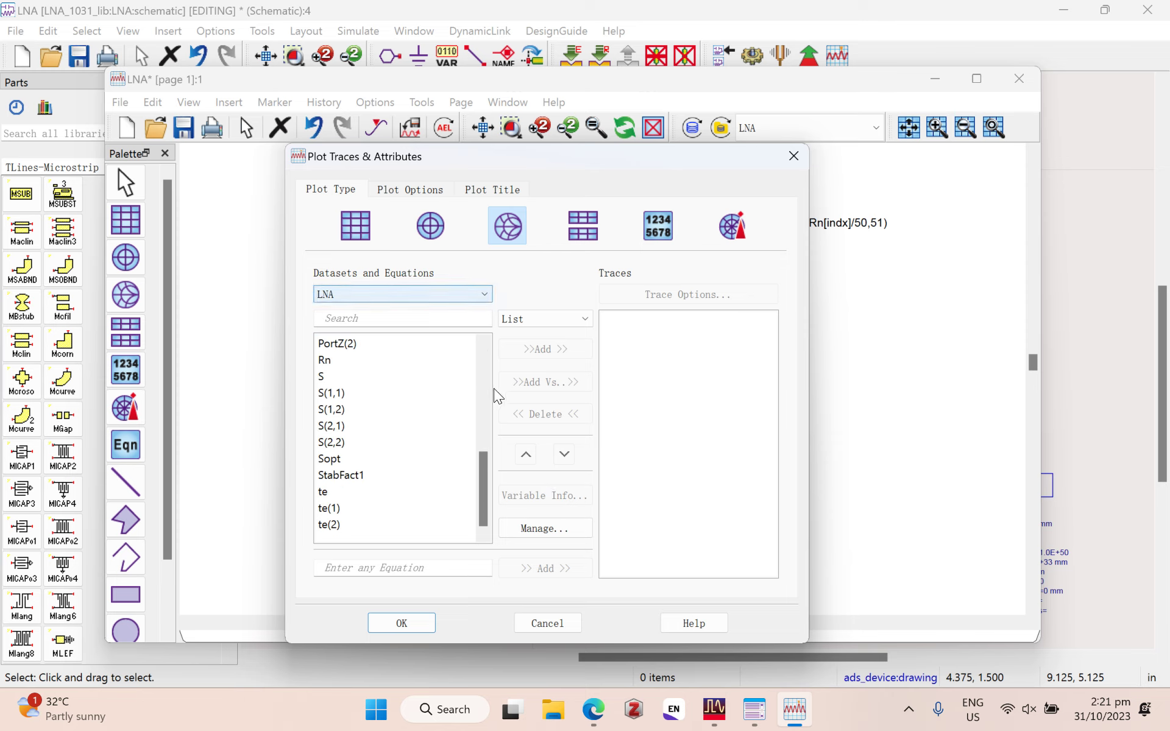
Step: Add the GaCircle and circleData equations as traces of the Smith chart and finish the plot
click(372, 293)
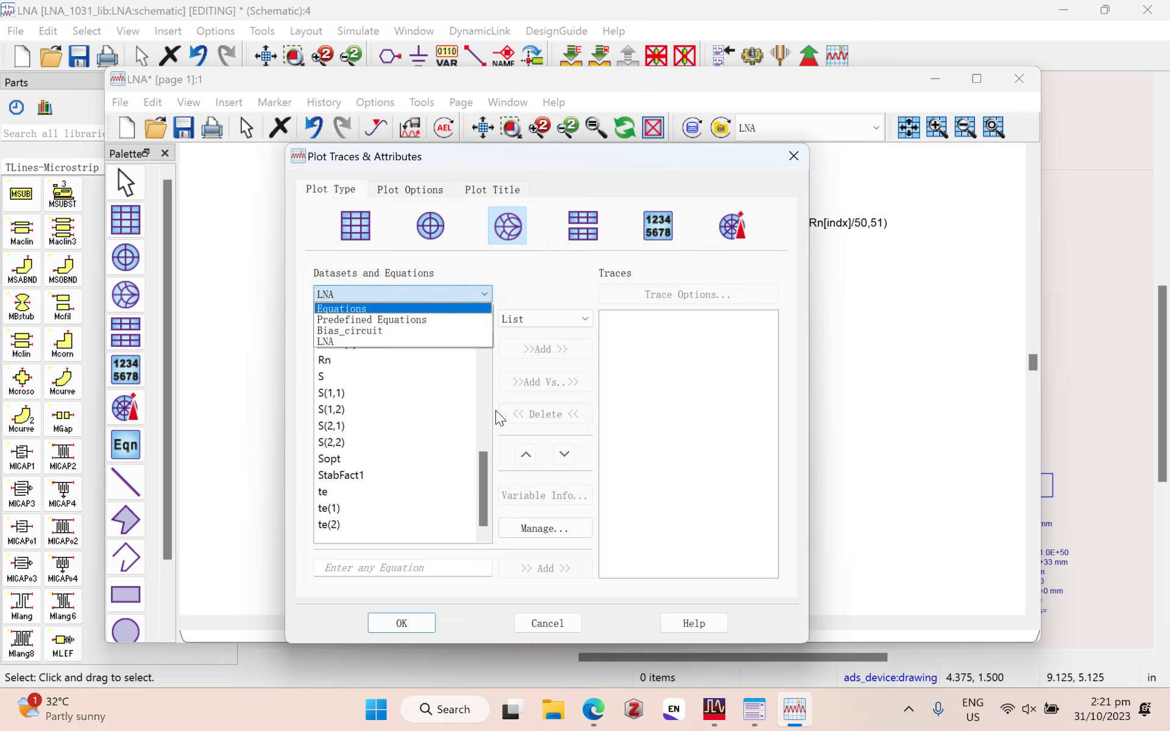
click(372, 309)
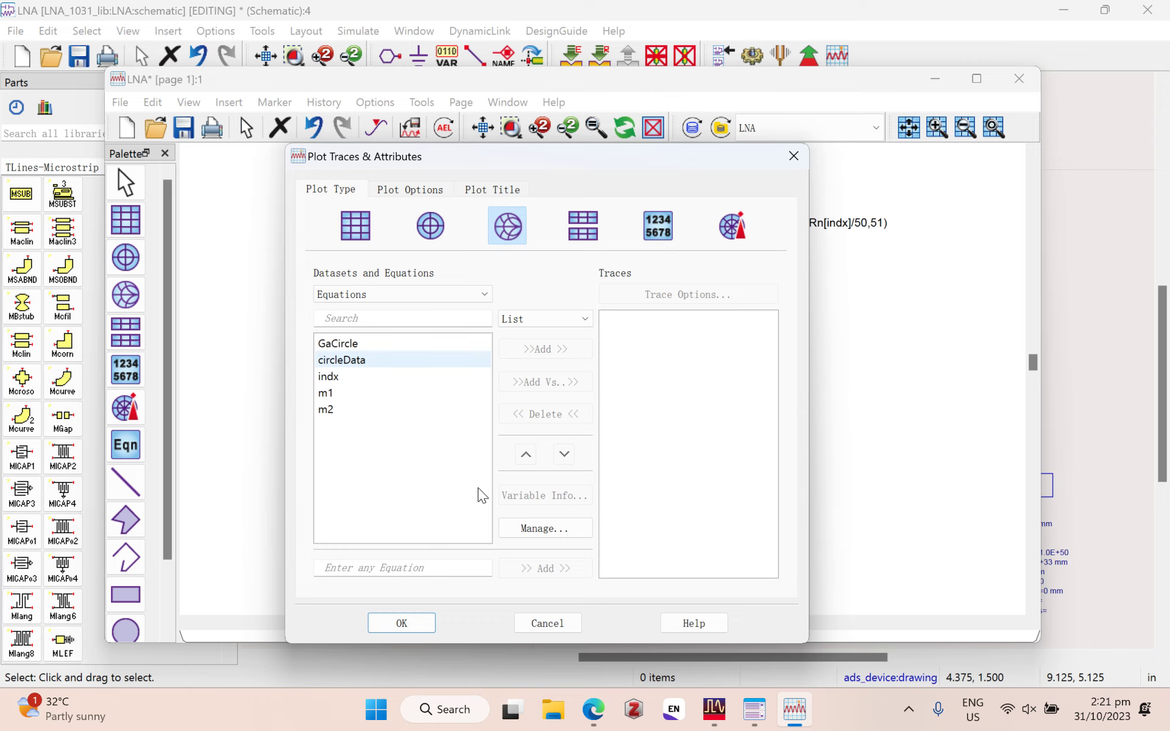
click(356, 341)
shift+click(361, 360)
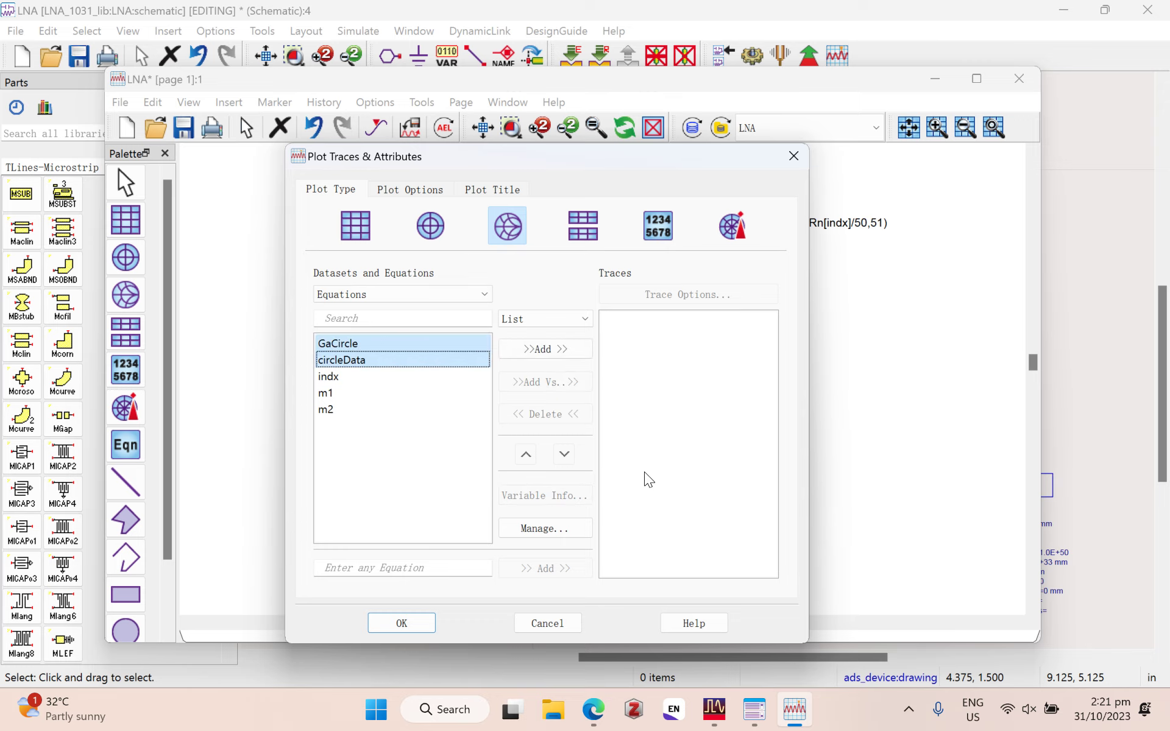
click(536, 350)
click(402, 622)
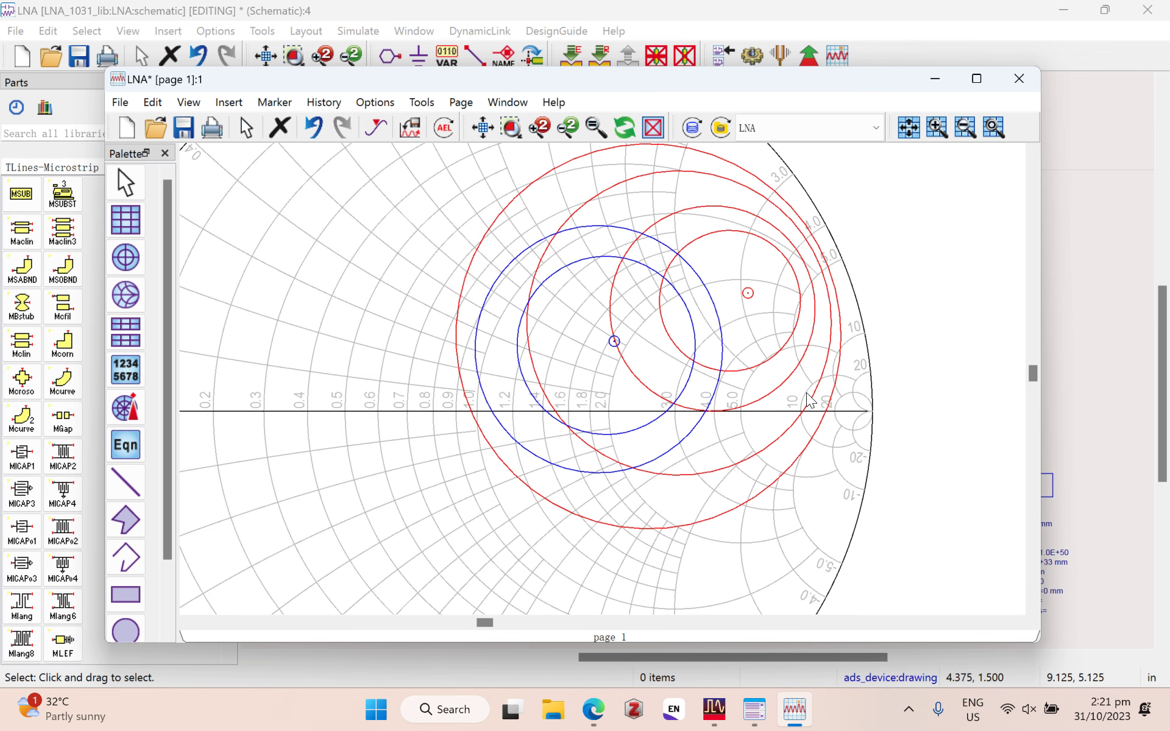
Step: Try a marker on the GaCircle contour at the centre of the noise circles, and delete it
scroll(806, 396, down, 2)
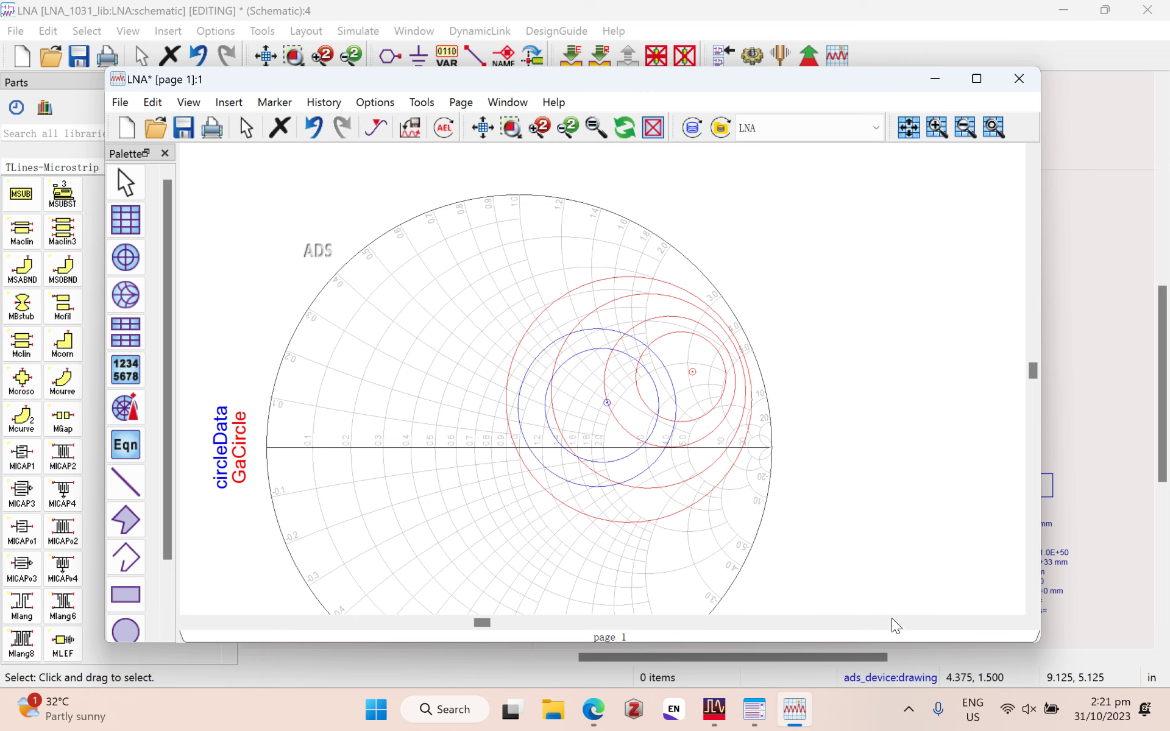
click(190, 102)
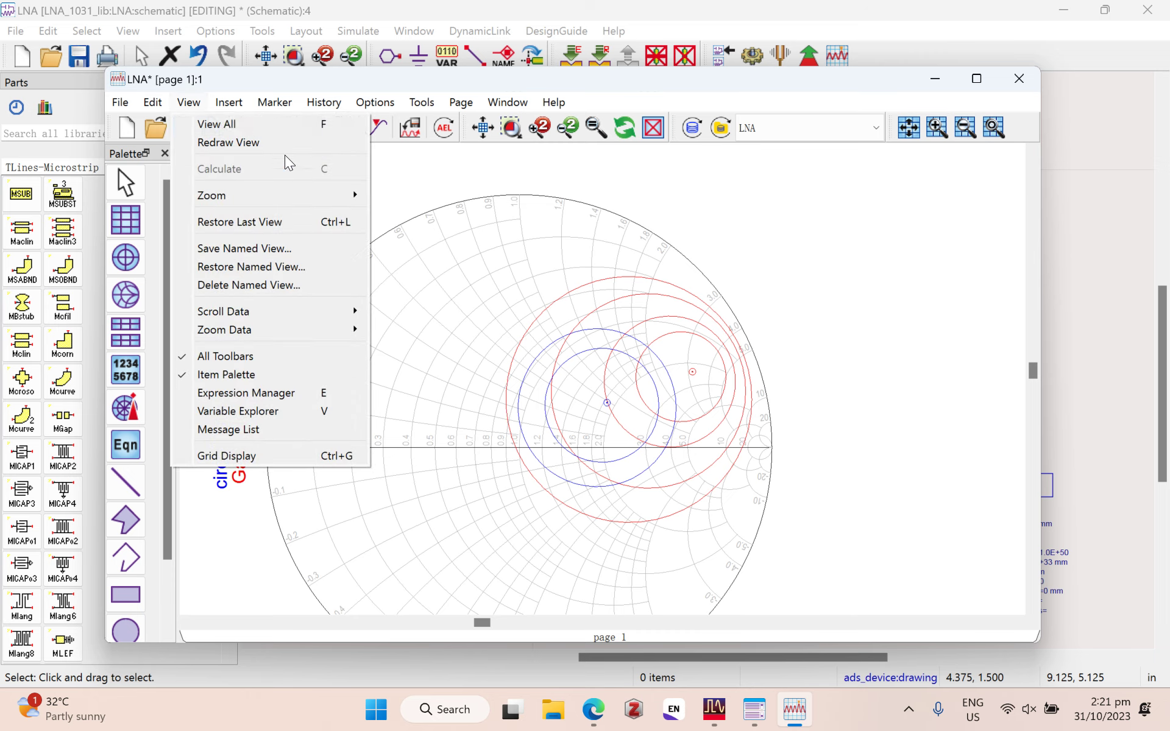
mouse_move(229, 103)
mouse_move(274, 101)
click(360, 126)
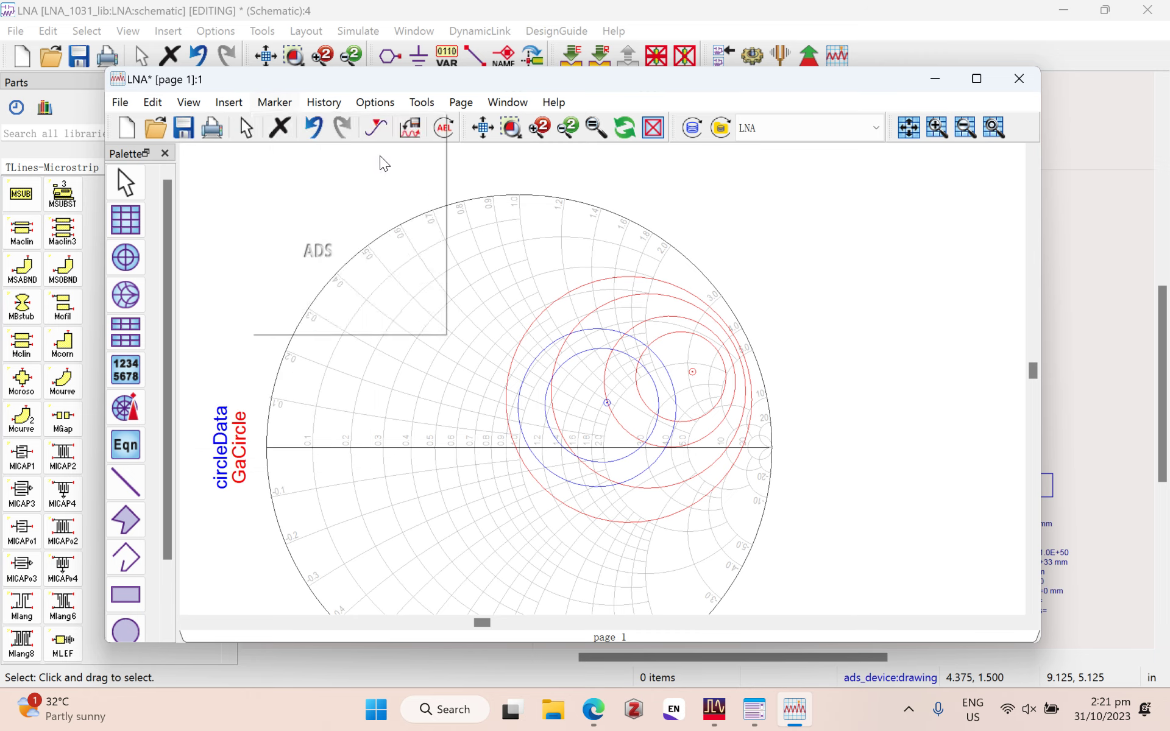
scroll(803, 509, up, 2)
scroll(792, 504, up, 2)
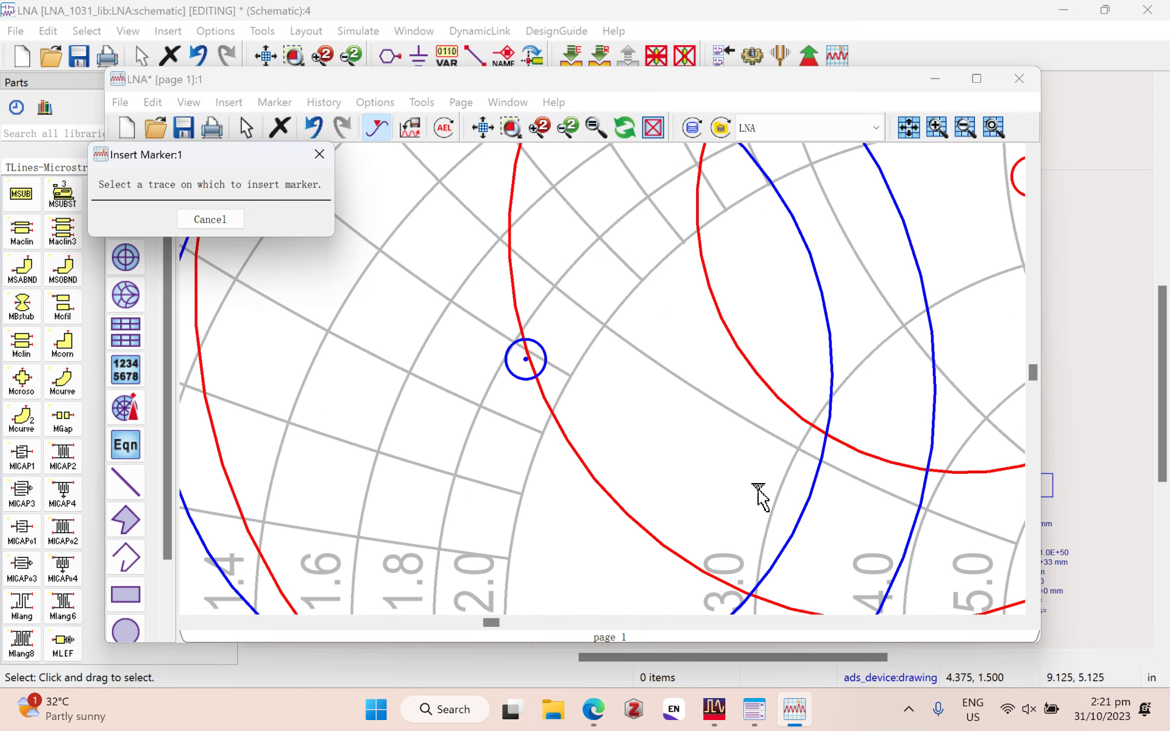
click(701, 476)
scroll(833, 497, down, 1)
scroll(834, 497, down, 3)
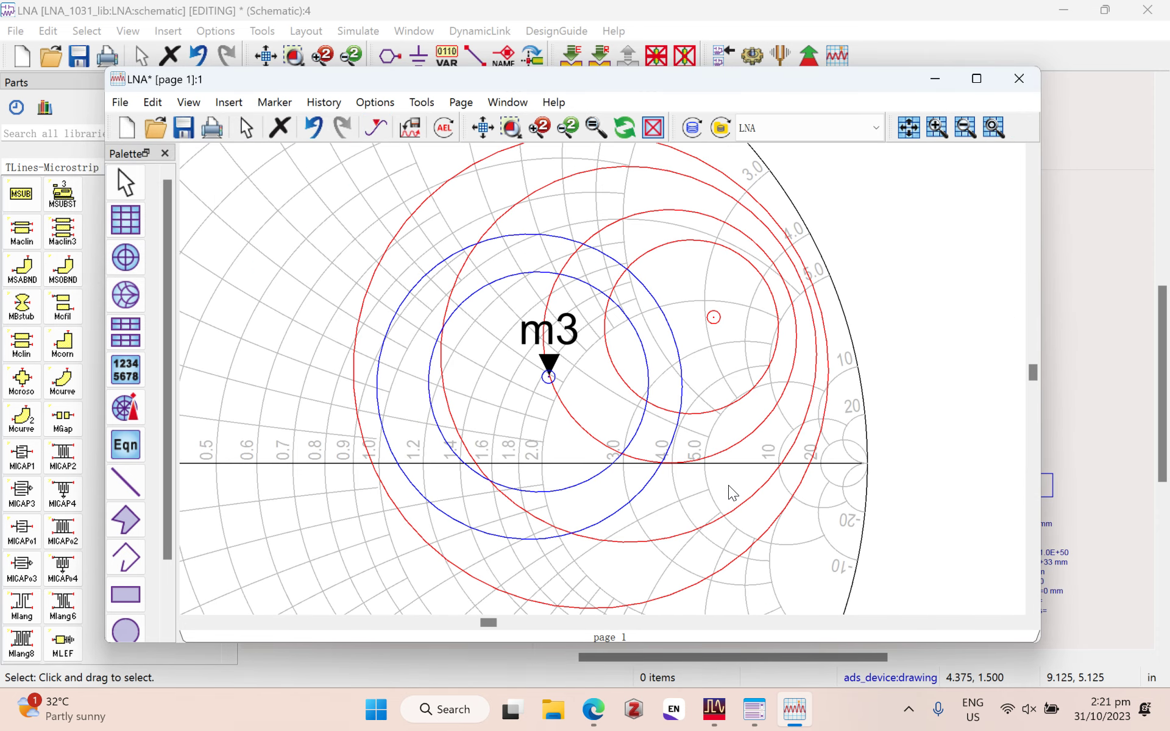
scroll(800, 502, up, 5)
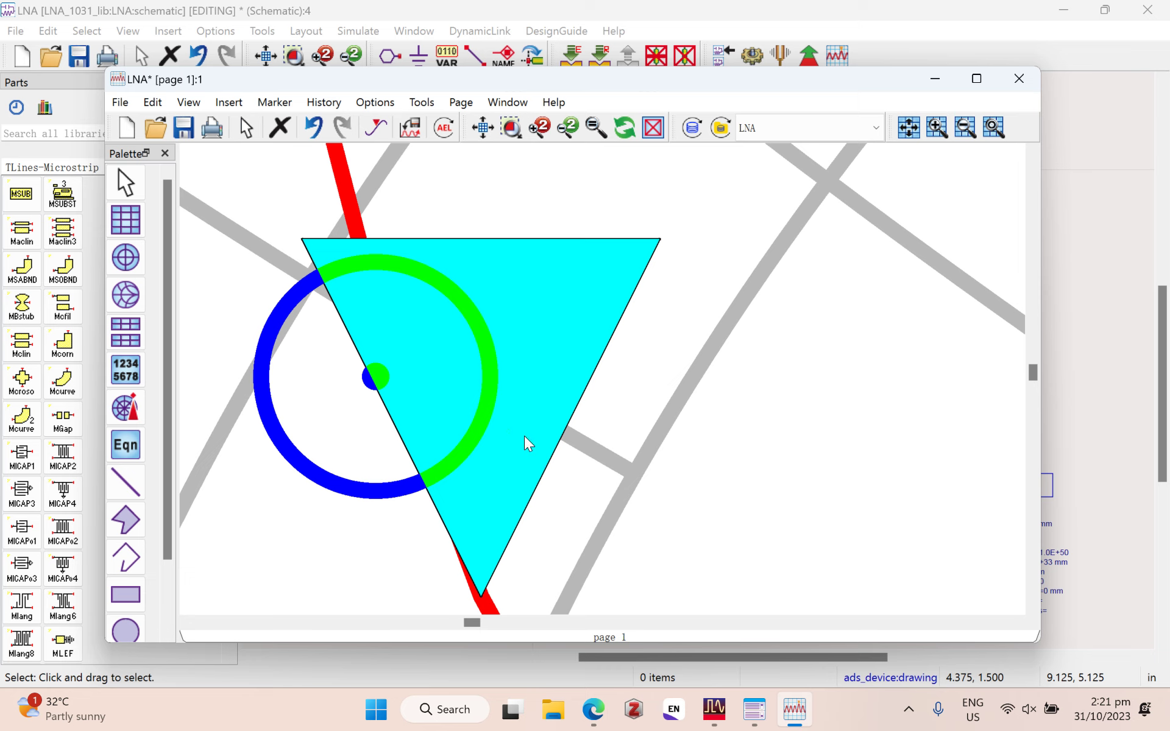
scroll(648, 509, down, 3)
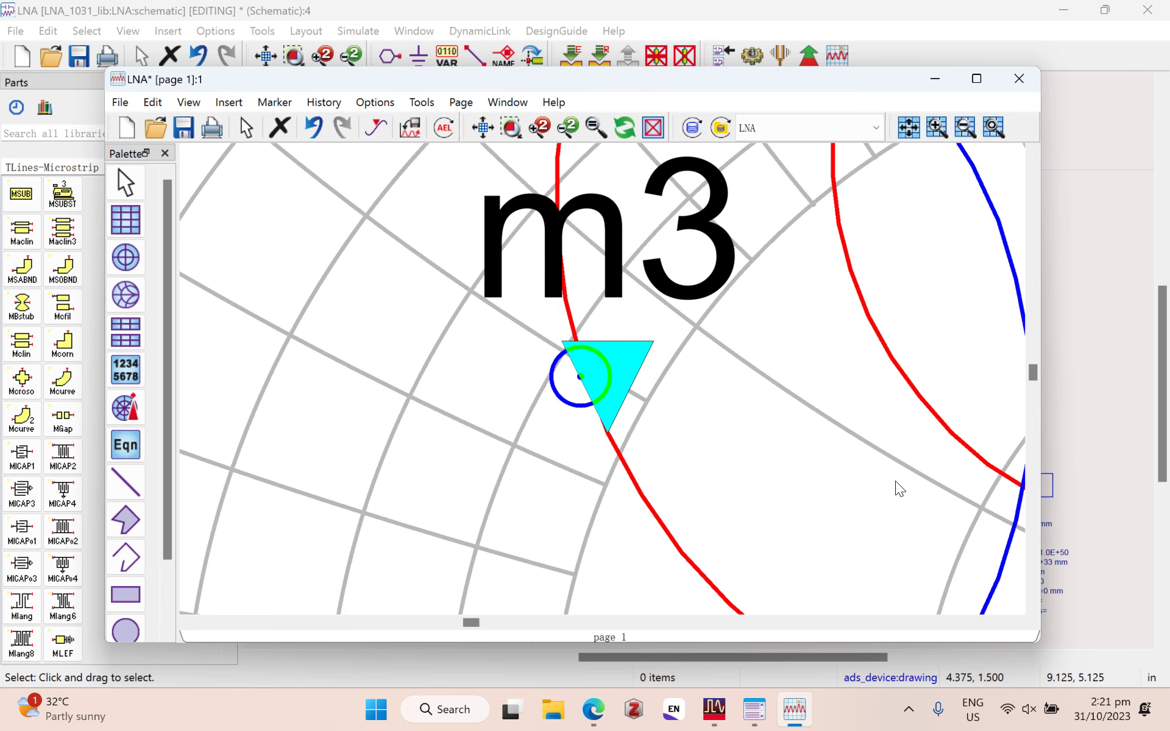
key(Delete)
click(231, 104)
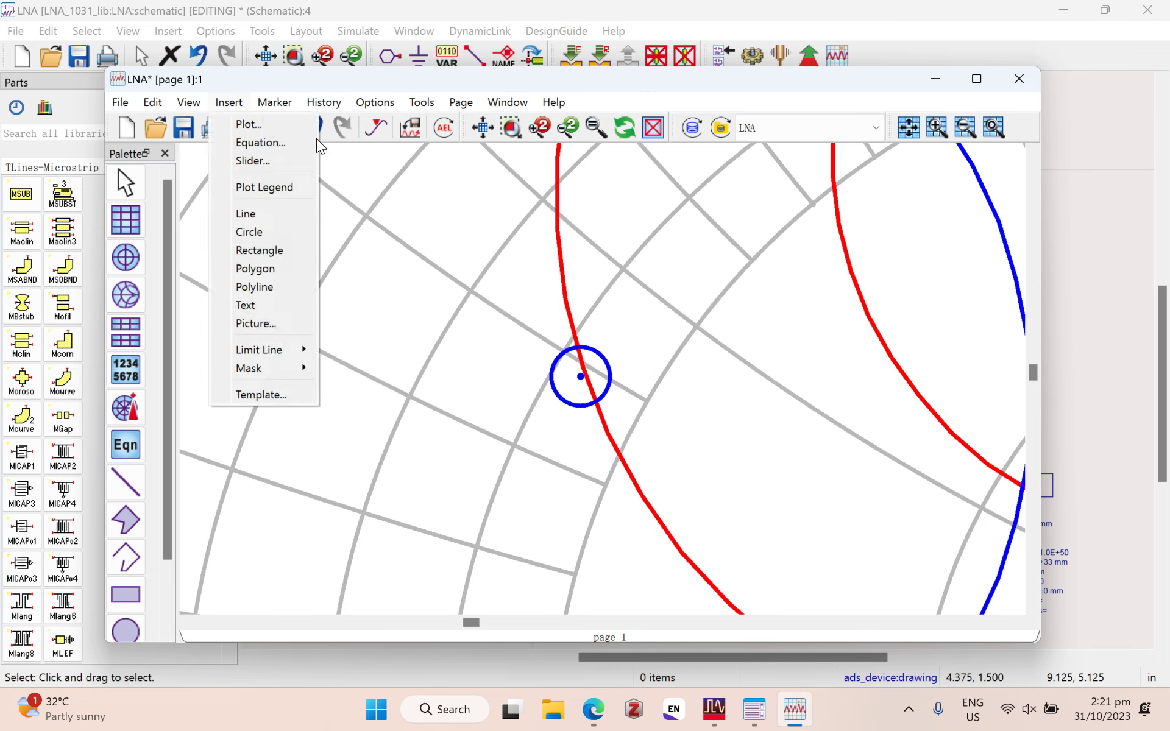
mouse_move(276, 103)
key(Down)
key(Return)
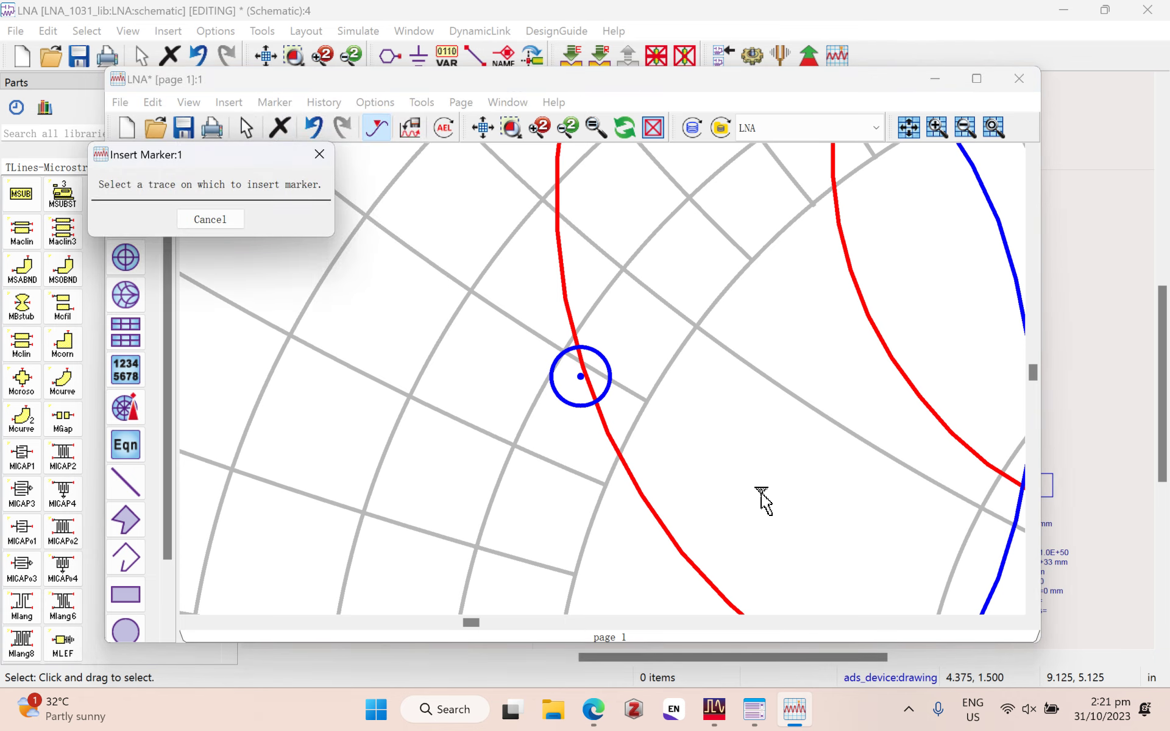
key(Escape)
Step: Insert a rectangular plot of NFmin from the LNA dataset beside the MaxGain1 plot
scroll(792, 502, down, 5)
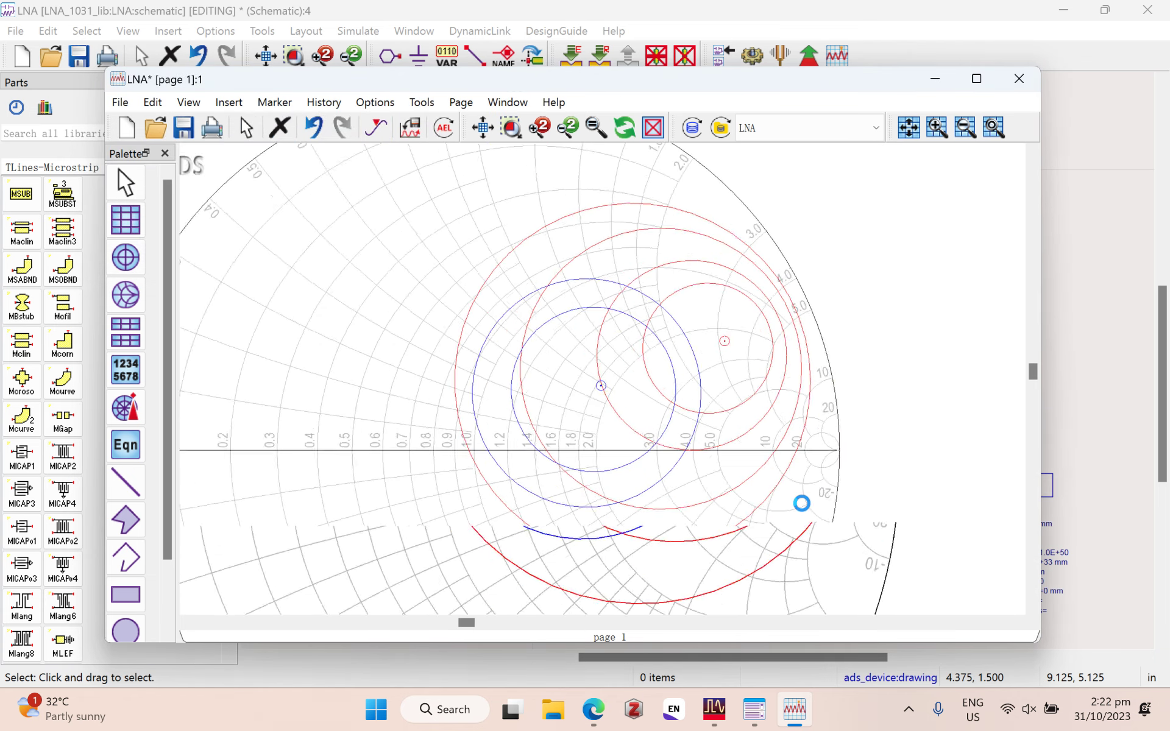
scroll(870, 419, down, 3)
click(126, 219)
click(1036, 286)
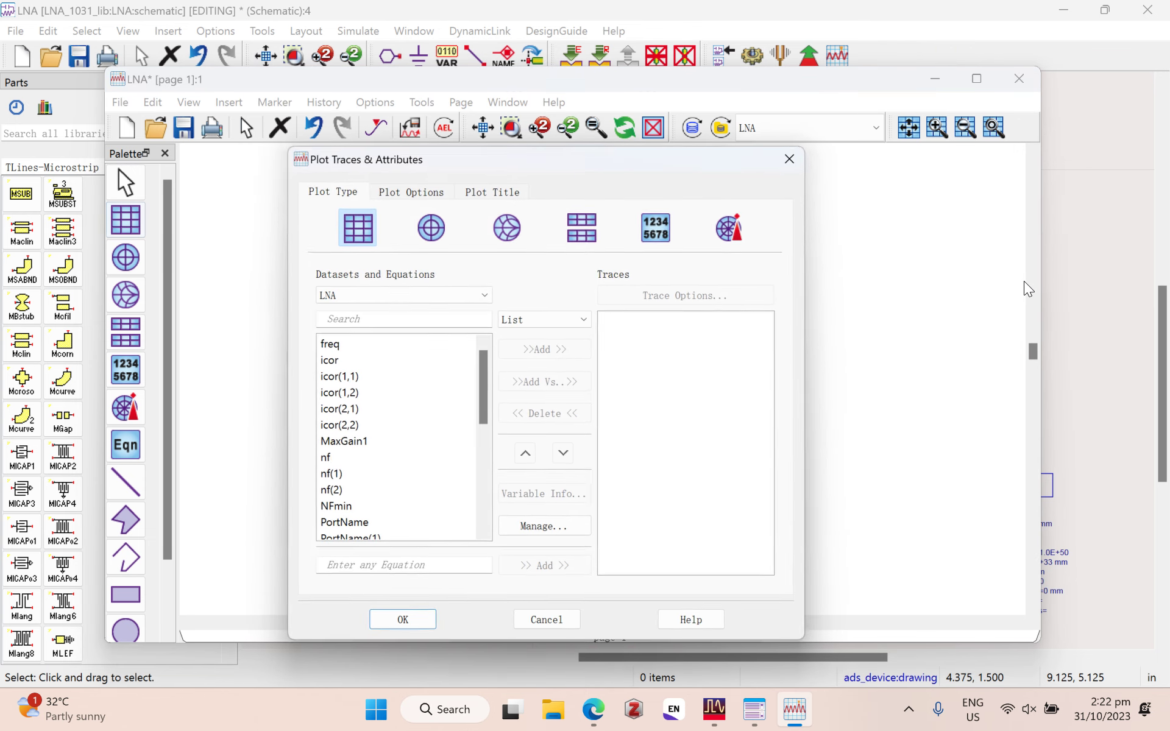
scroll(474, 474, down, 5)
scroll(341, 393, up, 2)
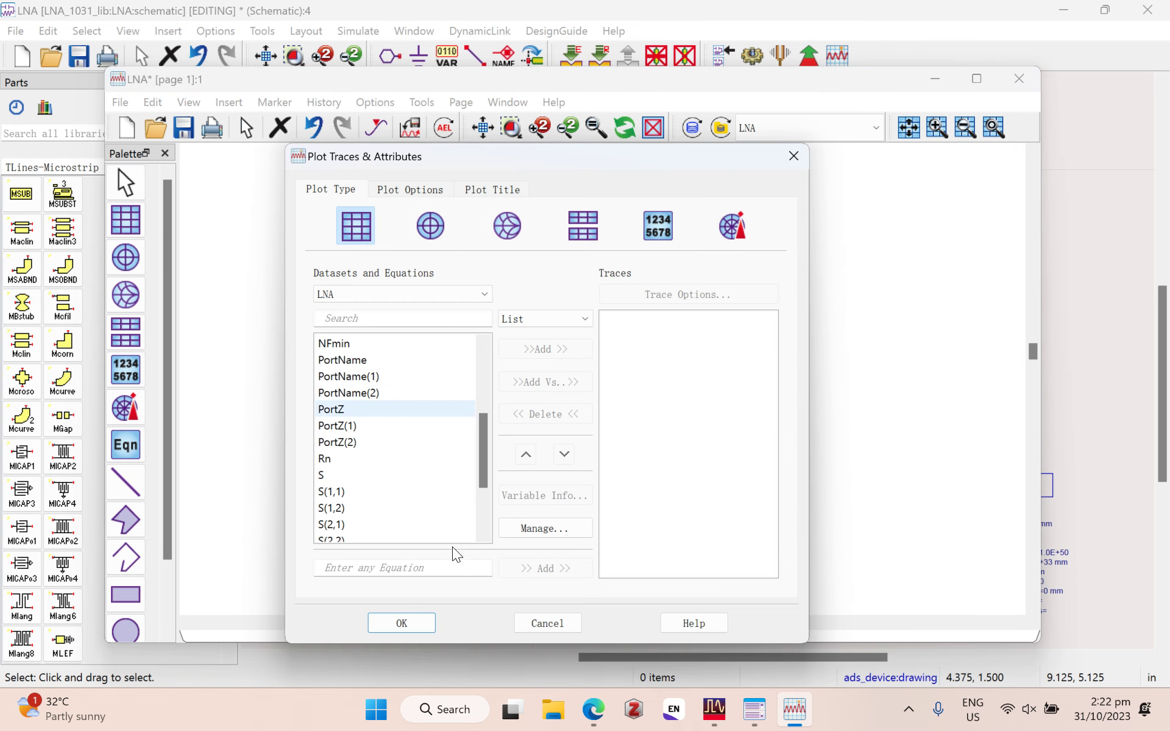
click(344, 343)
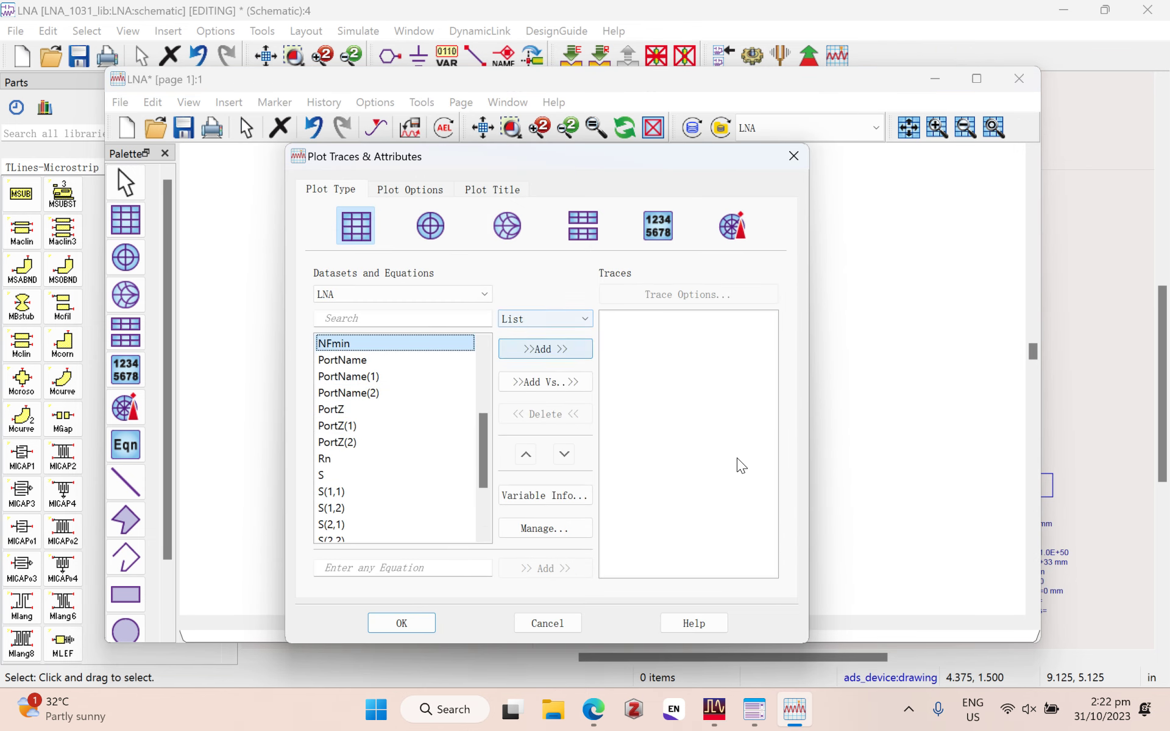
click(541, 349)
click(401, 623)
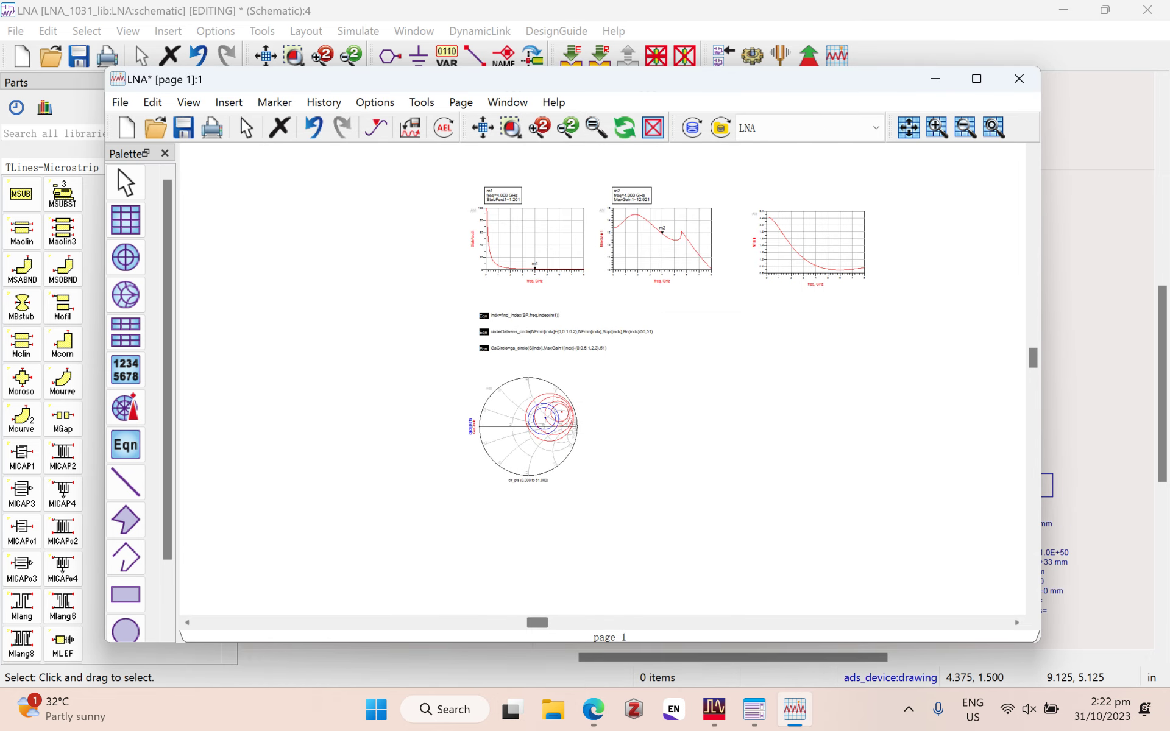
Step: Insert a marker on the NFmin trace at about 4.04 GHz
scroll(788, 534, up, 6)
click(324, 102)
click(275, 102)
click(370, 128)
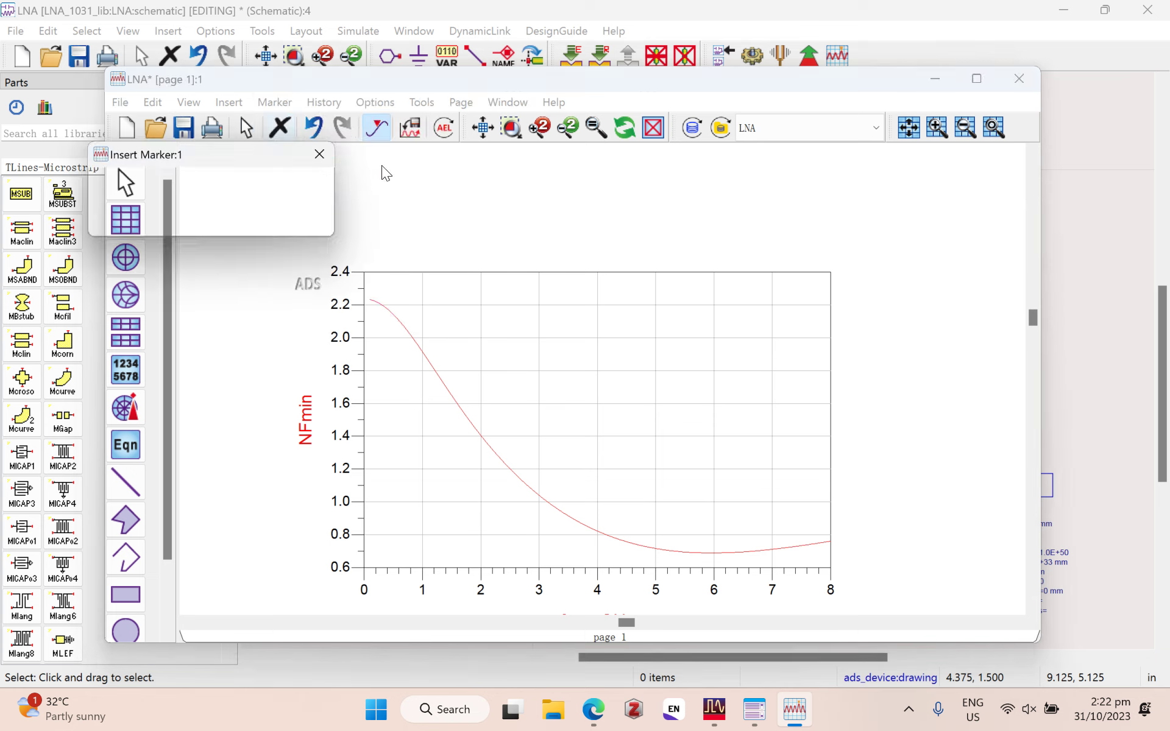
Step: Set the frequency of the NFmin plot's marker to exactly 4 GHz
double_click(442, 196)
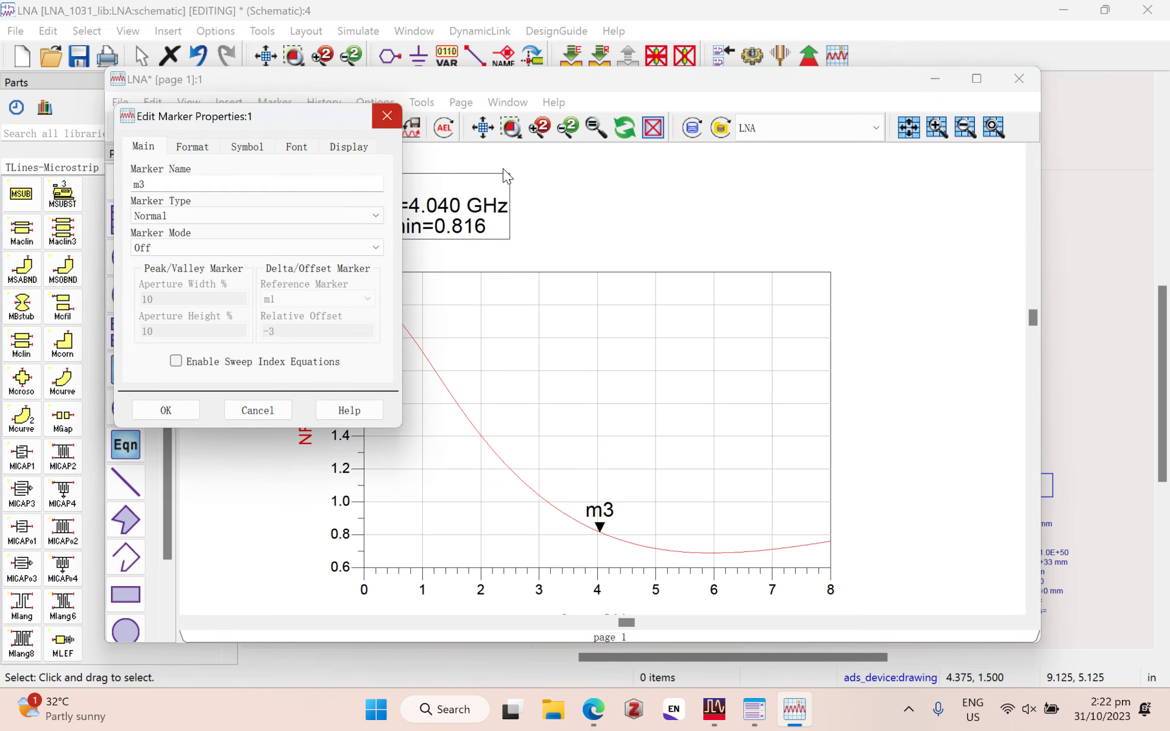
click(387, 116)
click(461, 207)
key(ctrl+a)
text(4)
key(Return)
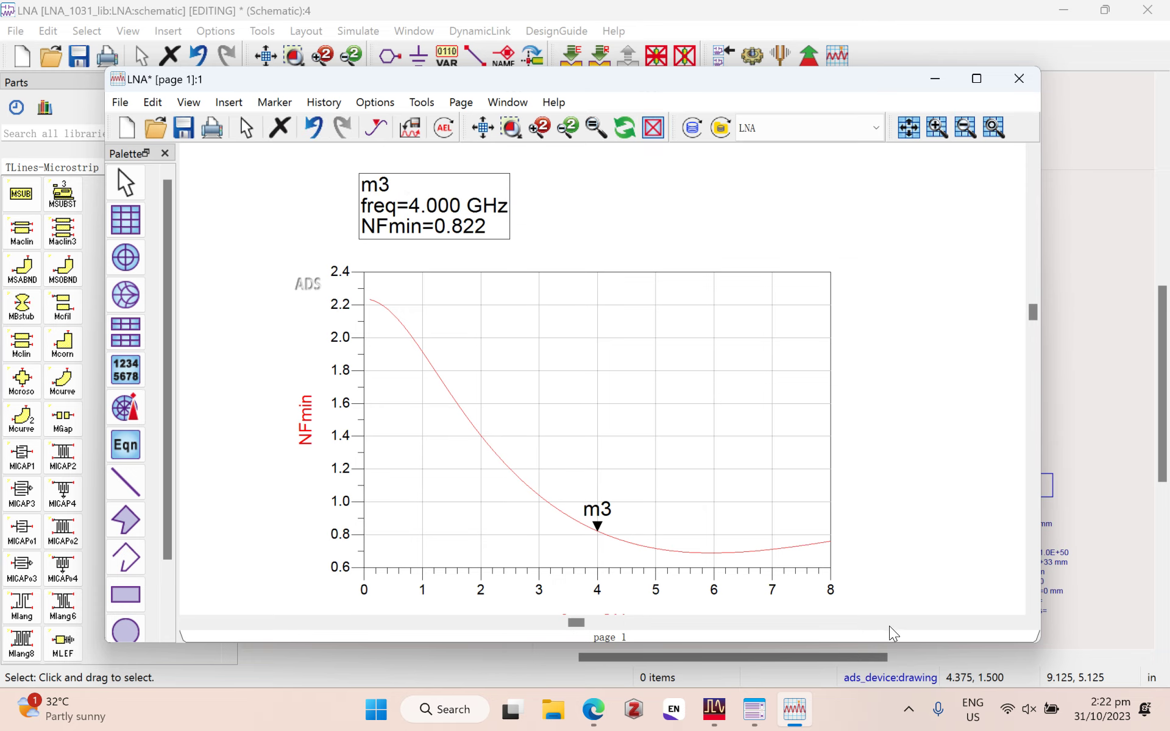
scroll(744, 473, down, 2)
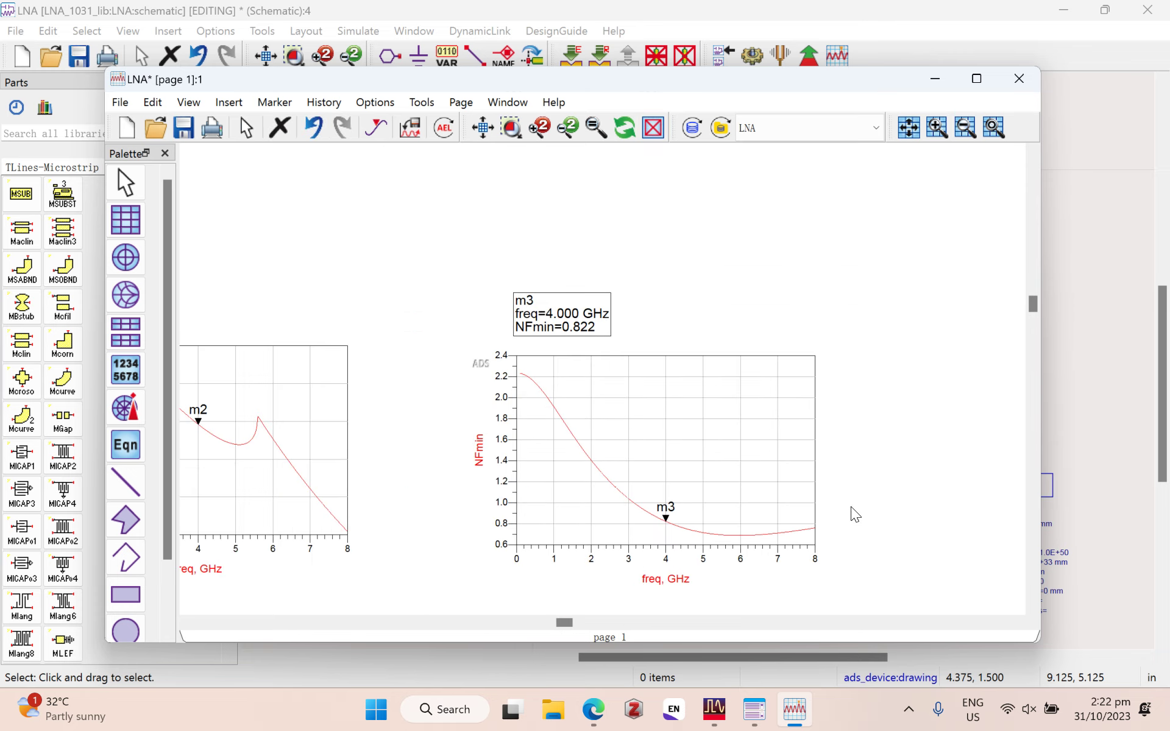
Step: Insert a marker on the circleData trace at the centre point of the noise circles on the Smith chart
scroll(786, 581, down, 5)
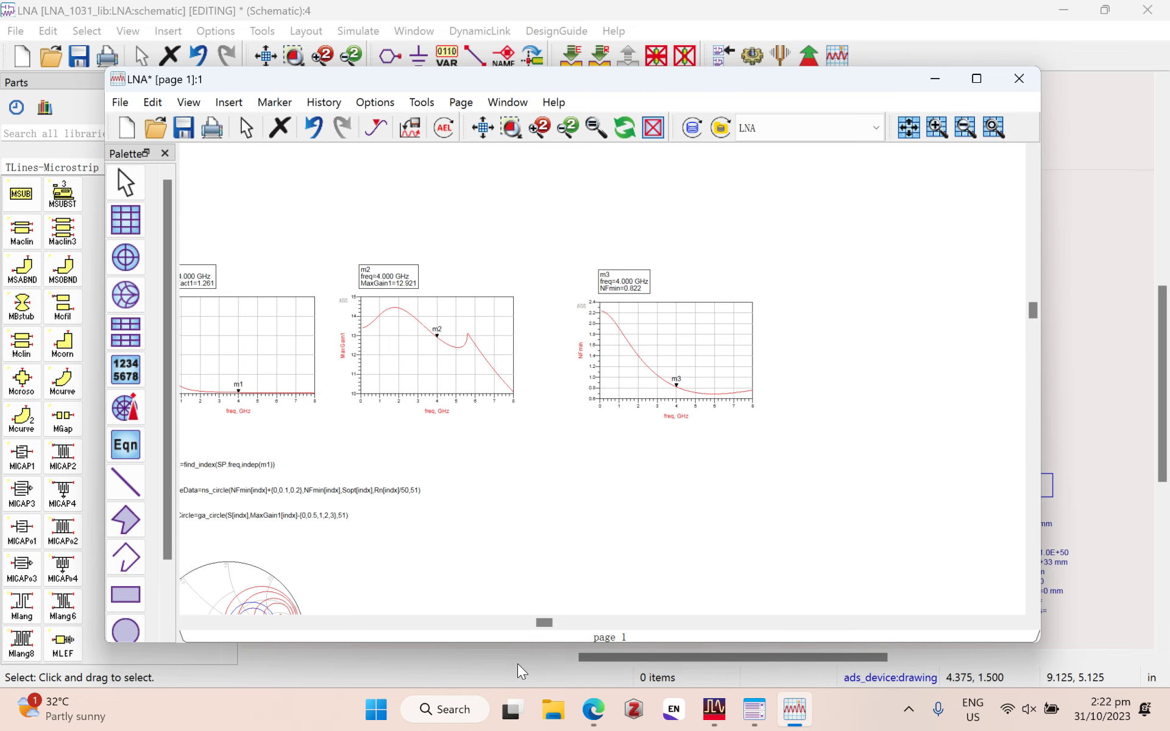
scroll(442, 495, up, 6)
scroll(796, 507, up, 3)
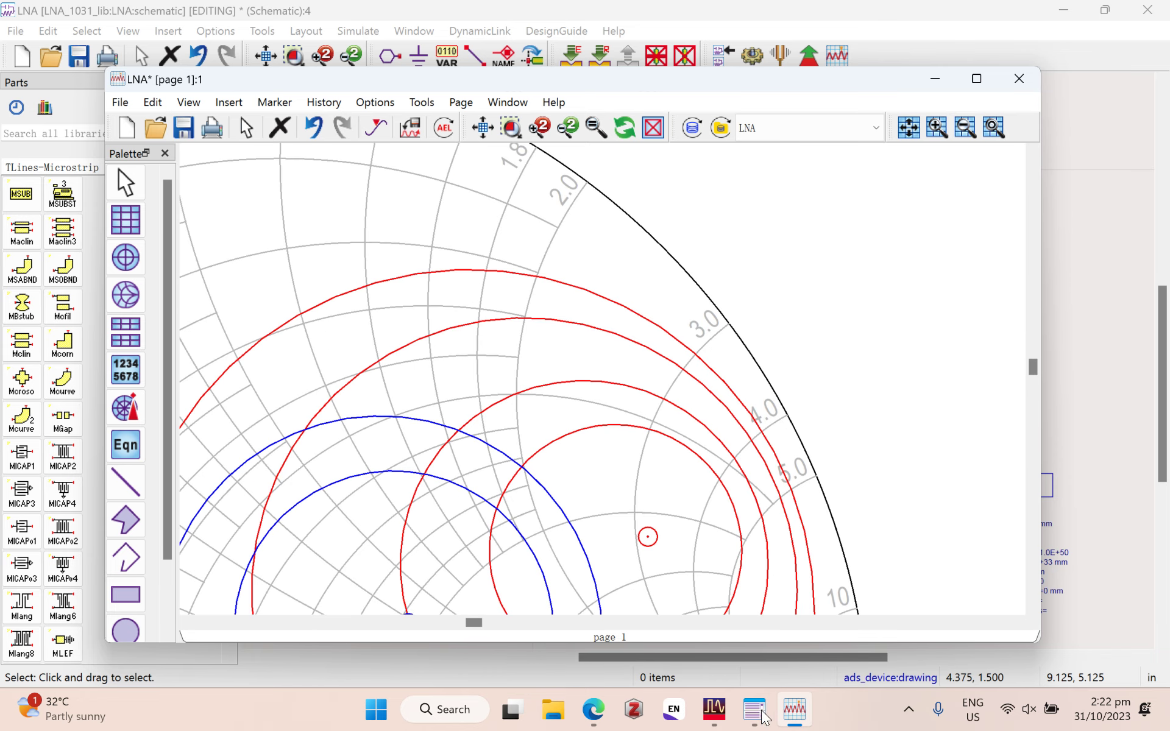
scroll(800, 466, down, 2)
scroll(786, 553, up, 2)
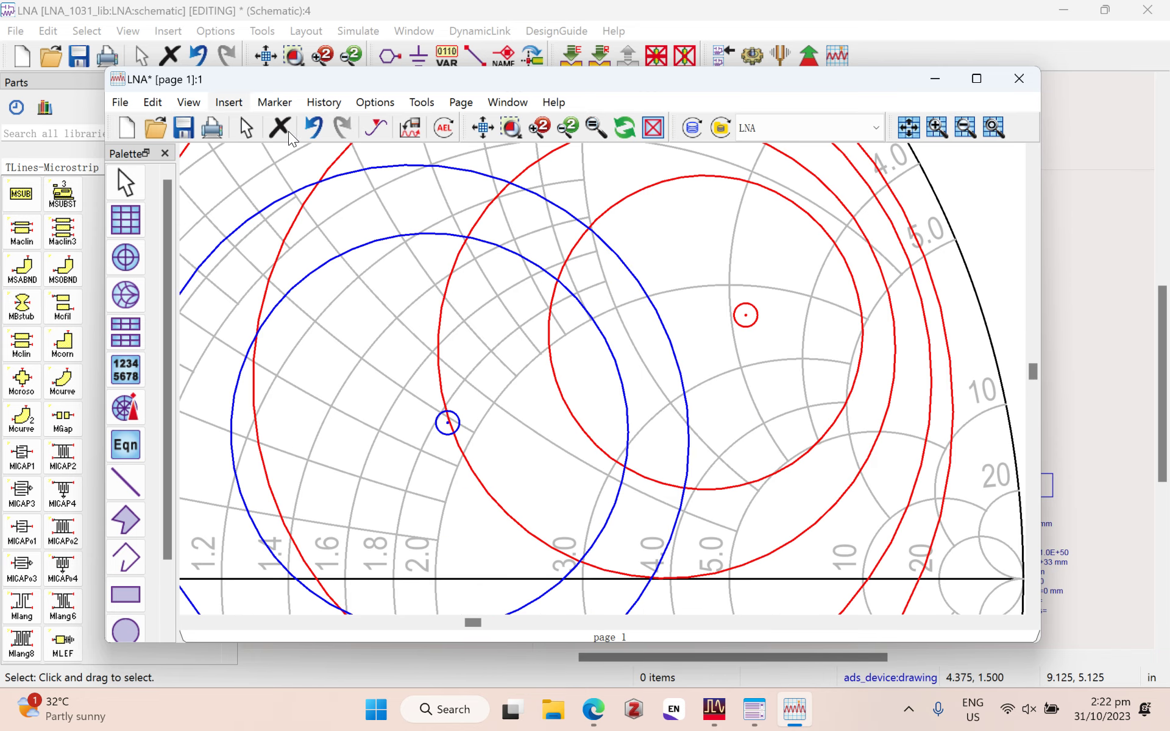
click(274, 101)
click(365, 125)
scroll(465, 543, up, 2)
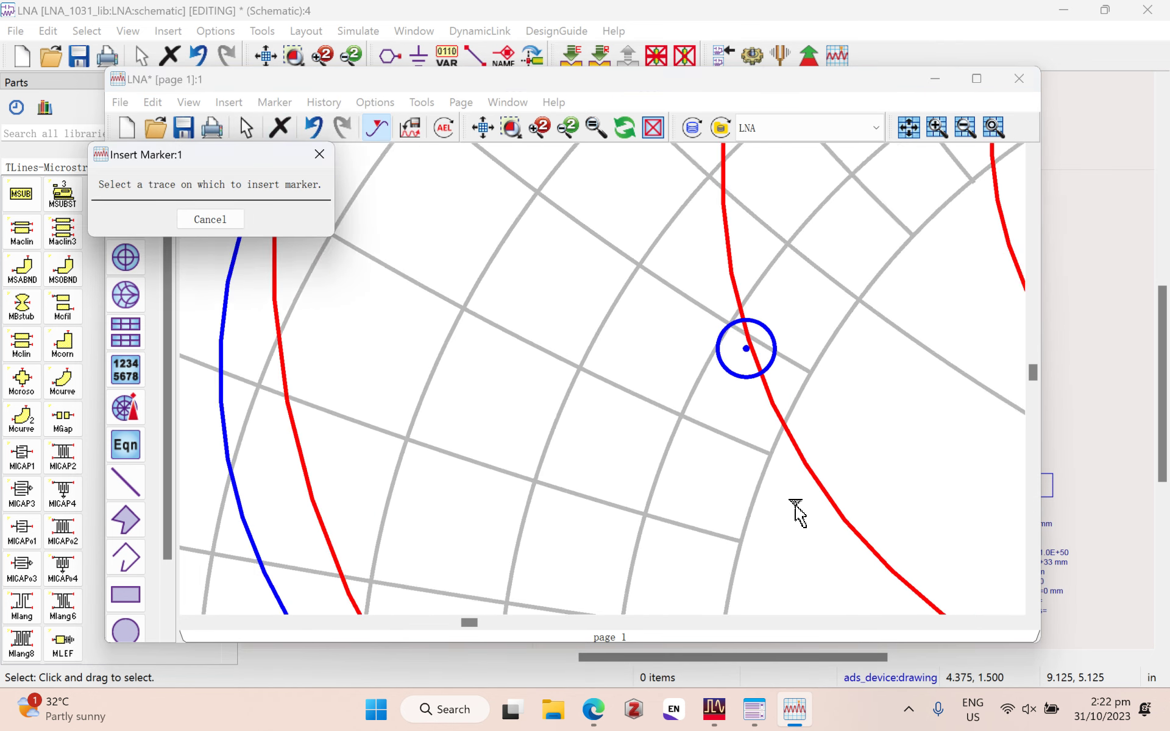
scroll(788, 514, up, 1)
click(788, 335)
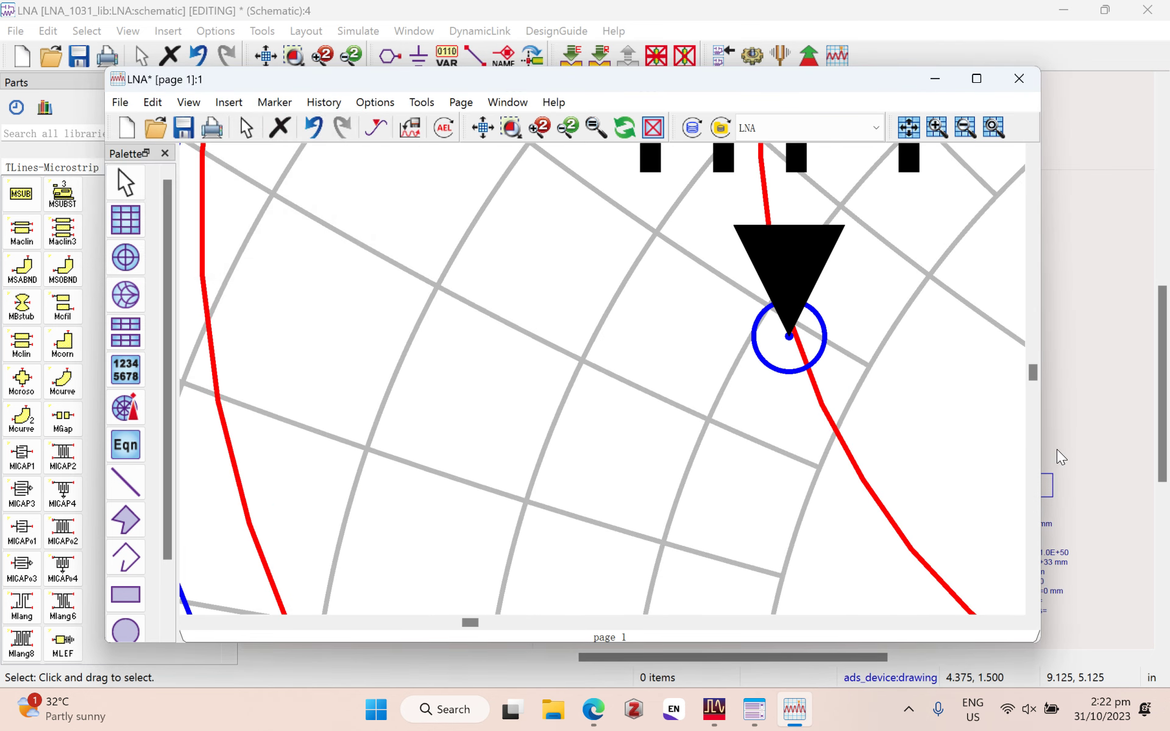
Step: Insert a marker on the GaCircle trace at the maximum-gain point in the centre of the smallest gain circle
scroll(786, 511, down, 3)
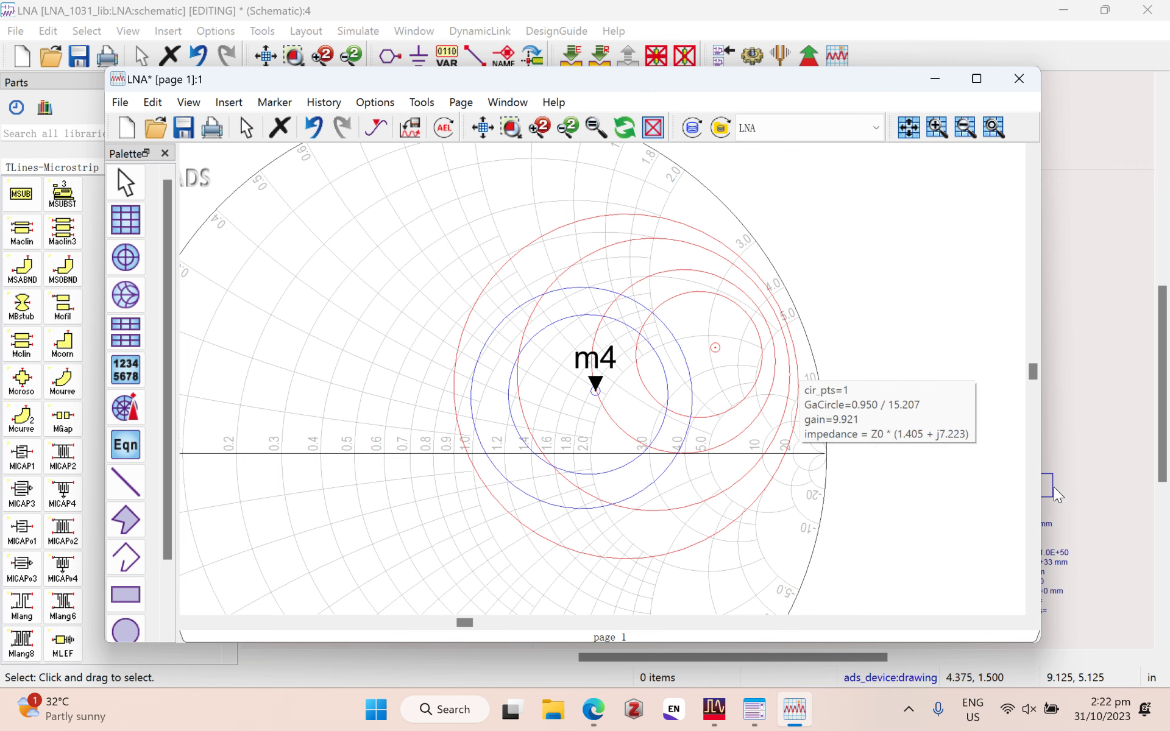
scroll(799, 339, up, 1)
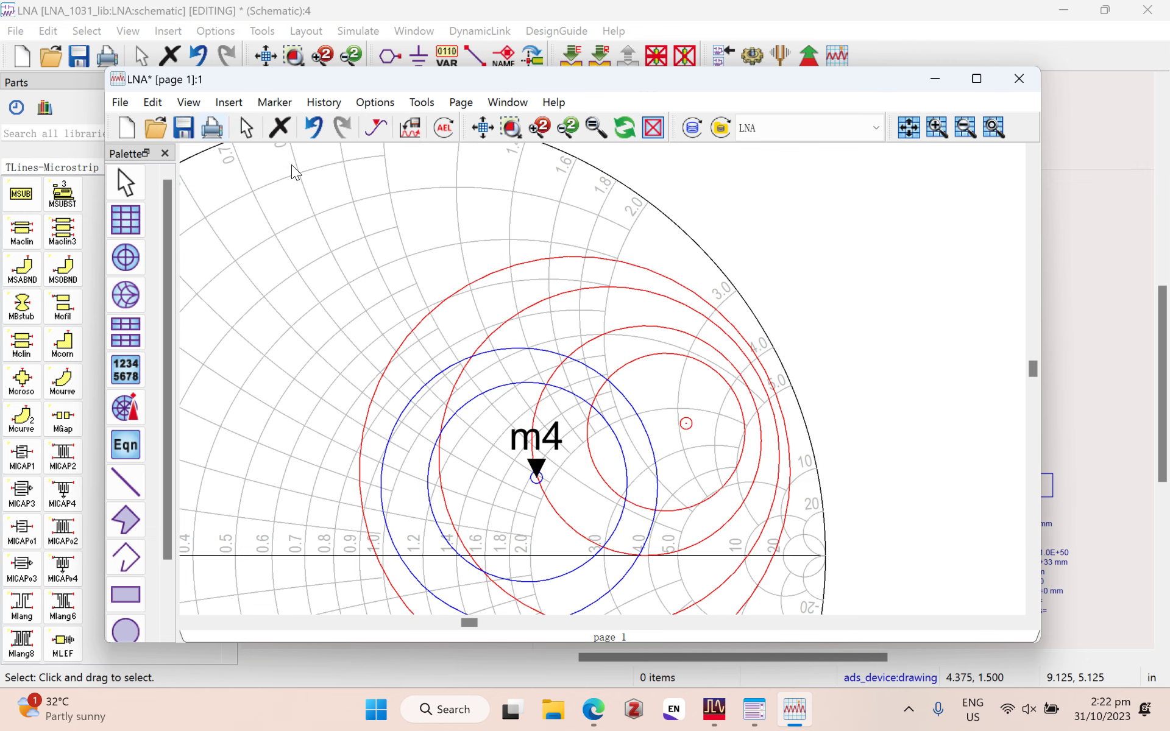
click(275, 101)
click(360, 130)
scroll(812, 517, up, 2)
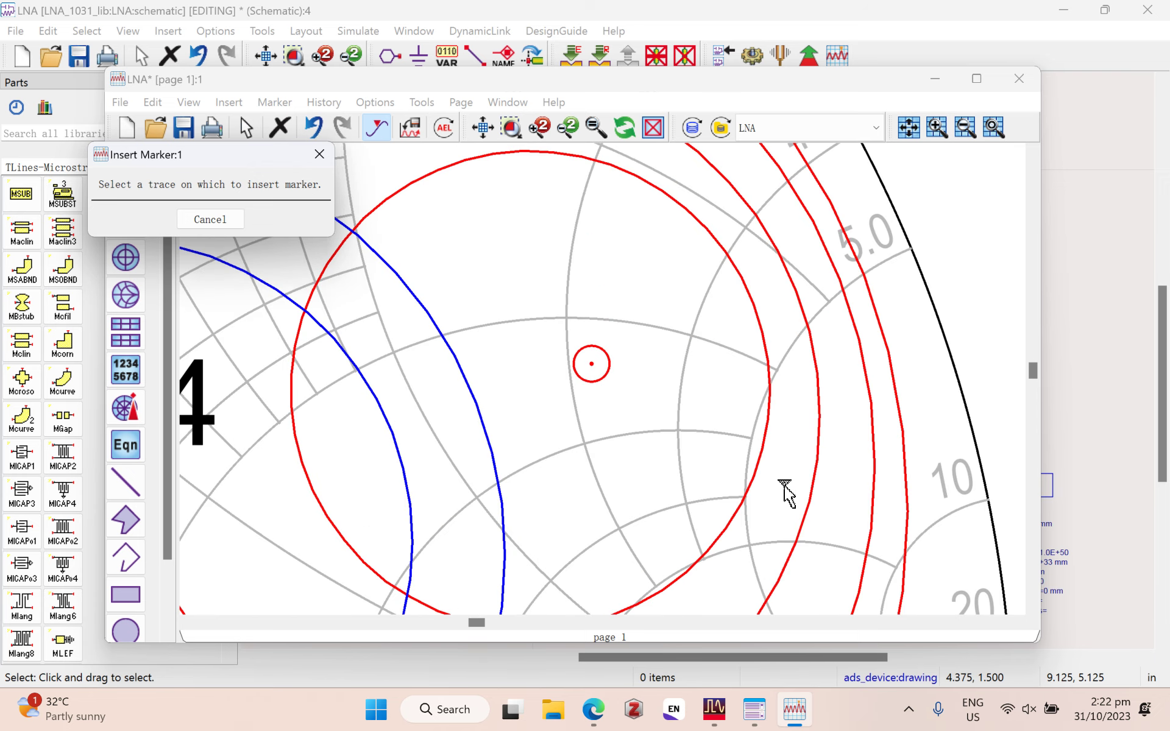
click(789, 484)
Step: Place the m4 and m5 marker readouts one above the other beside the Smith chart
scroll(803, 502, down, 3)
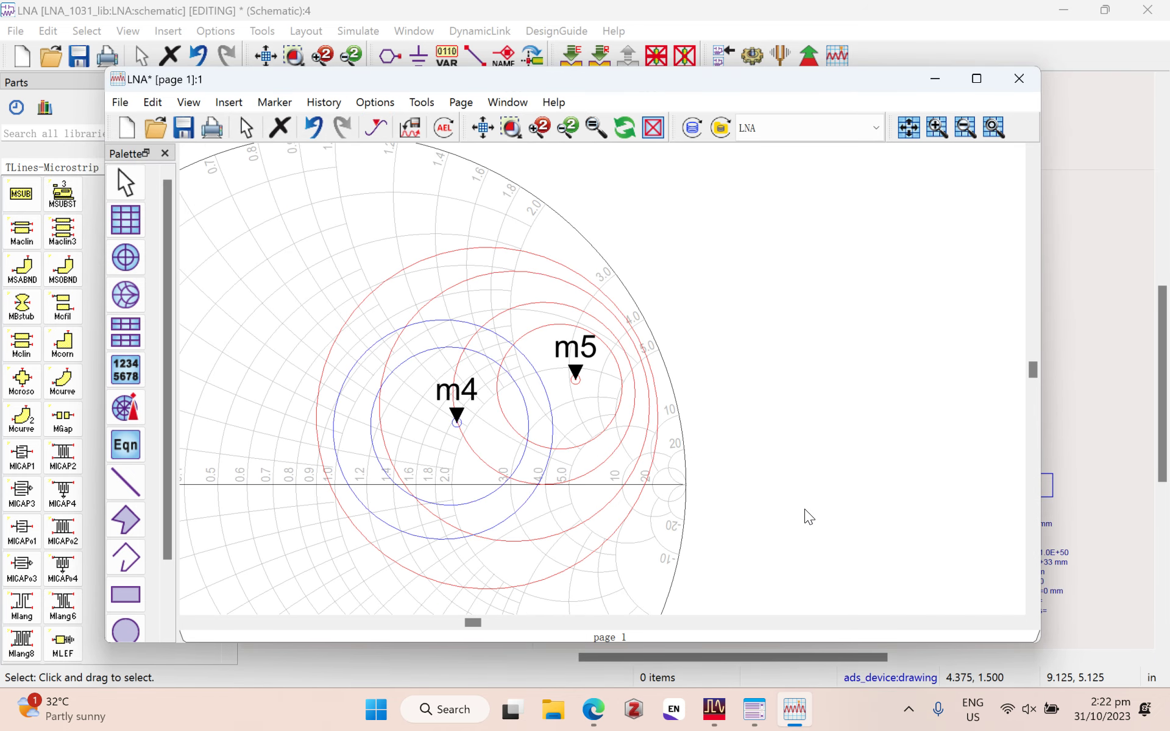
scroll(792, 506, down, 1)
mouse_move(701, 339)
mouse_down()
mouse_move(700, 375)
mouse_move(942, 378)
mouse_up()
drag(709, 220, 1034, 494)
drag(979, 367, 1049, 418)
click(1072, 660)
scroll(844, 536, up, 2)
scroll(844, 536, down, 2)
scroll(762, 475, up, 1)
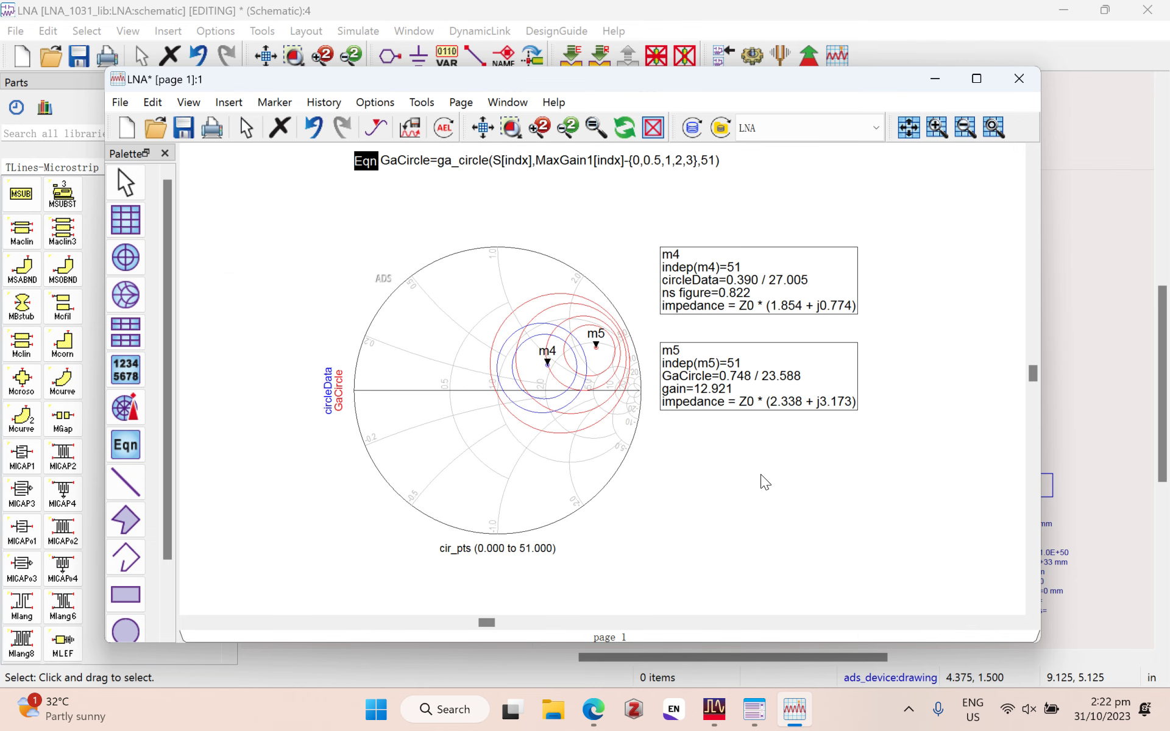
Step: Move marker m5 across the gain circles onto the one through the noise-circle centre, placing it beside marker m4
scroll(761, 475, up, 1)
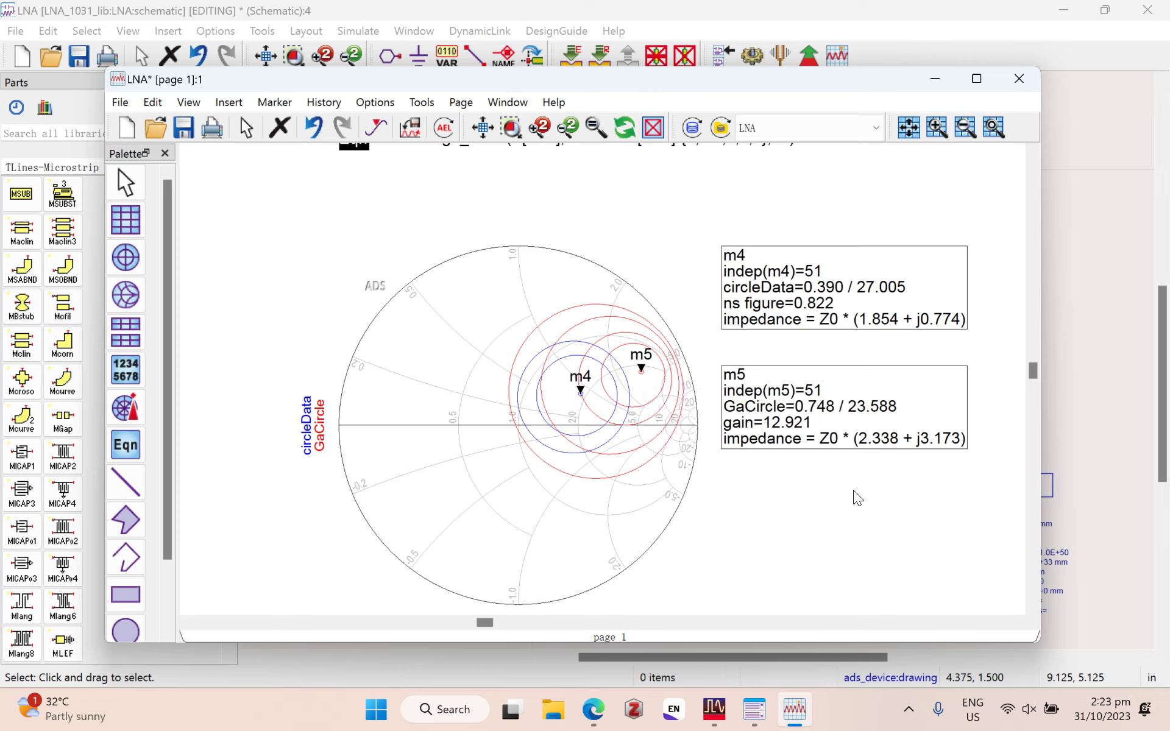
drag(847, 489, 814, 471)
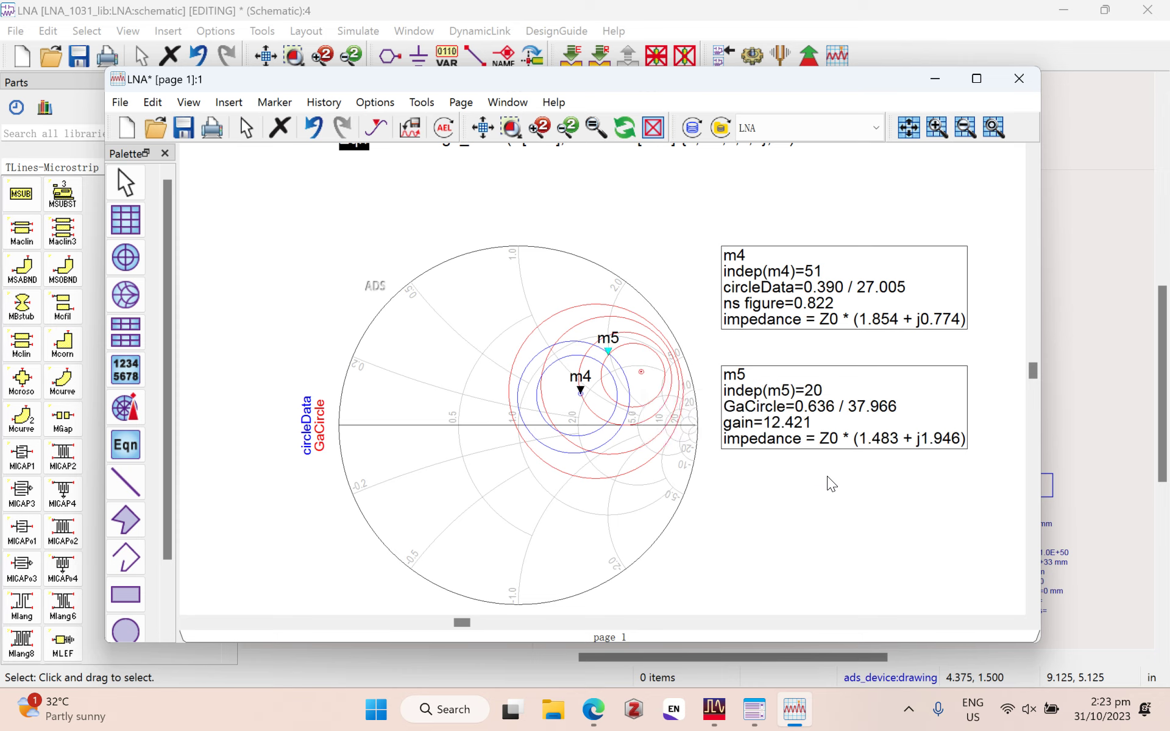
click(1052, 562)
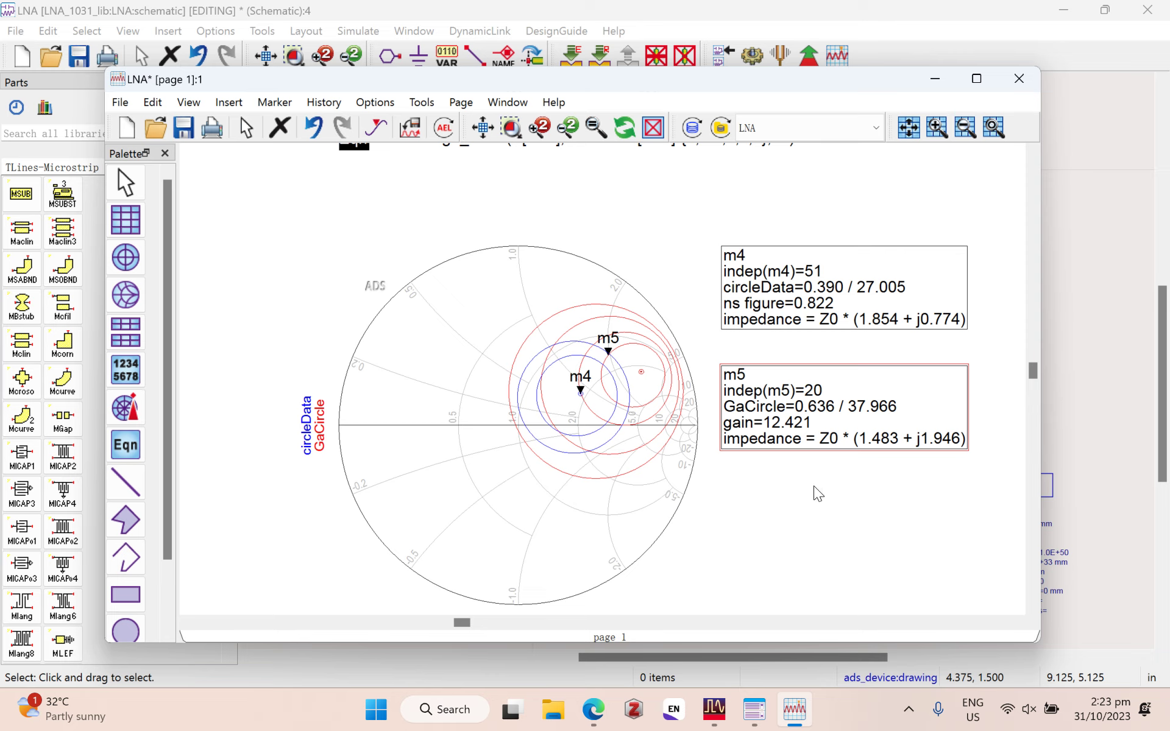
drag(809, 468, 781, 459)
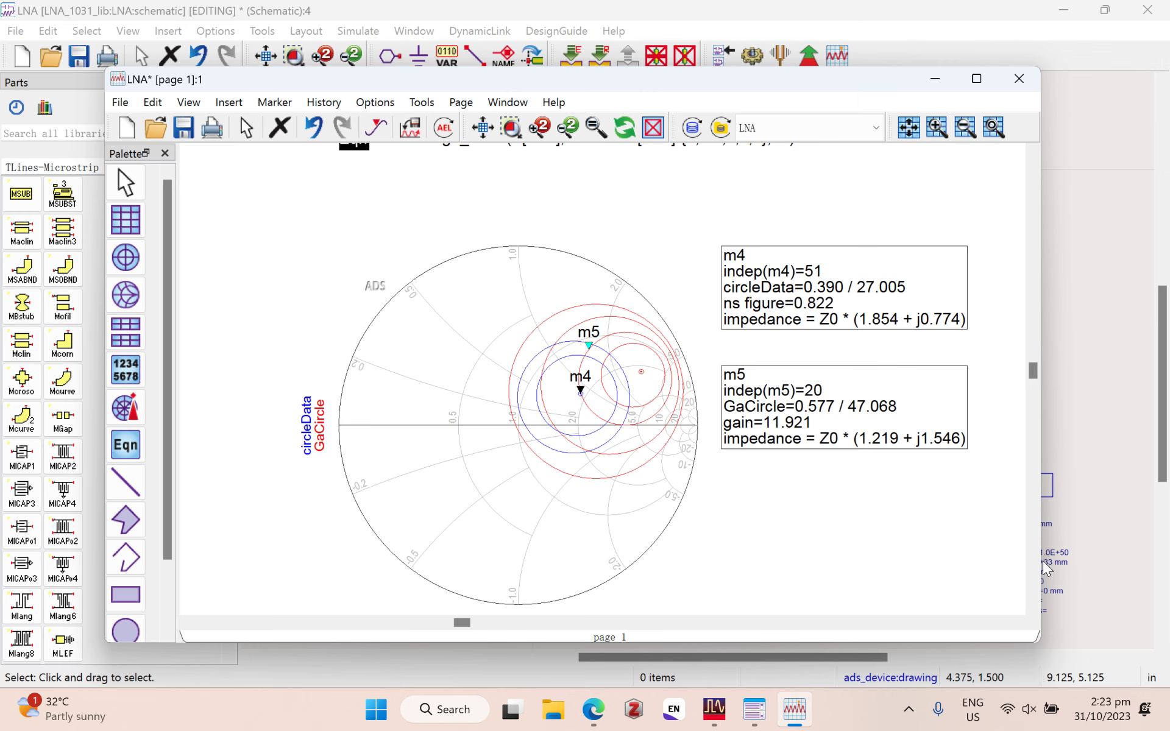
scroll(752, 479, up, 8)
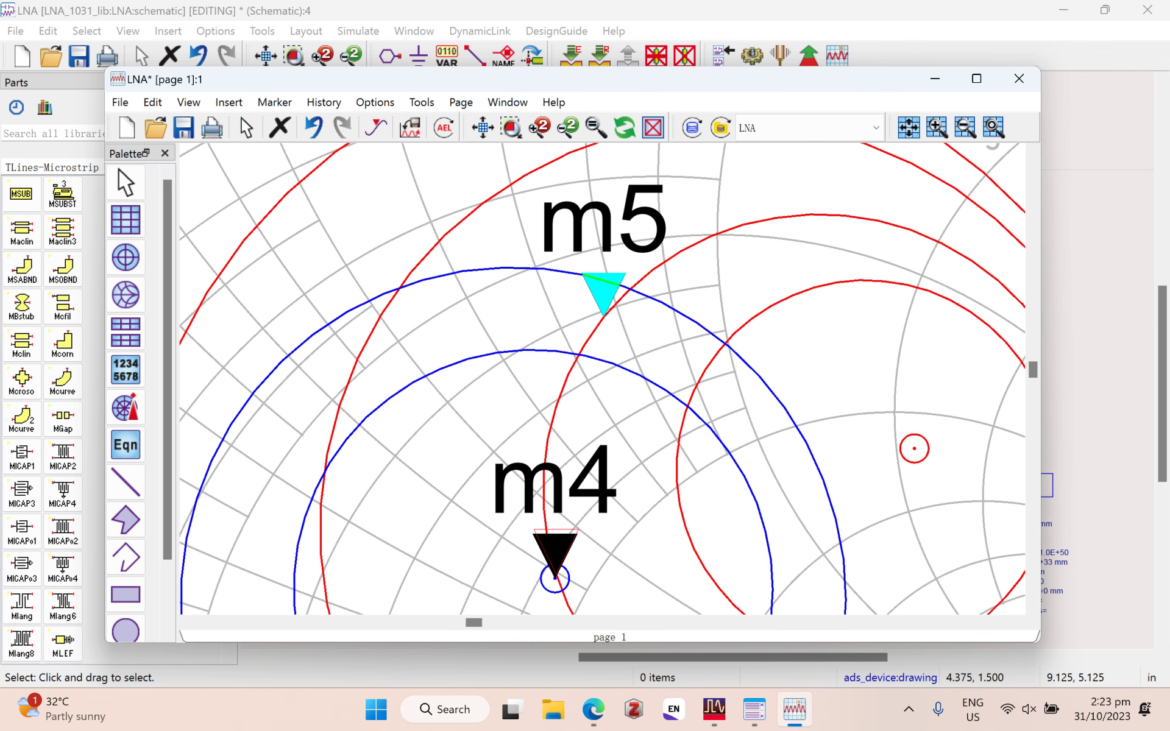
scroll(792, 487, down, 8)
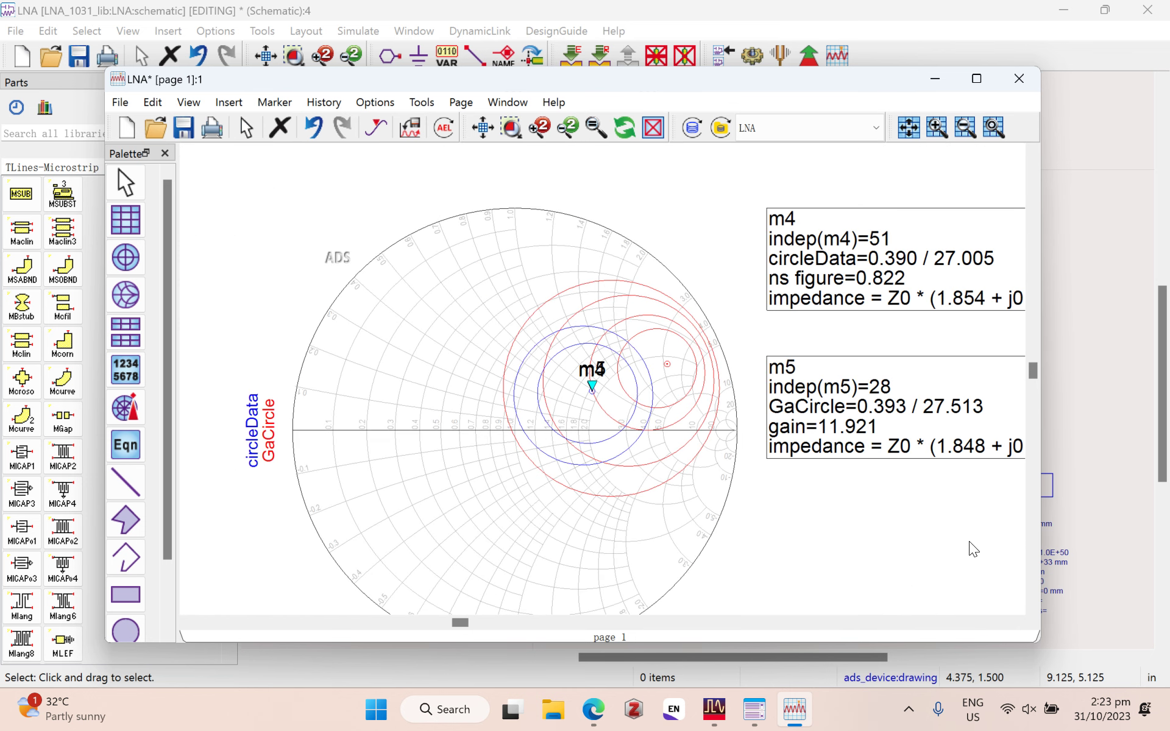
scroll(875, 544, down, 3)
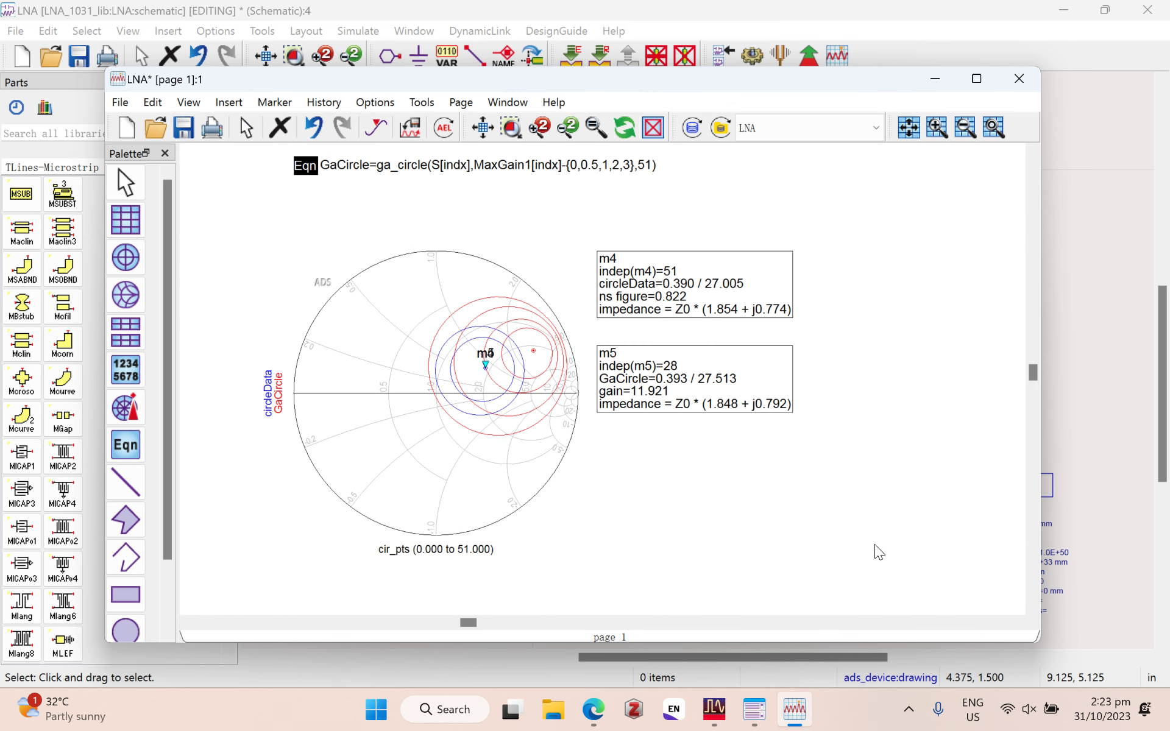
click(1004, 535)
click(937, 593)
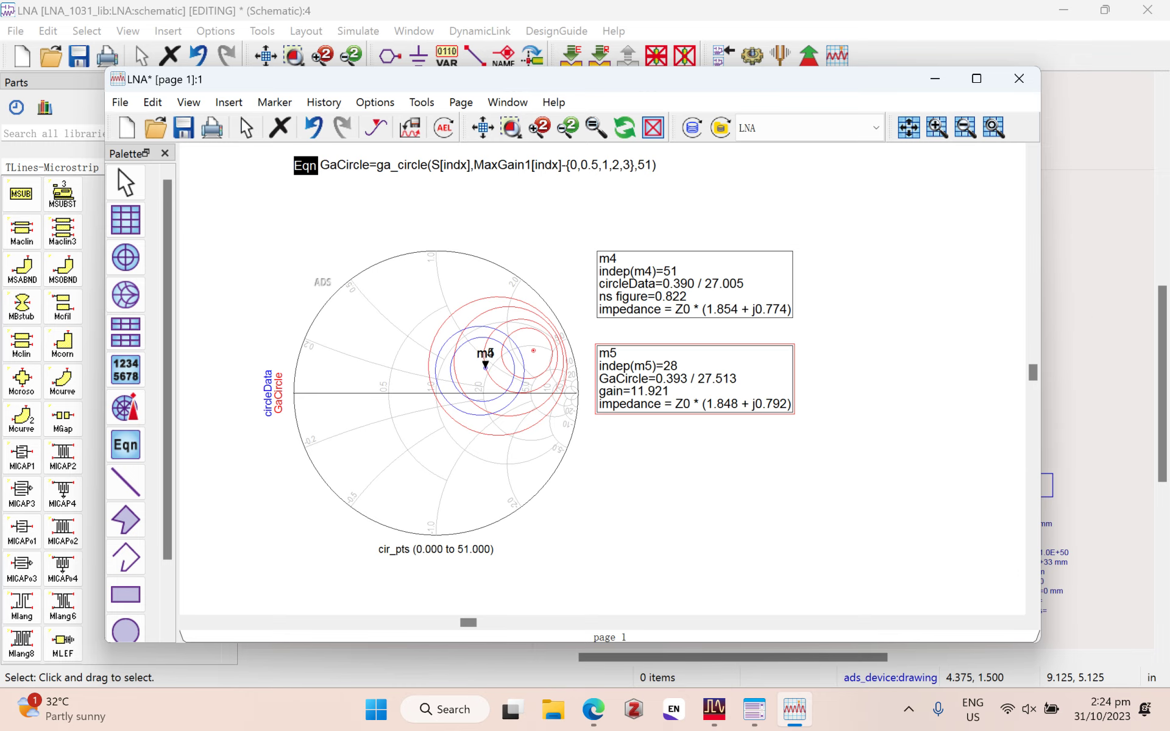
Step: Return to the LNA schematic and delete the wire between Term1 and input capacitor C1
click(934, 78)
drag(385, 254, 485, 382)
drag(433, 316, 416, 316)
drag(555, 417, 517, 429)
click(615, 490)
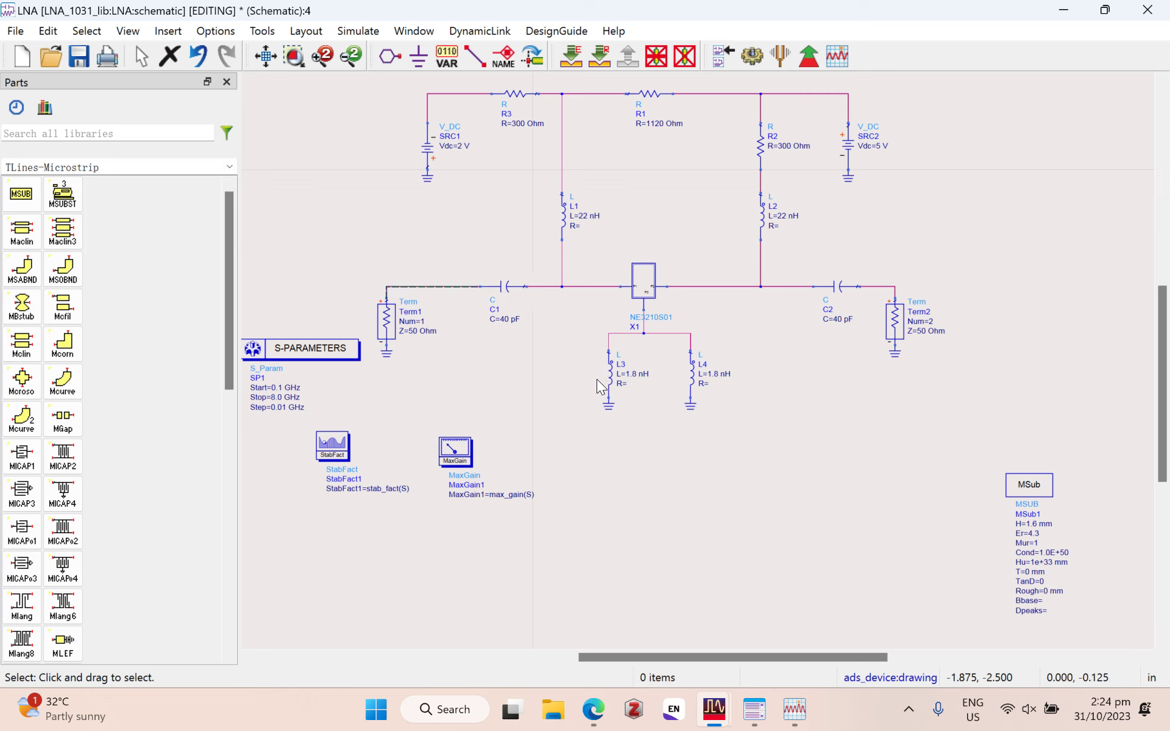
key(Delete)
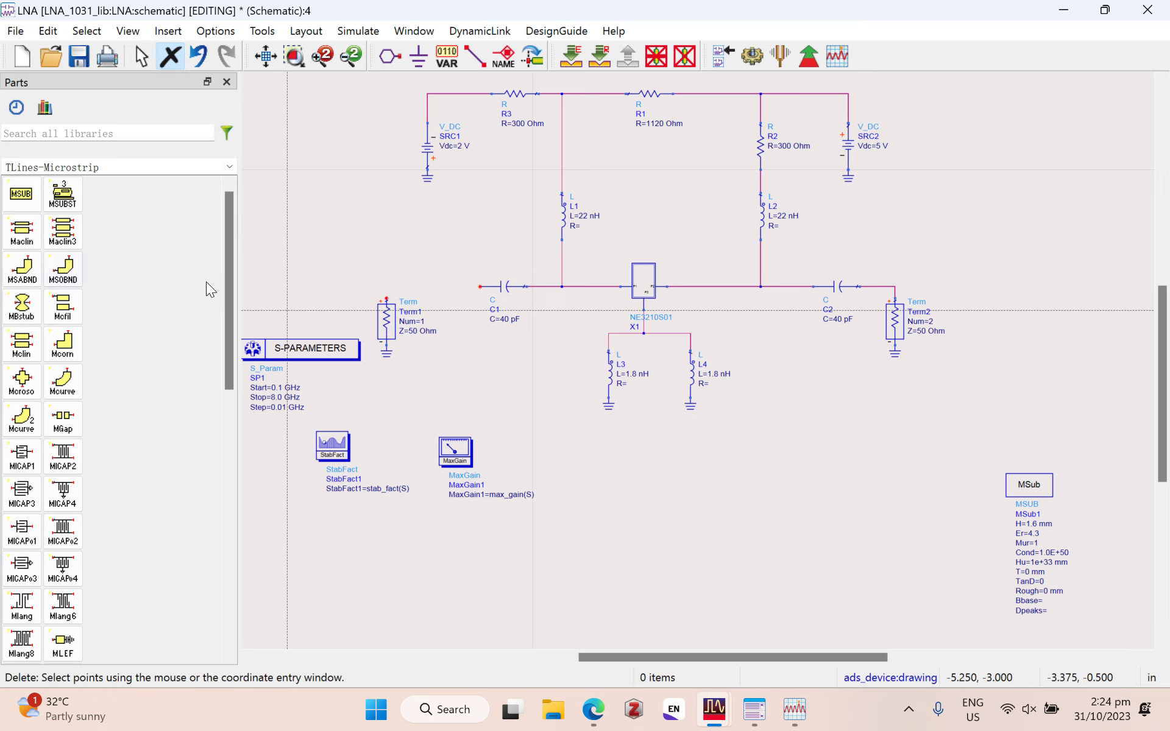
Step: Place a Smith Chart Matching component on the input line between Term1 and capacitor C1, clear of both
click(229, 166)
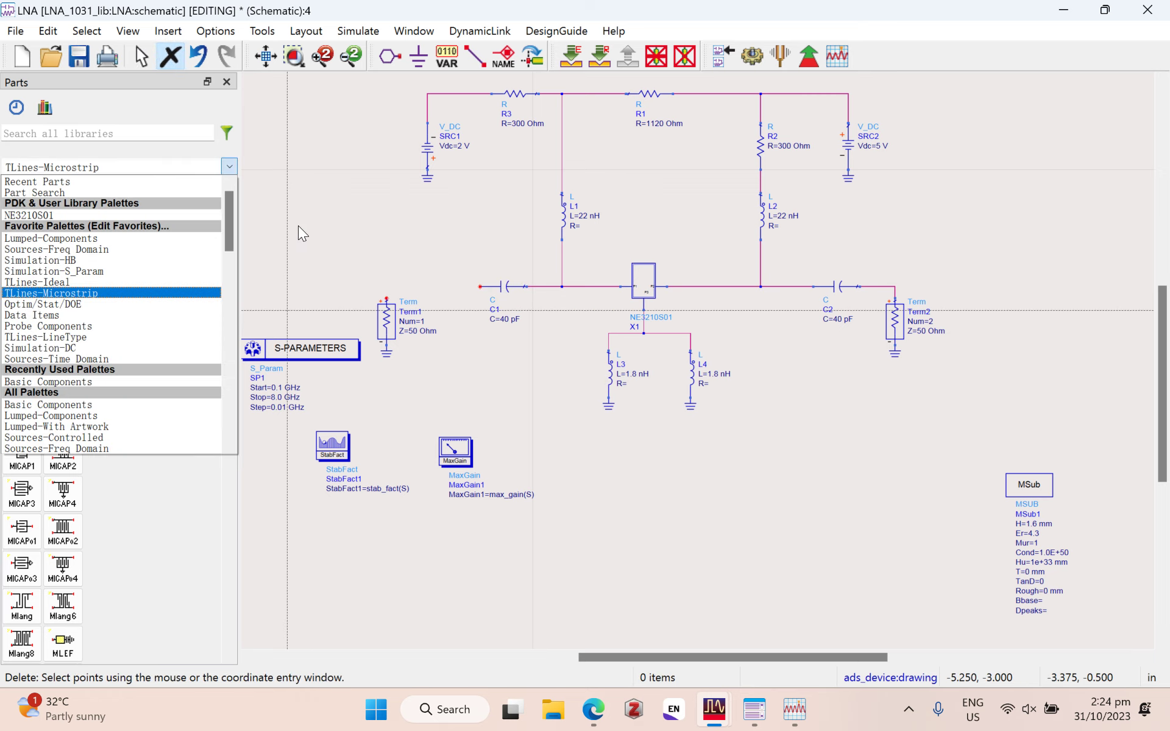
scroll(118, 441, down, 2)
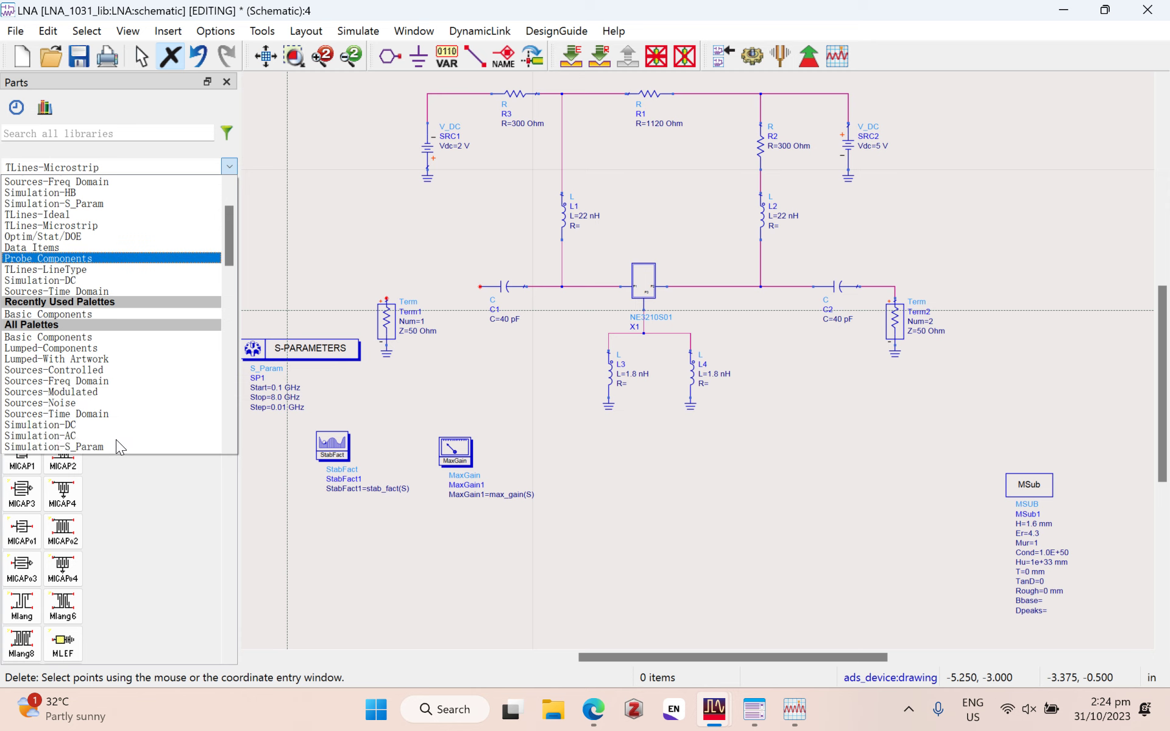
scroll(116, 433, down, 3)
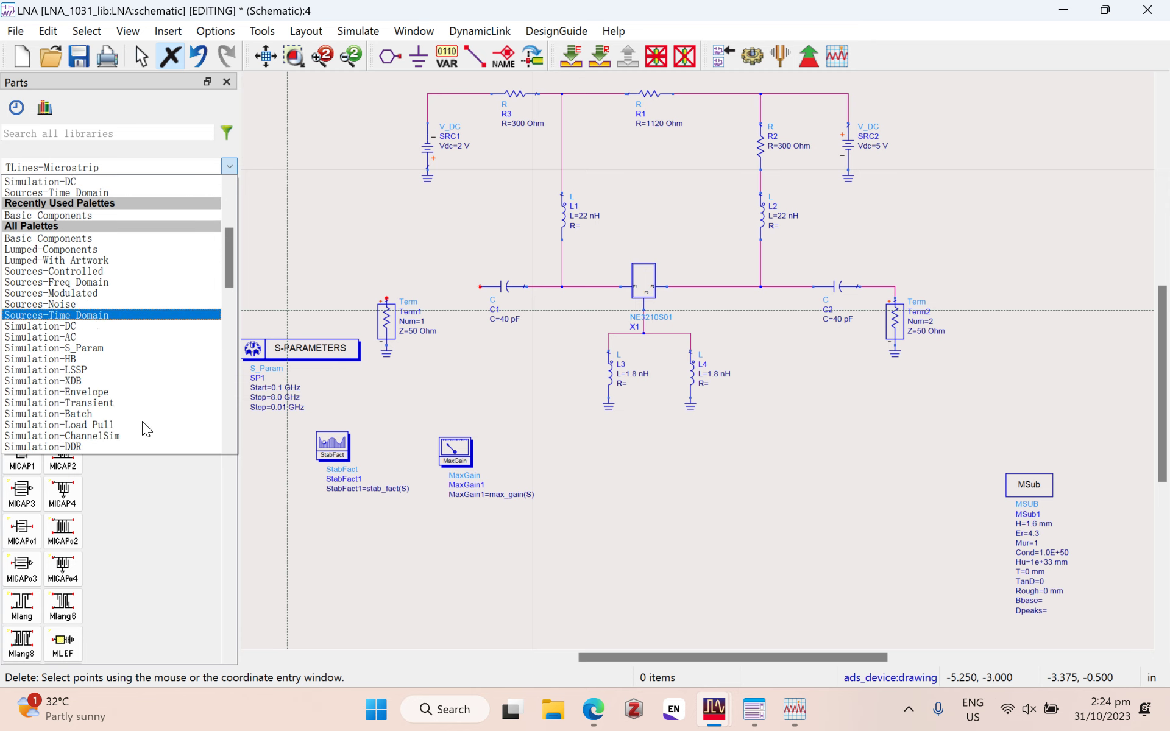
scroll(126, 419, down, 5)
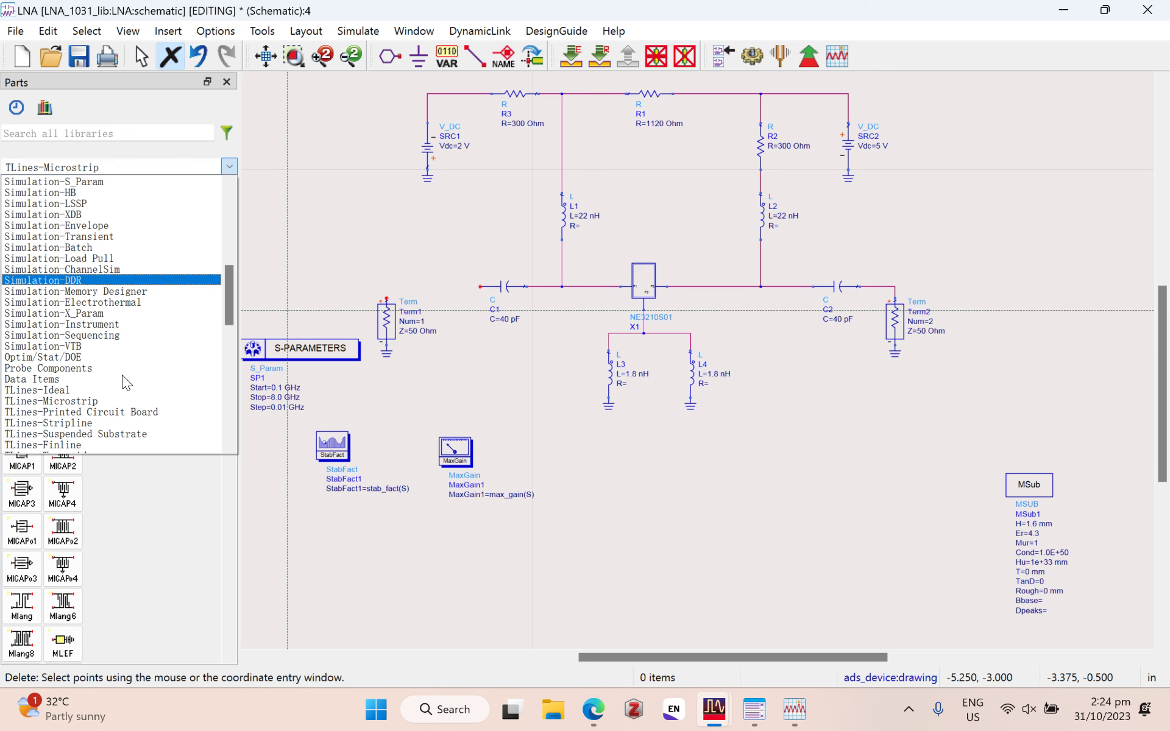
scroll(122, 376, down, 15)
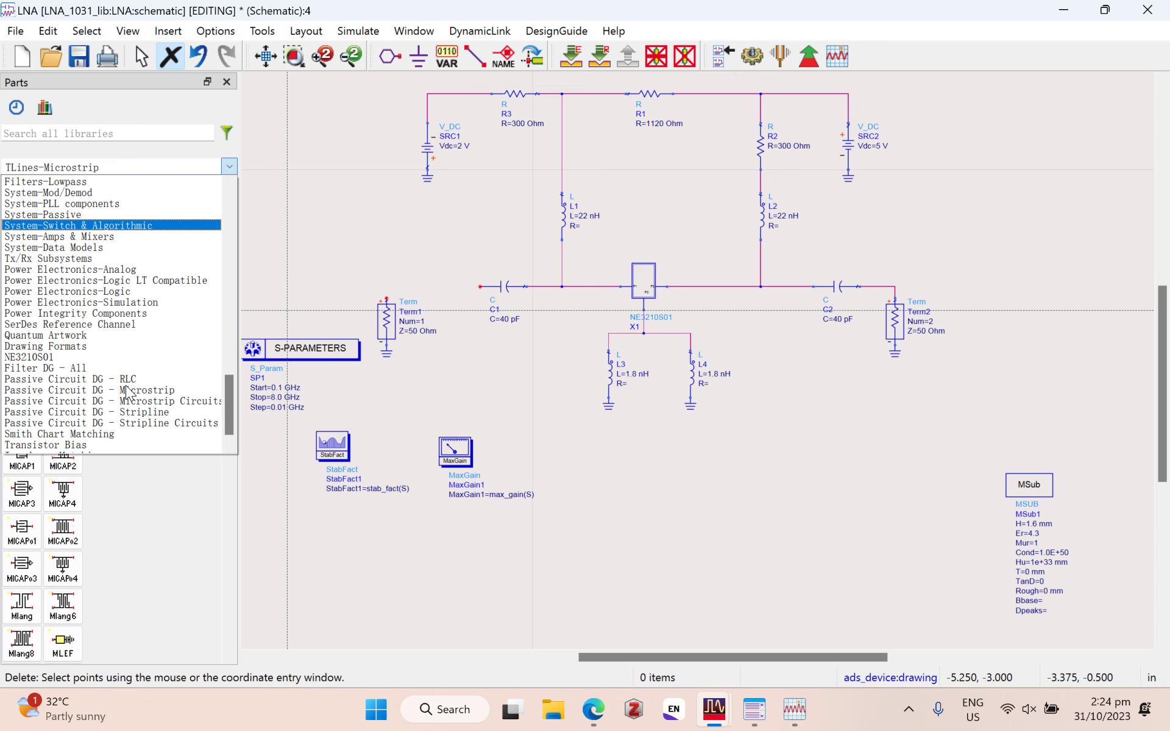
scroll(127, 393, down, 1)
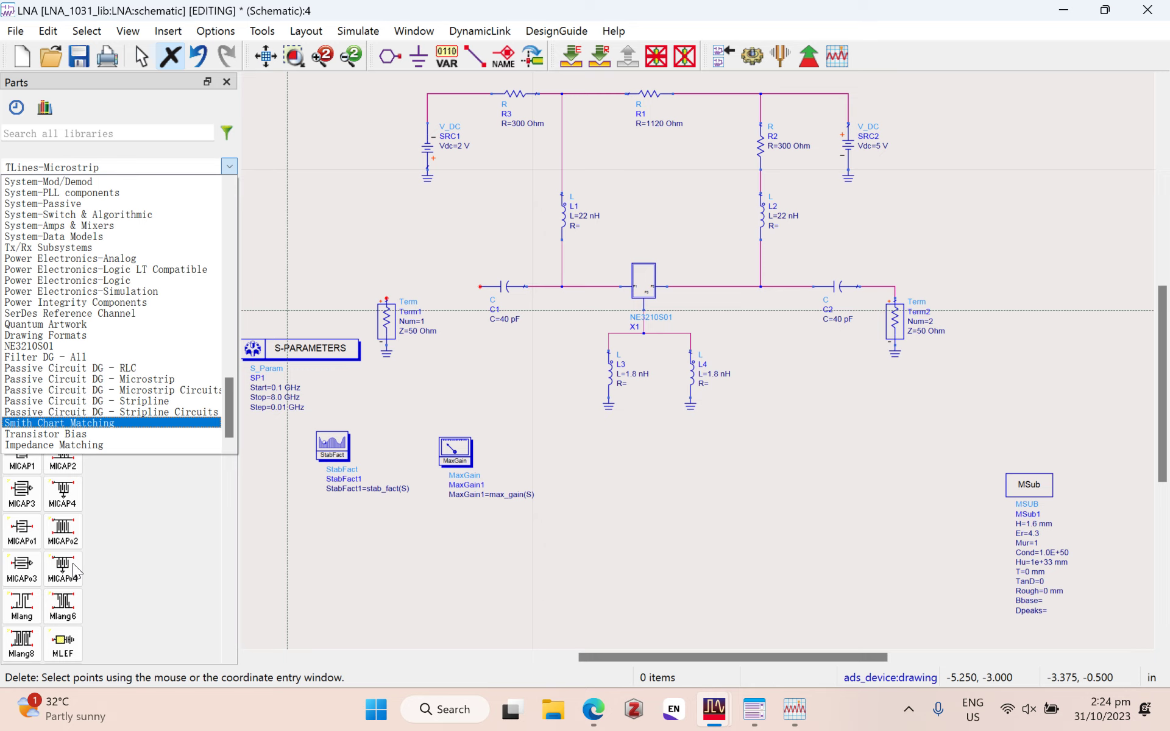
key(Return)
click(22, 194)
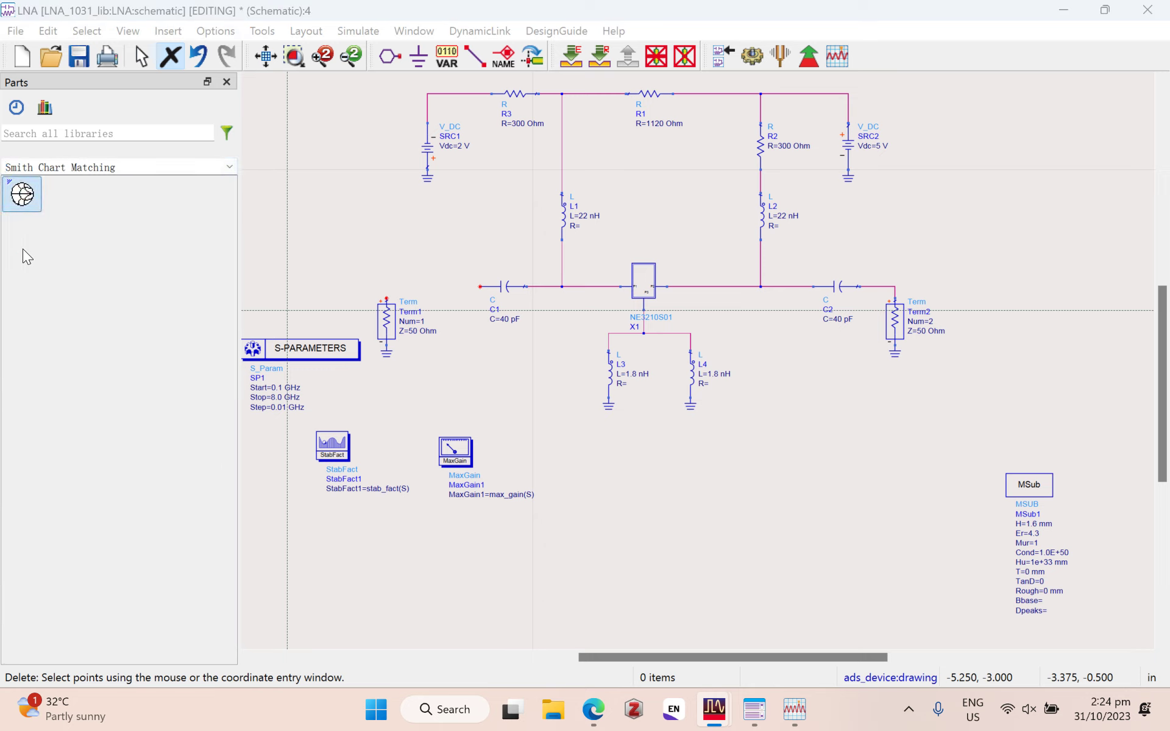
key(Return)
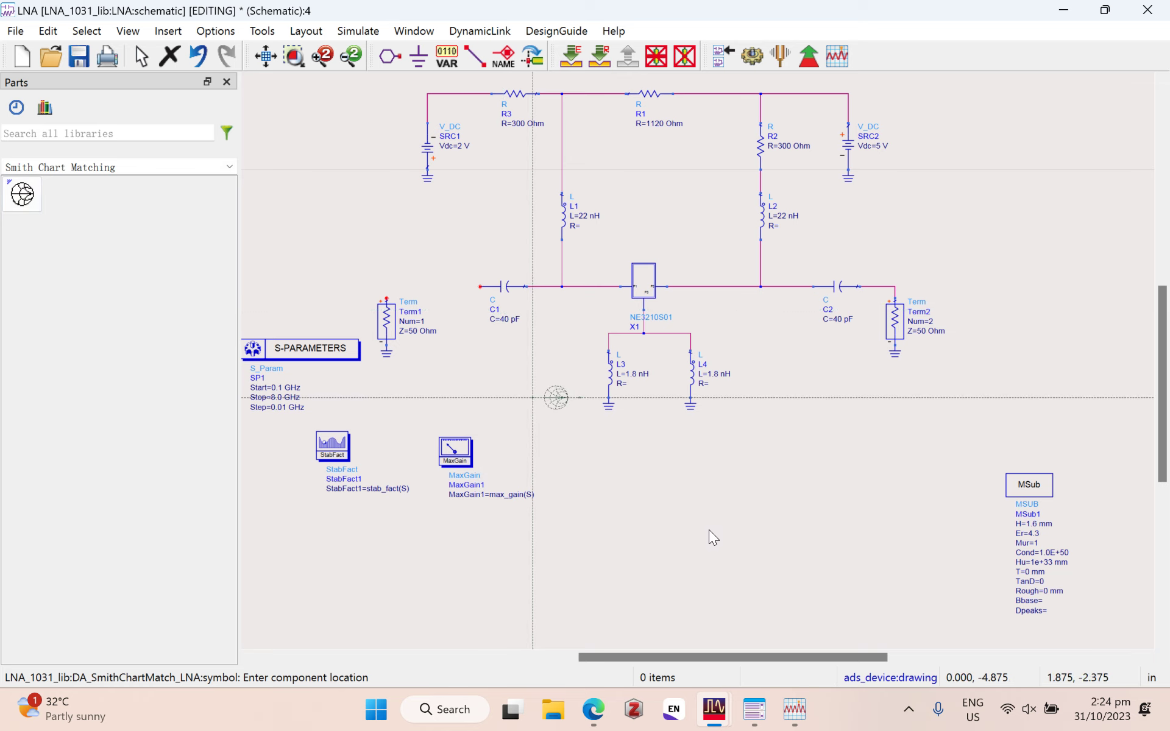
click(585, 382)
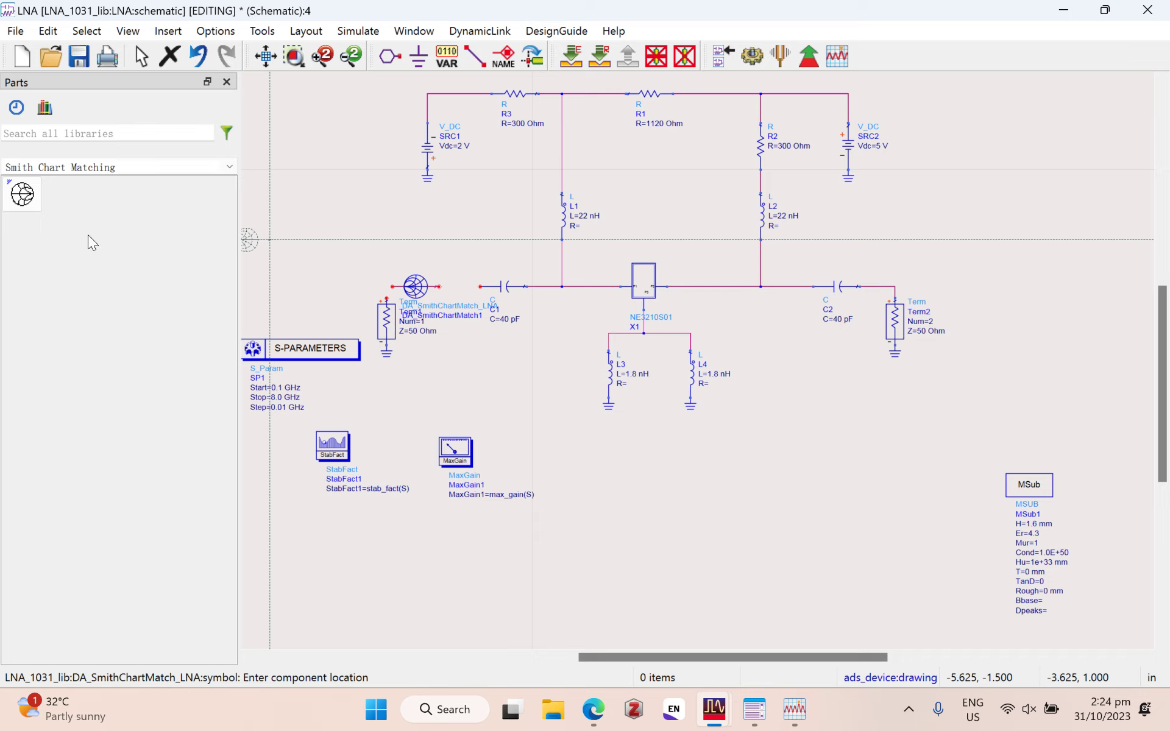
key(Escape)
drag(561, 383, 585, 396)
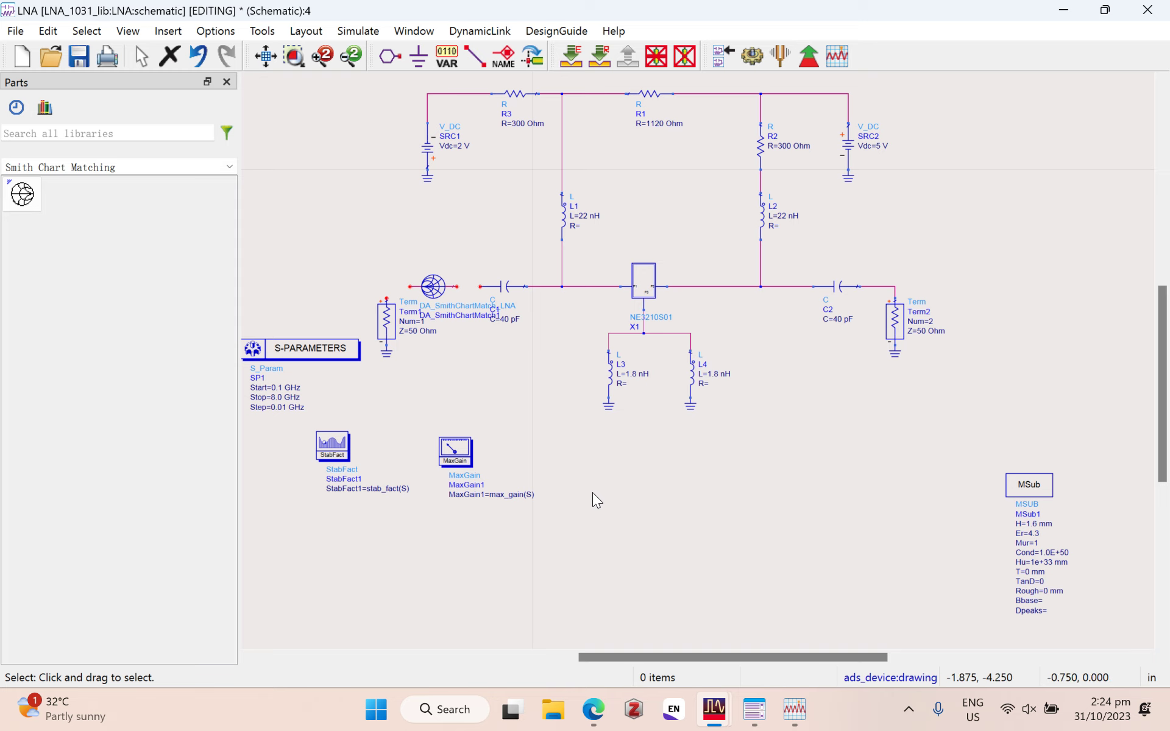
Step: Move Term1 and its ground further below the input line to make room for wiring
scroll(609, 491, up, 2)
mouse_move(568, 287)
mouse_down()
mouse_move(568, 334)
mouse_move(568, 243)
mouse_move(568, 255)
mouse_up()
drag(569, 338, 569, 437)
drag(568, 254, 570, 345)
click(659, 390)
Step: Wire Term1 to the Smith chart matching component's input and the component's output to capacitor C1
key(ctrl+w)
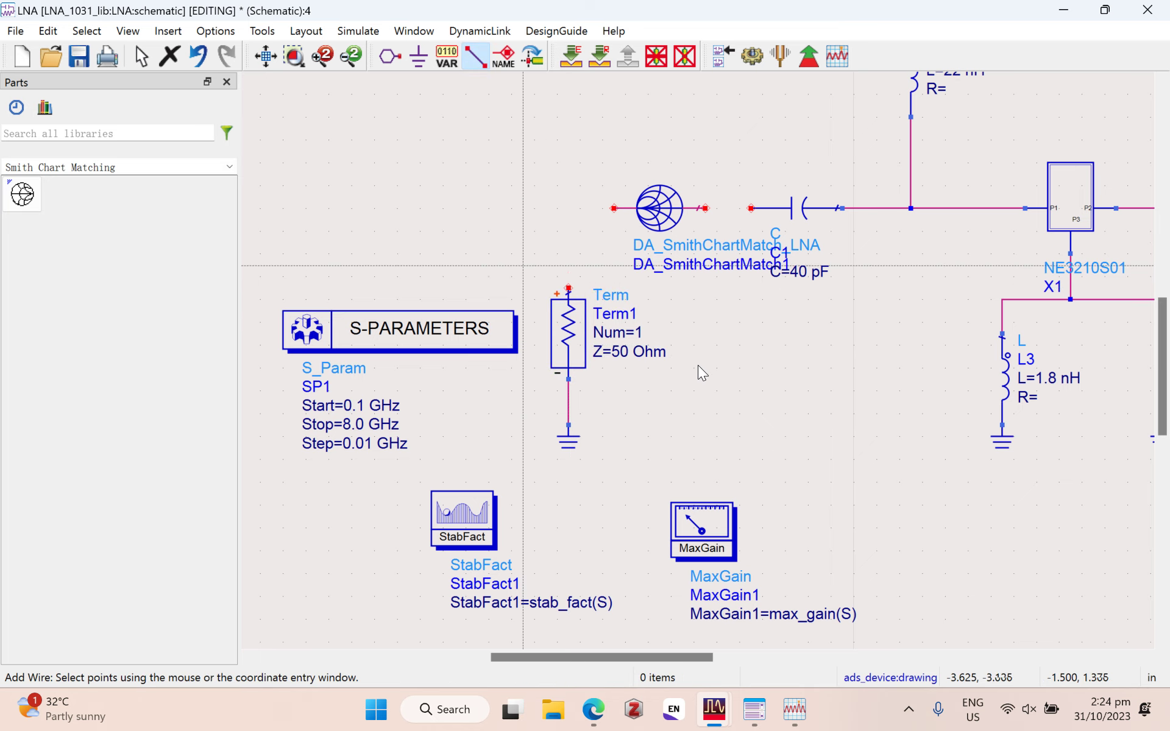
click(568, 287)
click(614, 207)
click(705, 208)
click(750, 208)
key(Escape)
Step: Open the Smith Chart Utility from the Amplifier DesignGuide tools and update the SmartComponent from the utility, moving its window clear
scroll(1033, 425, down, 3)
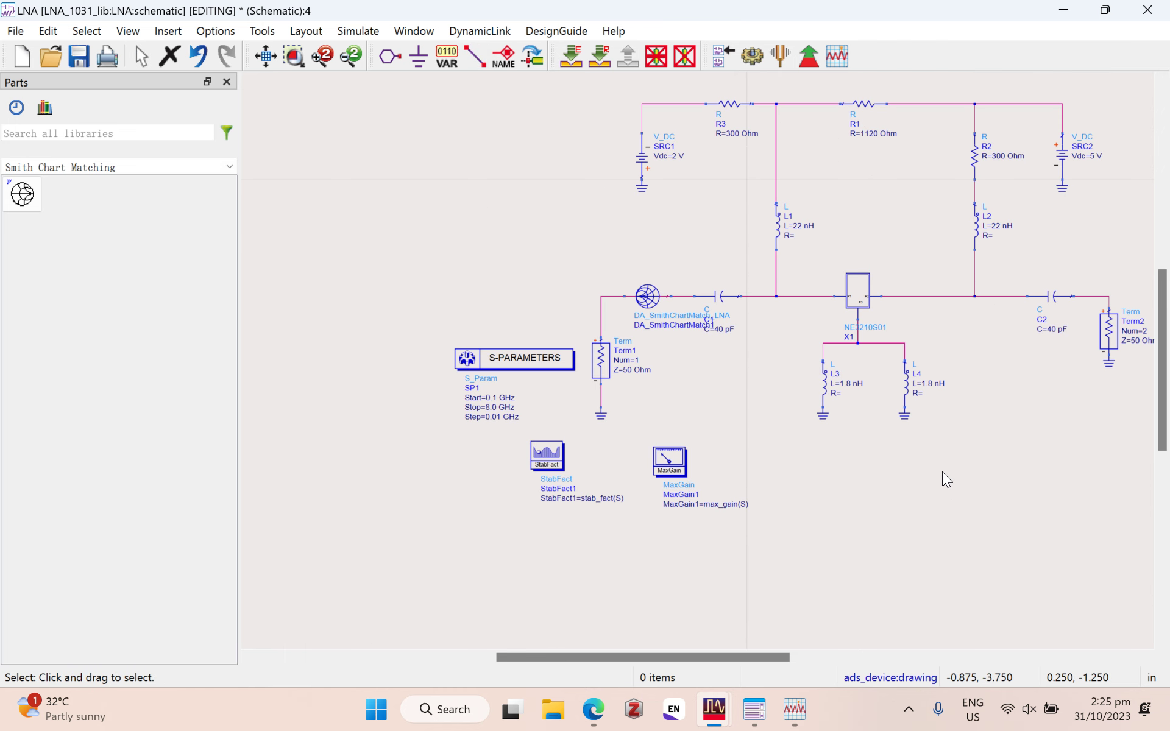
click(560, 31)
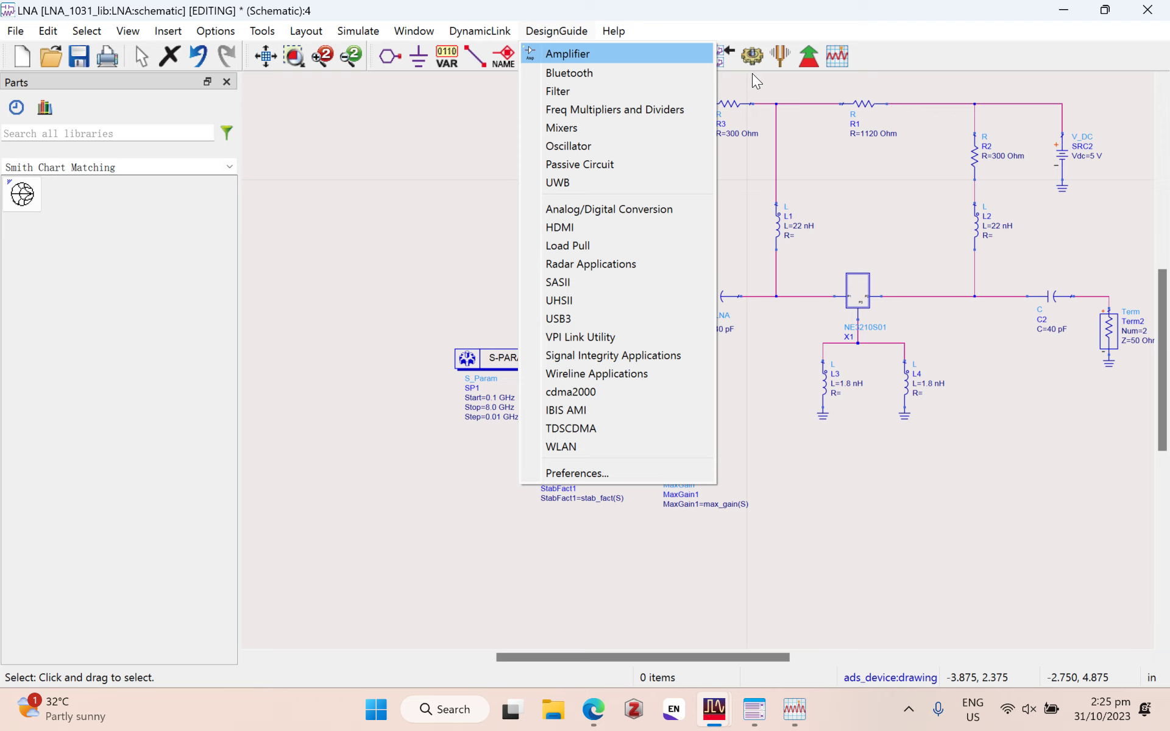
click(567, 53)
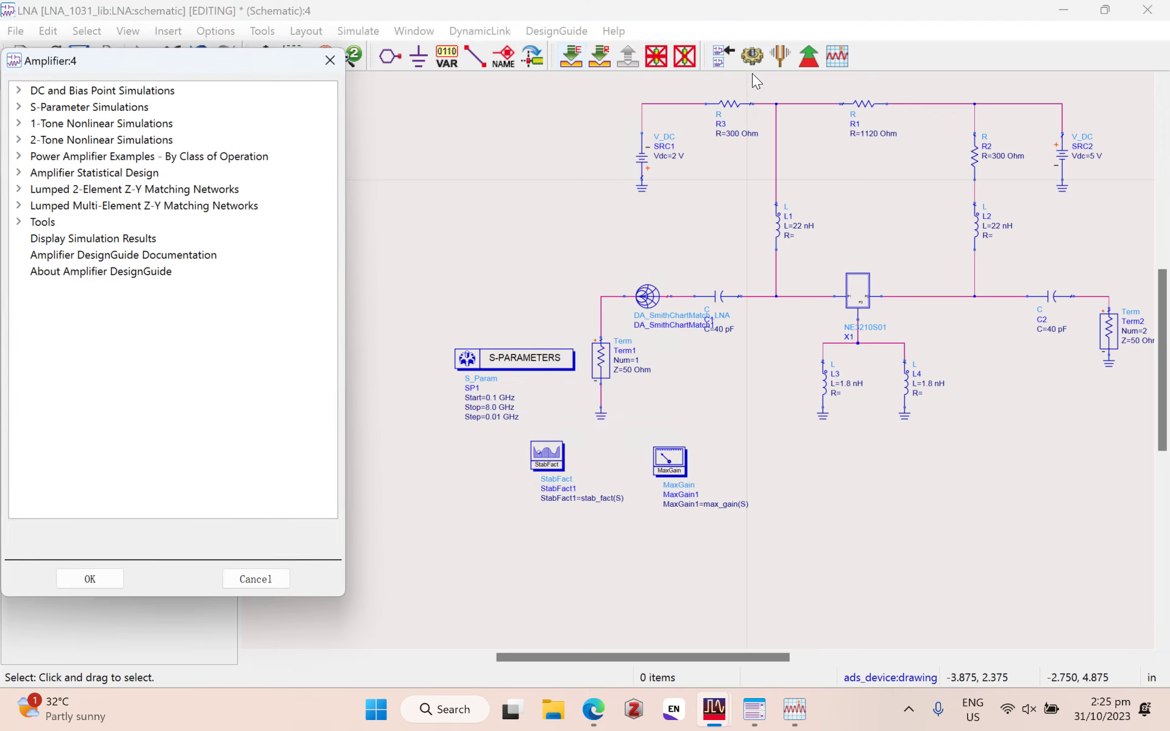
click(18, 222)
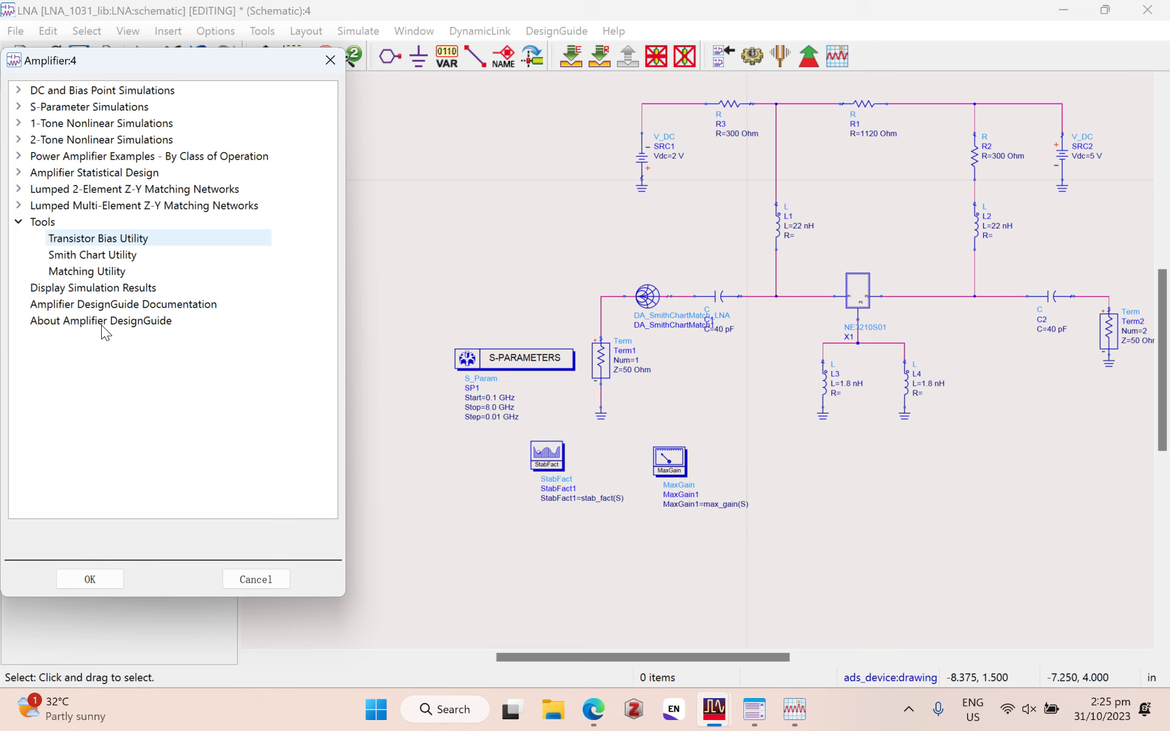
click(91, 256)
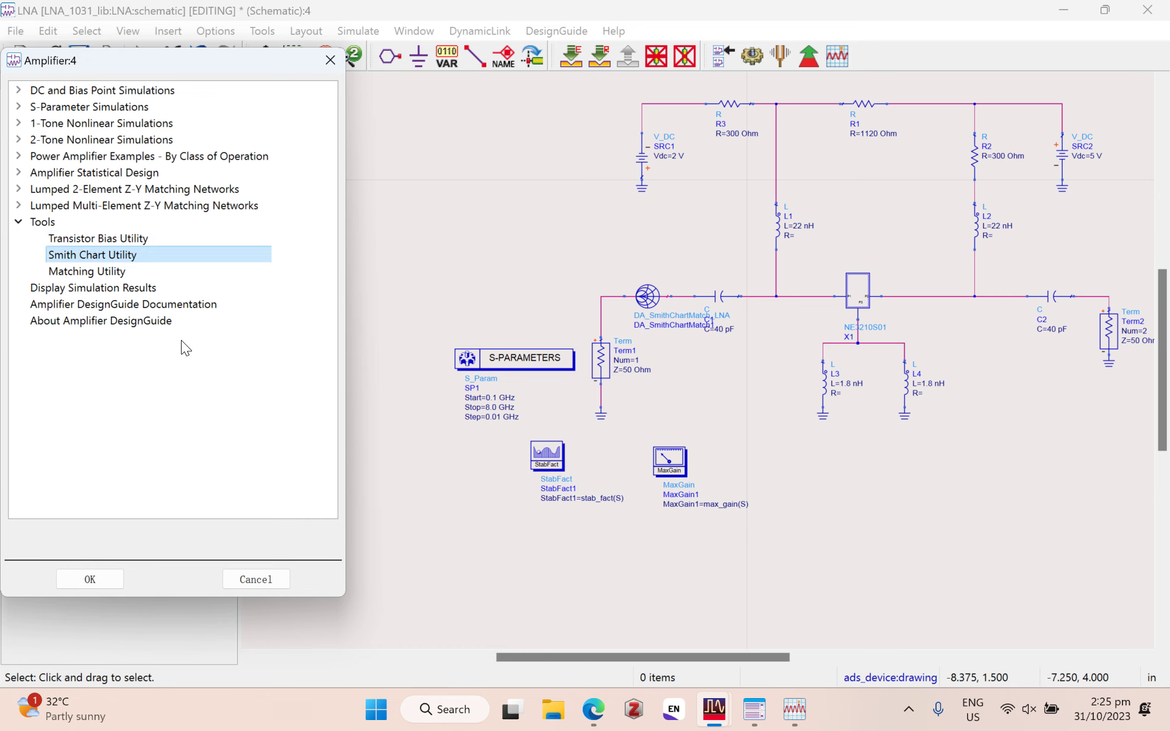
click(89, 579)
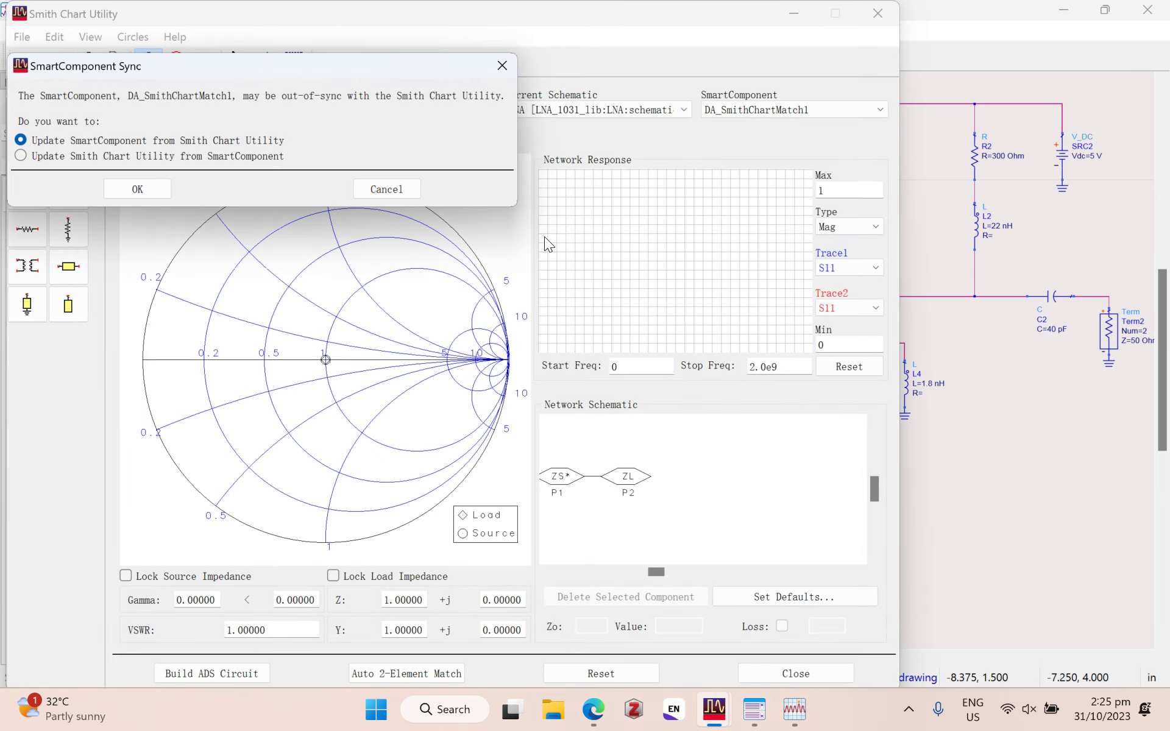
click(135, 188)
drag(601, 24, 799, 22)
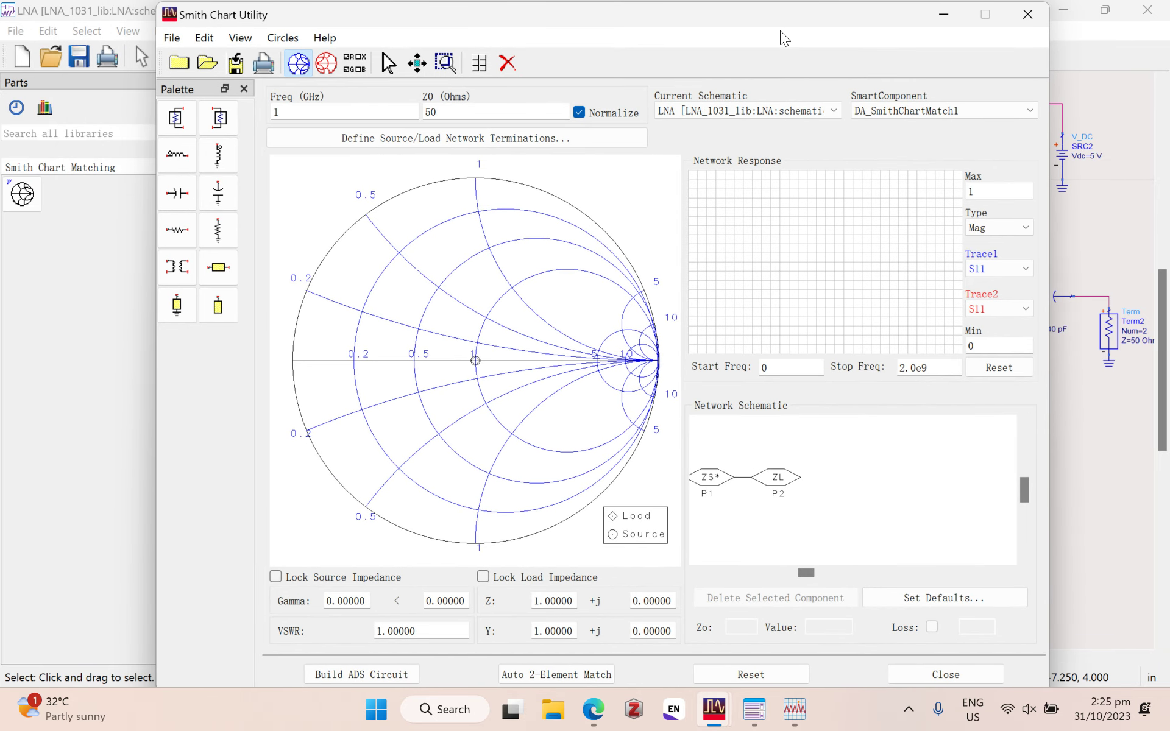
drag(869, 15, 995, 12)
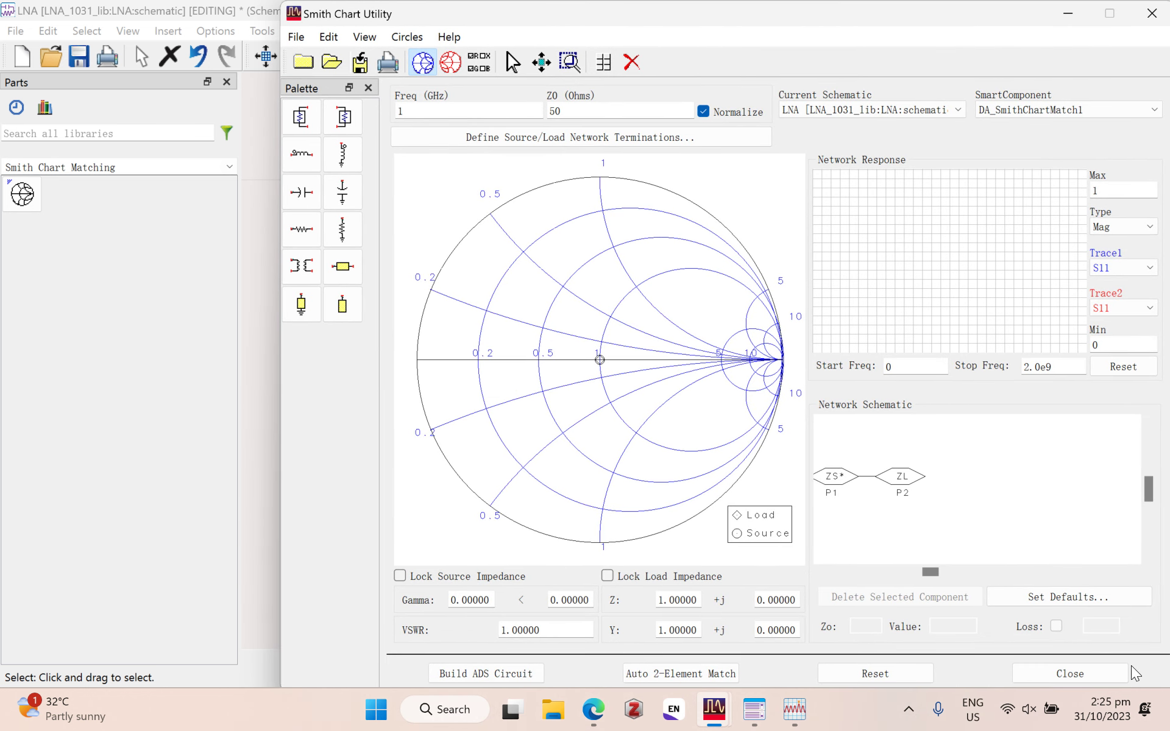
Step: Bring up the LNA data display and place it beside the utility so marker m5's impedance can be read
mouse_move(713, 709)
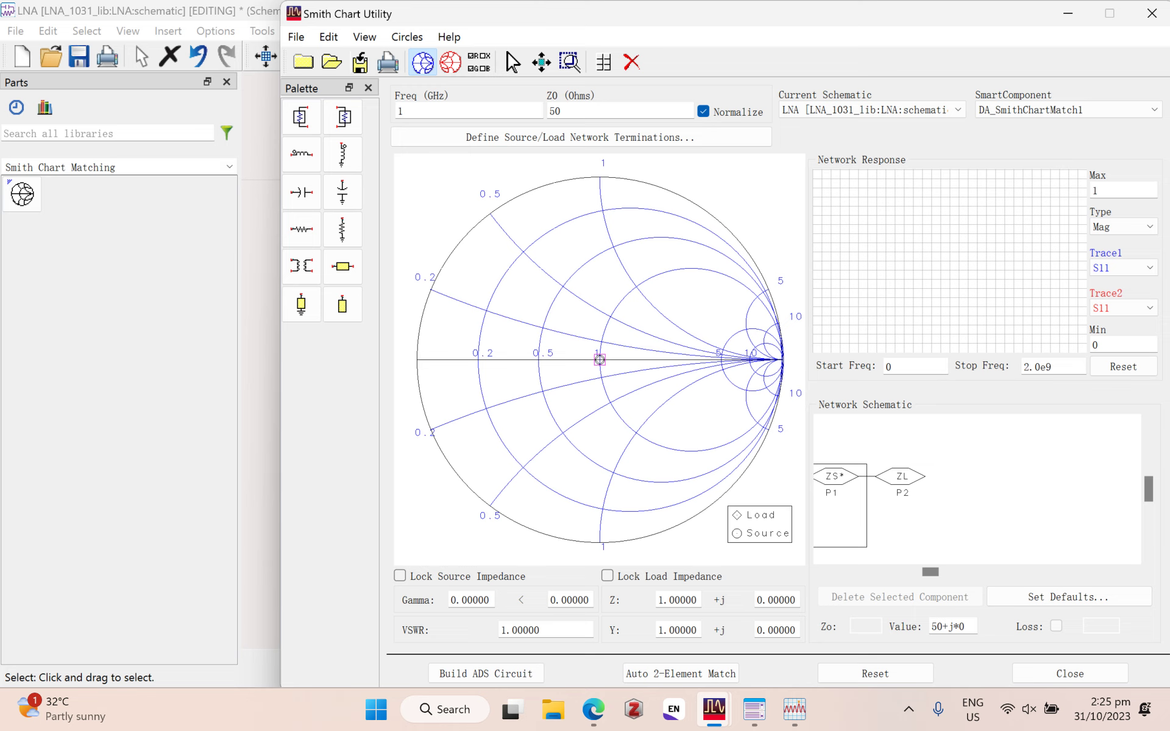
click(714, 709)
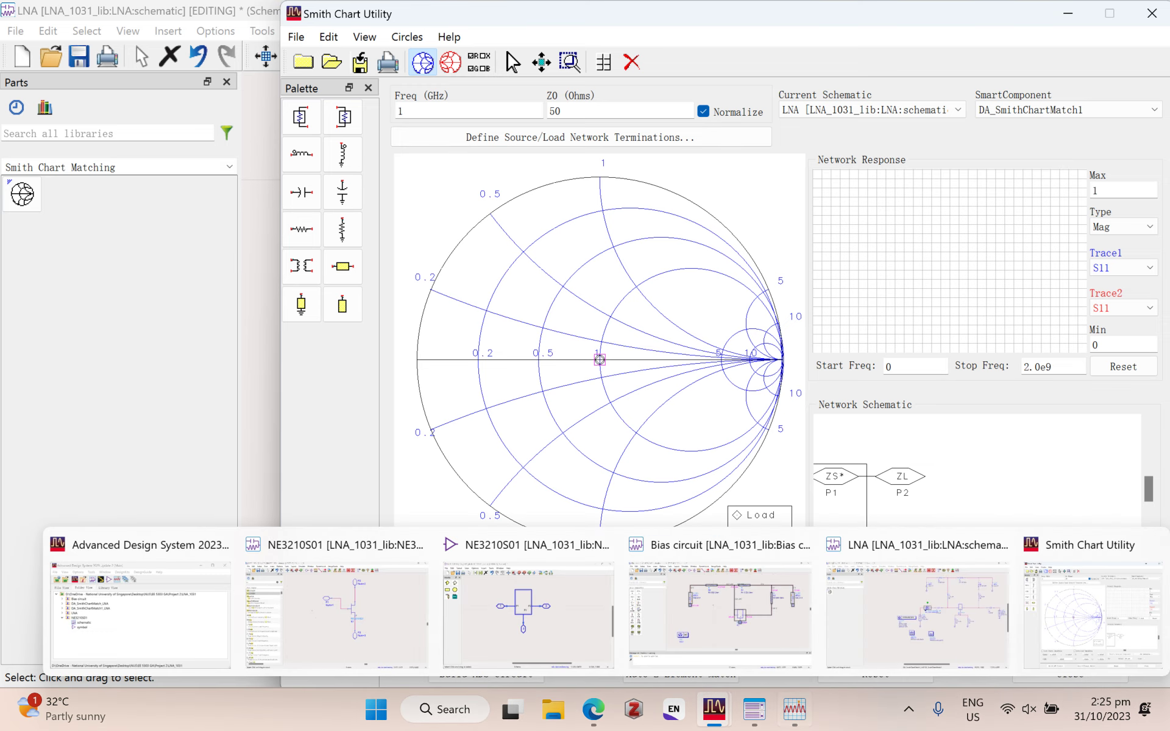
click(795, 709)
drag(767, 79, 135, 86)
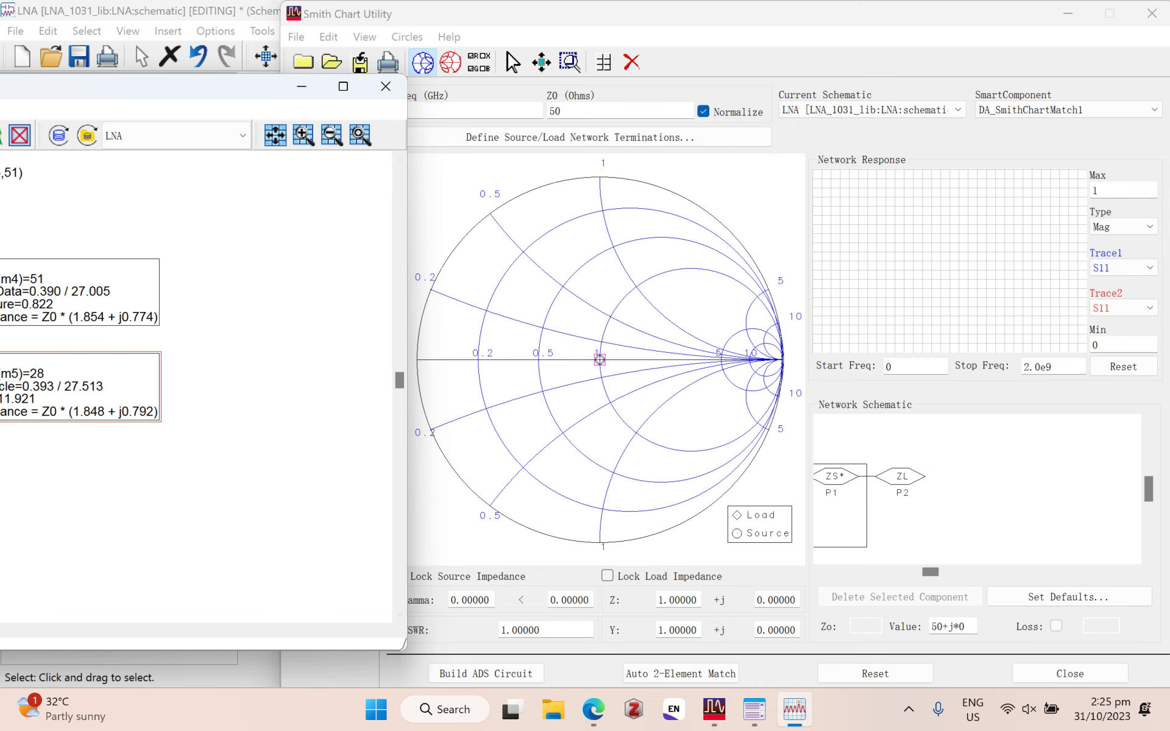
Step: Set the source's normalized impedance in the Smith Chart Utility to 1.848 + j0.792
click(678, 600)
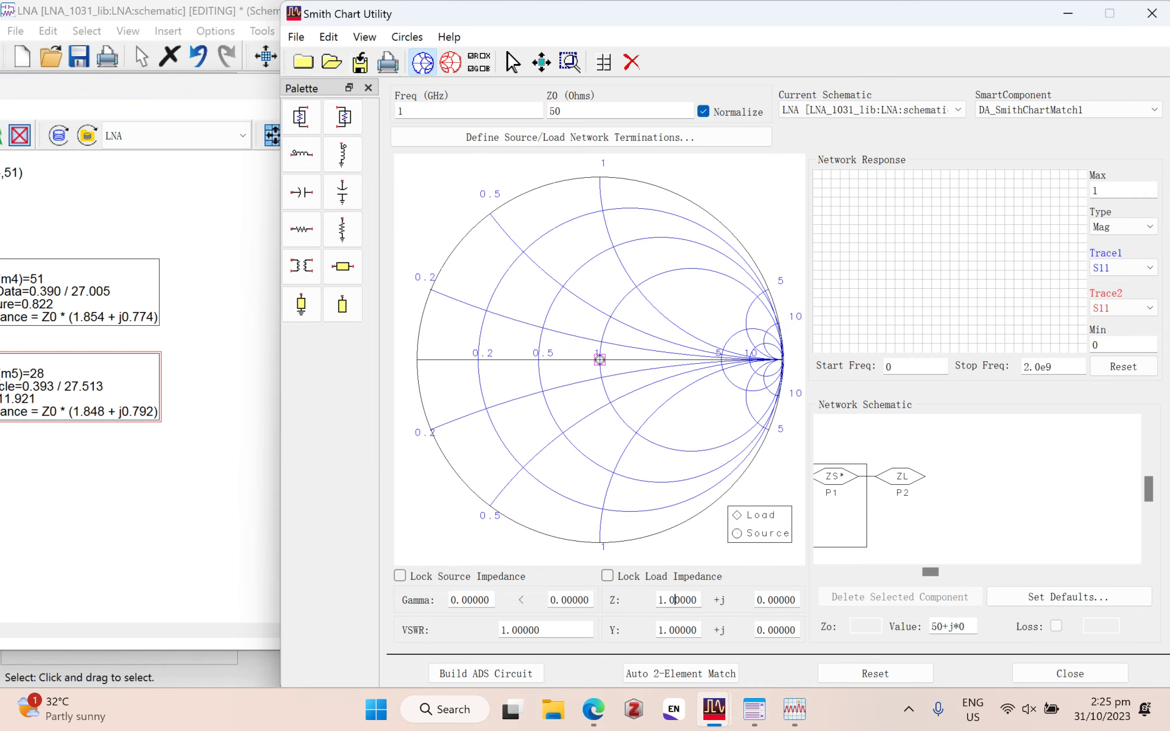
double_click(677, 600)
text(1.848)
key(Return)
key(Tab)
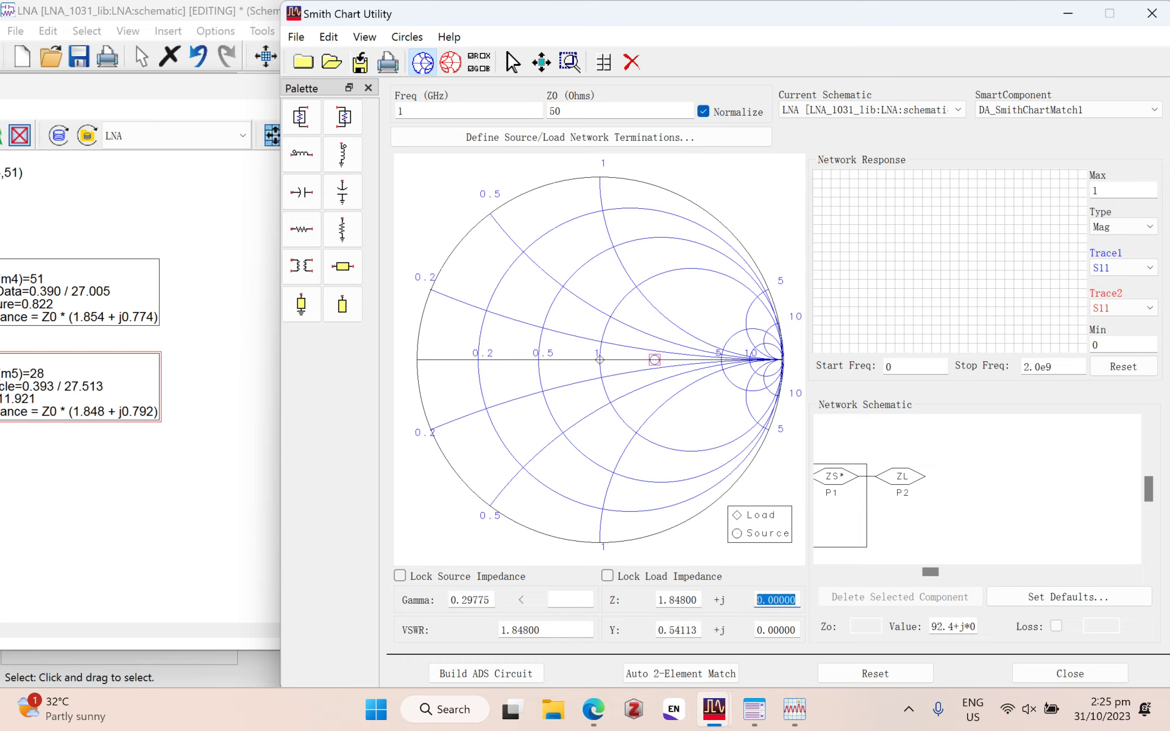
text(792)
key(Tab)
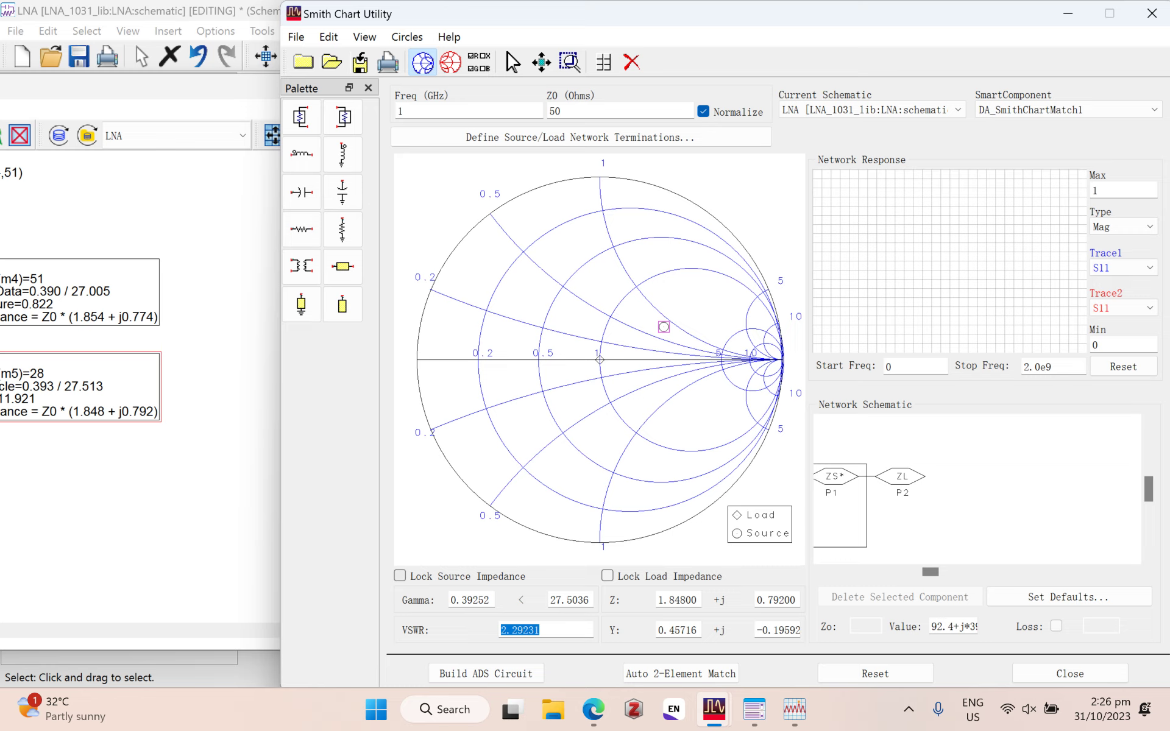
Step: Try to lock the source impedance and dismiss the error message
key(Return)
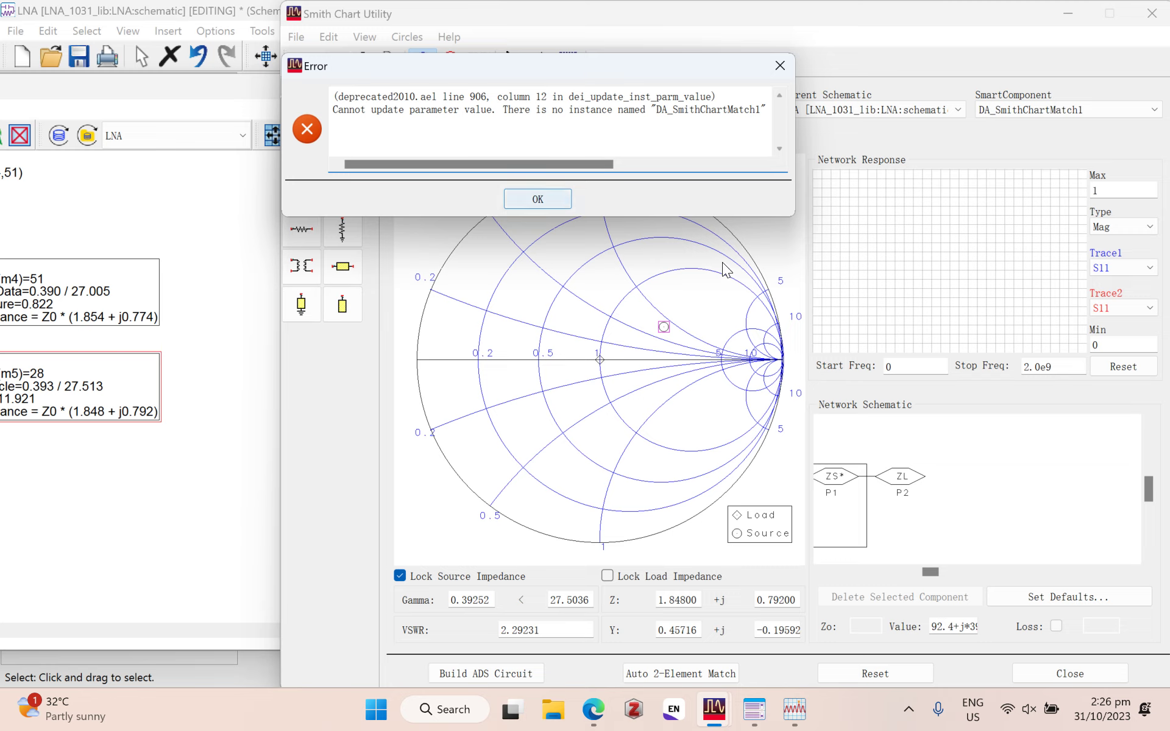
key(Return)
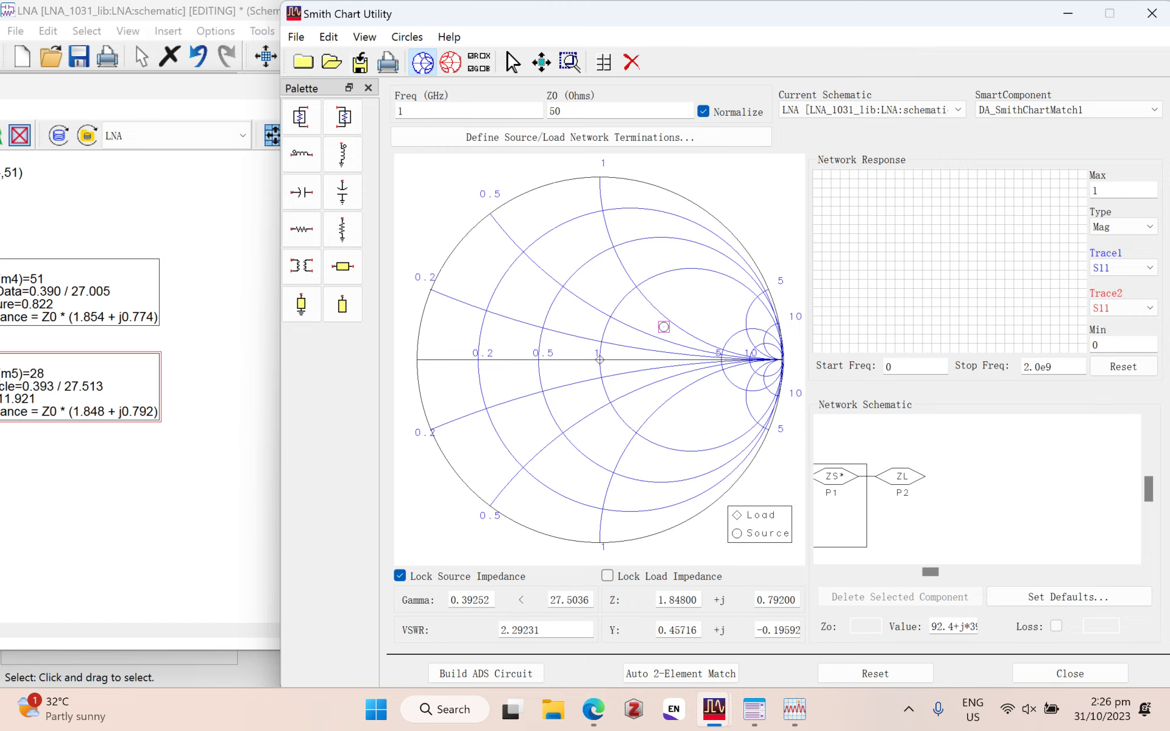
key(Return)
Step: Close the Smith Chart Utility and the LNA data display, saving the display's changes
drag(817, 13, 564, 14)
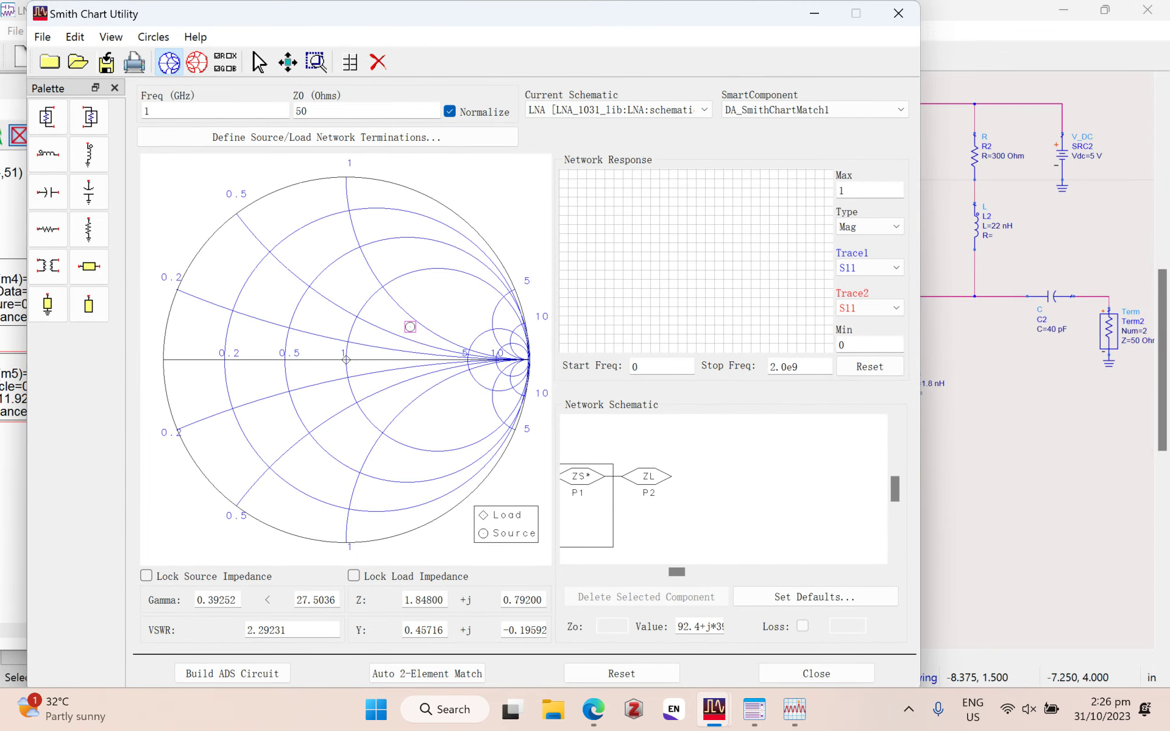
click(817, 673)
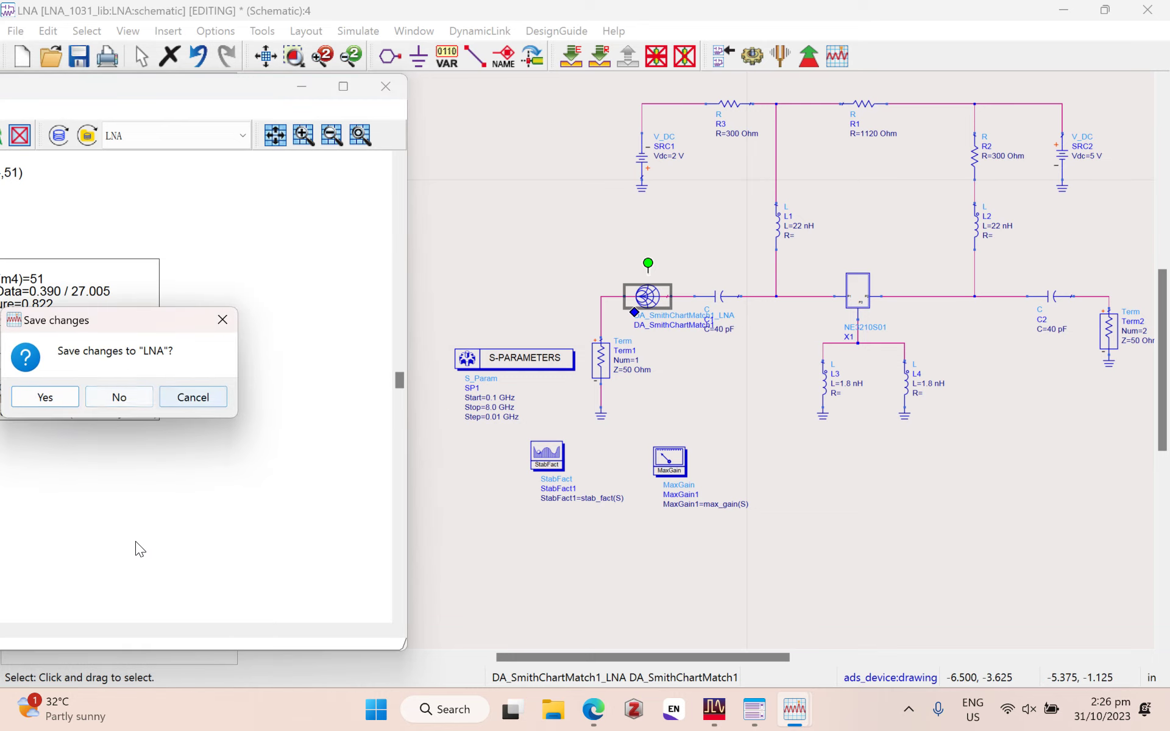
click(60, 398)
click(1006, 608)
Step: Reopen the Smith Chart Utility for the LNA schematic from the Amplifier DesignGuide tools
scroll(1054, 508, down, 1)
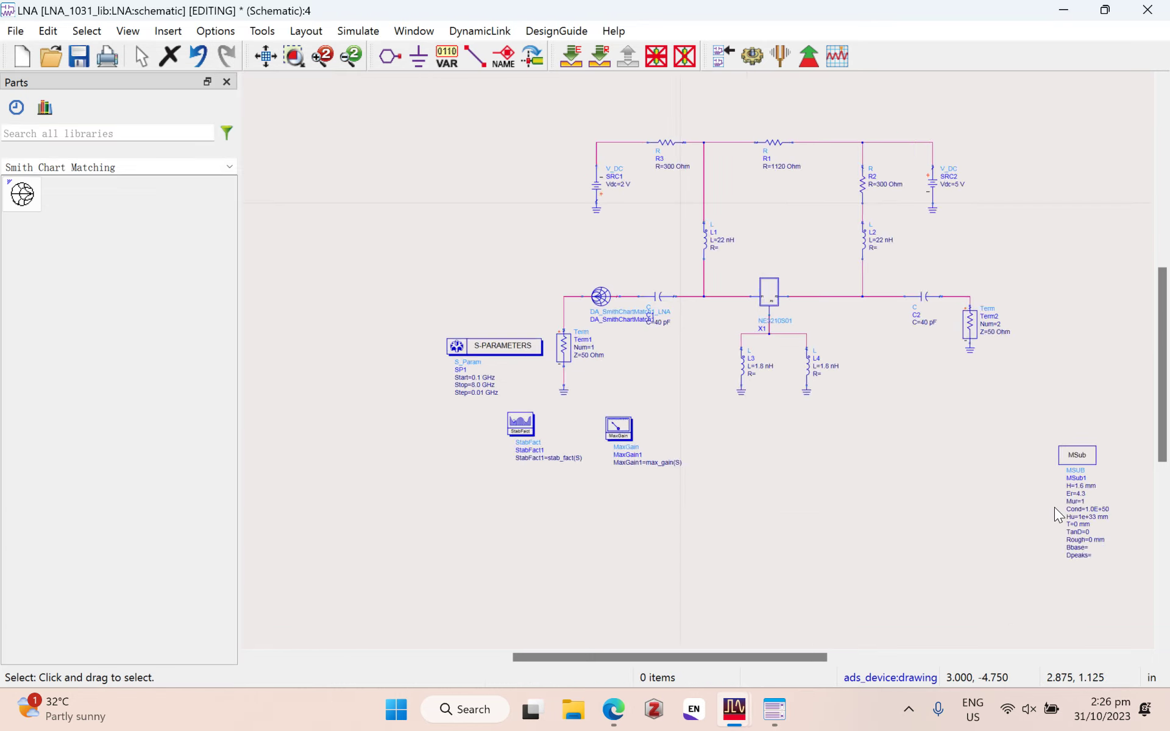
scroll(1053, 506, down, 1)
scroll(982, 496, up, 1)
scroll(999, 493, up, 1)
scroll(974, 471, down, 1)
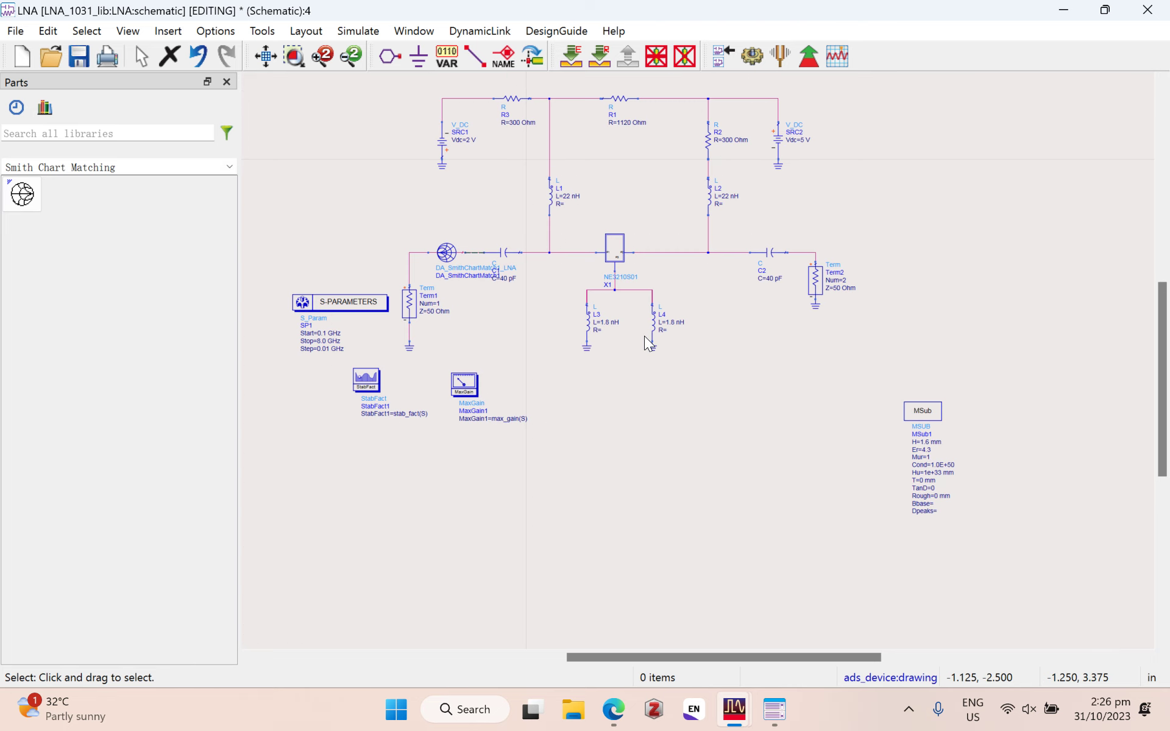
scroll(645, 336, up, 1)
scroll(804, 347, up, 1)
click(556, 31)
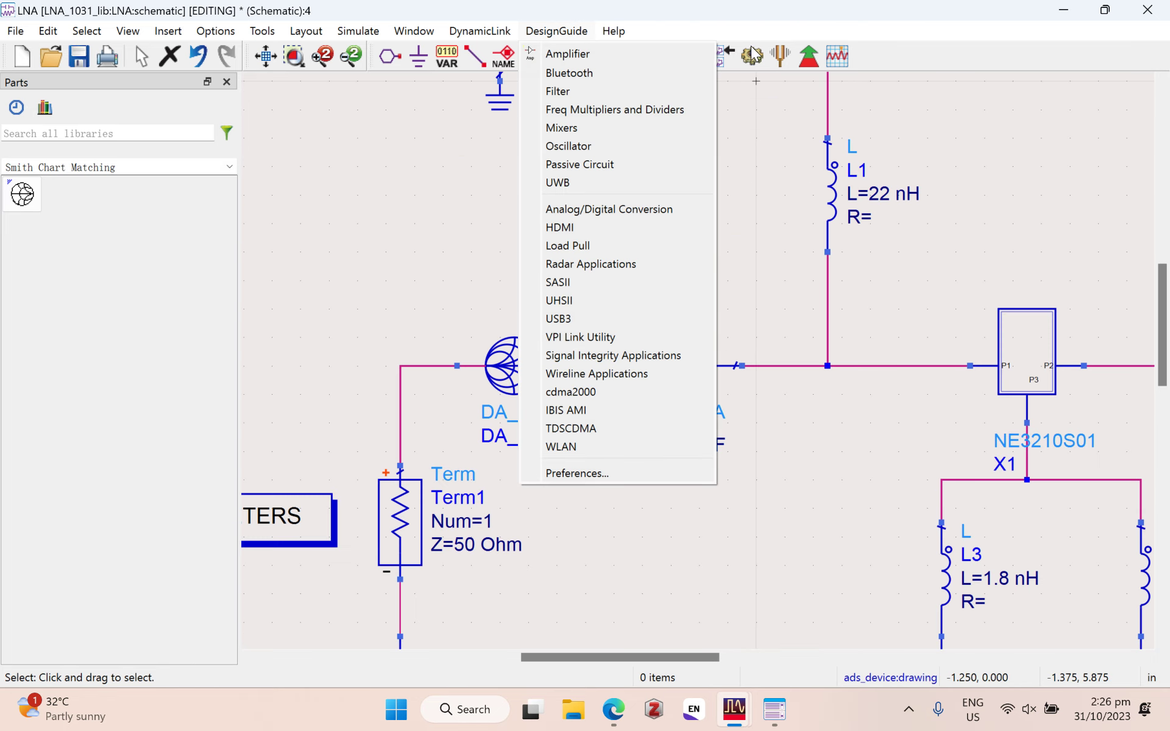
click(567, 54)
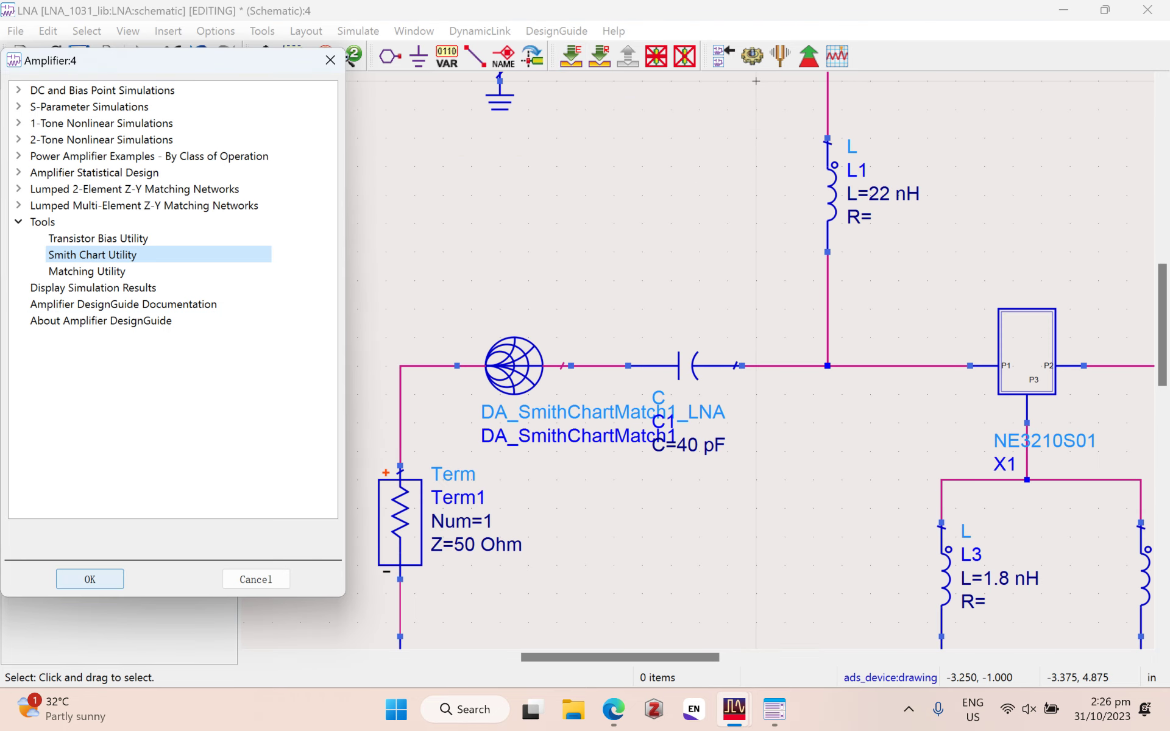
key(Return)
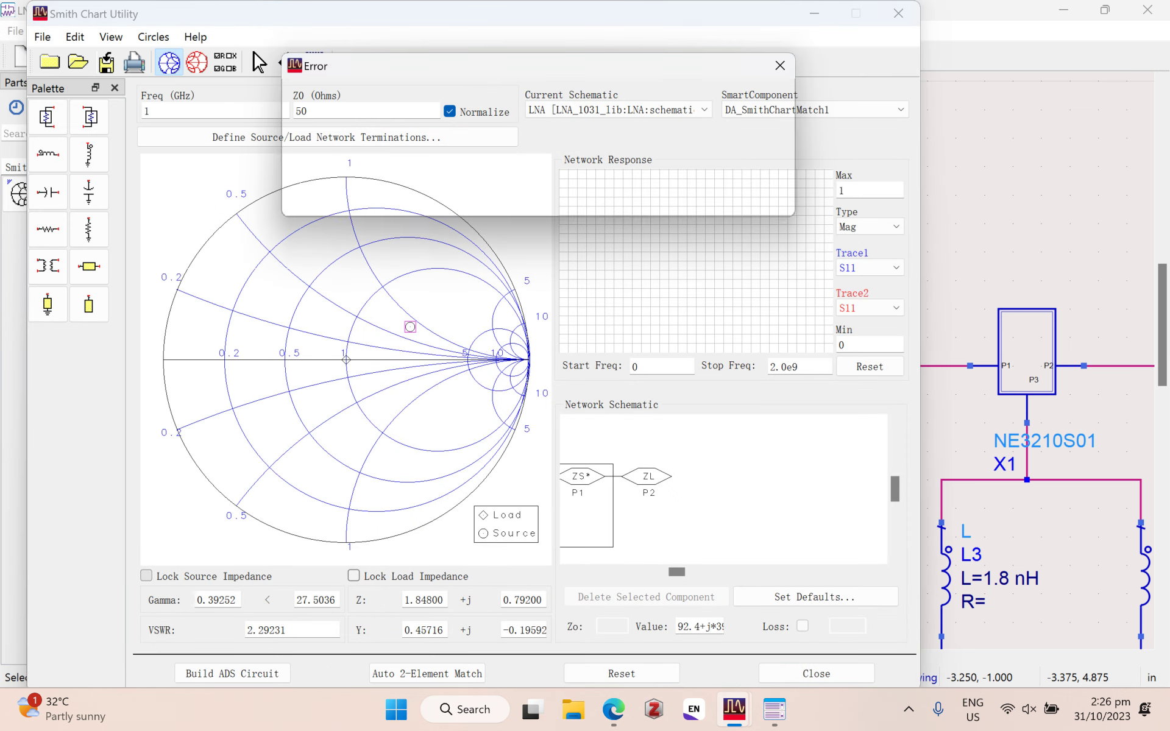
Step: Lock the source impedance and set the utility's frequency to 4 GHz, dismissing the error messages
drag(598, 164, 765, 180)
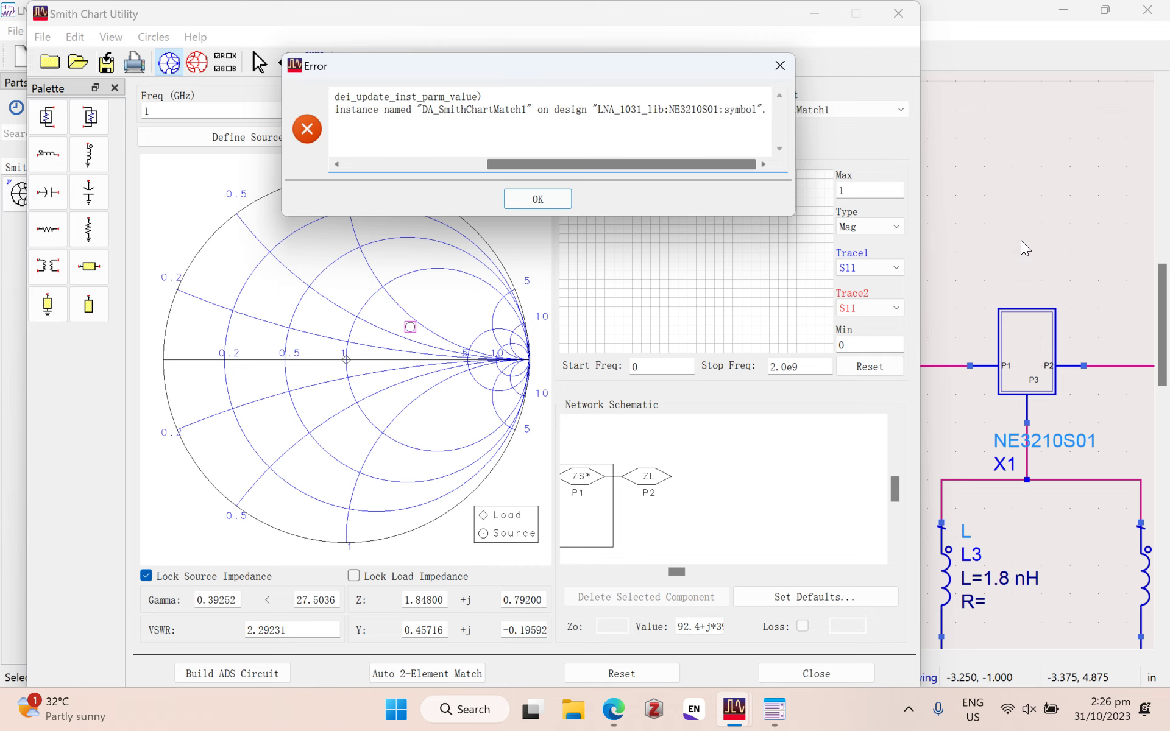
drag(767, 180, 538, 177)
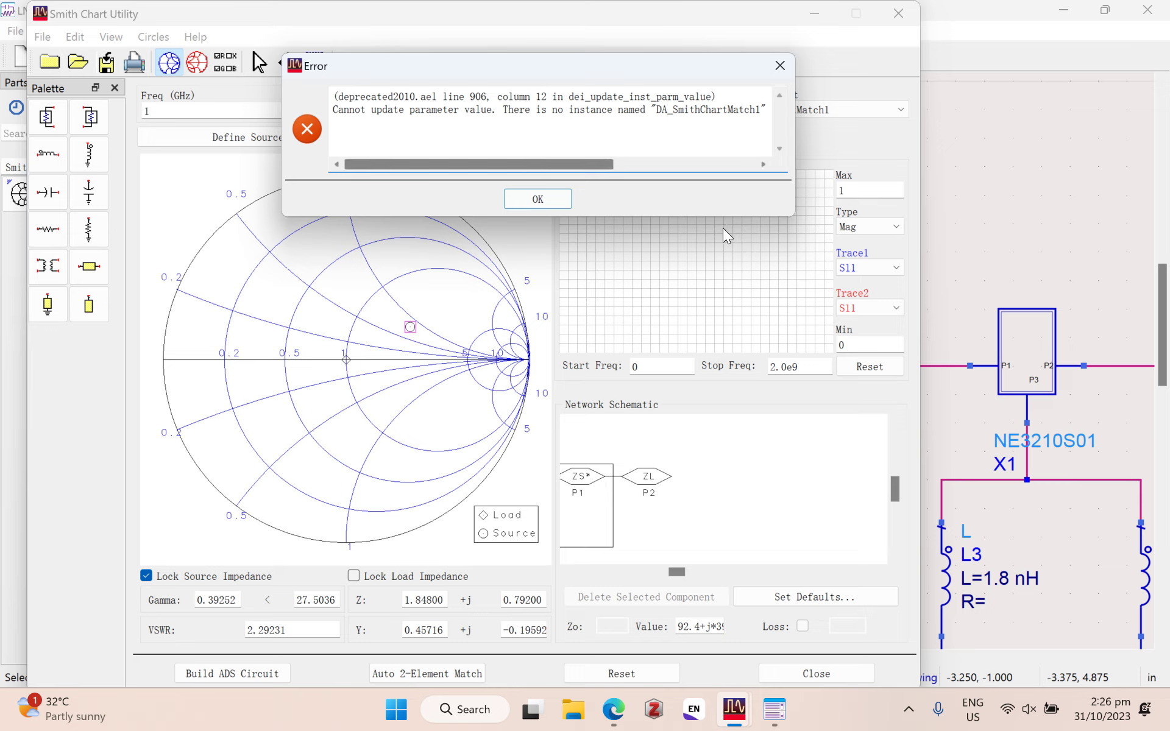
click(537, 199)
double_click(147, 113)
text(4)
key(Return)
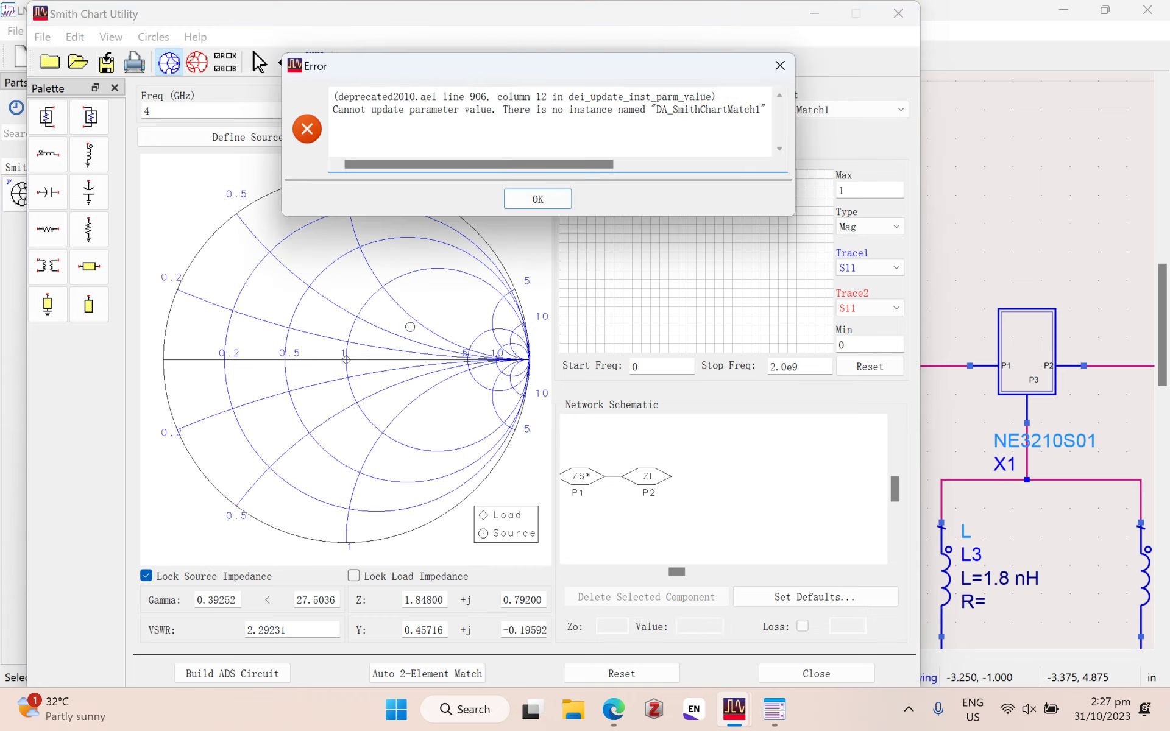
key(Return)
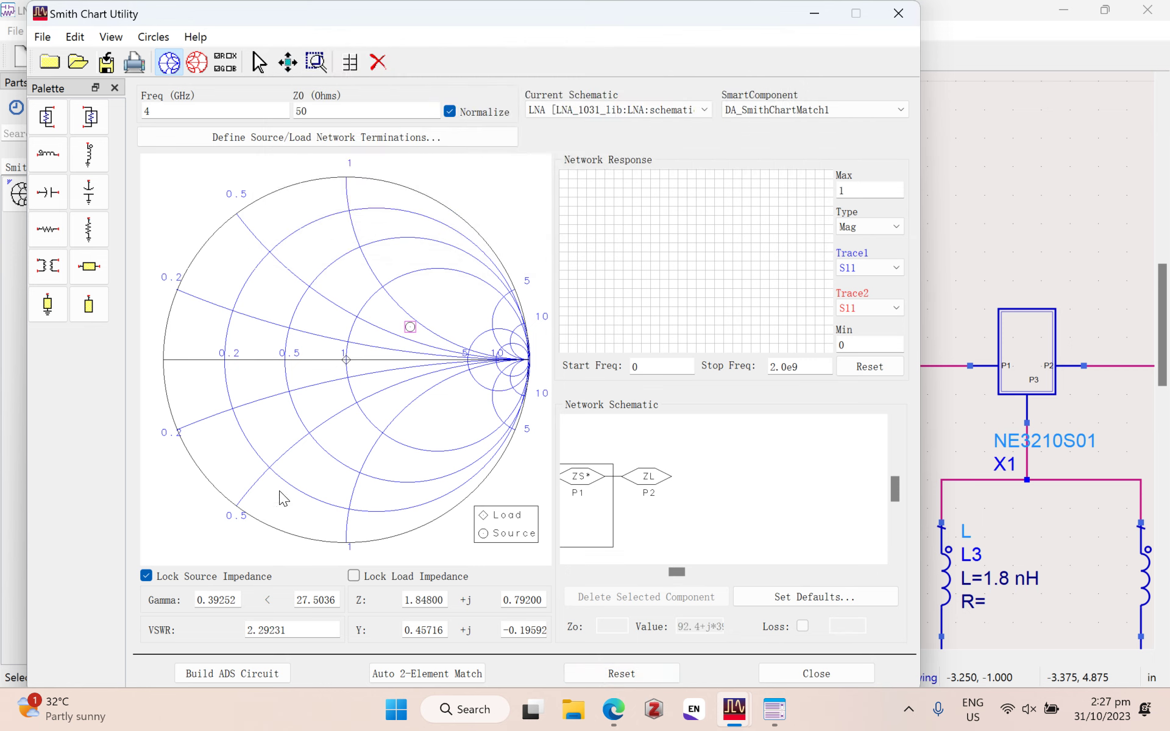
Step: Add a shunt open stub of about 54 degrees at the load, followed by a series transmission line towards the source
click(89, 304)
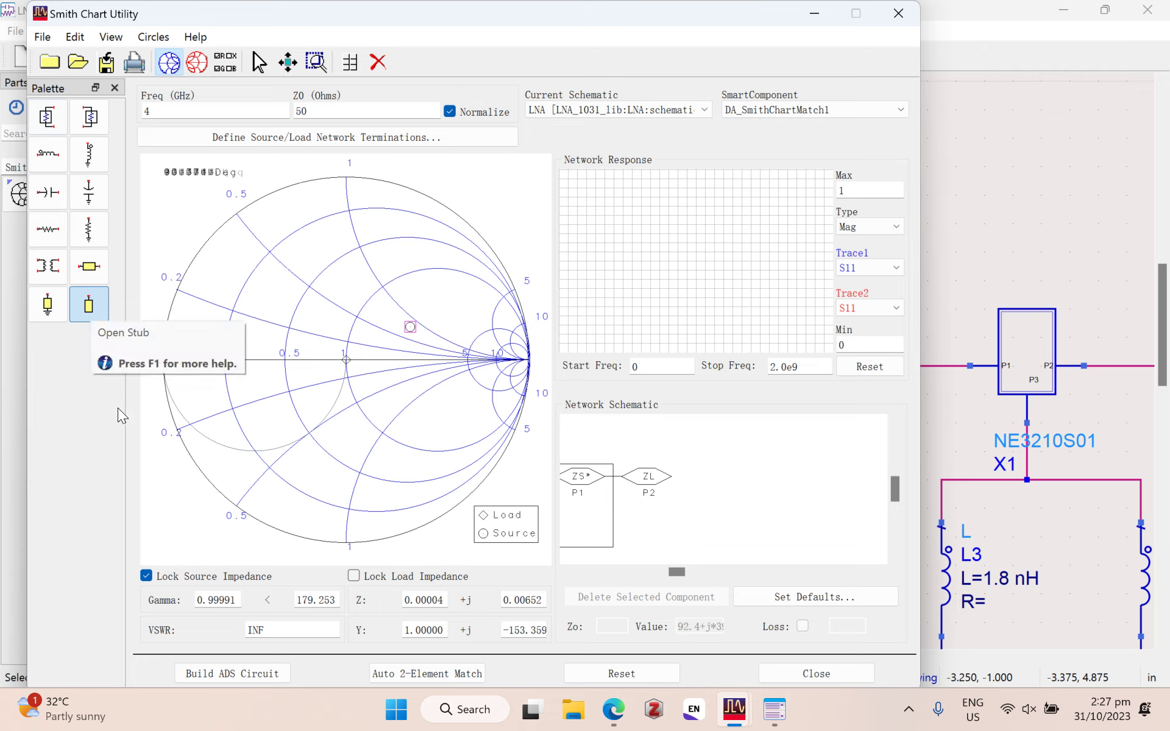
click(369, 557)
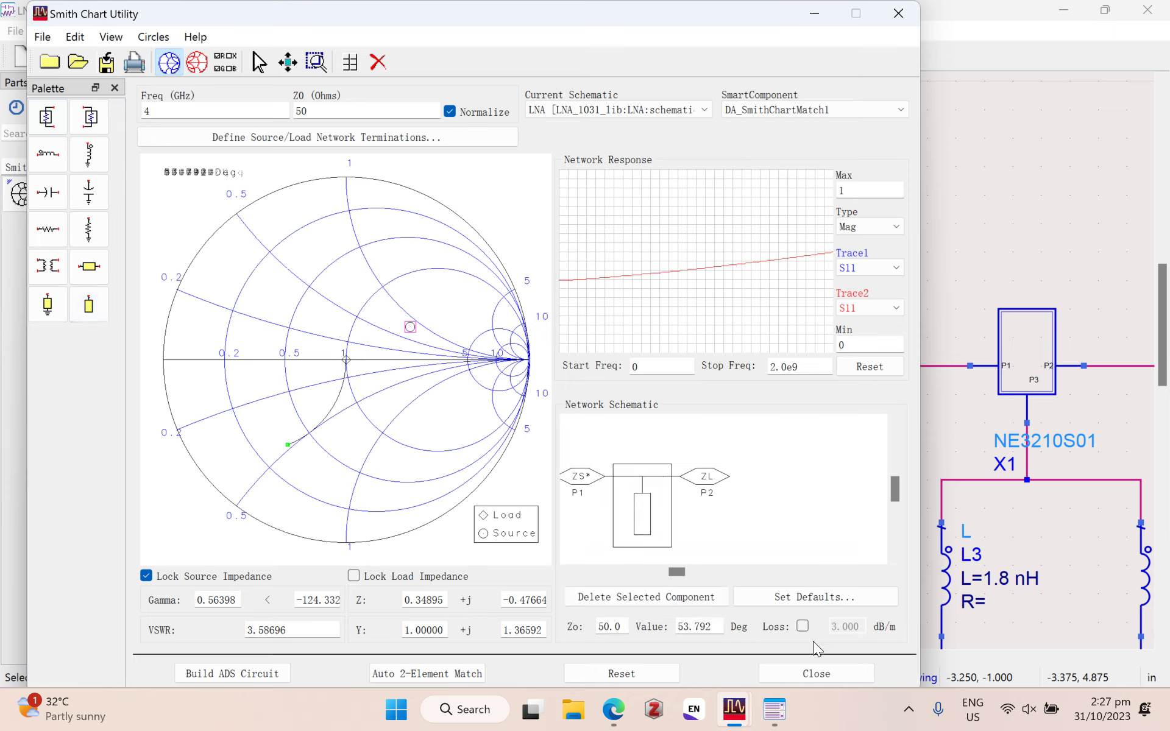
click(89, 266)
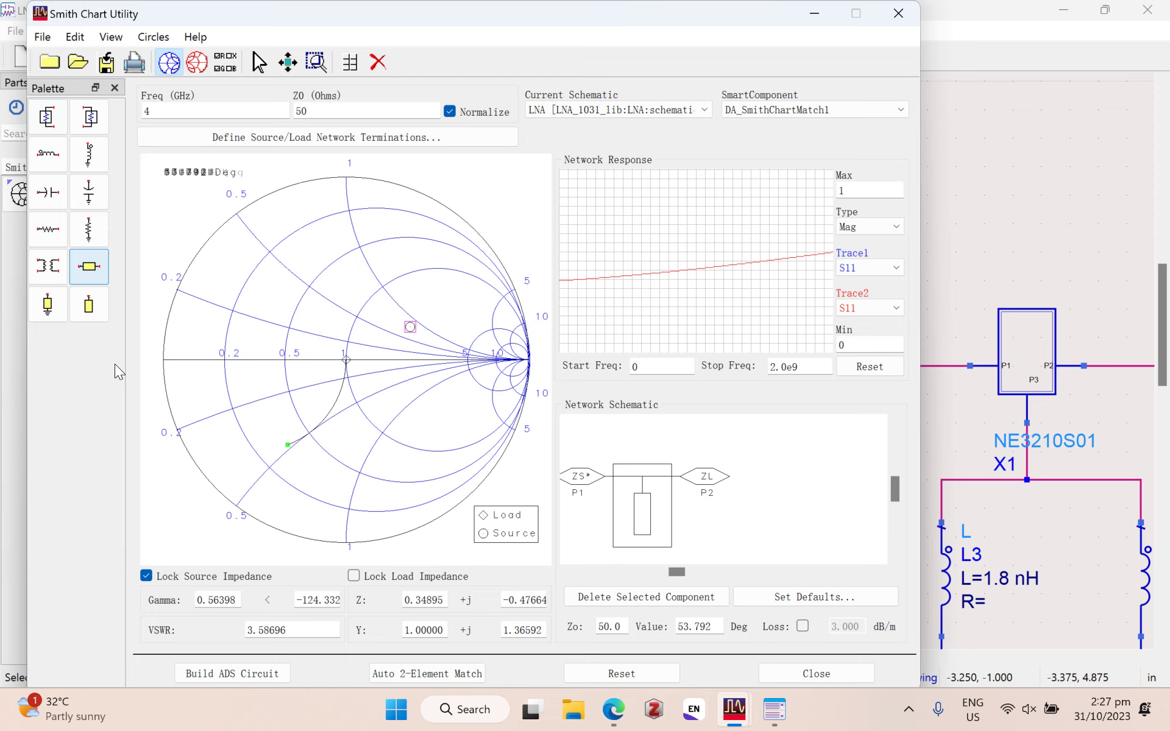
click(505, 457)
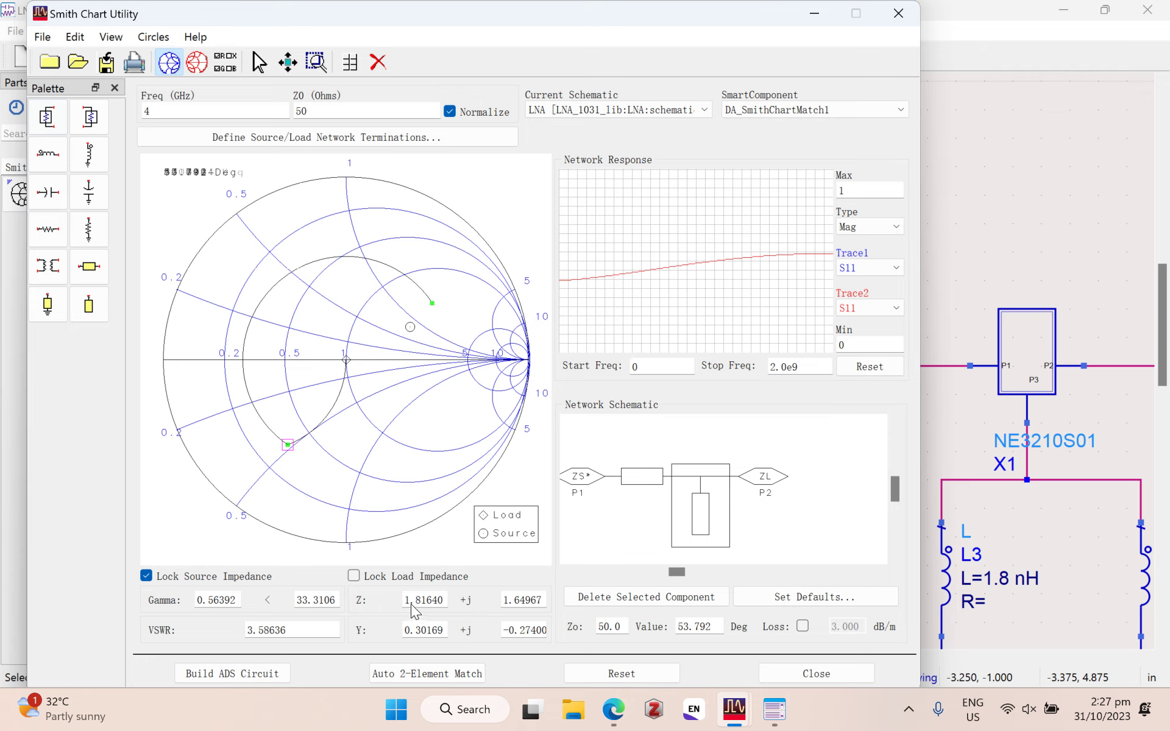
Step: Adjust the stub to about 40.5 degrees and tune the series line until the matching path ends on the source impedance point
drag(382, 594, 411, 586)
drag(552, 404, 561, 414)
drag(408, 581, 420, 582)
drag(556, 423, 561, 423)
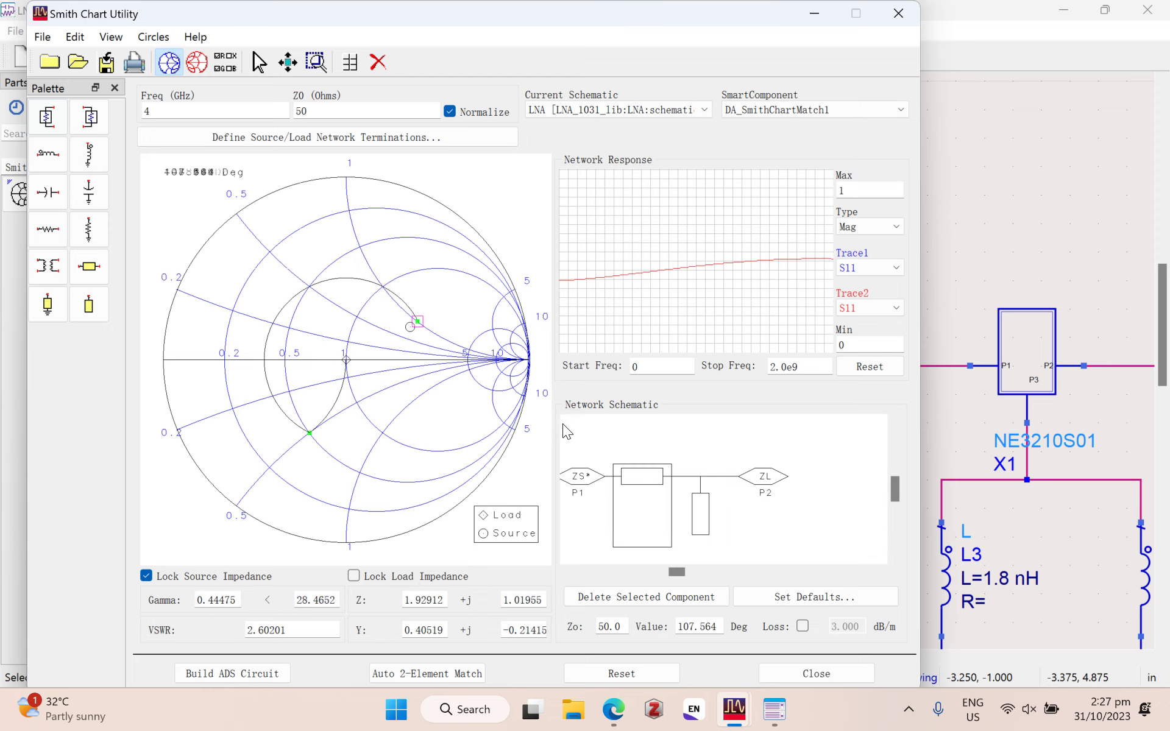
drag(413, 578, 533, 498)
drag(572, 433, 574, 439)
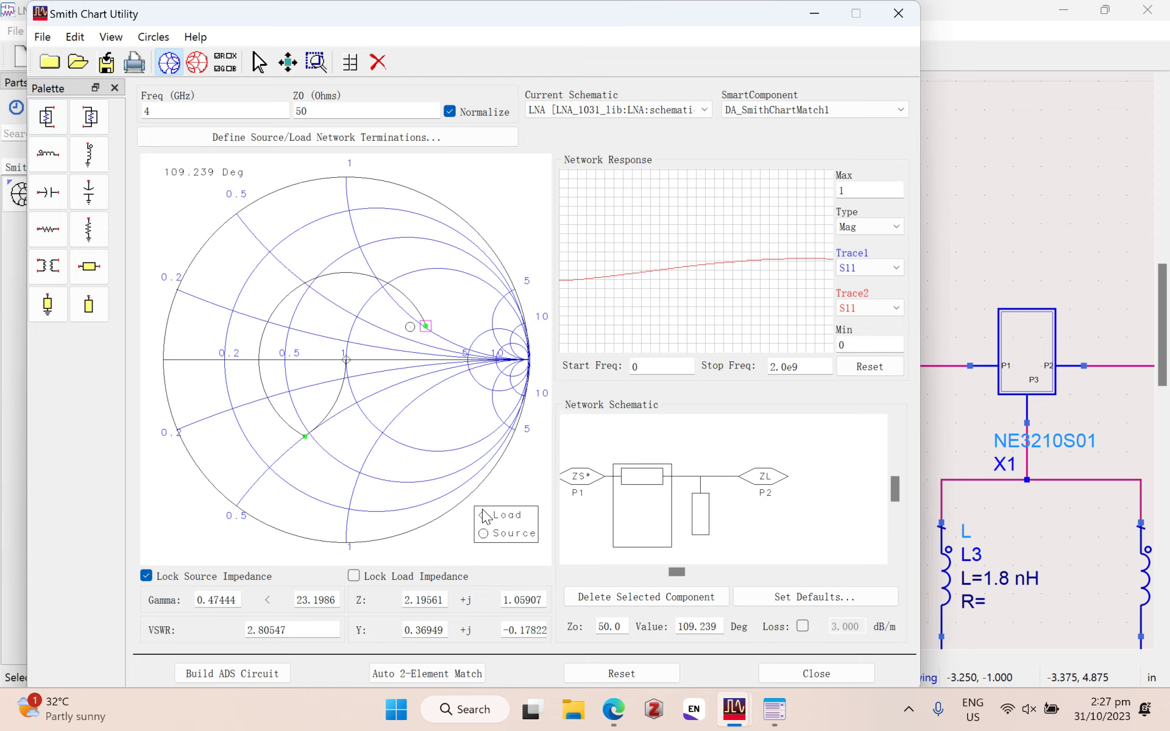
drag(406, 581, 434, 539)
drag(566, 434, 568, 437)
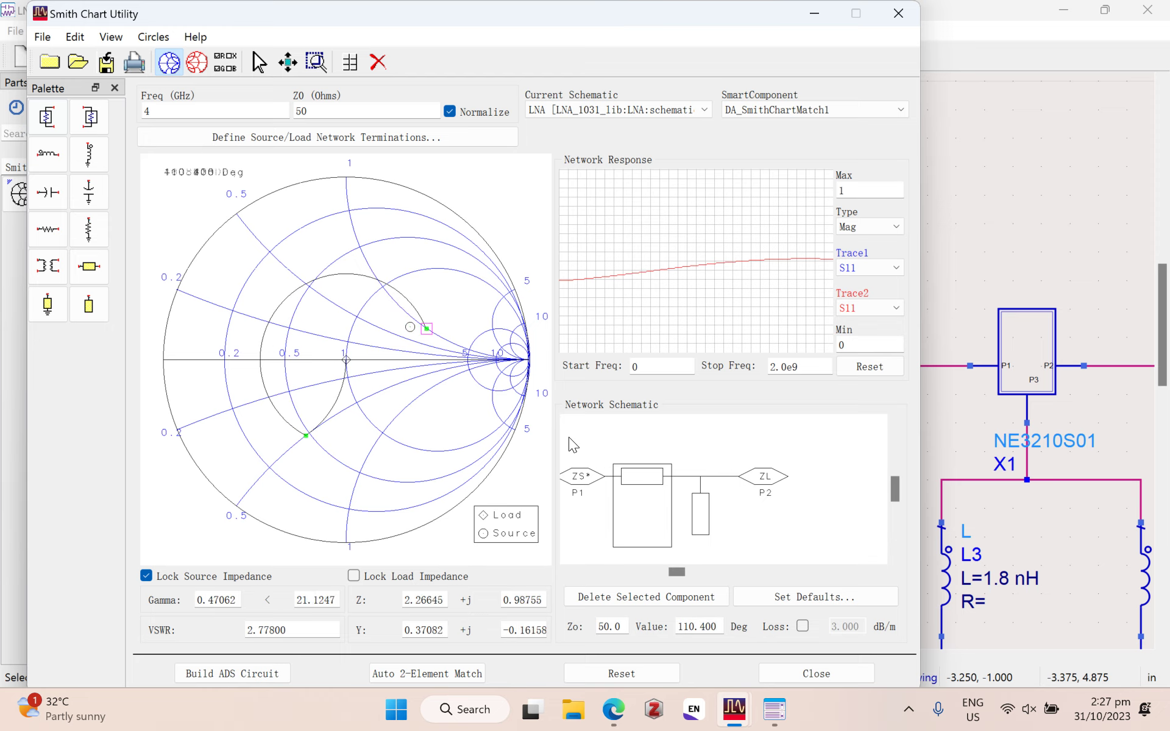
drag(406, 578, 446, 590)
click(583, 569)
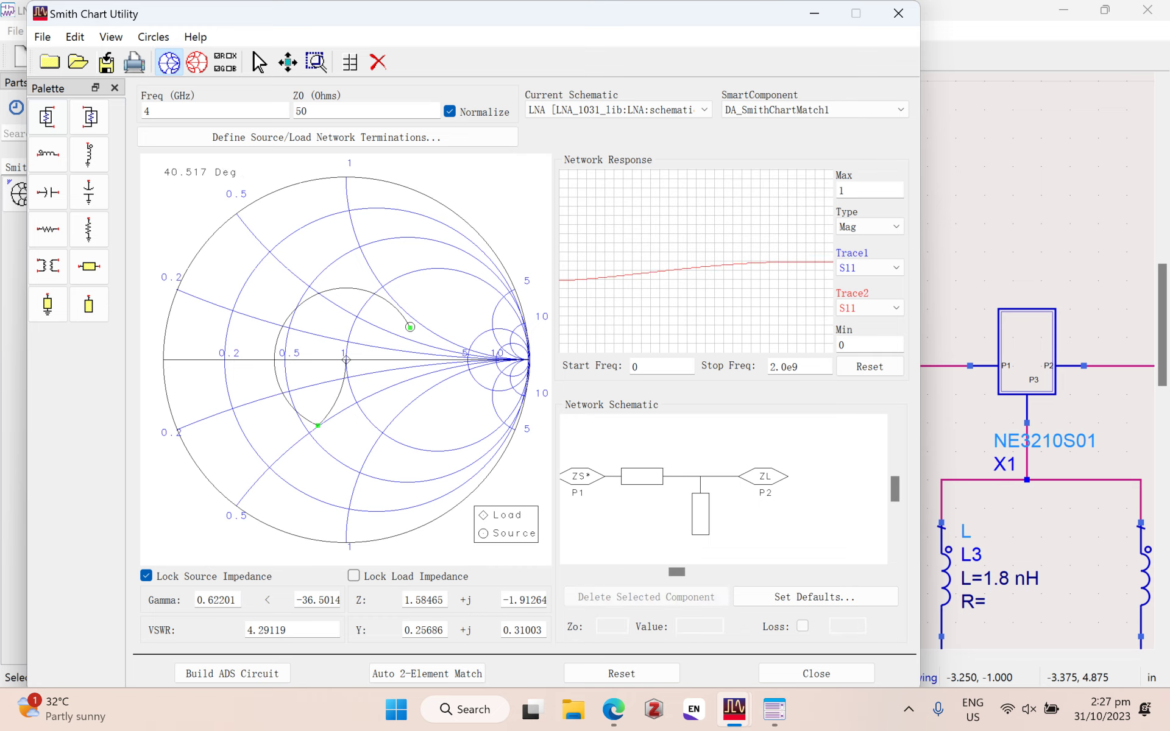
Step: Build the ADS circuit from the Smith chart match and open the subcircuit of the Smith chart matching component
click(232, 673)
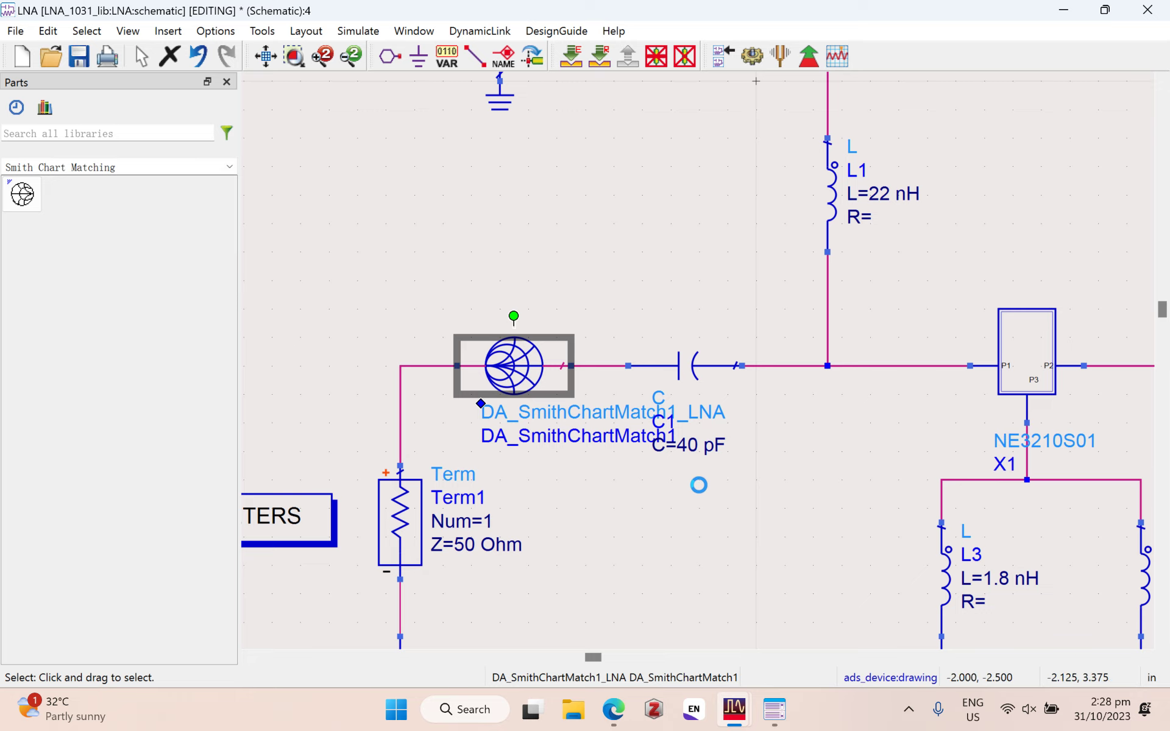
click(570, 59)
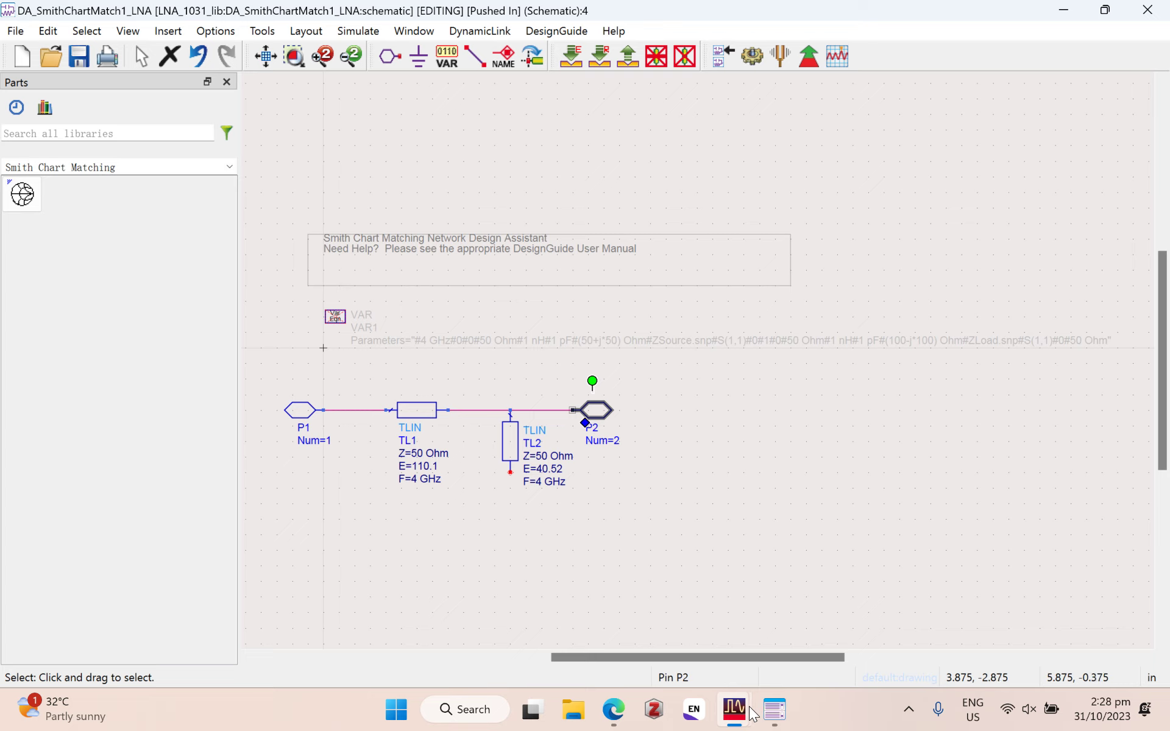
click(876, 647)
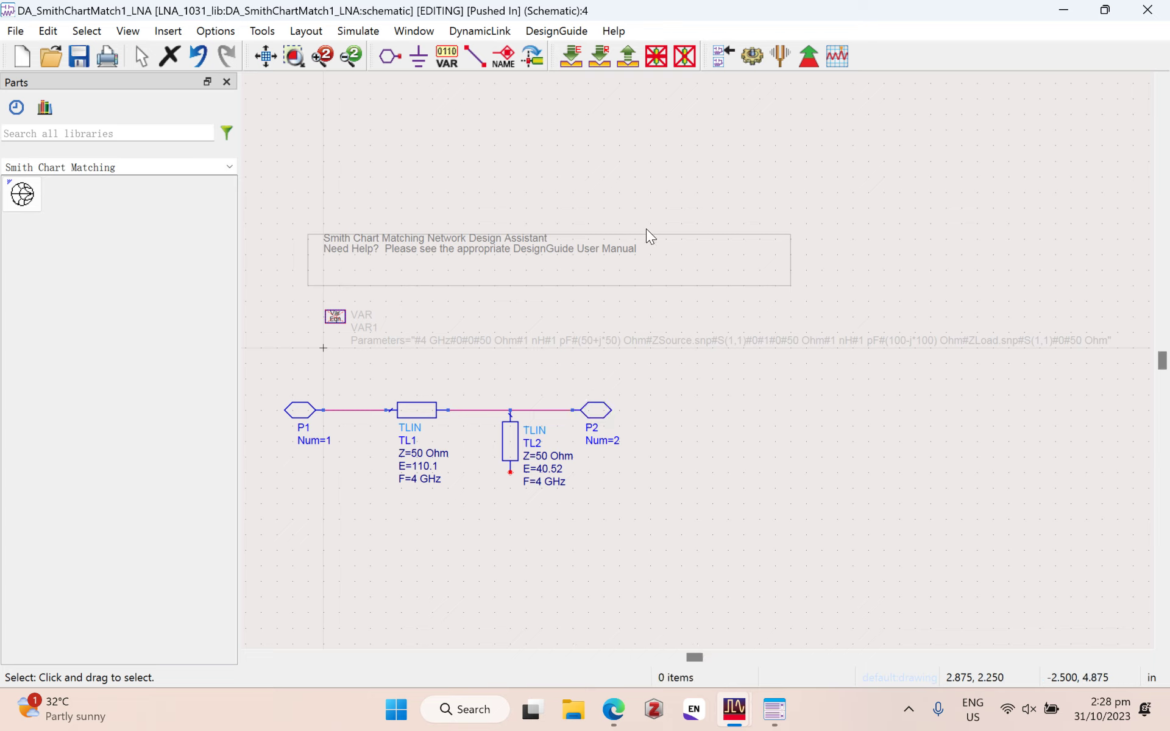
Step: Copy the two TLIN transmission lines with their connecting wire and return to the LNA schematic
drag(365, 365, 577, 601)
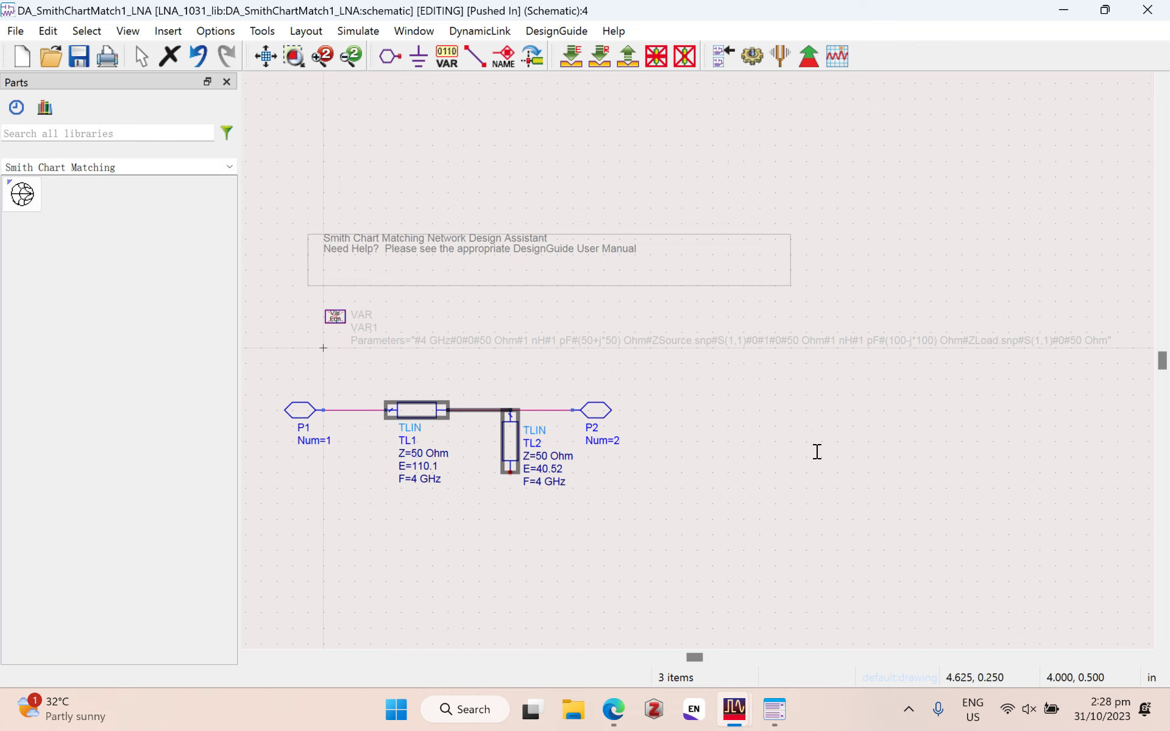
click(781, 411)
click(627, 56)
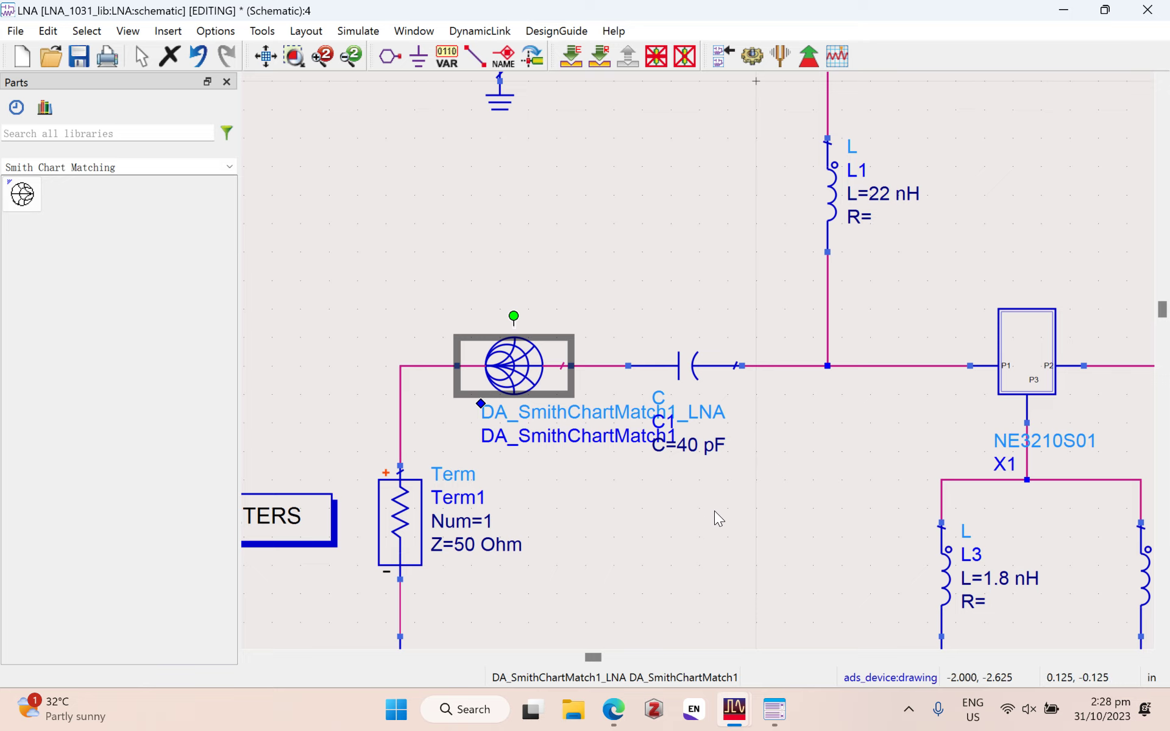
Step: Delete the Smith chart matching component and its leftover wire, and paste the copied TLIN lines above the gap
key(Delete)
click(581, 367)
key(Delete)
key(ctrl+v)
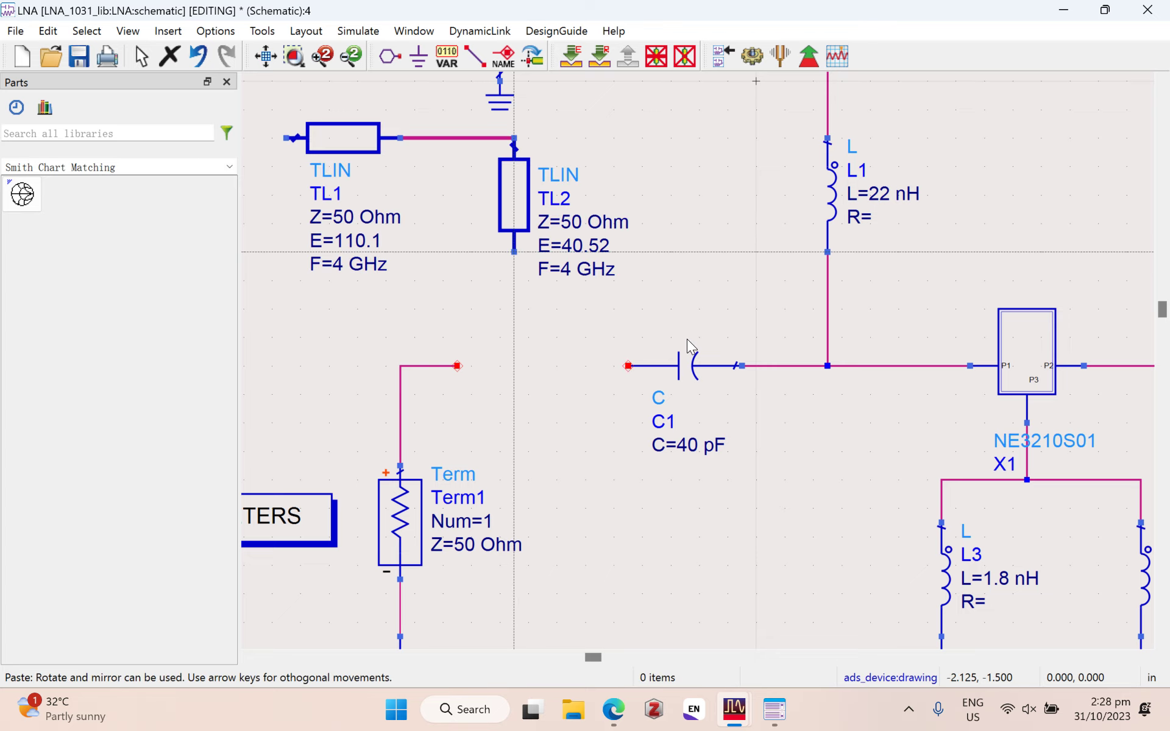
click(544, 295)
click(714, 199)
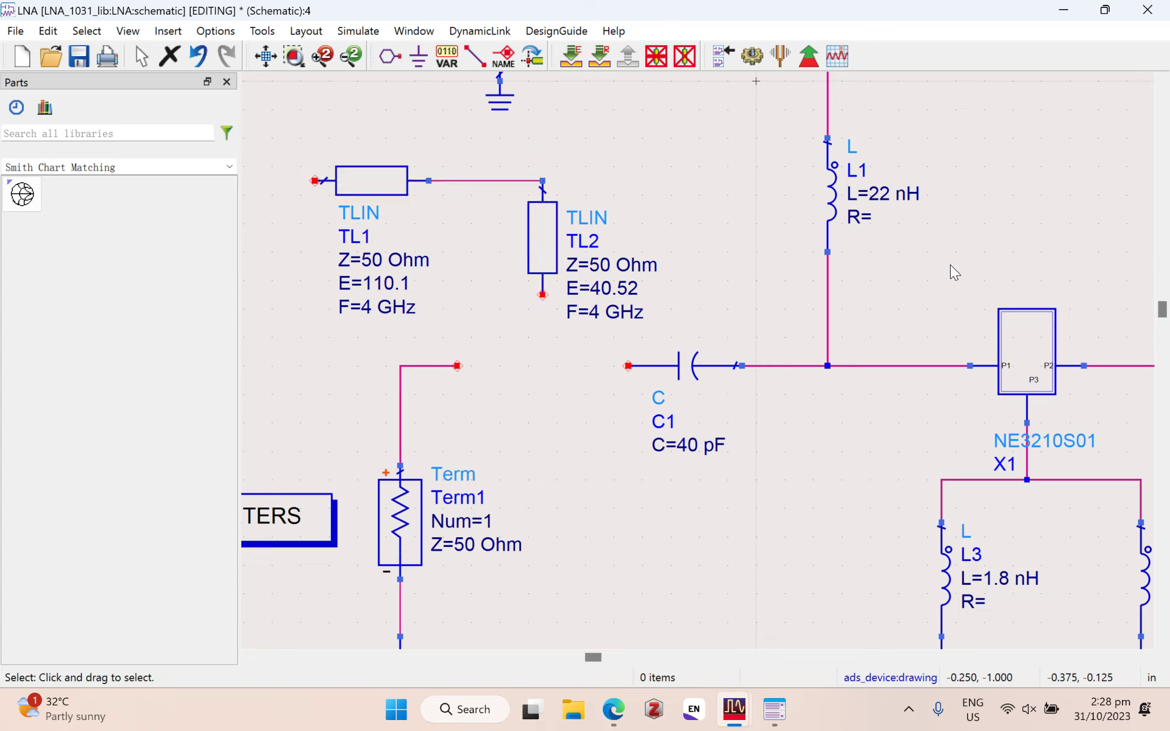
Step: Attach stub TL2 to the wire end from Term1, delete its leftover wire, and place TL1 in line before C1
mouse_move(546, 238)
mouse_down()
mouse_move(538, 351)
mouse_move(457, 424)
mouse_move(456, 409)
mouse_up()
click(528, 209)
key(Delete)
click(622, 526)
mouse_move(376, 182)
mouse_down()
mouse_move(548, 285)
mouse_move(543, 365)
mouse_up()
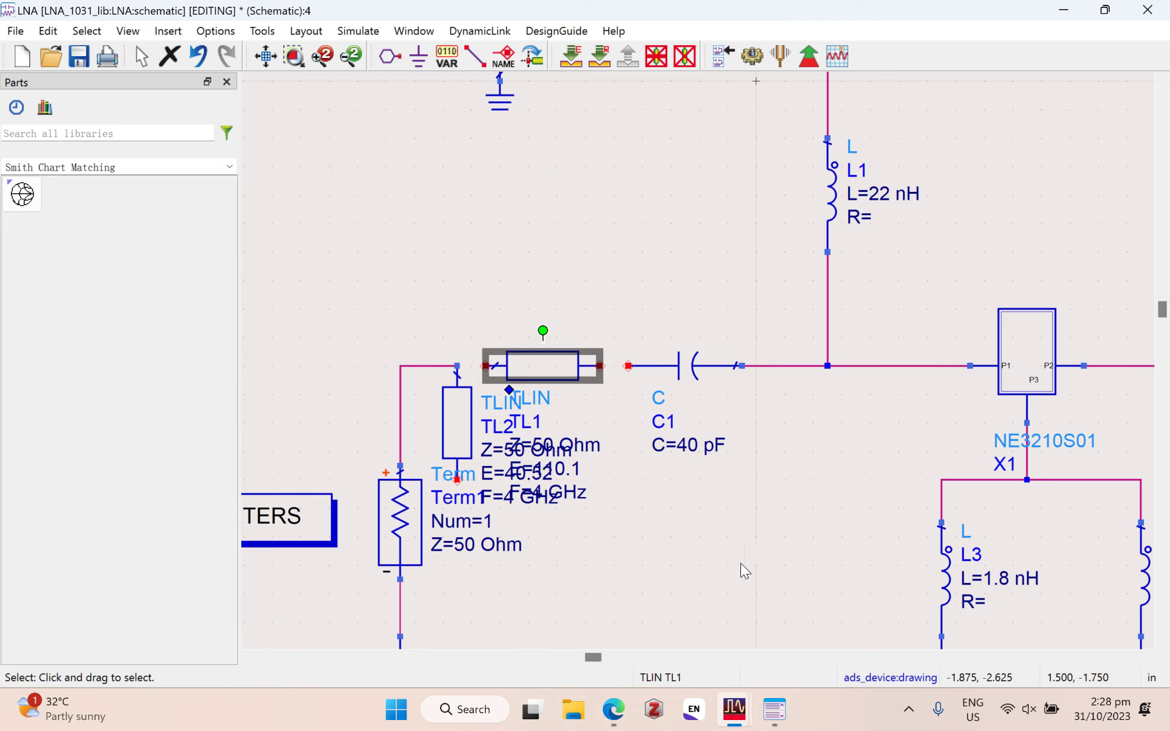
Step: Wire line TL1 between the TL2 stub node and capacitor C1
key(ctrl+w)
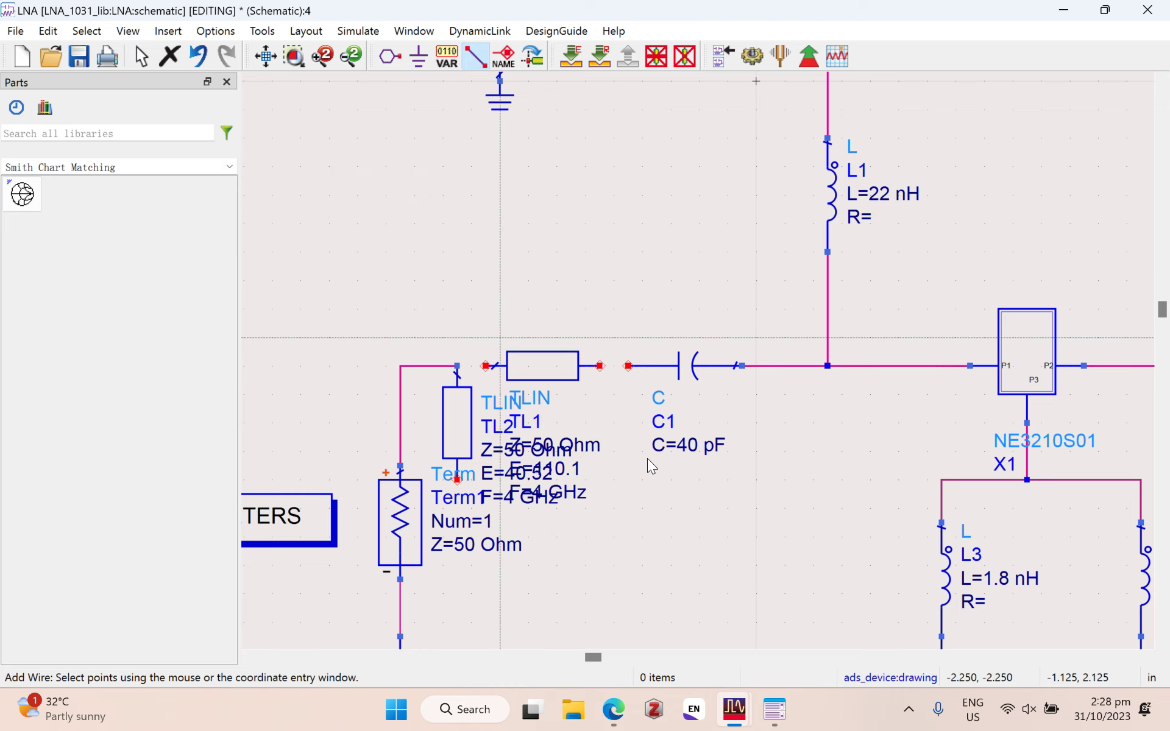
click(457, 366)
click(486, 365)
click(600, 365)
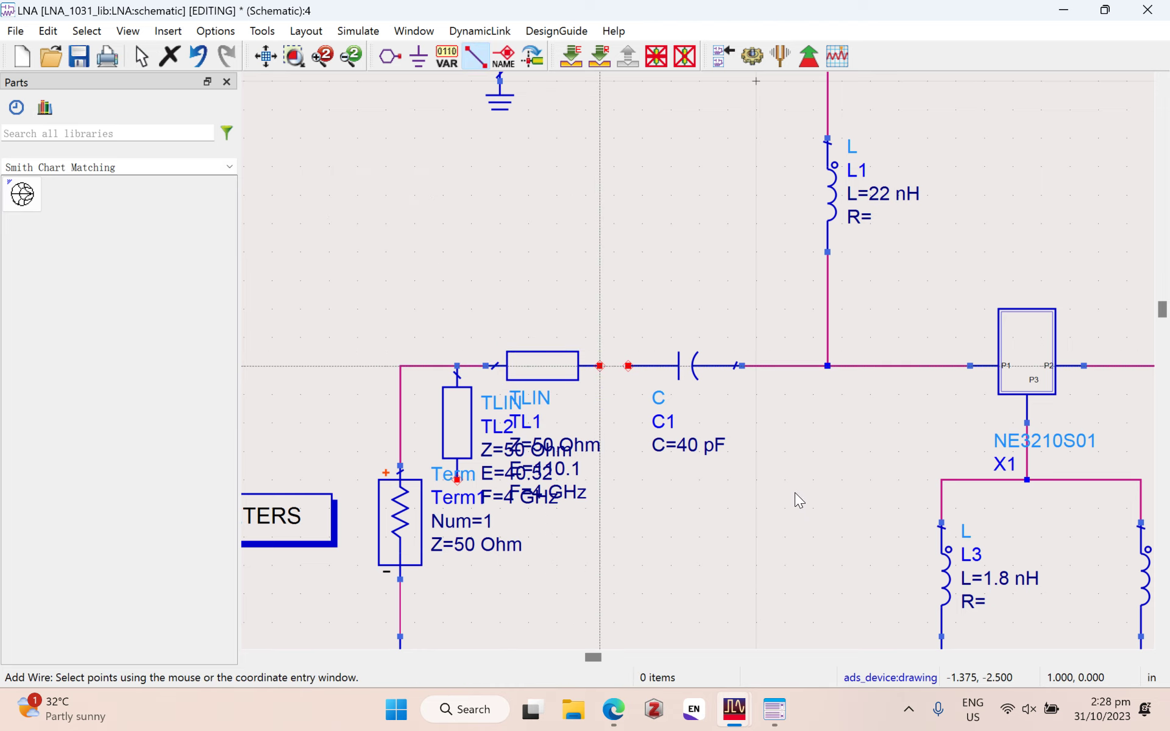
click(627, 365)
key(Escape)
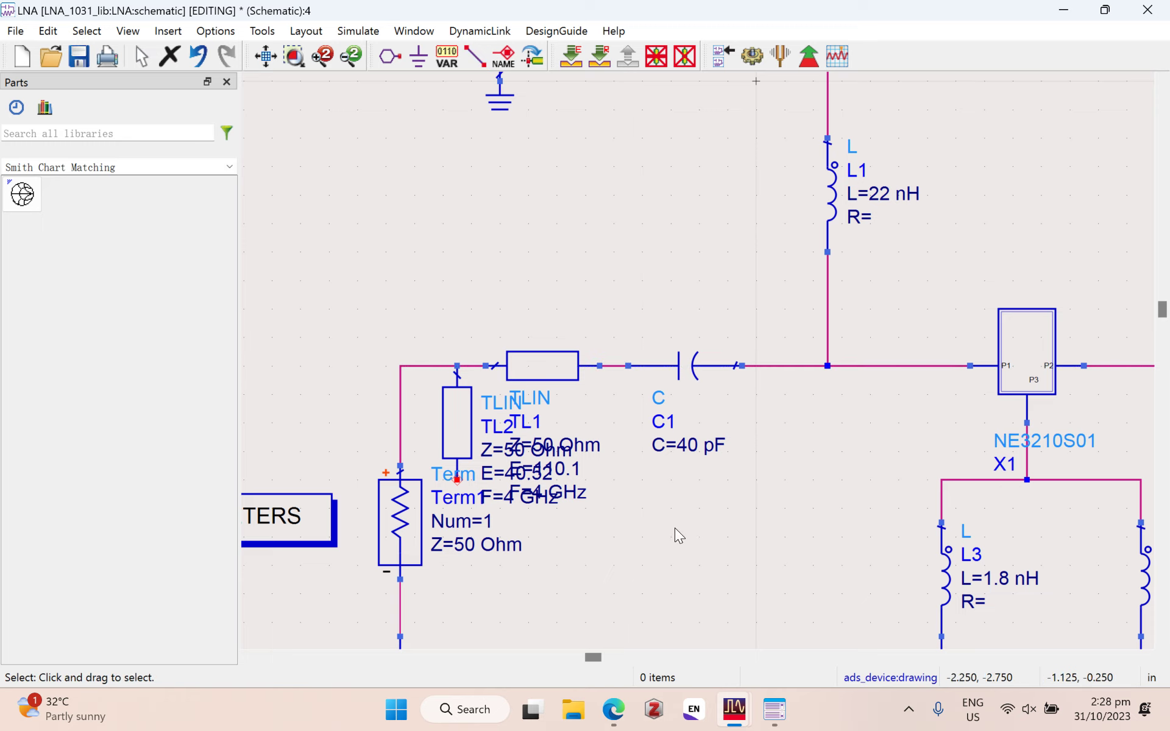
Step: Move the TL1 label above its line and shift the TL2 label clear of the Term1 text
click(534, 369)
mouse_move(685, 308)
mouse_down()
mouse_move(659, 300)
mouse_move(669, 290)
mouse_up()
click(664, 583)
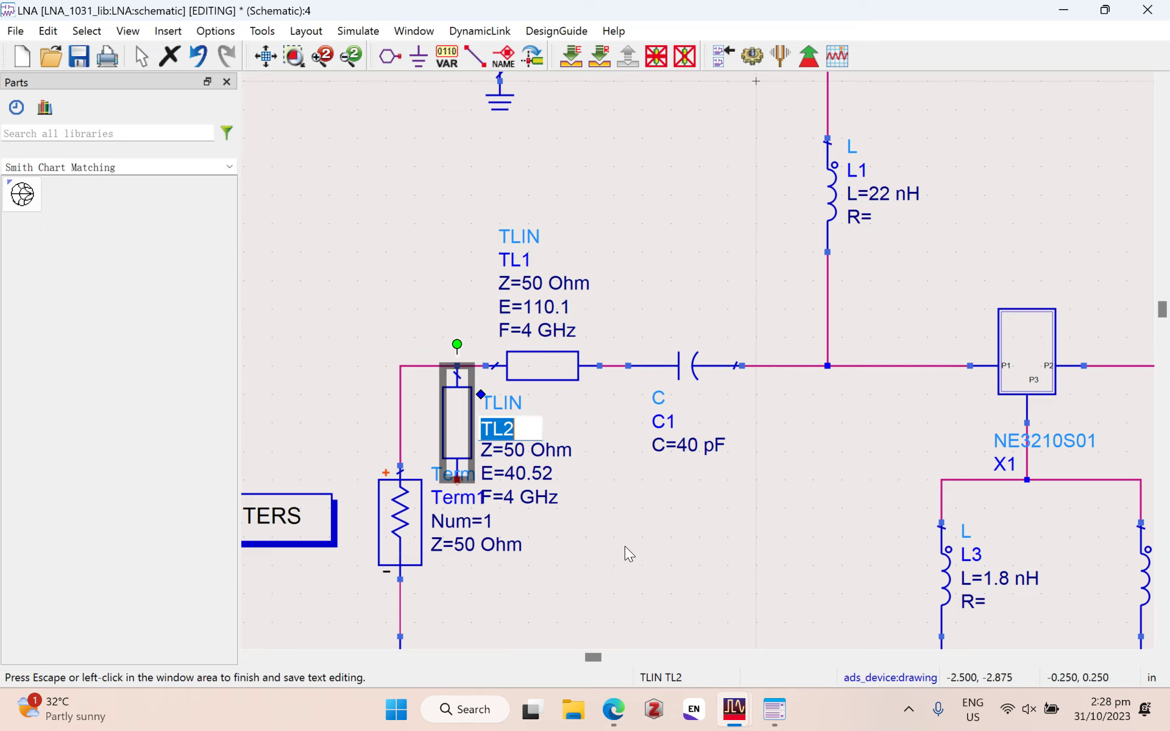
click(641, 527)
click(642, 530)
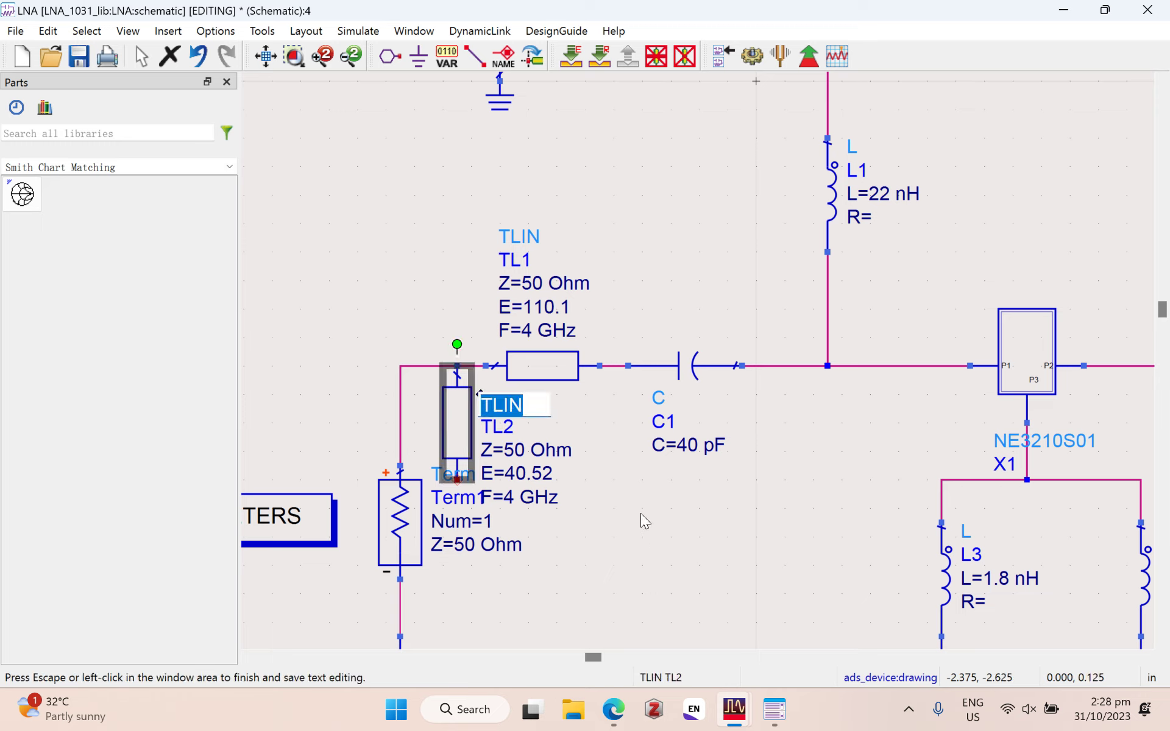
click(642, 529)
drag(641, 522, 700, 533)
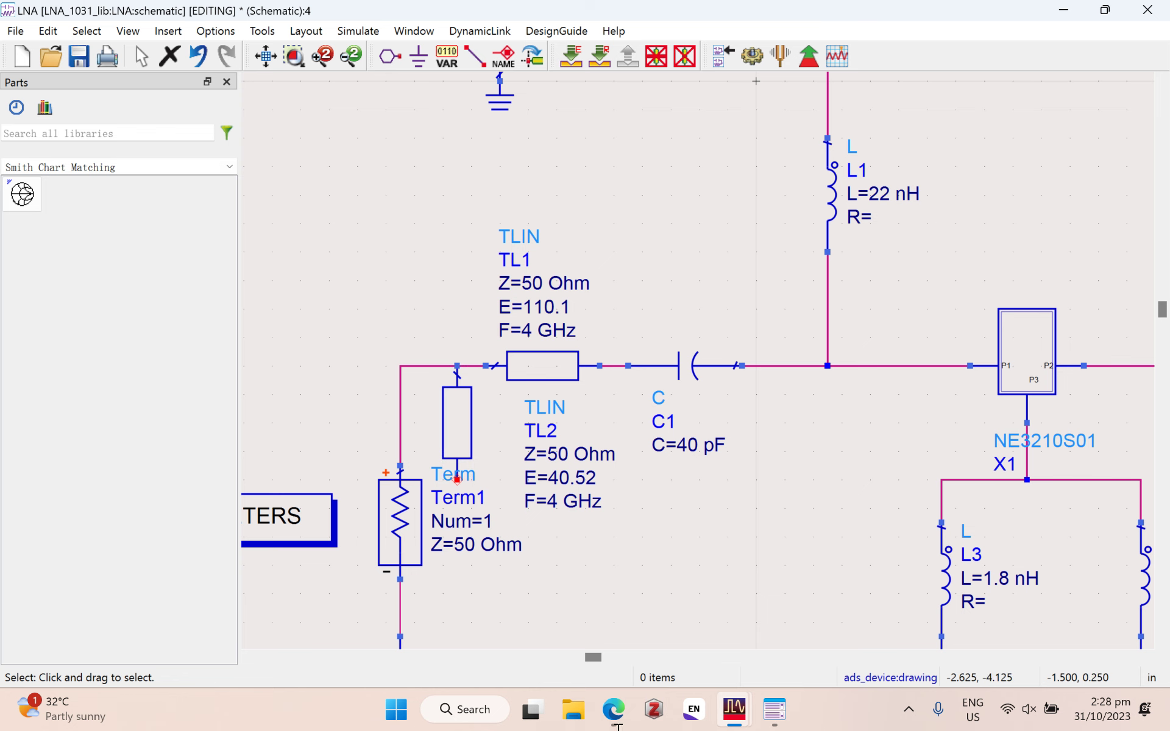
Step: Enable tuning for the electrical length E of line TL1
scroll(916, 612, down, 2)
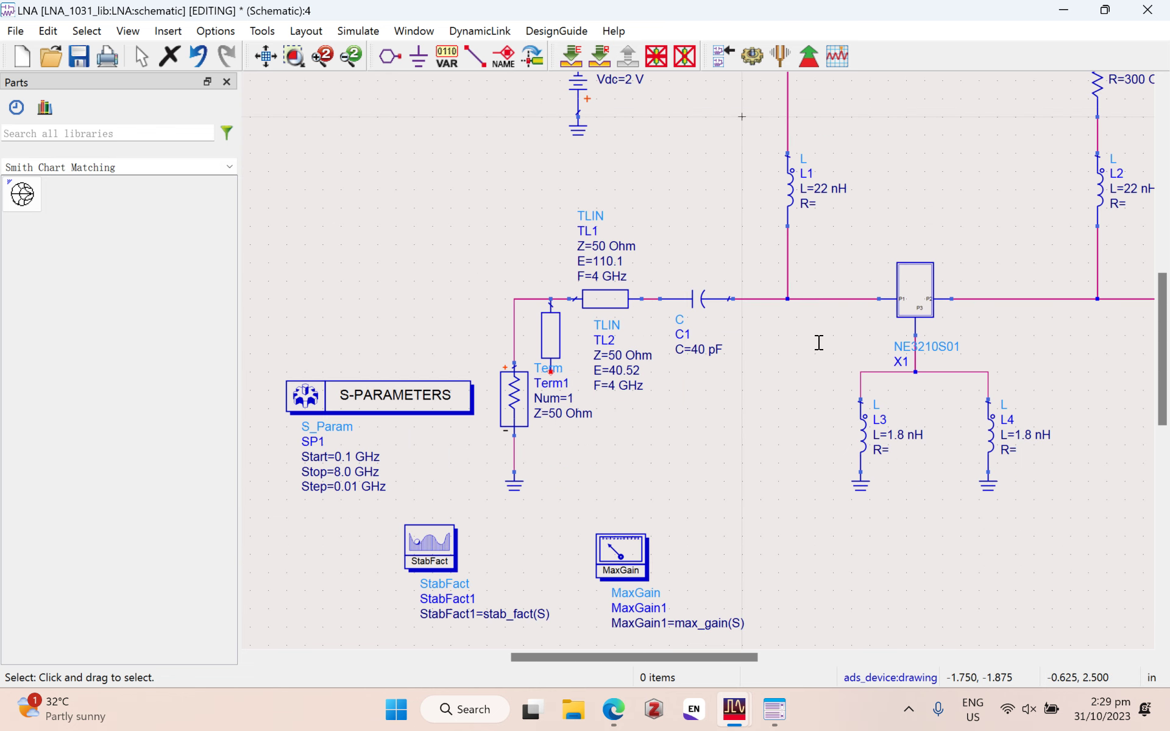
click(603, 298)
double_click(603, 294)
click(38, 195)
click(367, 285)
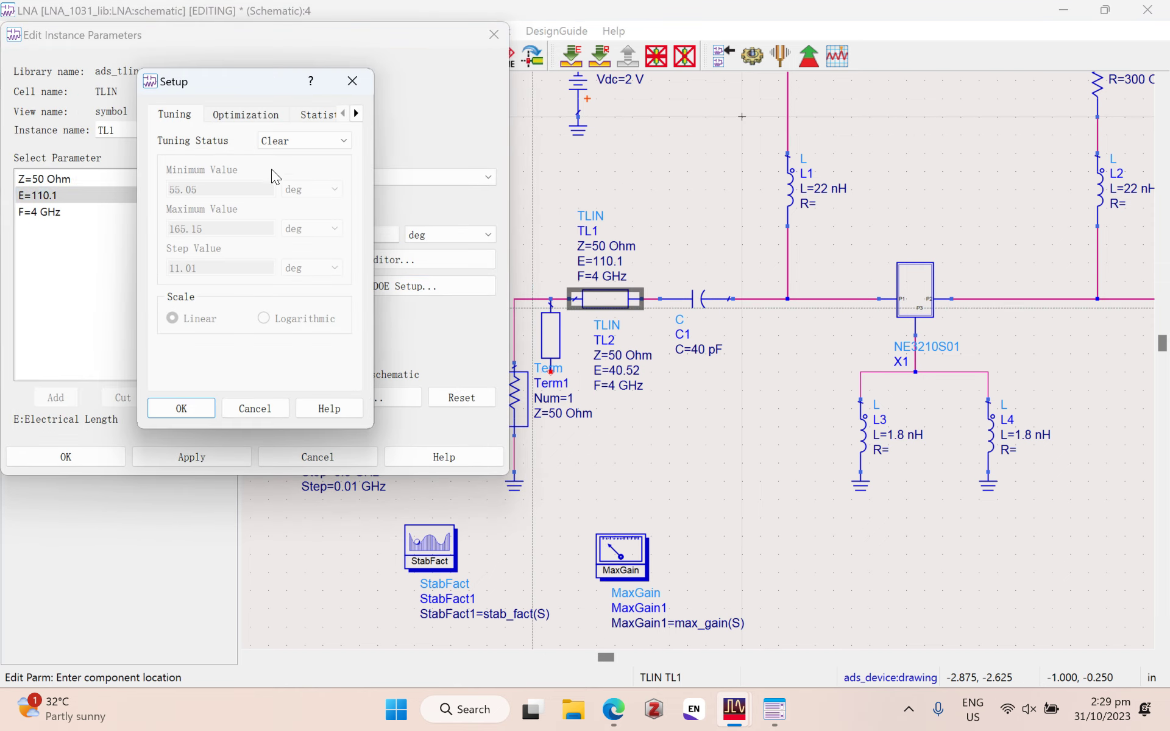
click(305, 140)
click(287, 164)
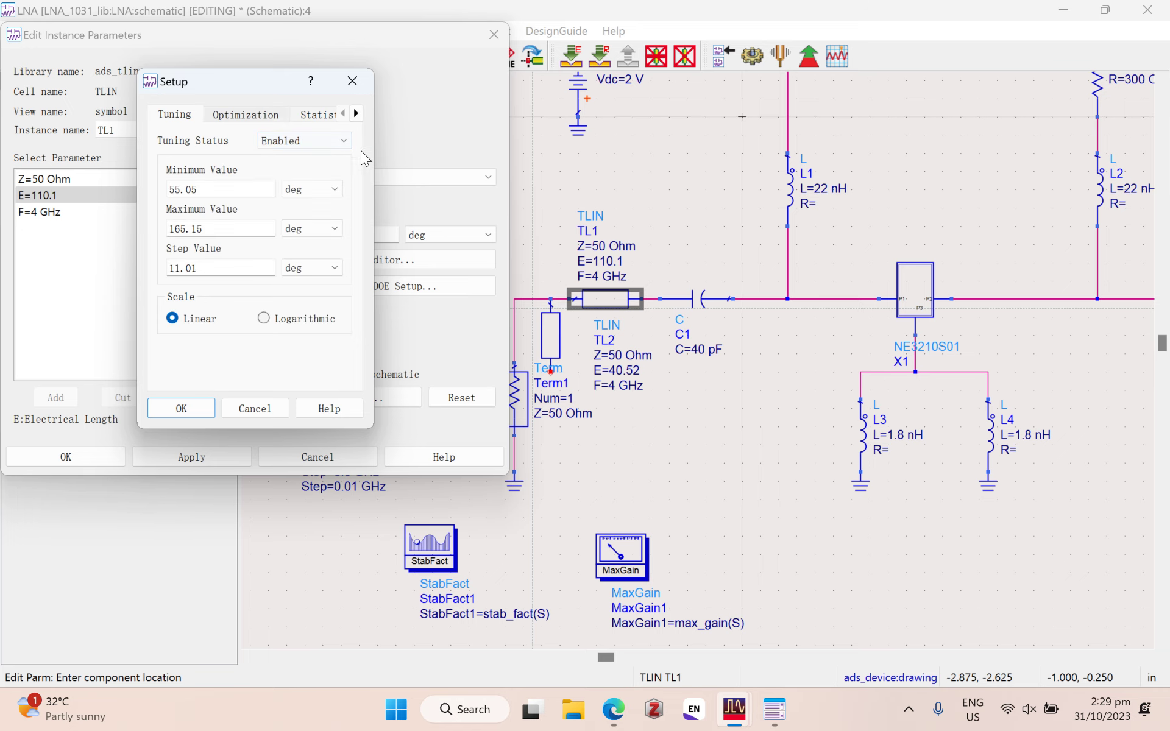
click(181, 409)
click(192, 457)
click(66, 457)
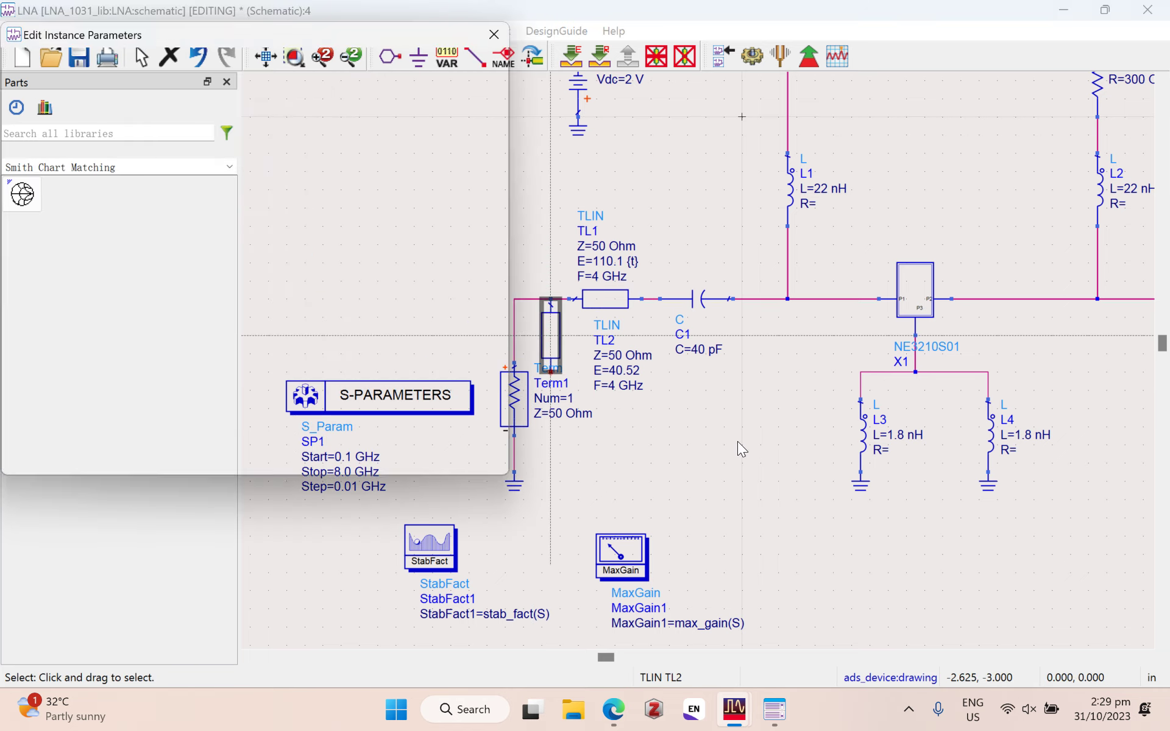
Step: Enable tuning for the electrical length E of stub TL2
click(146, 195)
click(366, 286)
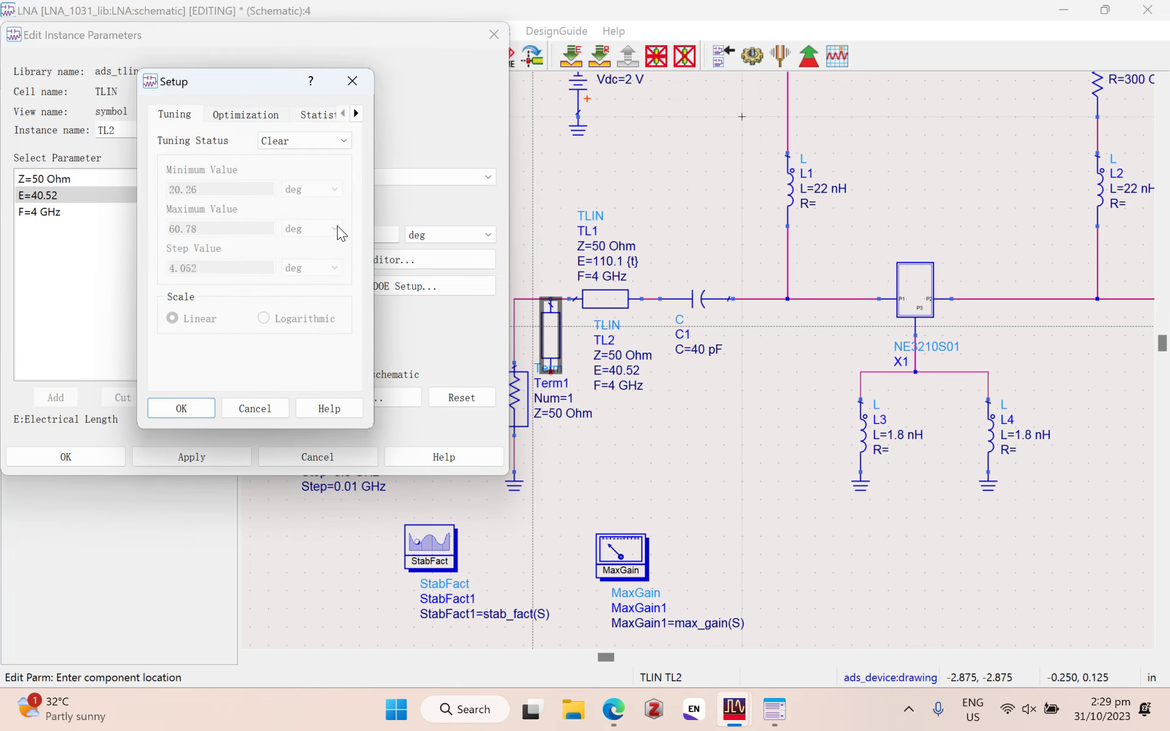
click(292, 141)
click(286, 154)
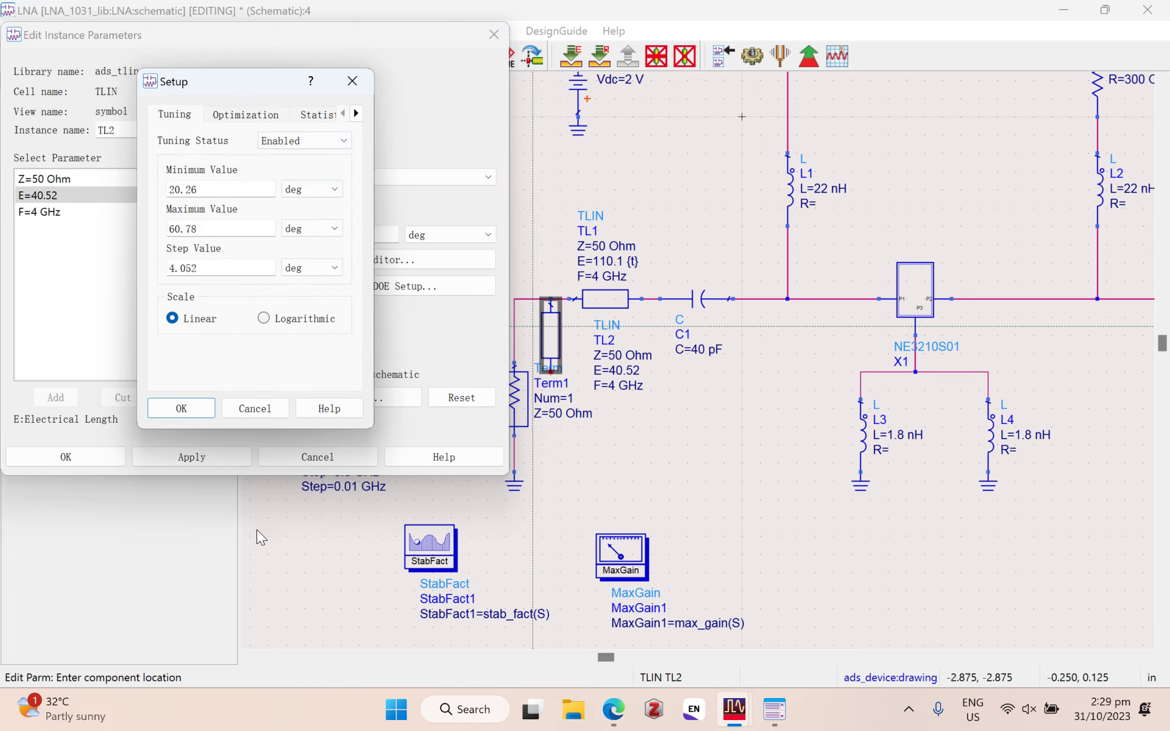
click(183, 408)
click(65, 456)
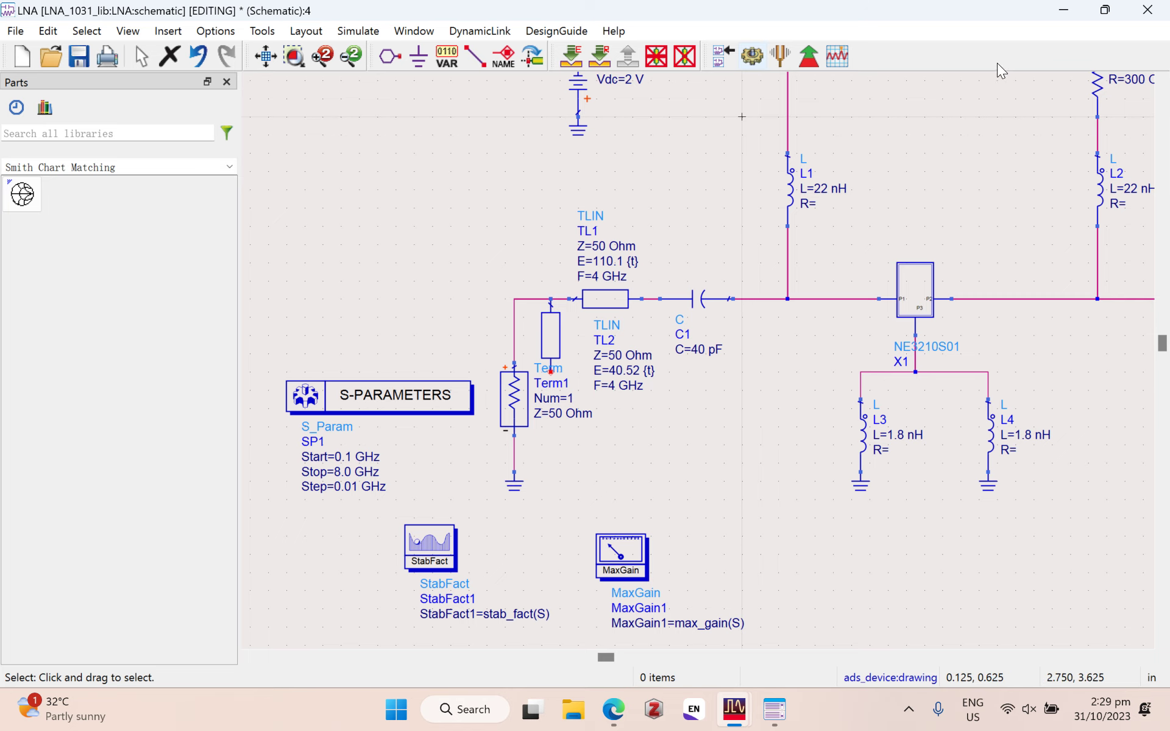
Step: Simulate the LNA and examine the noise and gain circles around marker m4 on the Smith chart
key(F7)
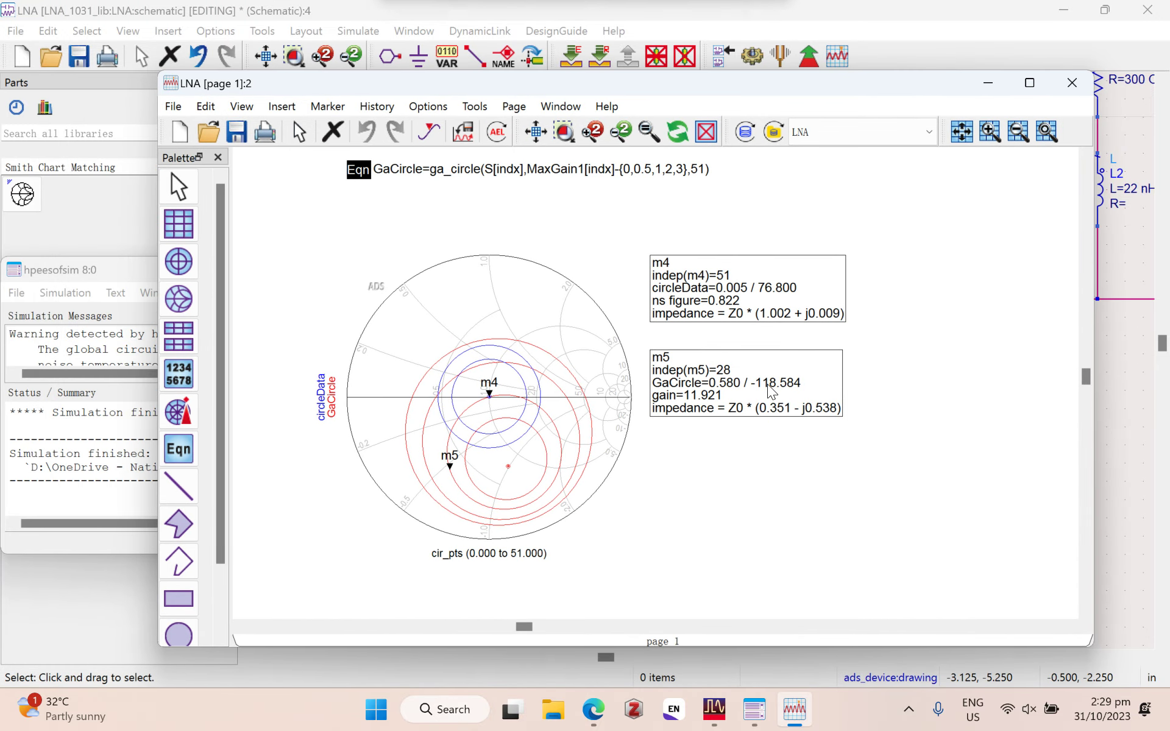
scroll(854, 519, up, 1)
scroll(853, 566, down, 2)
scroll(864, 525, up, 6)
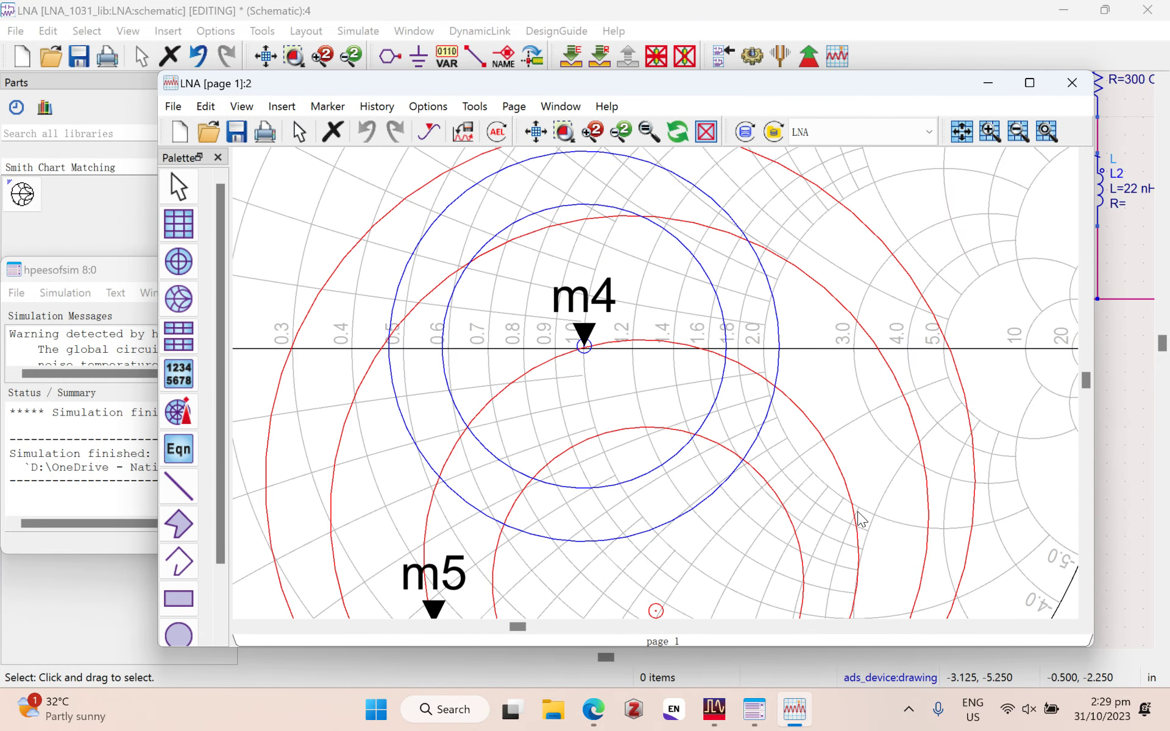
scroll(871, 506, down, 5)
scroll(878, 513, up, 2)
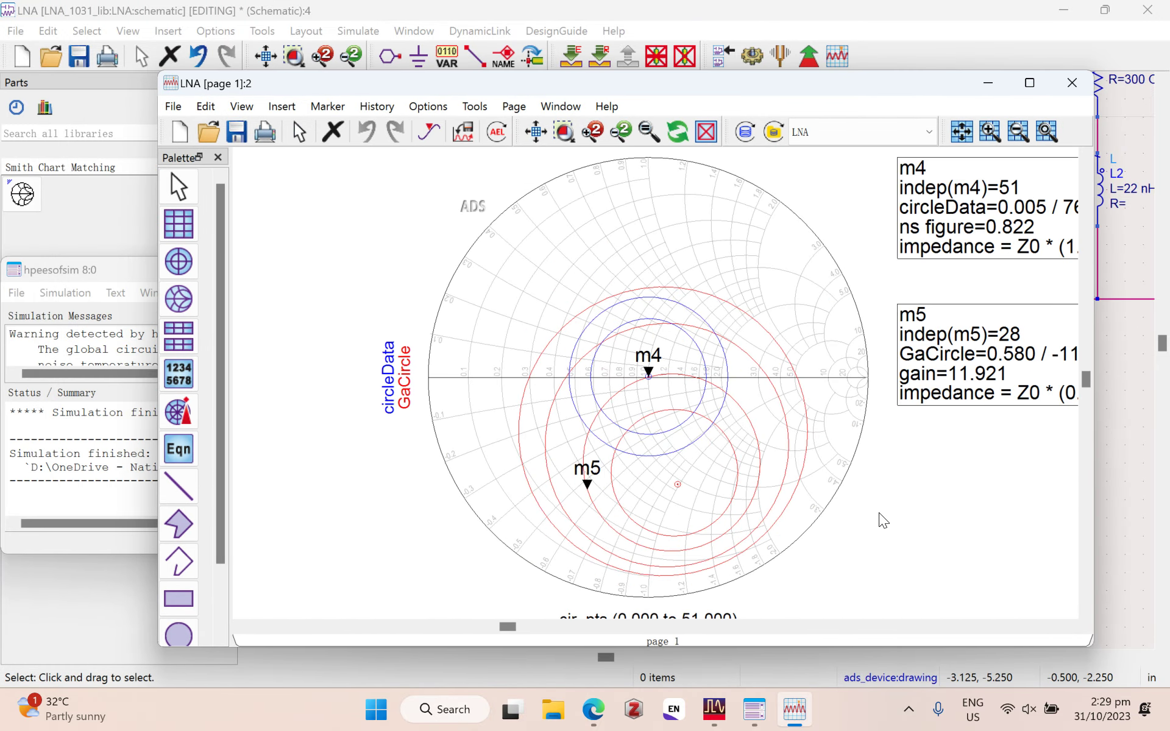
scroll(852, 487, up, 6)
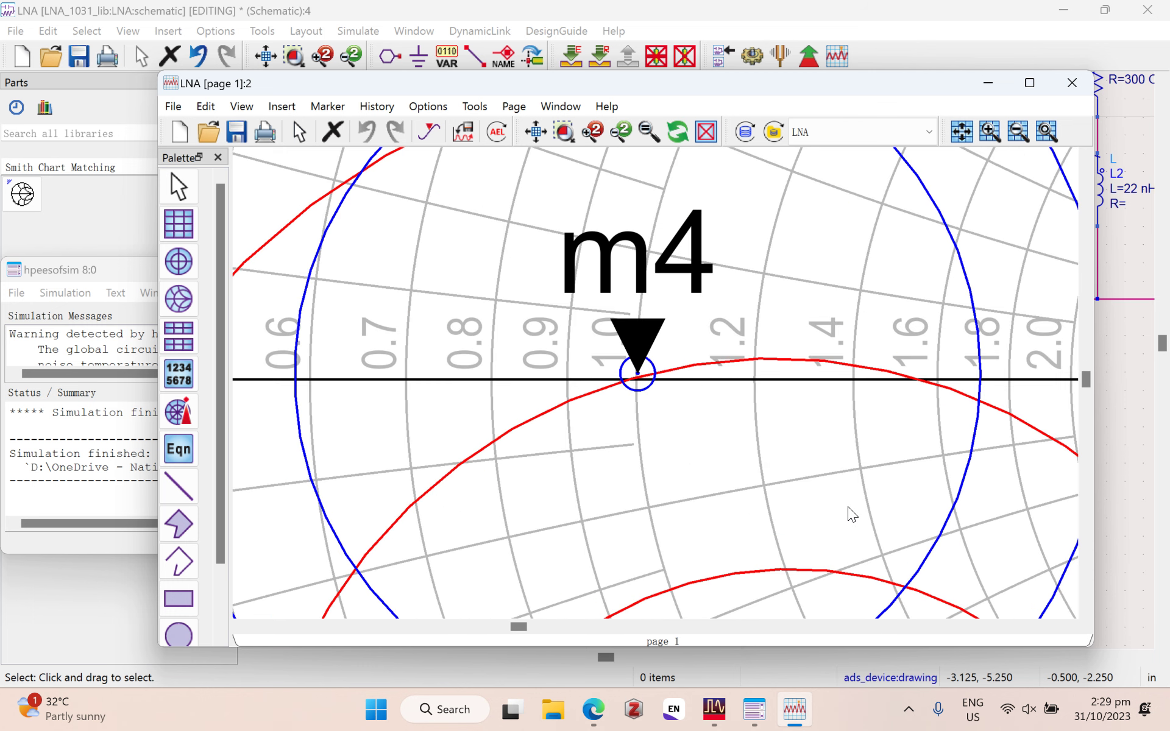
scroll(847, 507, down, 6)
scroll(872, 509, down, 3)
scroll(931, 529, up, 2)
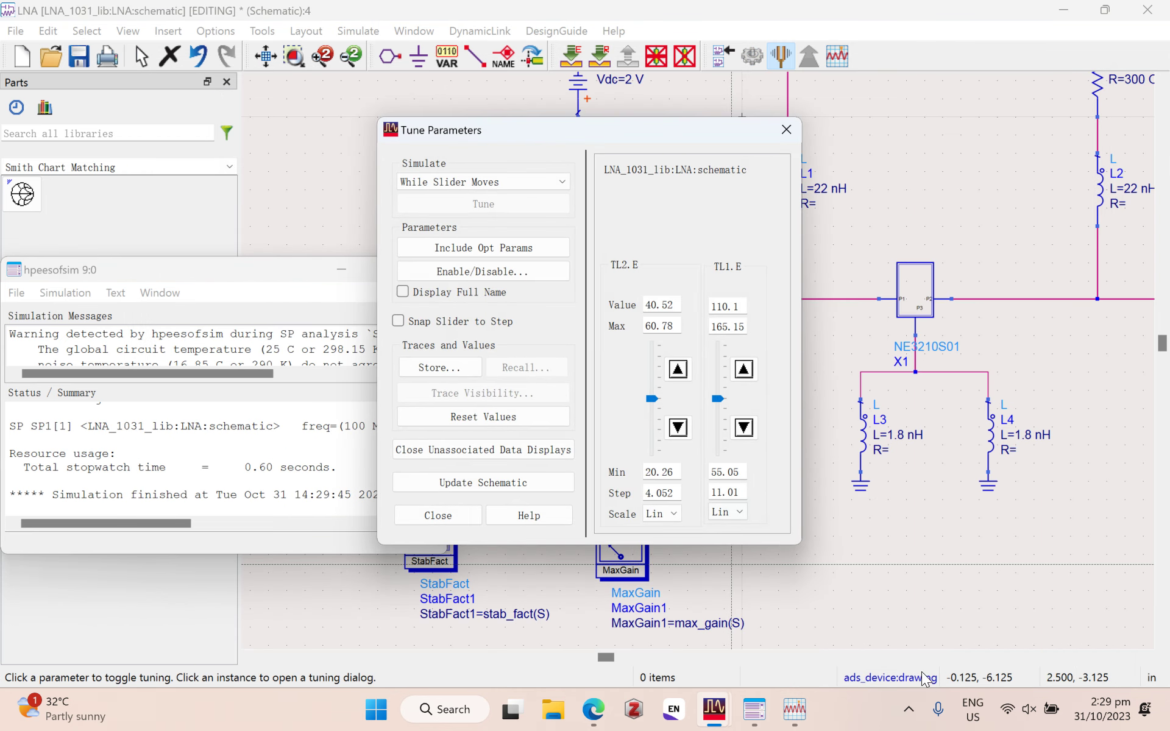
Step: Set the tuning step of TL2.E and TL1.E to 0.1 and arrange the tuning window beside the Smith chart
key(ctrl+a)
text(0)
key(Tab)
text(0.)
key(alt+Tab)
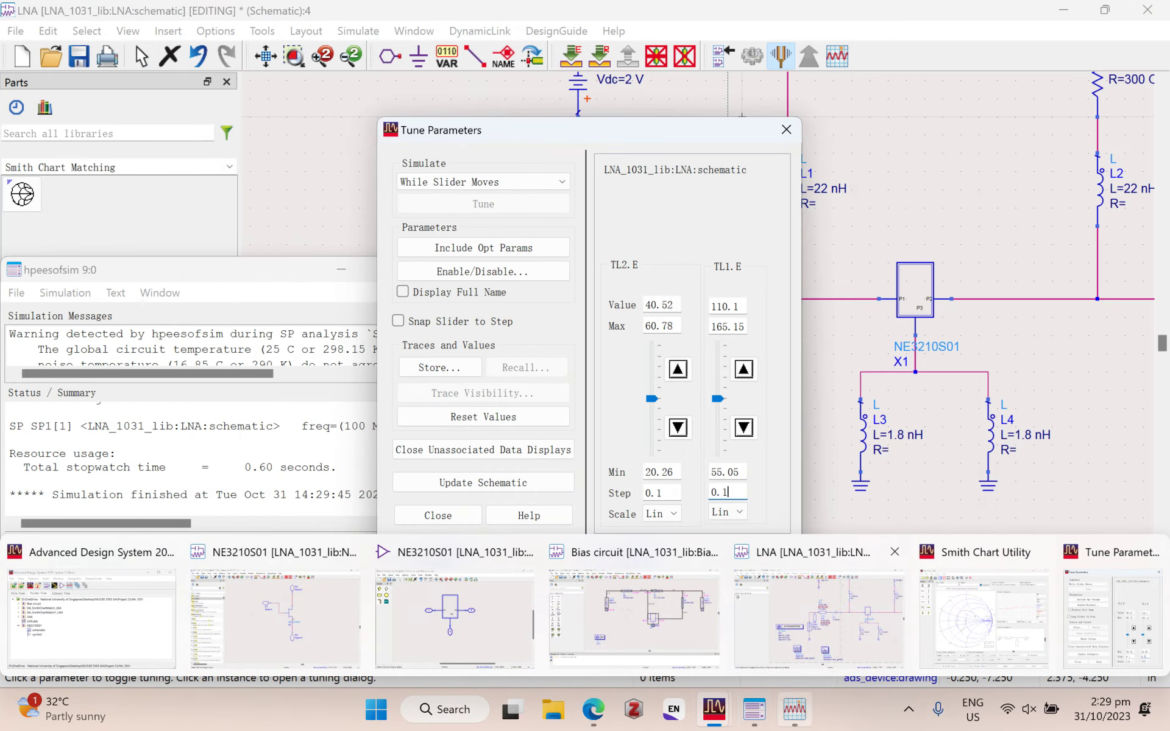
click(795, 709)
key(alt+Tab)
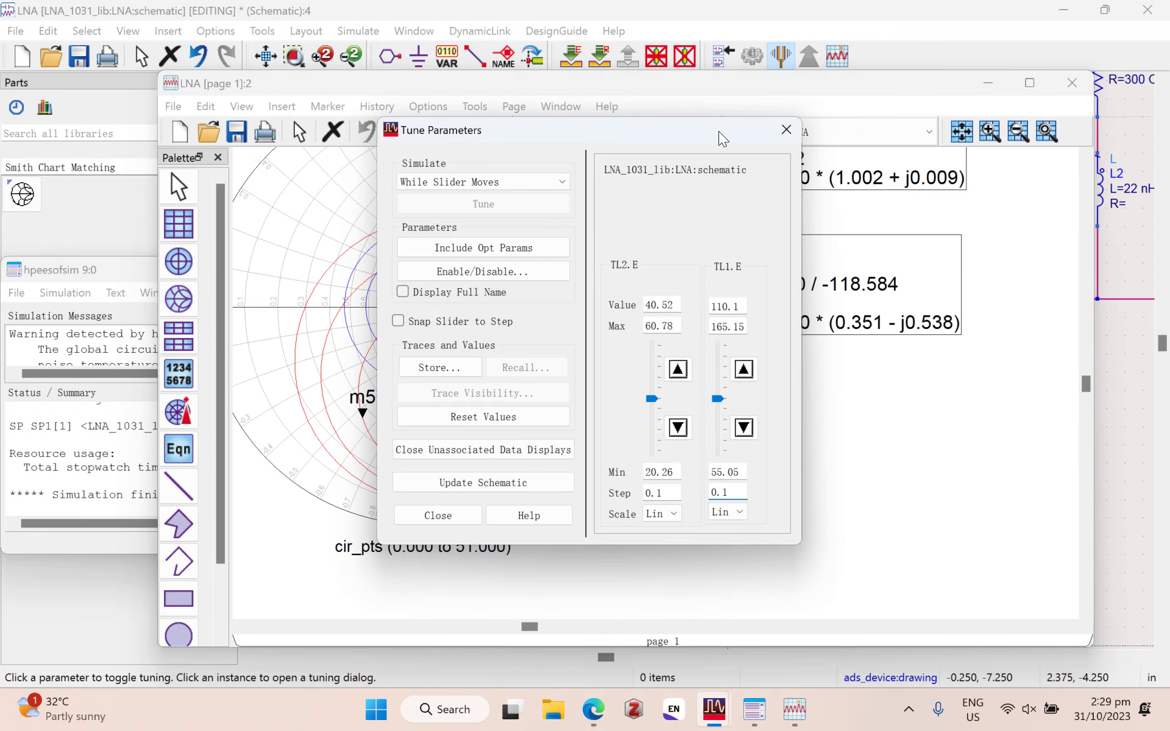
drag(552, 136, 798, 146)
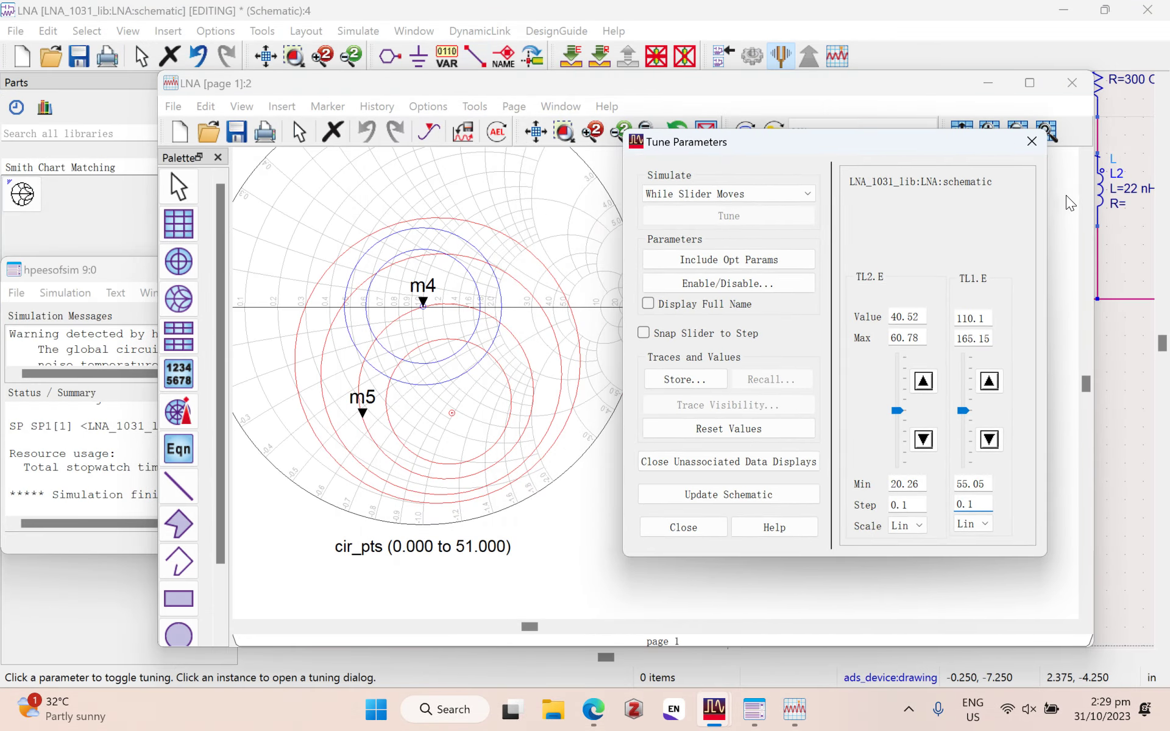
Step: Tune TL2.E down to 40.22 degrees while watching marker m4, and end the tuning session
scroll(529, 323, up, 3)
click(923, 440)
click(924, 439)
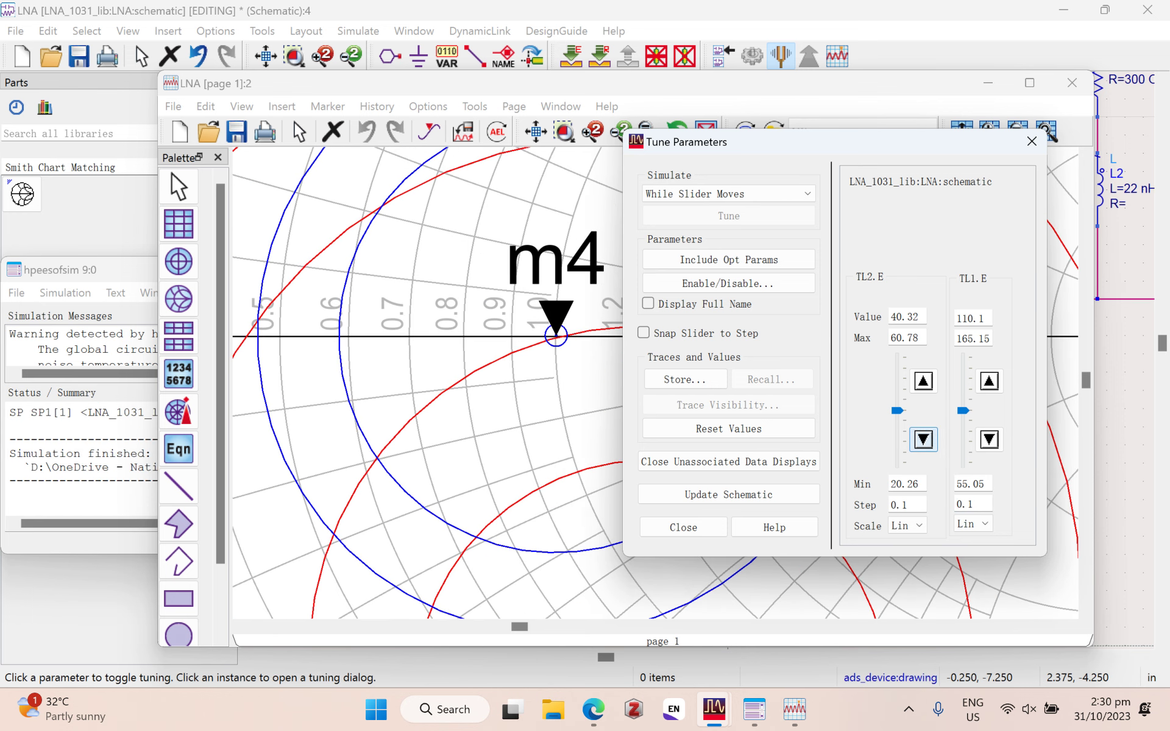
click(923, 439)
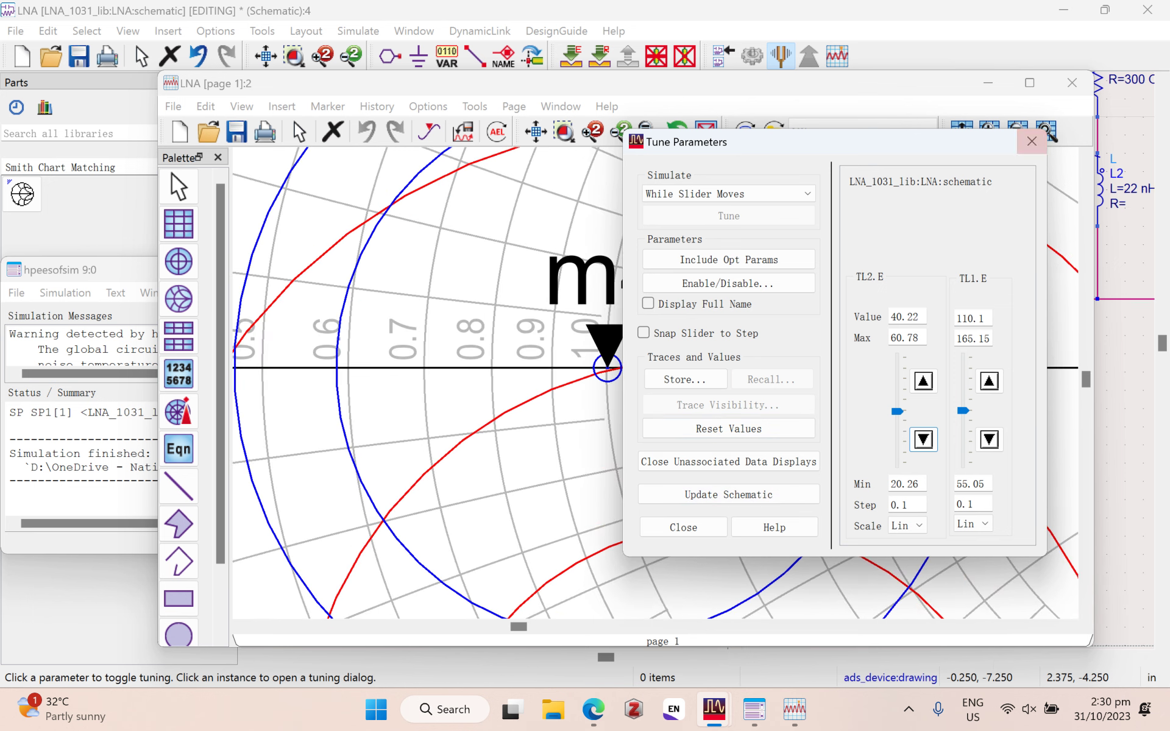
click(1032, 141)
key(Return)
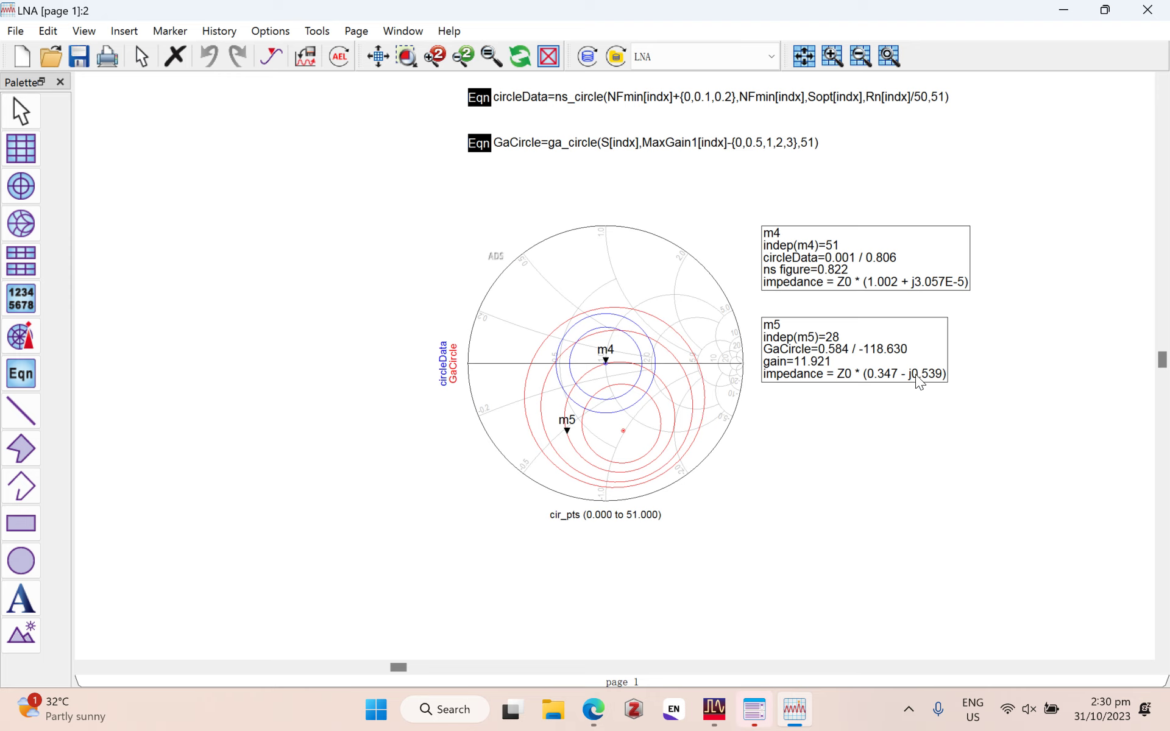
Step: Add a Smith chart plotting S(2,2) beside the noise and gain circle chart
scroll(865, 477, down, 3)
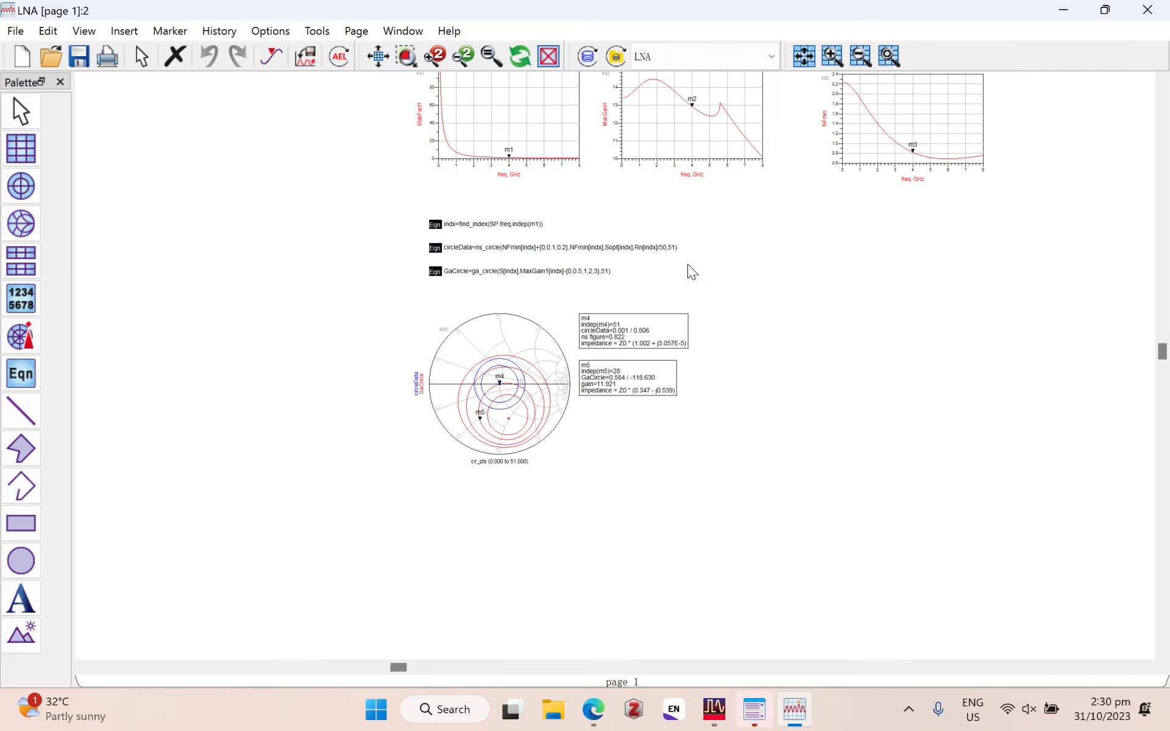
click(21, 223)
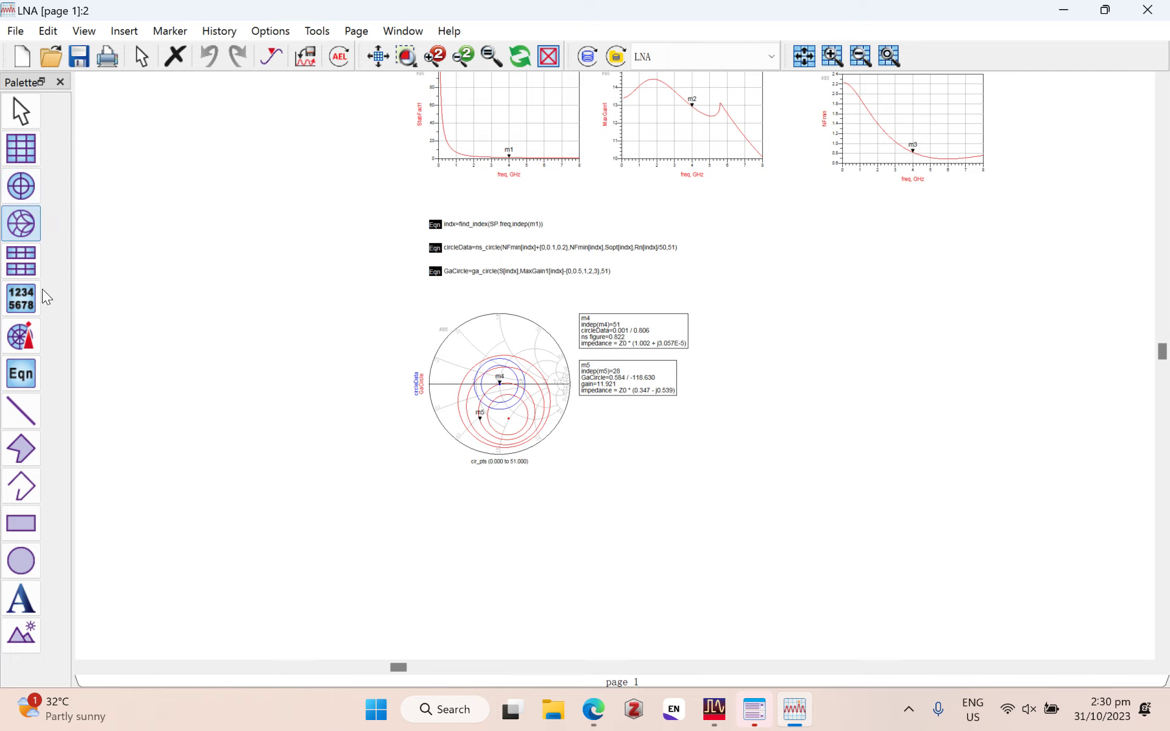
click(1064, 435)
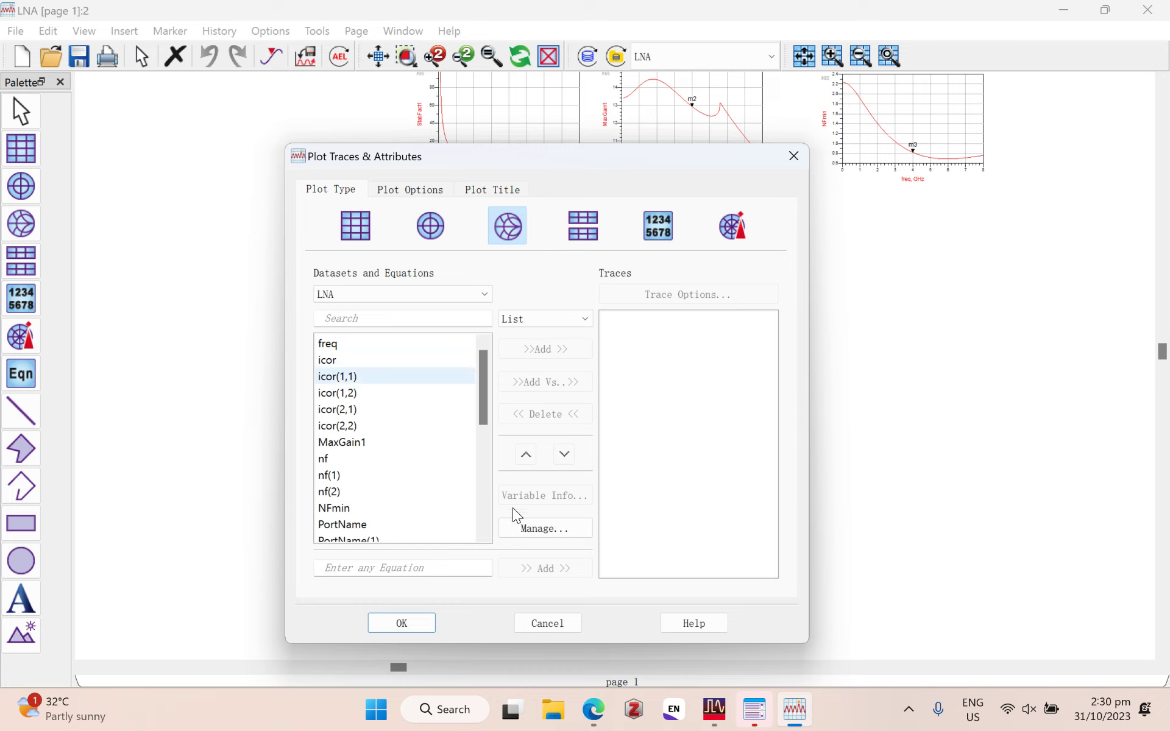
scroll(396, 438, down, 5)
click(349, 457)
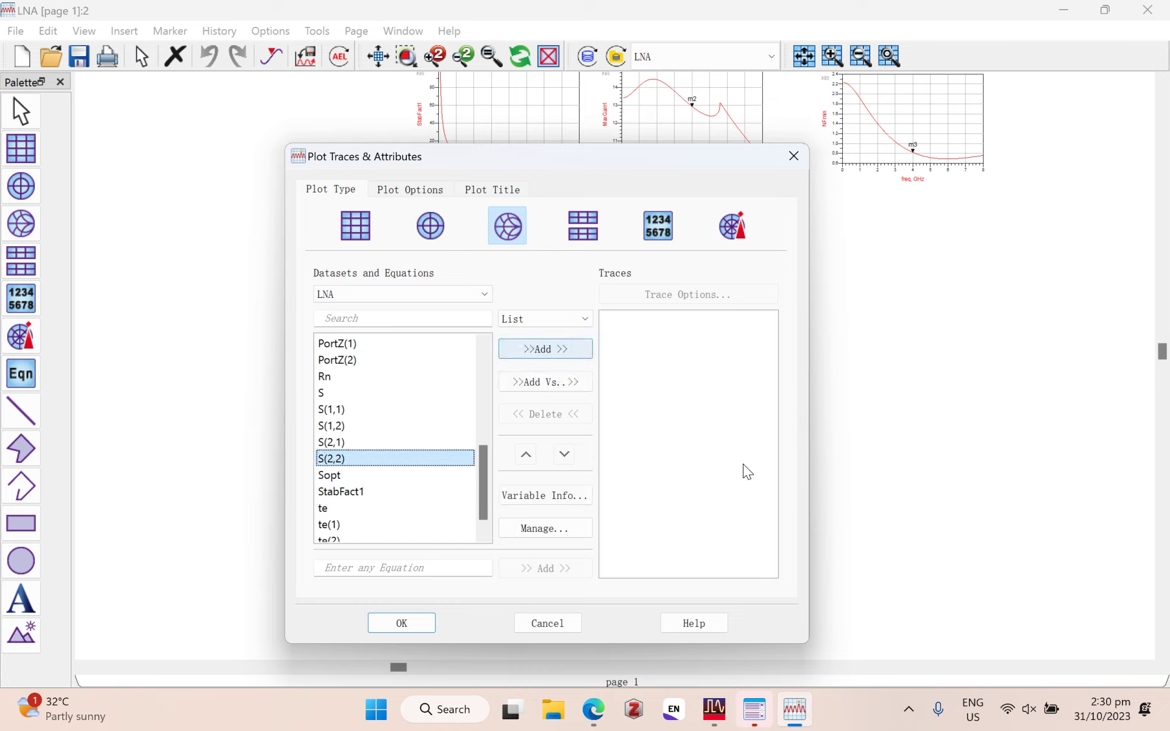
click(545, 349)
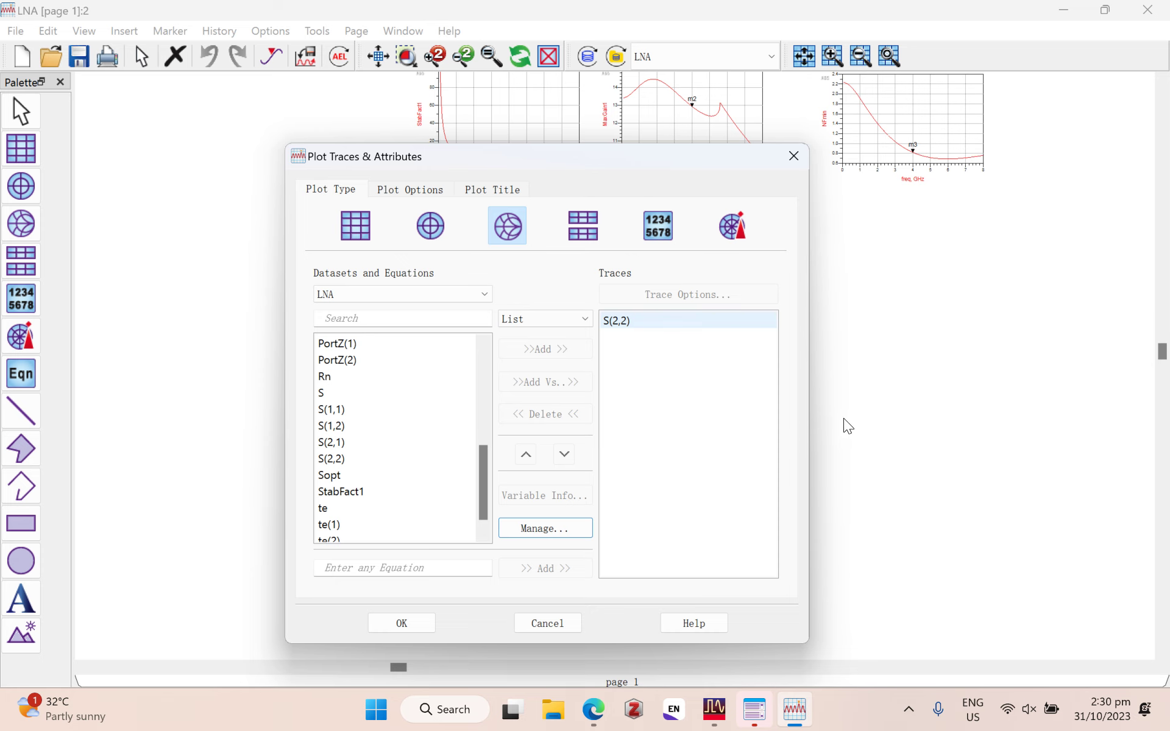
click(401, 622)
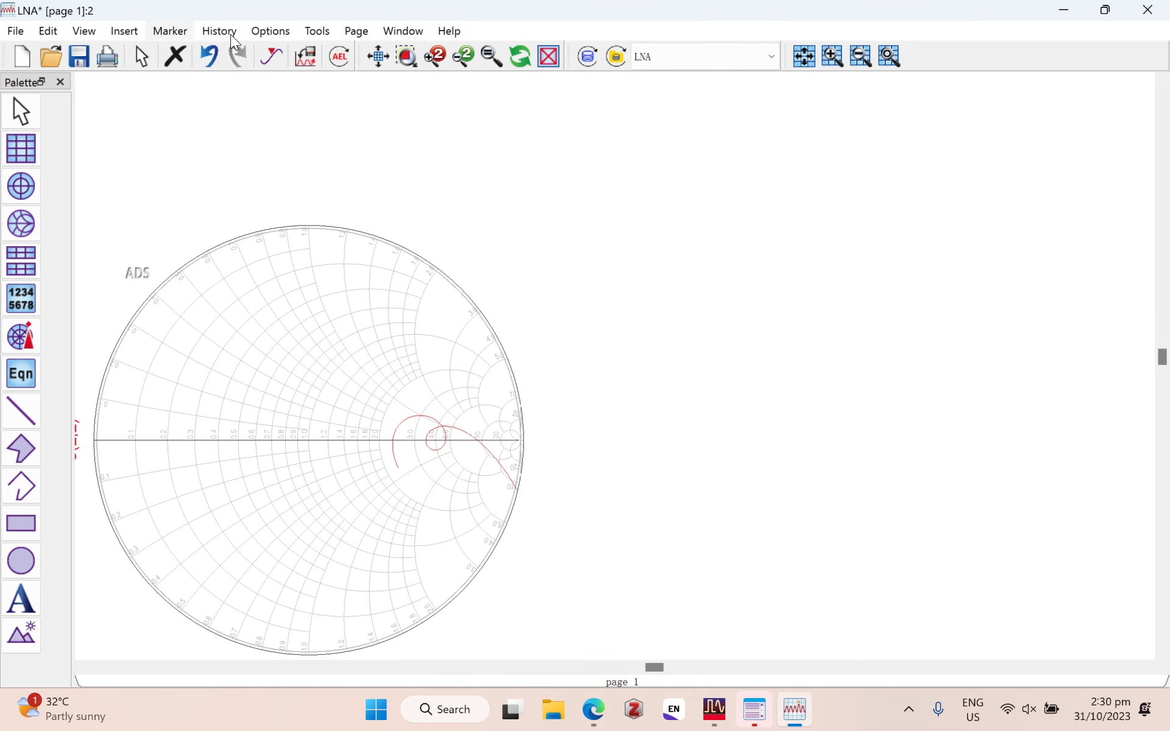
click(170, 30)
click(267, 55)
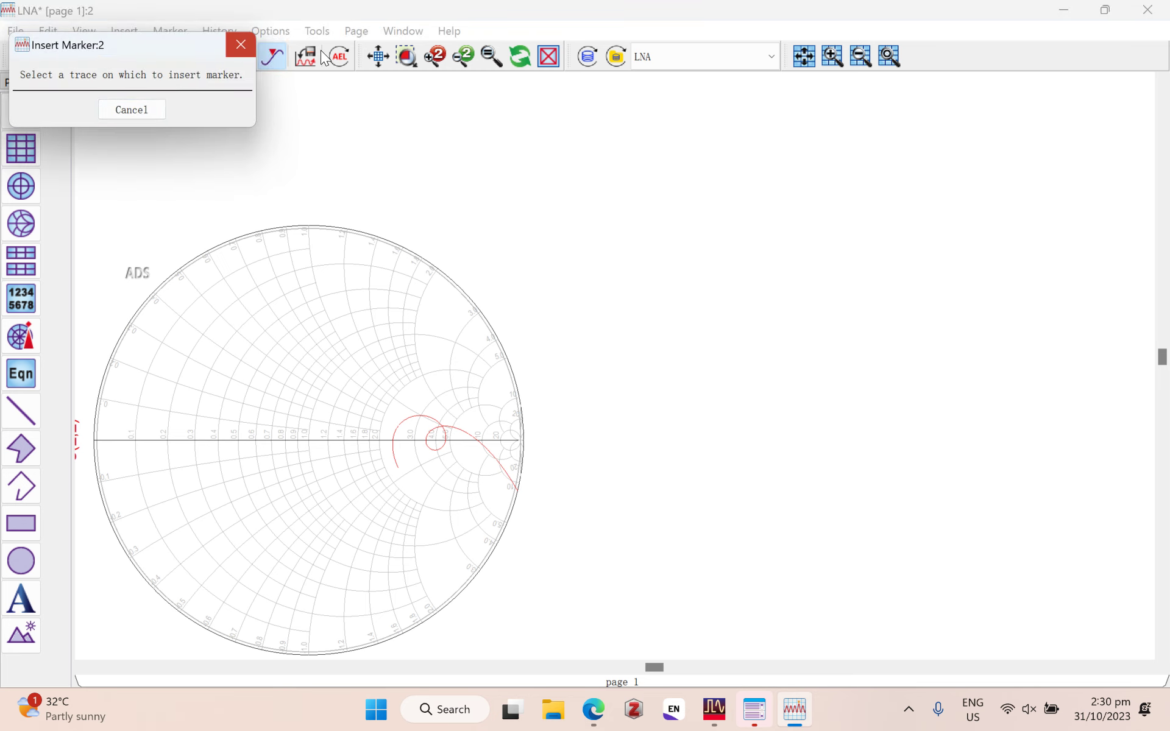
click(241, 45)
Step: Place a marker on the S(2,2) trace and set its frequency to 4 GHz
click(170, 30)
click(239, 47)
click(479, 374)
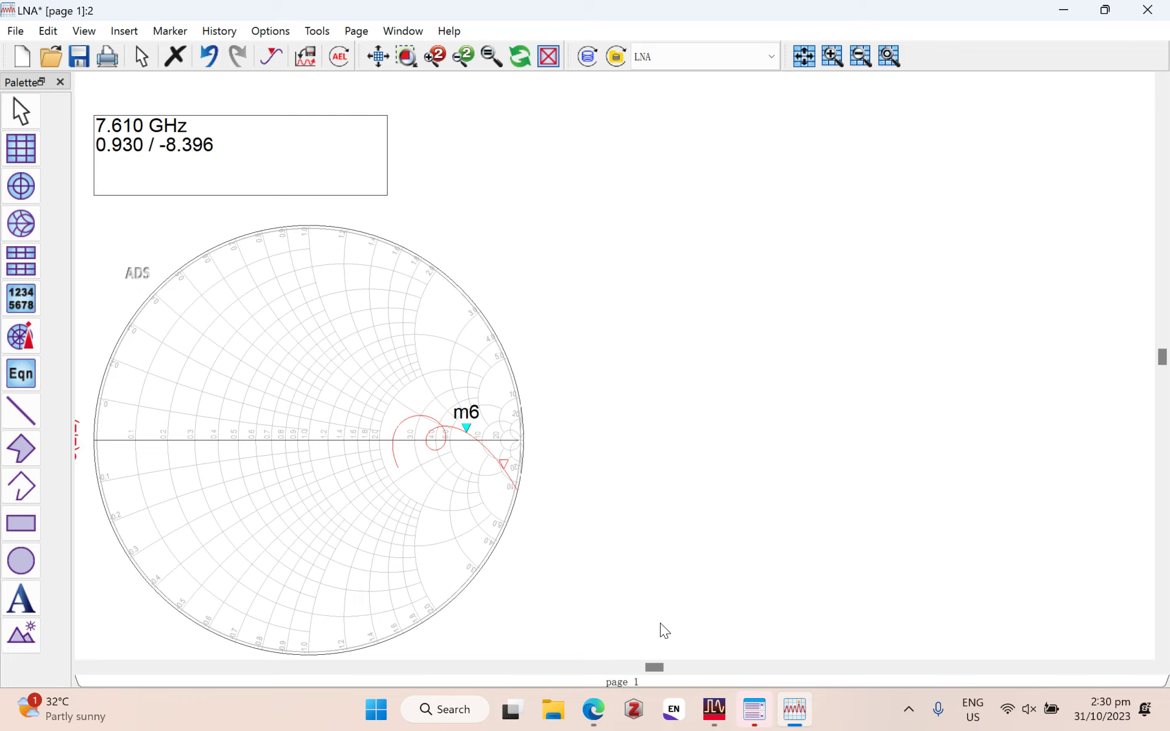
click(600, 591)
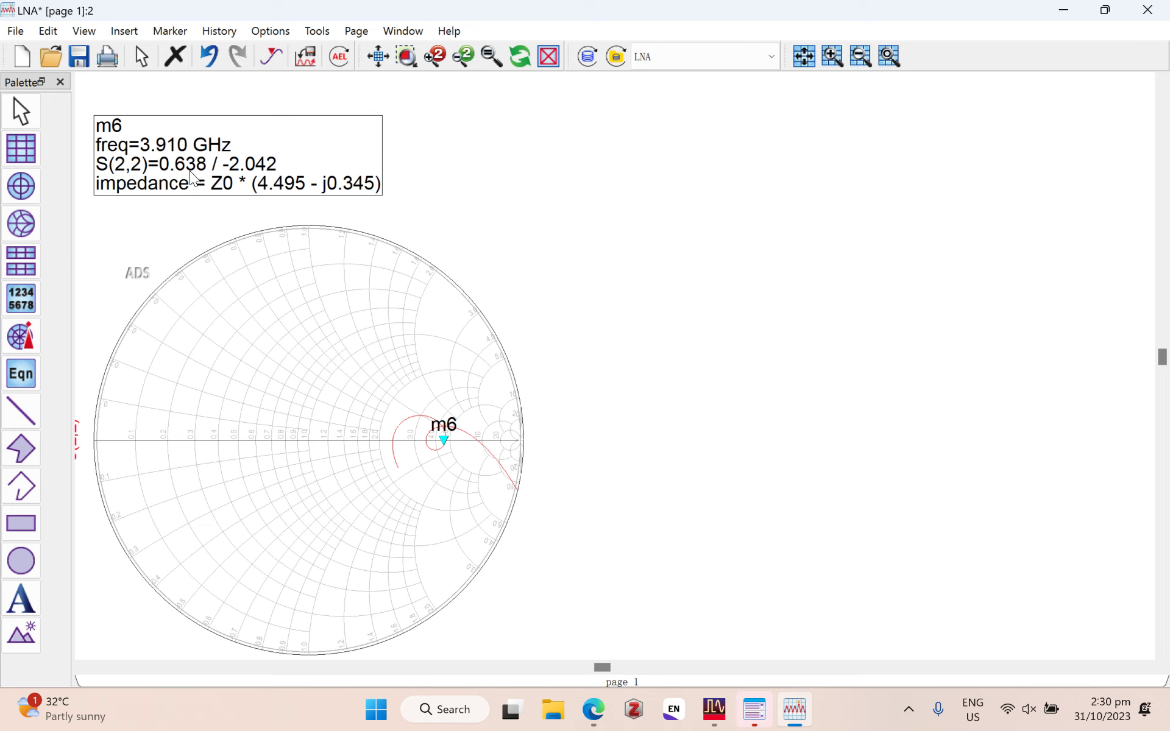
double_click(219, 191)
drag(190, 182, 156, 181)
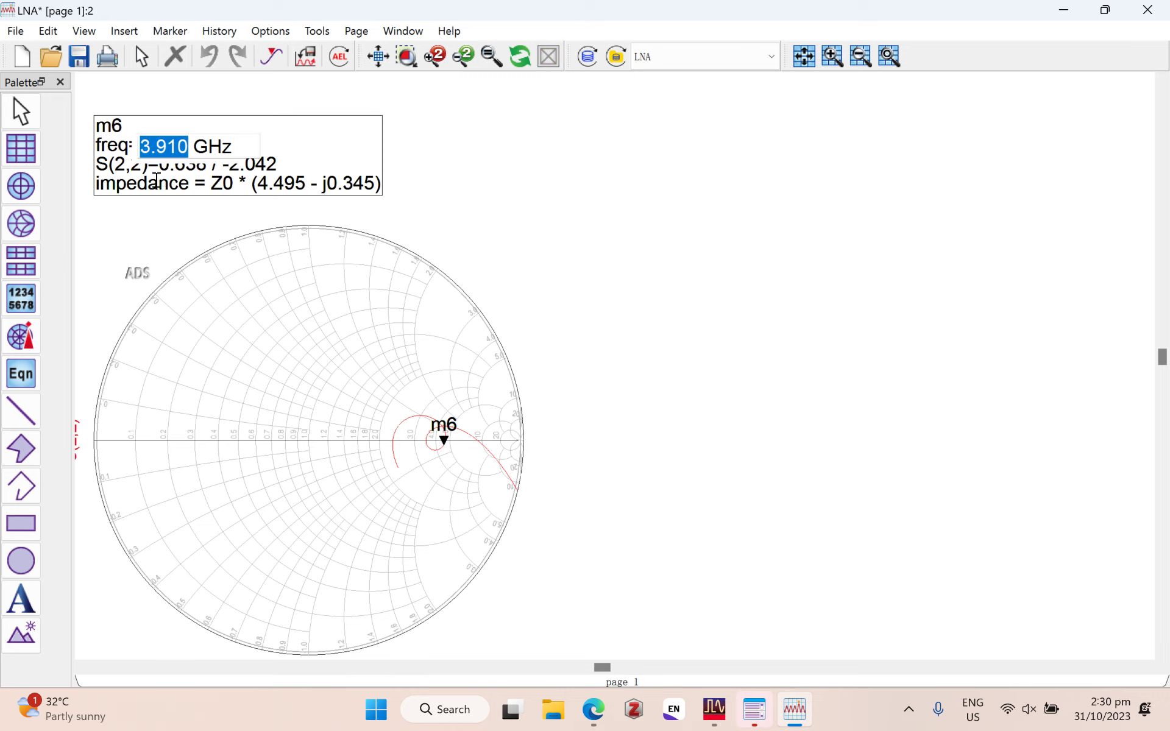
text(4)
key(Return)
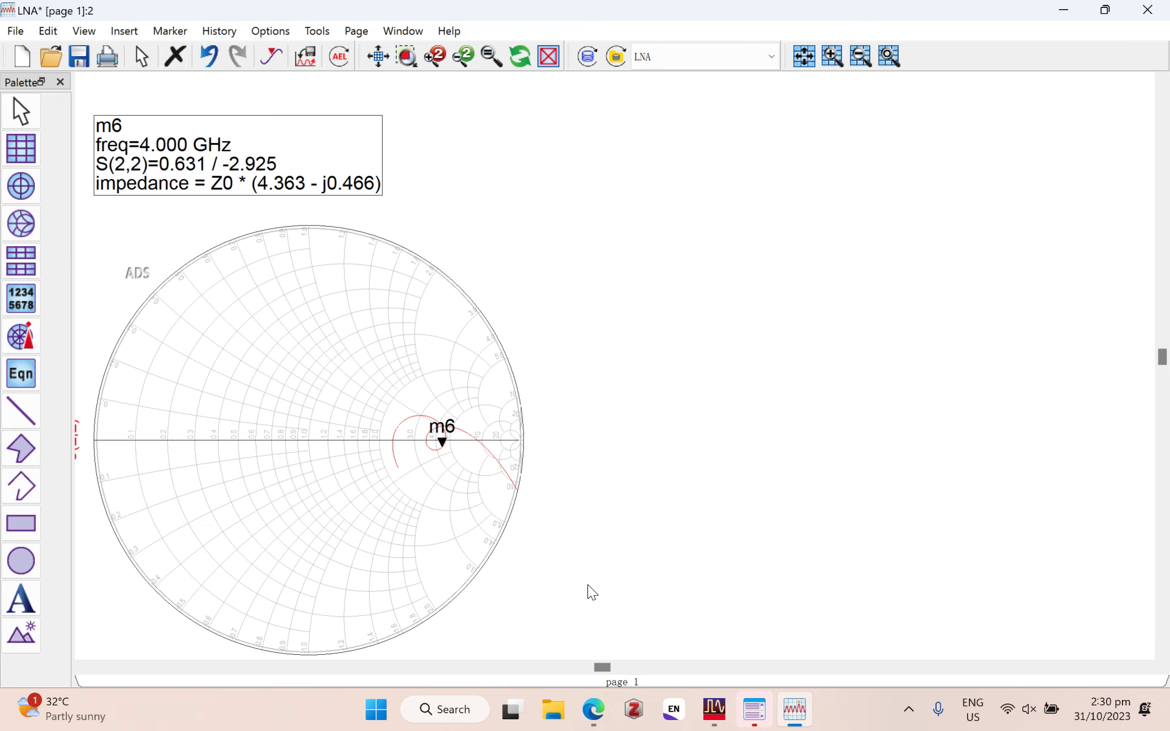
scroll(784, 500, down, 3)
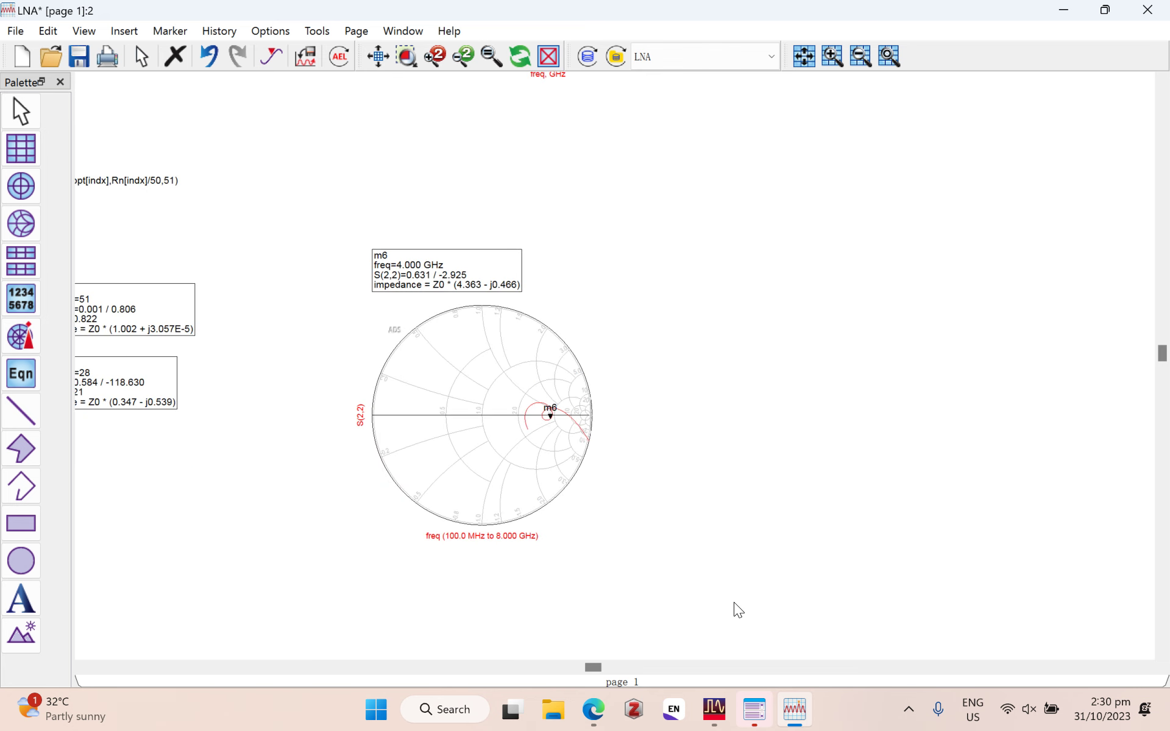
scroll(810, 495, up, 5)
scroll(794, 470, down, 3)
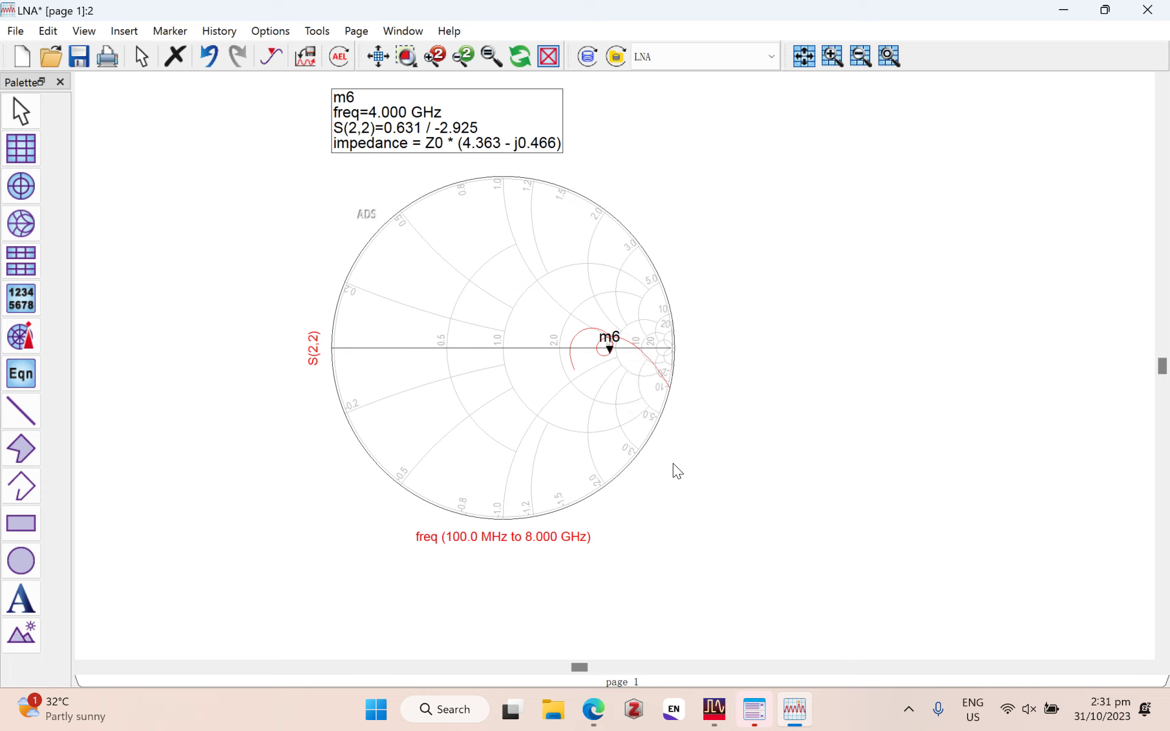
scroll(672, 464, down, 3)
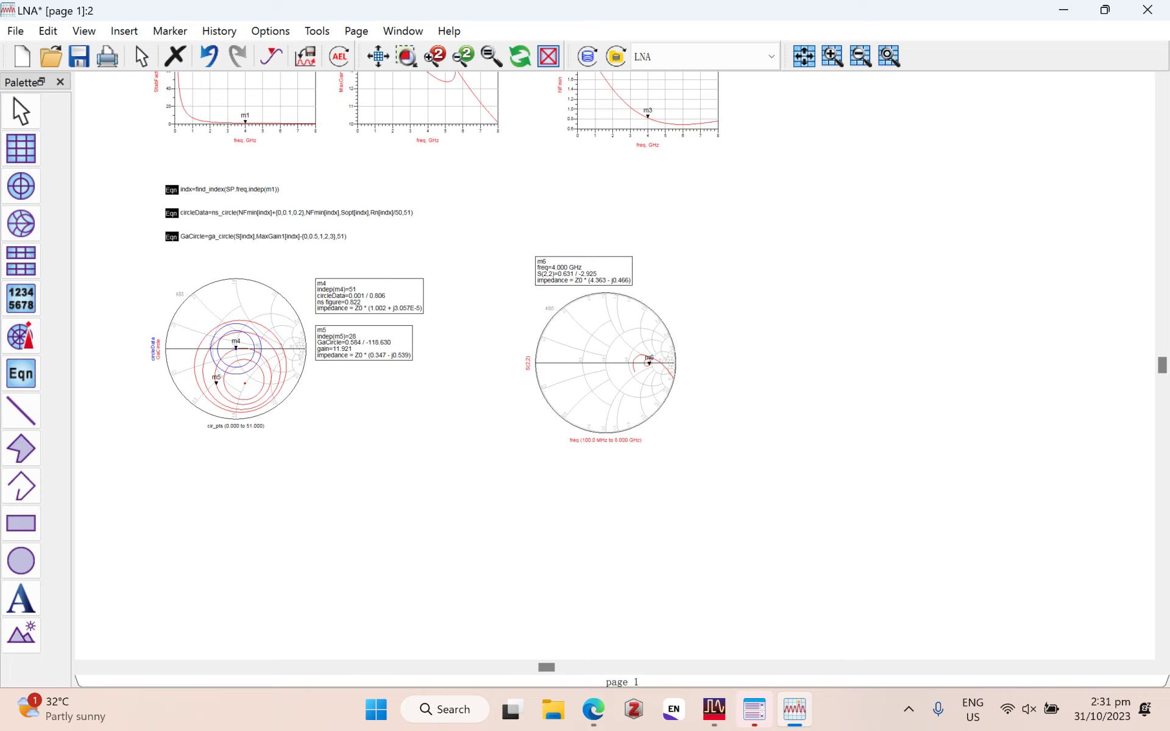
click(593, 708)
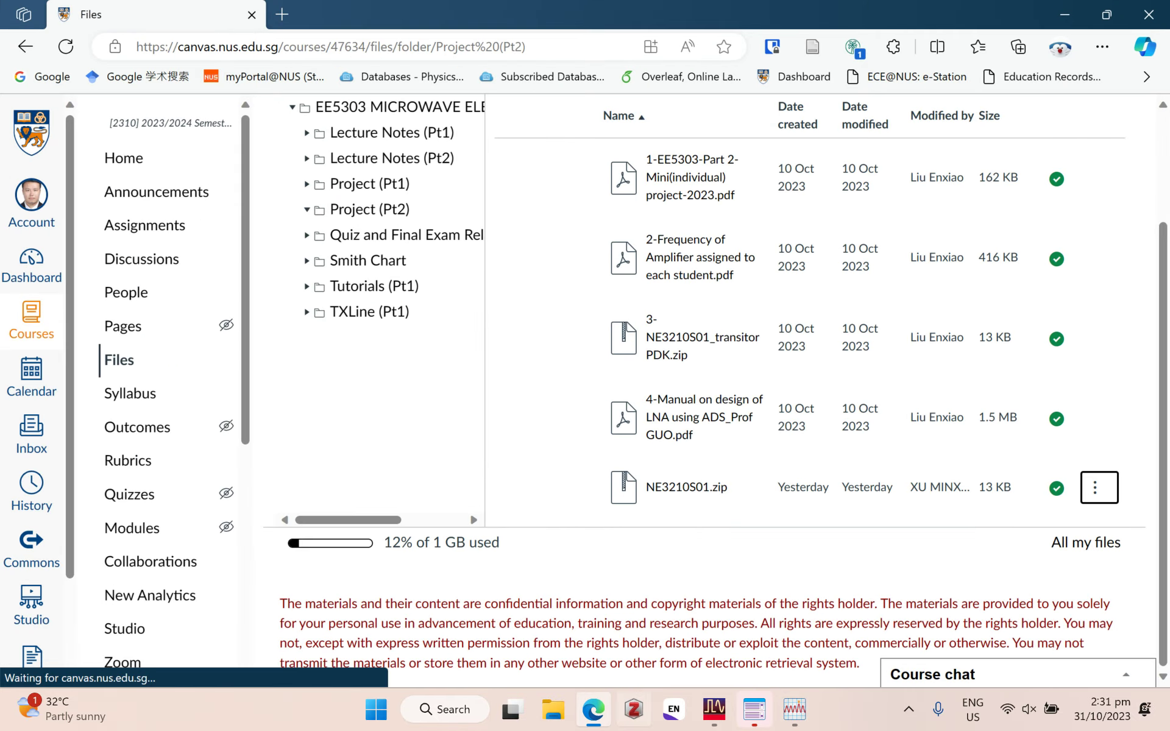
Step: In the LNA schematic, move Term2 and its ground farther from C2 and delete the wire connecting Term2
mouse_move(714, 709)
click(916, 615)
scroll(943, 471, down, 4)
scroll(723, 372, up, 3)
drag(926, 282, 1026, 281)
drag(924, 335, 1024, 335)
click(1014, 234)
key(Delete)
Step: Place a Smith Chart Matching component between C2 and Term2
click(22, 194)
click(67, 201)
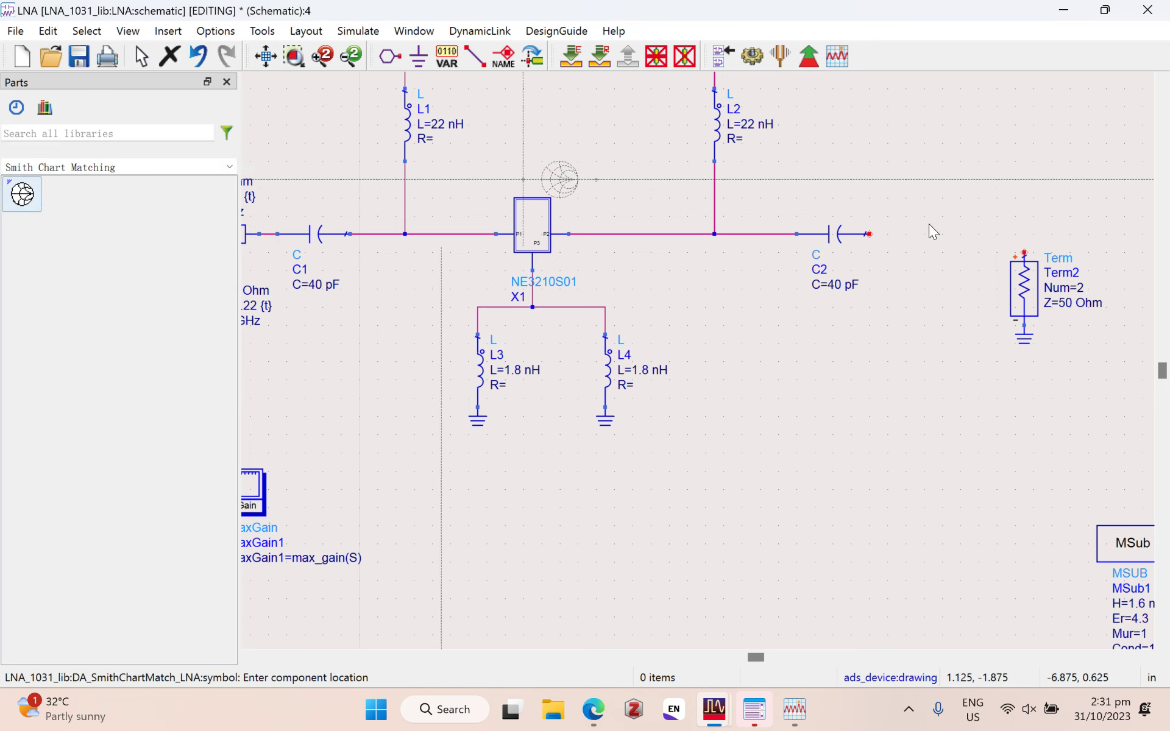
click(896, 234)
key(Escape)
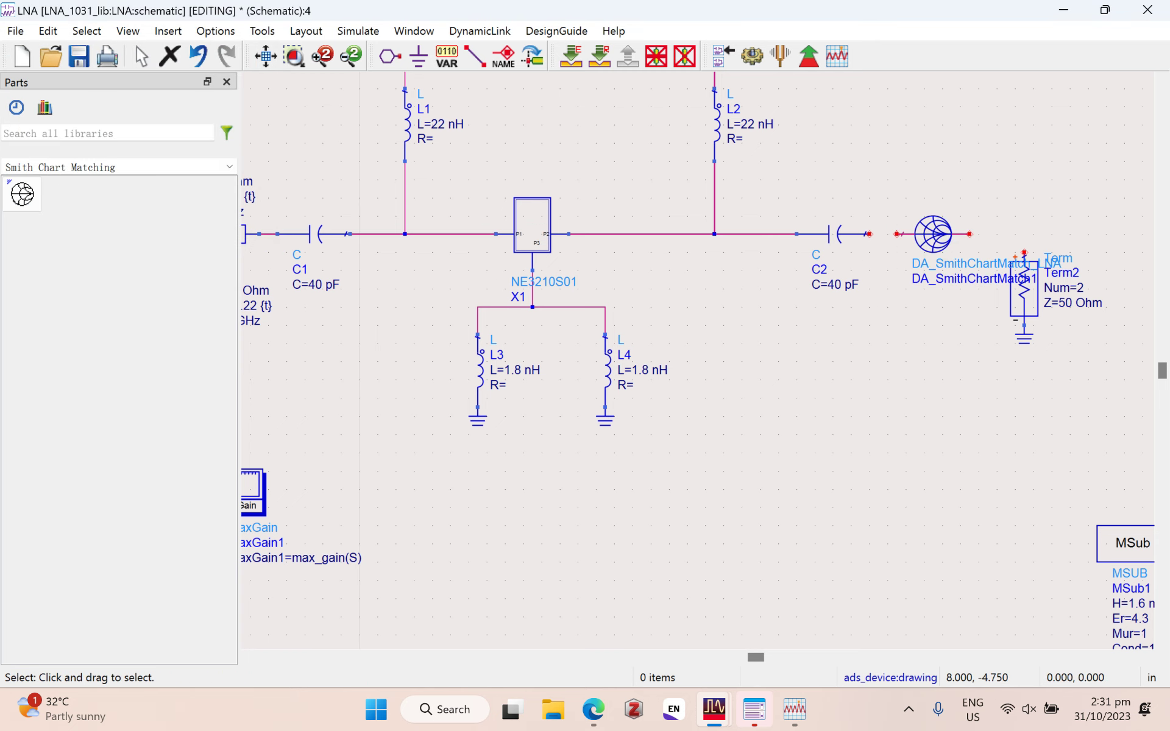
Step: Wire the Smith Chart Matching component's input to C2 and its output to Term2
key(ctrl+w)
click(869, 234)
click(896, 234)
click(969, 234)
click(1023, 253)
key(Escape)
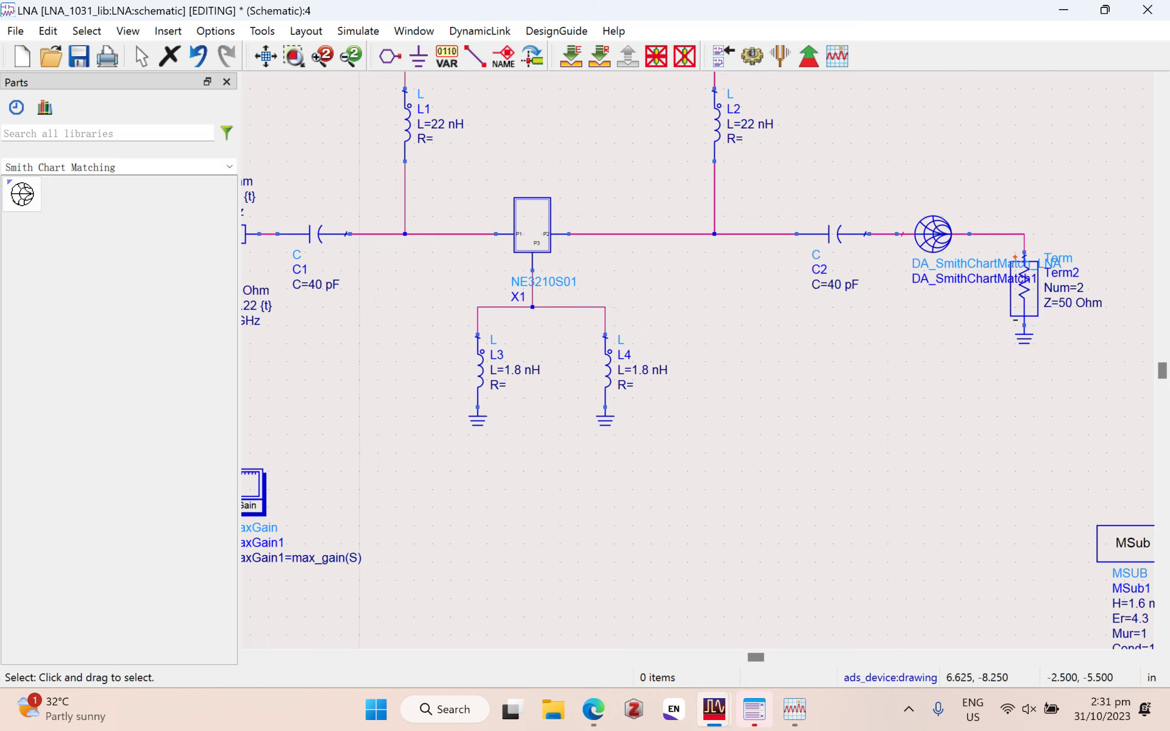
Step: Switch to the data display and move marker m6's readout beside the S(2,2) Smith chart
mouse_move(754, 708)
mouse_move(714, 709)
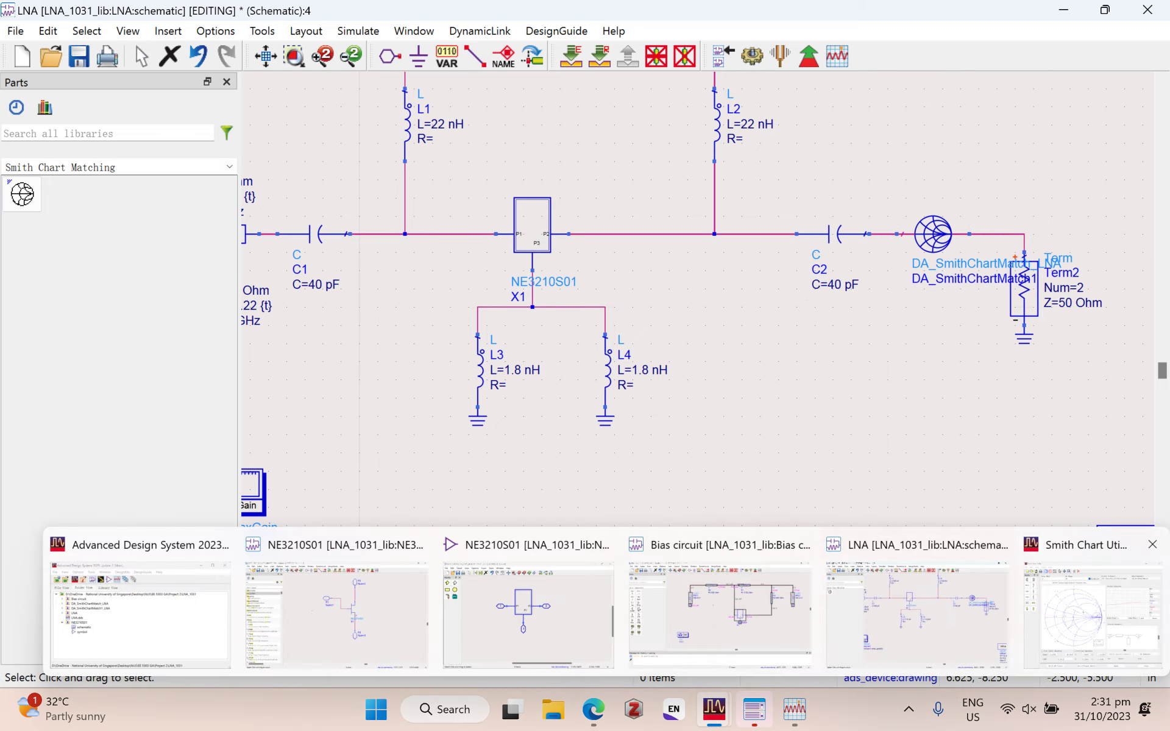
click(794, 708)
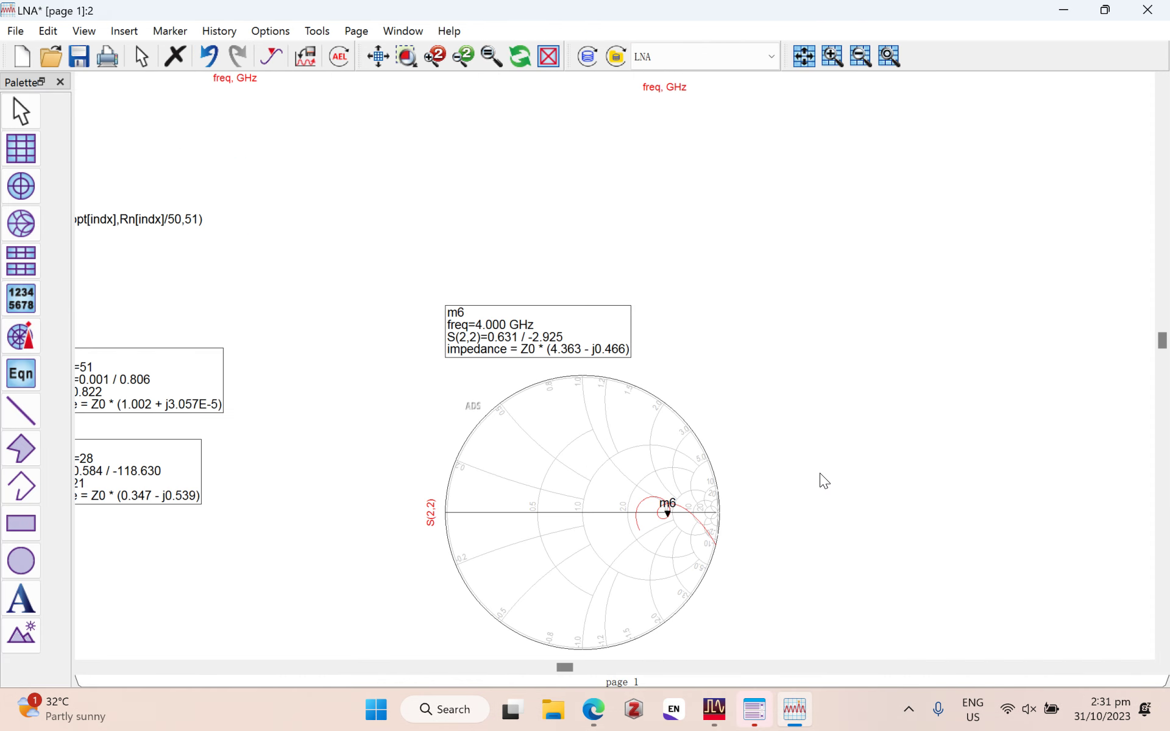
scroll(674, 612, up, 3)
mouse_move(558, 99)
mouse_down()
mouse_move(825, 152)
mouse_move(1091, 305)
mouse_up()
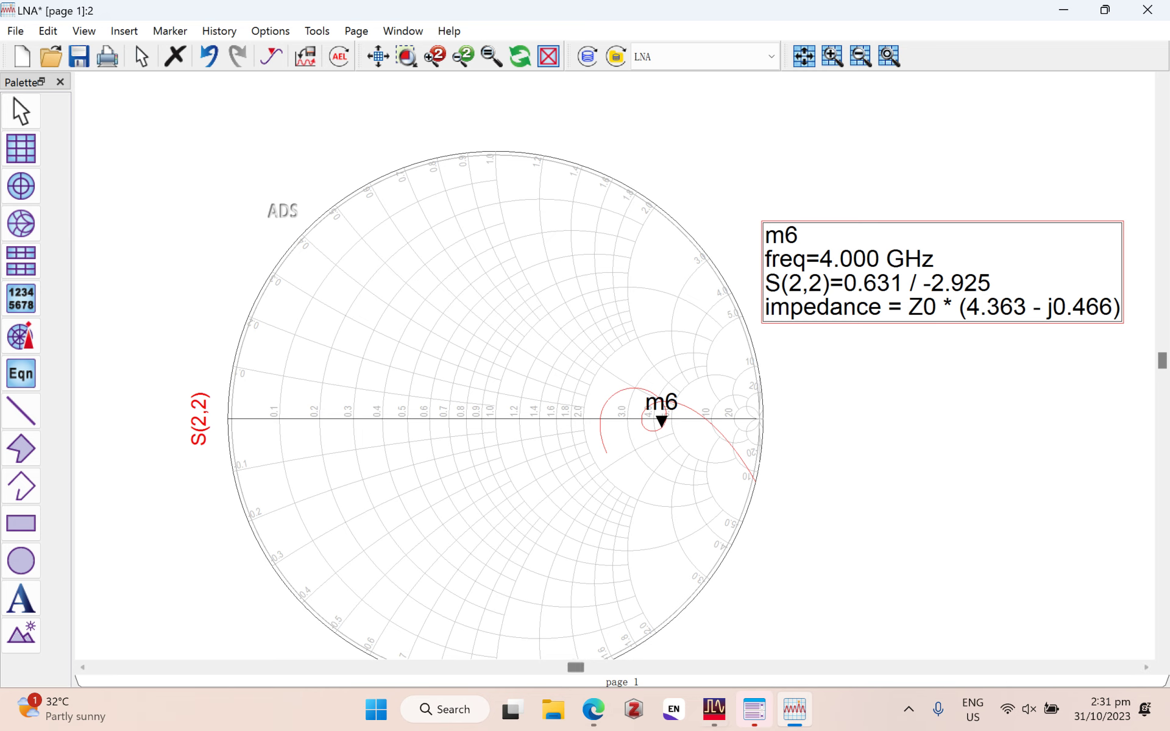
Step: Bring up the open Smith Chart Utility window and close it
click(714, 709)
click(1078, 606)
click(898, 13)
mouse_move(713, 709)
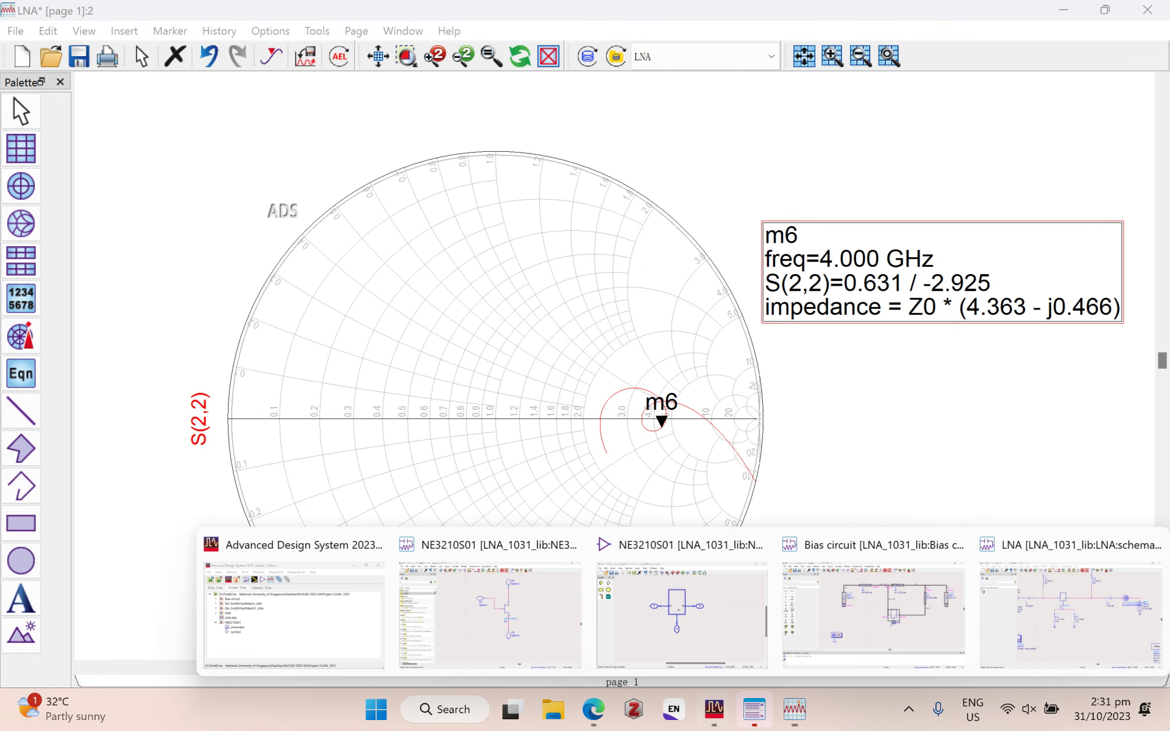
Step: Open the Smith Chart Utility from the Amplifier DesignGuide for the LNA schematic's output matching component
click(1071, 613)
click(556, 31)
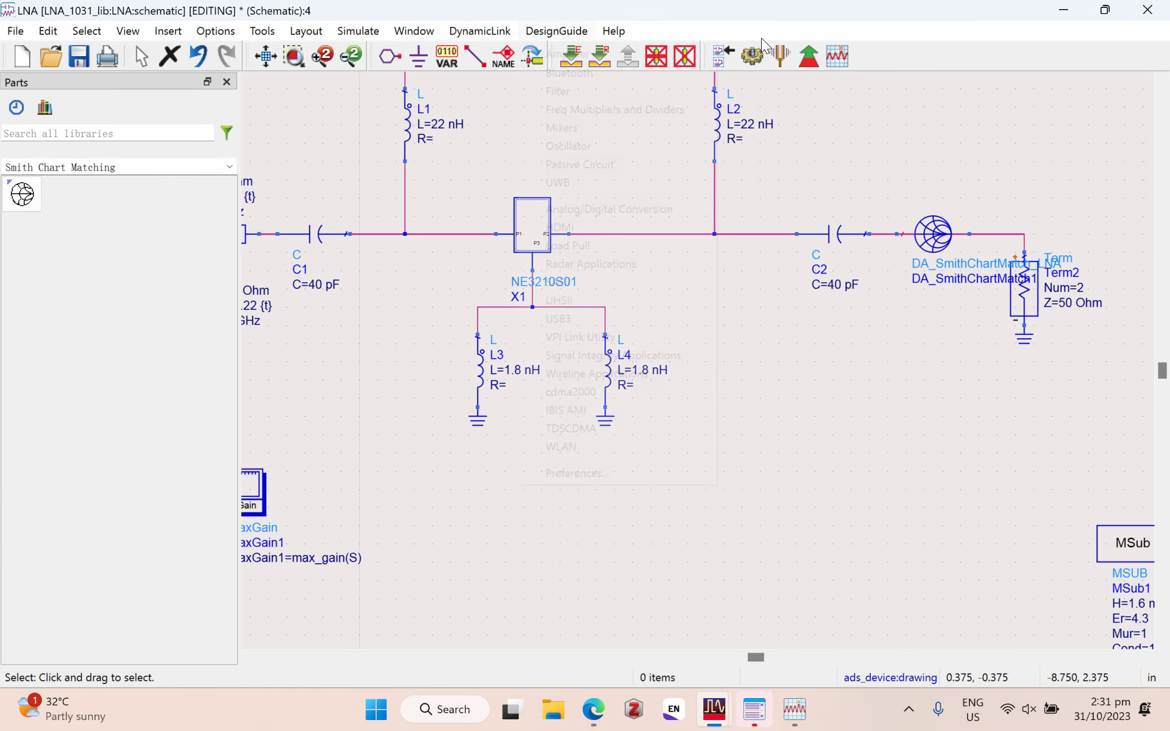
click(573, 54)
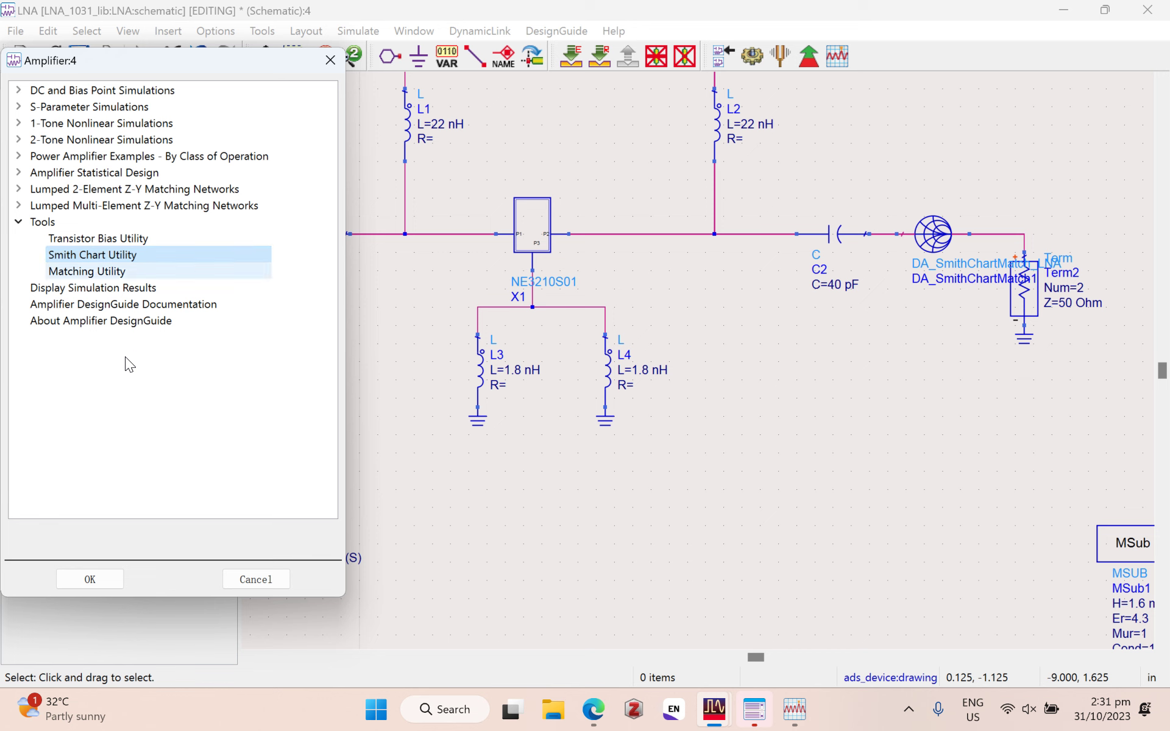
click(90, 579)
click(141, 186)
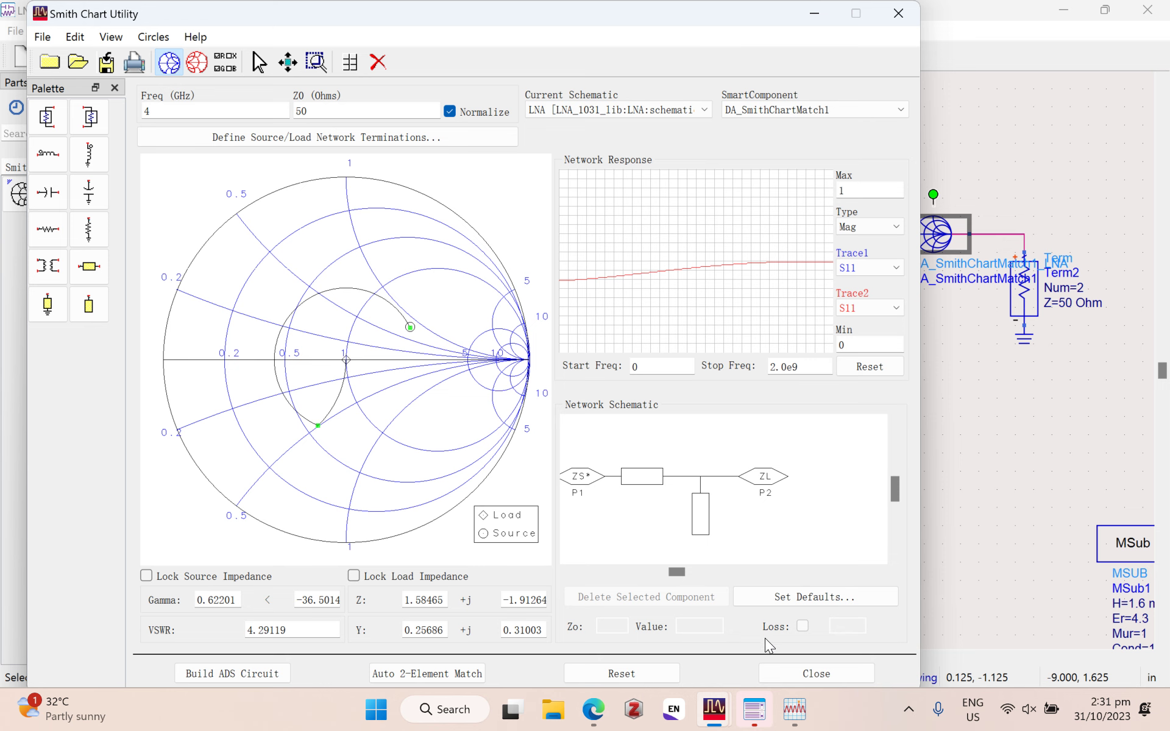
Step: Set the real part of the normalized source impedance to 4.363, using marker m6's S(2,2) impedance from the data display
click(794, 708)
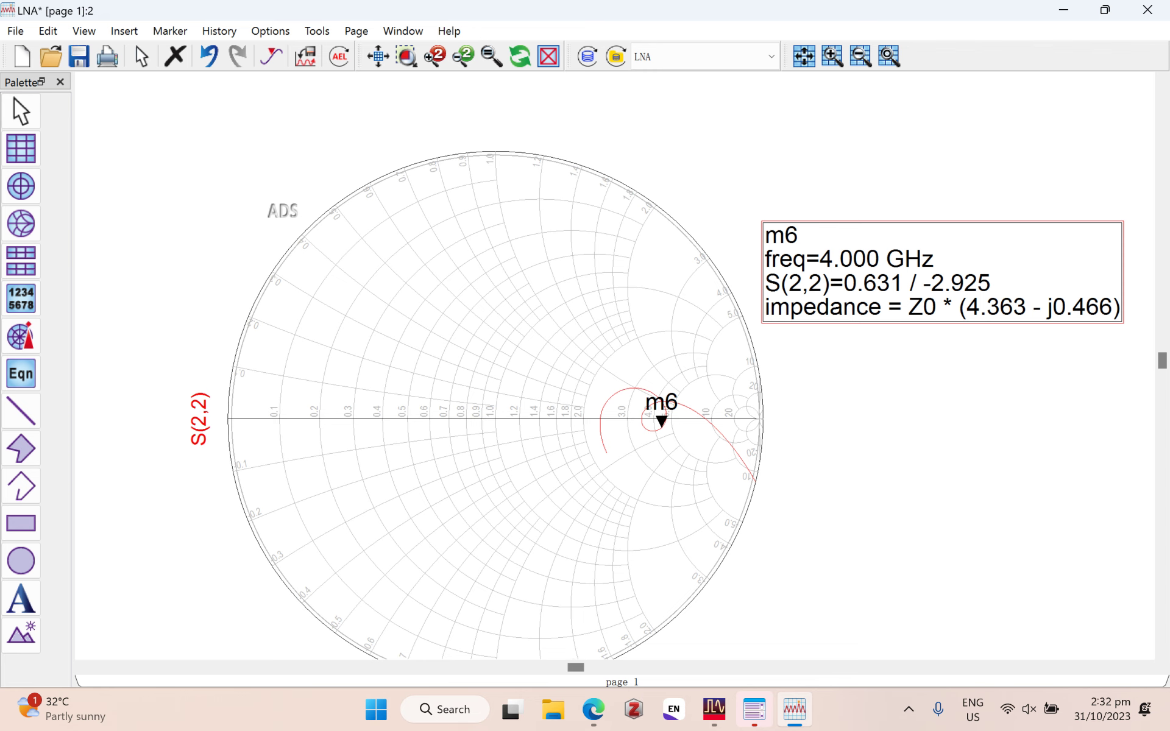
mouse_move(714, 708)
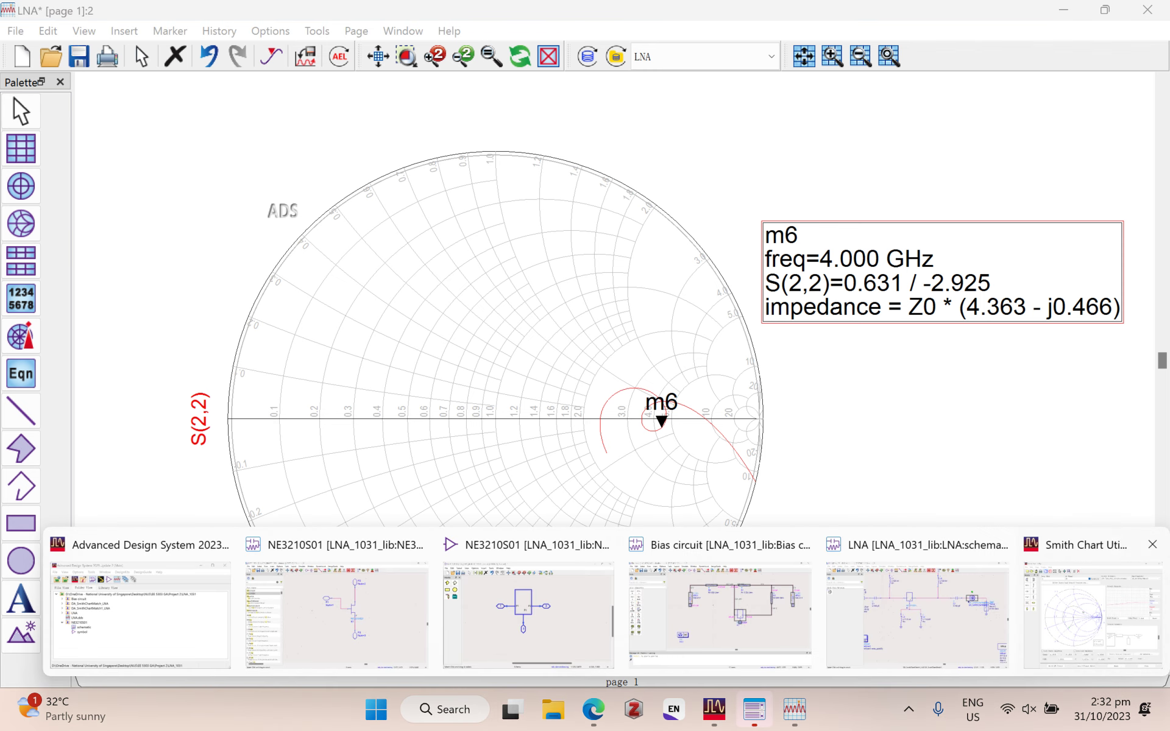
click(1090, 609)
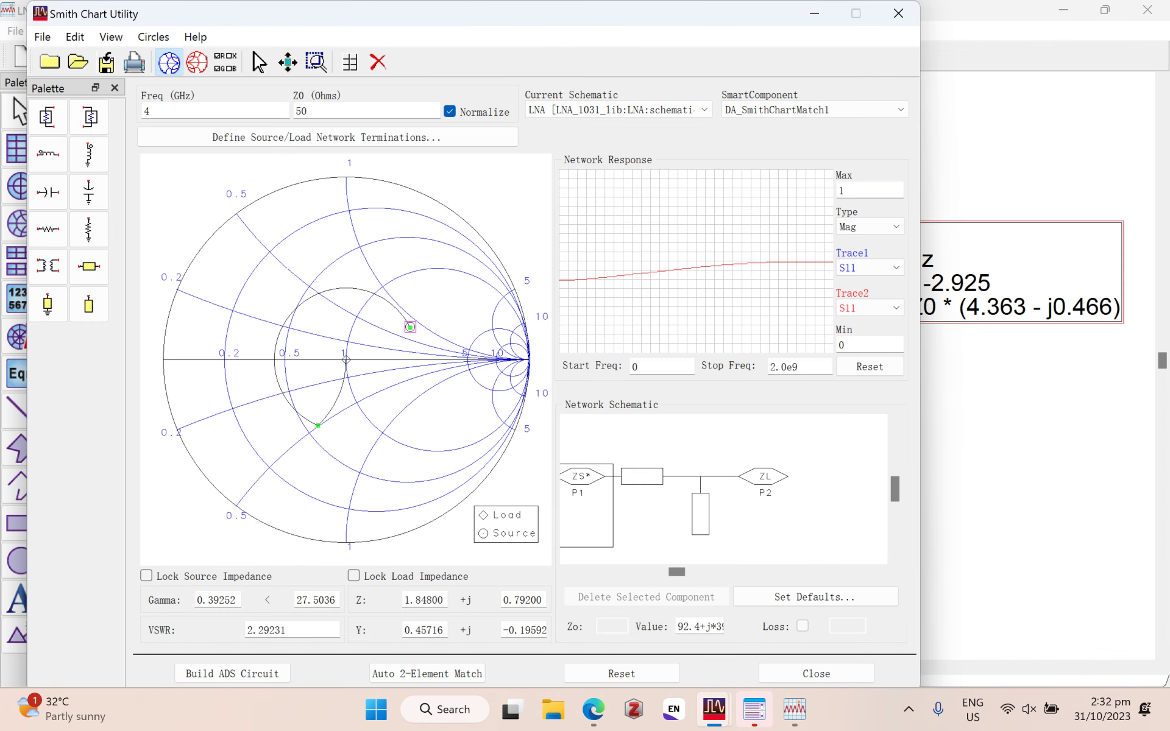
double_click(425, 600)
text(4.363)
key(Tab)
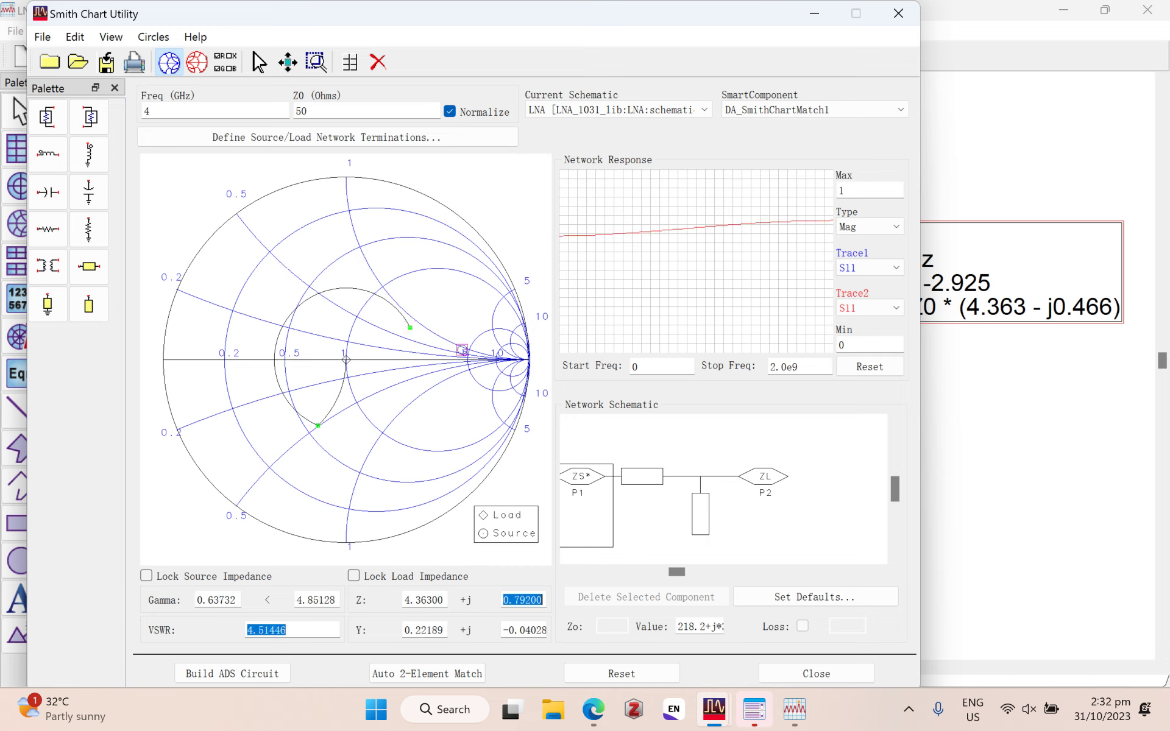
key(Return)
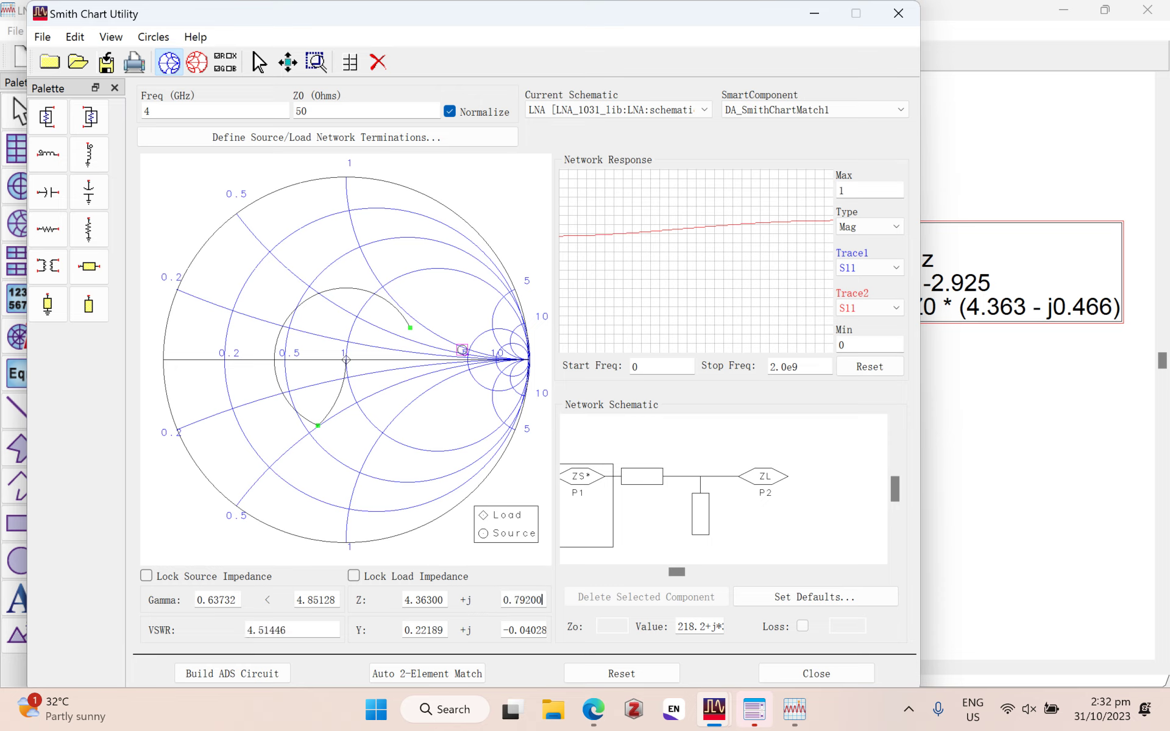
Step: Set the imaginary part of the source impedance to 0.466 and lock the source impedance
key(BackSpace)
key(BackSpace)
key(BackSpace)
key(BackSpace)
key(BackSpace)
text(466)
key(Return)
drag(544, 600, 501, 600)
text(0)
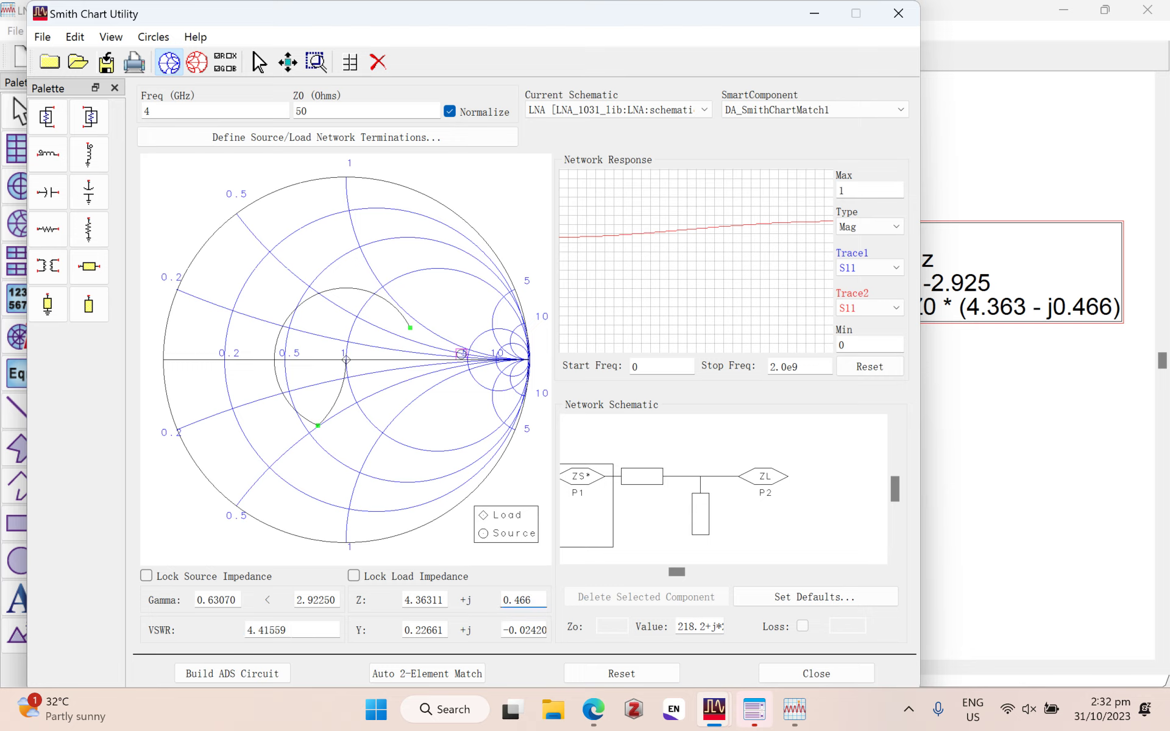
text(.466)
key(Return)
click(146, 576)
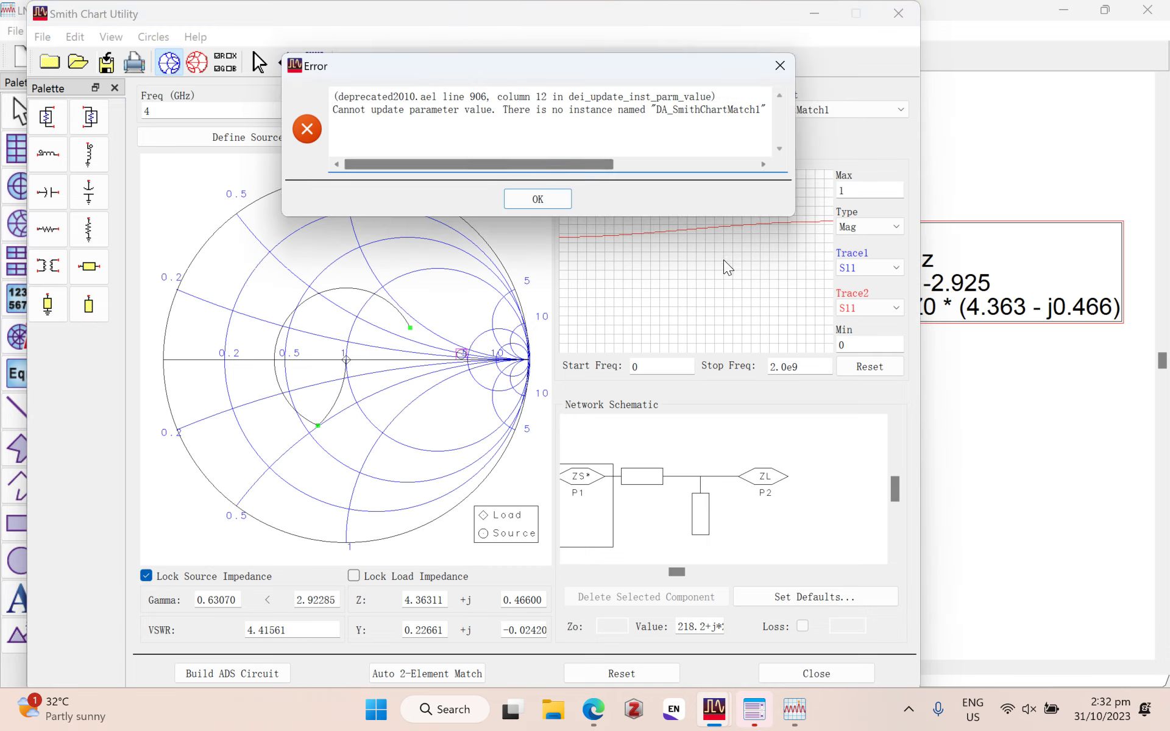
click(539, 198)
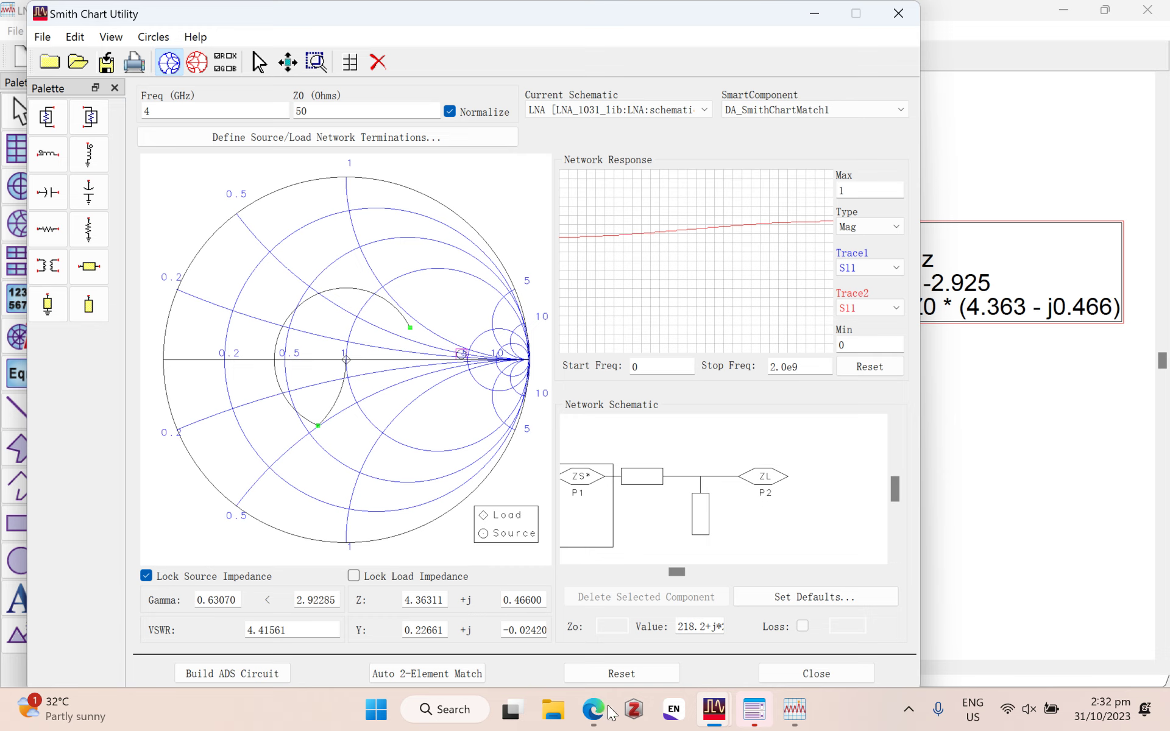
Step: Adjust the series line to about 114.3 degrees and the open stub to about 58.55 degrees until the trace meets the source point
drag(422, 563, 360, 574)
click(605, 460)
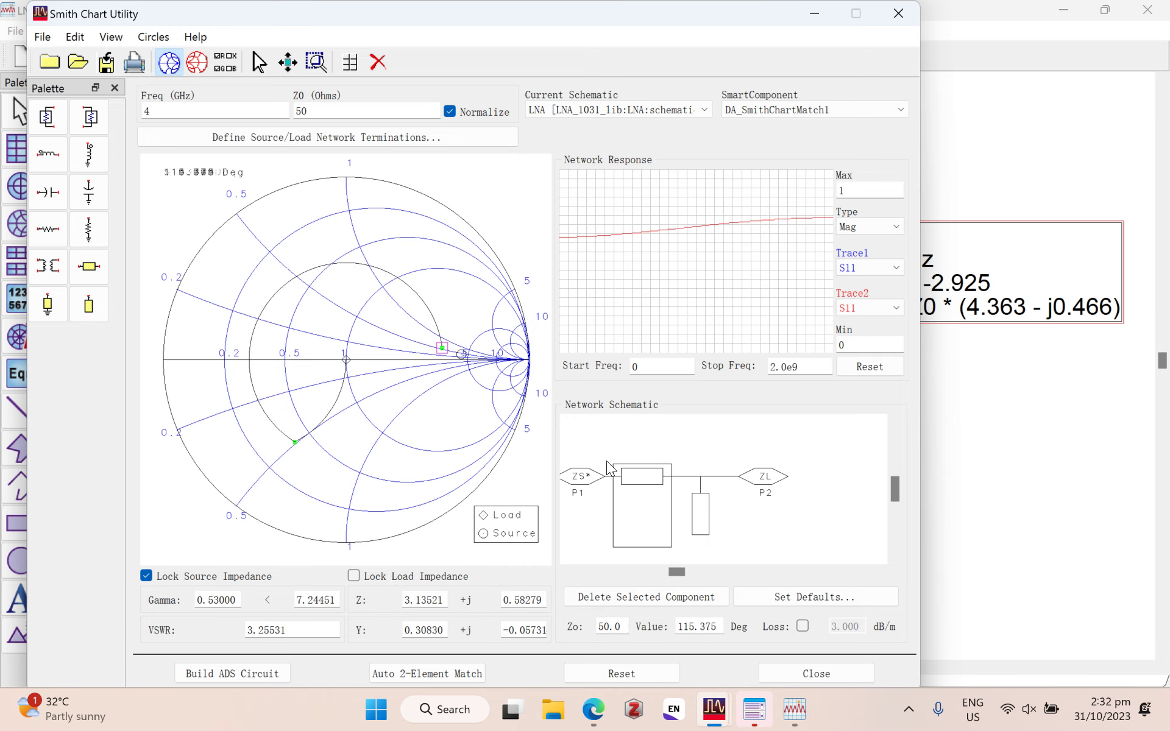
mouse_move(392, 586)
mouse_down()
mouse_move(364, 580)
mouse_move(377, 584)
mouse_up()
click(599, 467)
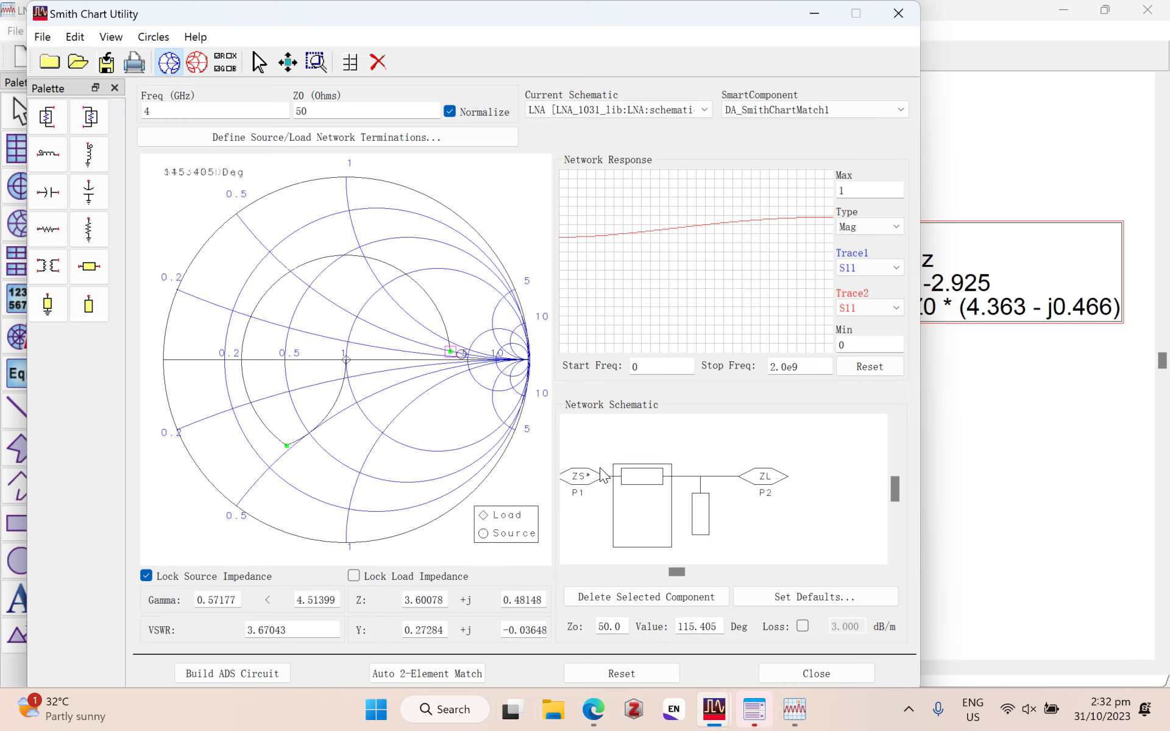
mouse_move(379, 594)
mouse_down()
mouse_move(360, 594)
mouse_move(394, 602)
mouse_up()
click(595, 477)
drag(389, 589, 364, 598)
right_click(276, 452)
click(329, 463)
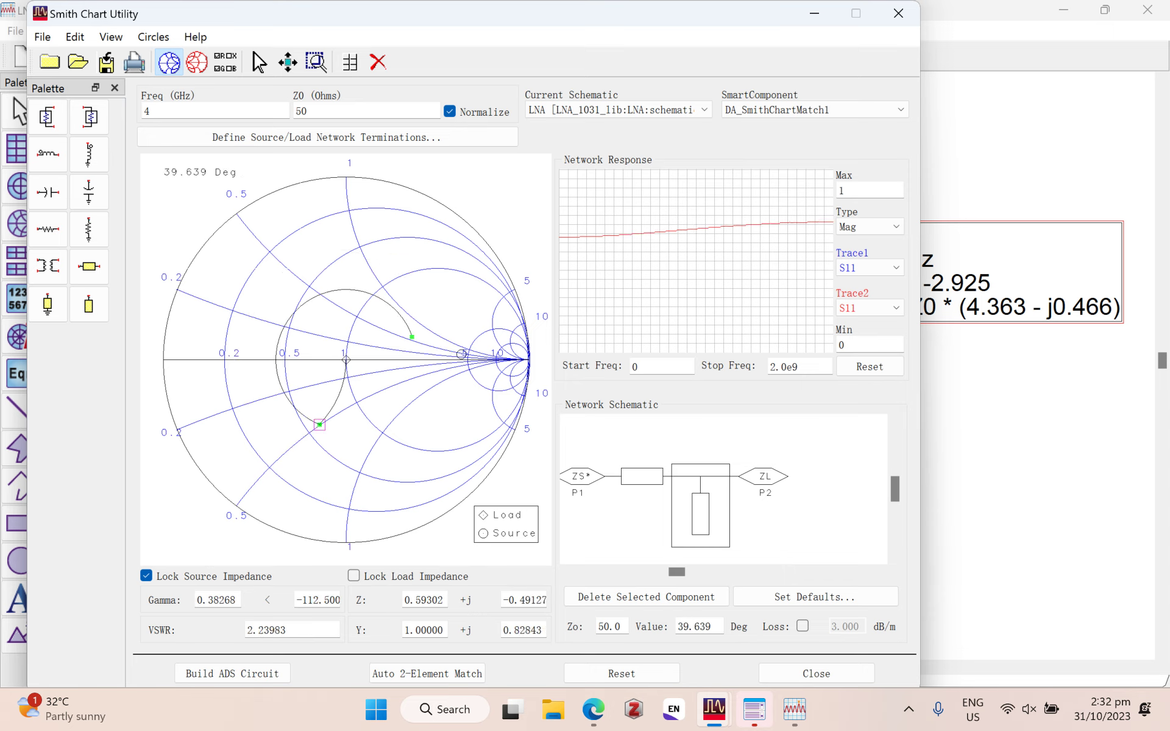
drag(424, 566, 358, 568)
click(681, 641)
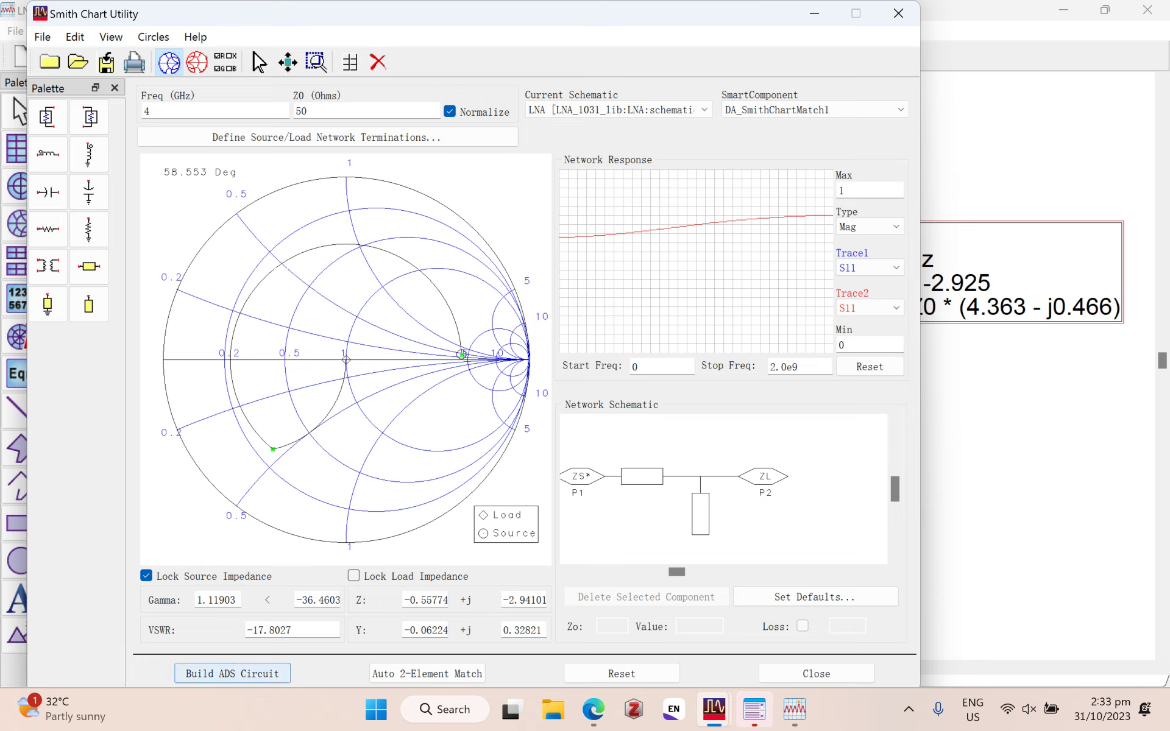
Step: Build the ADS matching circuit and copy its series TLIN and open stub from inside the Smith chart component
click(233, 674)
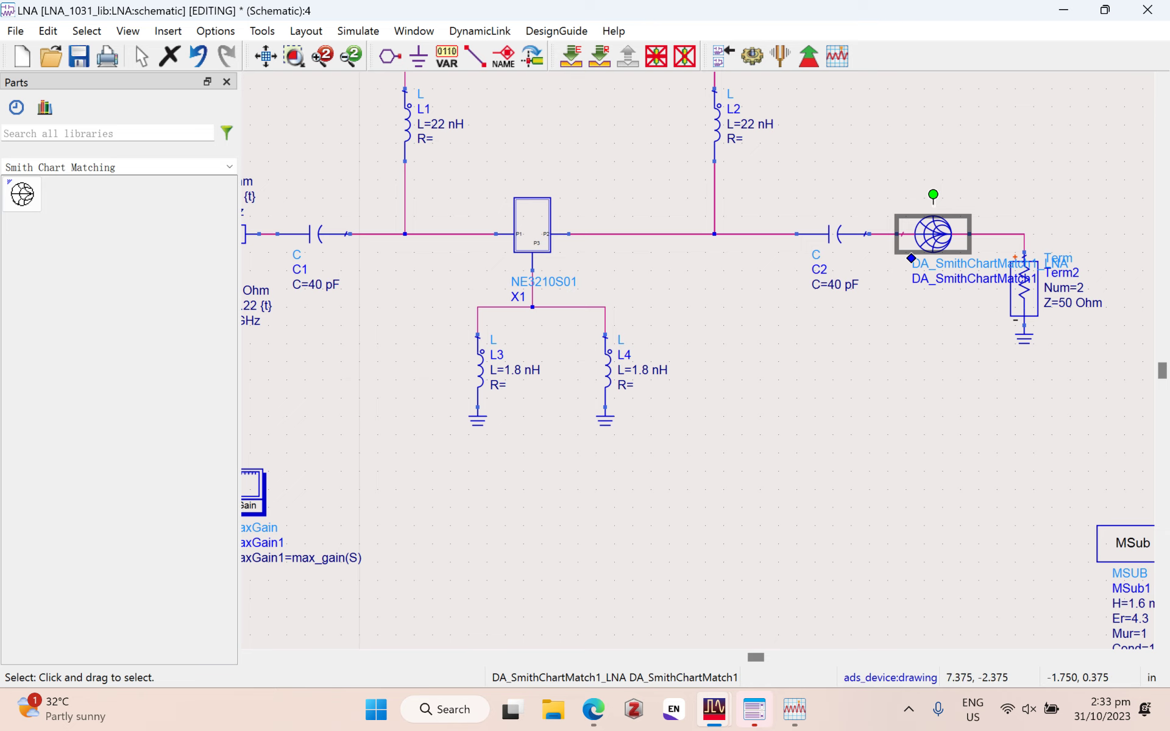
click(571, 56)
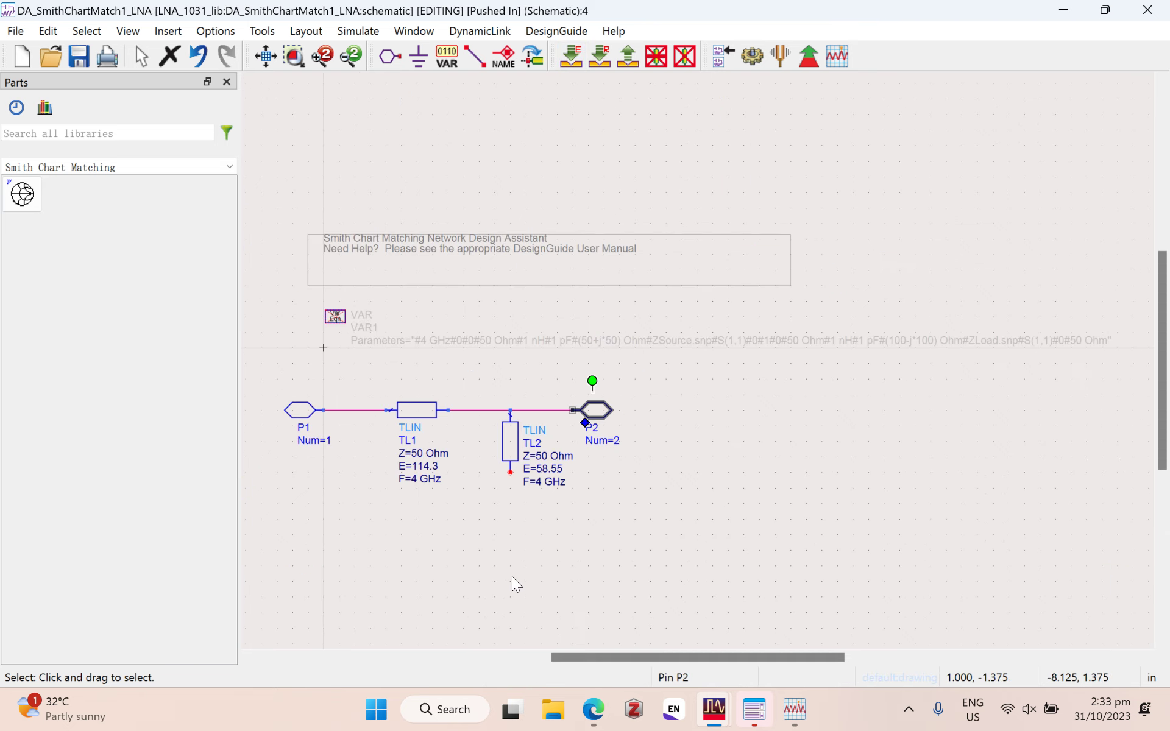
drag(367, 377, 555, 504)
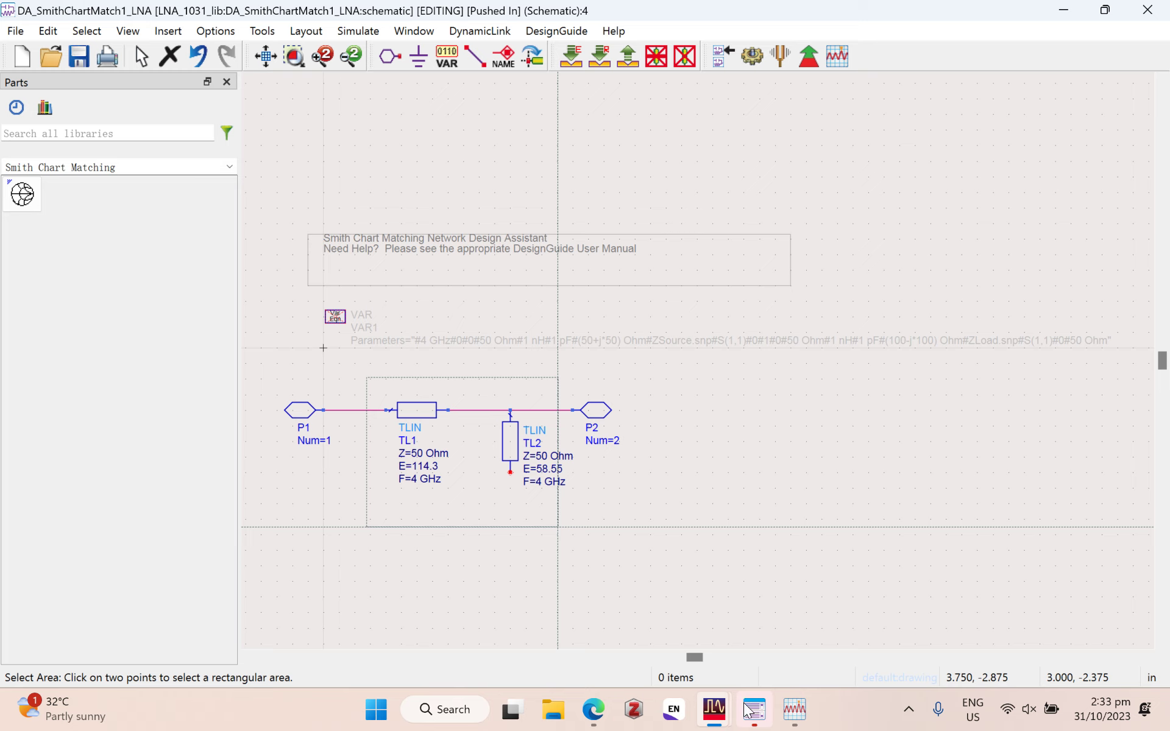
click(555, 504)
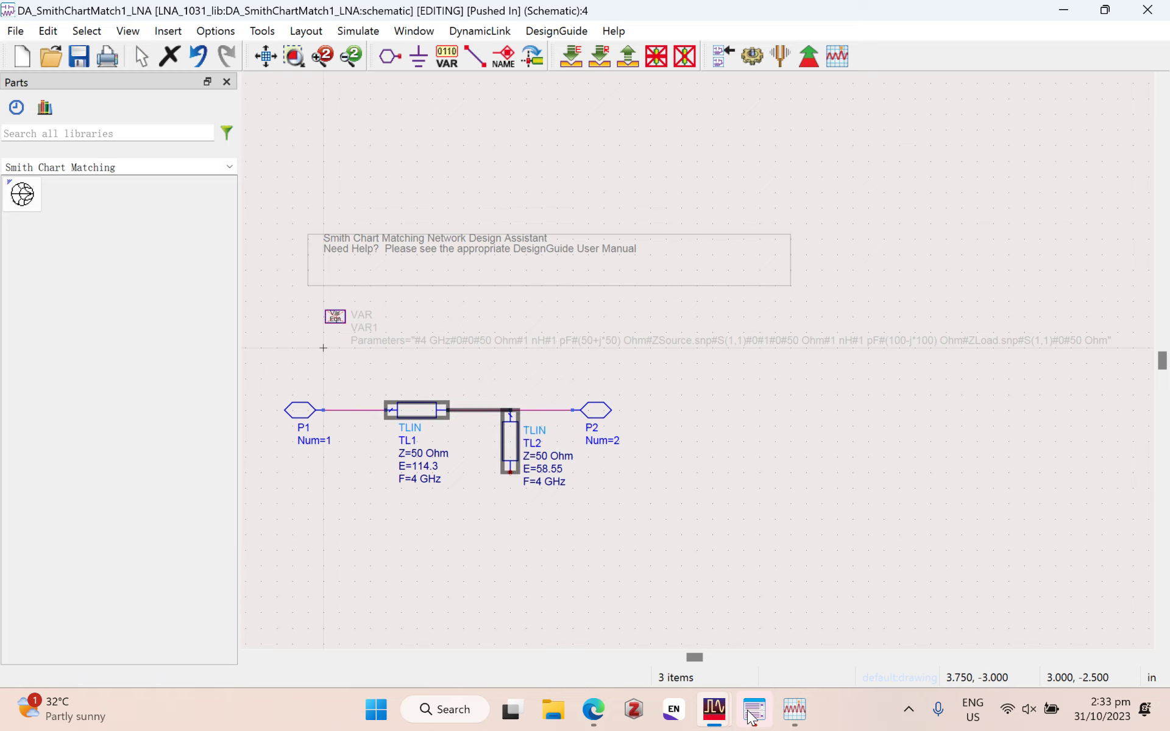
Step: Return to the LNA schematic and delete the output Smith chart matching component with its connecting wires
click(810, 58)
key(Delete)
click(970, 234)
key(Delete)
click(896, 234)
key(Delete)
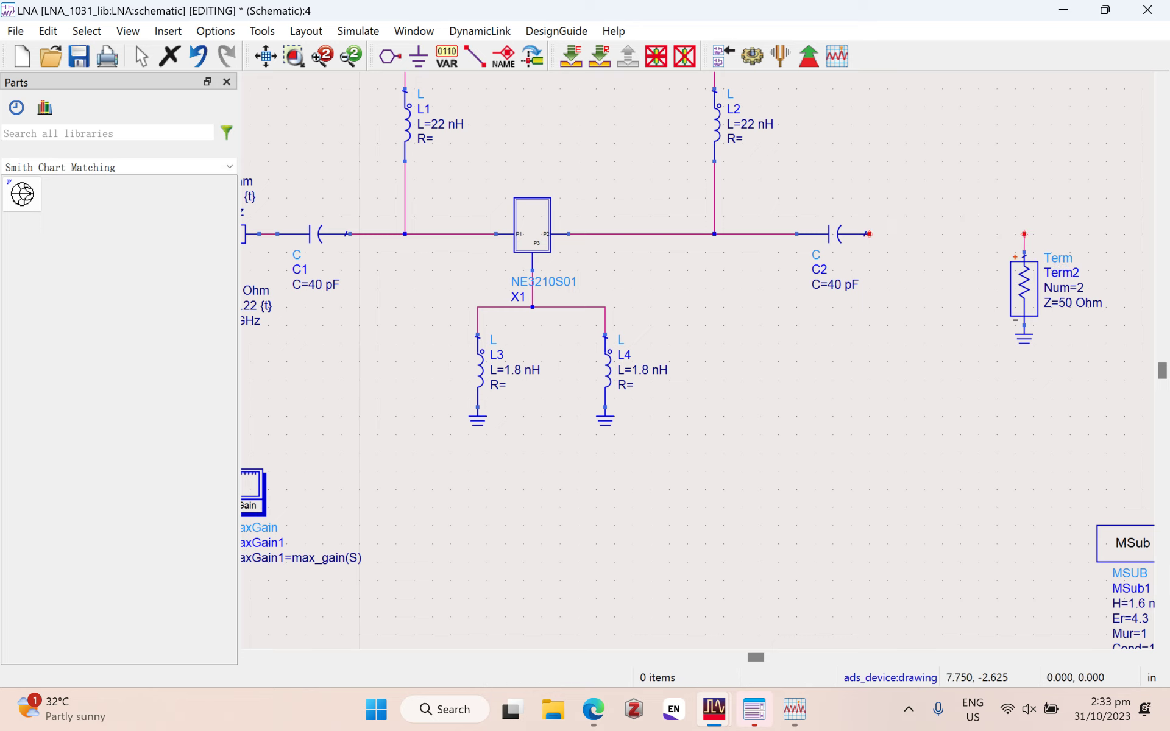
Step: Paste the copied line and stub above the output branch and move Term2 with its ground away to make room
key(ctrl+v)
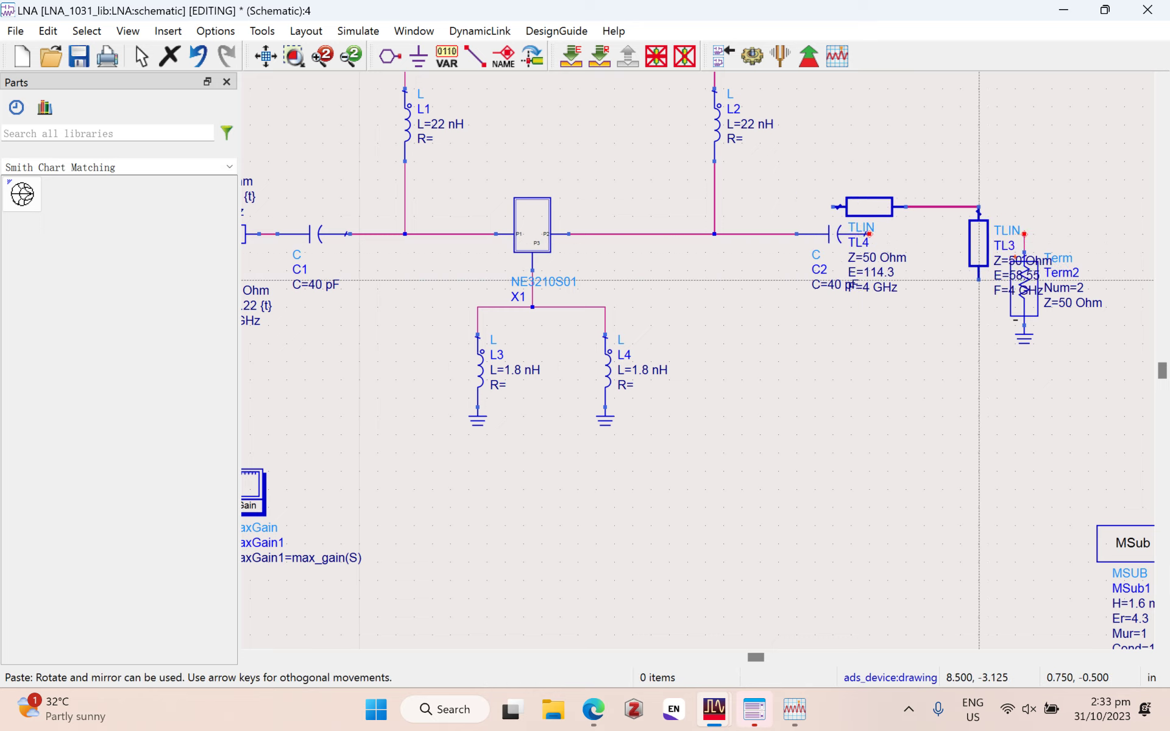
click(960, 189)
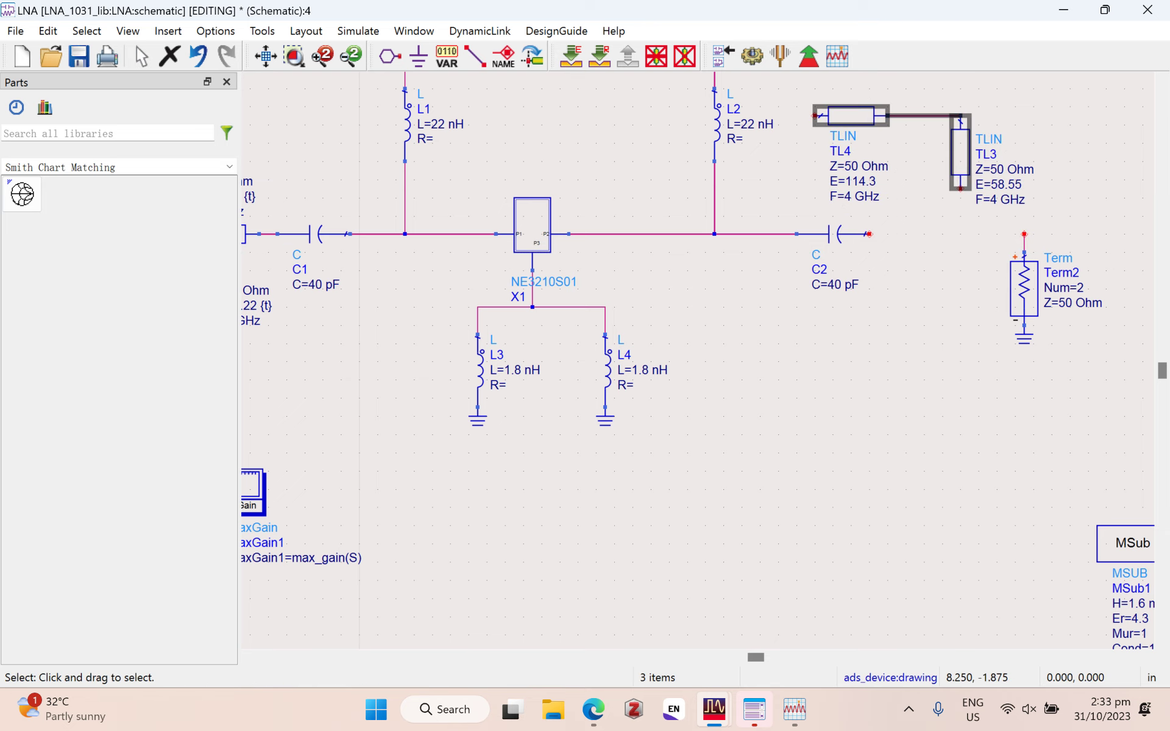
drag(969, 216, 1153, 452)
drag(902, 279, 1056, 371)
click(1056, 371)
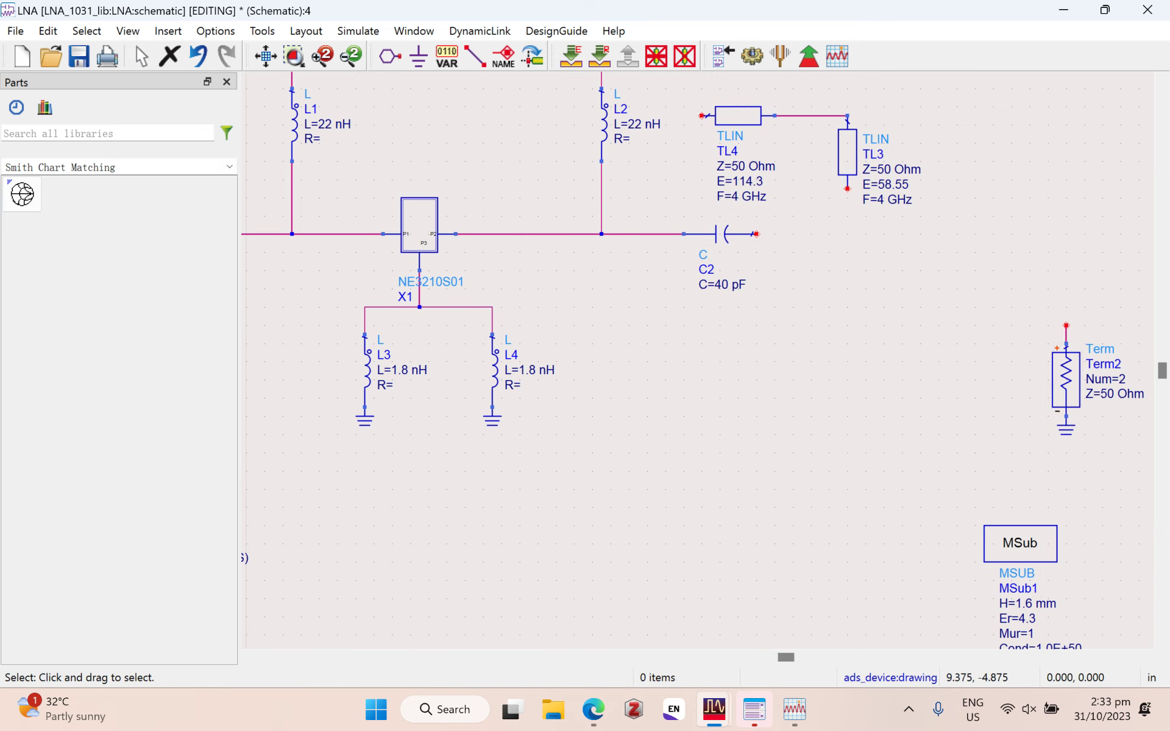
Step: Align the pasted TL4 line and TL3 stub with C2 and wire them between C2 and Term2
drag(684, 92, 870, 196)
drag(839, 144, 938, 262)
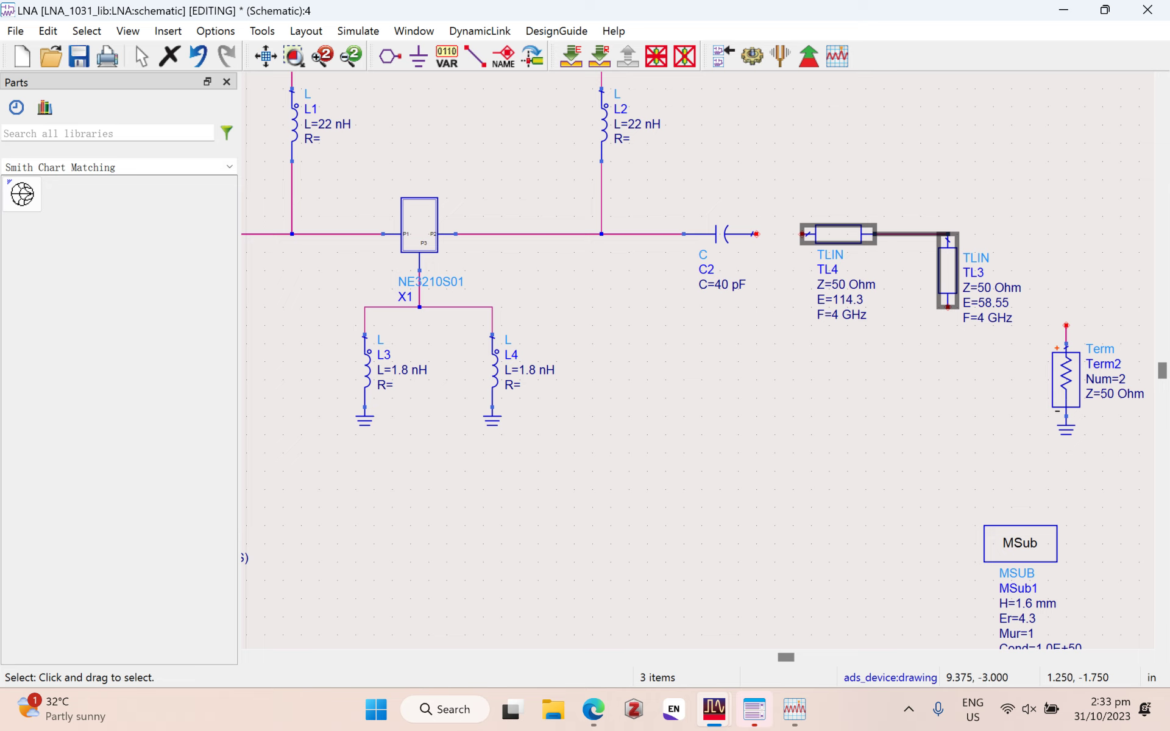
key(ctrl+w)
click(757, 234)
click(801, 234)
click(947, 233)
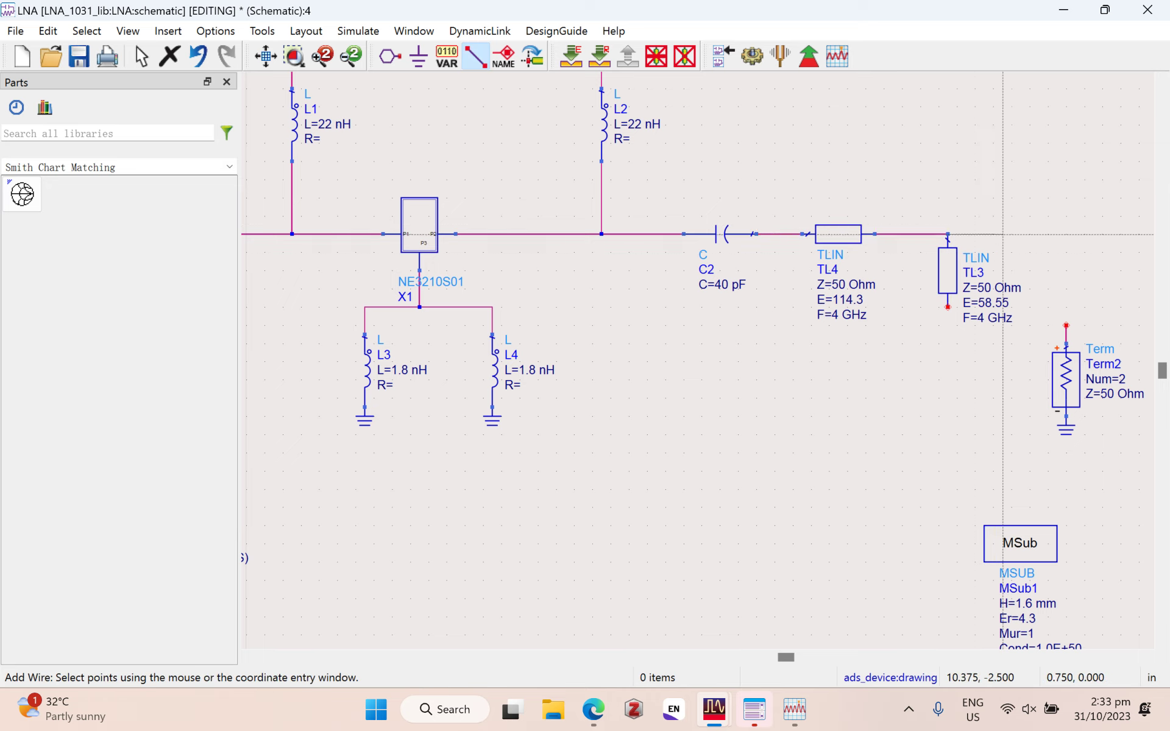
click(1066, 325)
key(Escape)
Step: Simulate the LNA with the new output match and examine the S(2,2) Smith chart around marker m6
scroll(926, 472, down, 2)
scroll(962, 495, down, 4)
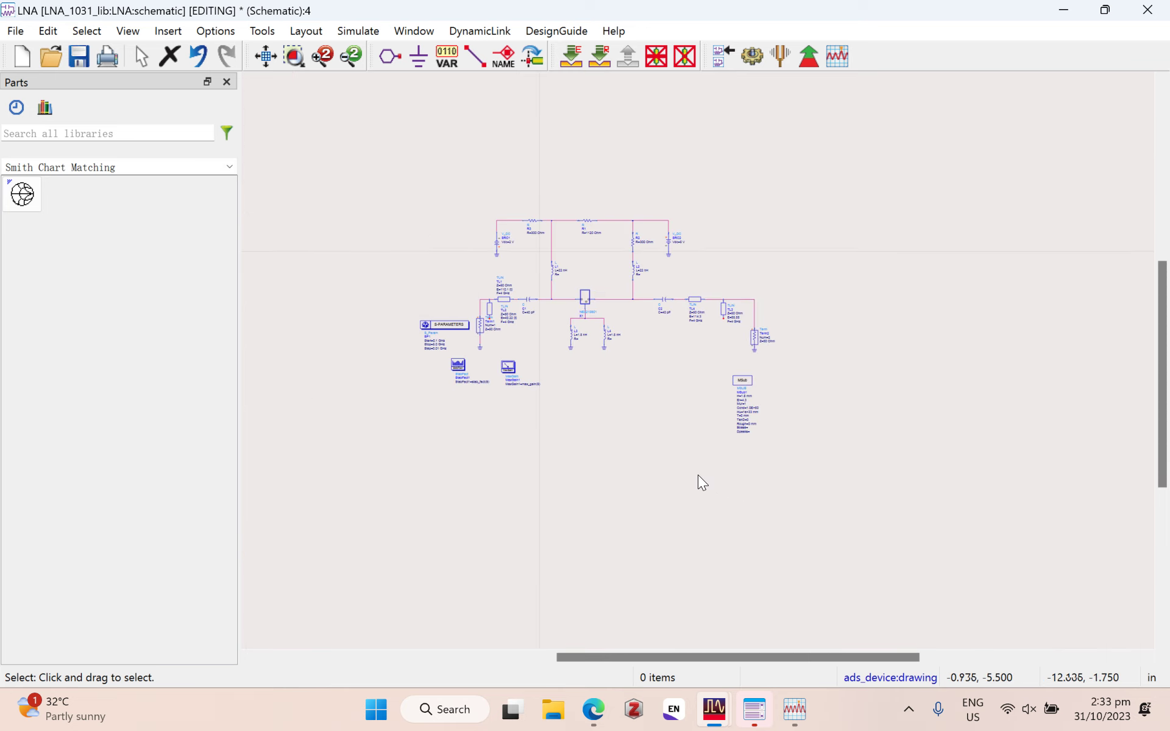
scroll(697, 474, up, 4)
scroll(1029, 490, down, 4)
scroll(1027, 450, up, 2)
scroll(743, 562, up, 2)
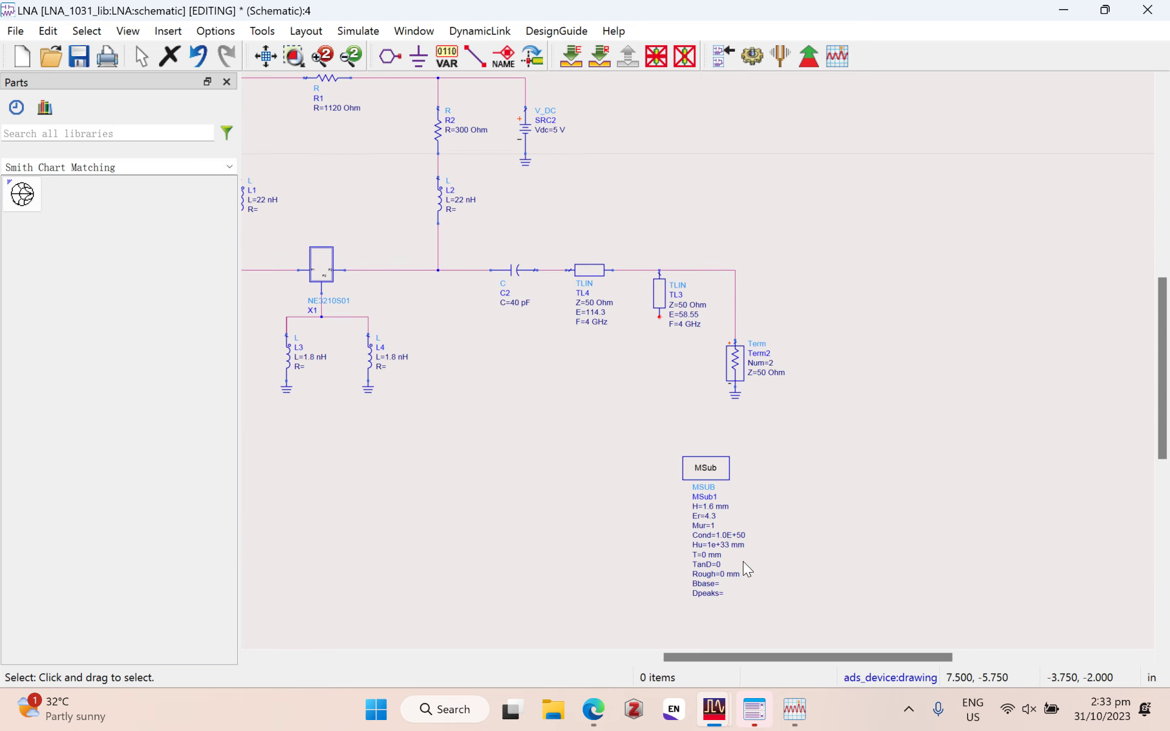
scroll(732, 524, down, 1)
key(F7)
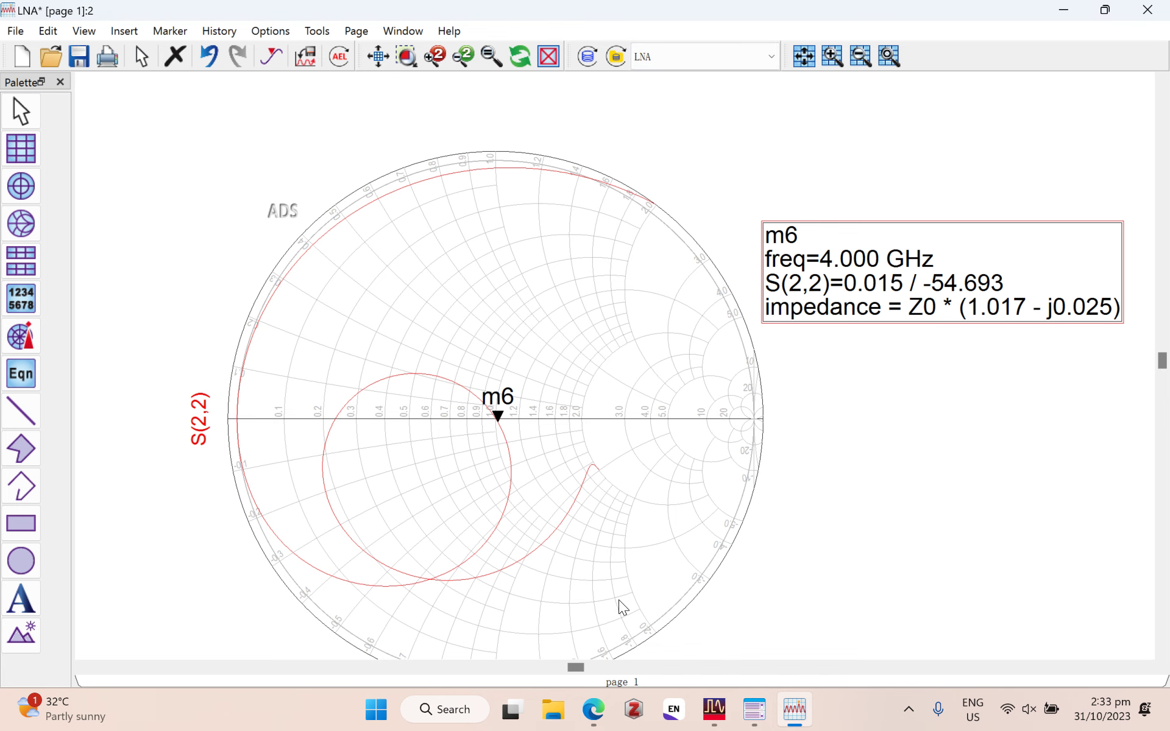
scroll(622, 616, up, 2)
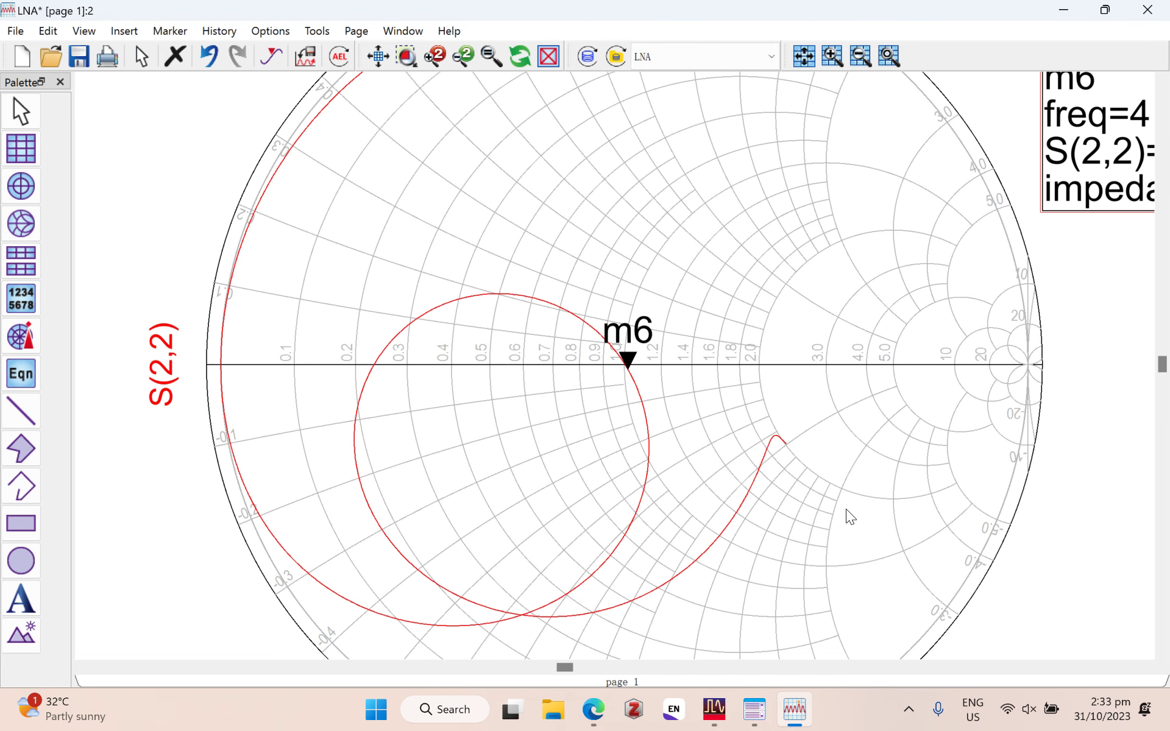
scroll(835, 496, down, 2)
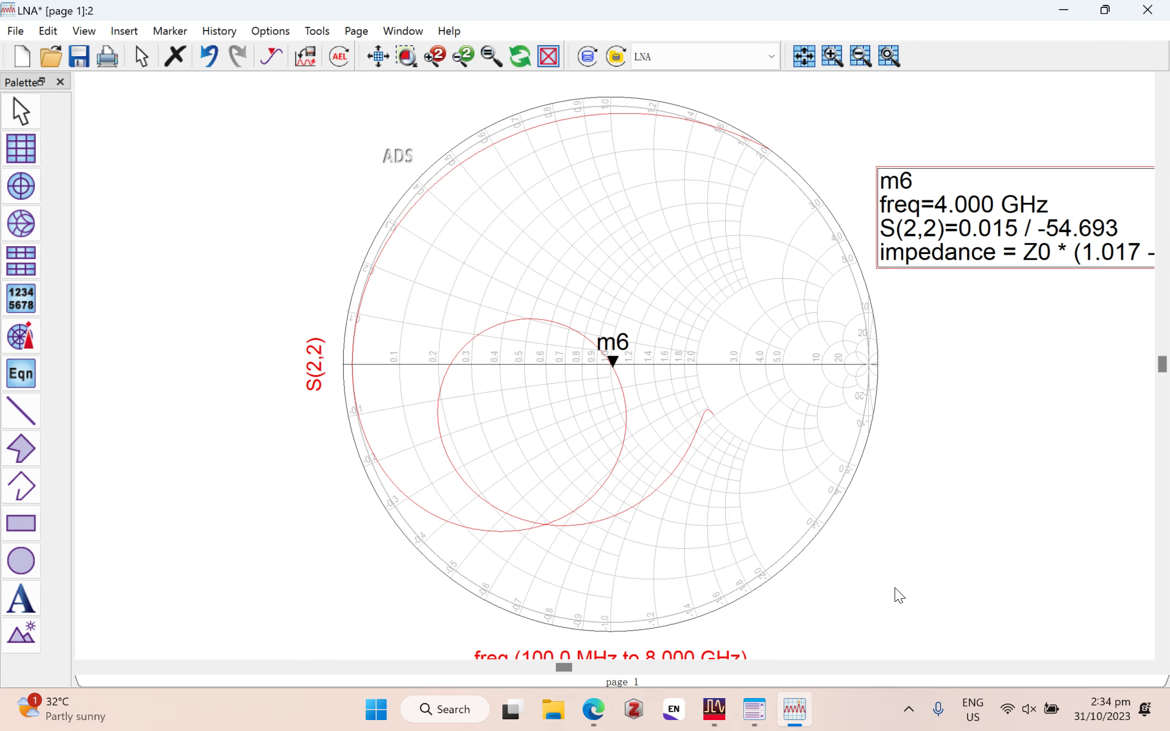
Step: Return to the LNA schematic and enable tuning of the TL3 stub's electrical length E
mouse_move(714, 709)
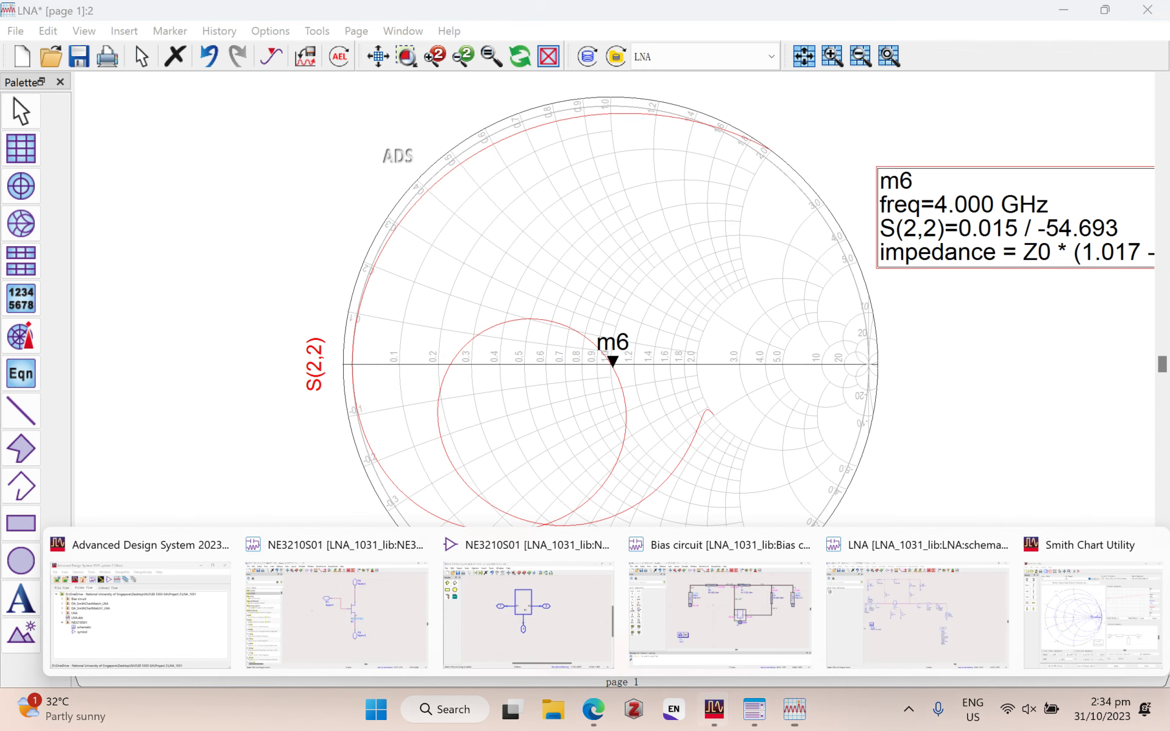
click(914, 615)
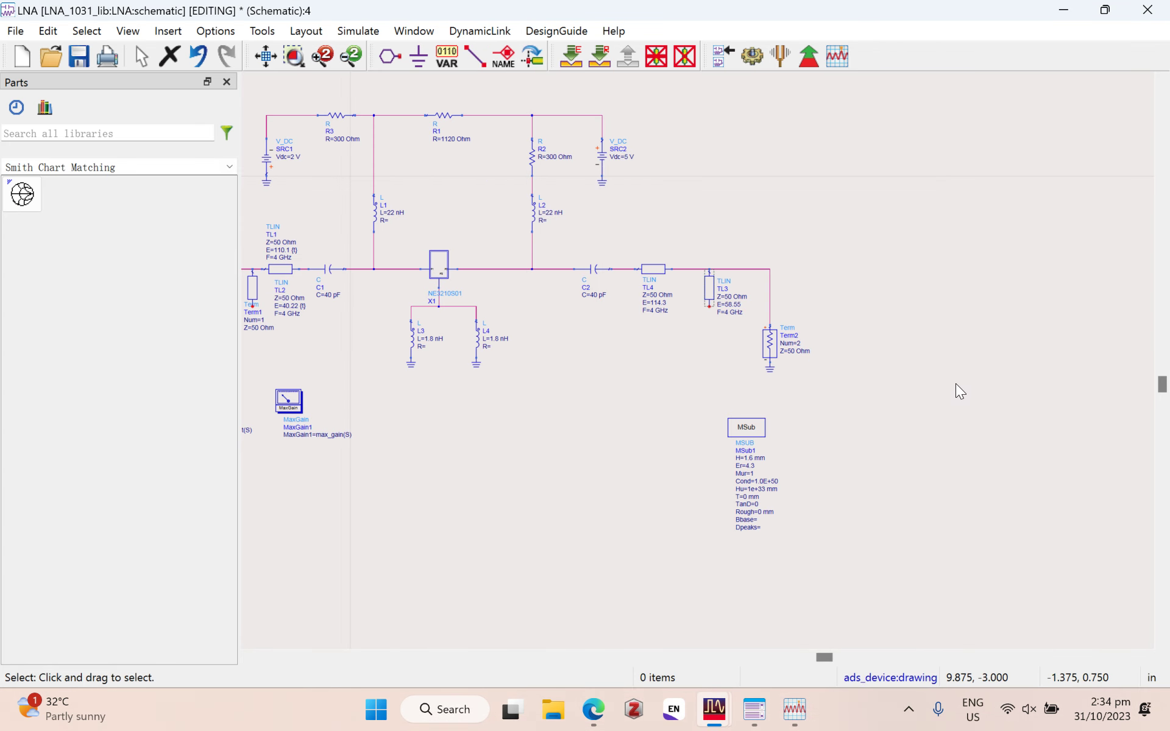
double_click(952, 384)
click(61, 195)
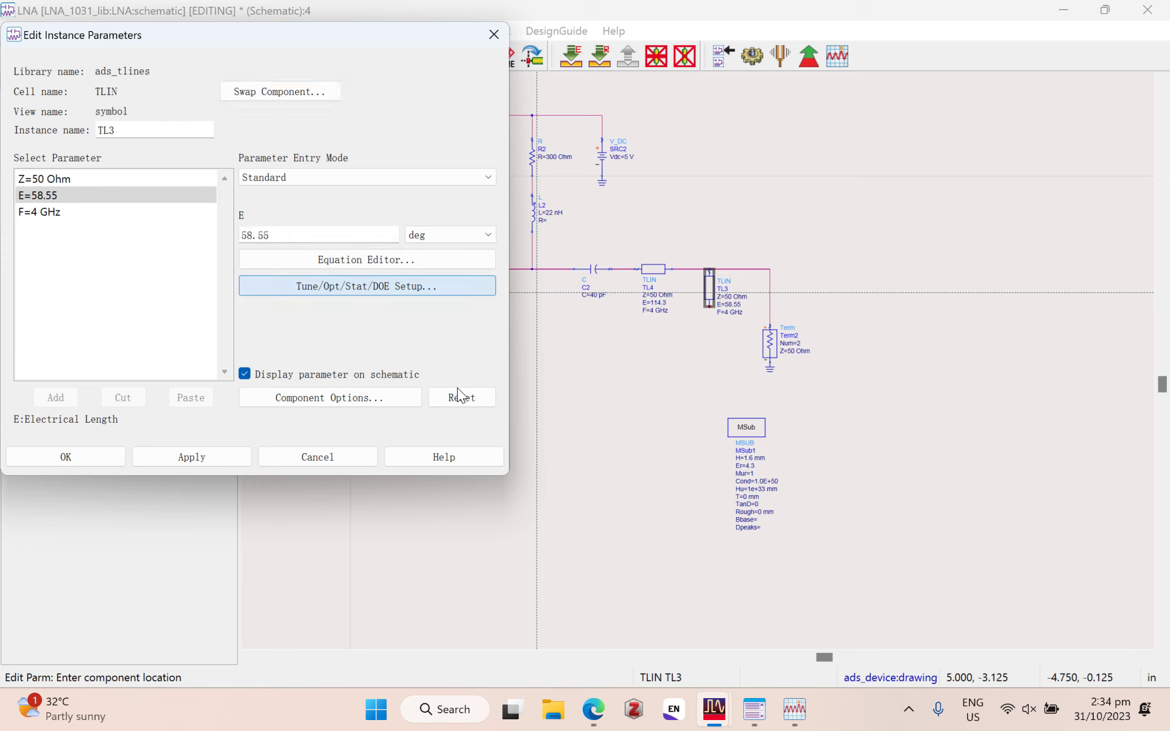
click(378, 285)
click(302, 140)
click(299, 153)
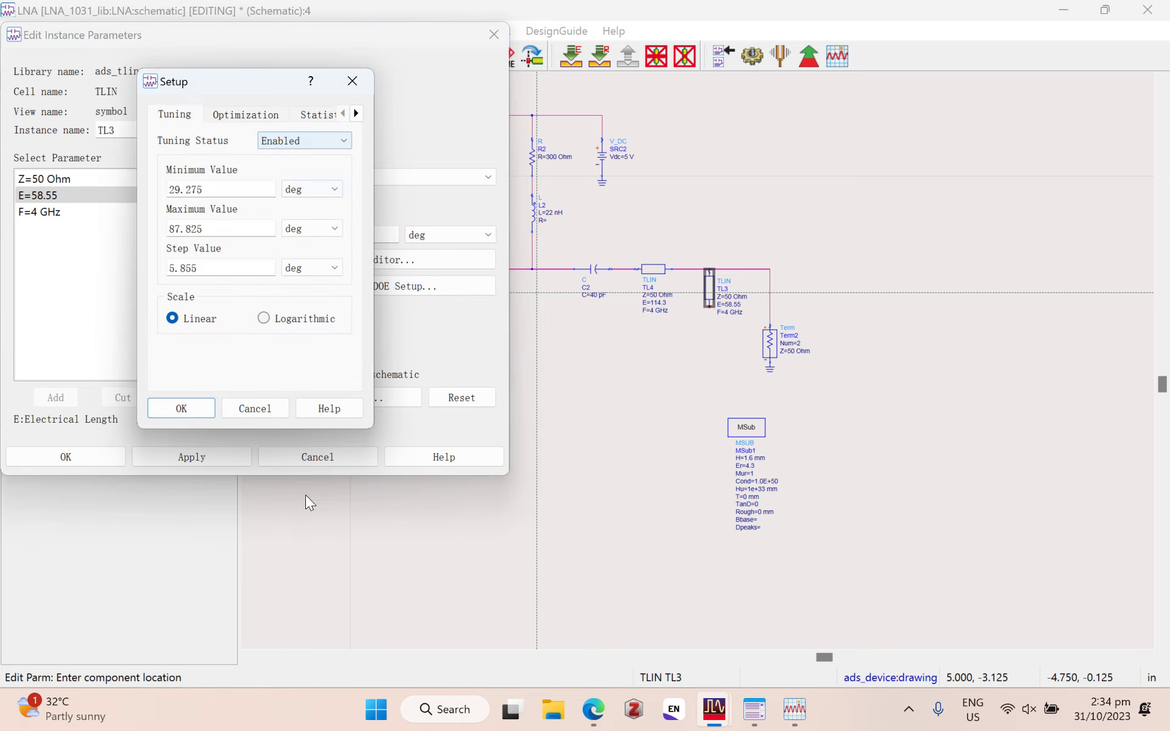
click(186, 407)
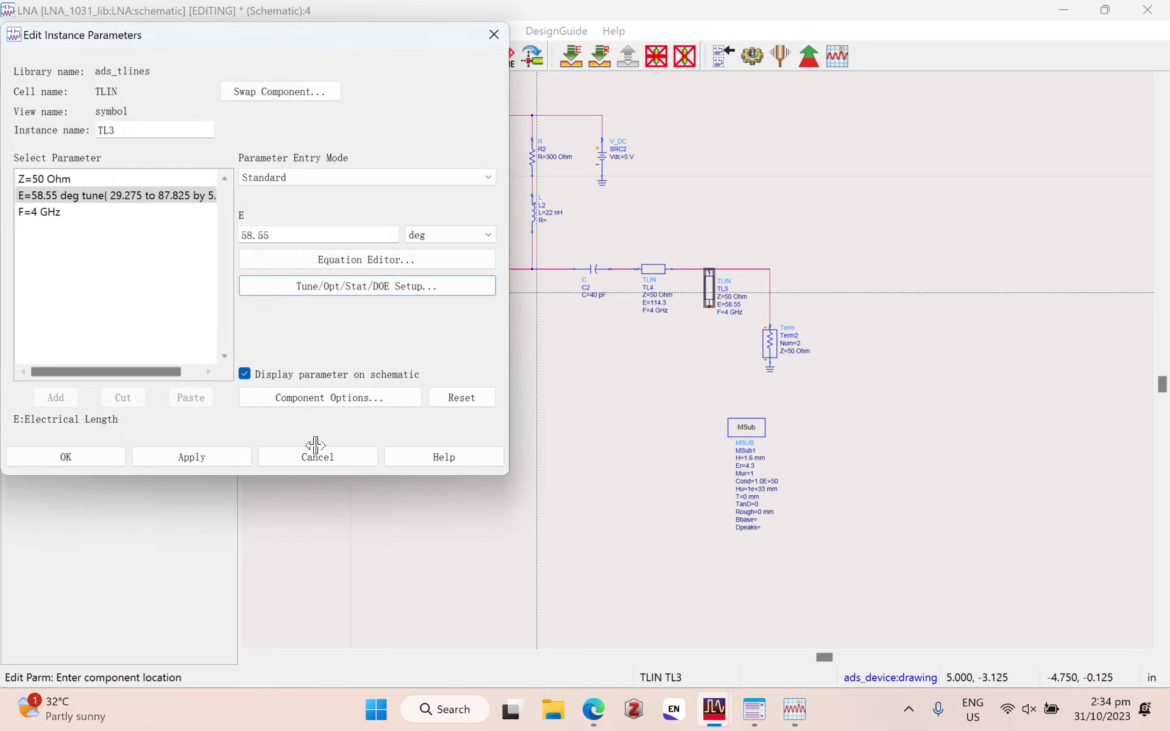
click(109, 455)
Step: Enable tuning of the TL4 line's electrical length E
double_click(649, 268)
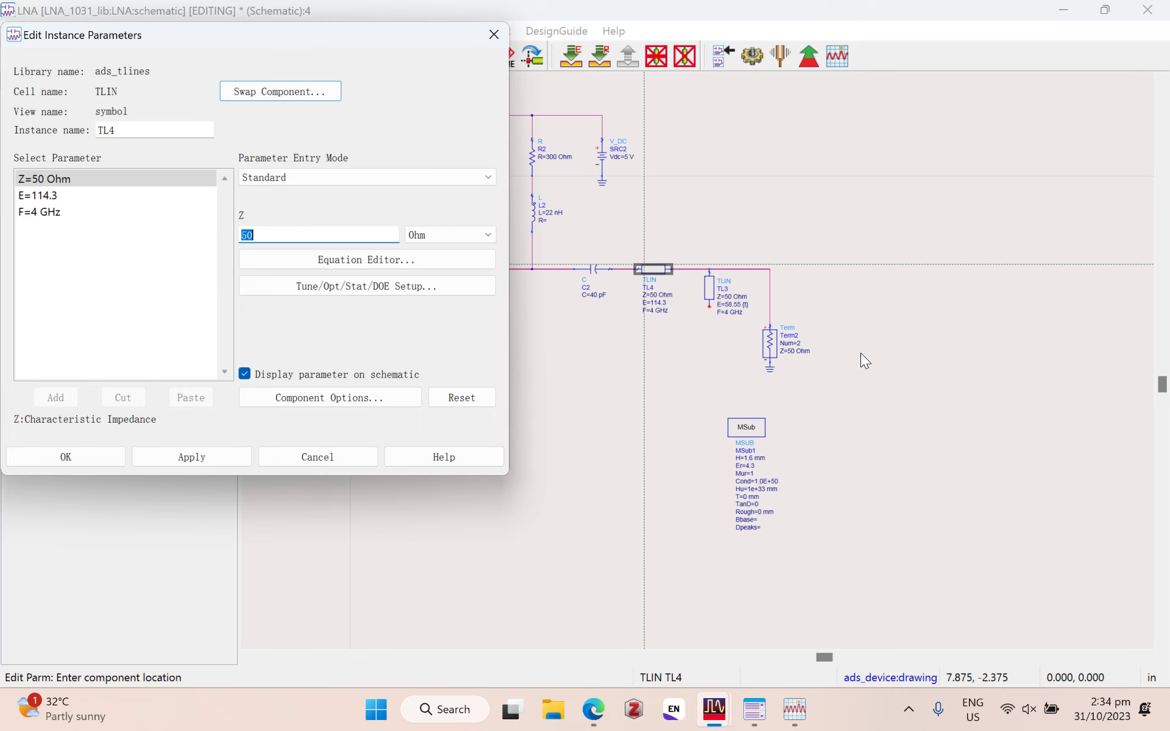
key(Return)
click(360, 286)
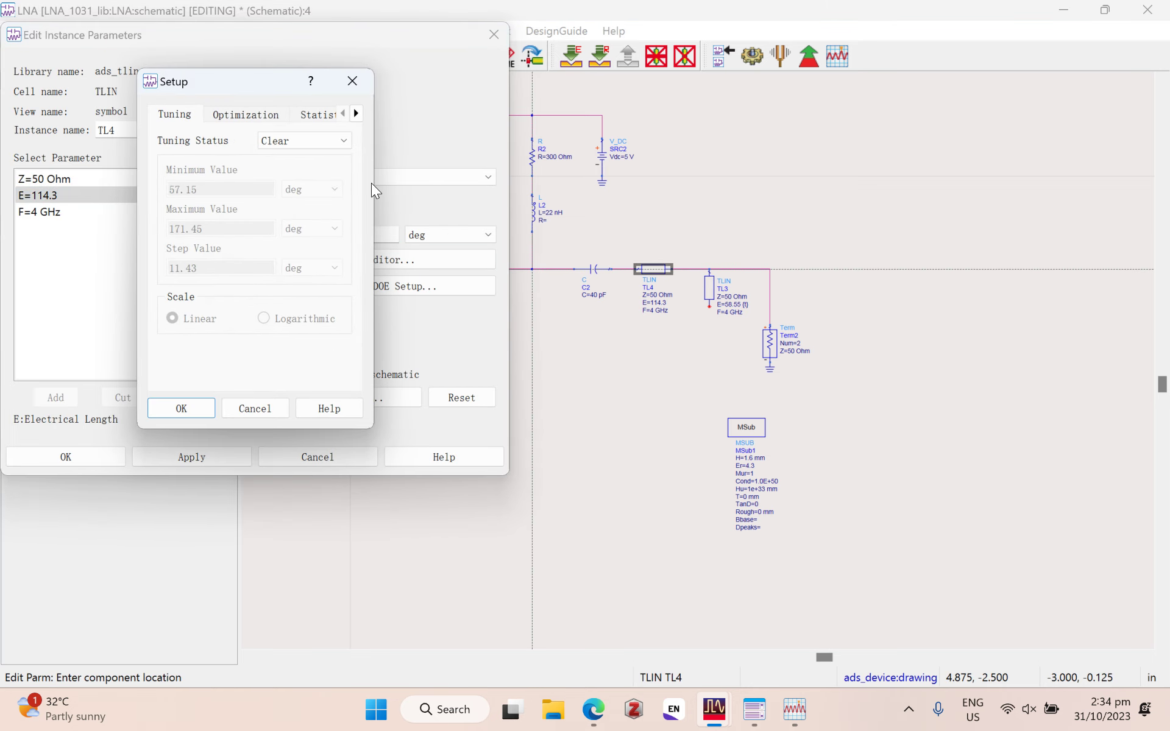
click(278, 140)
click(280, 155)
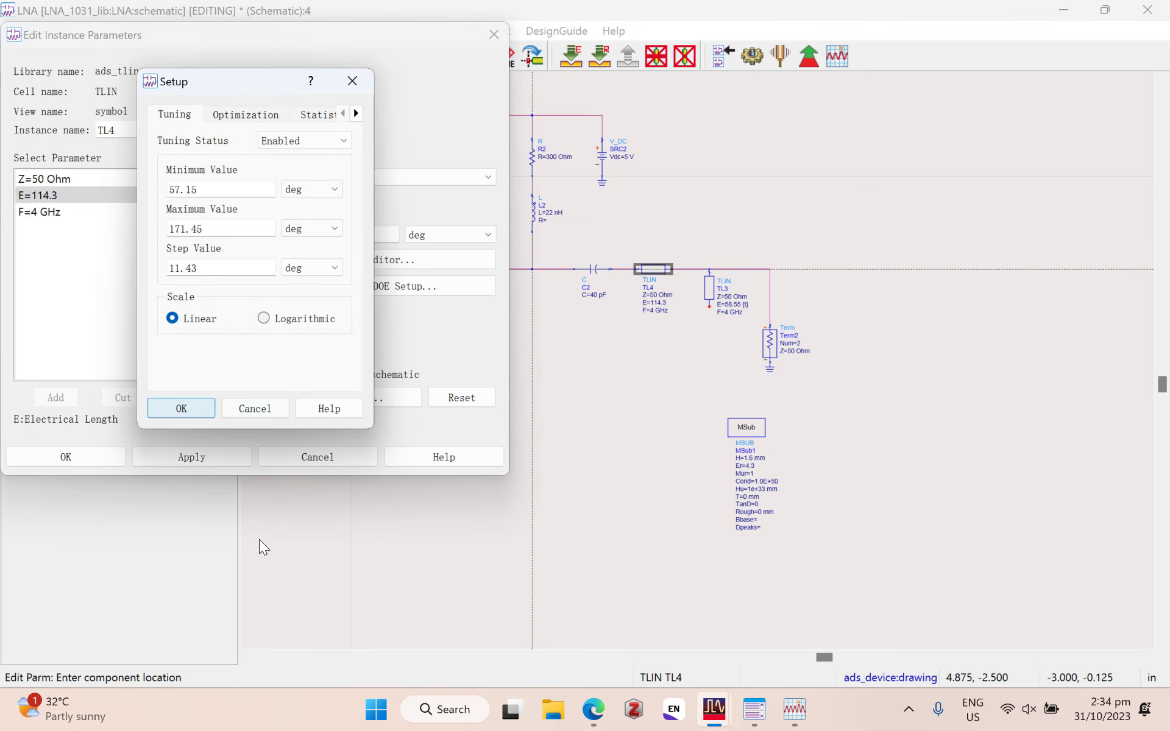
click(193, 406)
key(Return)
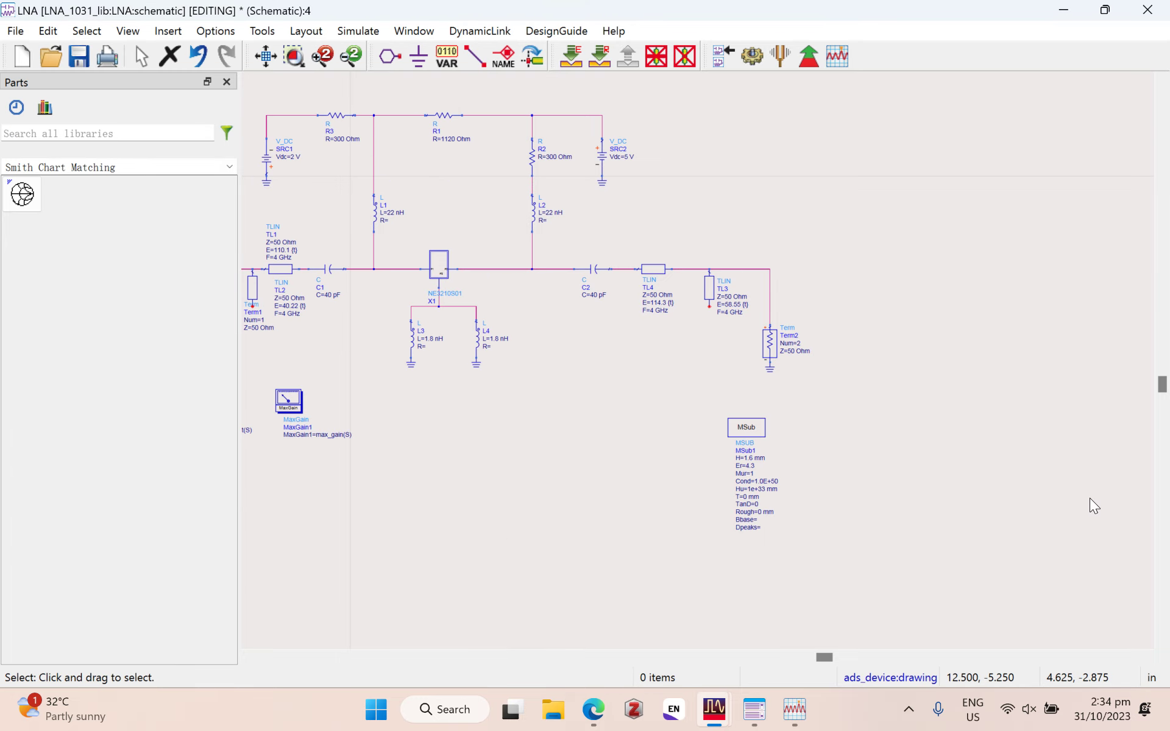
Step: Start parameter tuning and set the tuning step of both TL3.E and TL4.E to 0.1
click(780, 56)
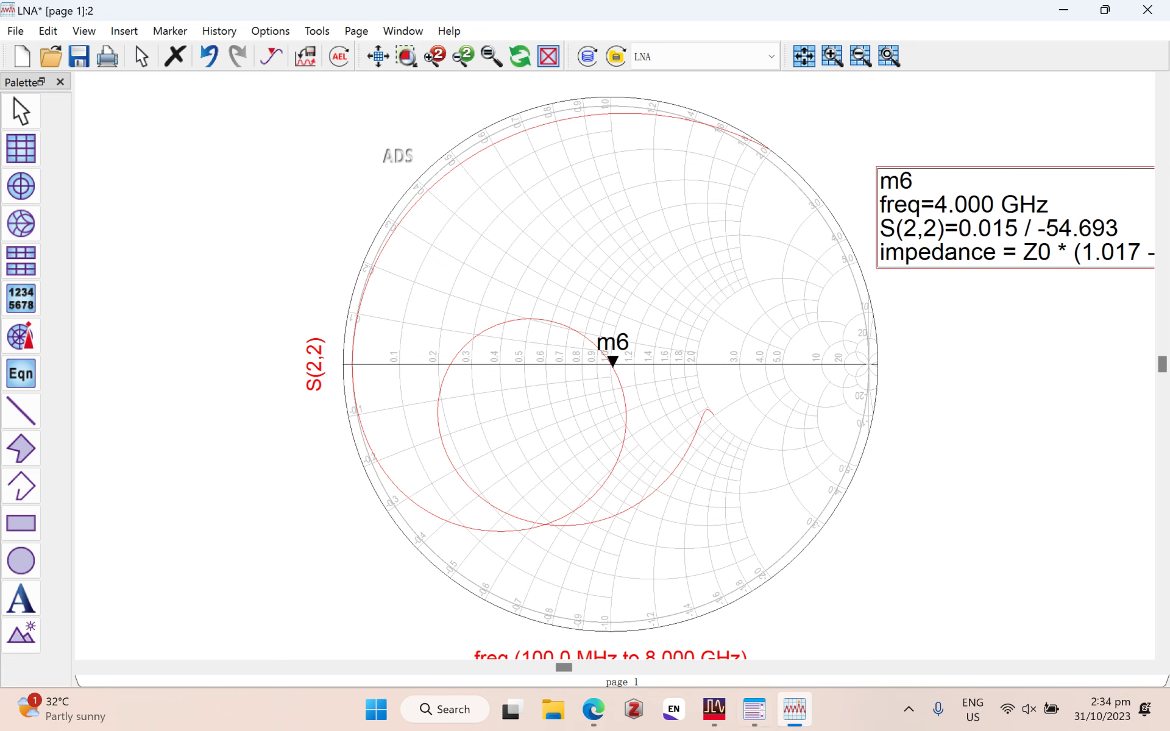
mouse_move(714, 709)
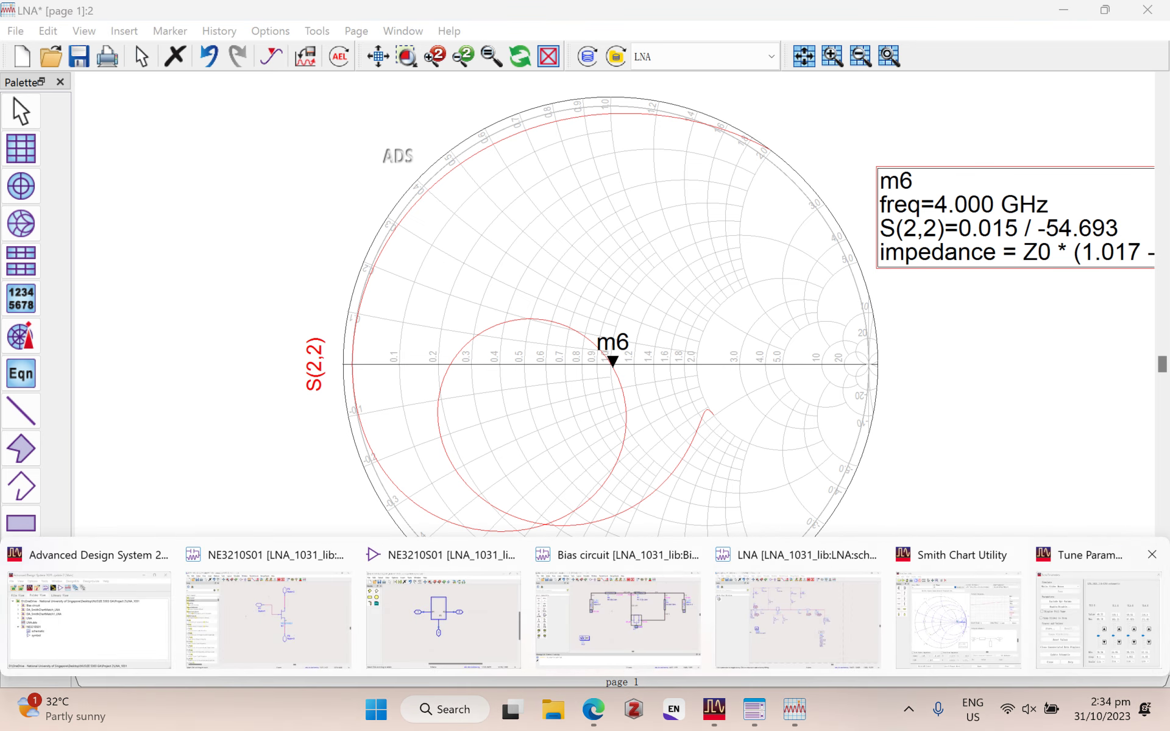
click(1132, 603)
drag(1052, 504, 1021, 504)
text(0.1)
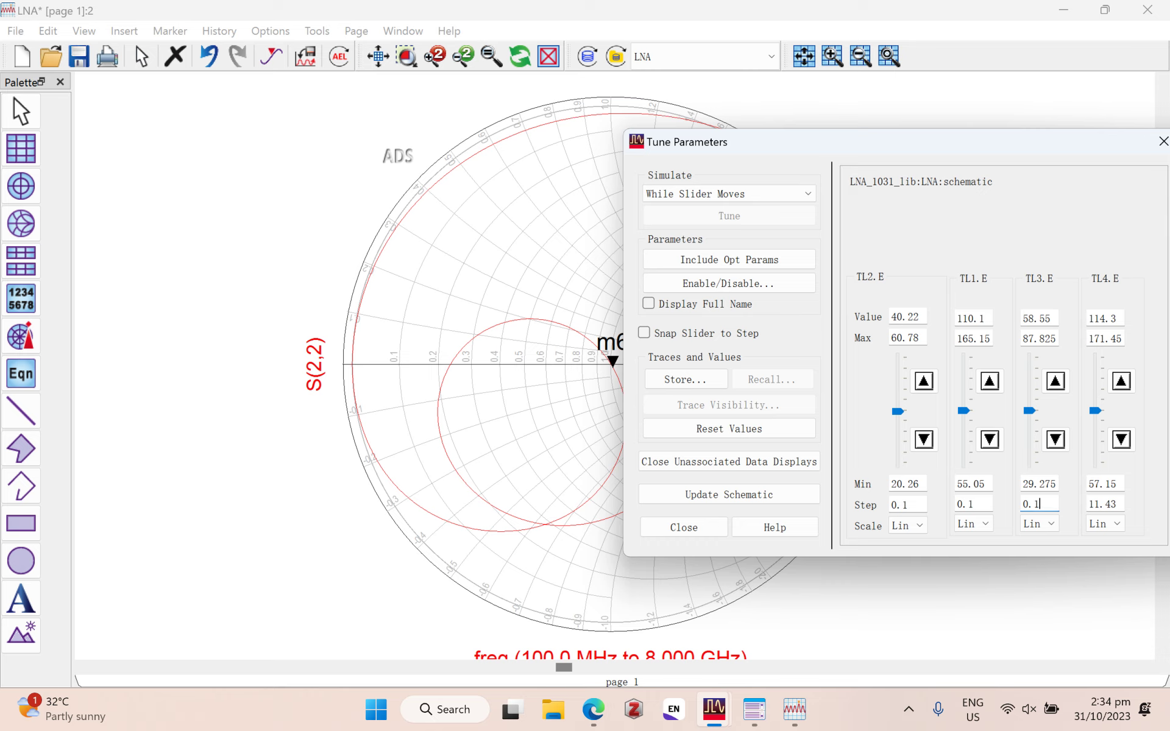
drag(1117, 504, 1087, 504)
text(0. 1)
drag(1033, 130, 1038, 139)
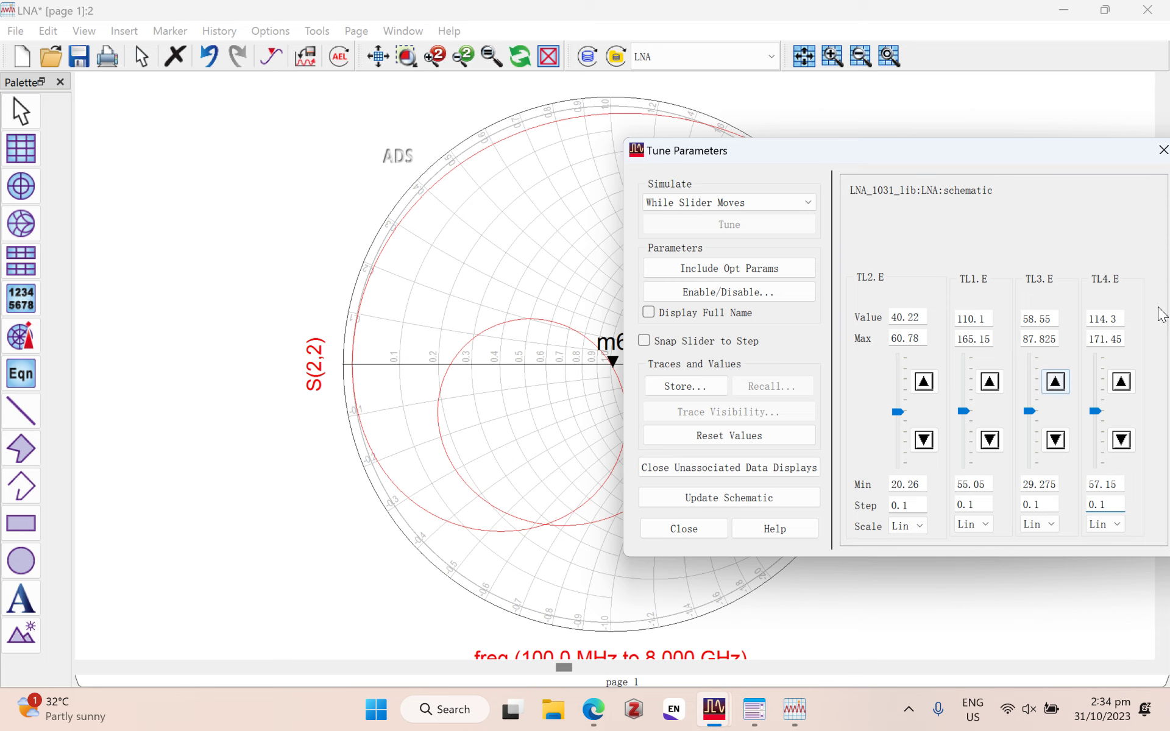
Step: Tune TL3.E to 58.45 and TL4.E to 114 while watching marker m6 on the S(2,2) Smith chart
scroll(400, 325, up, 4)
drag(554, 667, 581, 666)
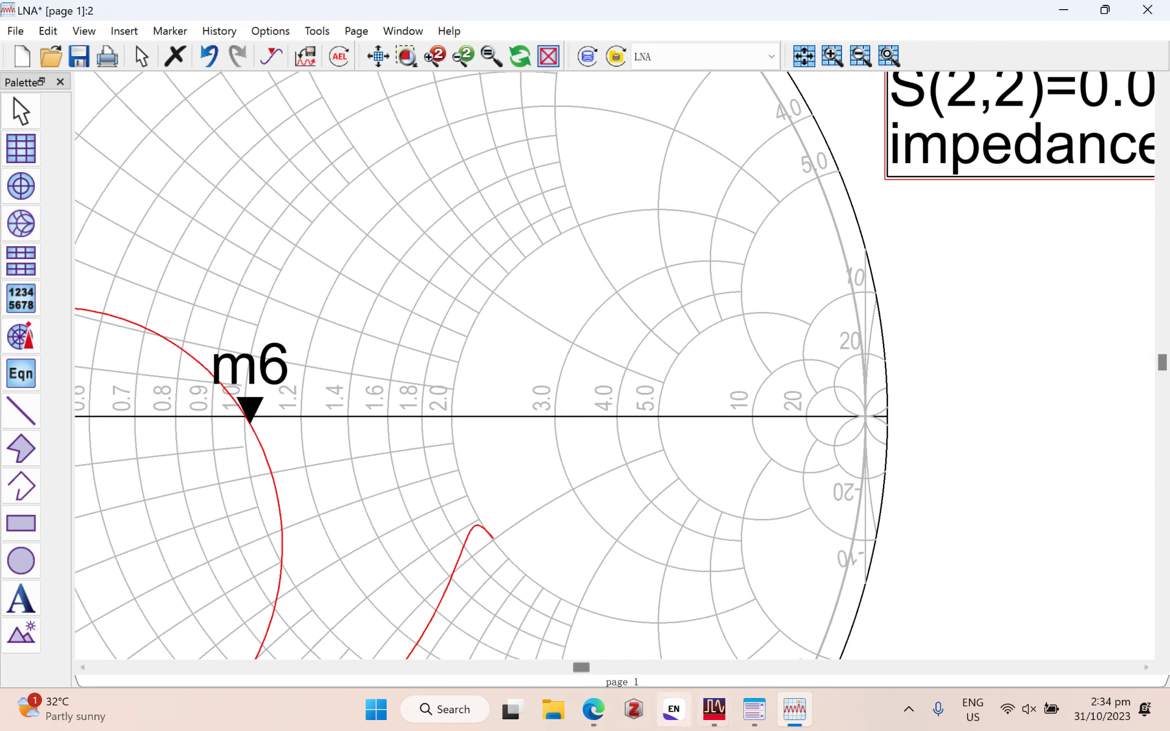
mouse_move(714, 708)
click(1085, 609)
click(1055, 382)
click(1055, 382)
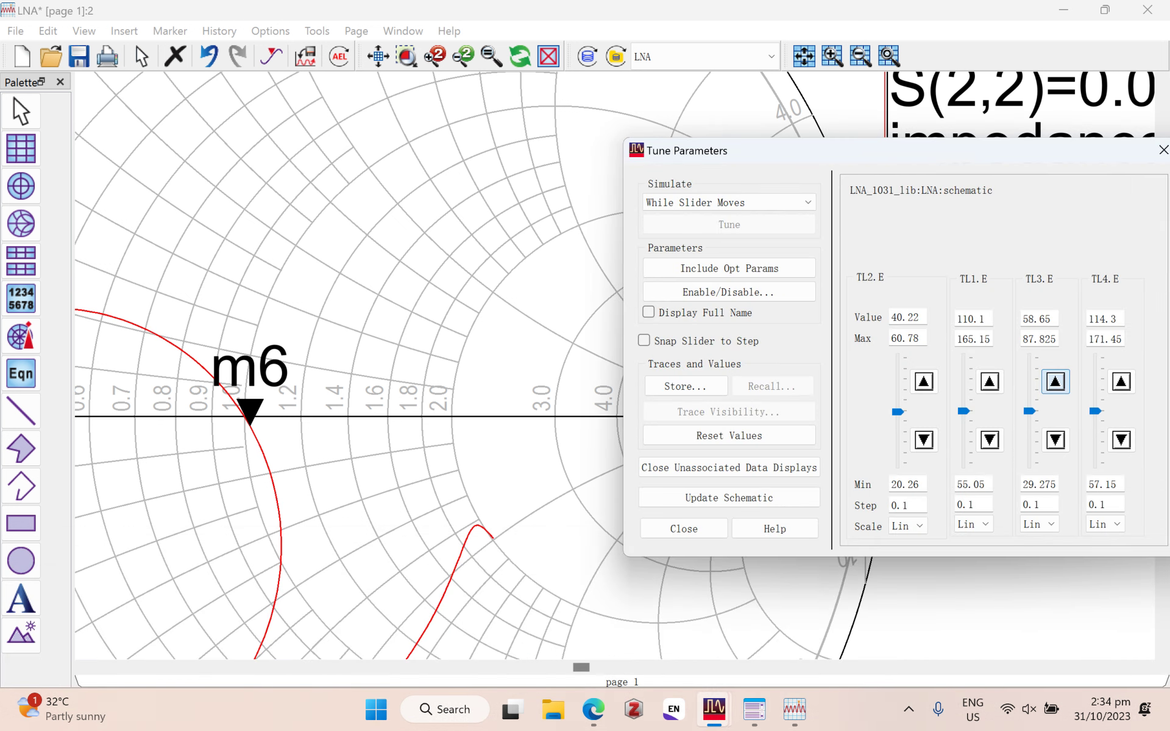
click(1055, 440)
click(1121, 382)
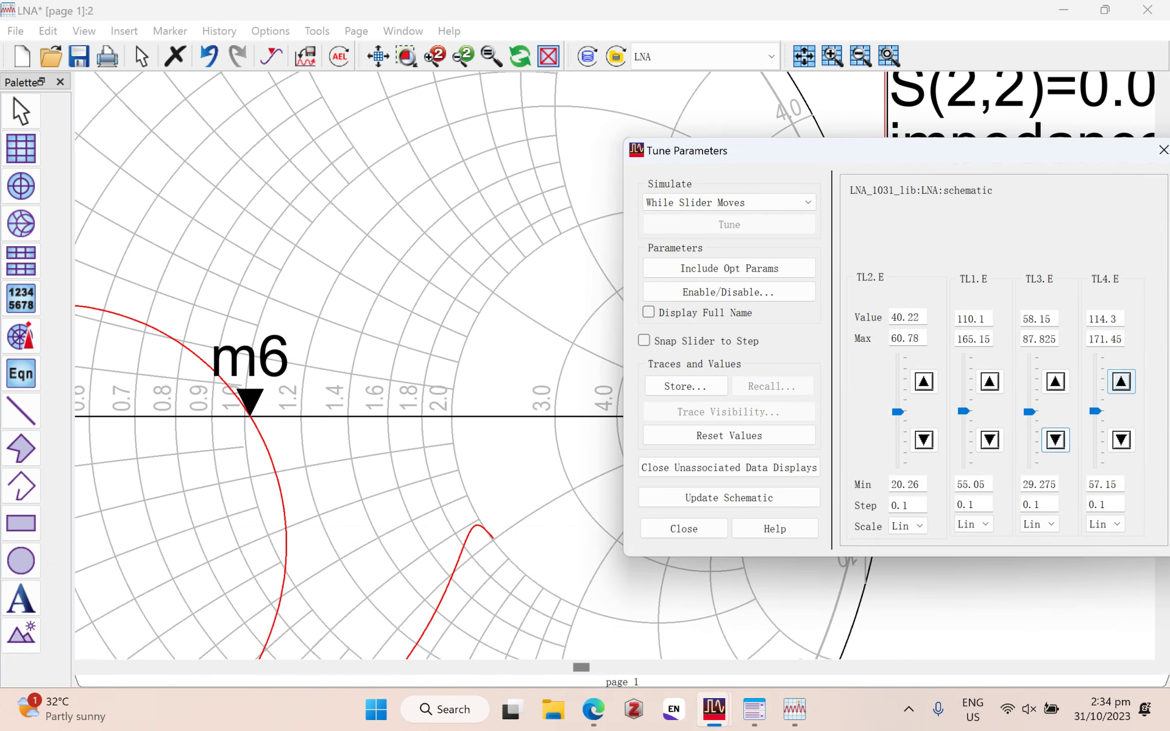
click(1121, 440)
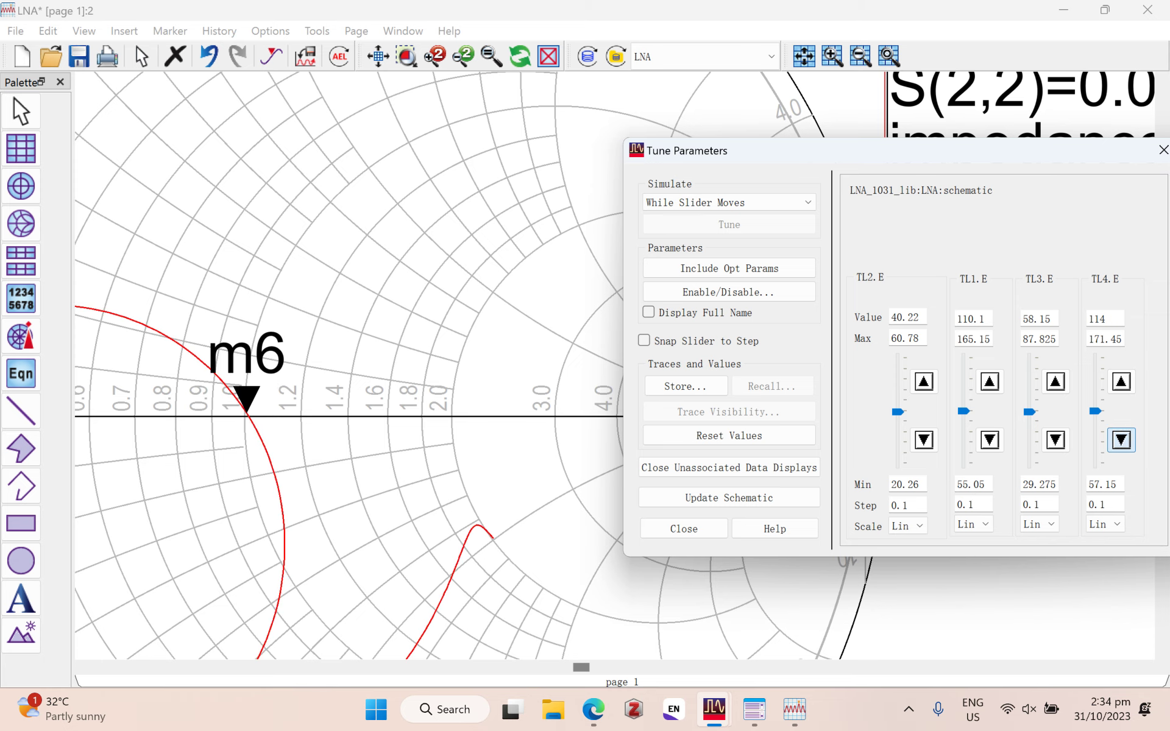
click(1055, 382)
click(1055, 382)
click(1055, 382)
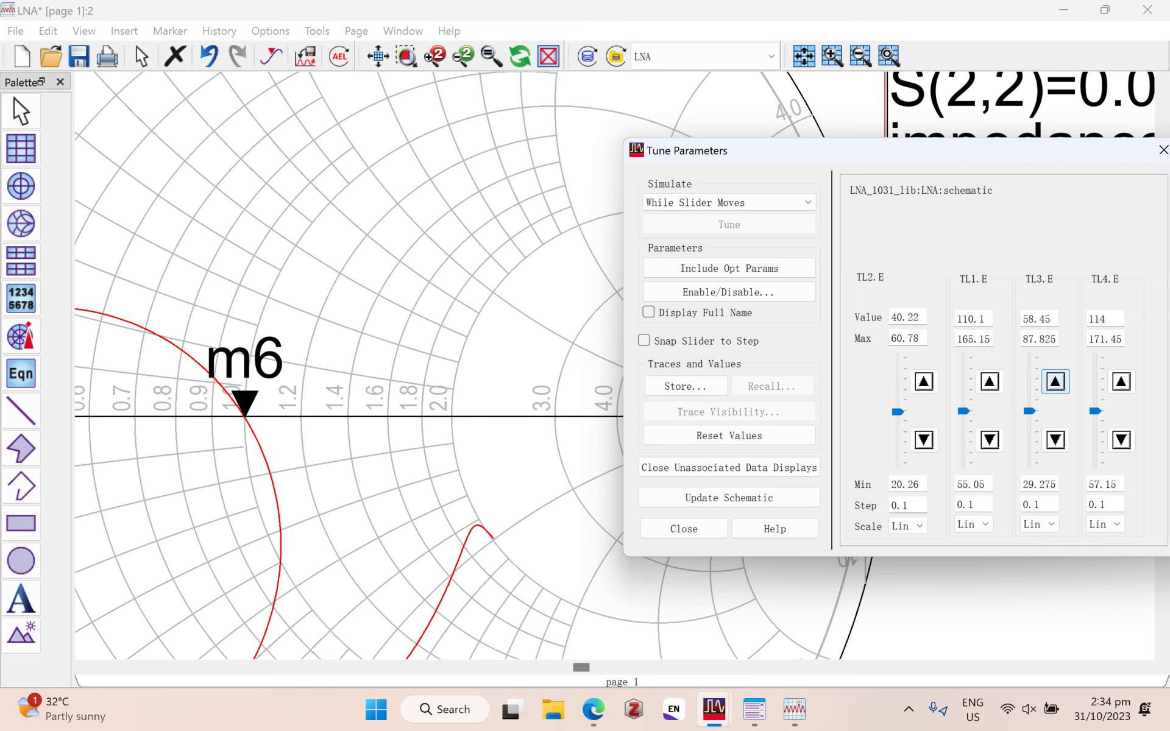
Step: Update the schematic with the tuned line lengths, exit tune mode and dismiss the simulation status window
scroll(157, 508, up, 2)
scroll(682, 508, down, 3)
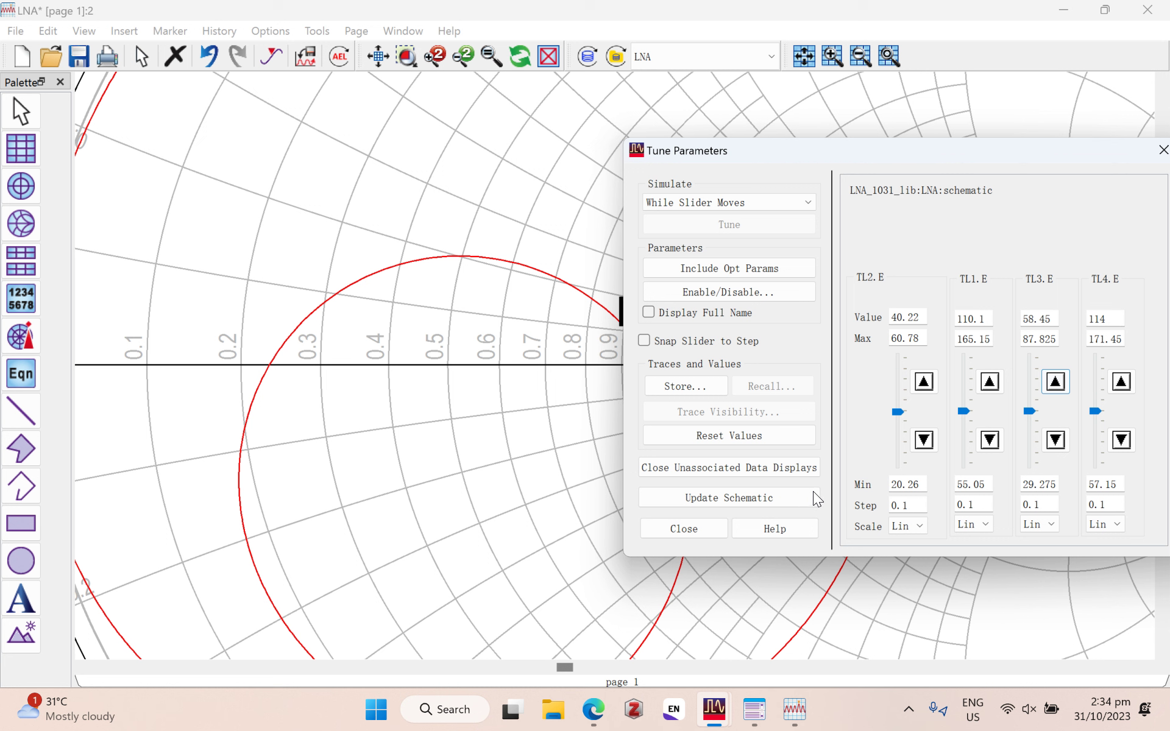
click(719, 496)
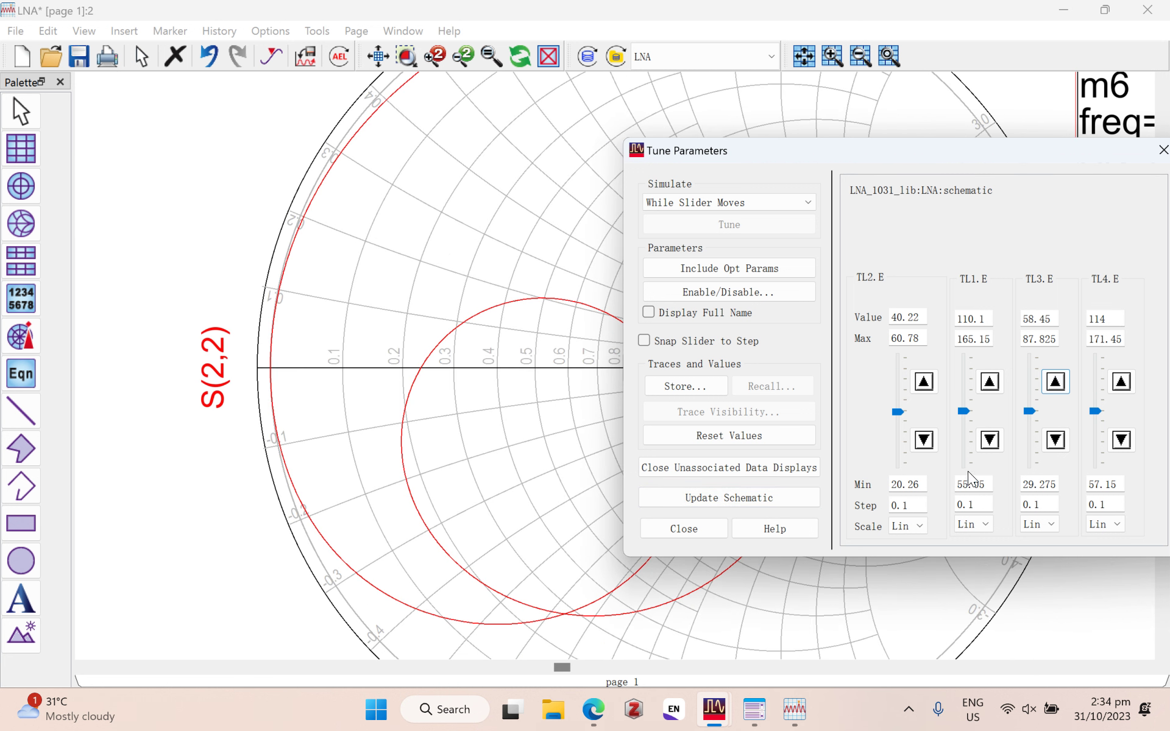
mouse_move(928, 154)
mouse_down()
mouse_move(585, 113)
mouse_move(597, 131)
mouse_up()
click(833, 124)
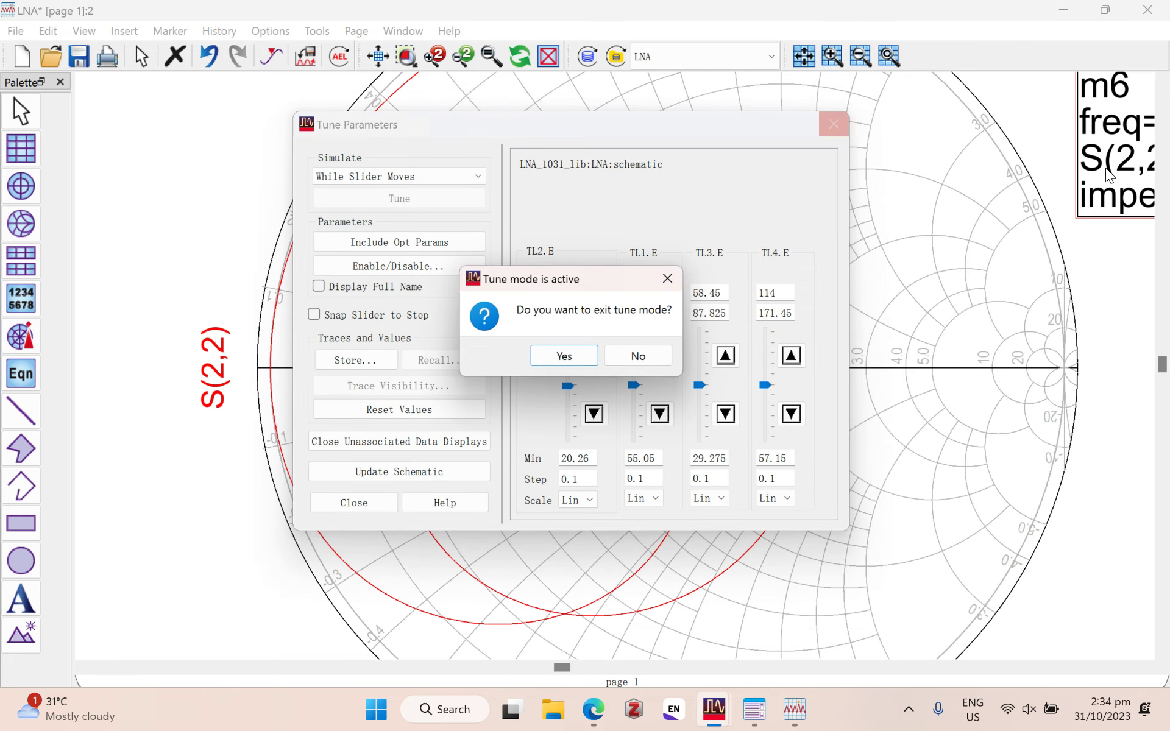
click(561, 355)
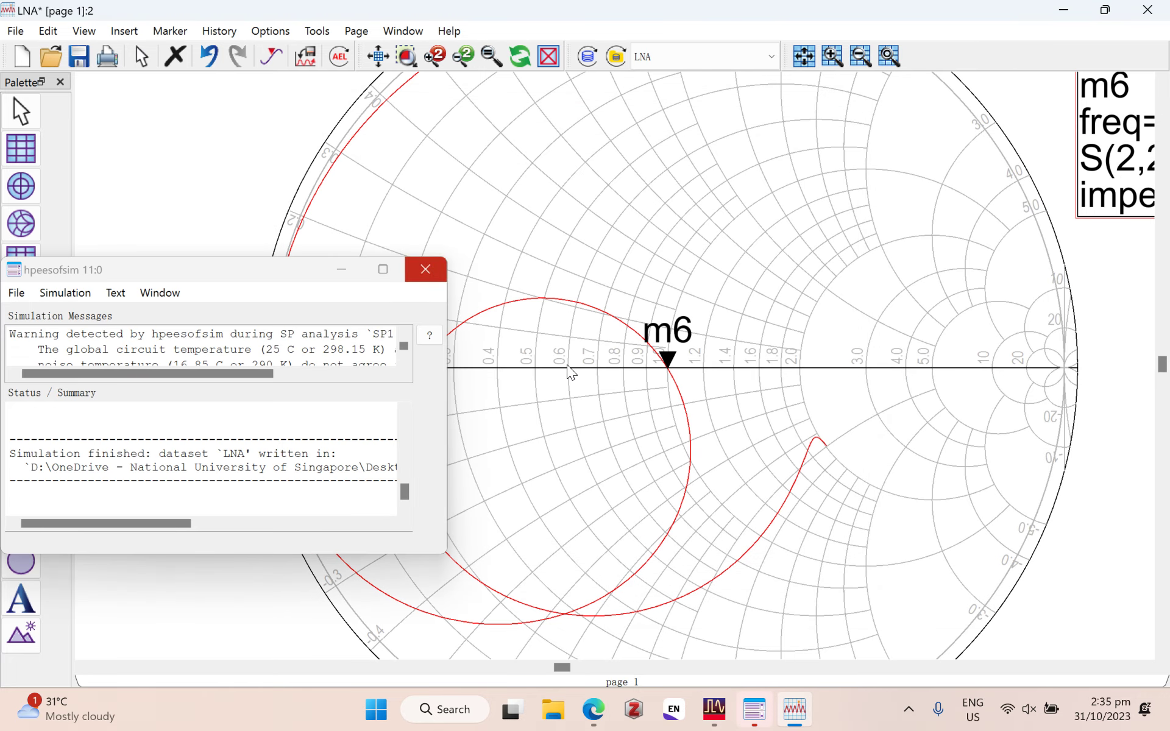
click(425, 269)
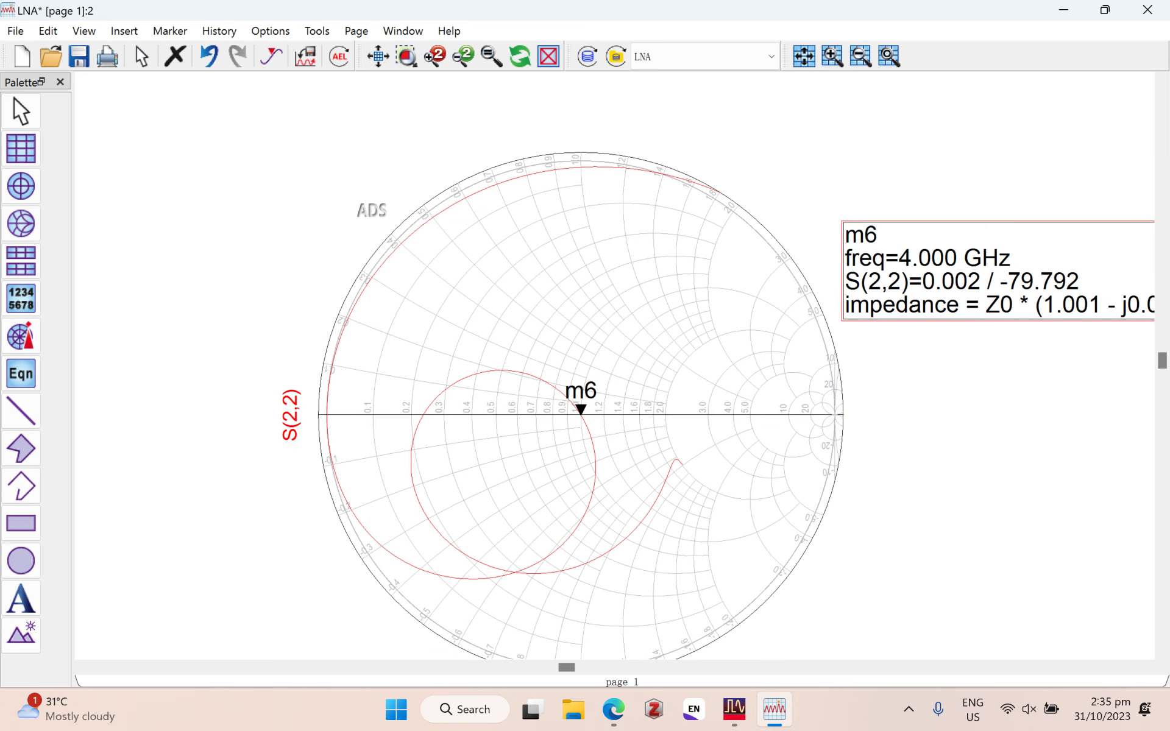
Step: Return to the LNA schematic and move the S-parameter, StabFact and MaxGain blocks down and away from Term1
click(1063, 9)
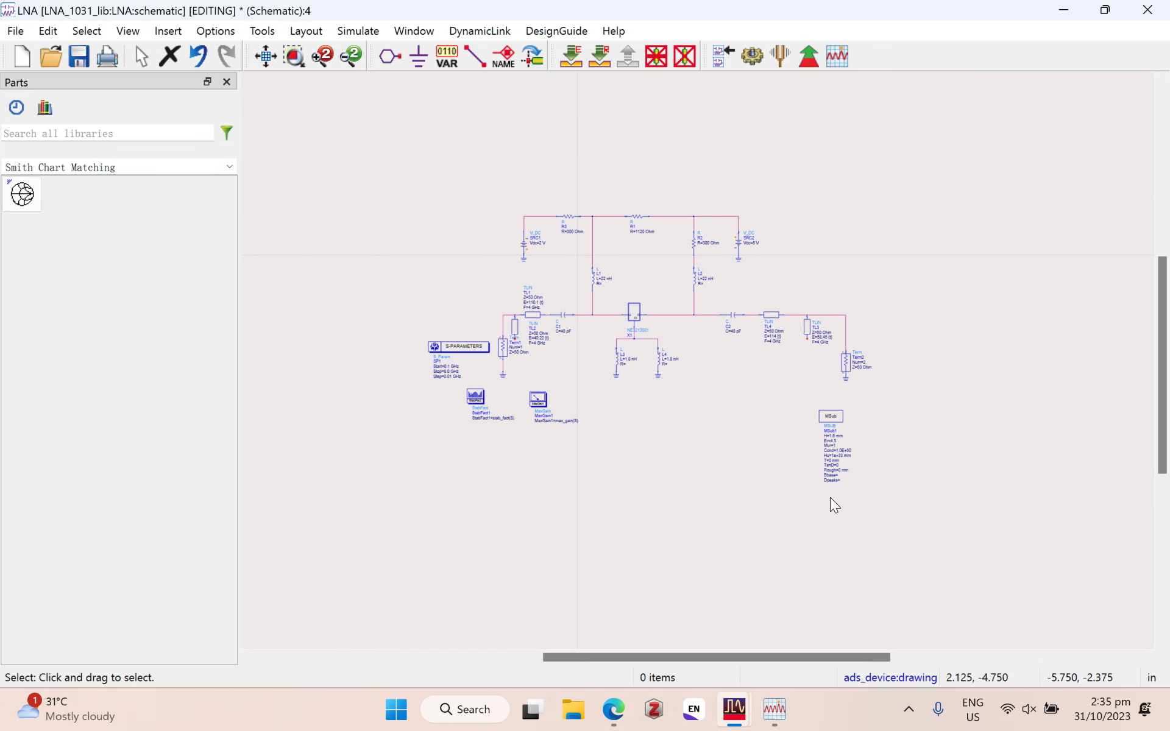
drag(584, 515, 836, 620)
drag(723, 531, 569, 586)
click(648, 503)
drag(598, 461, 507, 516)
click(748, 619)
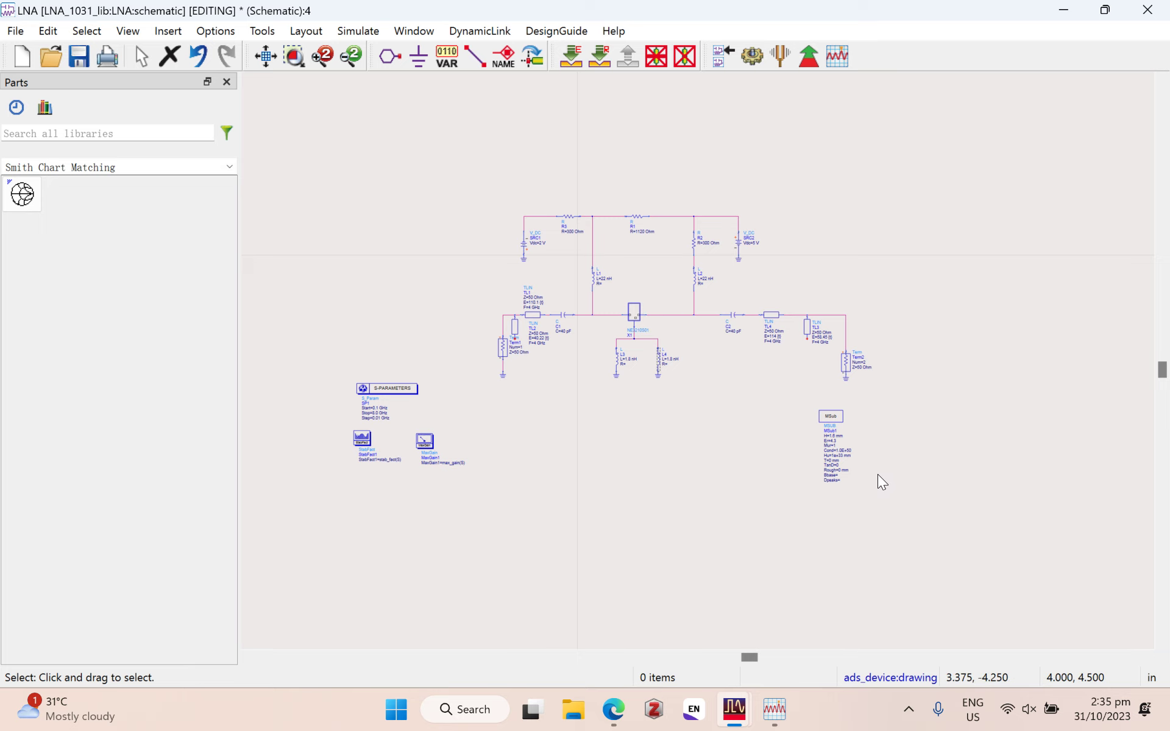
Step: Move Term1 with its ground outward from the TL2 stub so their labels no longer overlap
scroll(882, 482, up, 3)
drag(449, 382, 536, 569)
drag(514, 459, 427, 448)
click(587, 564)
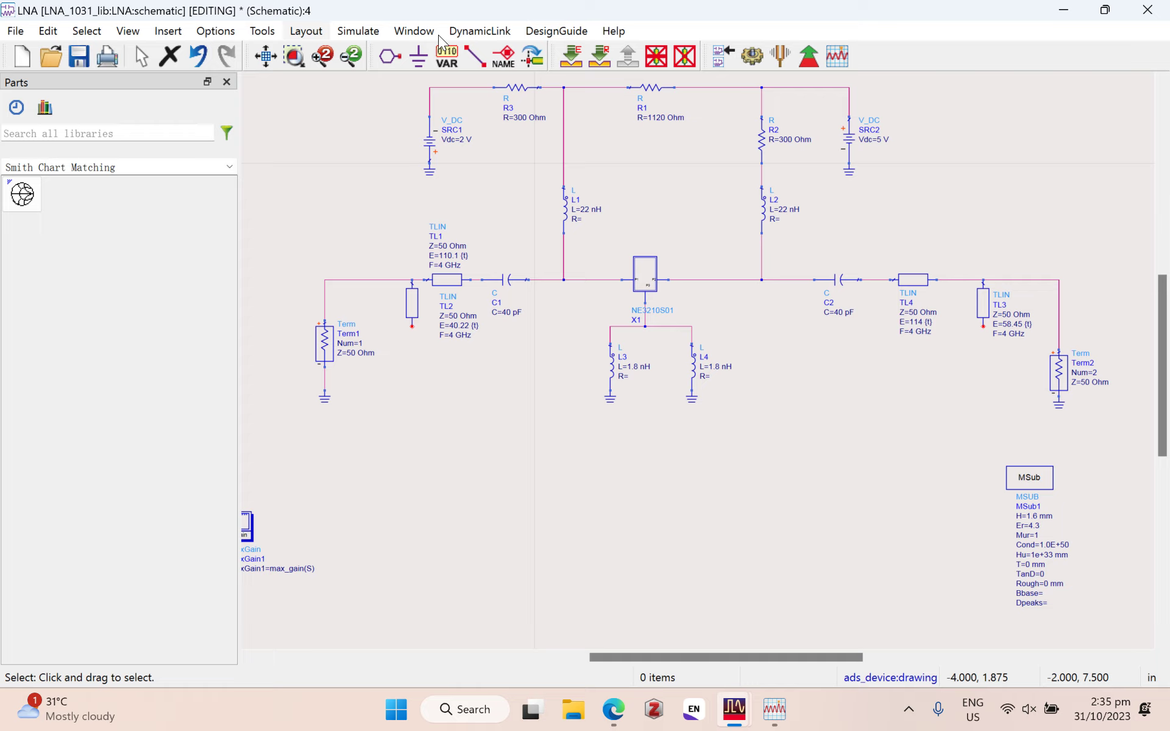
Step: Open LineCalc, set the substrate's Er to 4.3 and place its window so the schematic's MSub values are readable
click(262, 30)
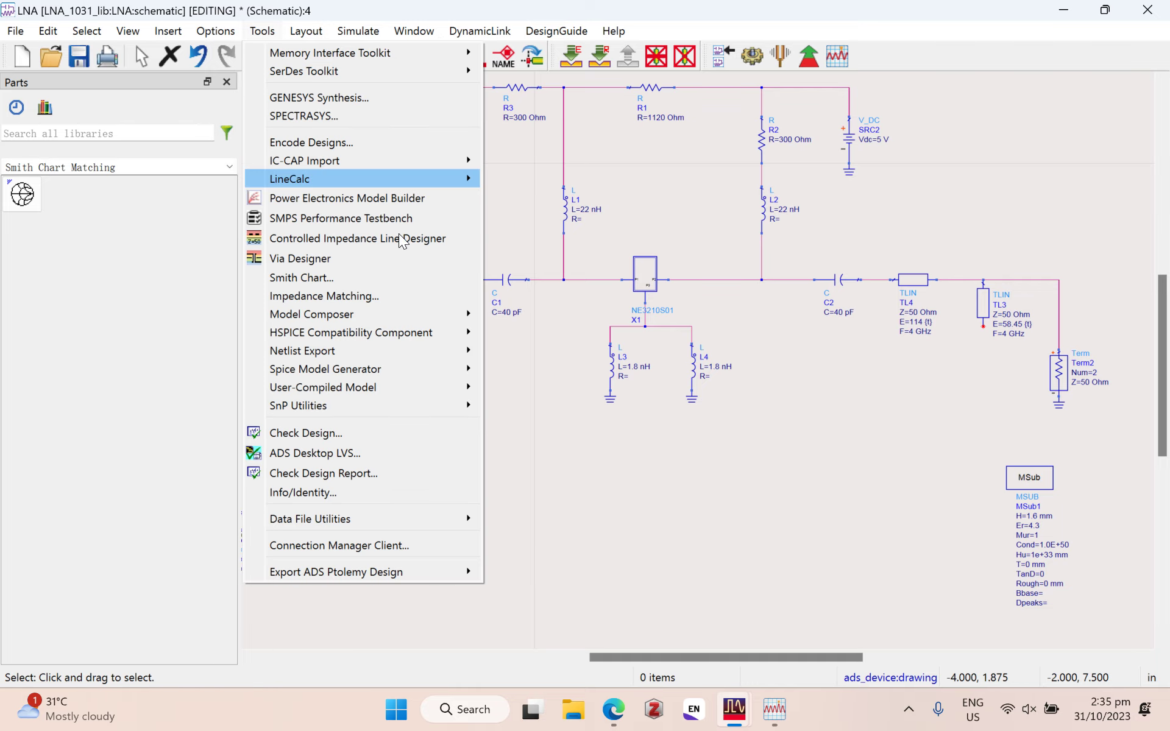
mouse_move(400, 178)
click(670, 180)
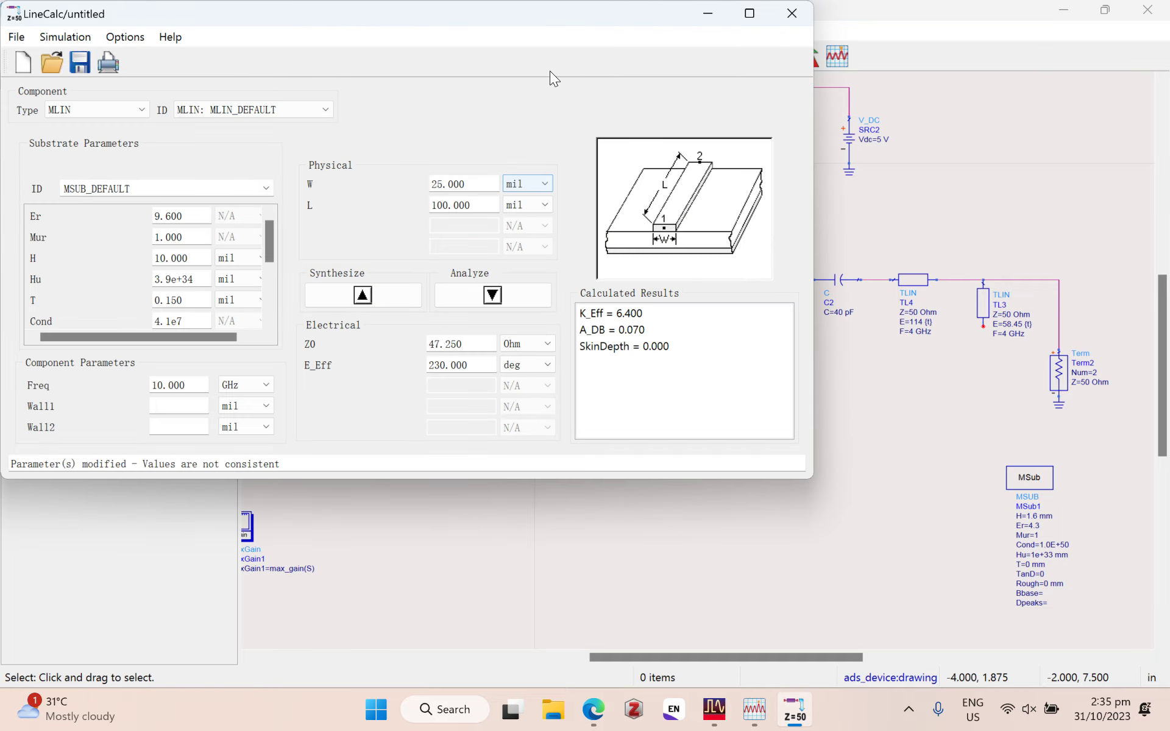
drag(413, 18, 731, 117)
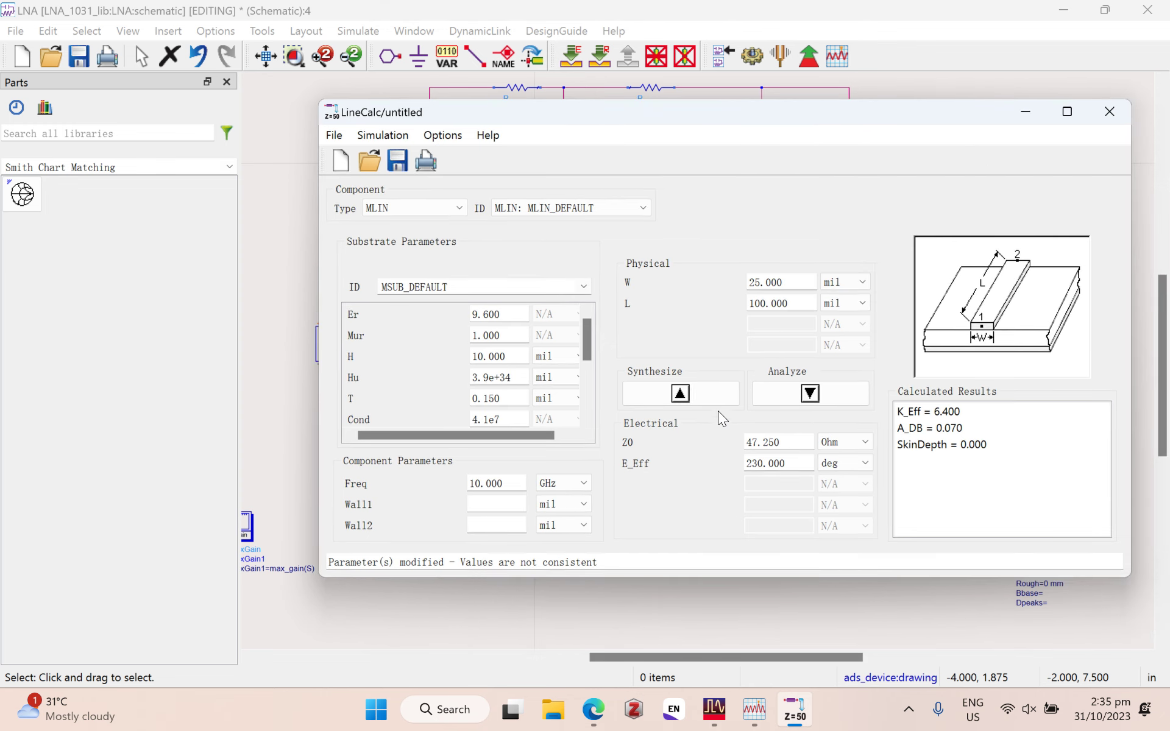
text(4.3)
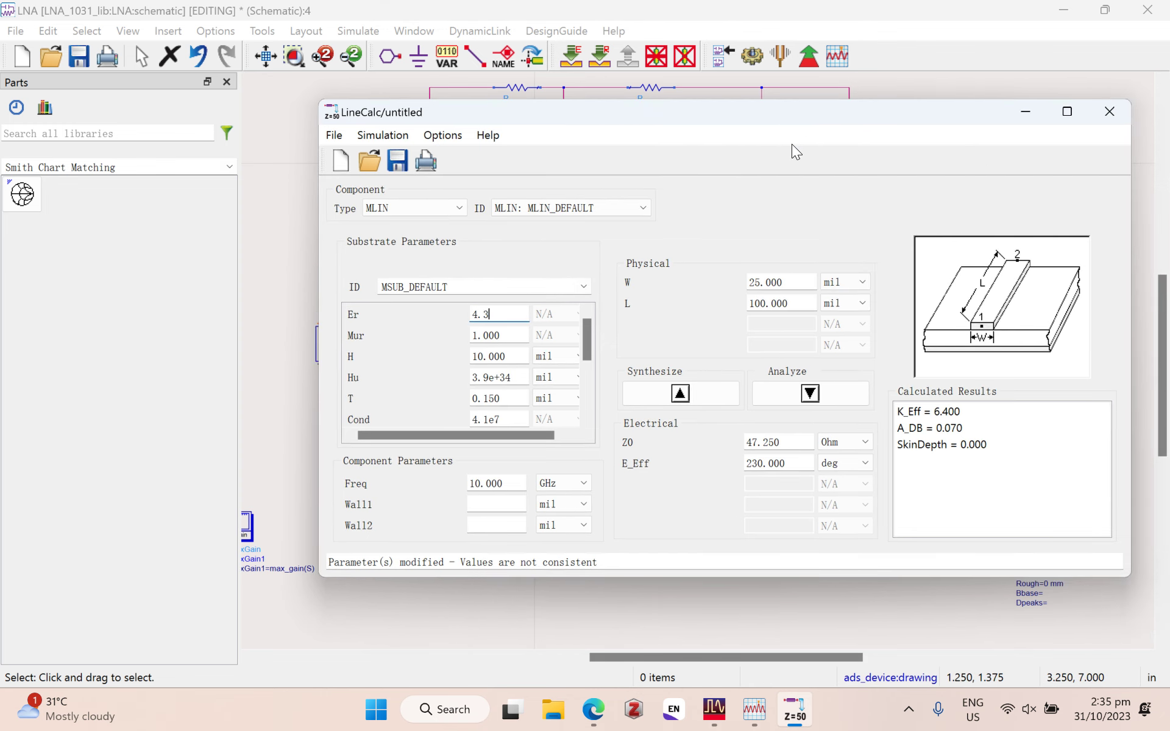
drag(716, 119, 488, 91)
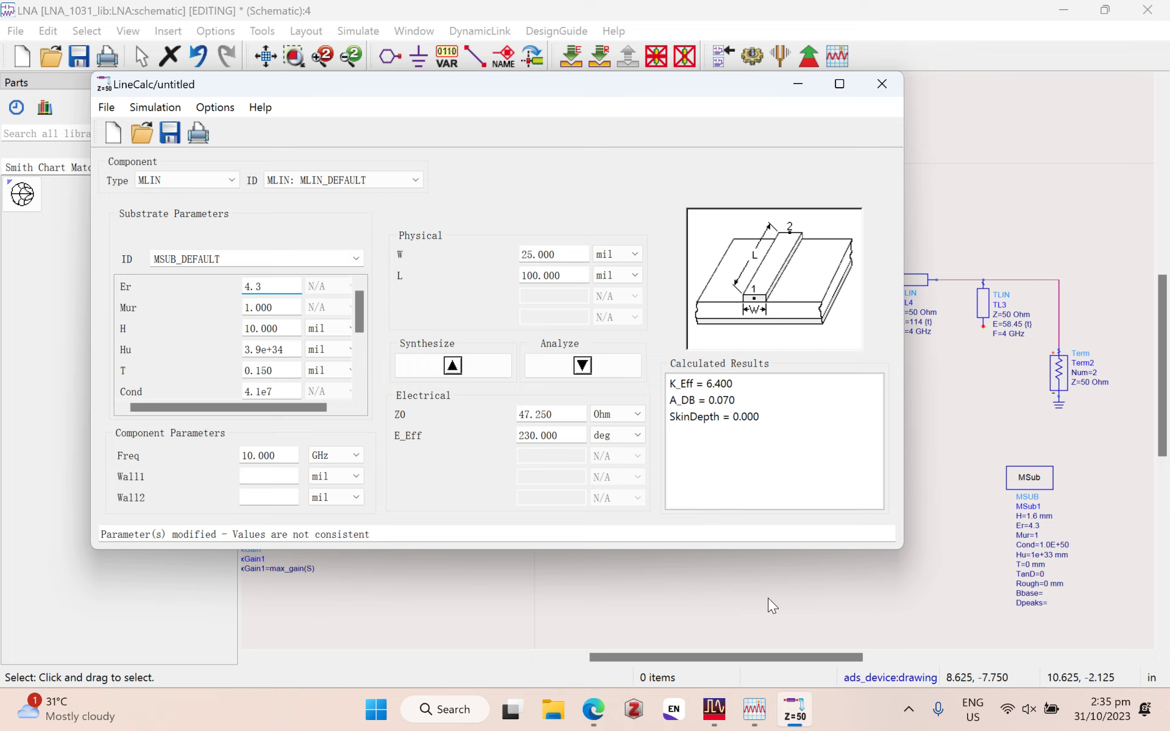
Step: Set the substrate height H to 1.6 mm in LineCalc
key(Tab)
key(Tab)
key(Tab)
key(shift+Tab)
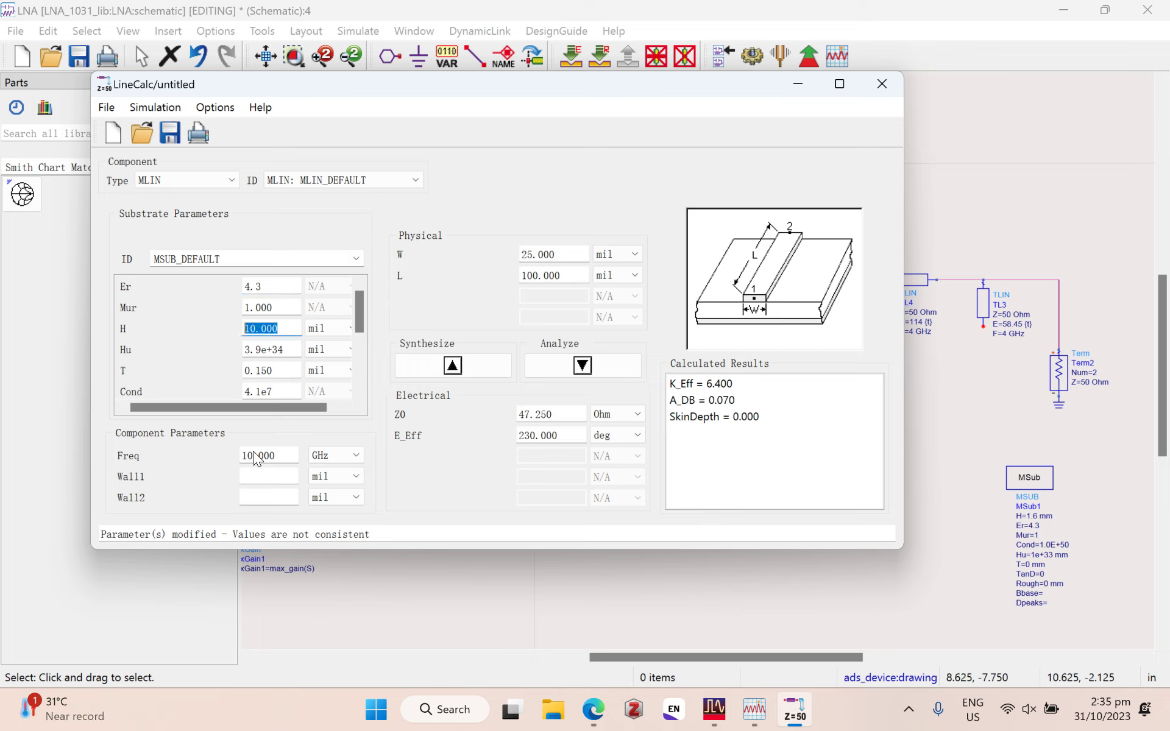
text(1.6)
click(337, 329)
click(331, 365)
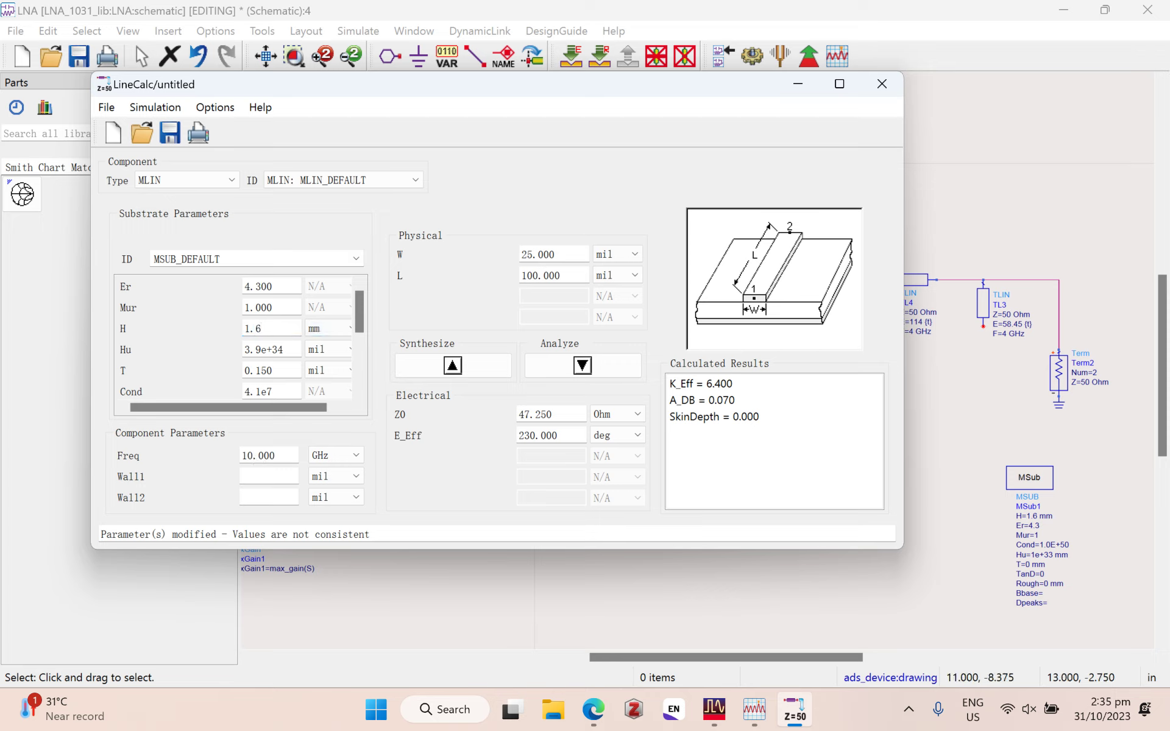
Step: Set the LineCalc substrate's Hu to 1e+33 and its conductor thickness T to 0 mm
key(Tab)
text(1e+)
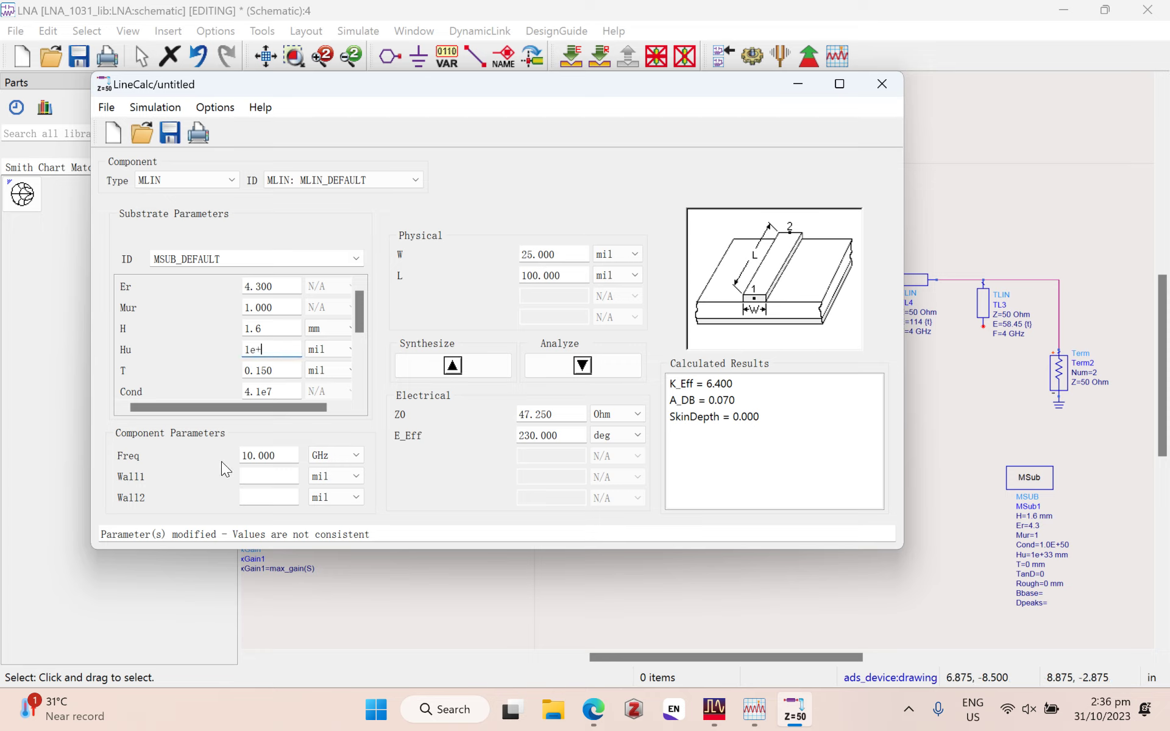
text(33)
key(Tab)
key(ctrl+a)
text(0)
key(Tab)
key(alt+Down)
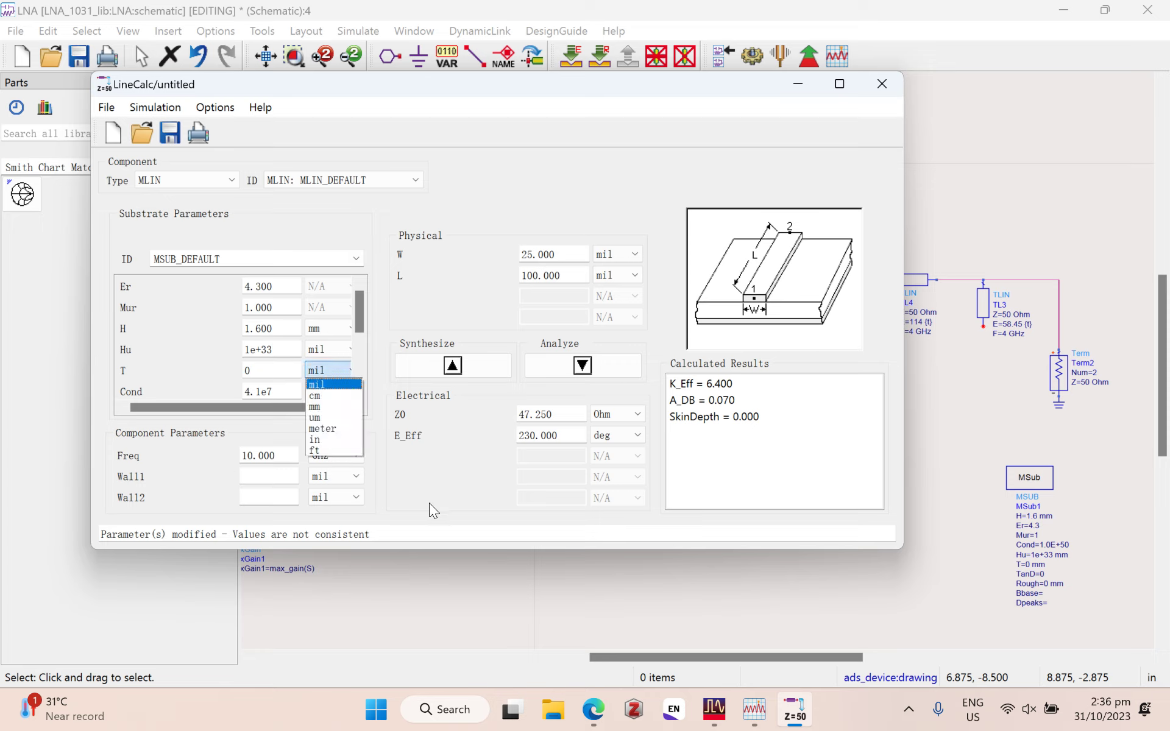
key(Down)
key(Down)
key(Return)
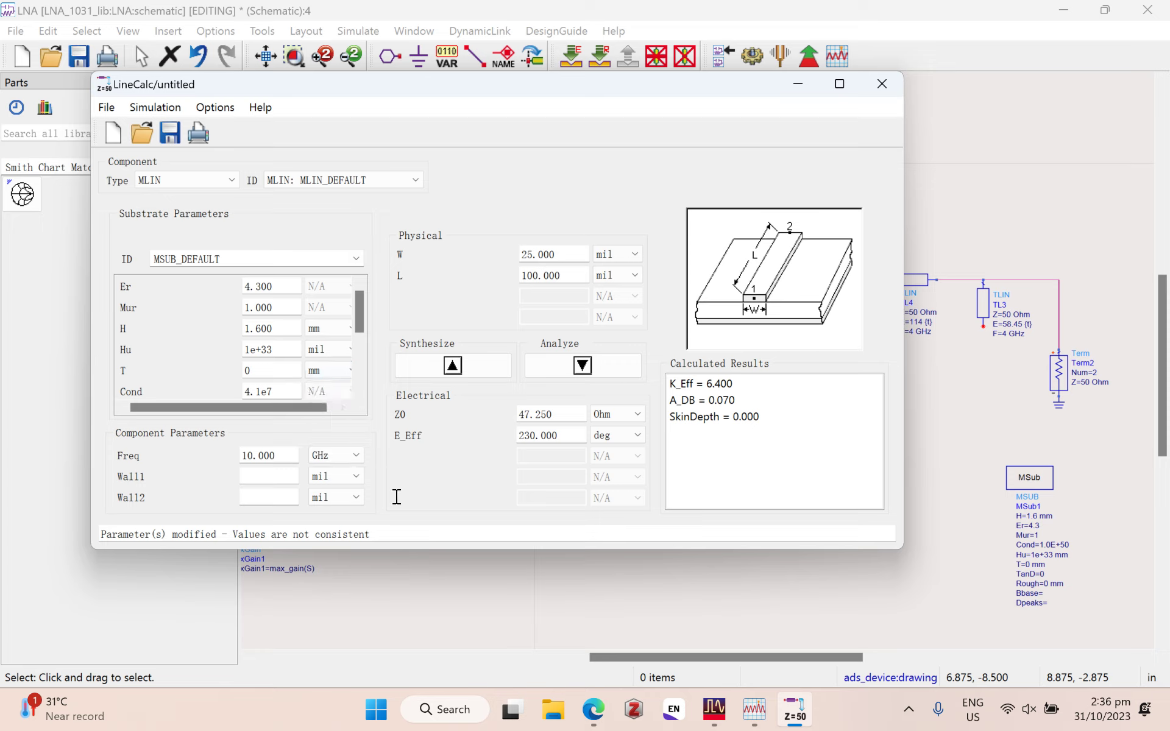
Step: Set the substrate's conductivity to 1e+50 and the component frequency to 4 GHz
key(ctrl+a)
text(1e+50)
drag(358, 314, 360, 338)
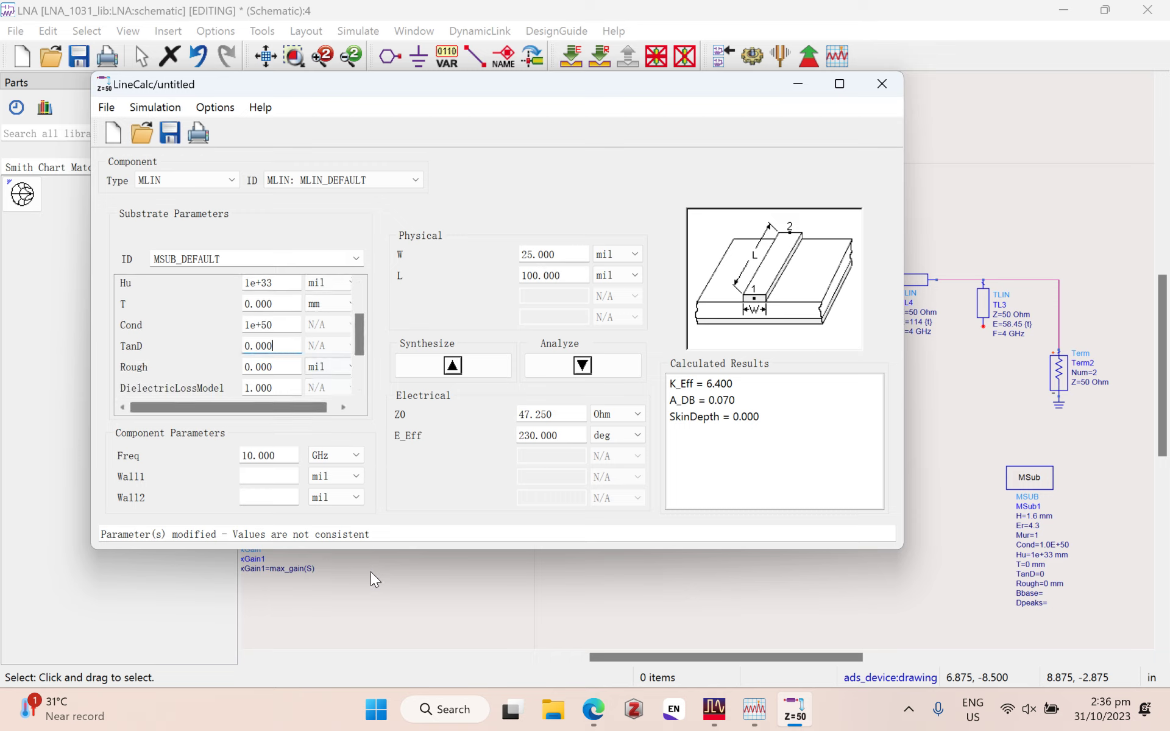
drag(279, 456, 211, 453)
text(4)
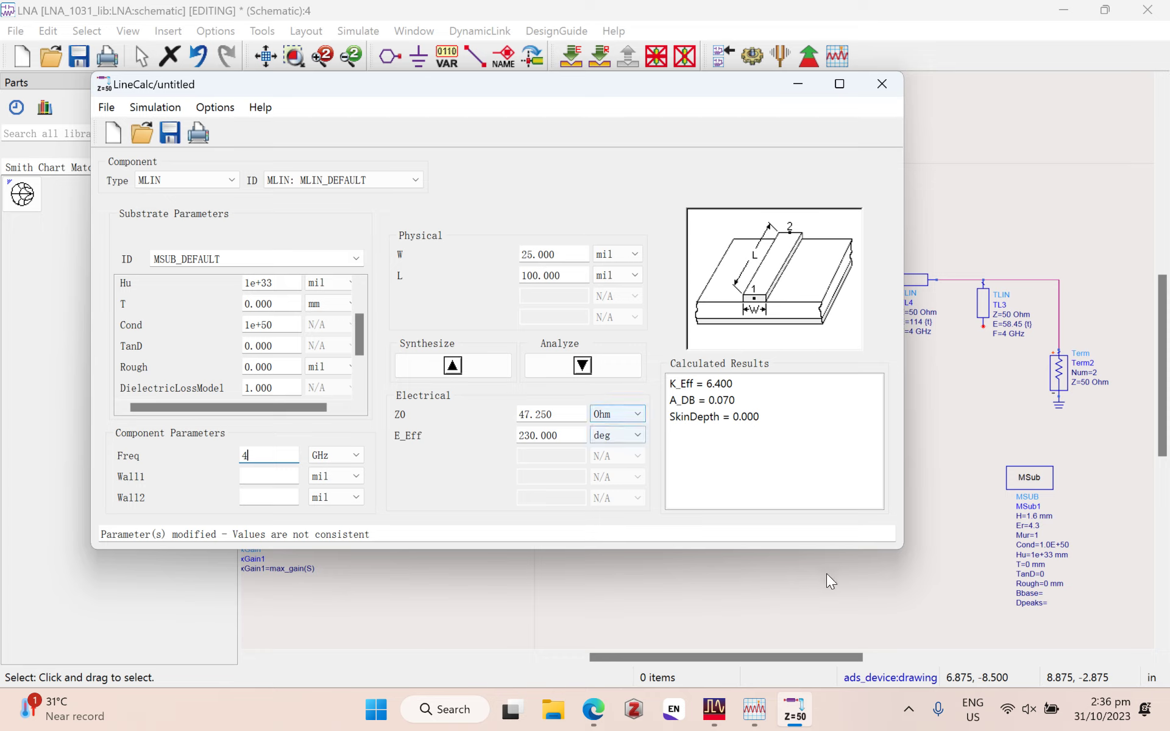
Step: Switch the units of the physical dimensions W and L to mm
click(617, 253)
key(Down)
key(Down)
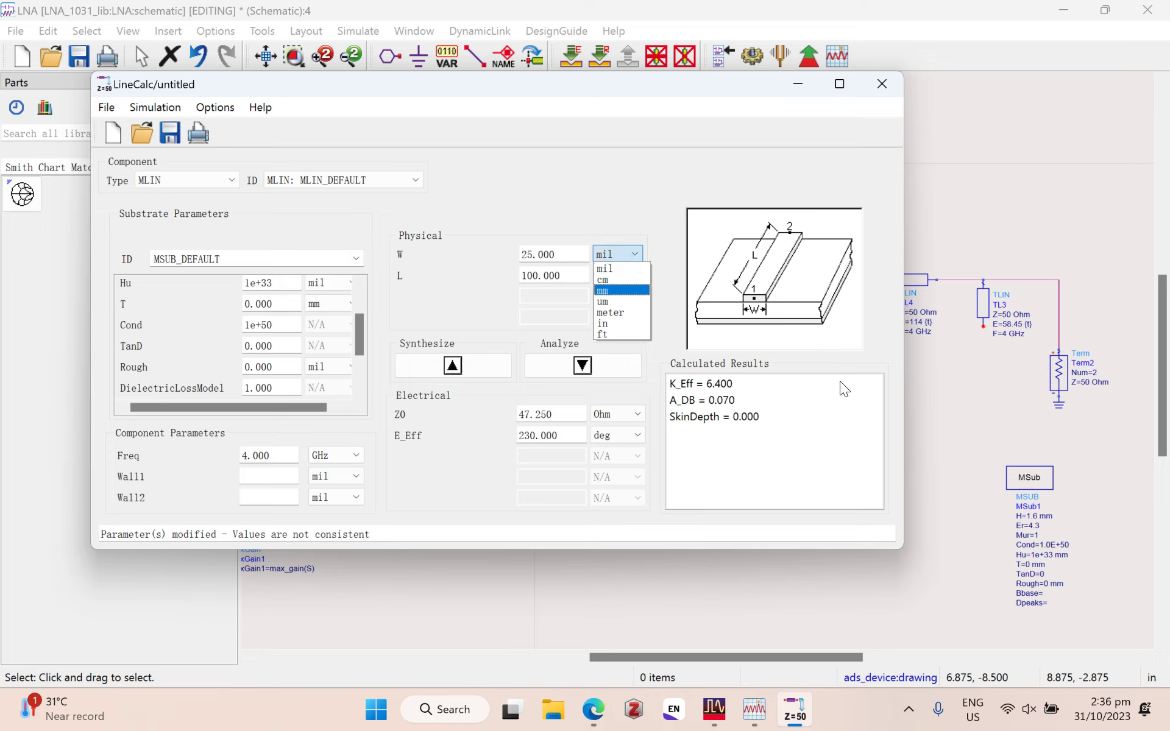
key(Return)
key(Tab)
key(alt+Down)
key(Down)
key(Down)
key(Return)
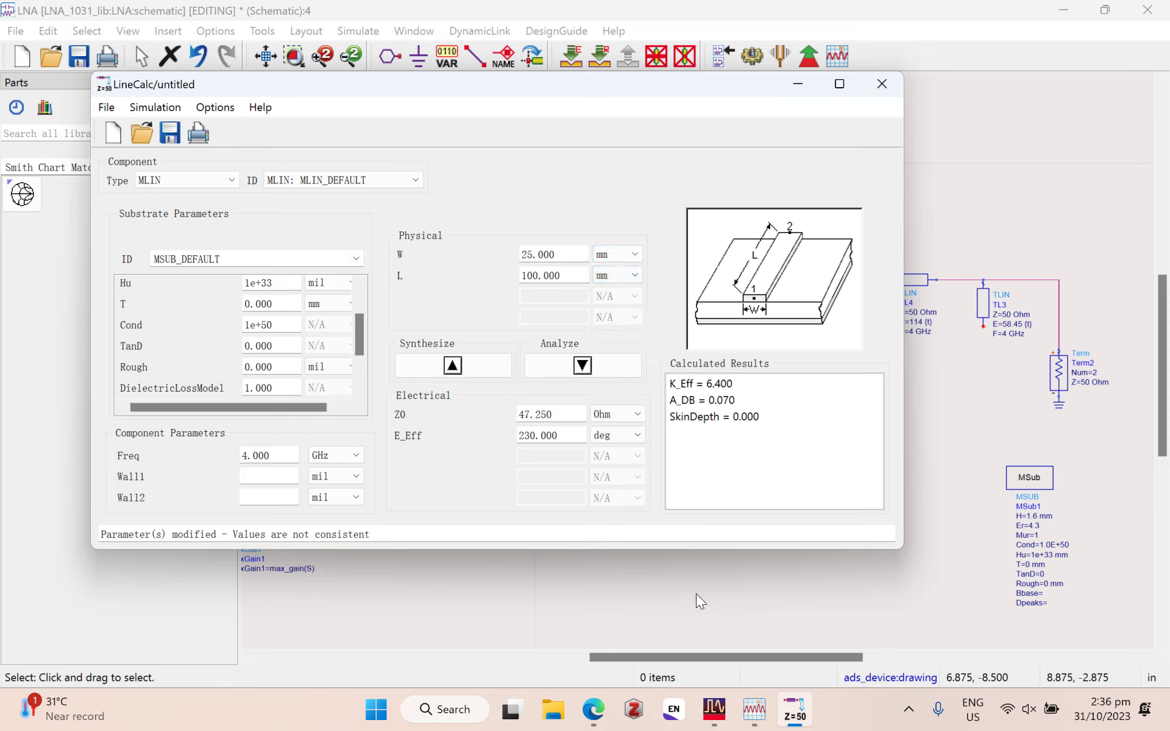
Step: Set Z0 to 50 Ohm and E_Eff to 110.1 deg, reading TL1's electrical length from the schematic
key(Tab)
text(5)
drag(662, 78, 1065, 90)
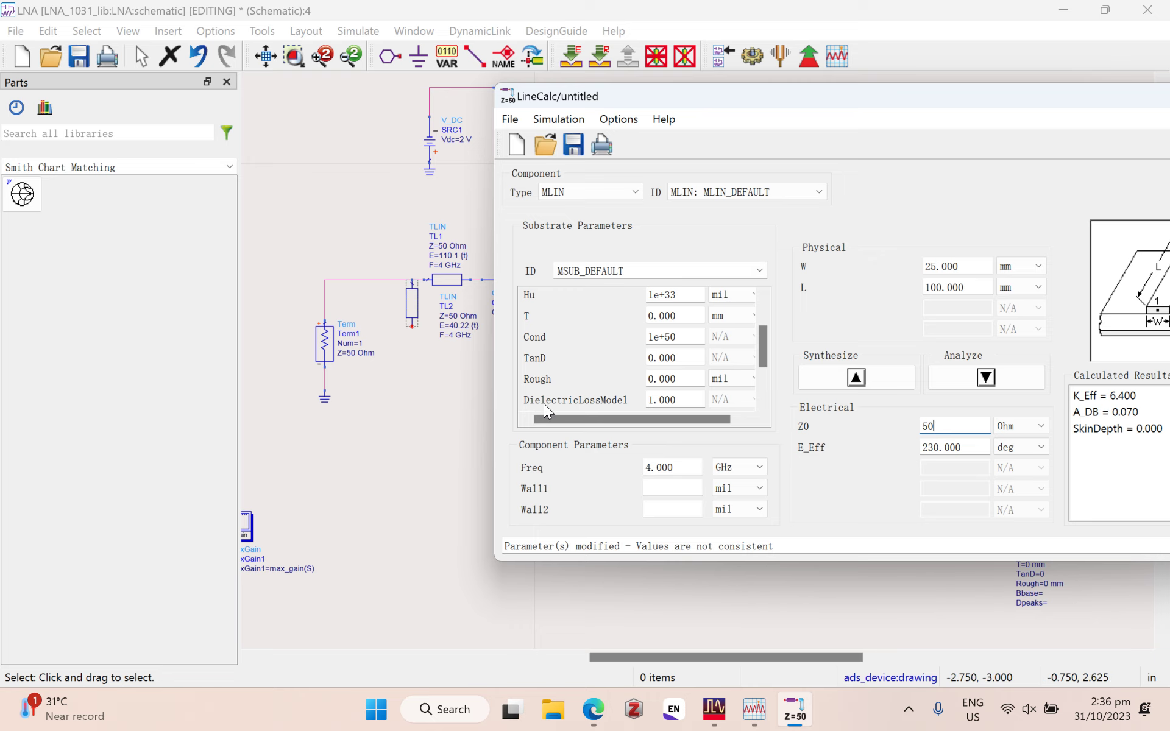
click(464, 280)
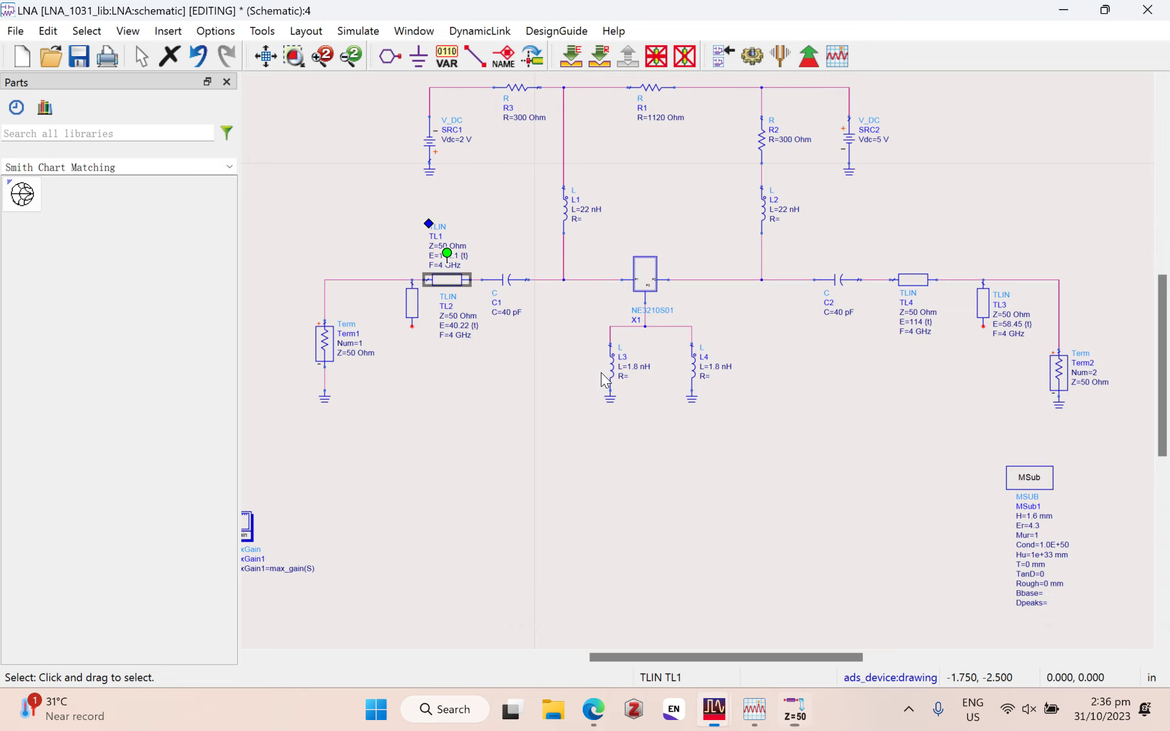
click(476, 257)
click(448, 256)
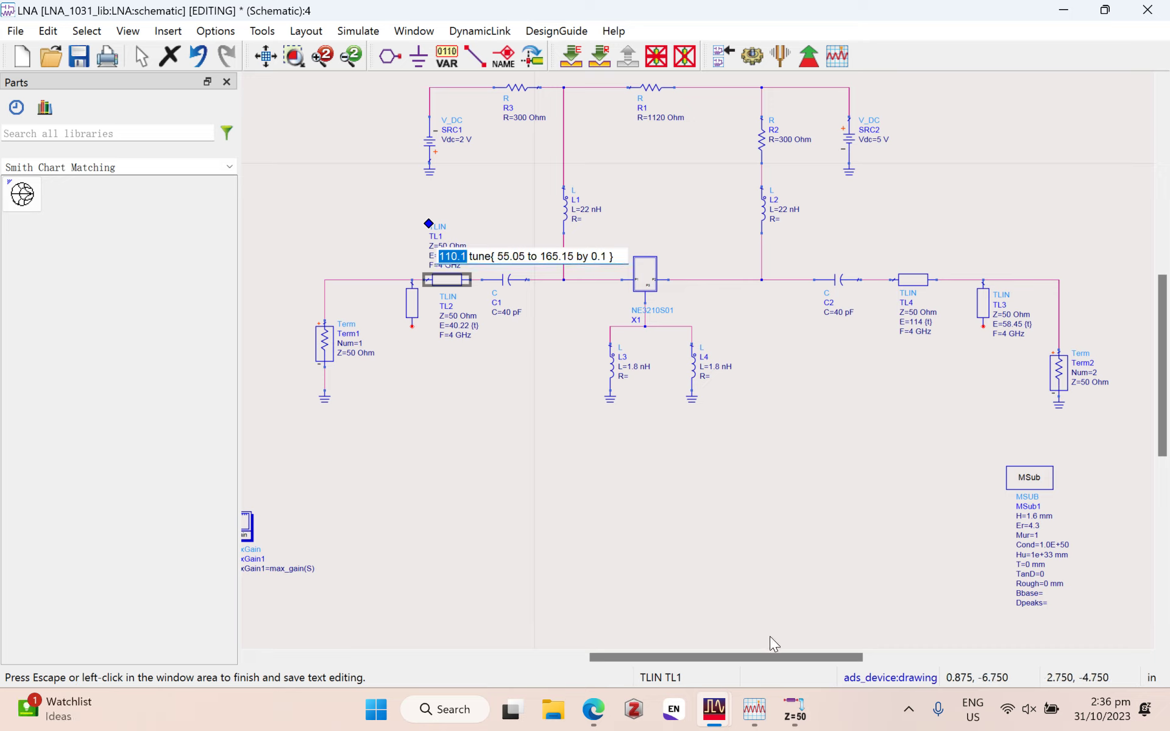
mouse_move(754, 708)
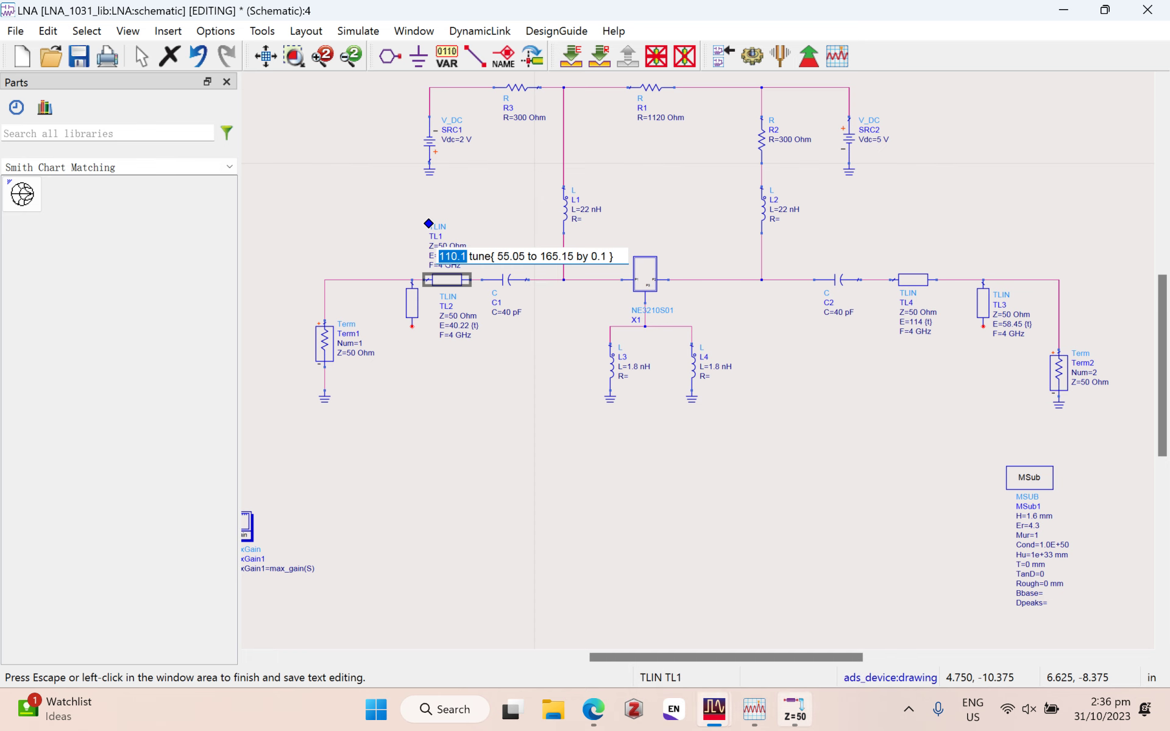
click(794, 709)
drag(974, 447, 922, 447)
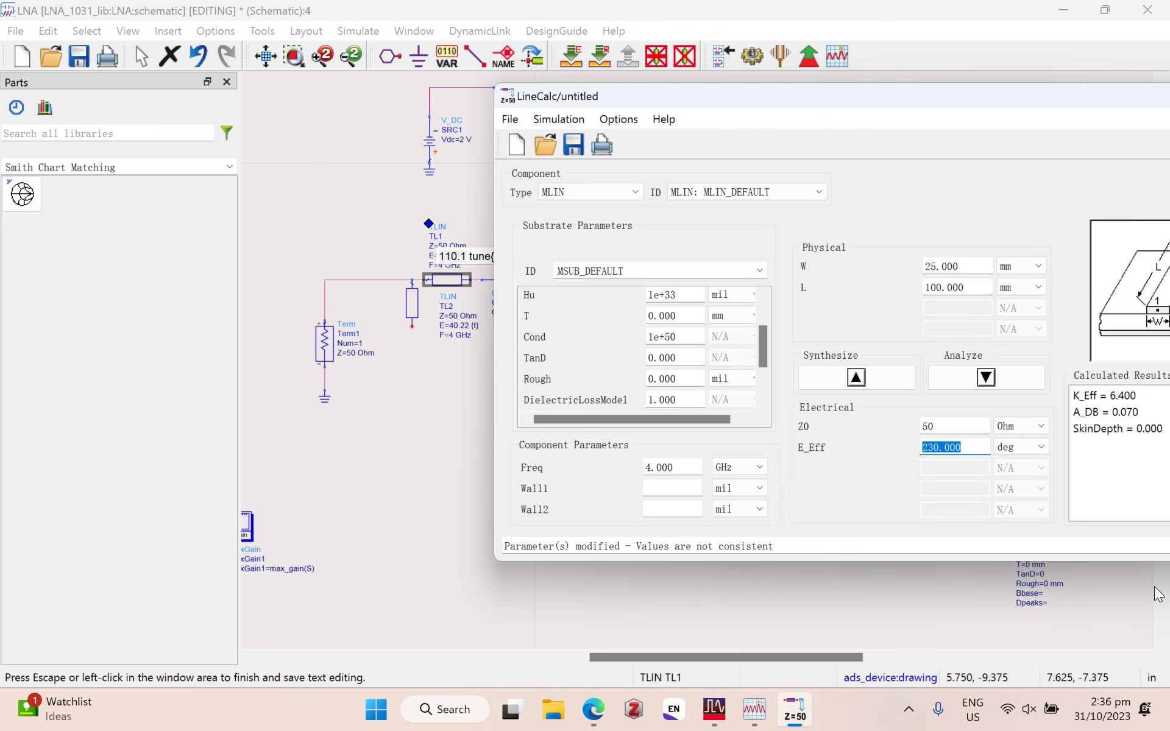
text(110.1)
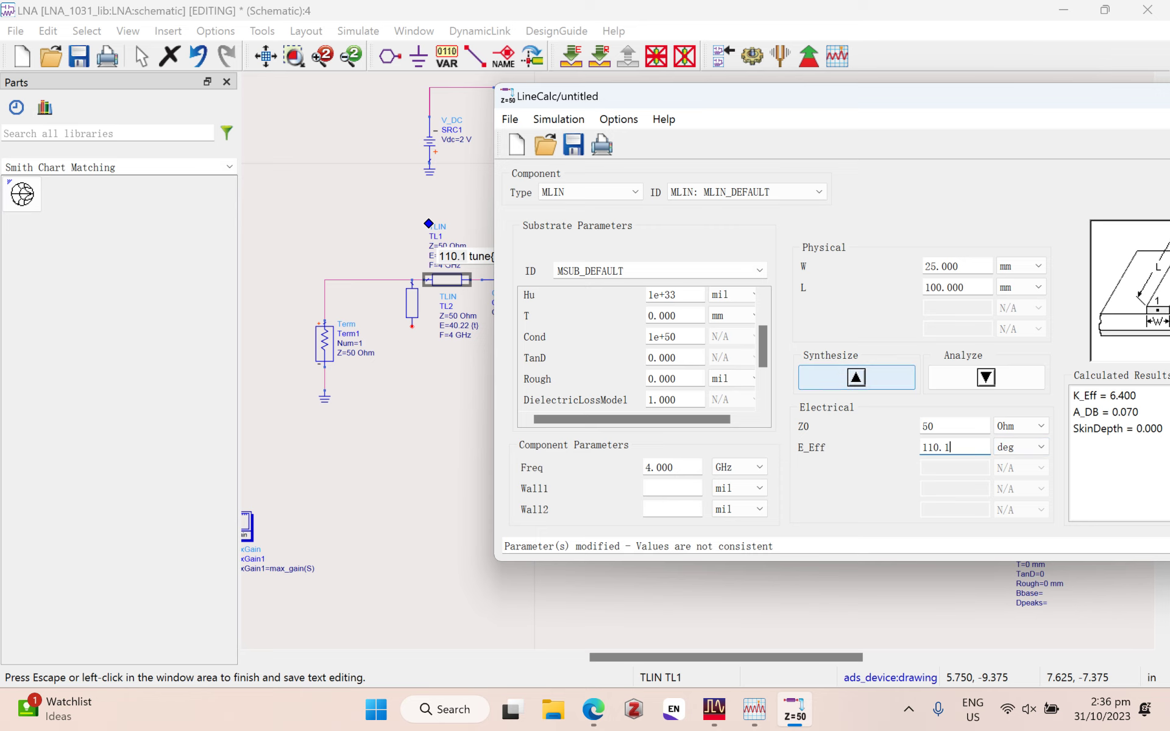
Step: Synthesize the line's width and length, then decline the default dataset change and close the stray simulation and data display windows
click(830, 370)
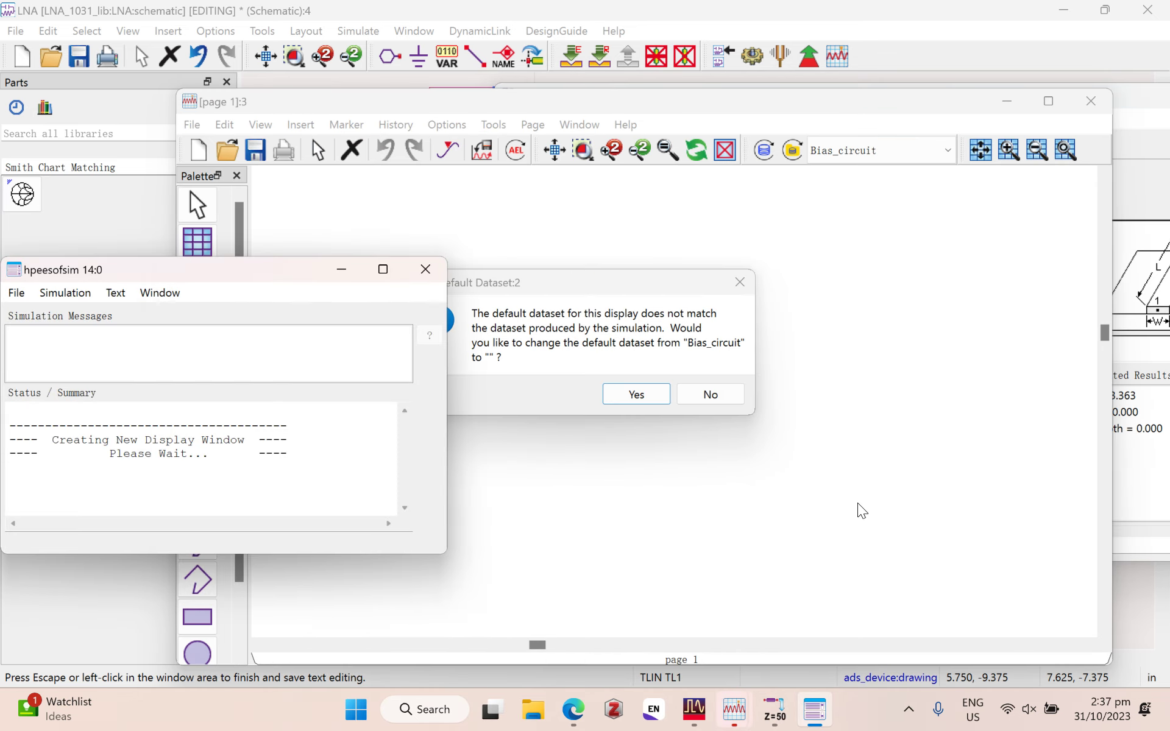
click(710, 394)
click(425, 269)
click(1091, 101)
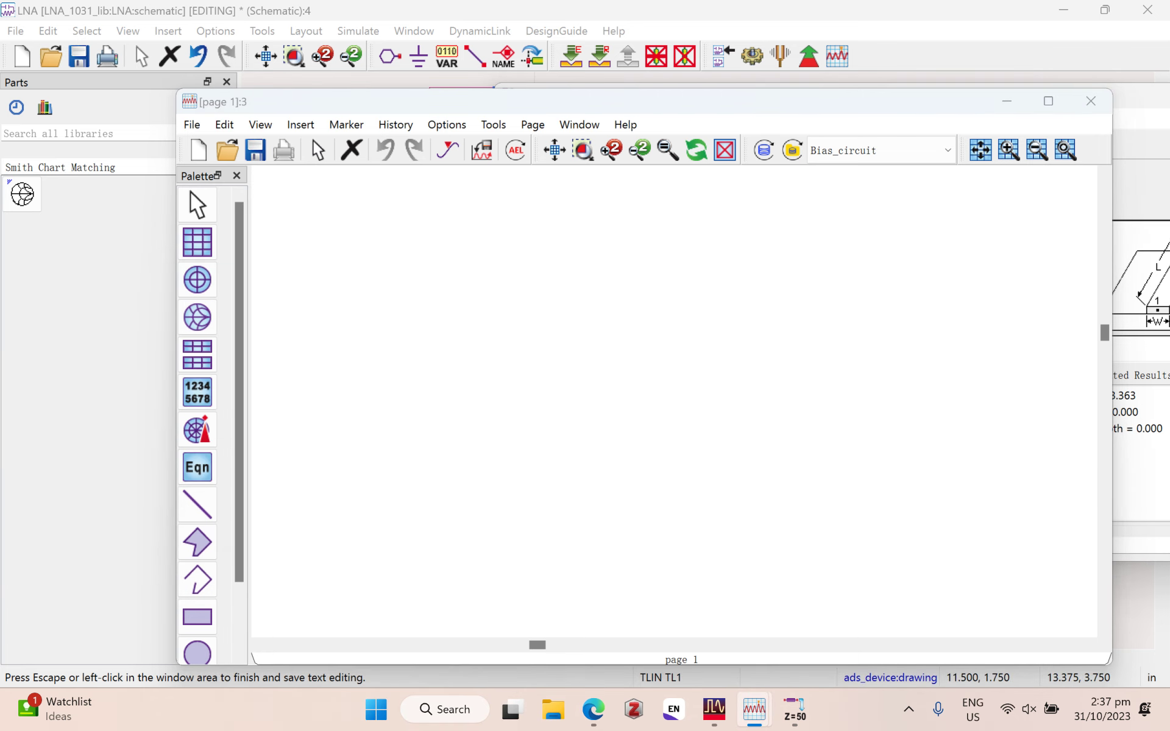
drag(966, 266, 925, 266)
click(972, 266)
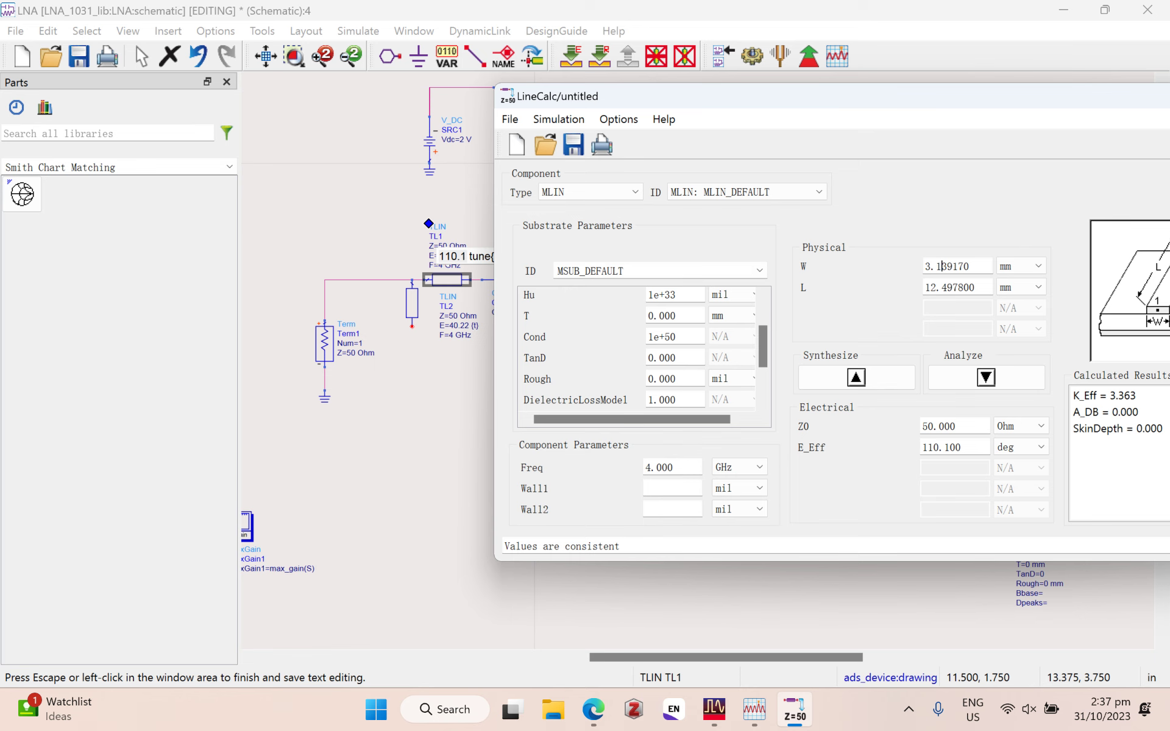
Step: Place a horizontal MLIN from the TLines-Microstrip parts in the empty area below the input matching network
click(452, 356)
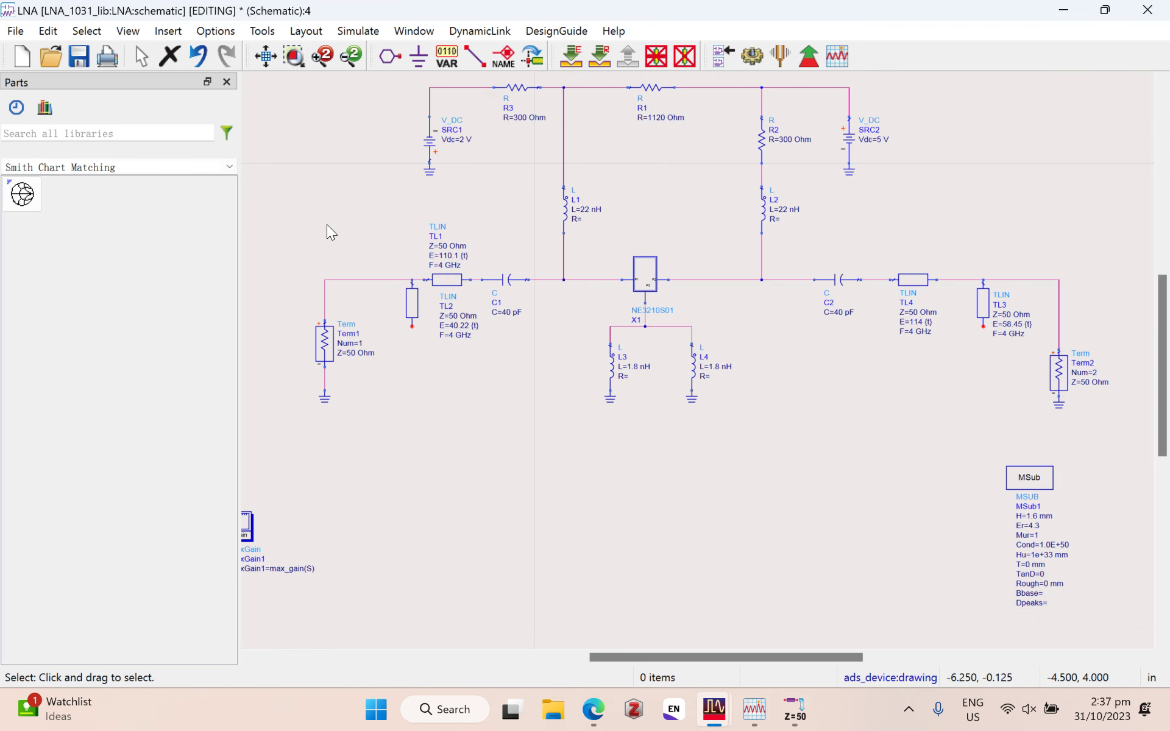
click(229, 166)
scroll(104, 366, up, 10)
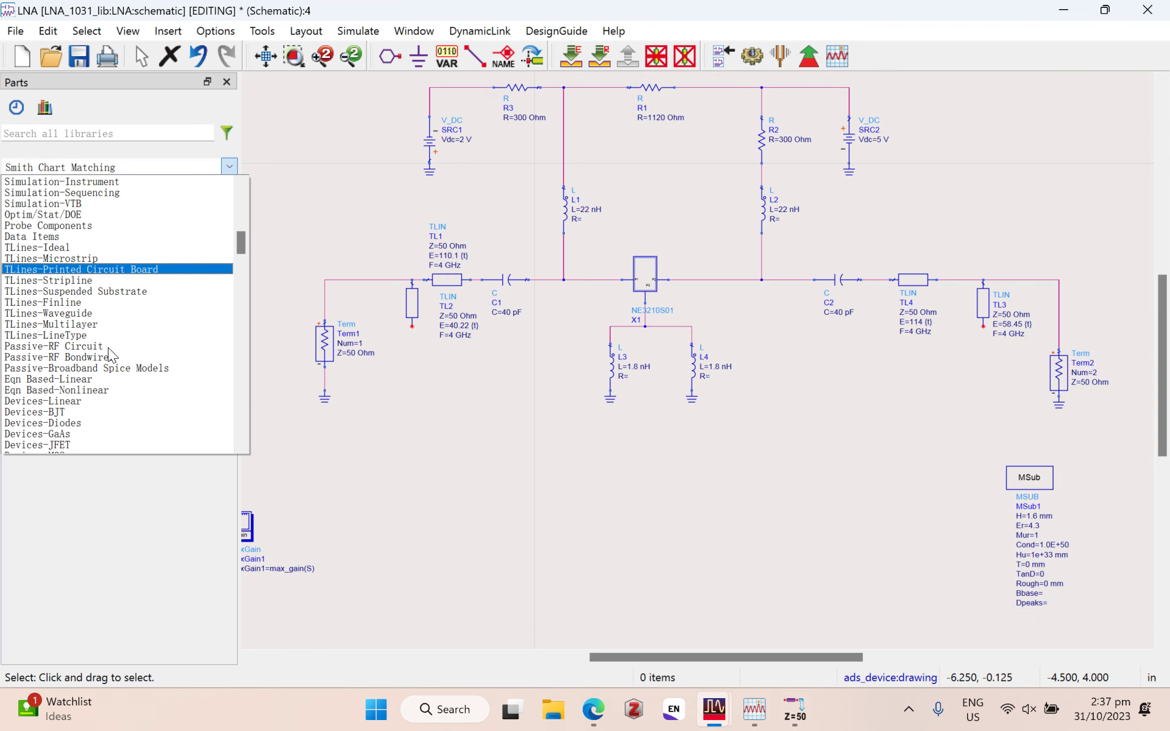
key(Up)
key(Up)
key(Up)
key(Up)
key(Return)
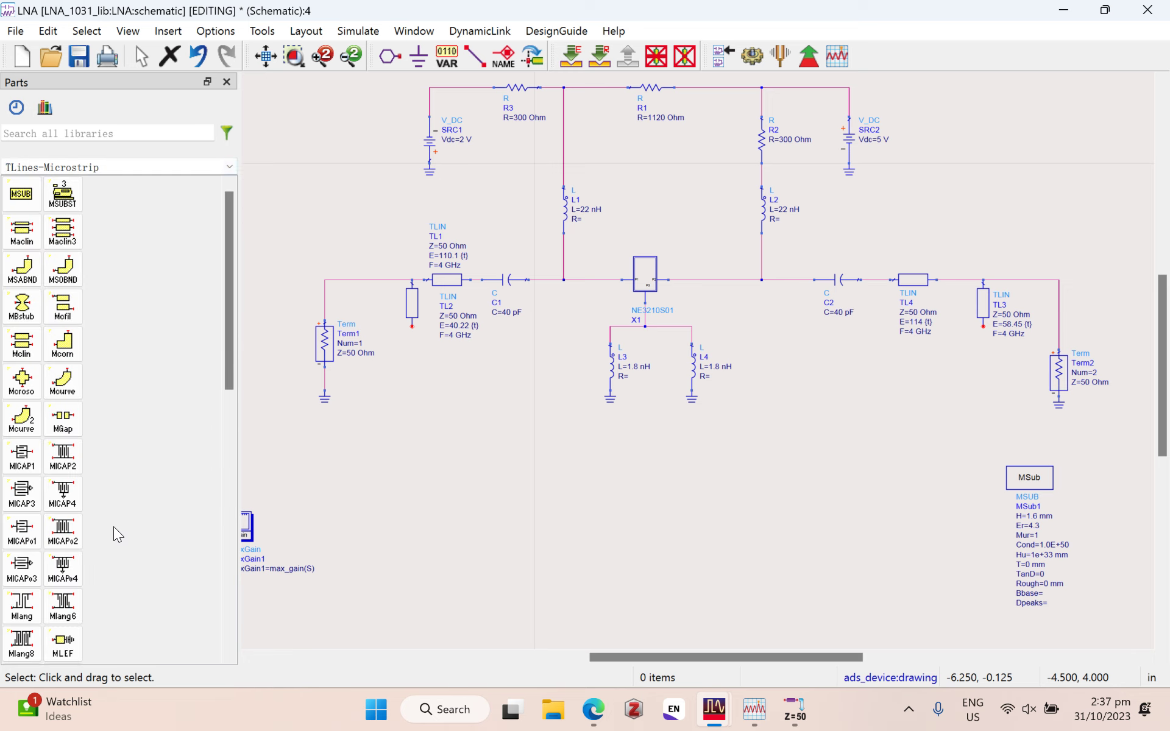
scroll(84, 548, down, 3)
click(21, 352)
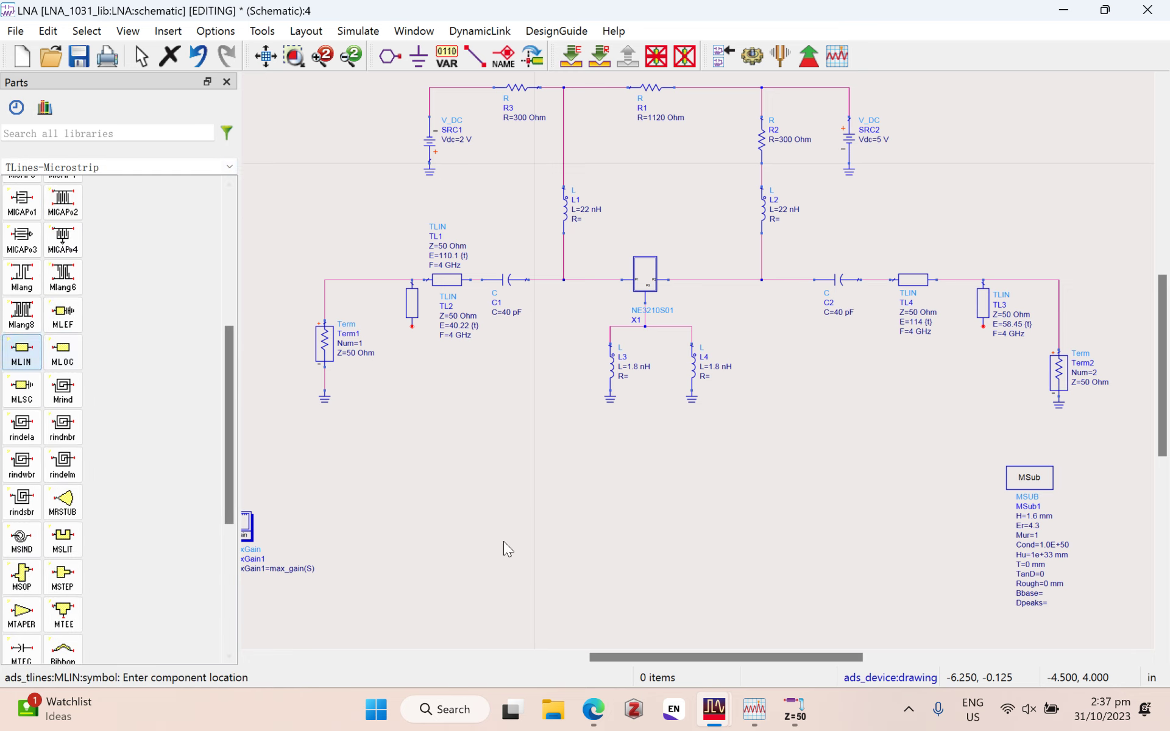
click(581, 546)
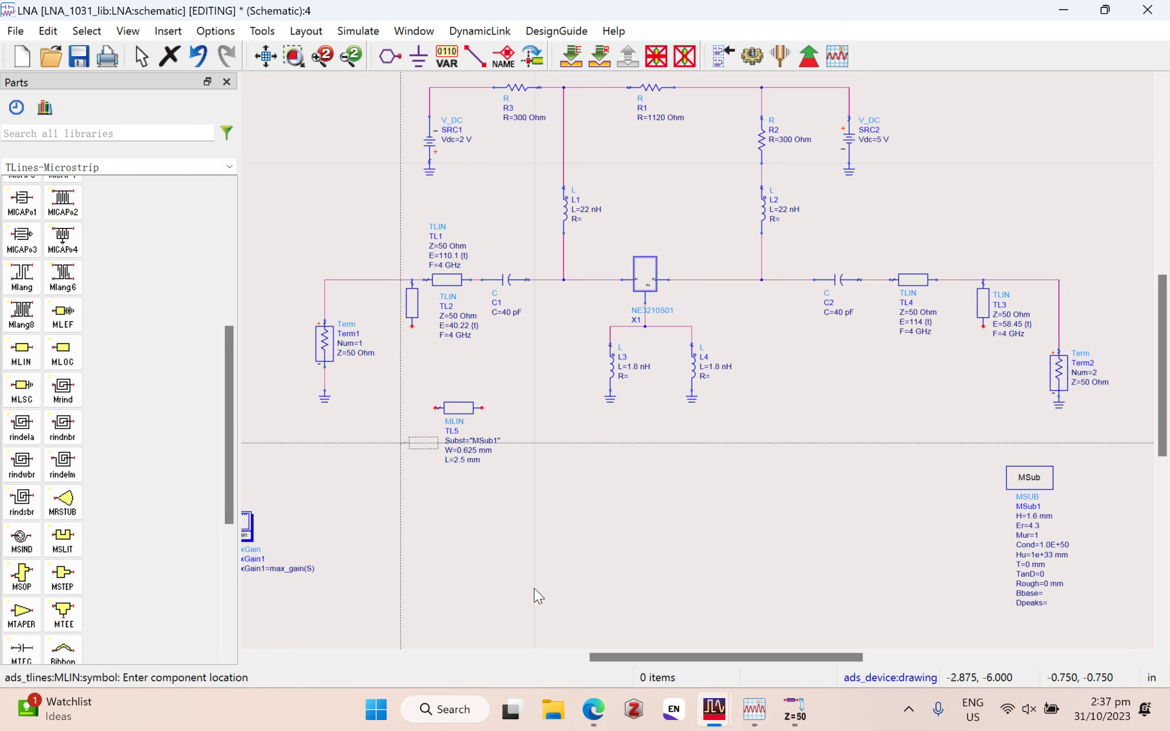
Step: Place a second MLIN rotated vertically below the input network and move the horizontal MLIN clear of it
key(ctrl+r)
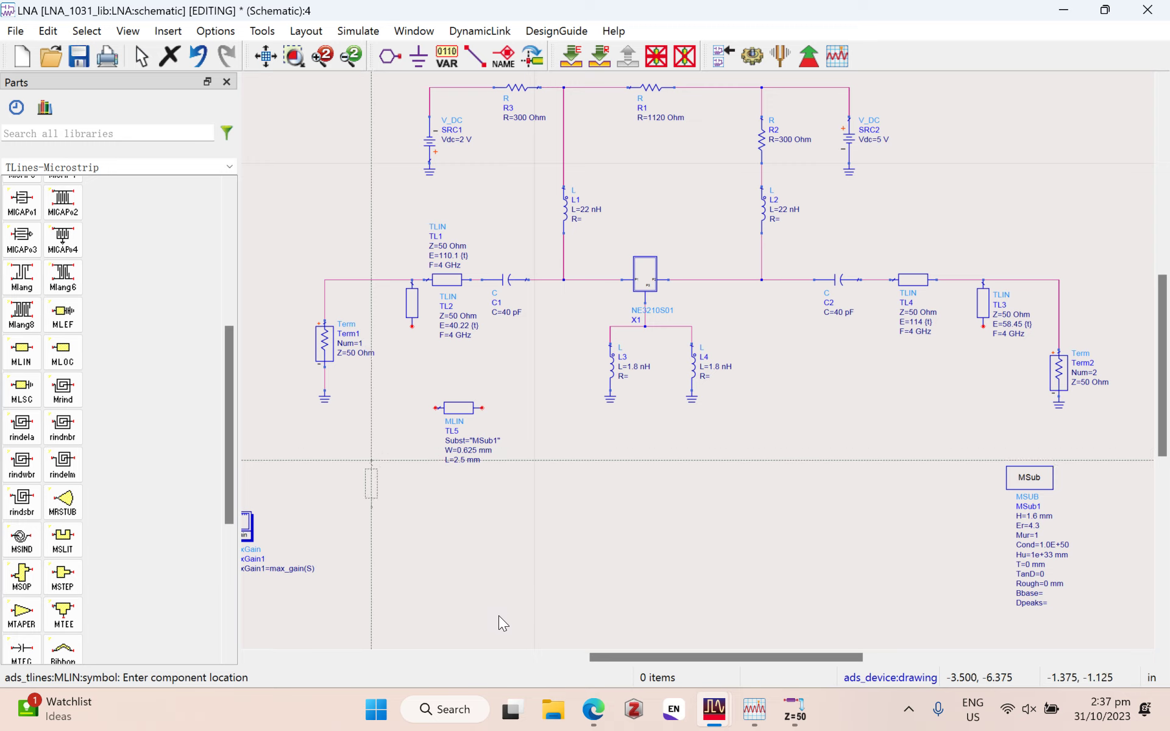
click(388, 443)
key(Escape)
drag(465, 409, 476, 384)
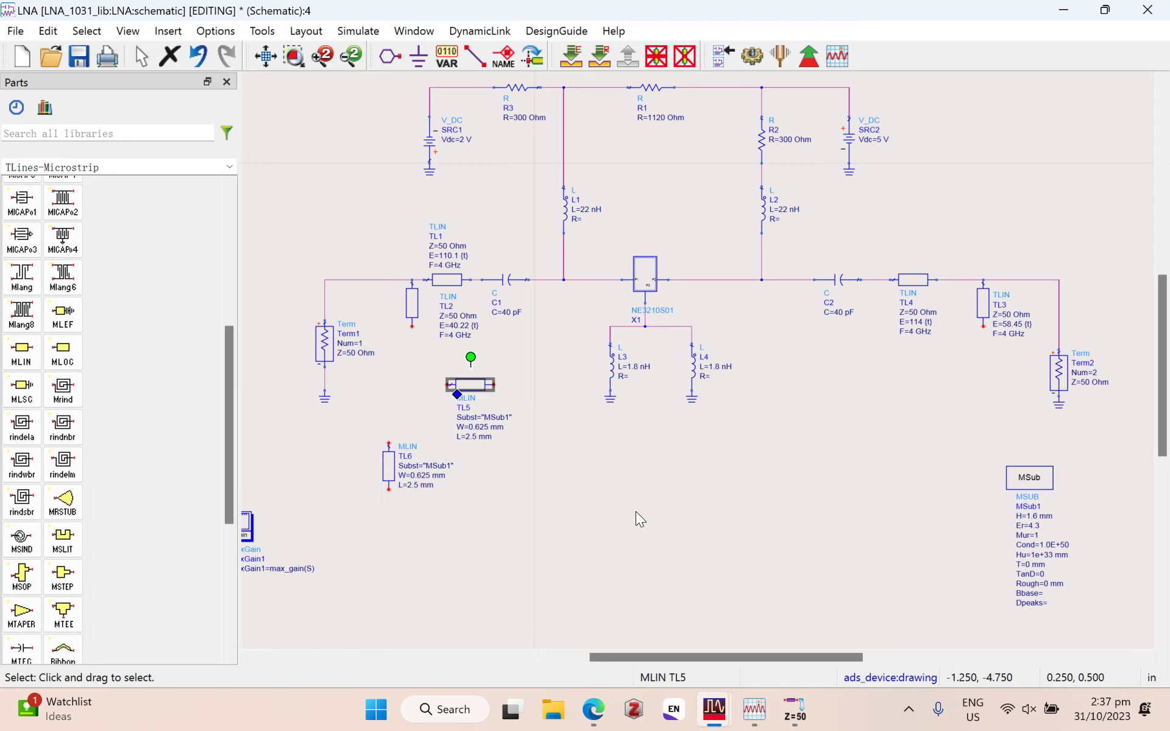
Step: Set the width W of microstrip line TL5 to 3.14 mm, rounded from the LineCalc result
click(485, 428)
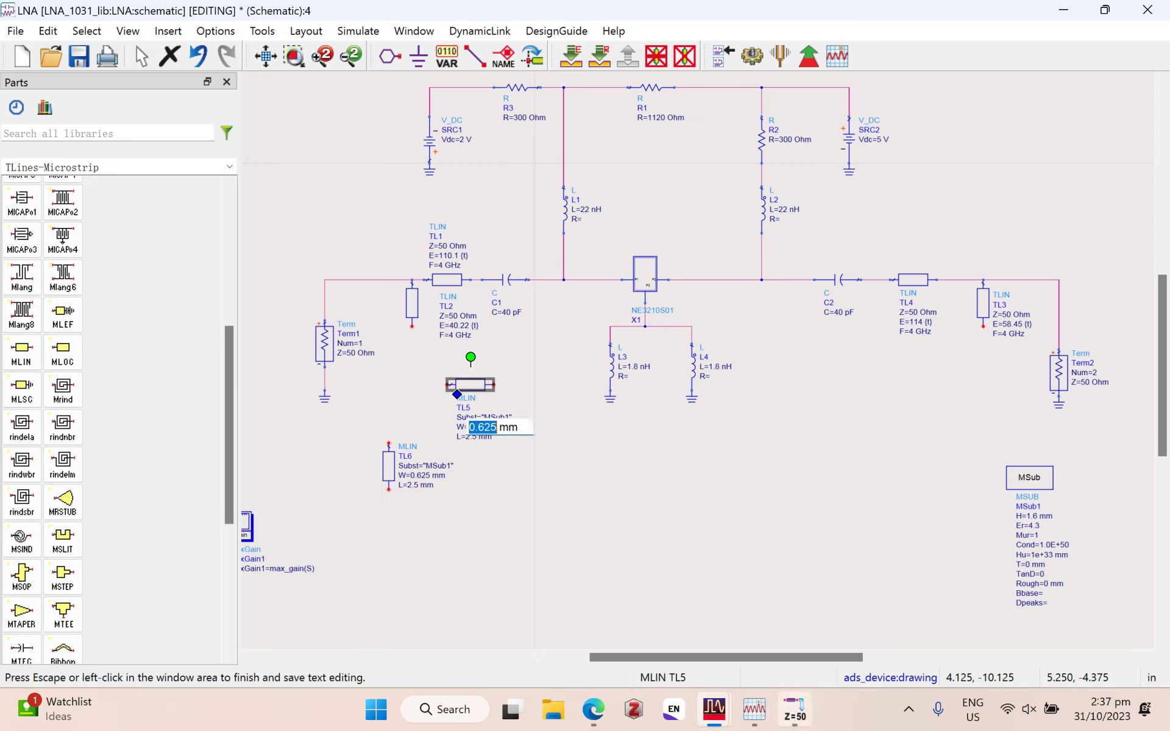
click(794, 709)
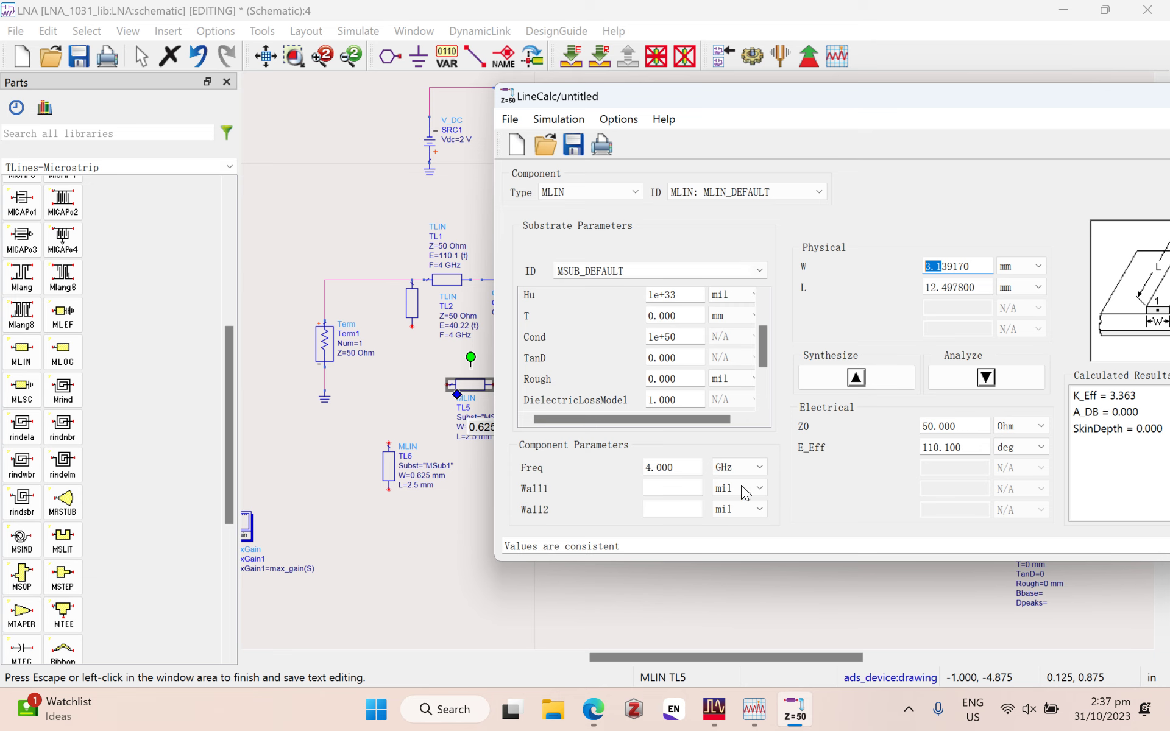
click(697, 685)
click(492, 426)
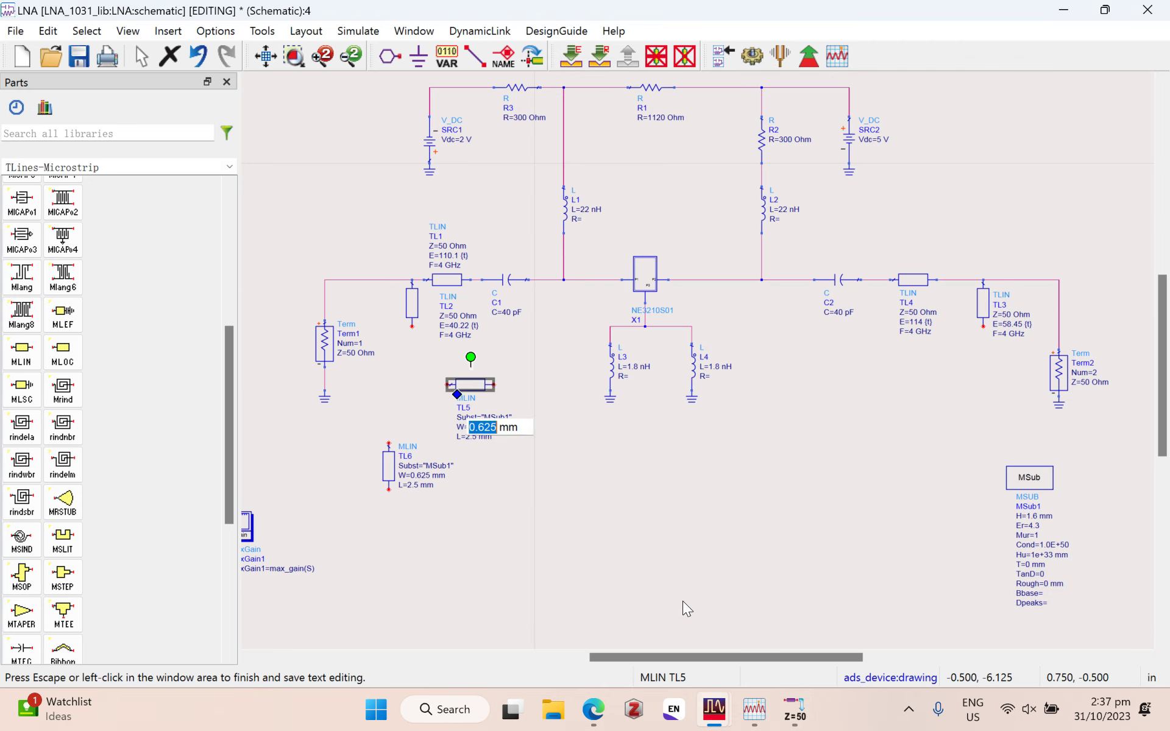
text(3.14)
click(682, 600)
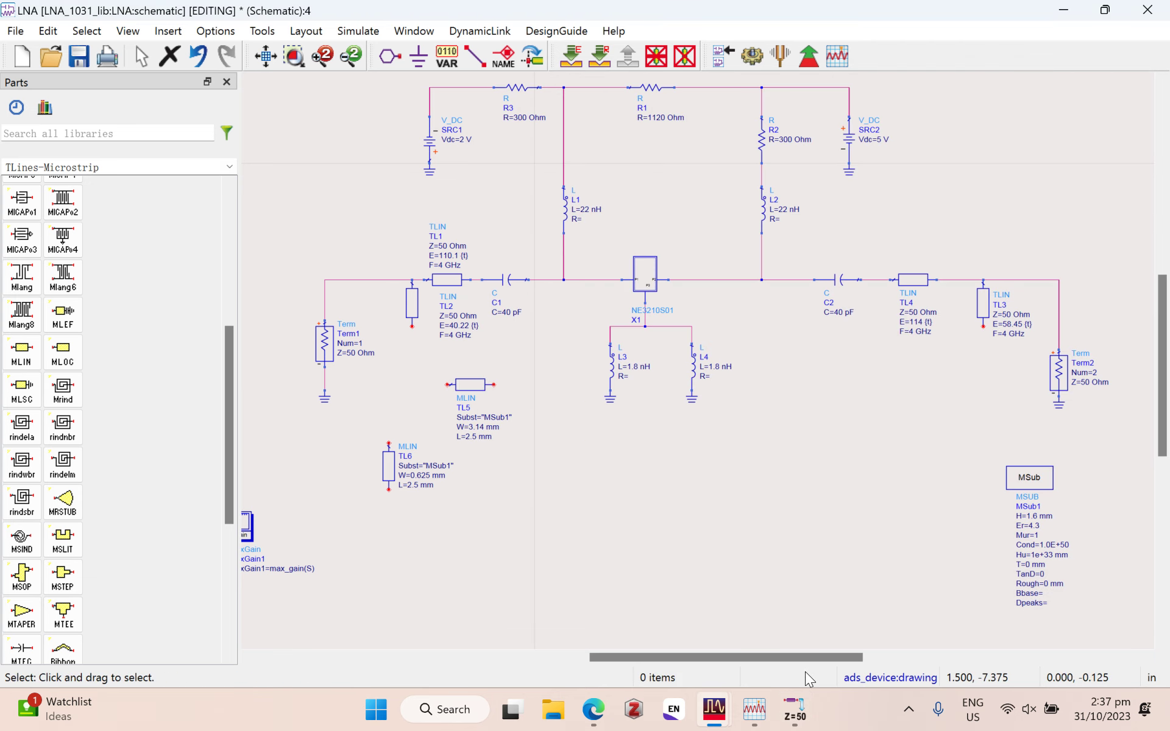
Step: Set the length L of microstrip line TL5 to 12.50 mm, rounded from the LineCalc result
click(795, 709)
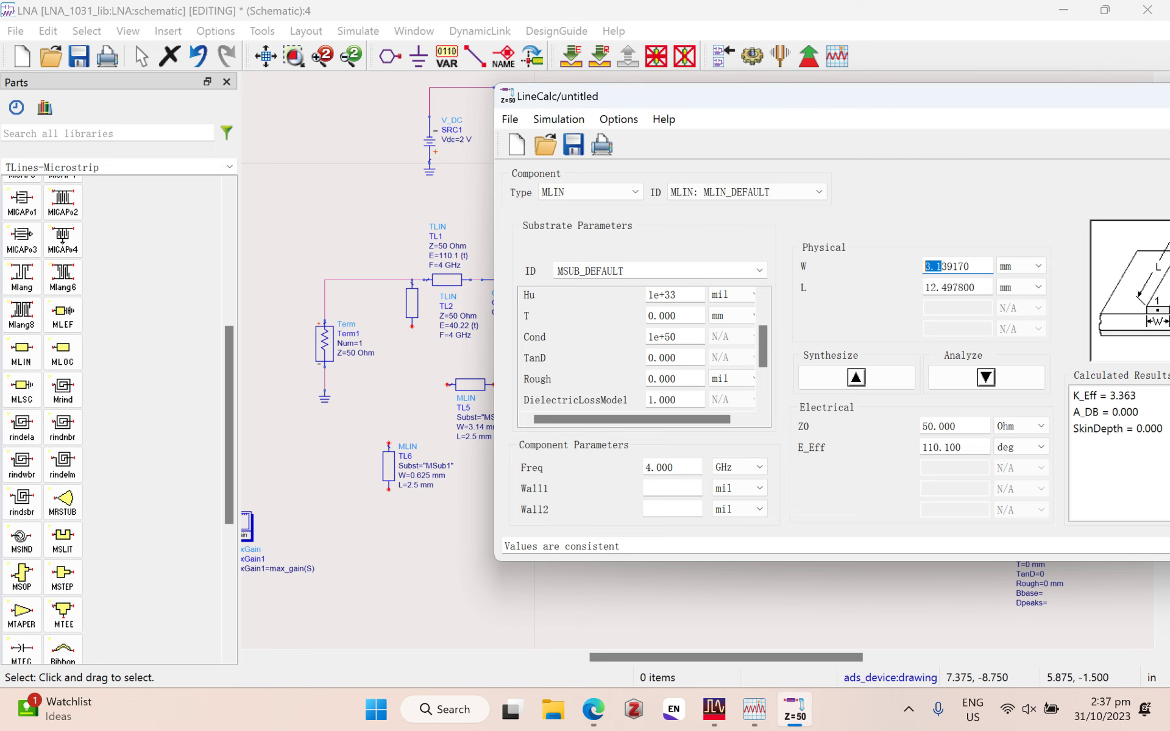
click(427, 626)
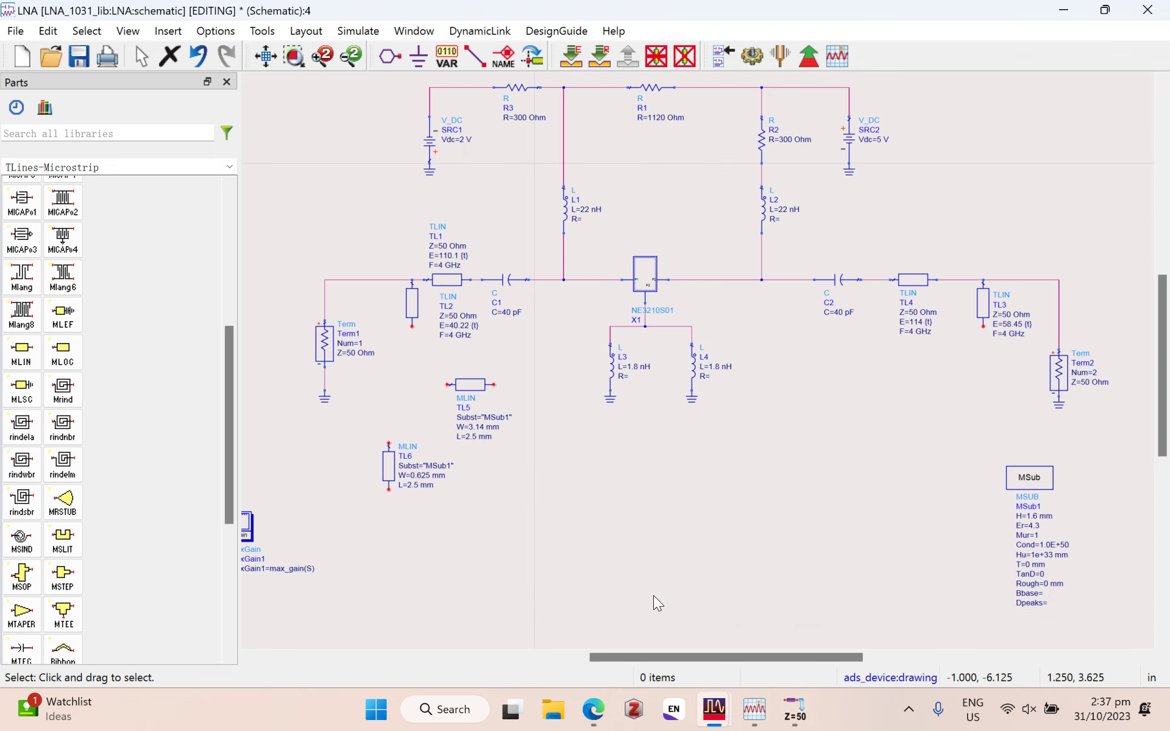
click(471, 437)
text(12.50)
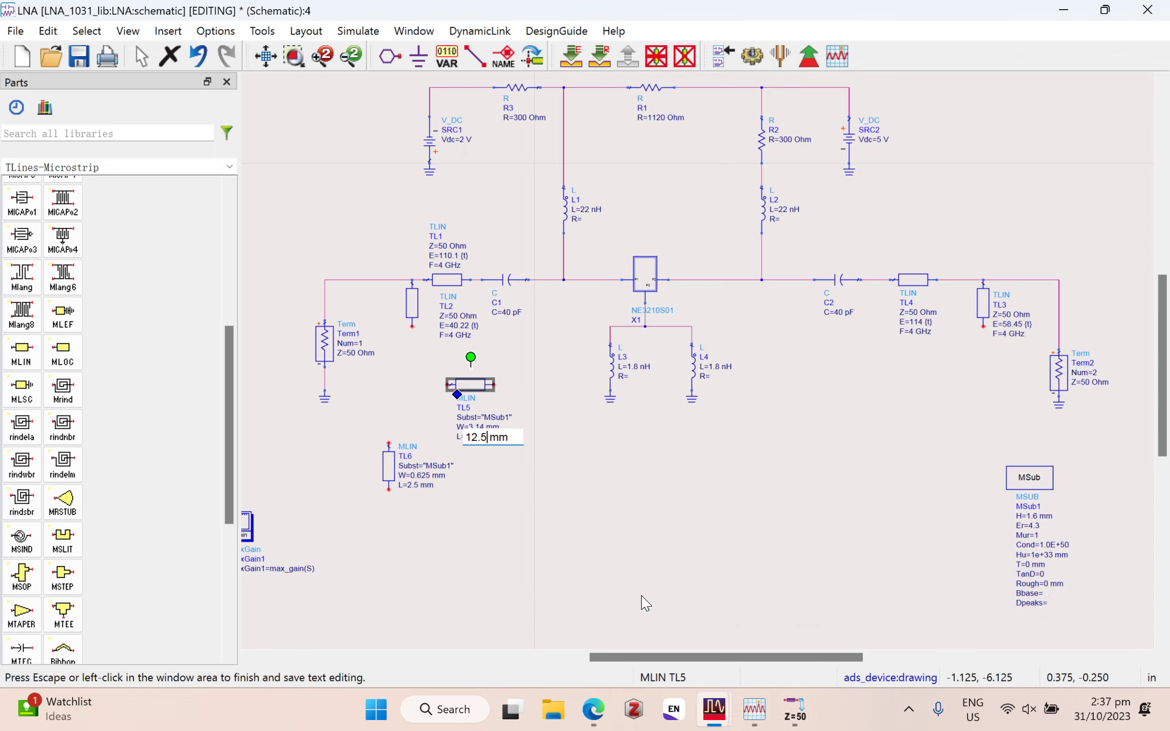
click(759, 630)
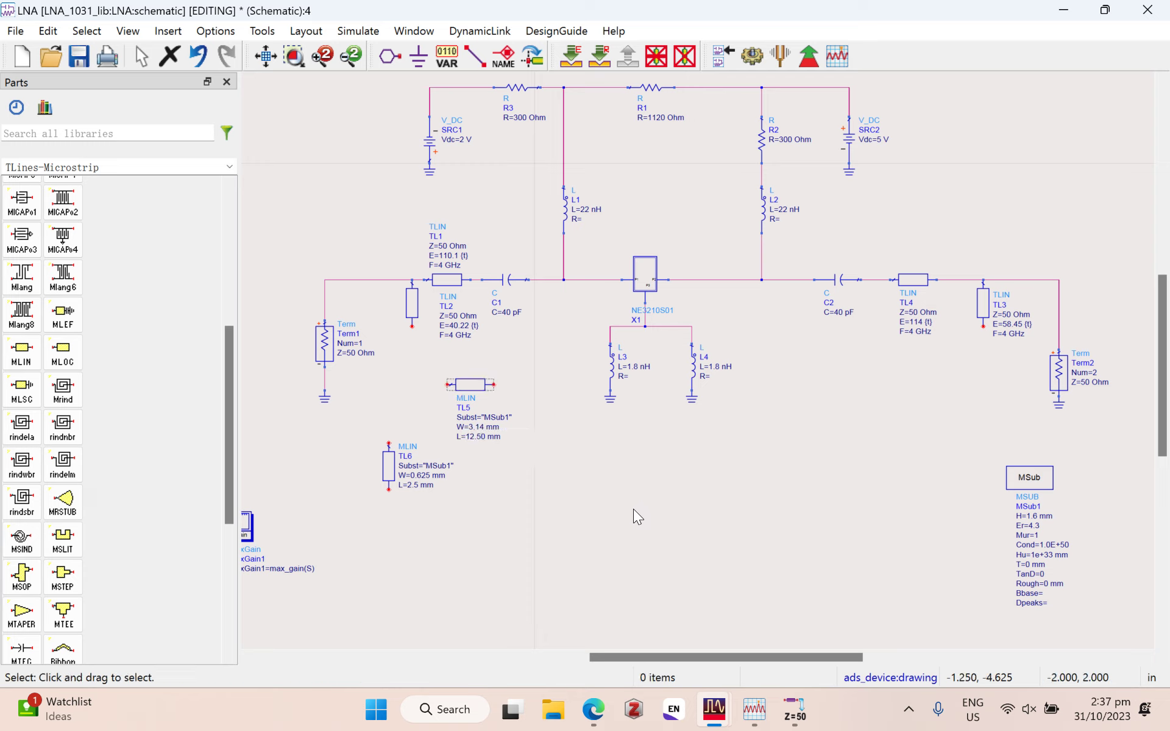
Step: Delete the ideal line TL1 and move microstrip line TL5 into its place between the TL2 stub and C1
click(452, 280)
key(Delete)
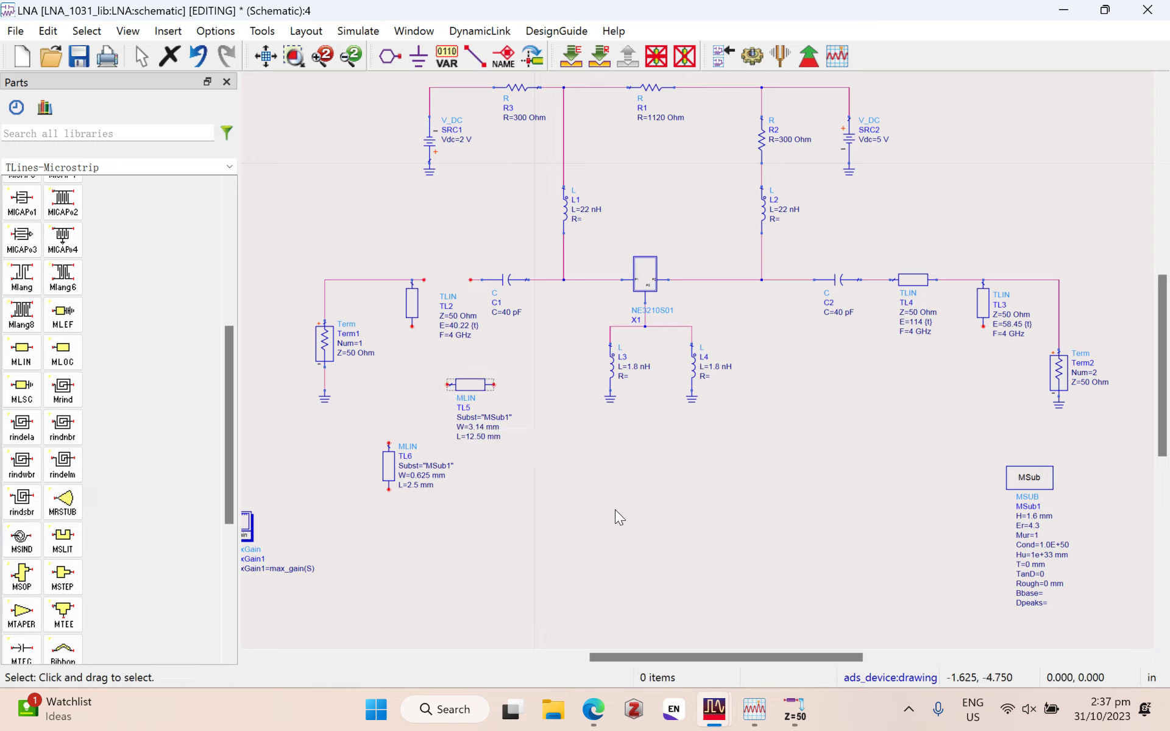
drag(460, 384, 435, 291)
click(579, 377)
click(751, 564)
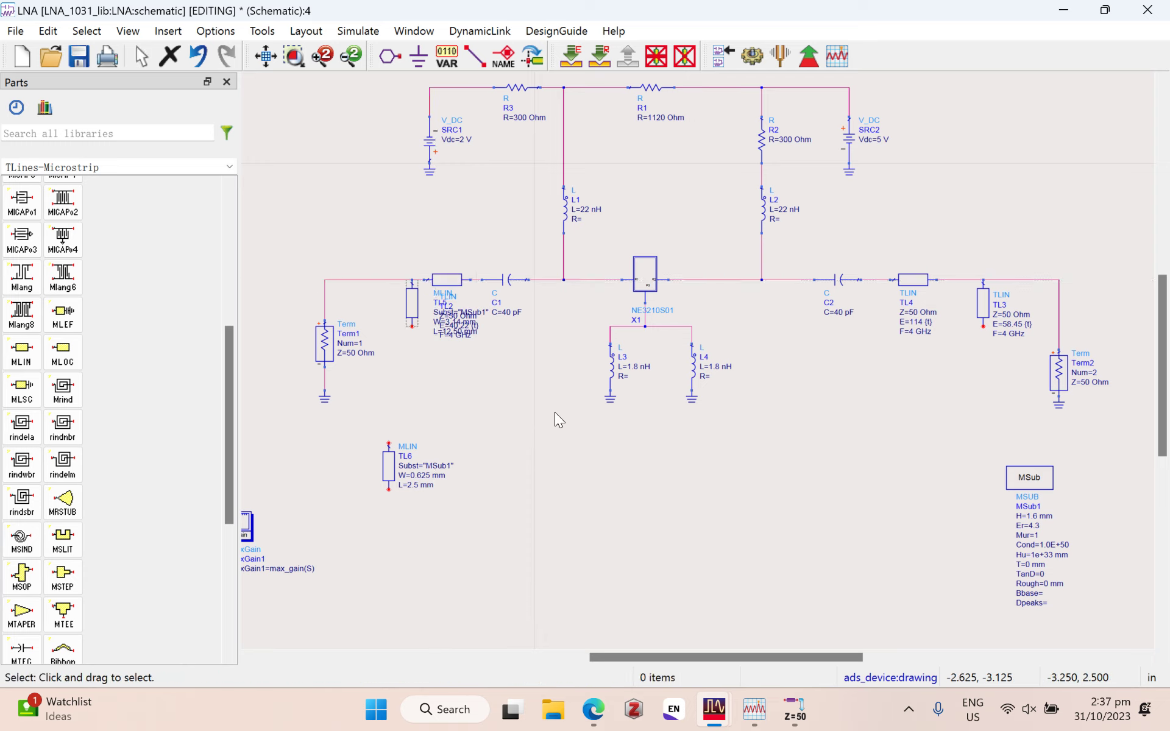
click(546, 395)
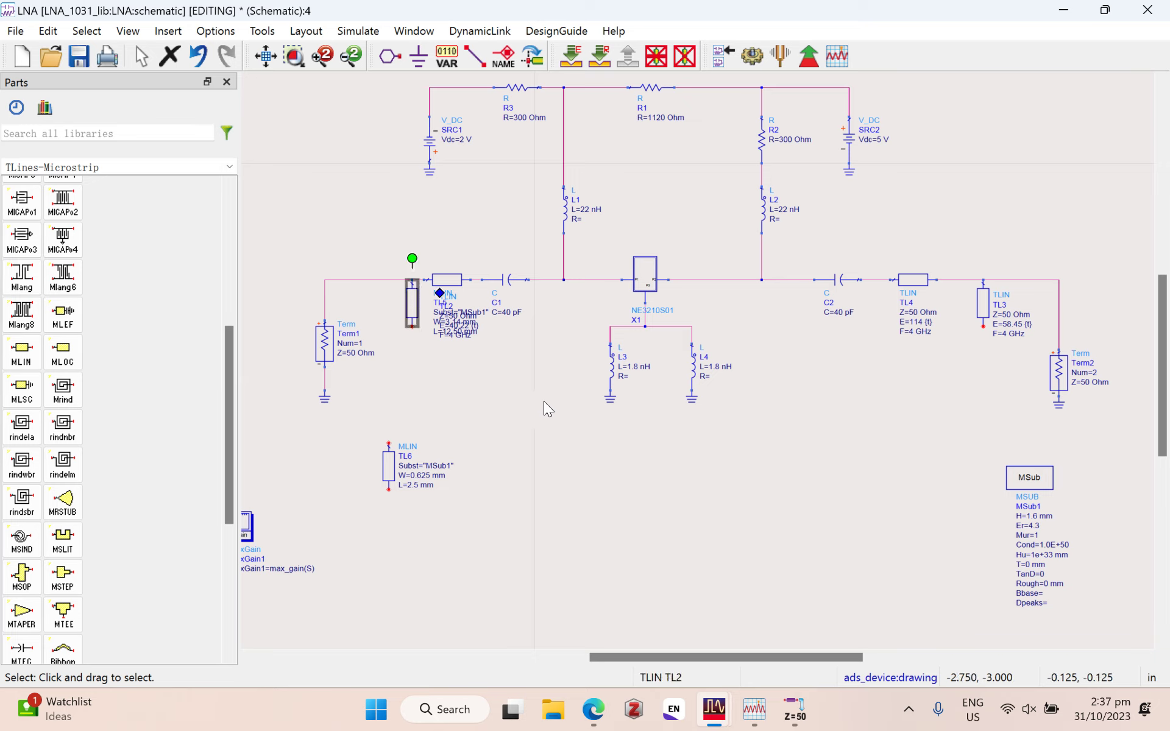
click(619, 539)
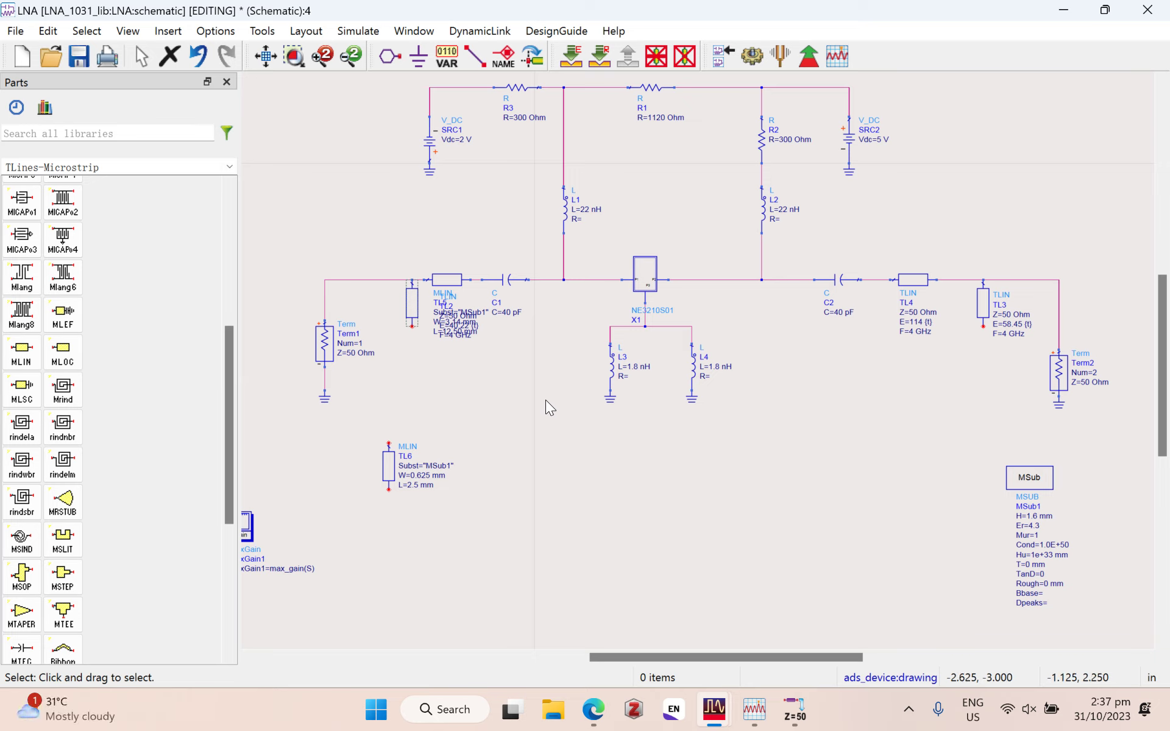
Step: Move the ideal stub TL2 clear of TL5, copy its electrical length and delete it from the input network
drag(545, 402, 521, 461)
click(605, 529)
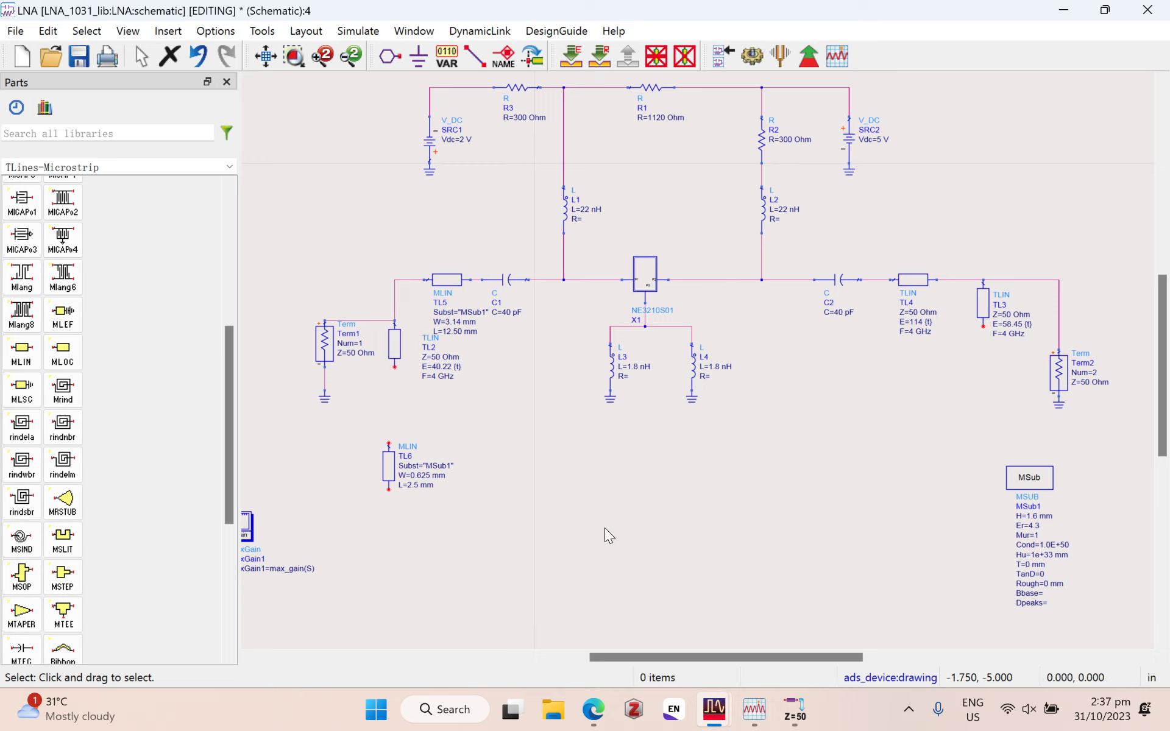
click(587, 484)
click(617, 500)
click(598, 493)
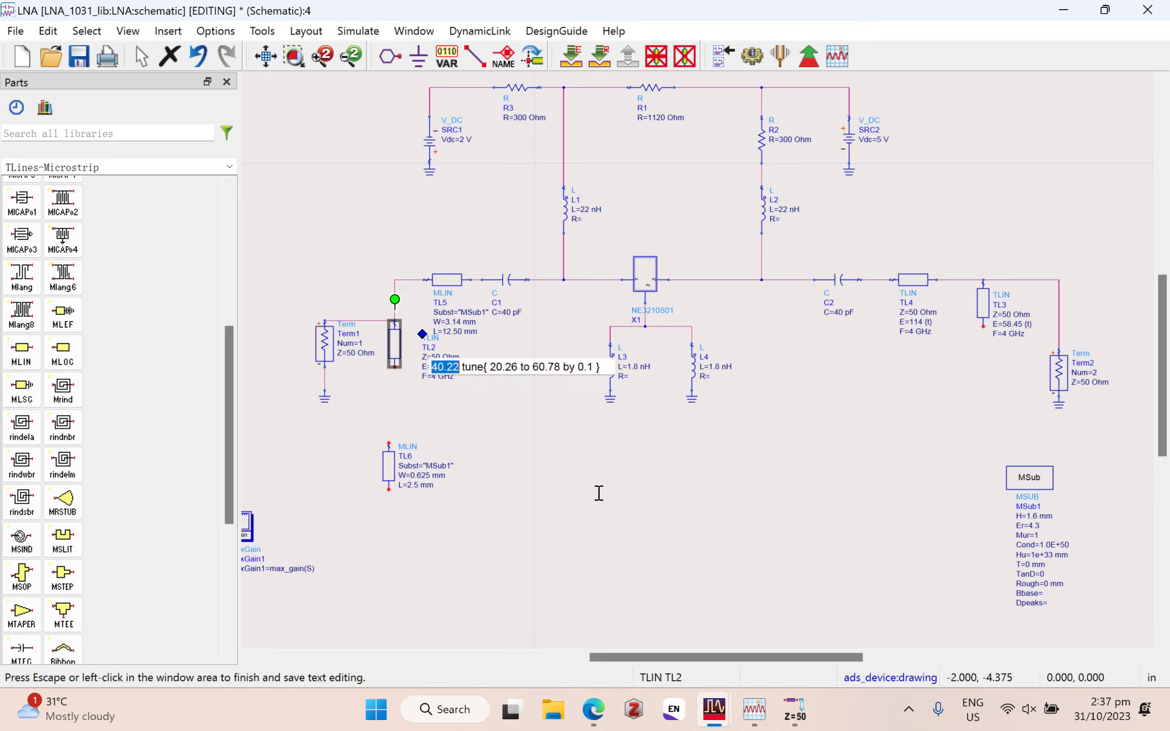
click(663, 634)
click(524, 464)
click(524, 465)
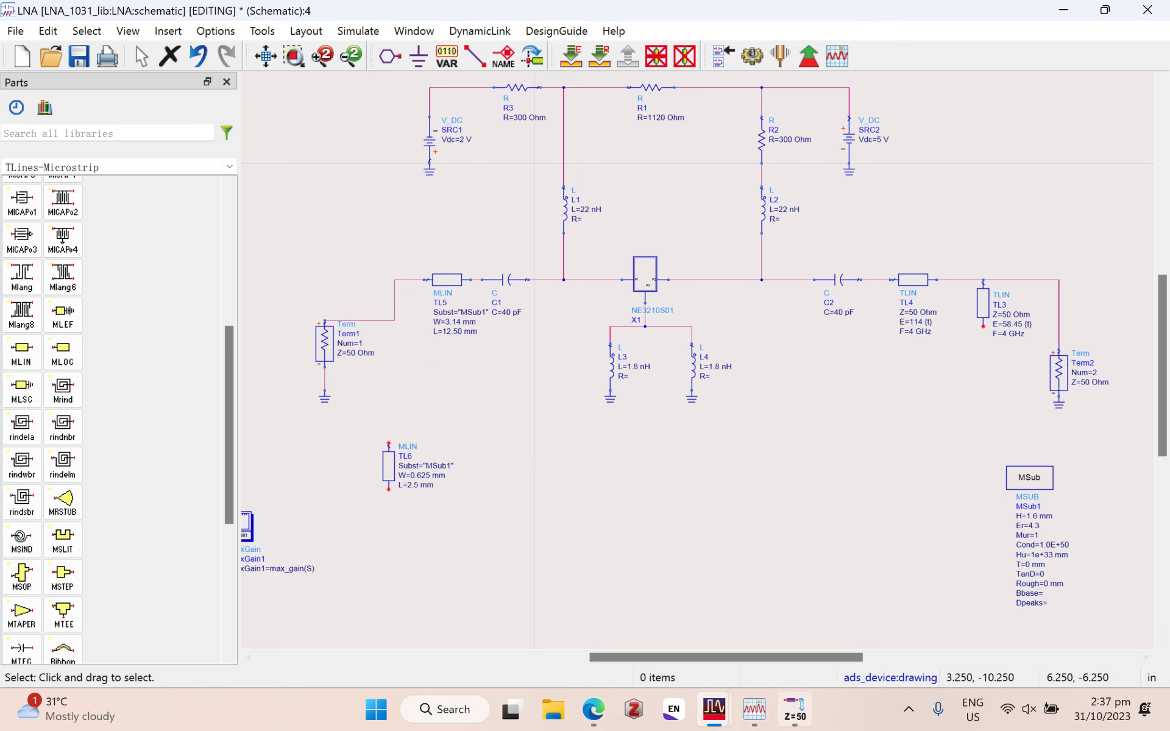
Step: Synthesize the microstrip dimensions in LineCalc for an E_Eff of 40.22 deg, and close the extra simulation and blank data display windows
click(794, 709)
drag(963, 448, 928, 448)
text(40.22)
click(856, 377)
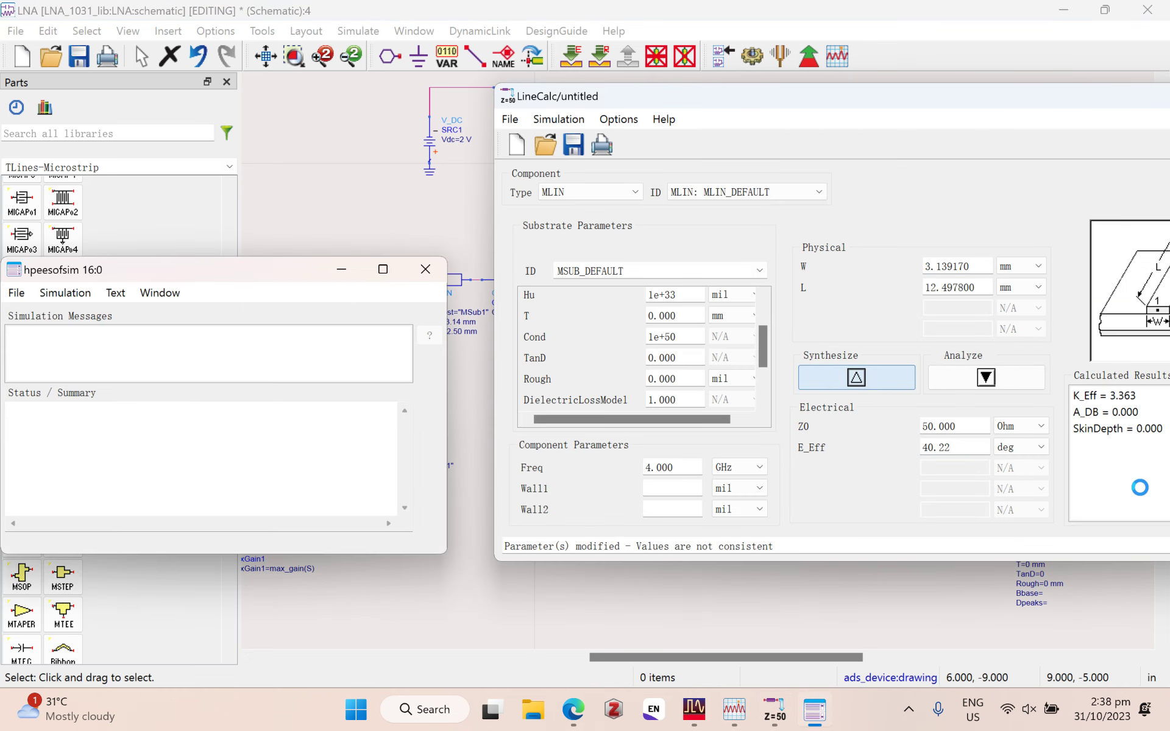
key(Tab)
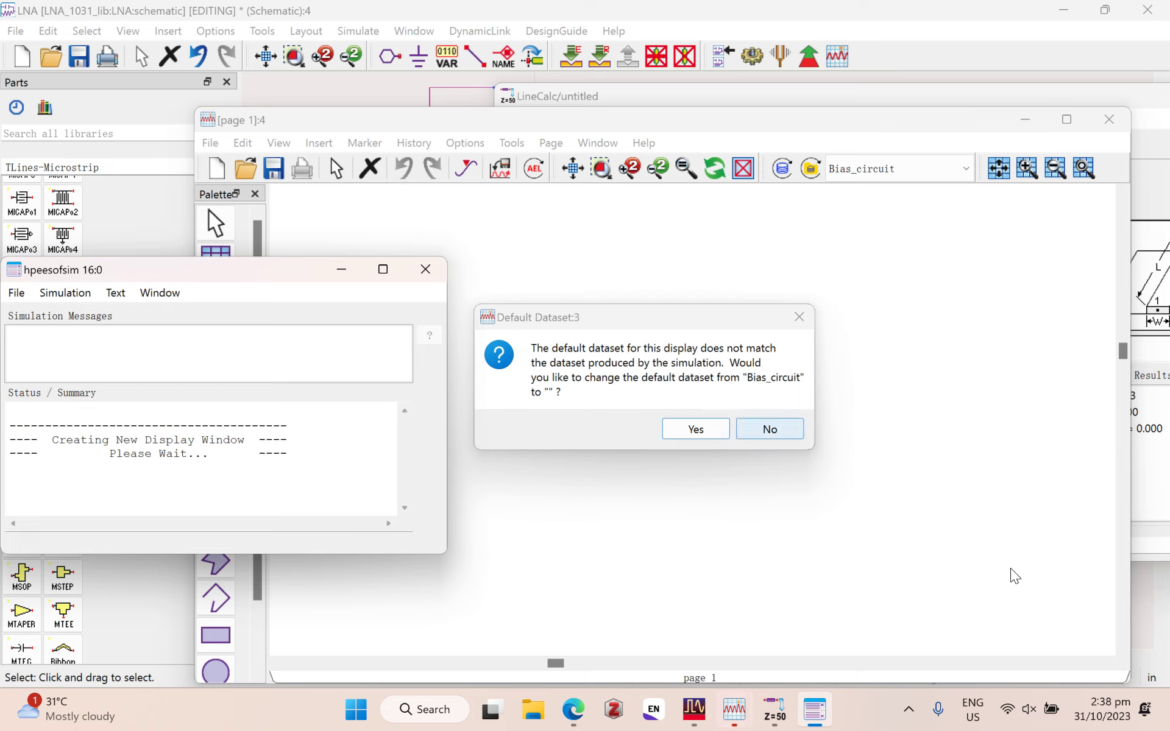
key(Return)
click(425, 269)
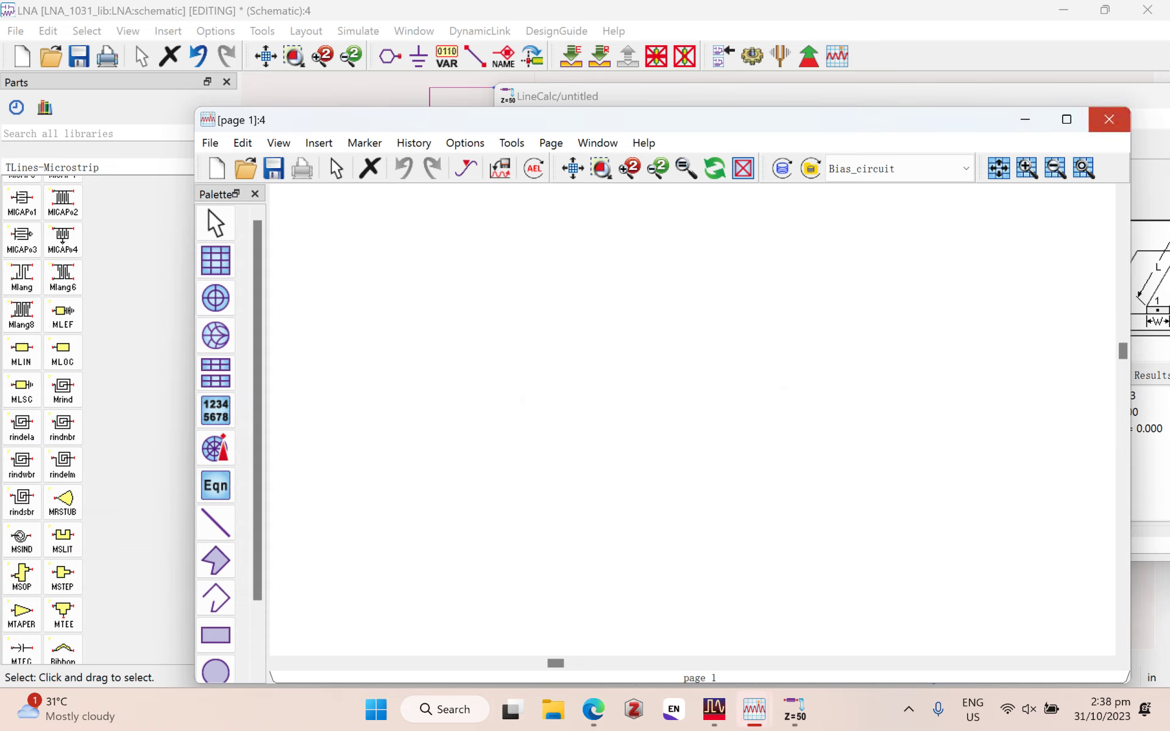
click(1108, 120)
Step: Set the length L of microstrip line TL6 to 4.57 mm, rounded from the LineCalc result
drag(925, 287, 948, 288)
drag(852, 96, 656, 109)
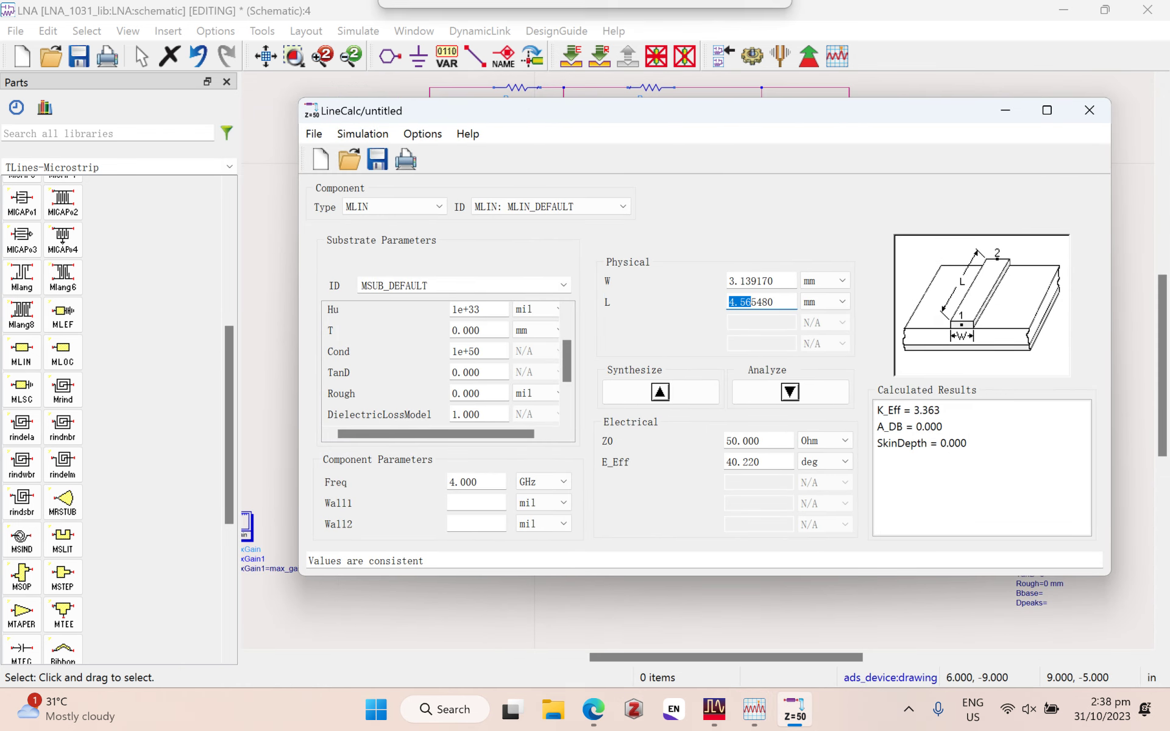
click(1007, 110)
click(414, 486)
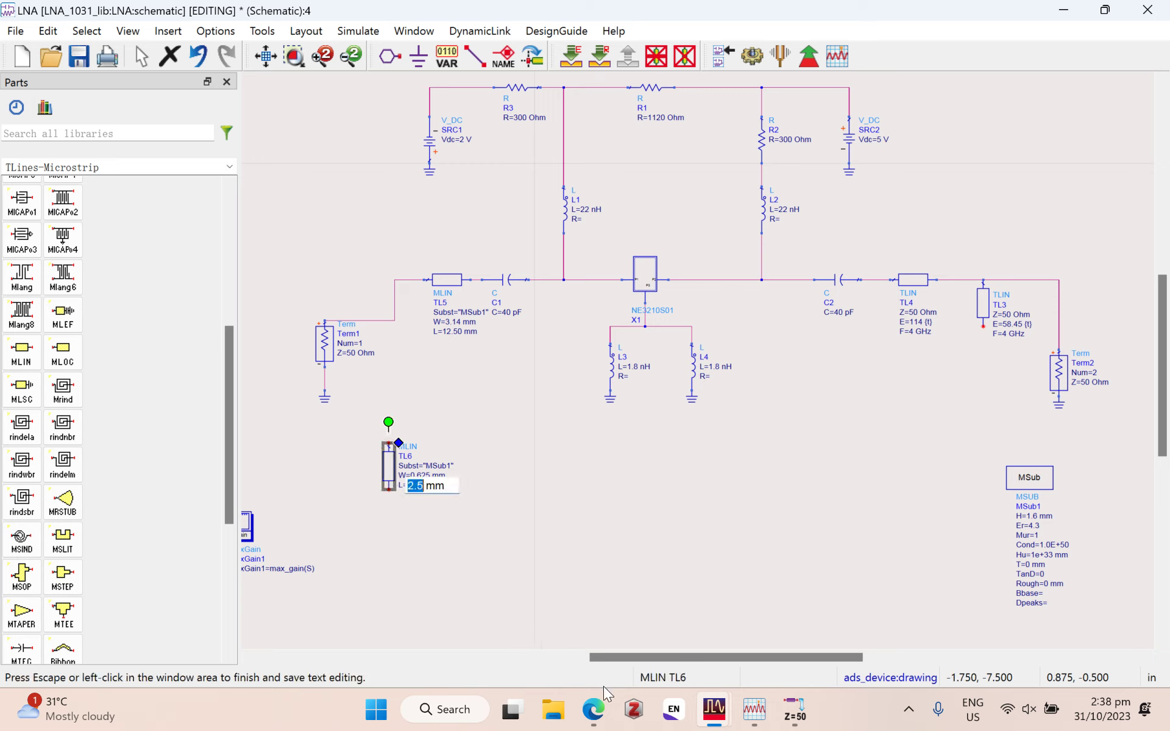
text(4.57)
click(568, 633)
Step: Set the width W of microstrip line TL6 to 3.14 mm
click(420, 468)
click(419, 474)
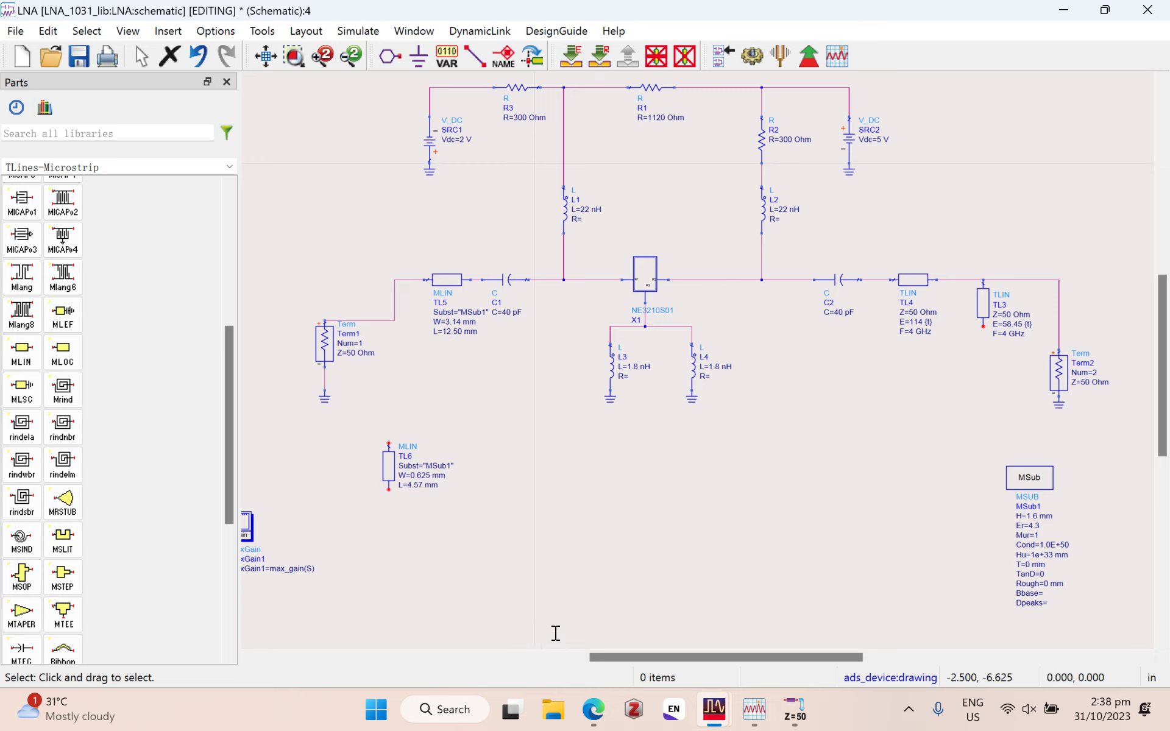
click(420, 474)
text(3.14)
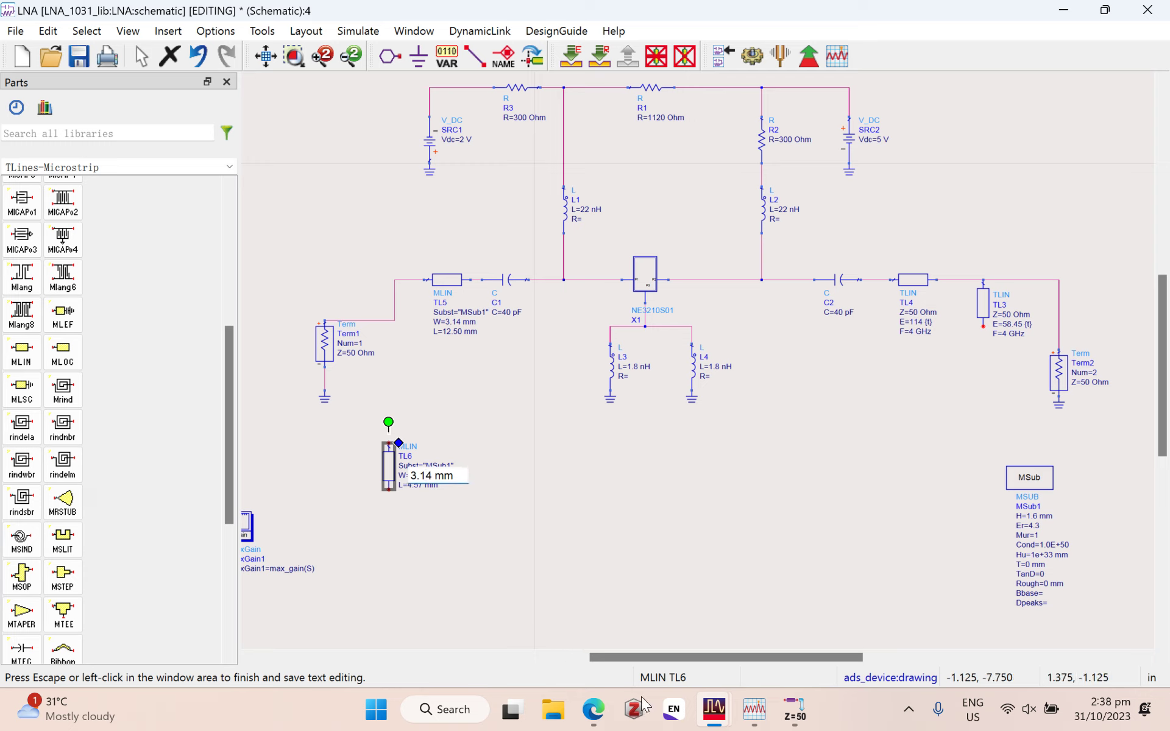
click(567, 640)
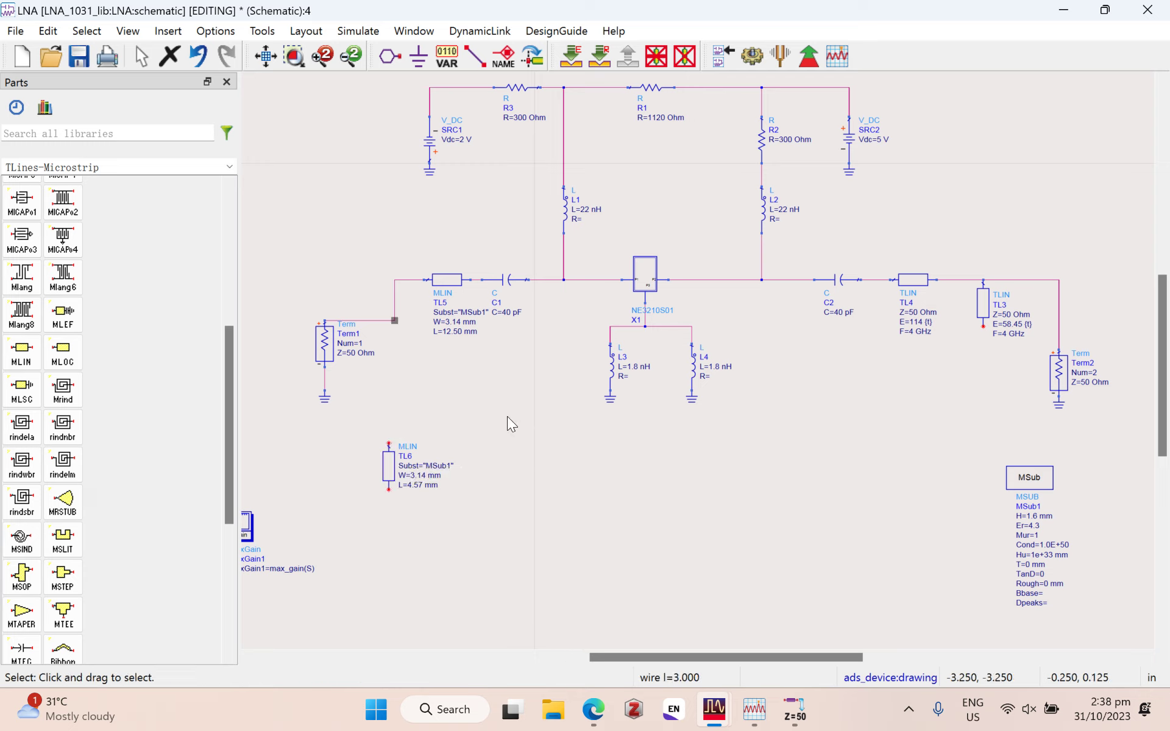
Step: Delete the wires from Term1 to TL5, from TL5 to C1, and from C1 to the L1 node
key(Delete)
click(395, 310)
key(Escape)
click(500, 279)
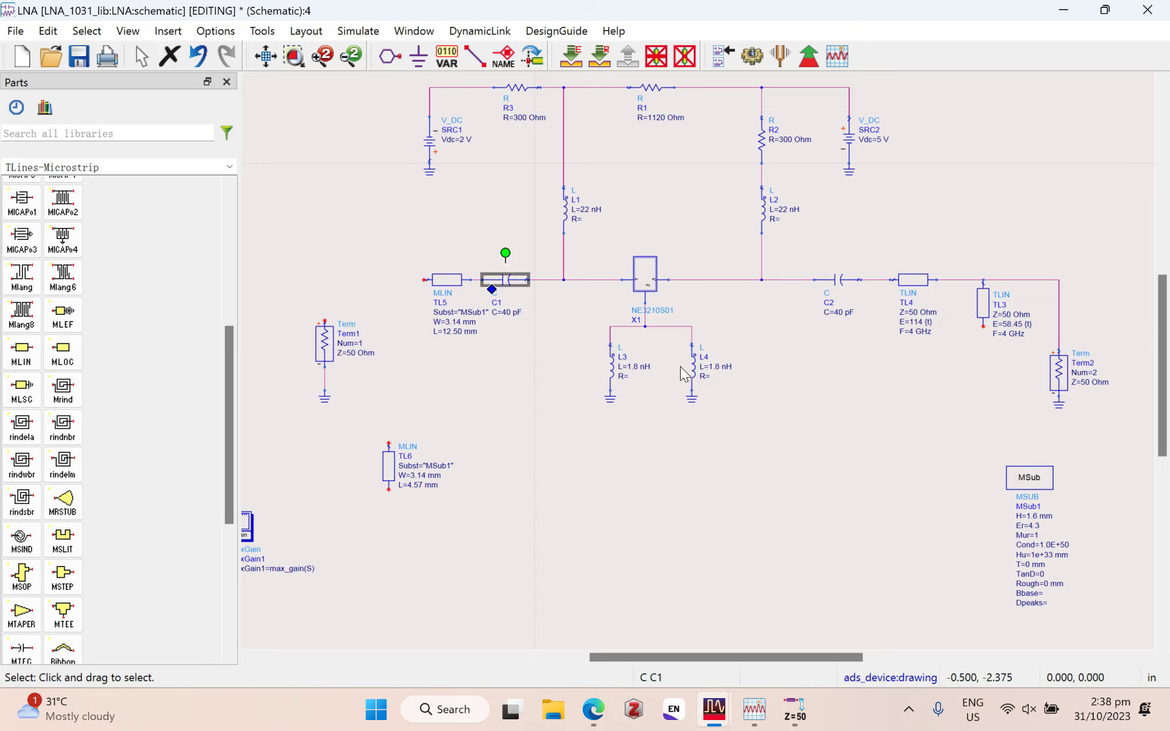
click(476, 280)
key(Delete)
click(538, 280)
key(Delete)
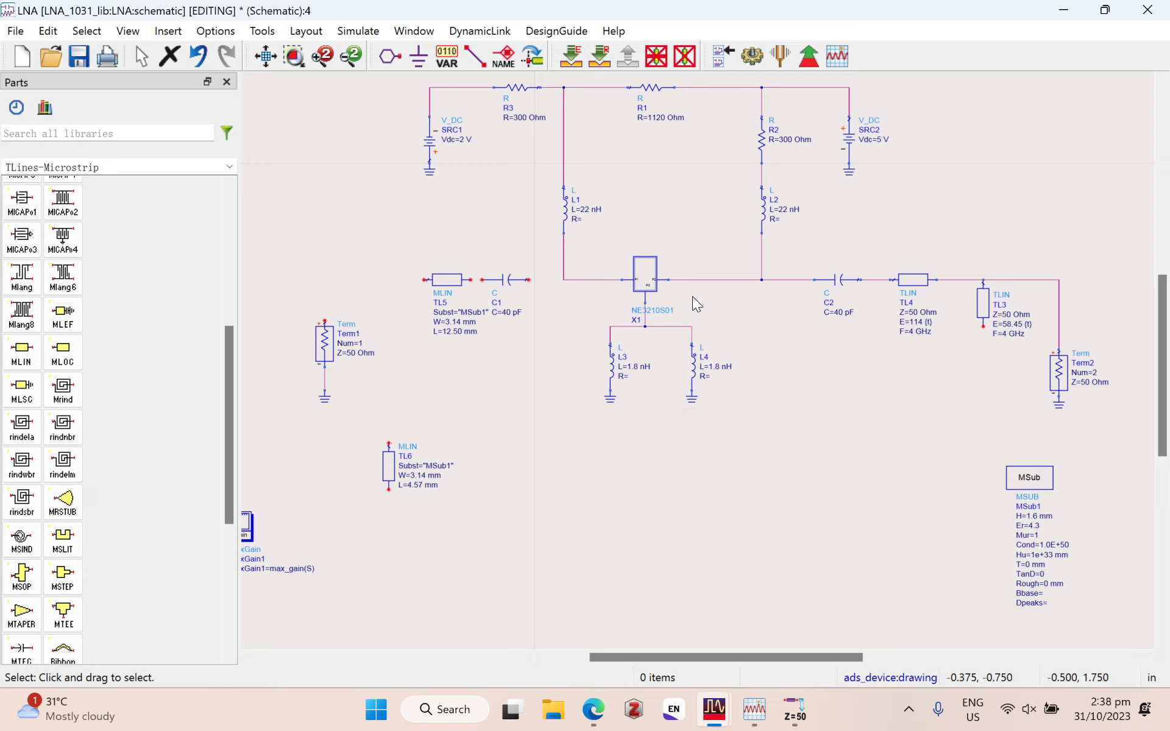
Step: Rearrange the input network: C1 between Term1 and TL5, Term1 farther out, and TL6 as a vertical stub between C1 and TL5
drag(499, 280, 454, 333)
drag(341, 244, 354, 282)
mouse_move(286, 309)
mouse_down()
mouse_move(343, 378)
mouse_move(360, 441)
mouse_up()
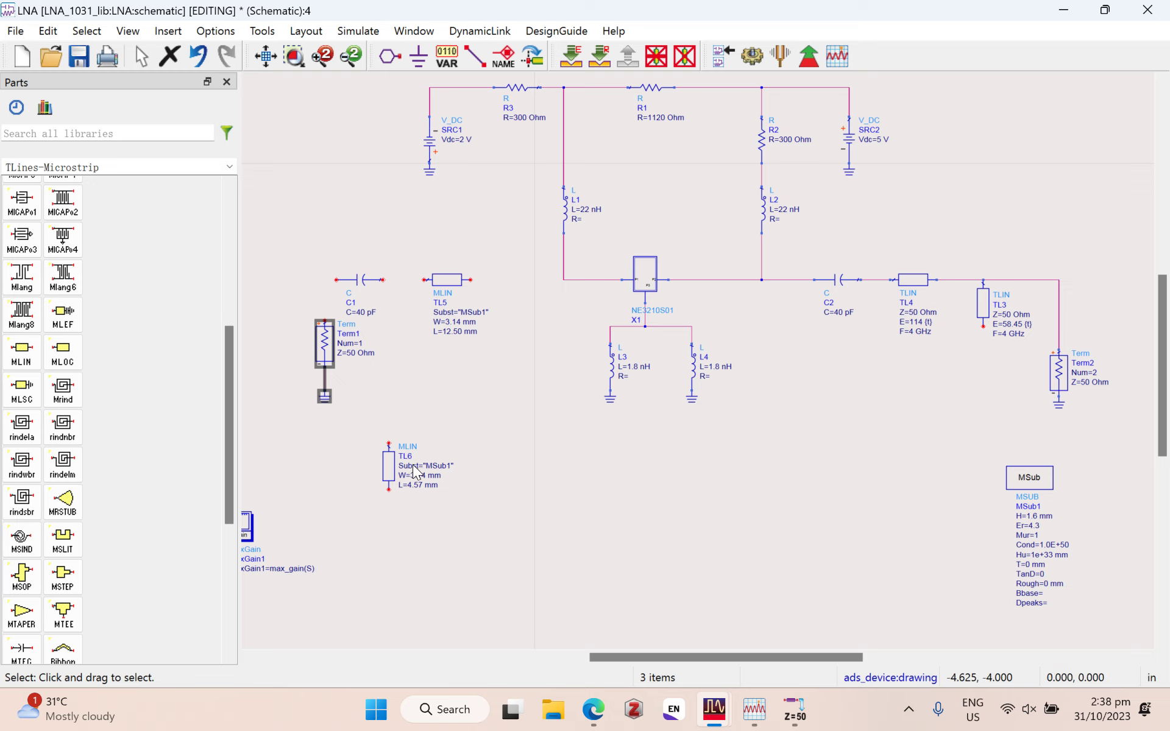
drag(321, 348, 274, 348)
click(349, 469)
drag(354, 279, 336, 279)
click(373, 379)
drag(388, 466, 388, 320)
click(373, 178)
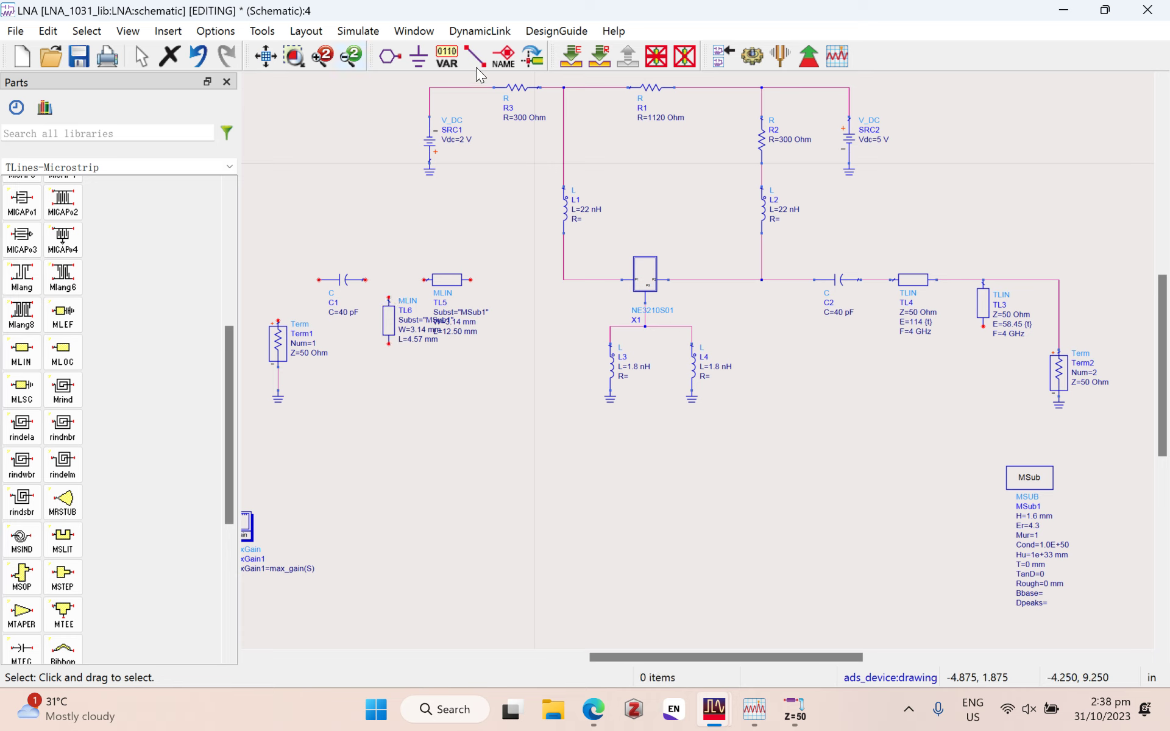
Step: Wire Term1 through C1, the TL6 stub and TL5 to the L1 node, and lower TL6 clear of TL5's labels
key(ctrl+w)
click(278, 320)
click(562, 375)
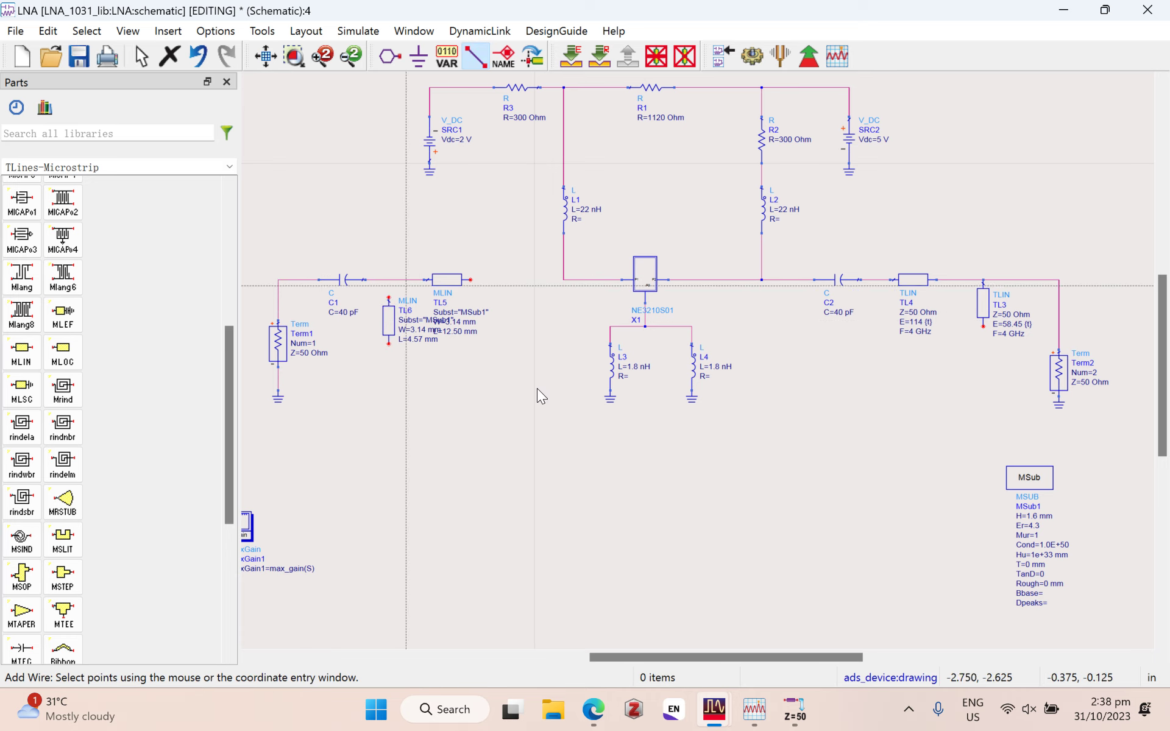
click(521, 396)
click(519, 373)
click(625, 372)
key(Escape)
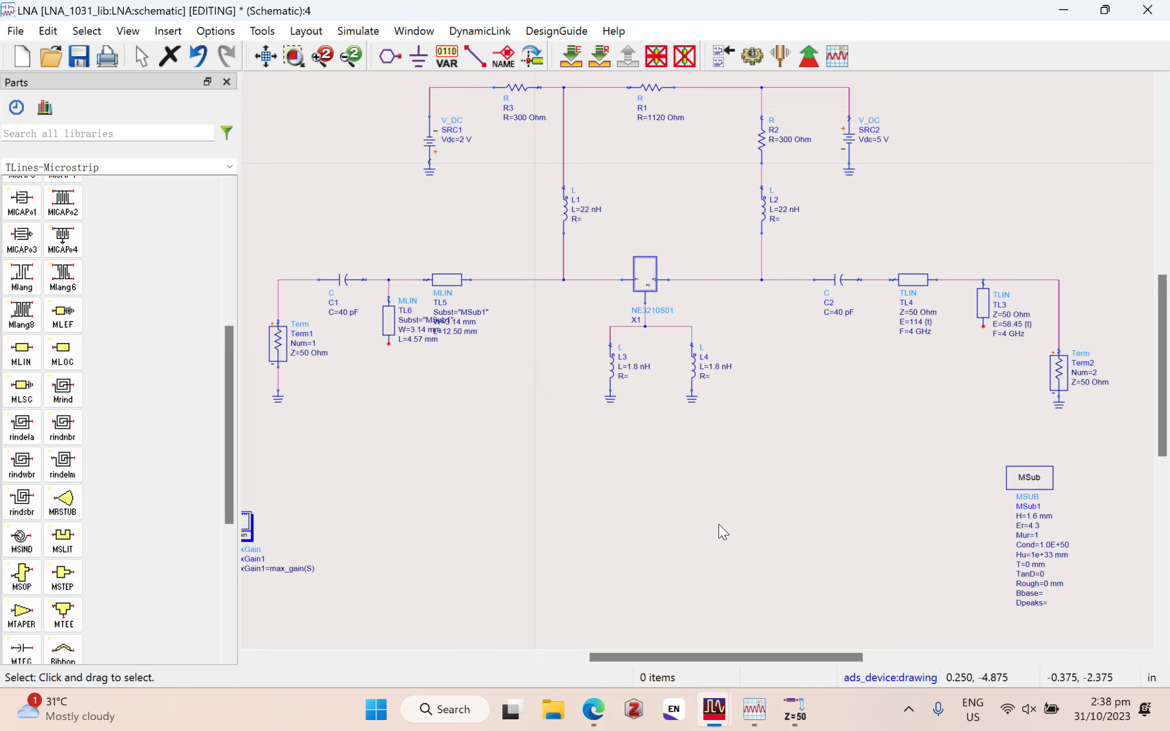
drag(393, 330, 395, 365)
click(618, 637)
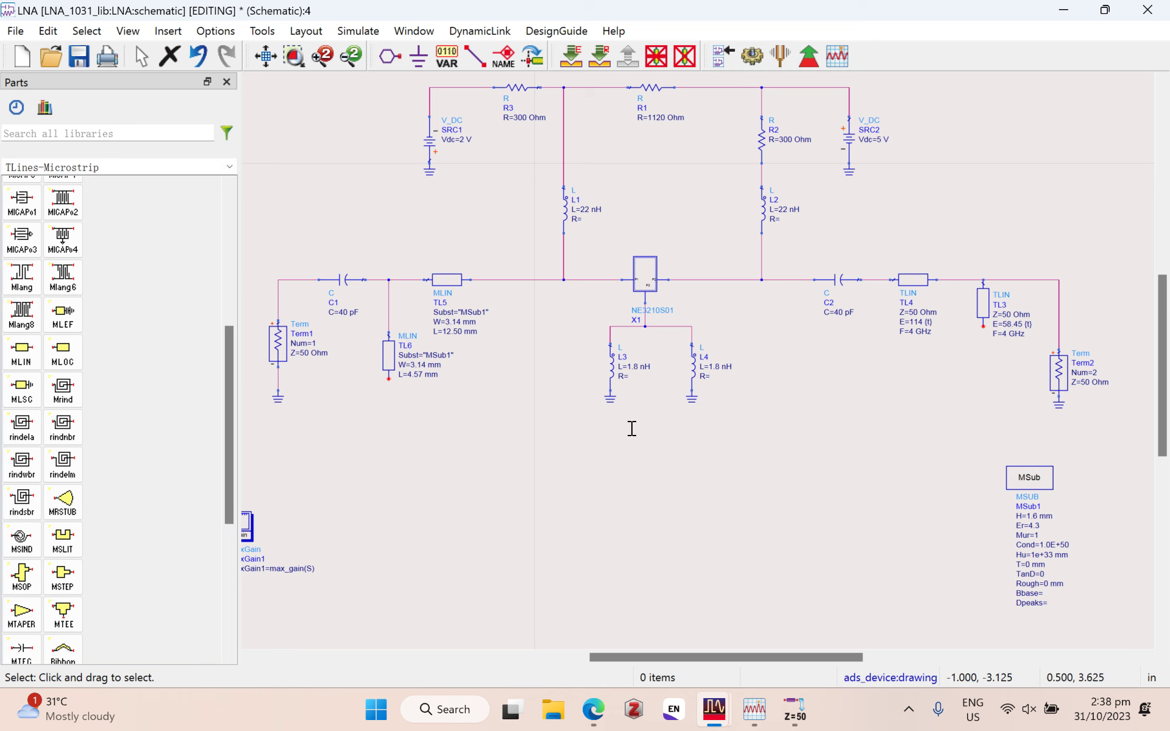
Step: Enable tuning for the length L of microstrip stub TL6, keeping the default 2.285 to 6.855 mm range
double_click(389, 356)
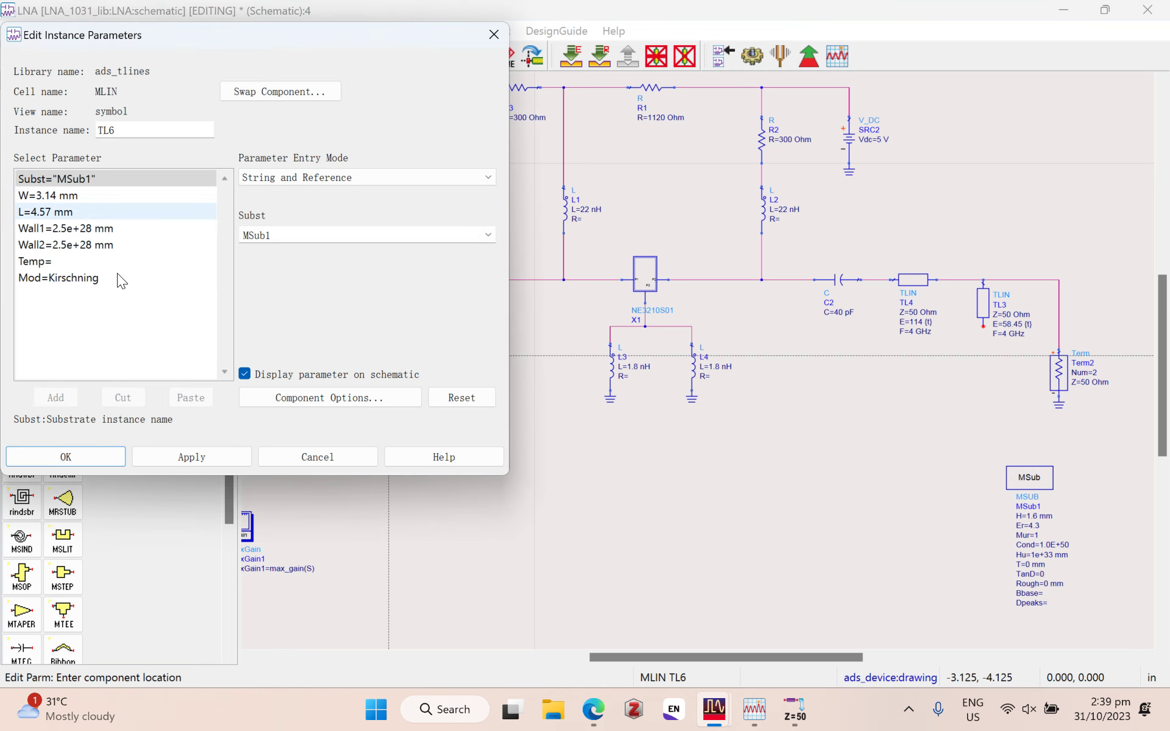
click(87, 209)
click(365, 286)
click(329, 140)
click(287, 152)
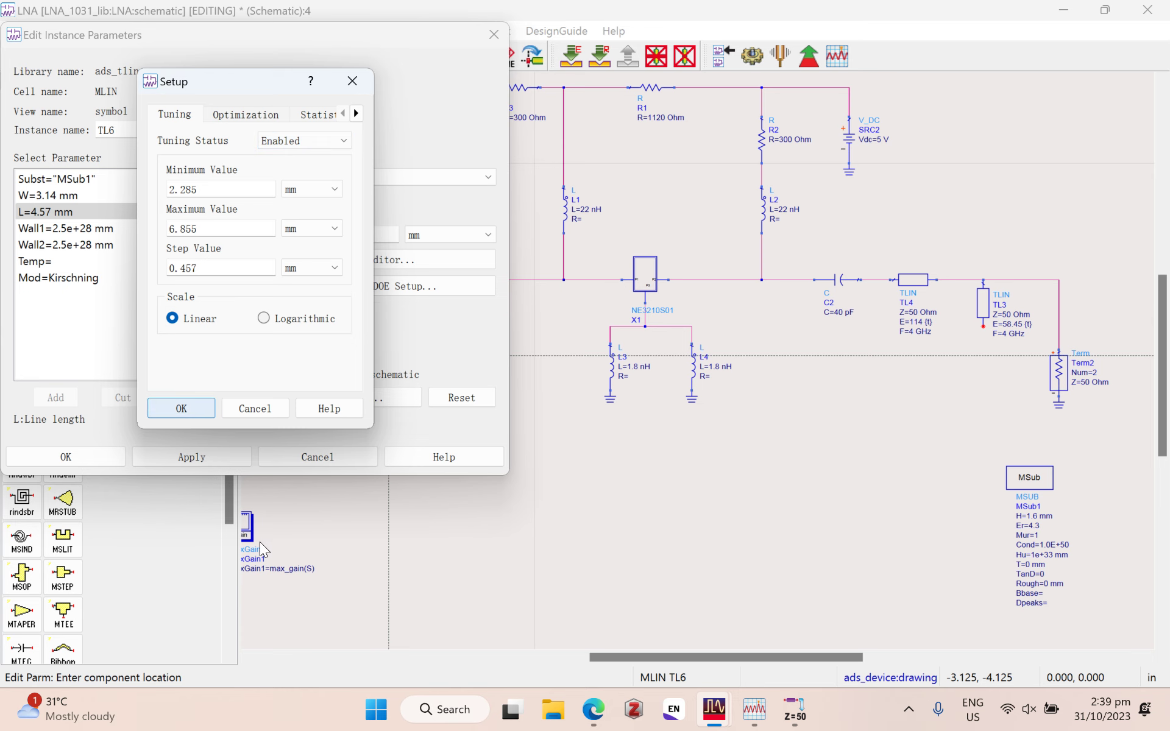
click(195, 407)
click(115, 454)
Step: Enable tuning for the length L of microstrip line TL5, keeping the default 6.25 to 18.75 mm range
double_click(453, 280)
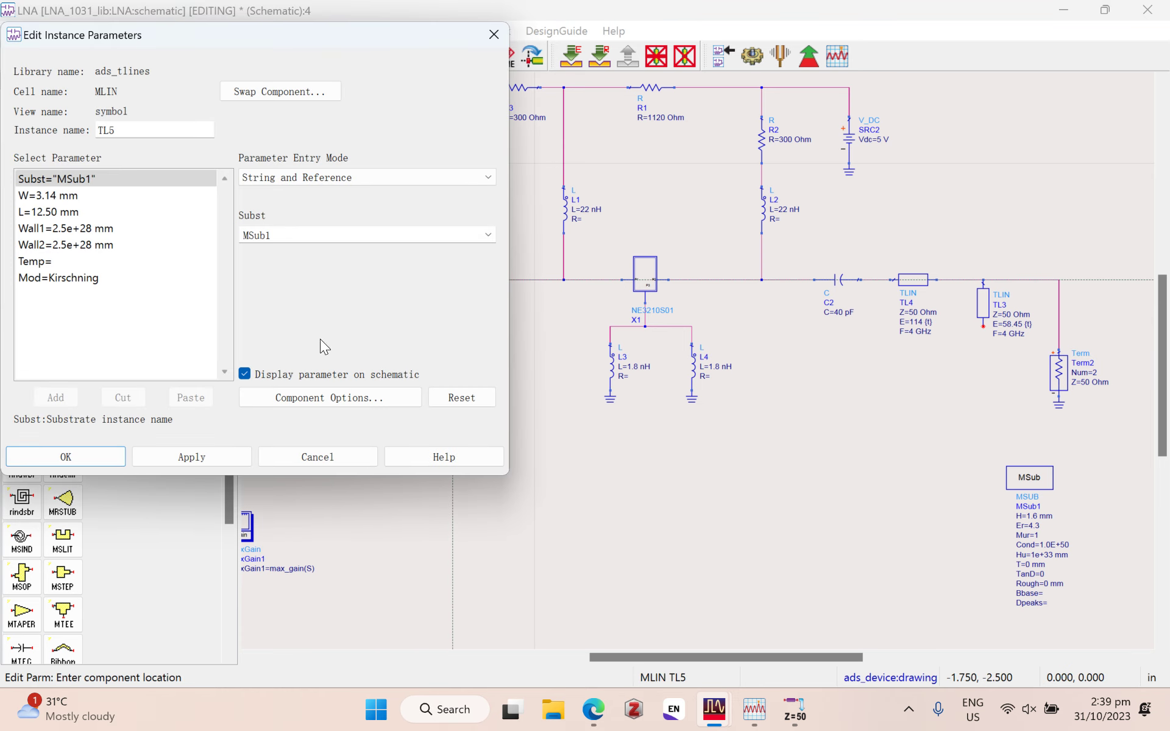
click(79, 212)
click(402, 286)
click(322, 140)
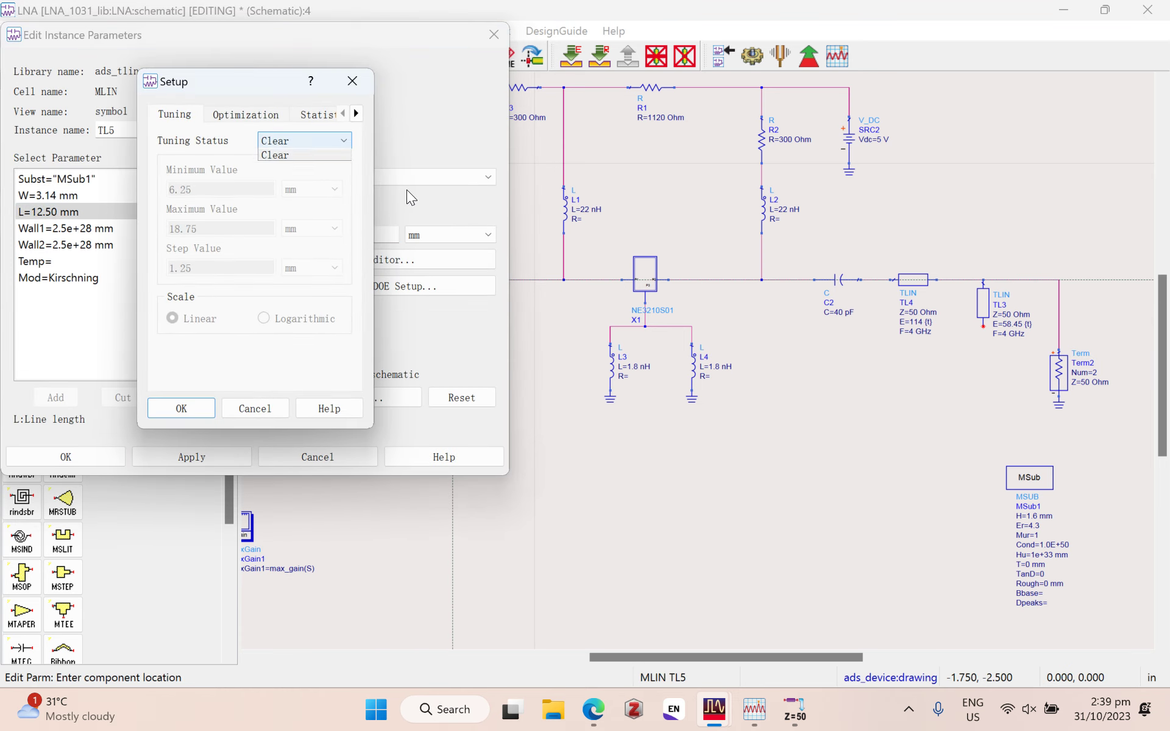
click(303, 154)
click(206, 410)
click(158, 457)
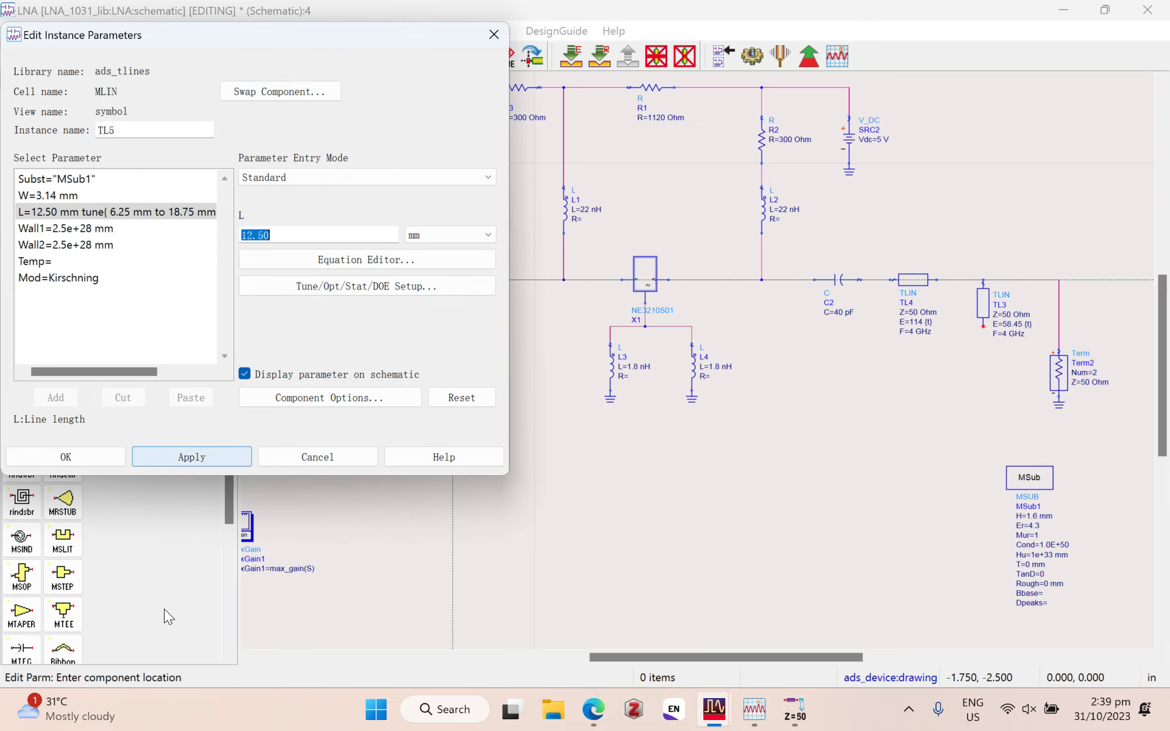
key(Return)
Step: Simulate the LNA and examine the noise and available gain circles around marker m4 on the Smith chart
key(F7)
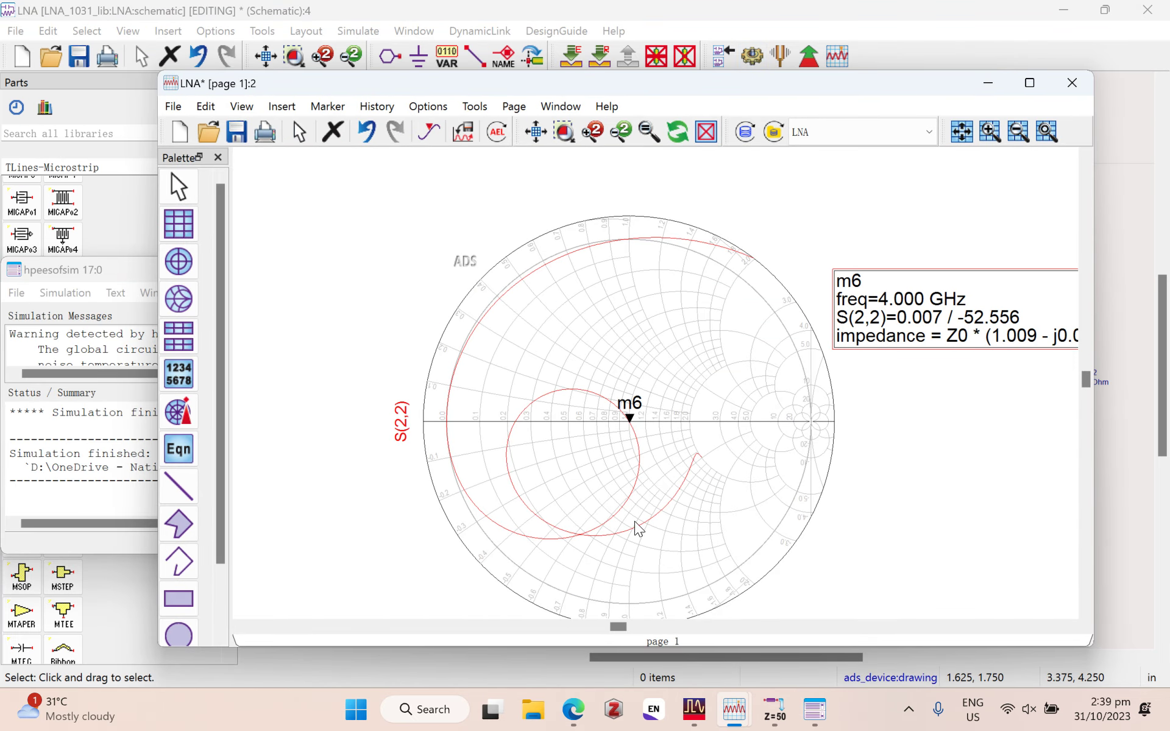
scroll(634, 521, down, 6)
drag(627, 524, 825, 499)
scroll(825, 500, up, 8)
scroll(775, 487, up, 2)
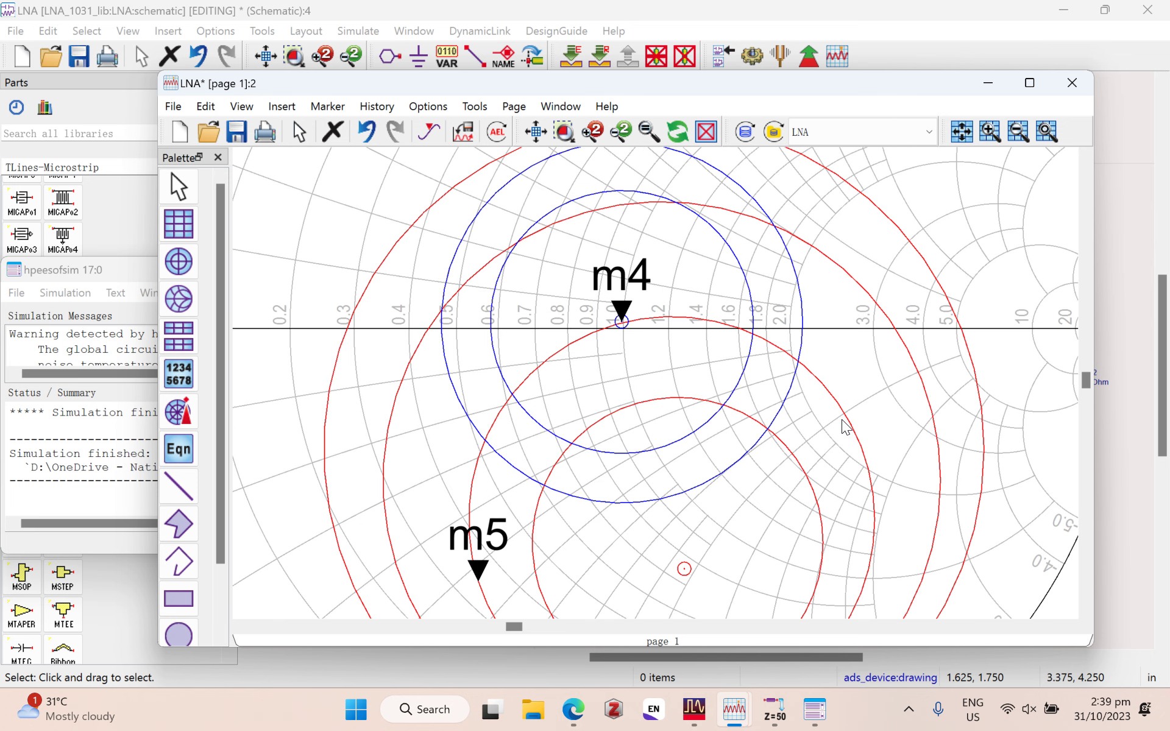
scroll(817, 400, down, 6)
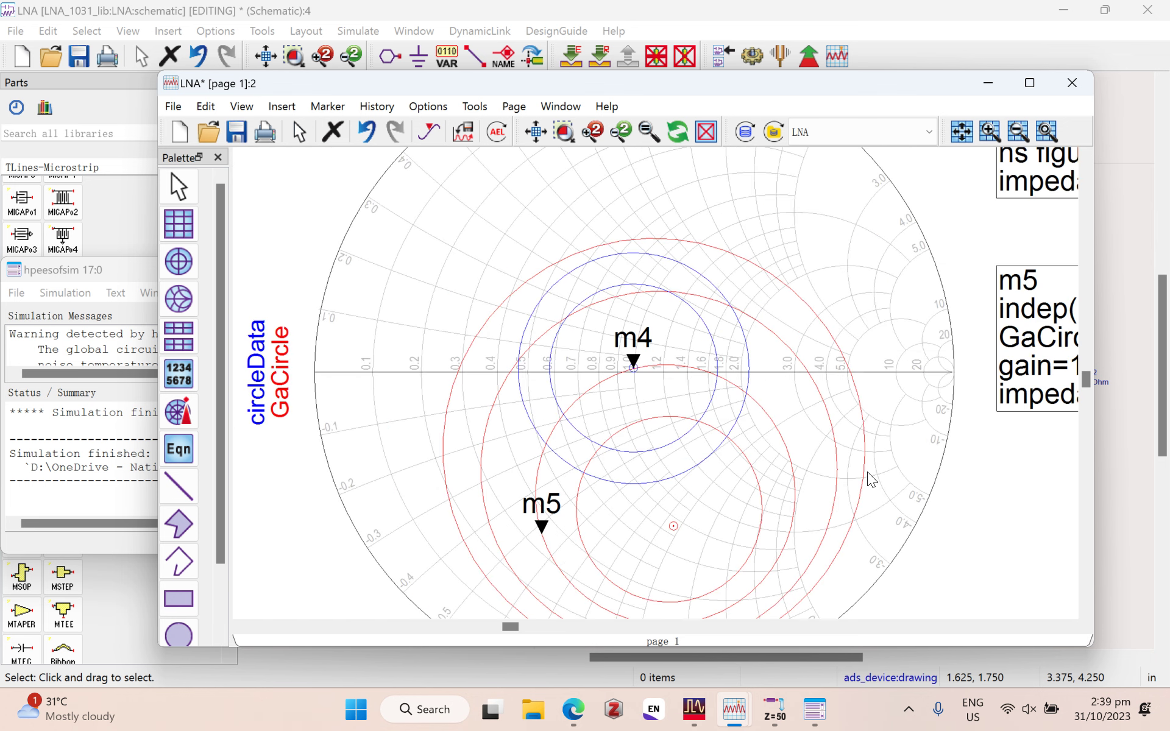
scroll(859, 518, up, 3)
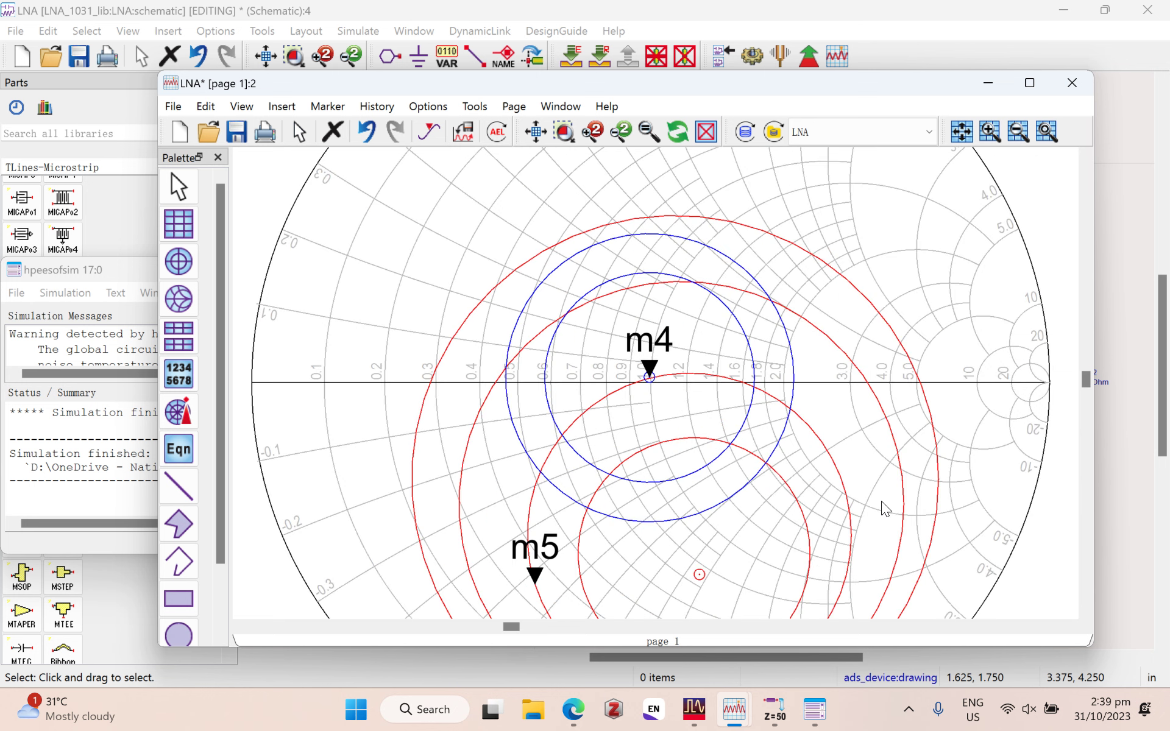
scroll(880, 514, down, 2)
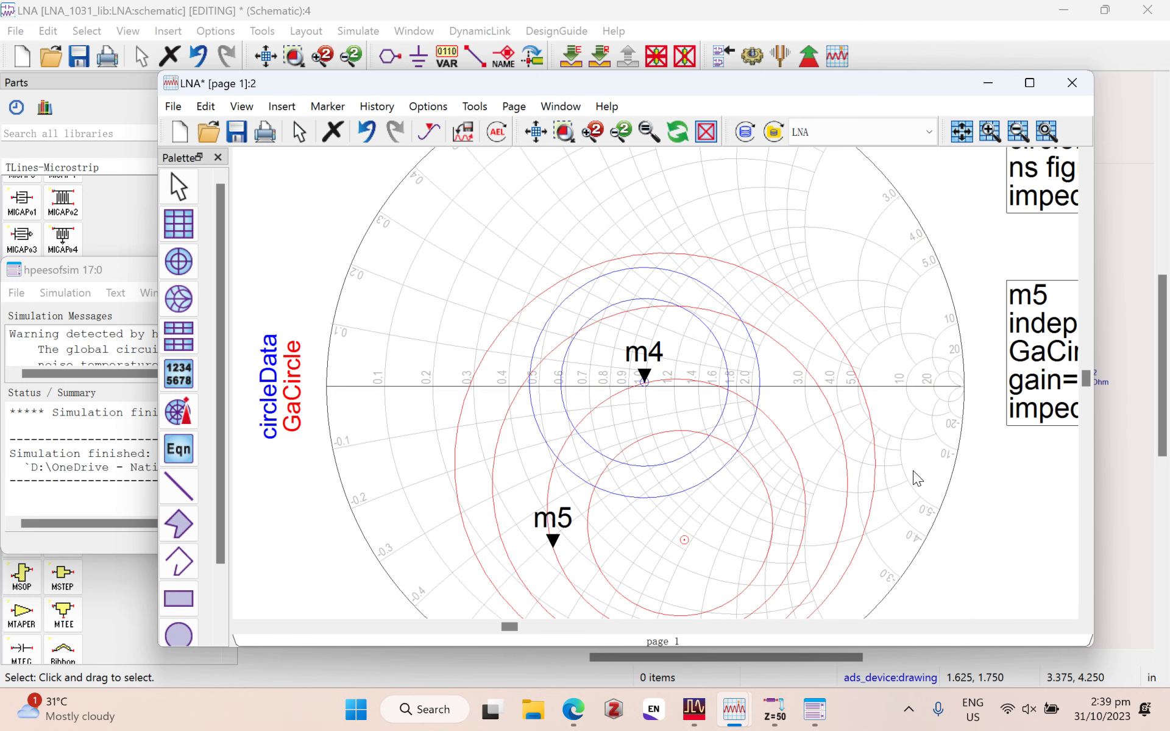
click(153, 357)
click(343, 268)
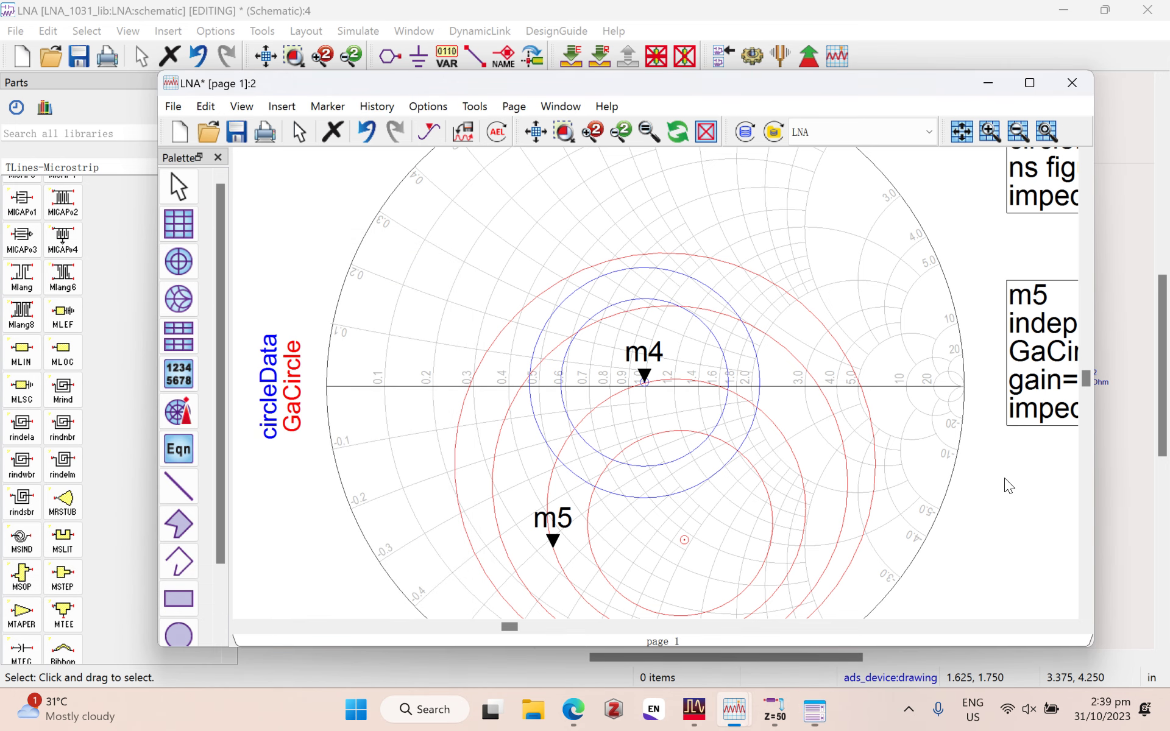
click(988, 83)
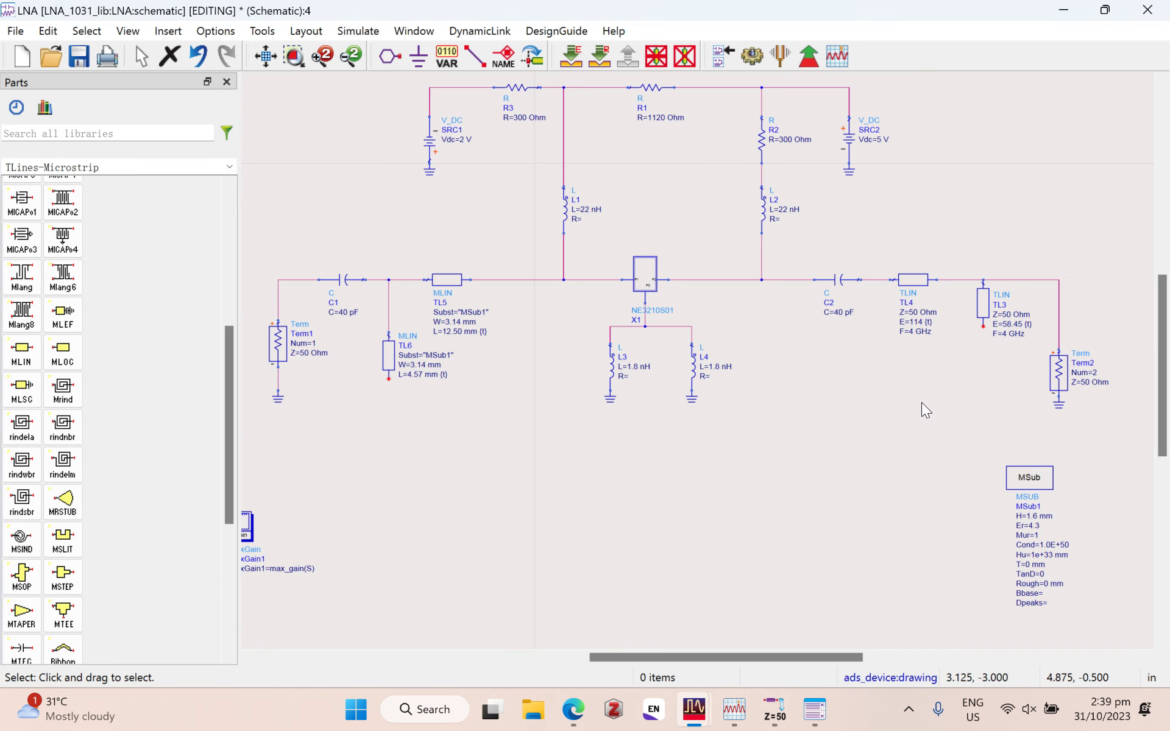
Step: Close the NE3210S01 schematic and symbol windows
scroll(1023, 512, up, 2)
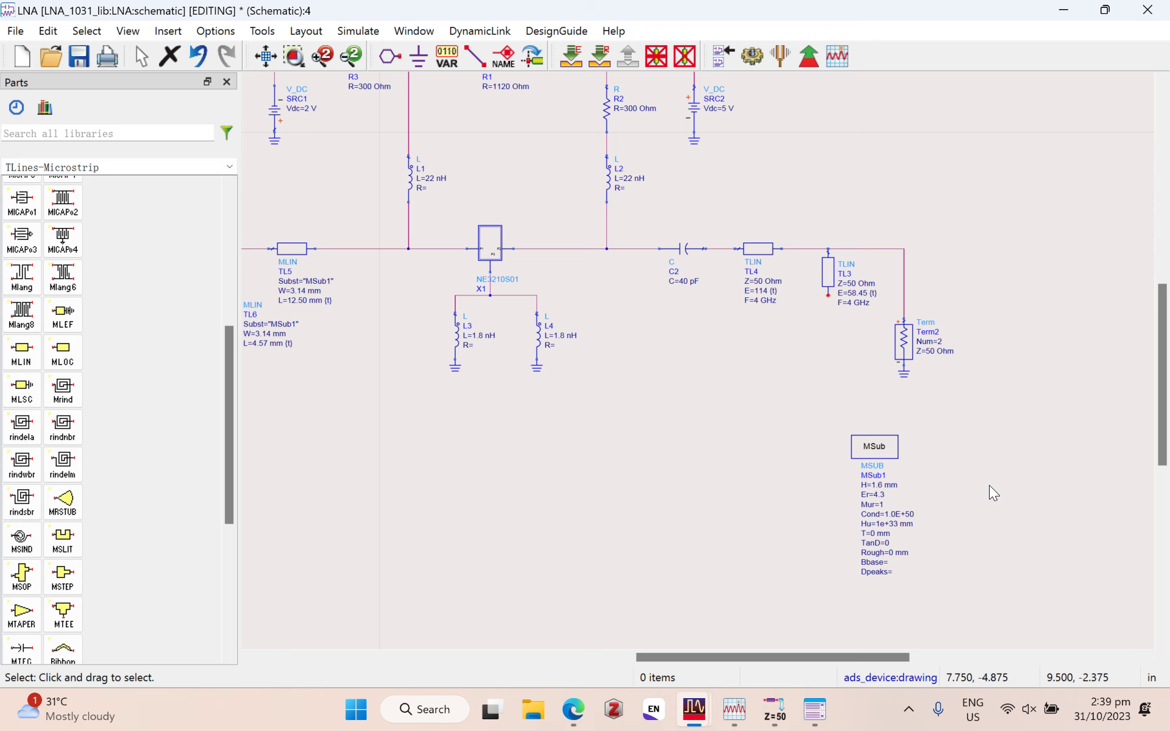
scroll(941, 479, down, 2)
scroll(996, 441, up, 3)
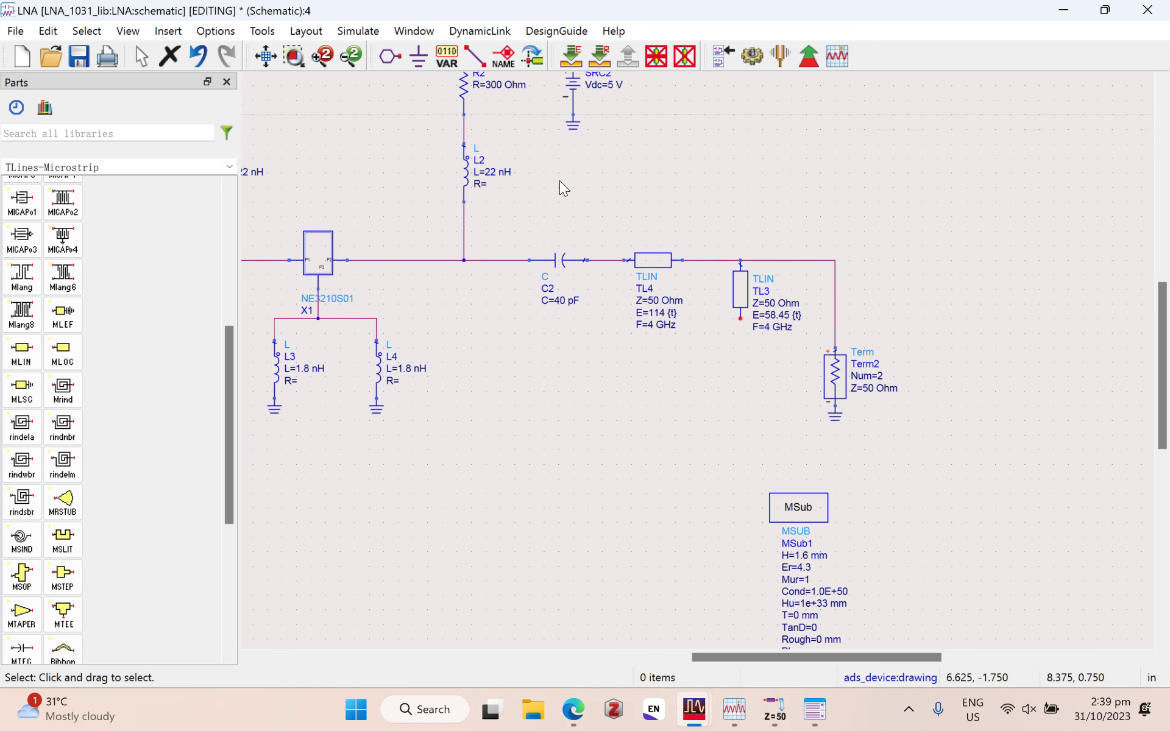
mouse_move(694, 710)
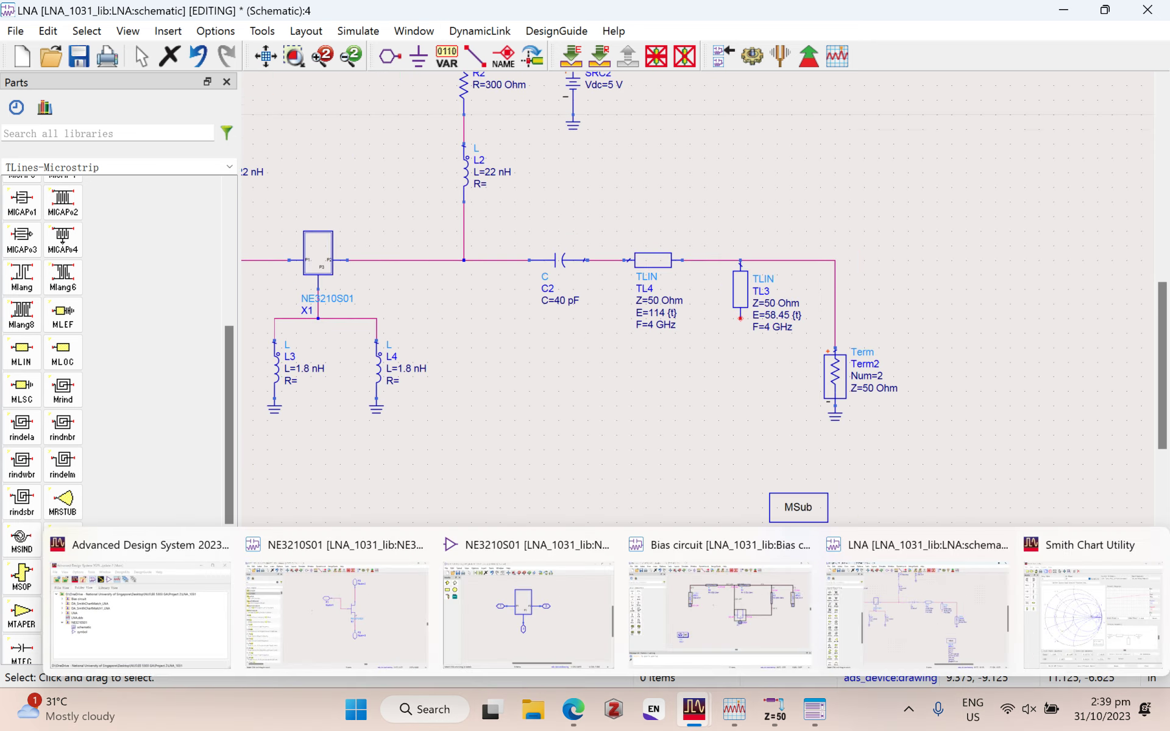
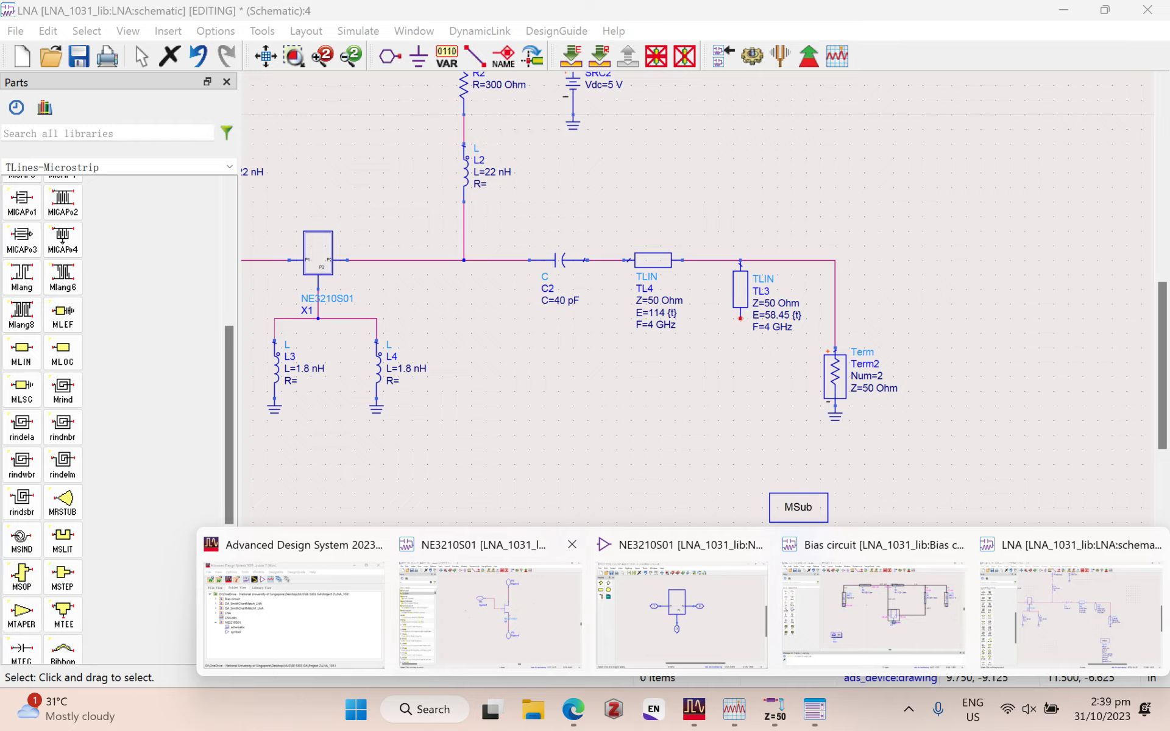
click(572, 544)
click(670, 544)
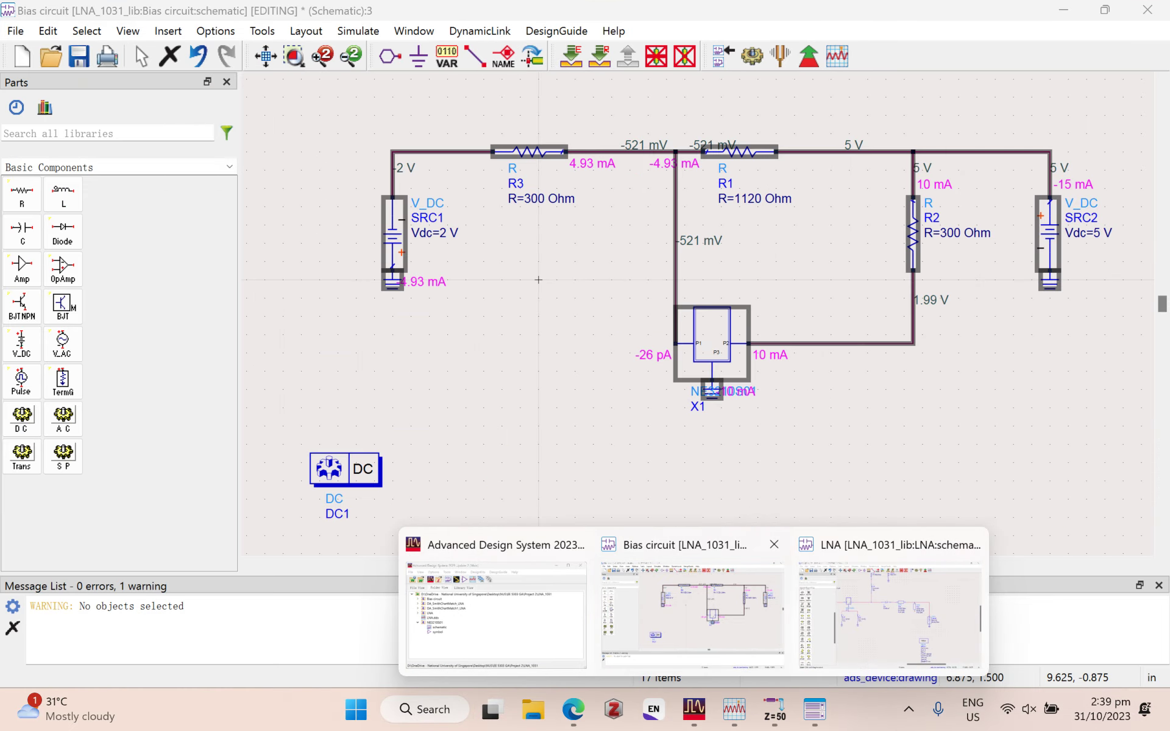
Step: Close the Bias circuit schematic and save its changes
click(773, 544)
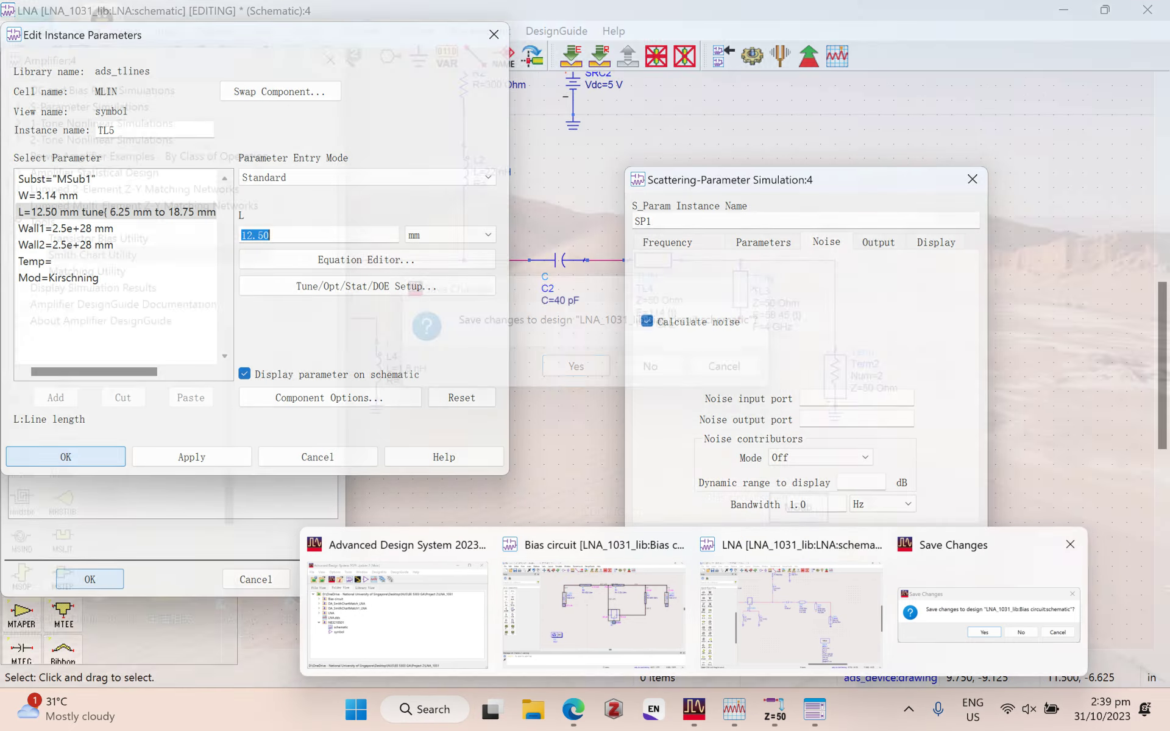
key(Return)
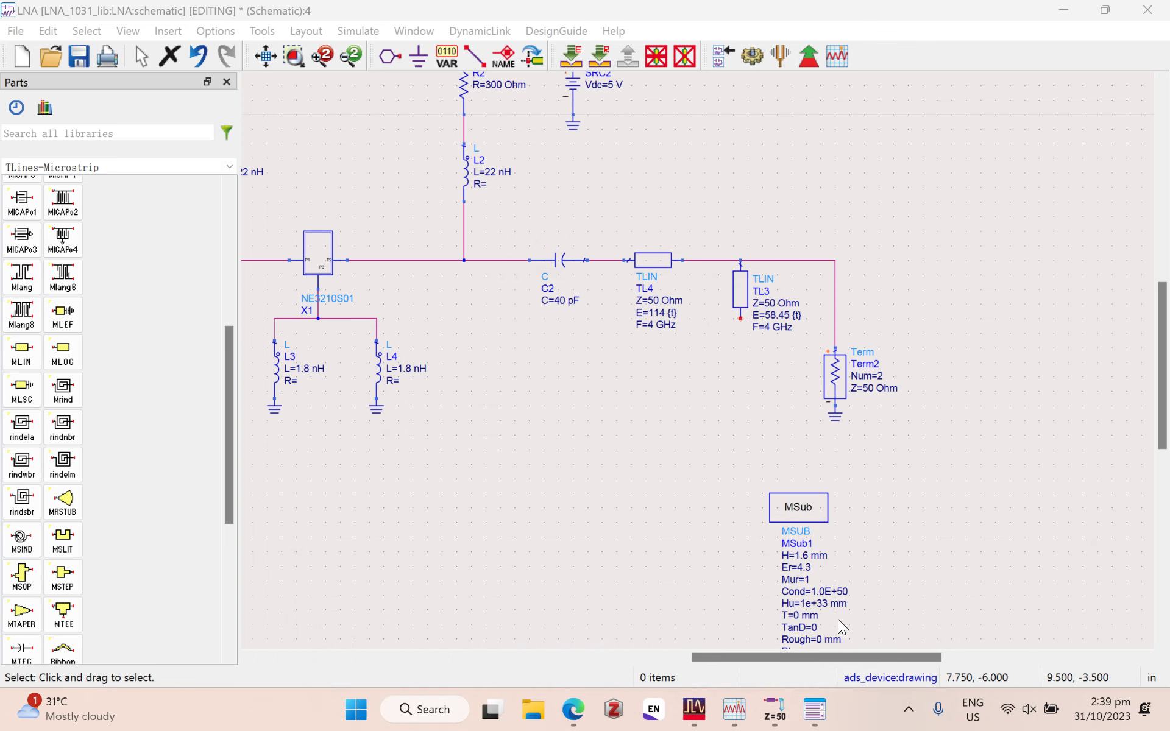
Step: Synthesize in LineCalc the physical length of a 50 Ohm microstrip line with 58.45 degrees electrical length at 4 GHz
scroll(839, 476, down, 1)
scroll(838, 477, down, 1)
click(262, 30)
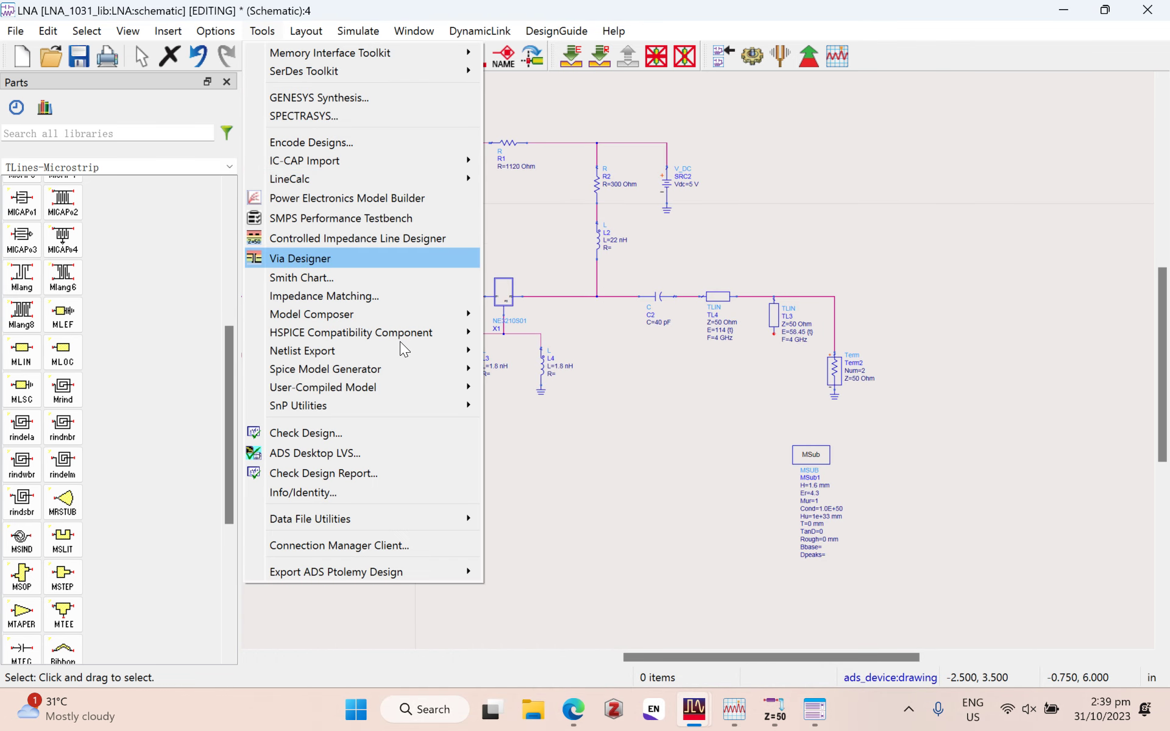
mouse_move(427, 179)
click(700, 180)
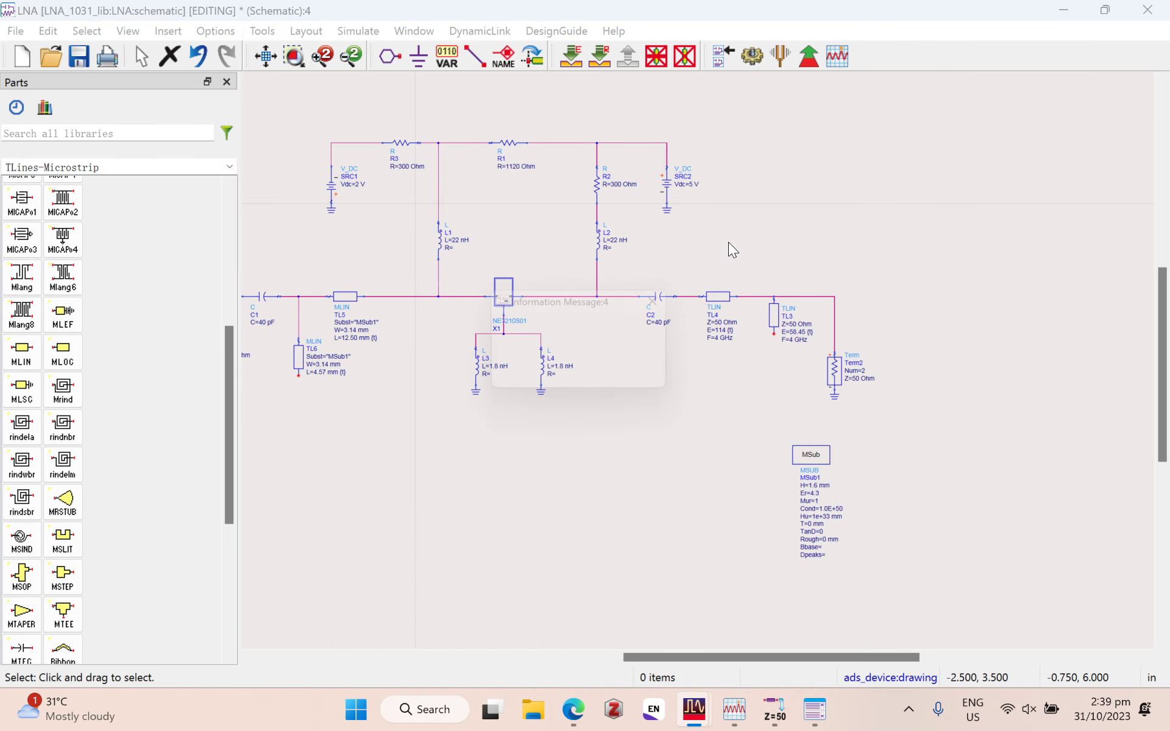
key(Return)
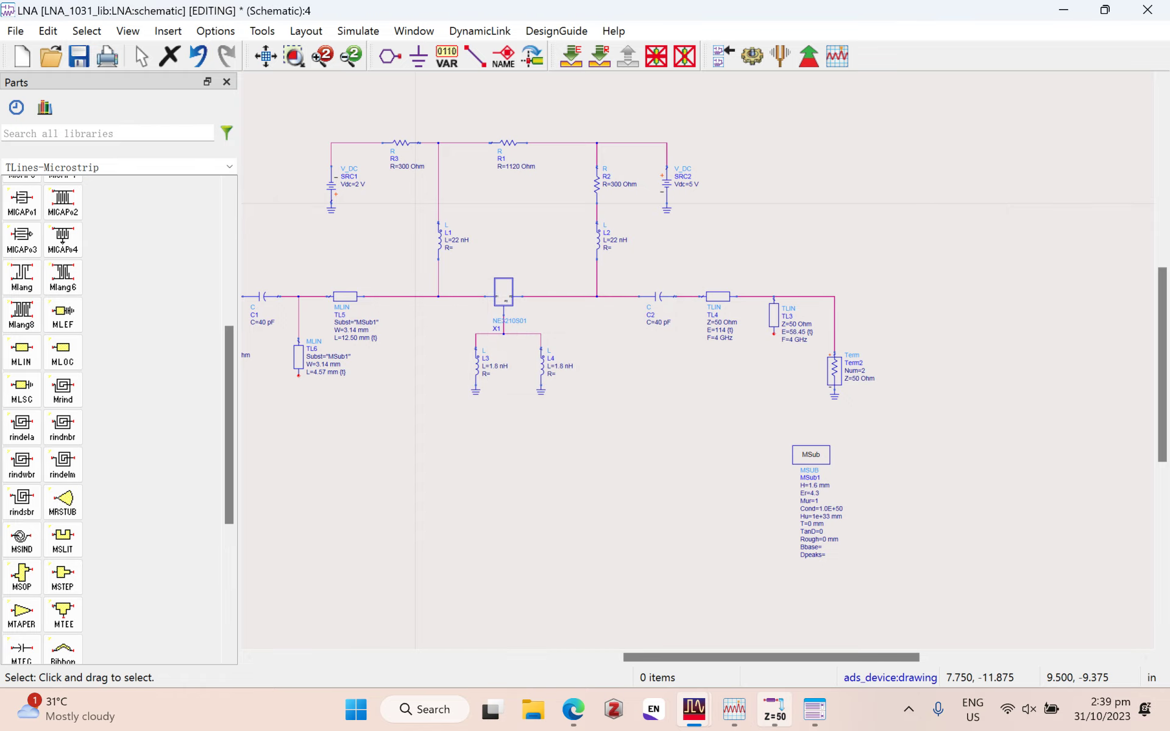
drag(728, 111, 295, 127)
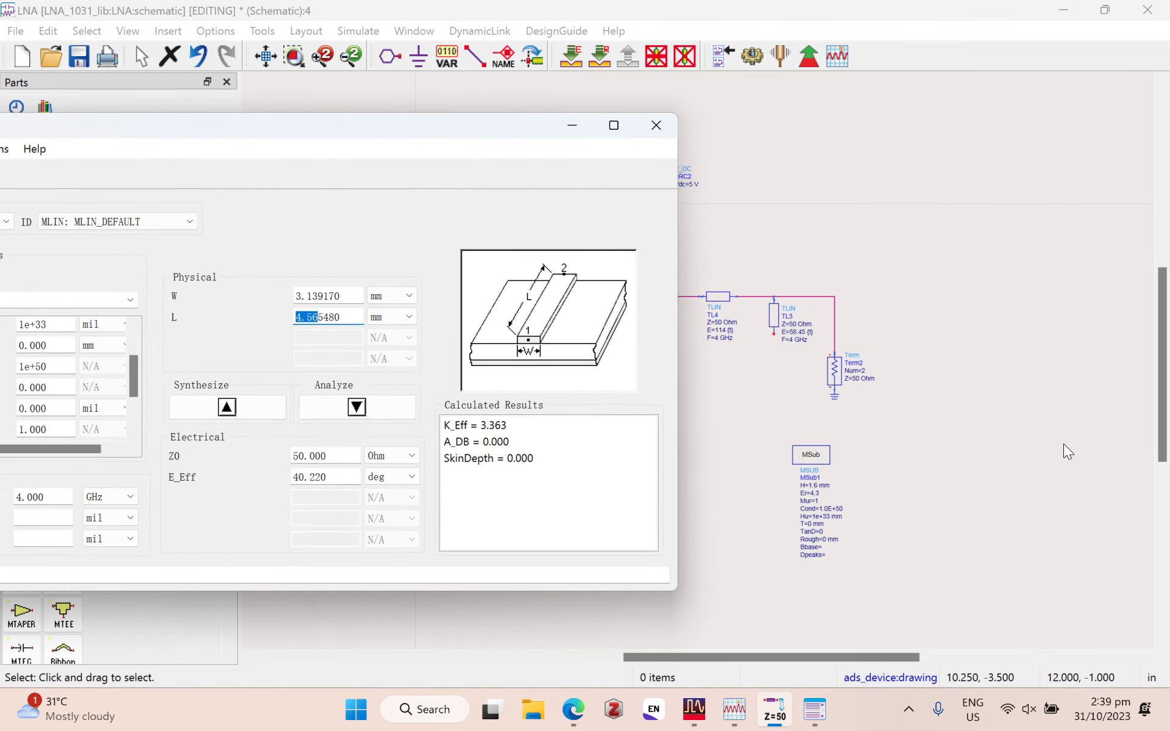
drag(338, 481, 280, 476)
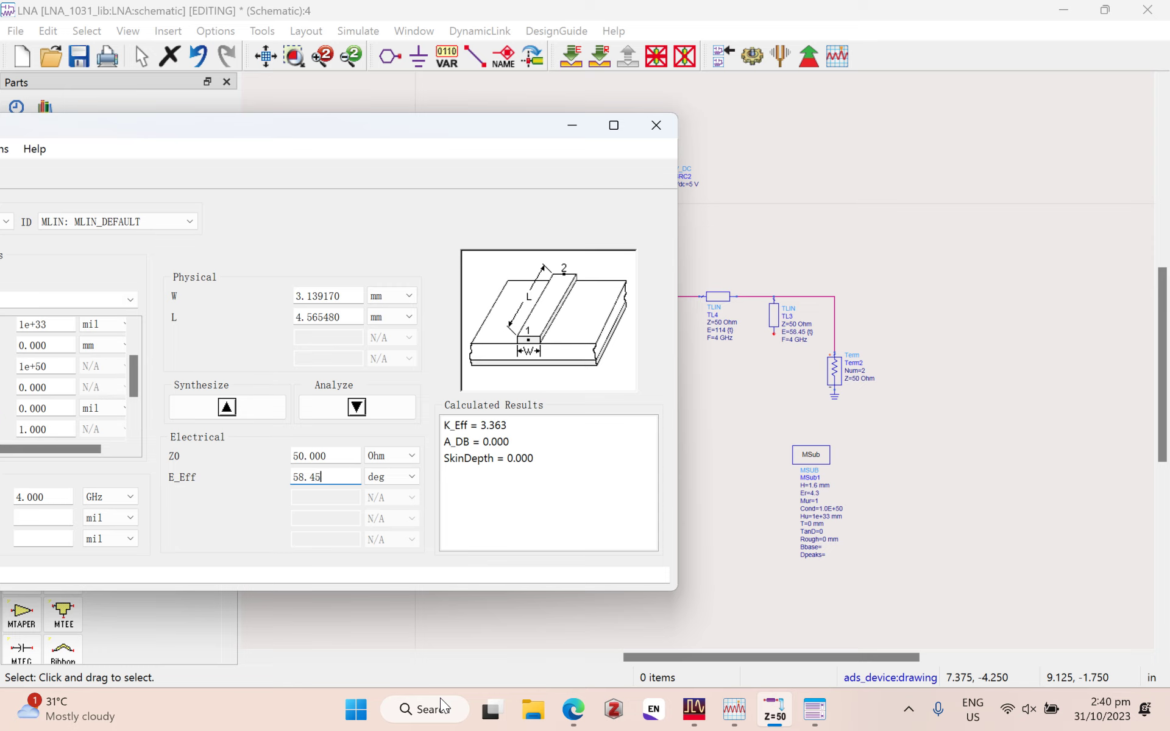
key(Return)
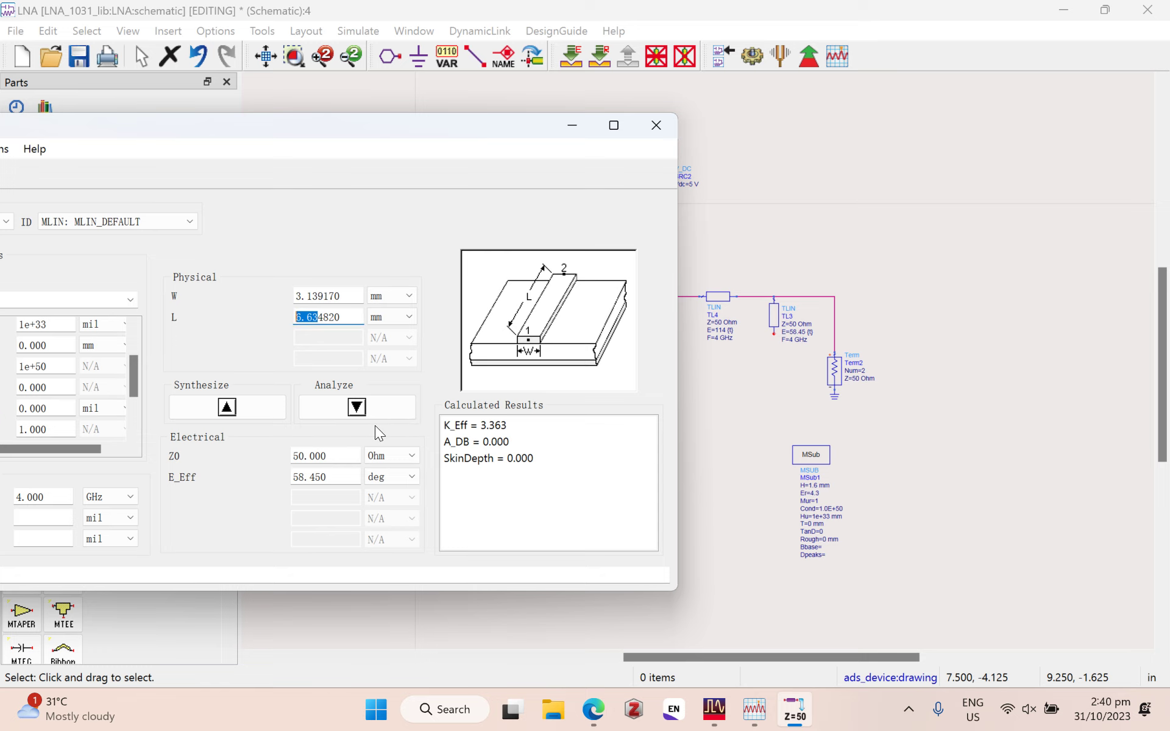
Step: Place two MLIN microstrip lines below the output network and rotate the first one, TL7, to vertical
click(1032, 496)
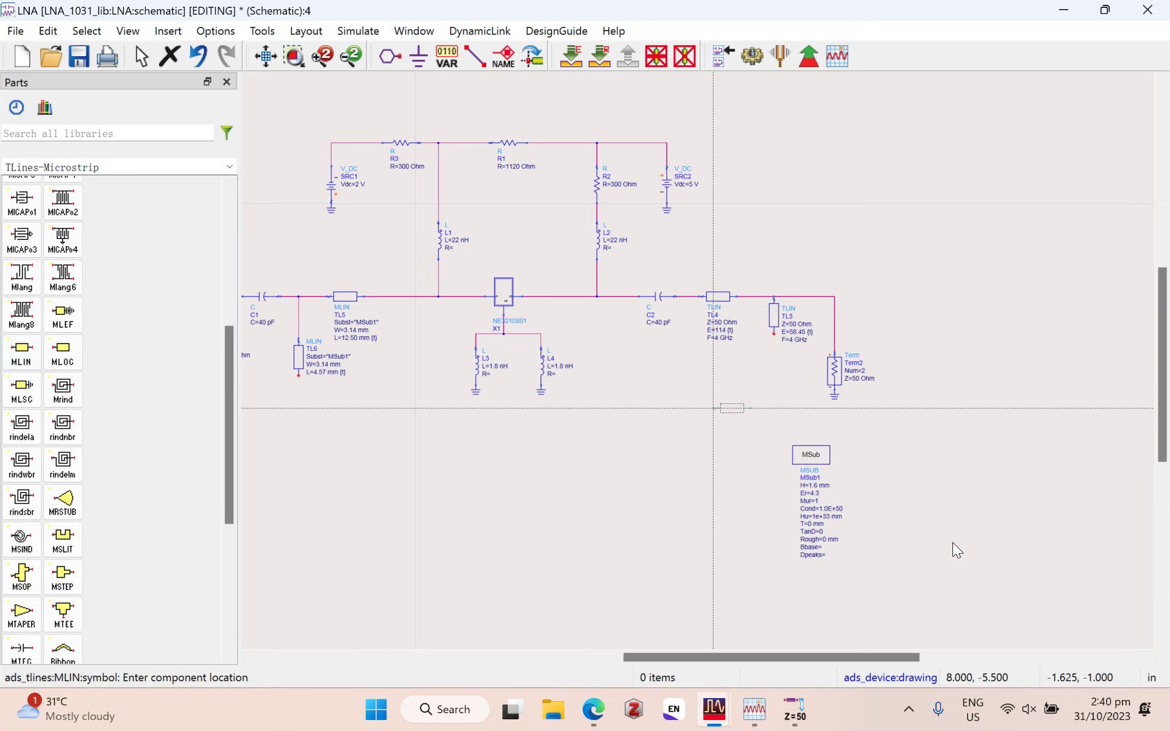
click(876, 516)
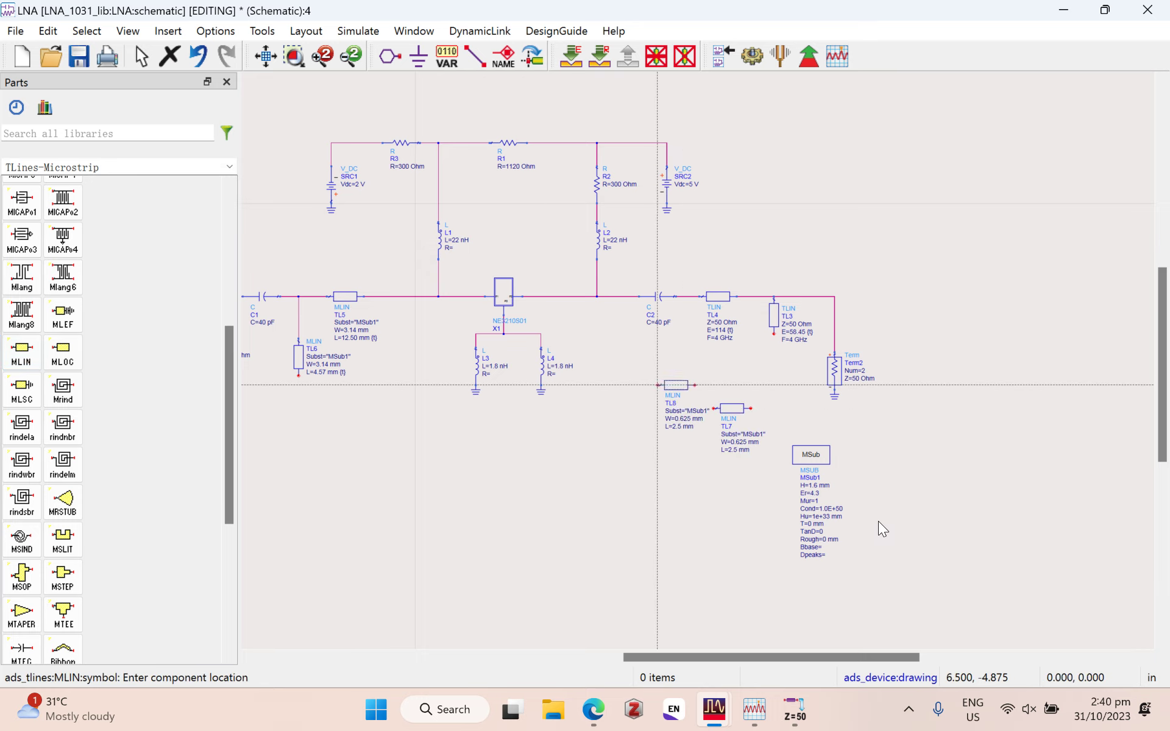
key(Escape)
click(982, 546)
key(ctrl+r)
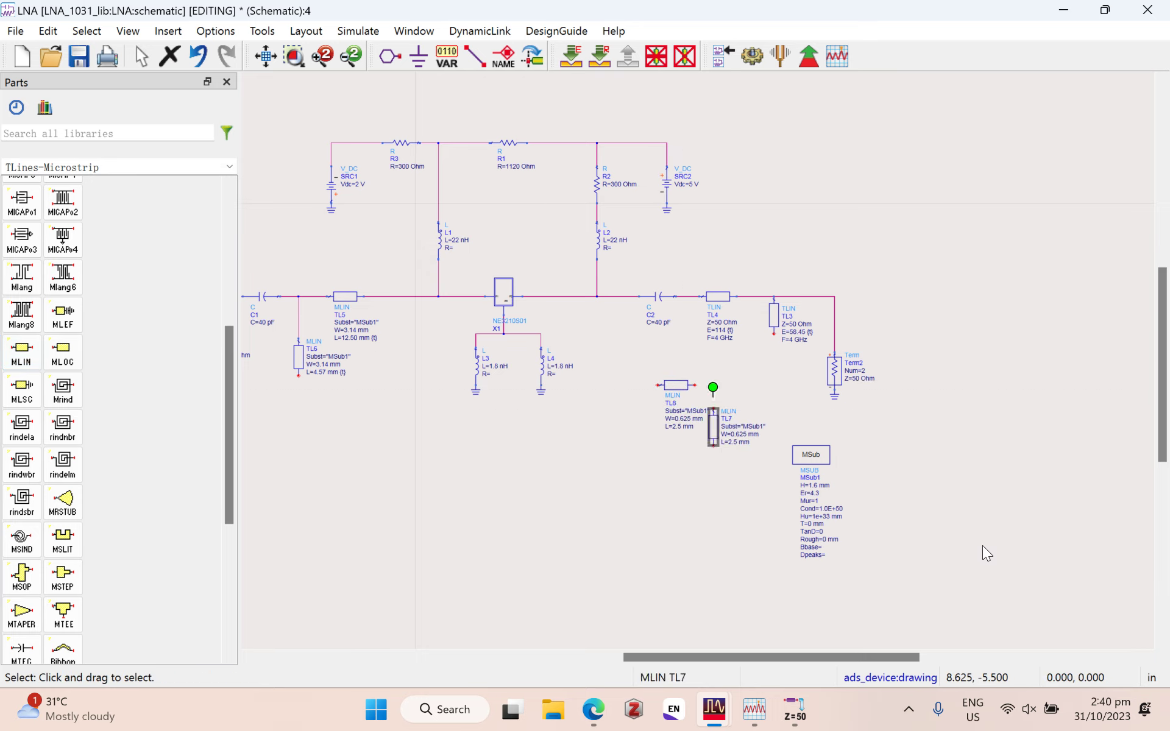
click(989, 587)
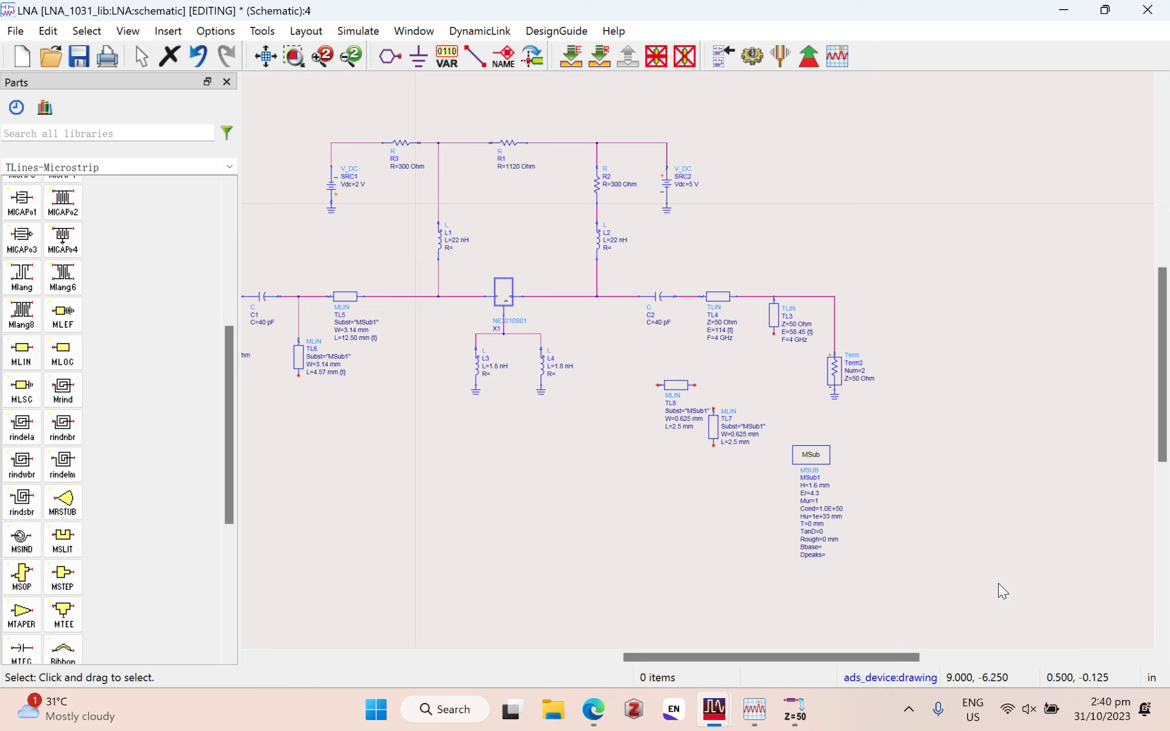
Step: Set microstrip stub TL7 to width W=3.14 mm and length L=6.63 mm
scroll(948, 504, up, 5)
click(906, 475)
text(3.14)
click(953, 550)
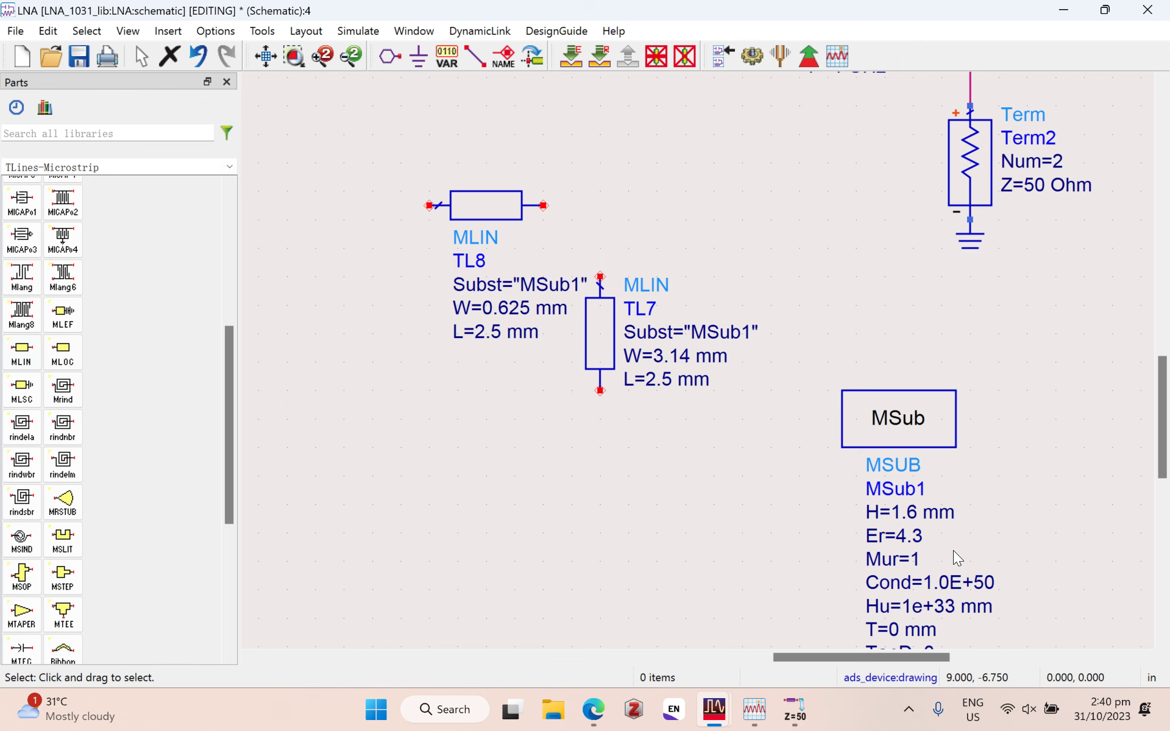
scroll(948, 516, down, 2)
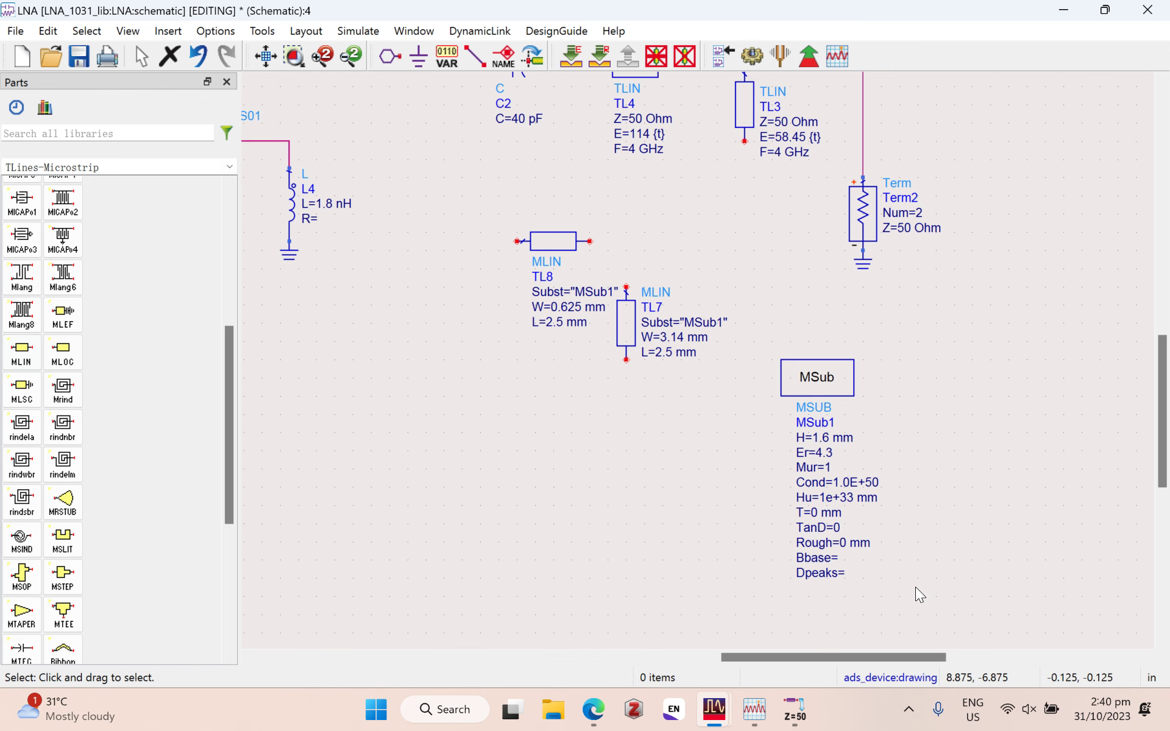
click(894, 478)
text(6.63)
click(898, 539)
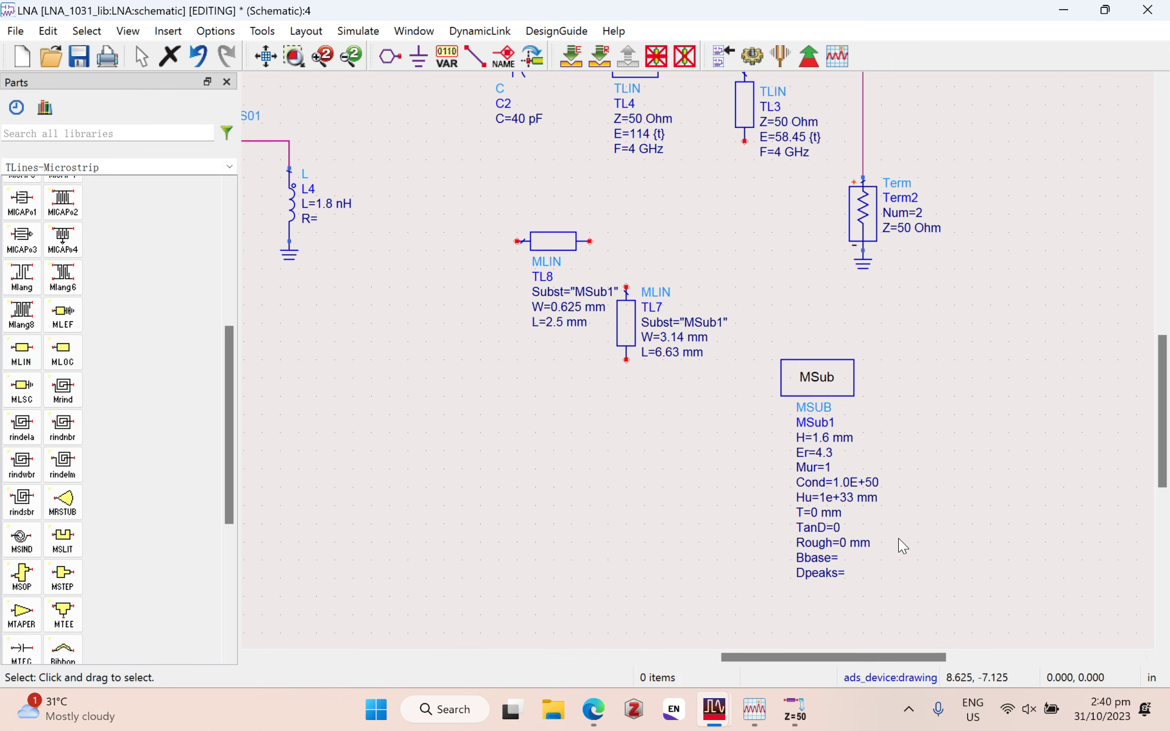
Step: Delete the ideal stub TL3 and the wires connecting C2 and TL4 in the output network
scroll(935, 309, down, 1)
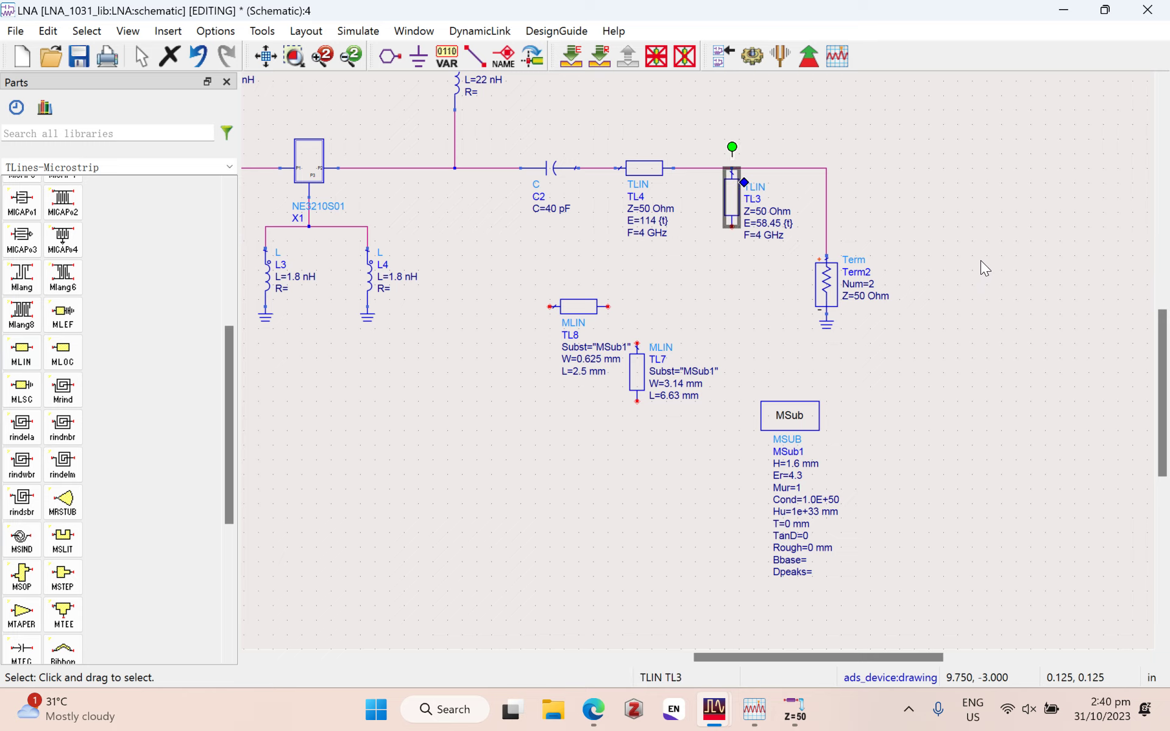
key(Delete)
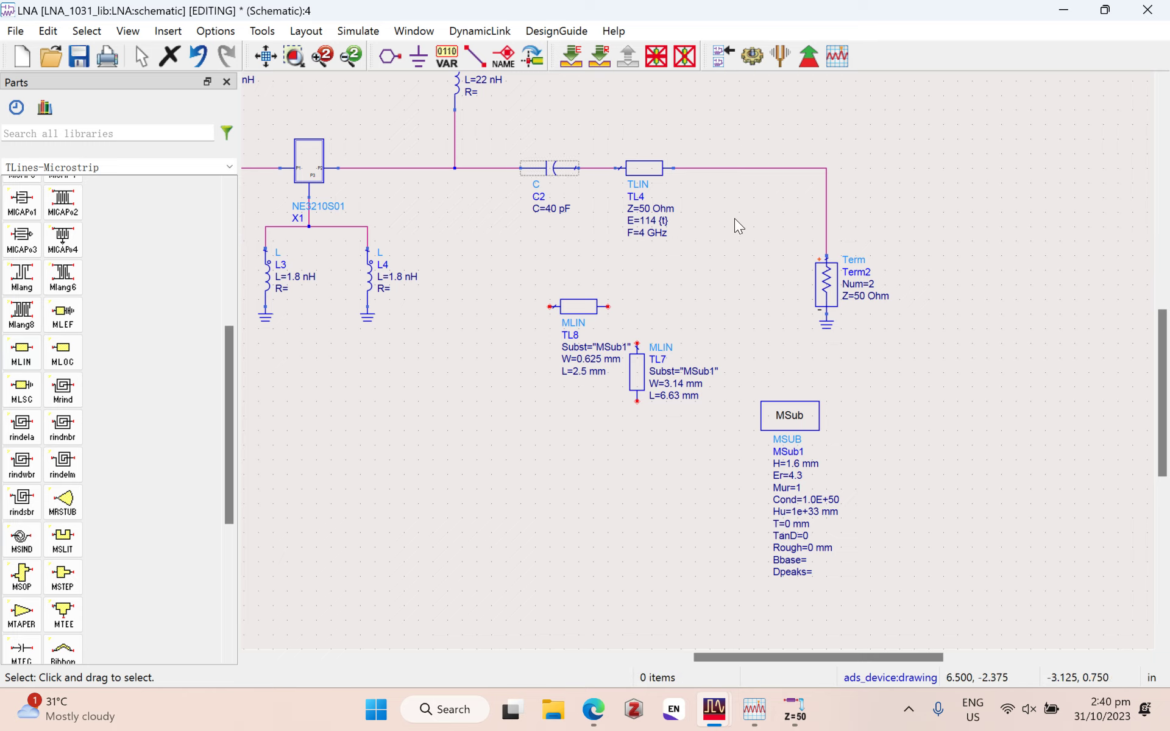
click(601, 168)
key(Delete)
click(500, 166)
key(Delete)
click(708, 168)
key(Delete)
Step: Rearrange the output network so TL4 sits nearest the transistor, C2 nearest Term2, and stub TL7 hangs between them
drag(543, 168, 754, 165)
drag(637, 171, 564, 170)
drag(638, 366, 688, 234)
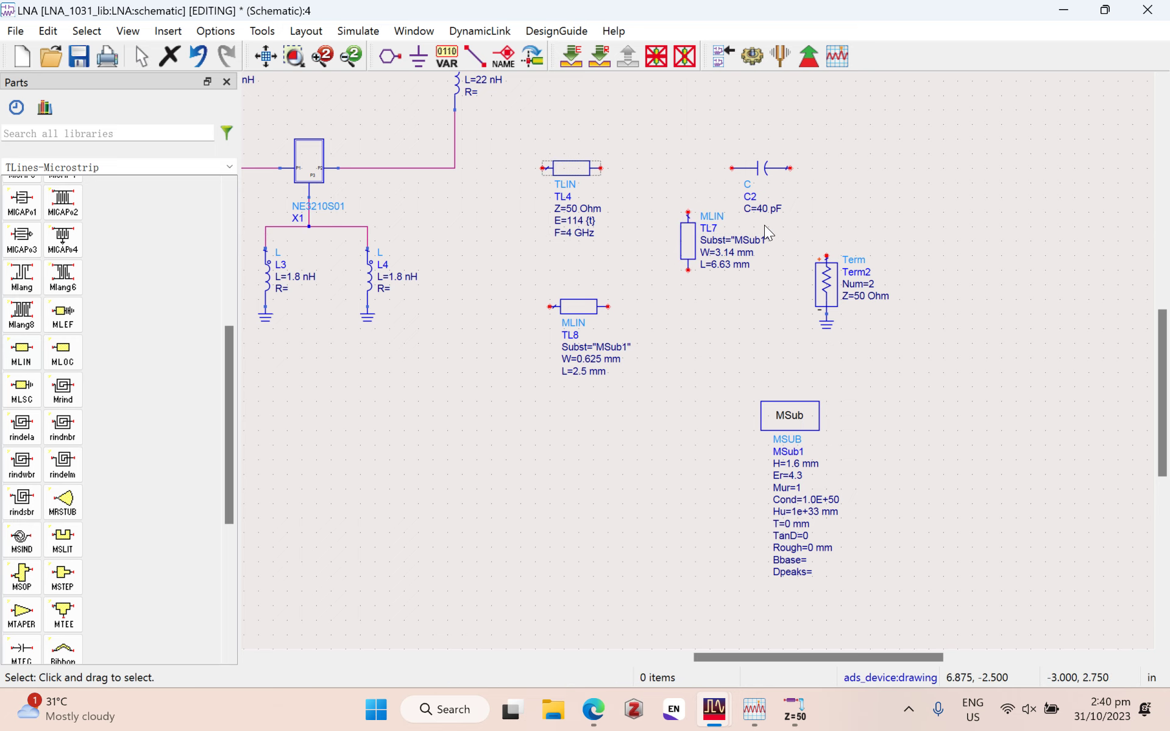
Step: Synthesize in LineCalc the physical length of the 50 Ohm line for 114 degrees electrical length
click(795, 708)
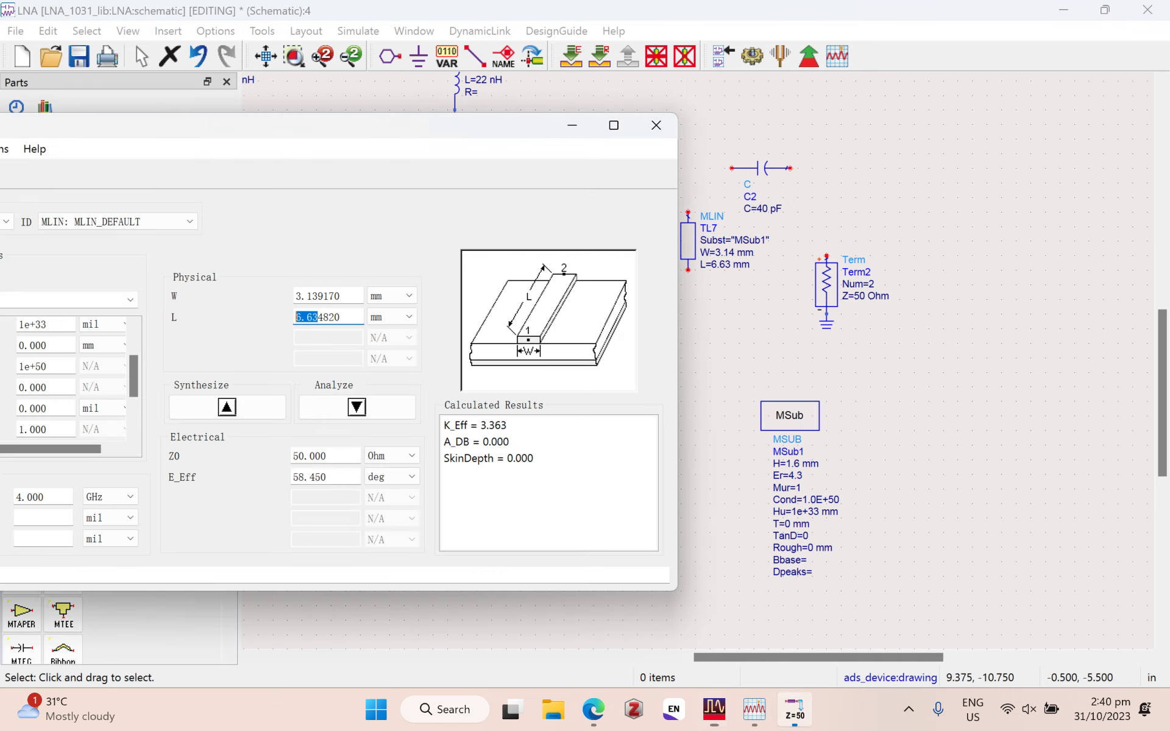
key(Tab)
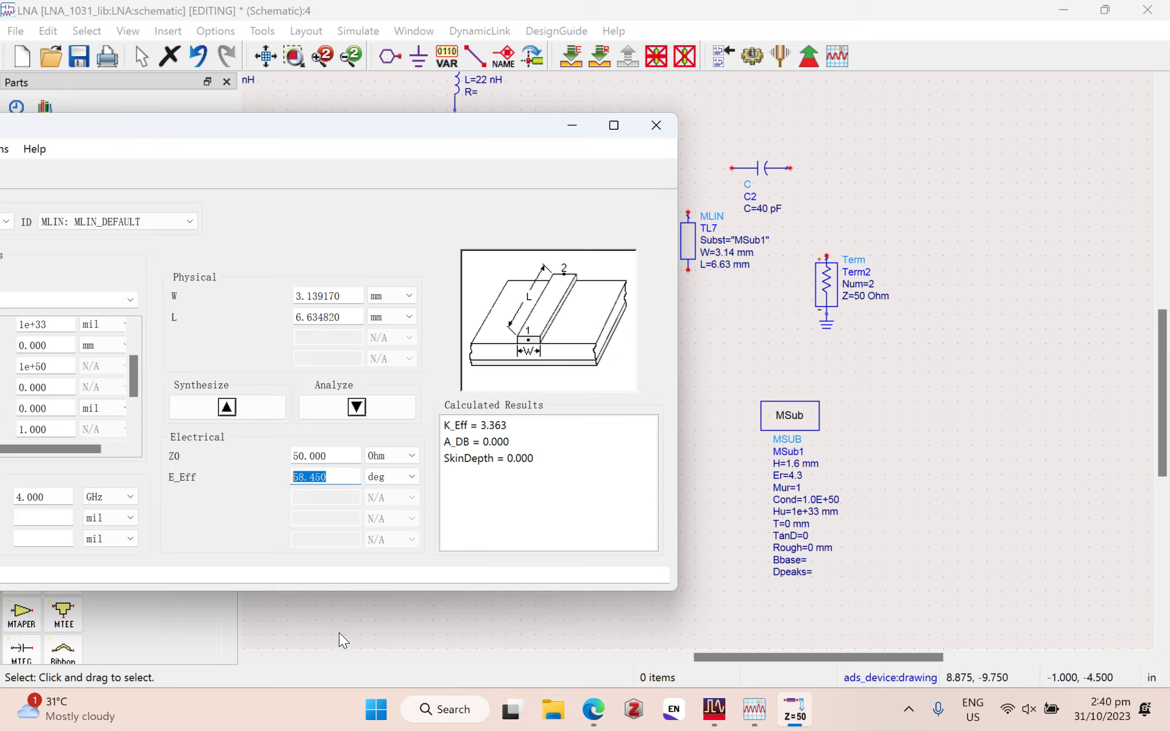
text(114)
click(229, 407)
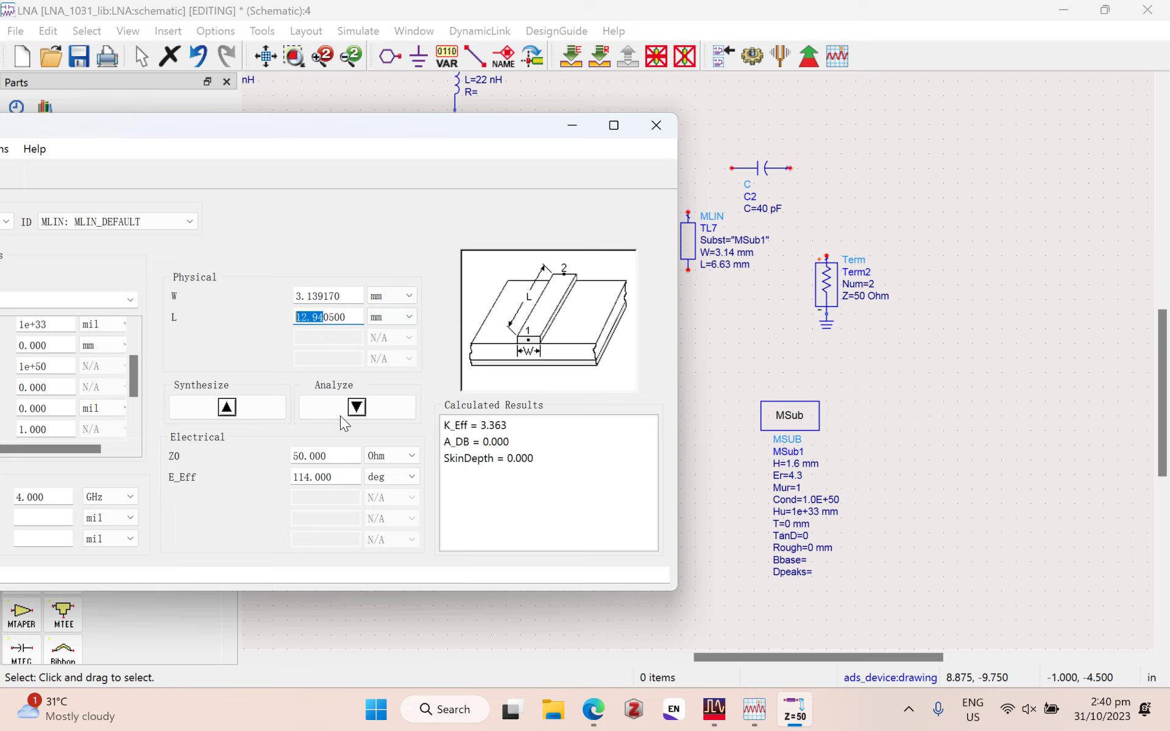
Step: Set microstrip line TL8 to width W=3.14 mm and length L=12.94 mm
click(841, 230)
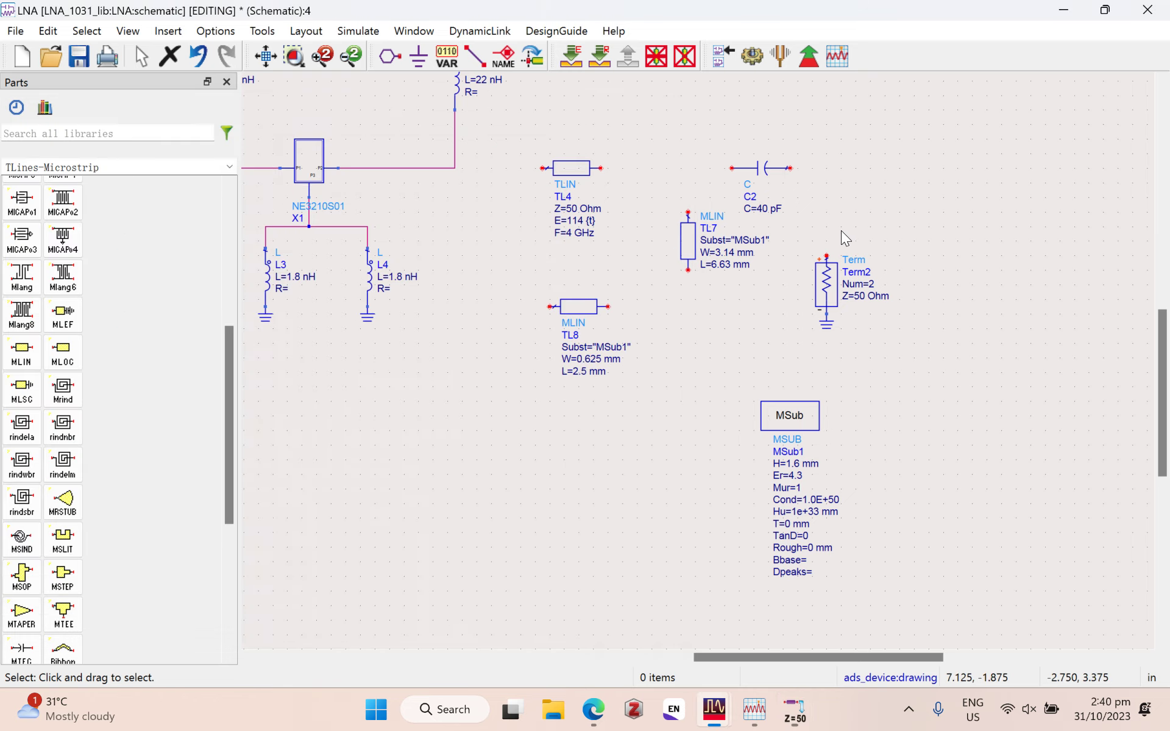
double_click(588, 359)
text(3)
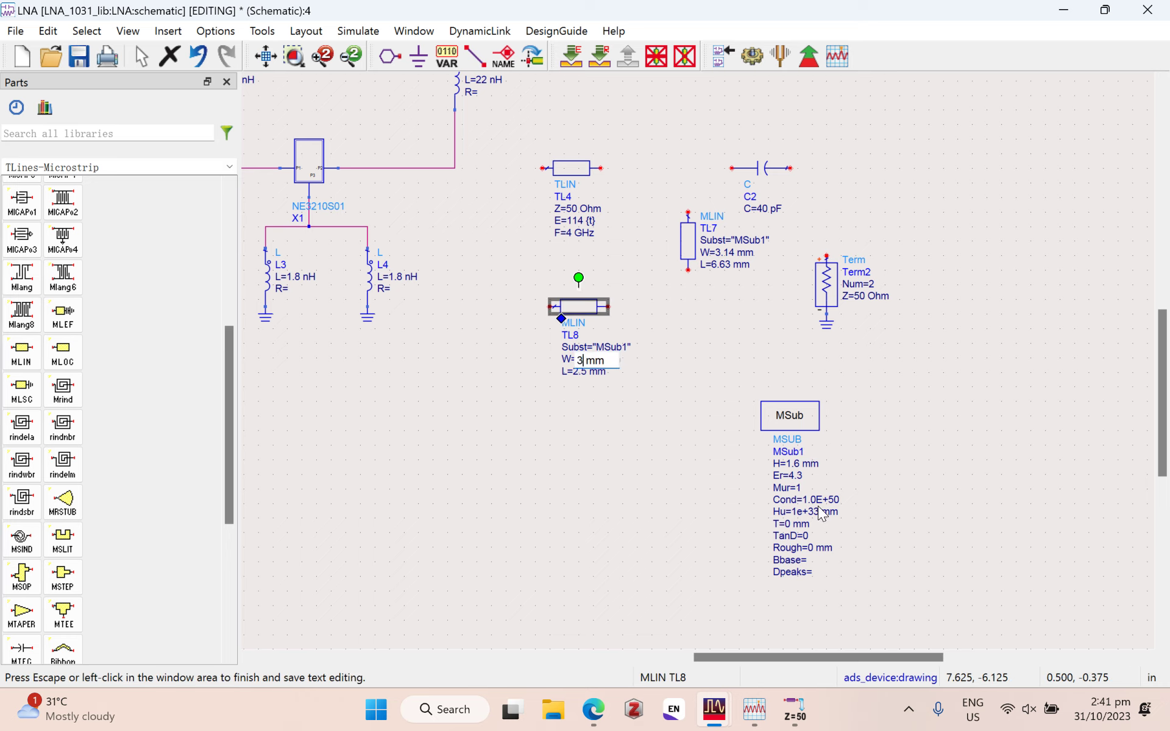
key(Tab)
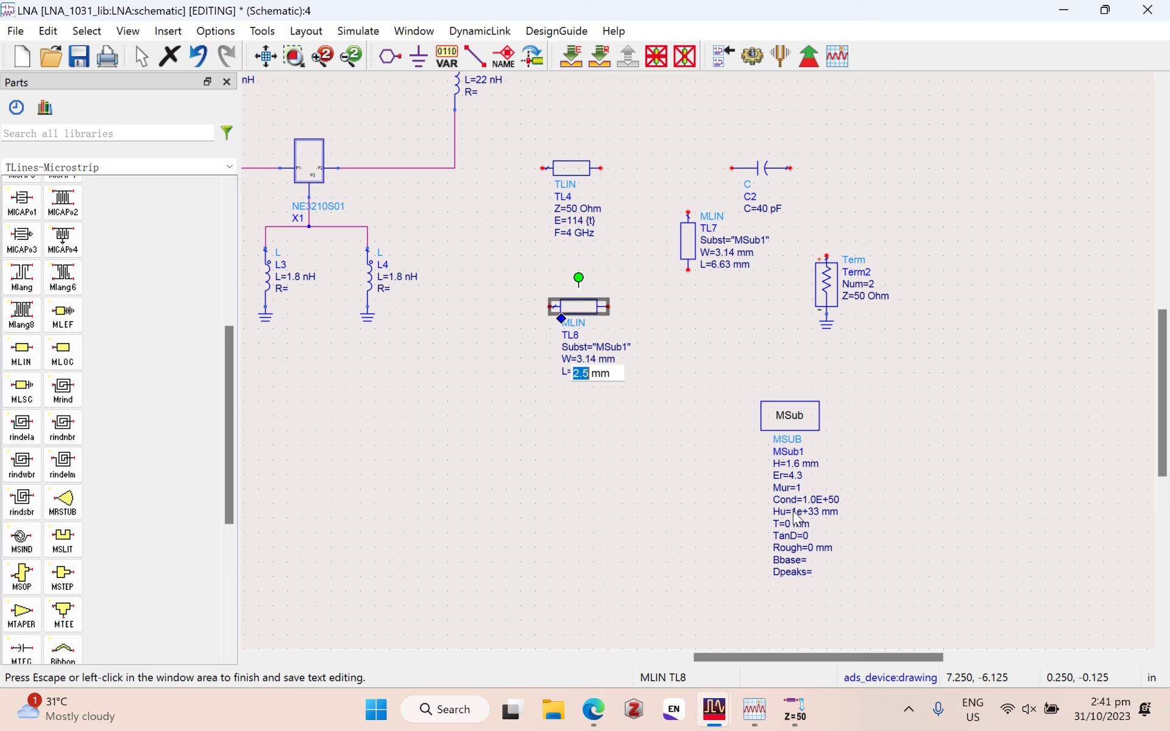
text(12.94)
click(831, 580)
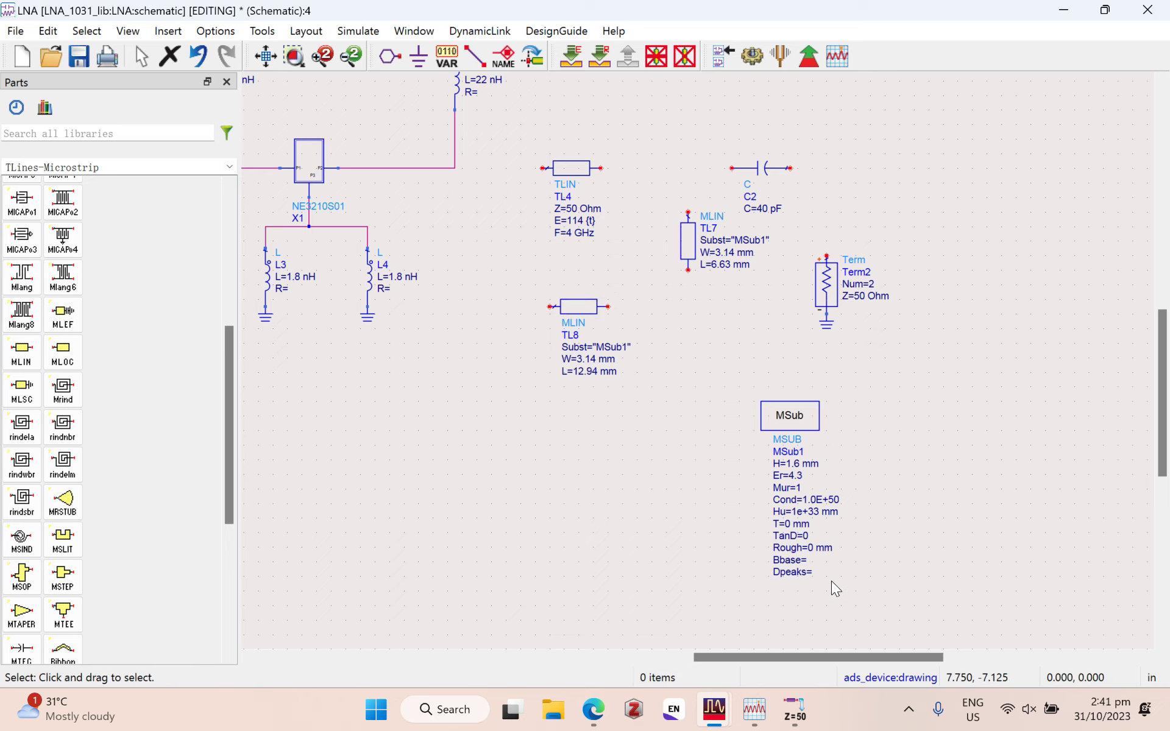
Step: Delete the ideal line TL4 and move microstrip line TL8 into its place in the output path
click(758, 228)
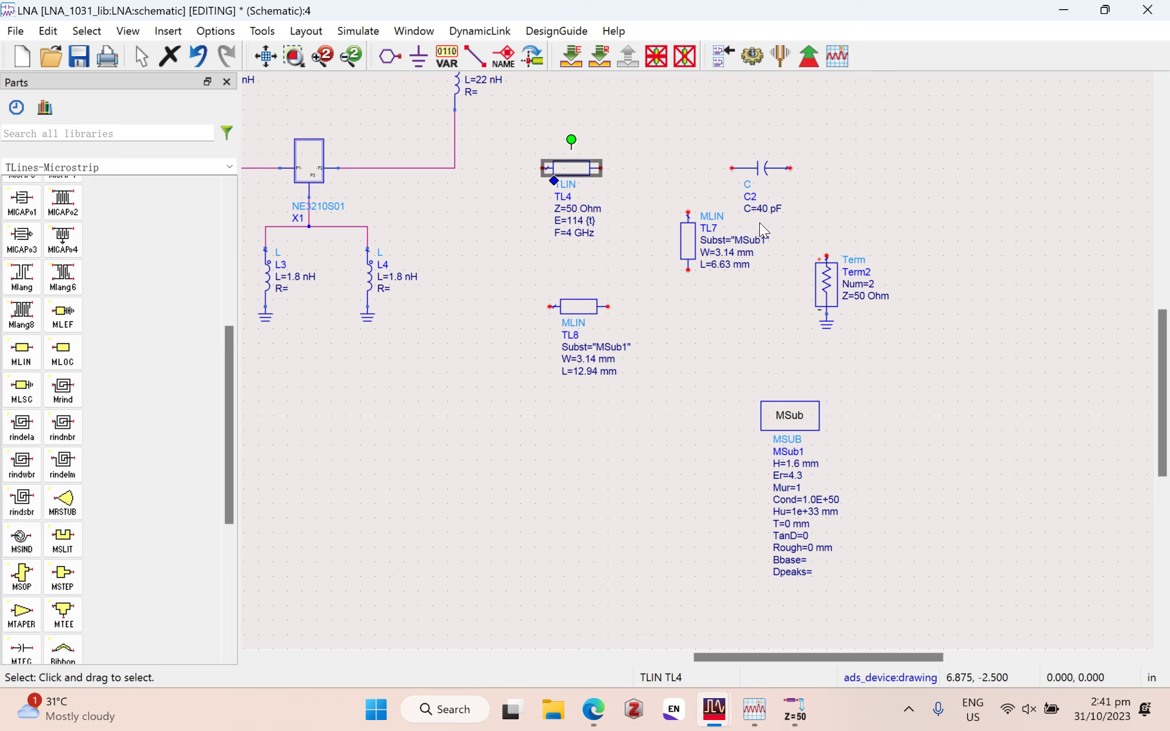
key(Delete)
drag(767, 406, 787, 222)
click(906, 491)
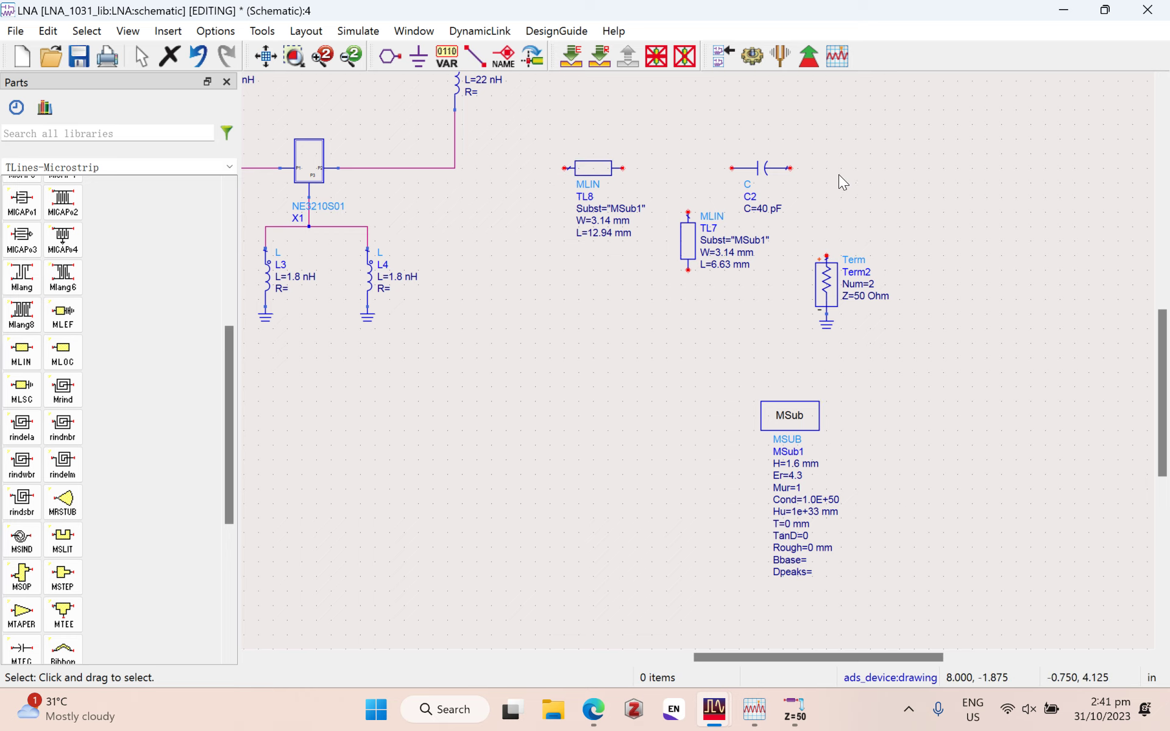
drag(771, 229, 711, 230)
click(742, 379)
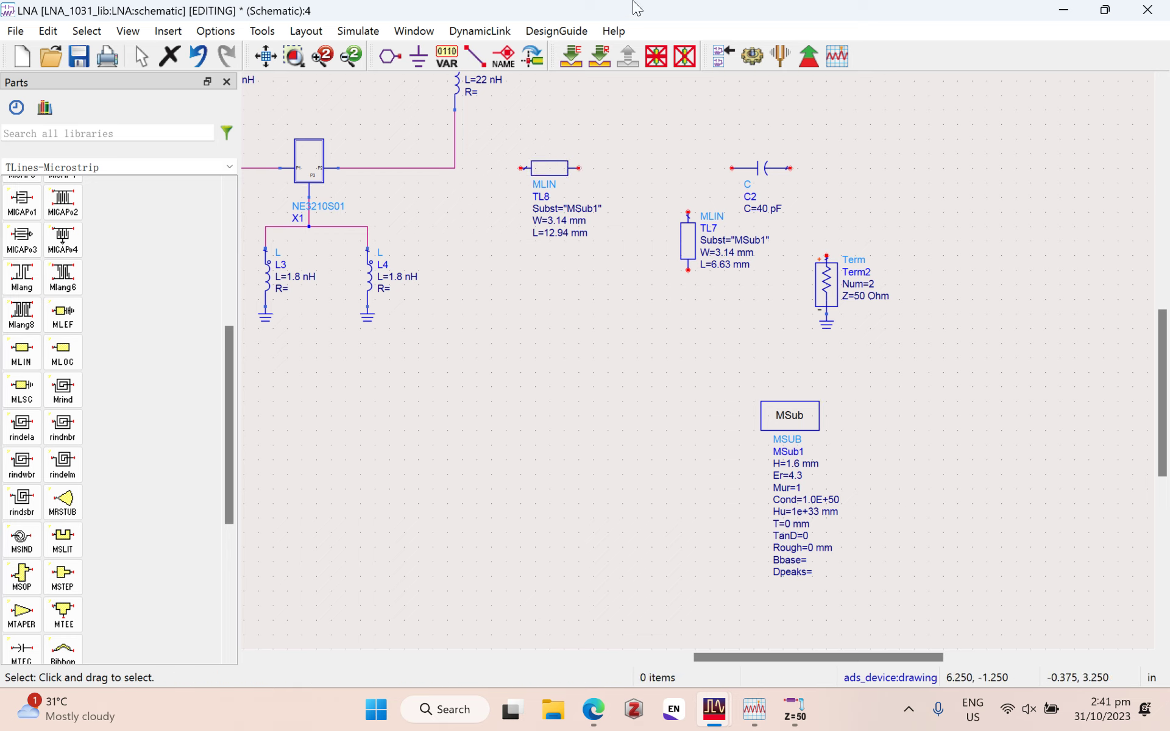
Step: Wire the transistor output through TL8, stub TL7 and capacitor C2 to Term2
click(633, 68)
click(606, 226)
click(693, 228)
click(778, 223)
click(975, 229)
click(916, 282)
click(917, 226)
click(1103, 338)
click(1059, 220)
key(Escape)
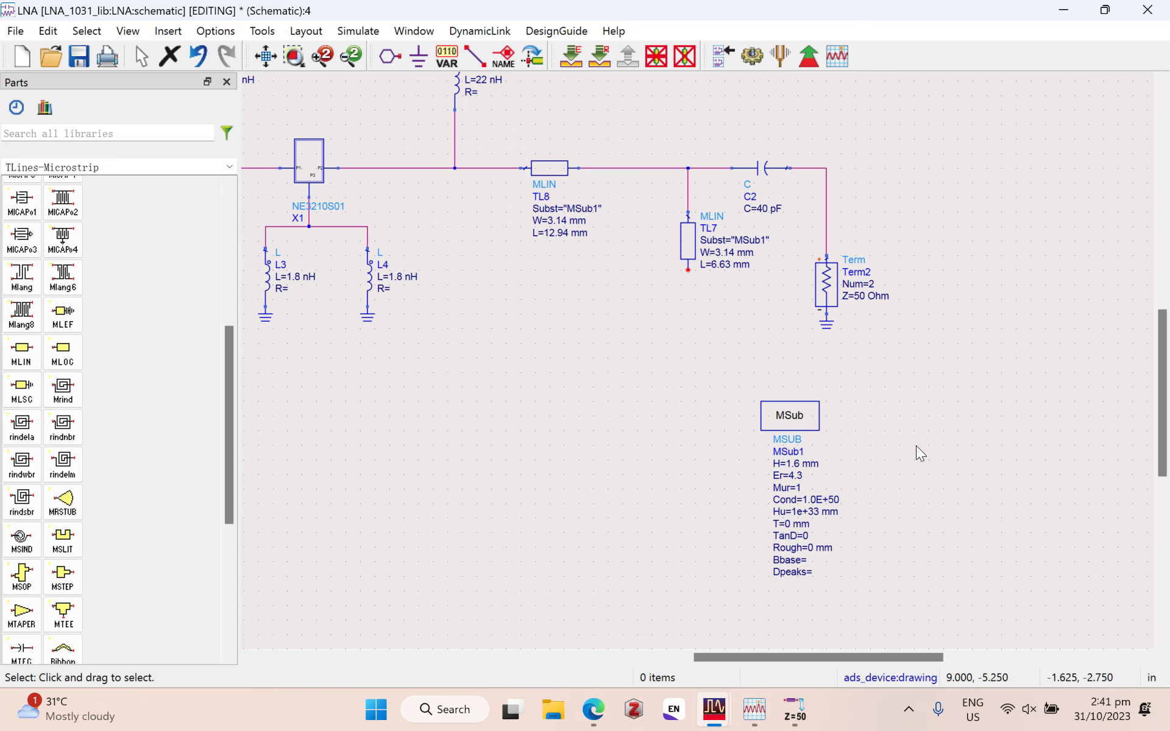
Step: Simulate the LNA, examine marker m6 on the S(2,2) Smith chart, and return to the schematic
scroll(926, 475, down, 3)
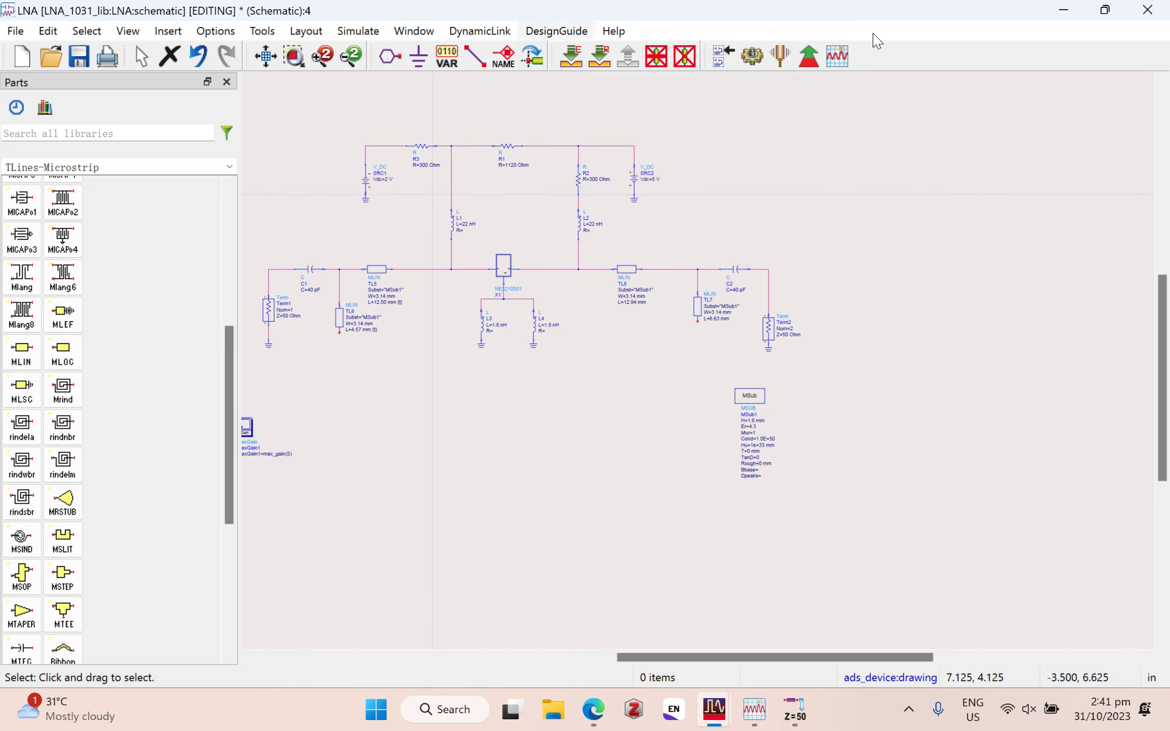
key(F7)
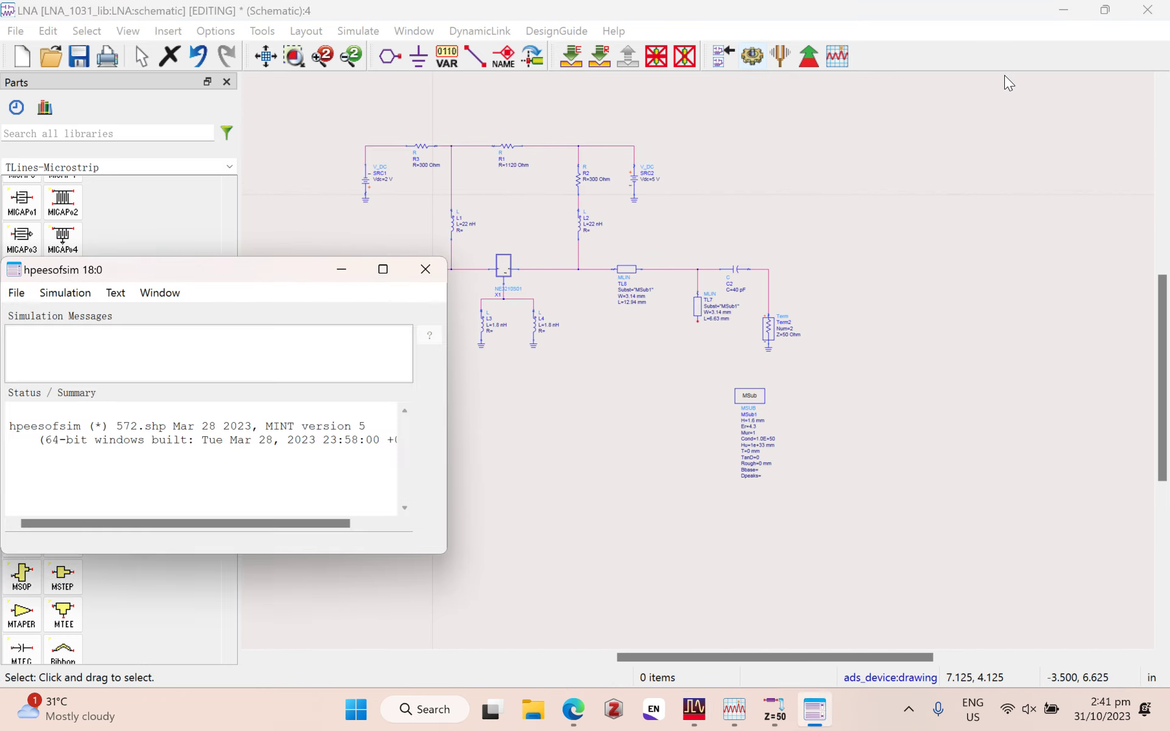
scroll(832, 420, up, 6)
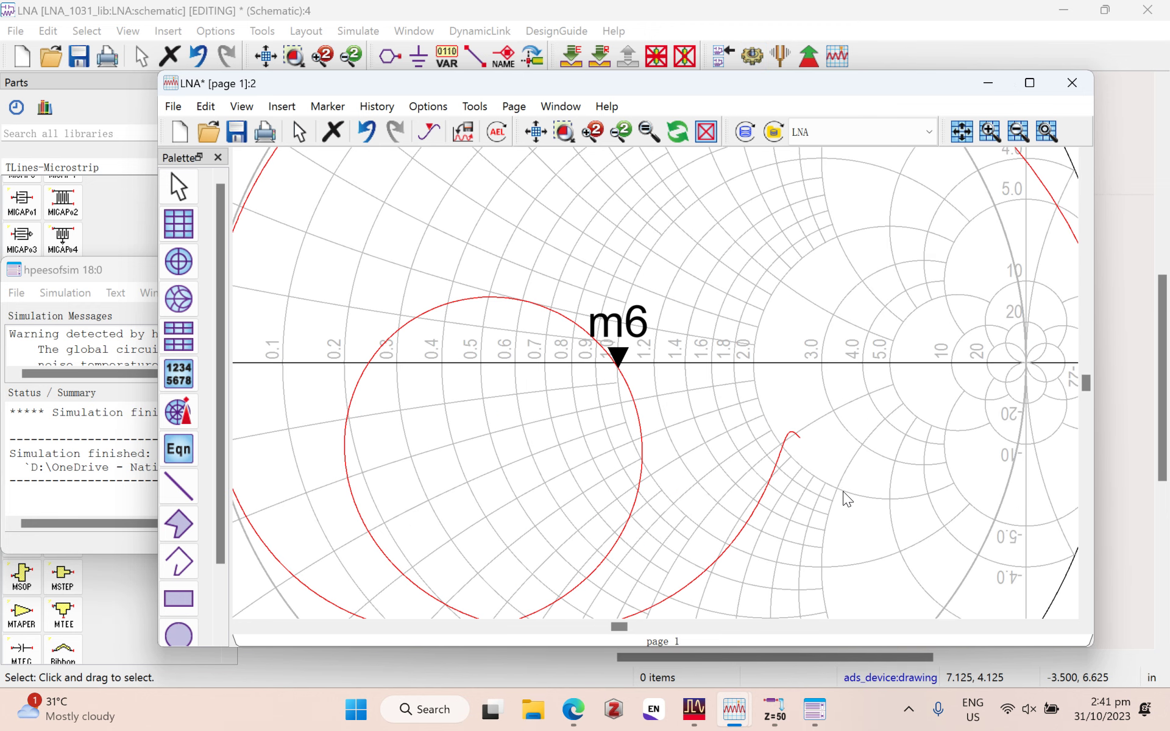
scroll(816, 411, down, 3)
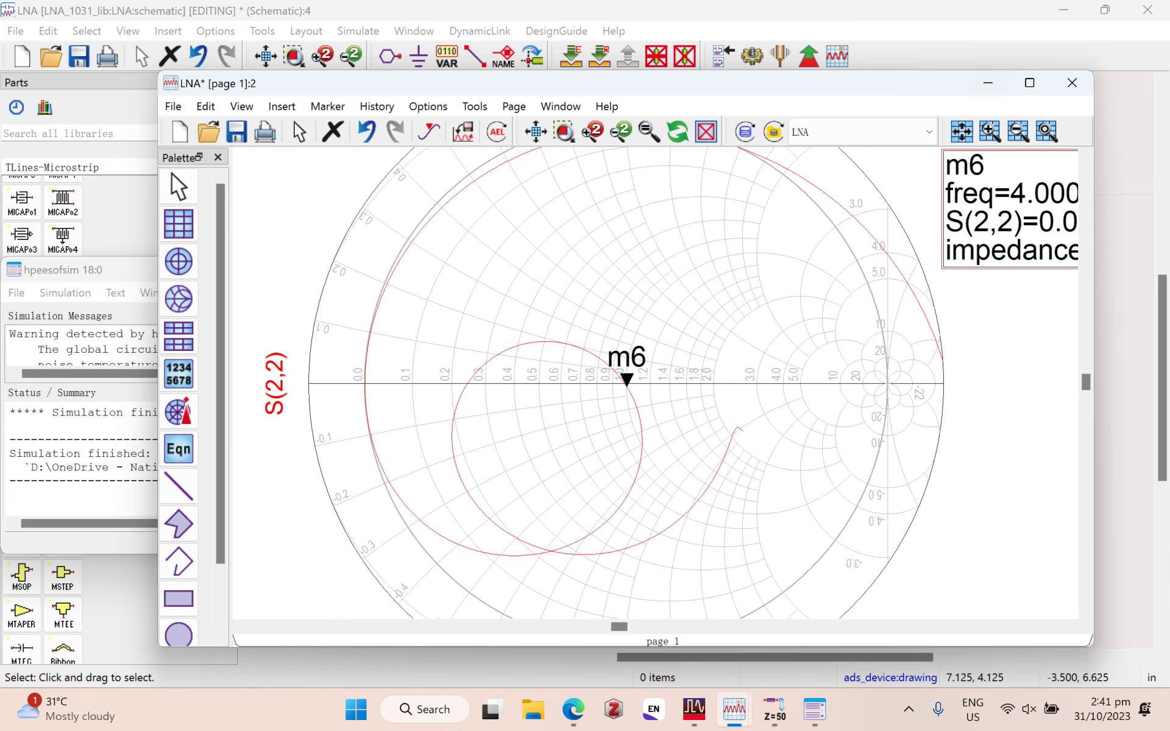
click(987, 83)
click(467, 351)
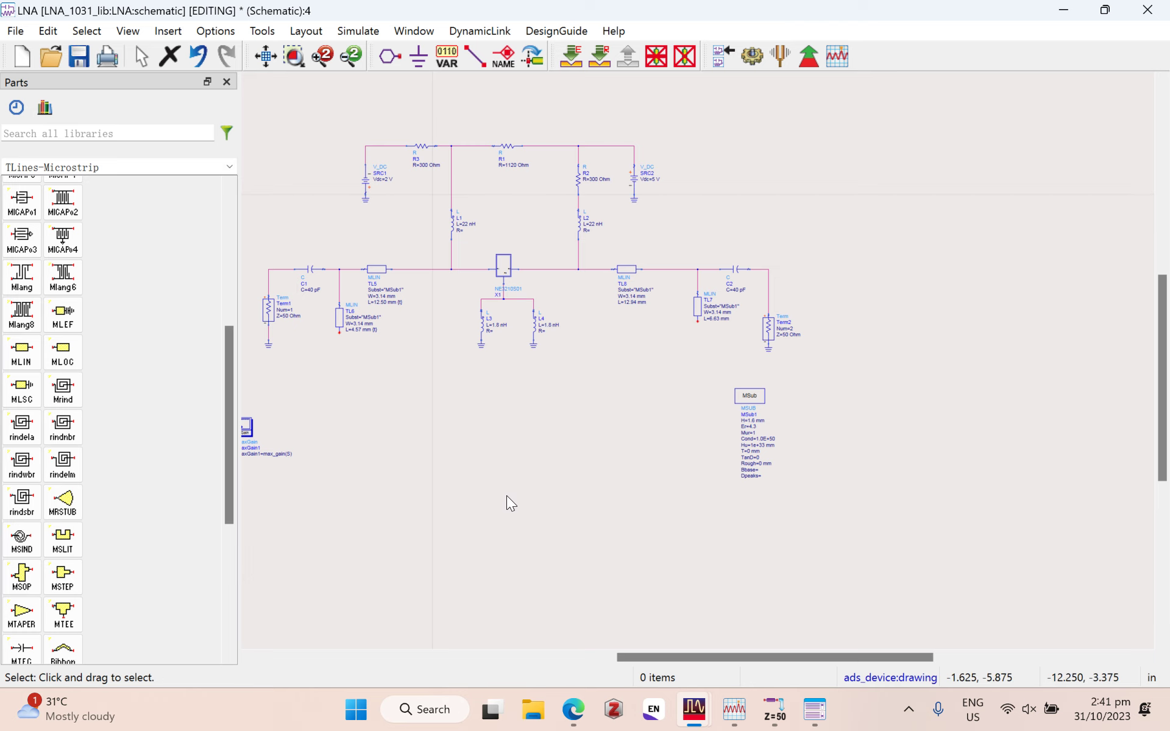
scroll(875, 438, up, 4)
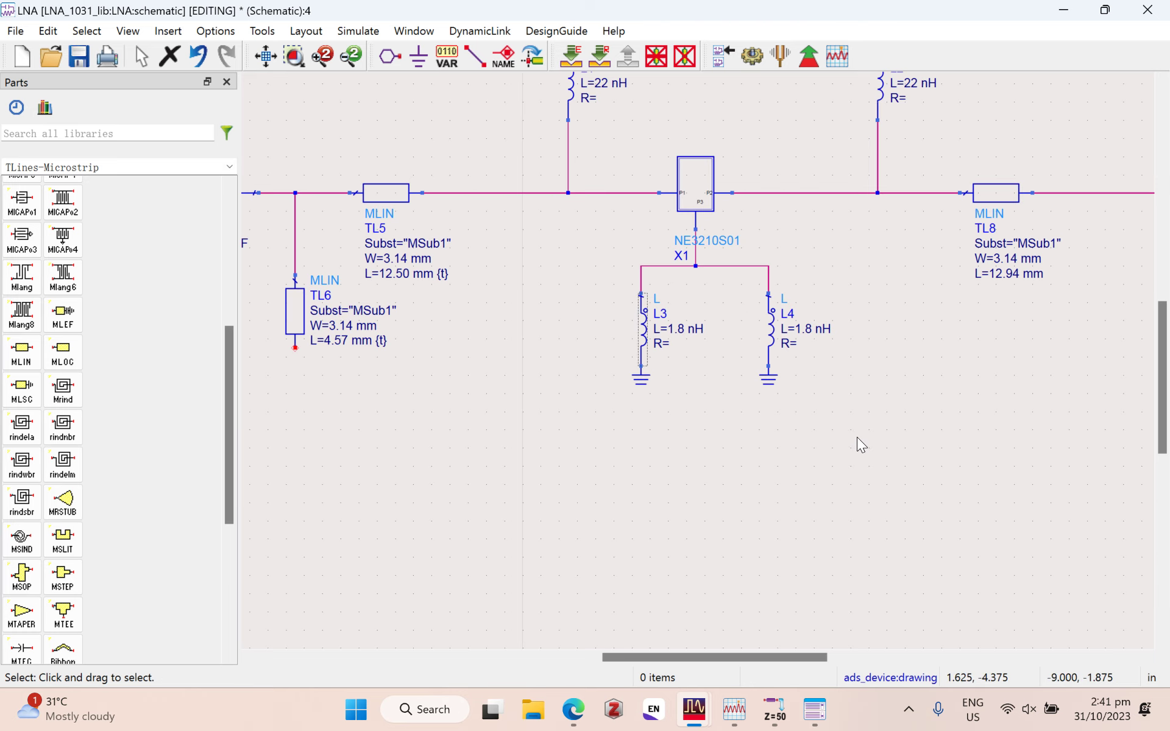
Step: Replace the 22 nH inductor L1 in the gate bias branch with a vertical MLIN microstrip line
scroll(859, 437, down, 2)
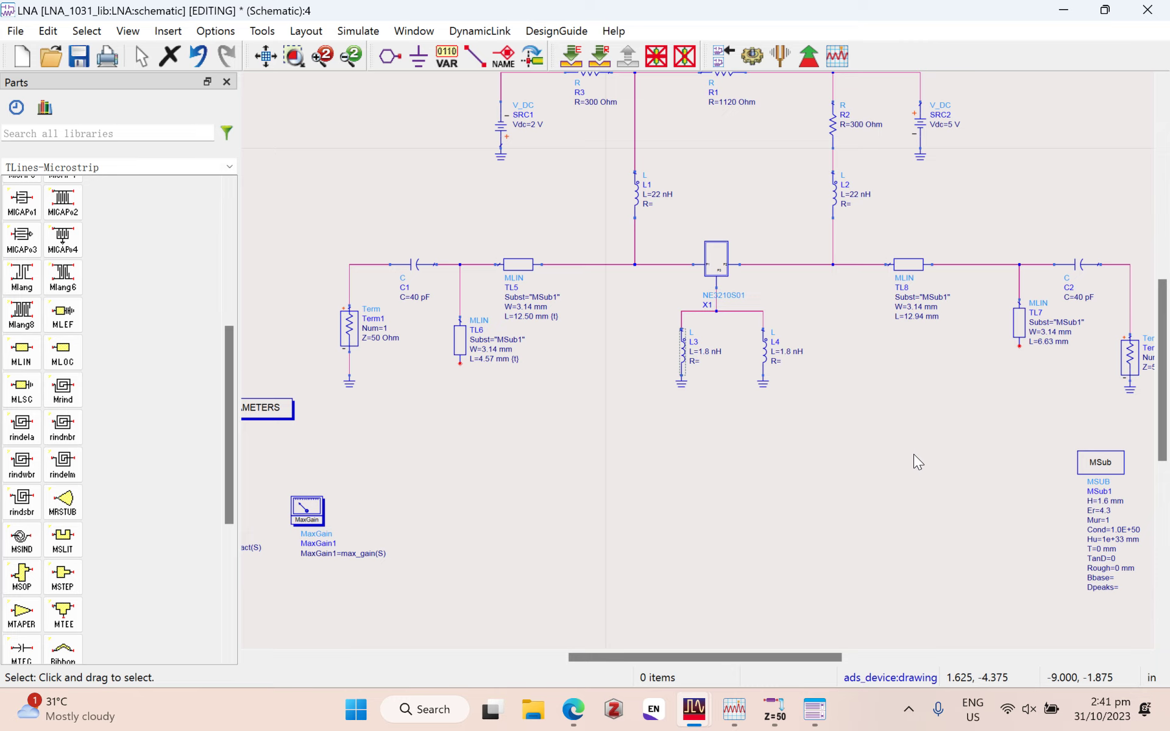
click(851, 258)
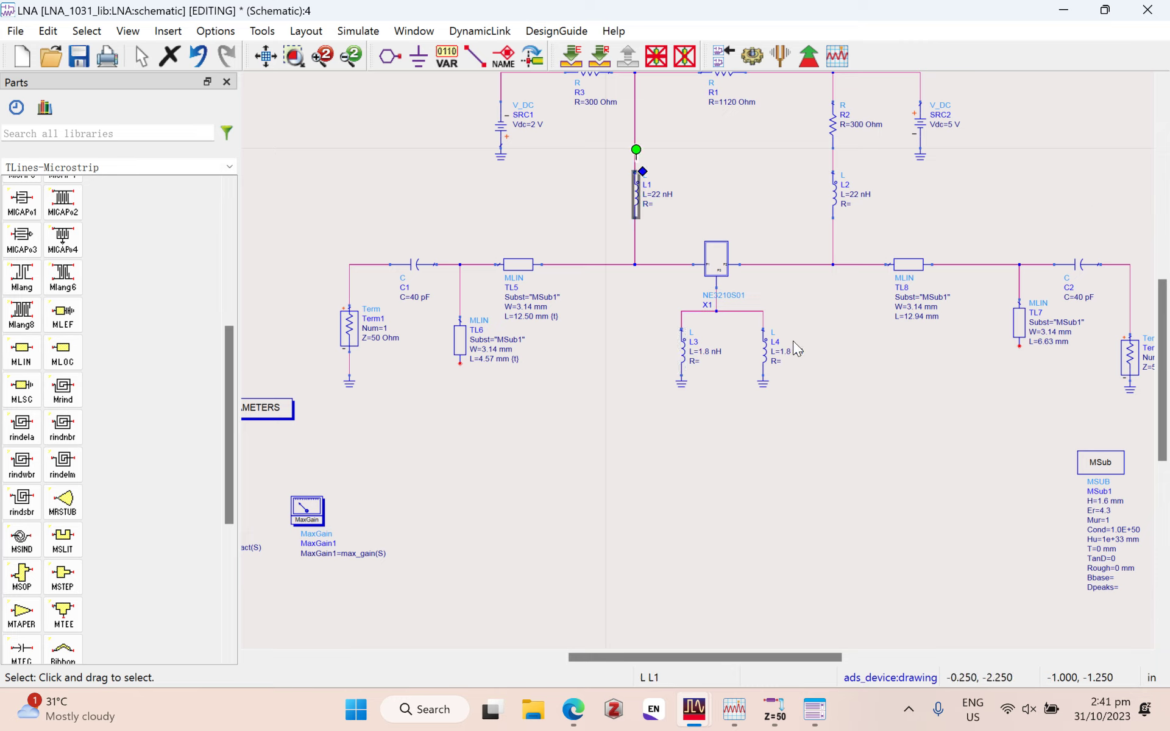
key(Delete)
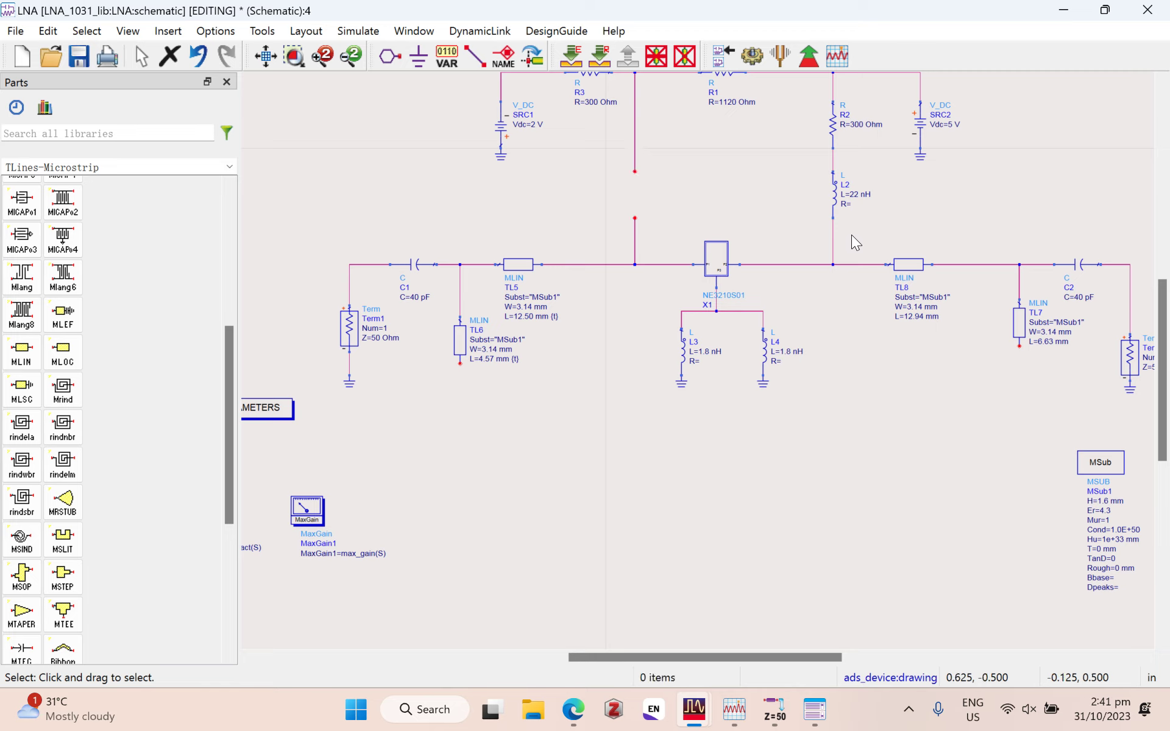
click(21, 352)
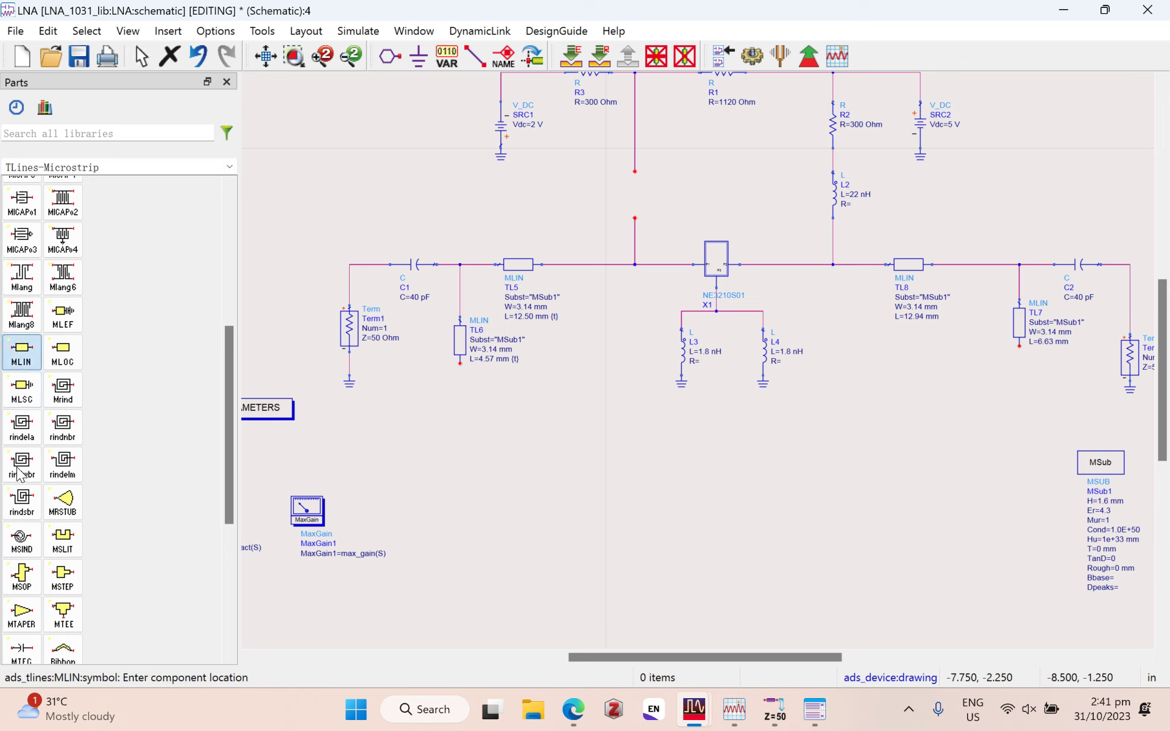
key(ctrl+r)
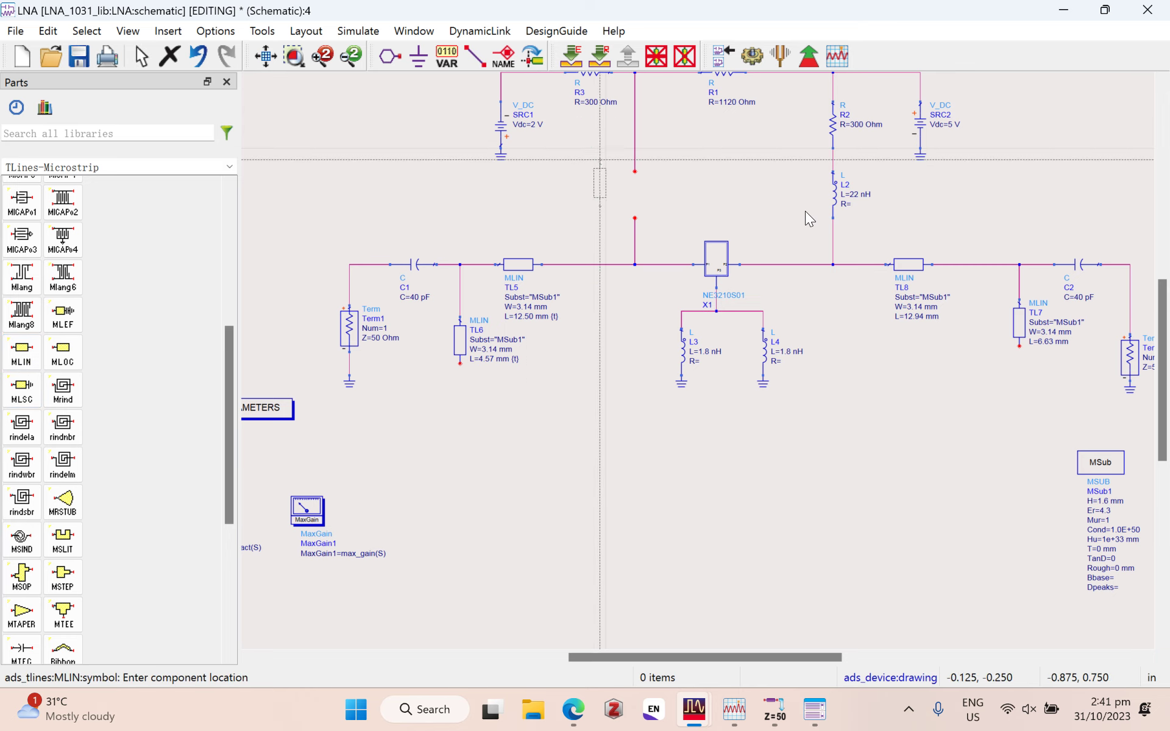
click(843, 232)
key(Escape)
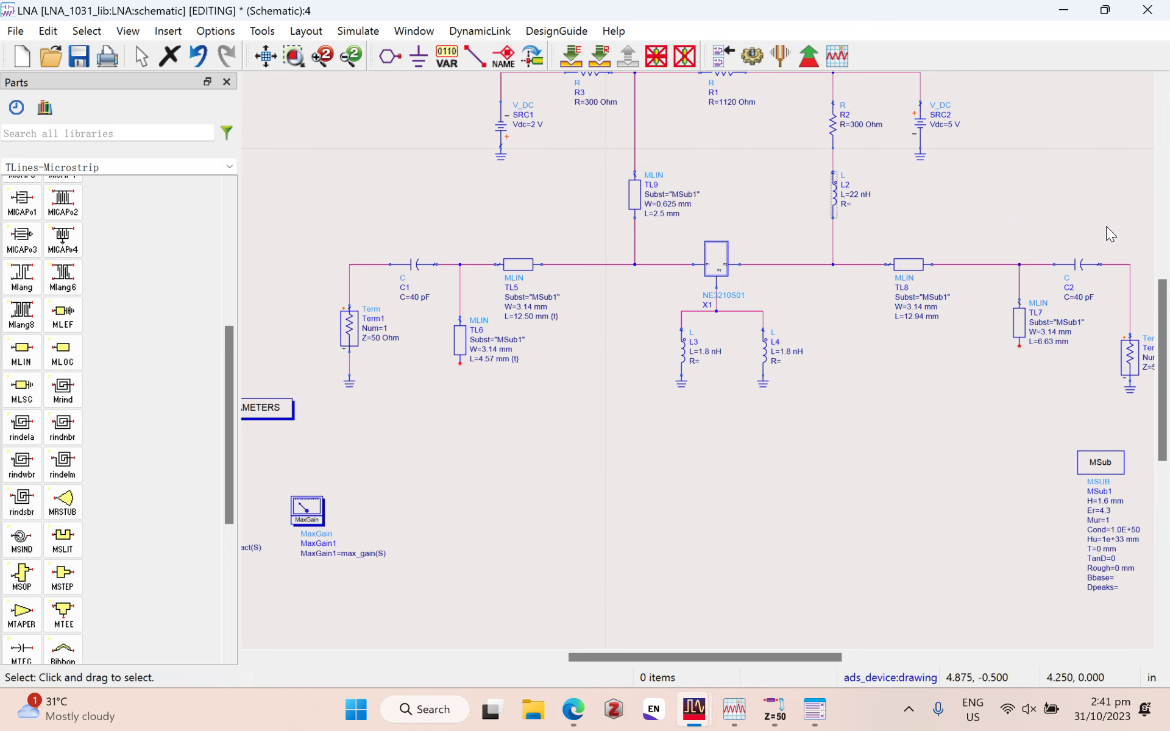
Step: Replace the 22 nH inductor L2 in the drain bias branch with a vertical MLIN microstrip line
key(Delete)
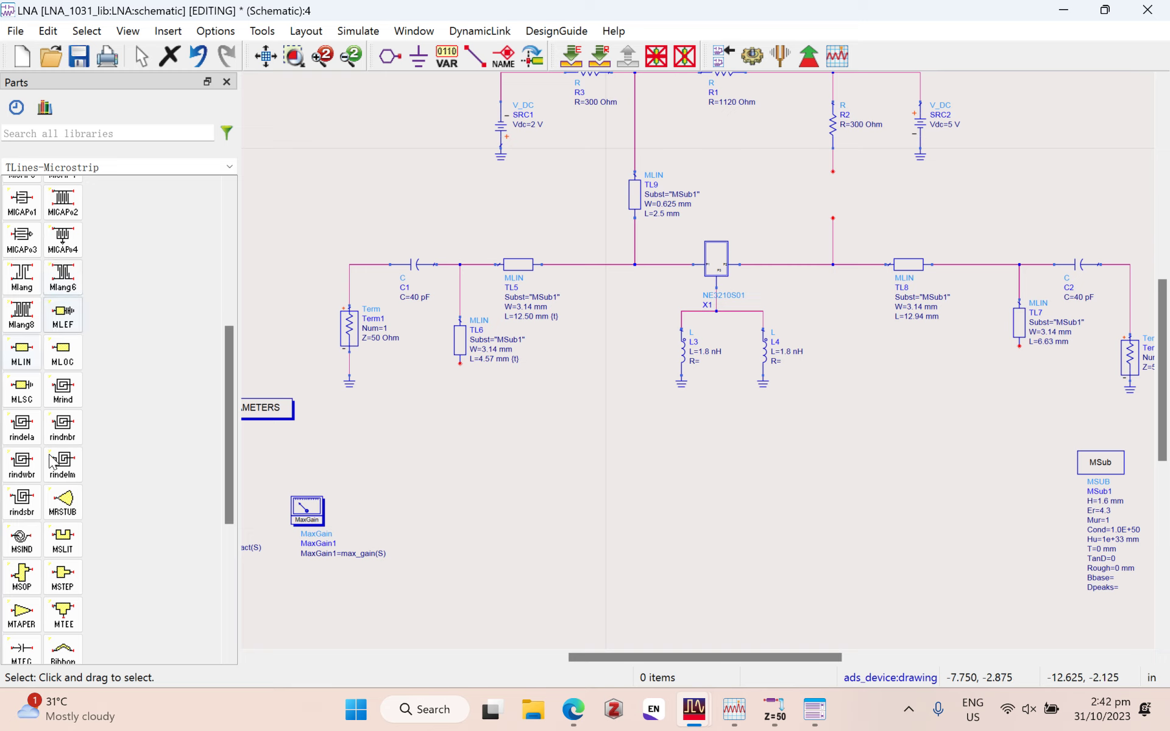
click(21, 352)
key(ctrl+r)
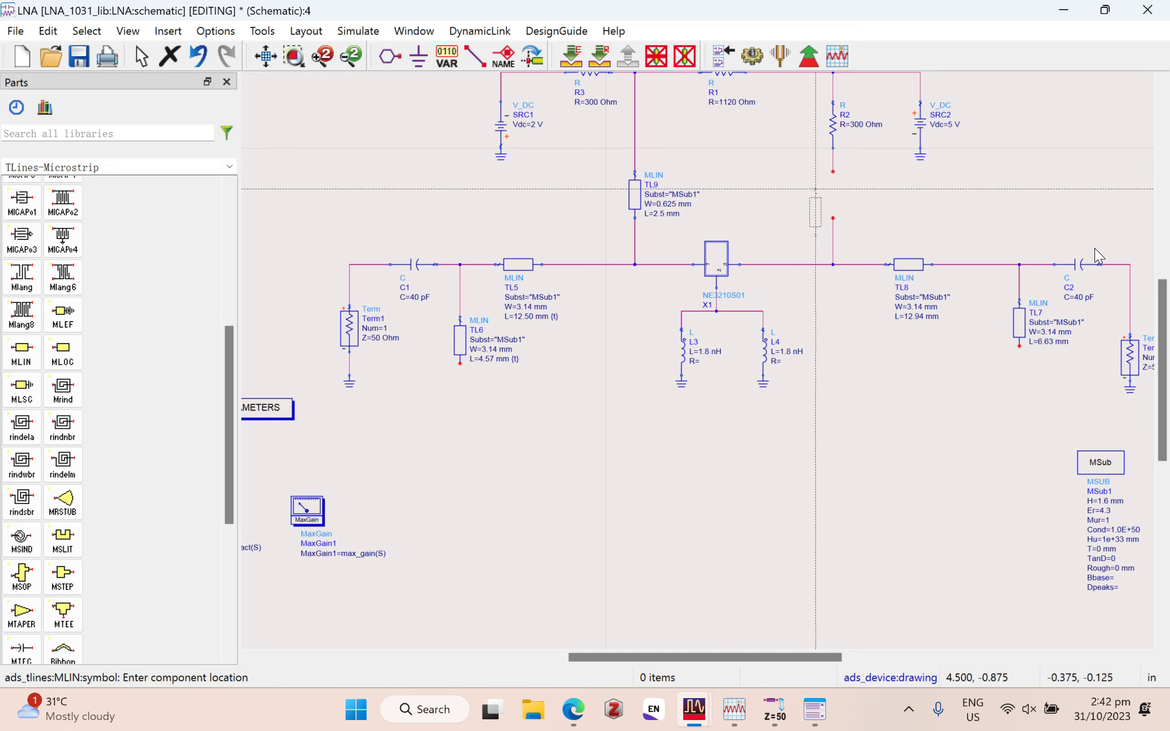
click(832, 172)
key(Escape)
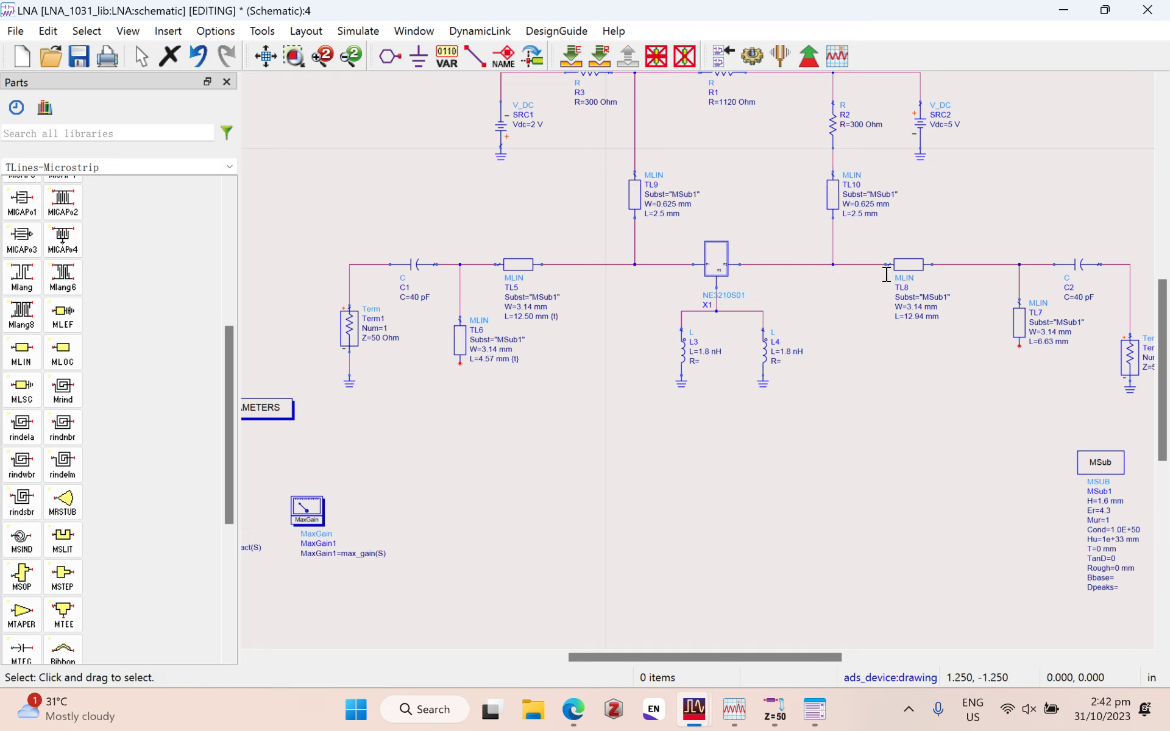
Step: Set microstrip line TL9 to width W=0.3 mm and length L=13.6 mm
click(665, 205)
text(0.)
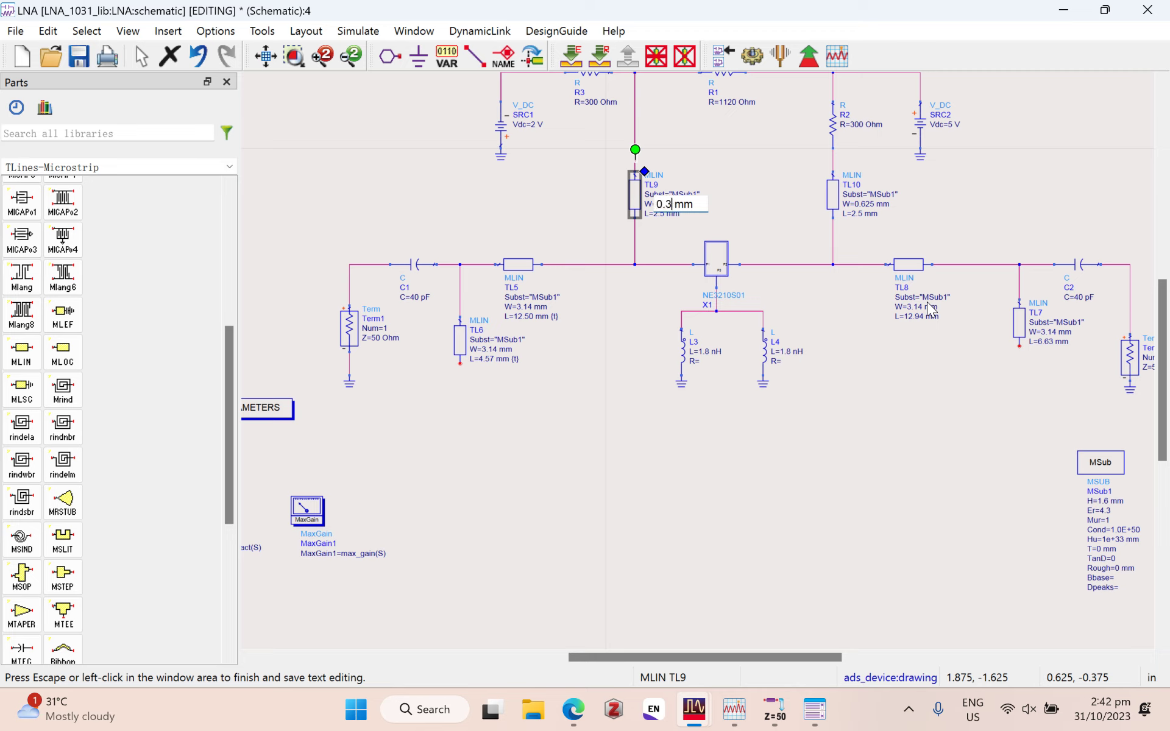
click(1021, 259)
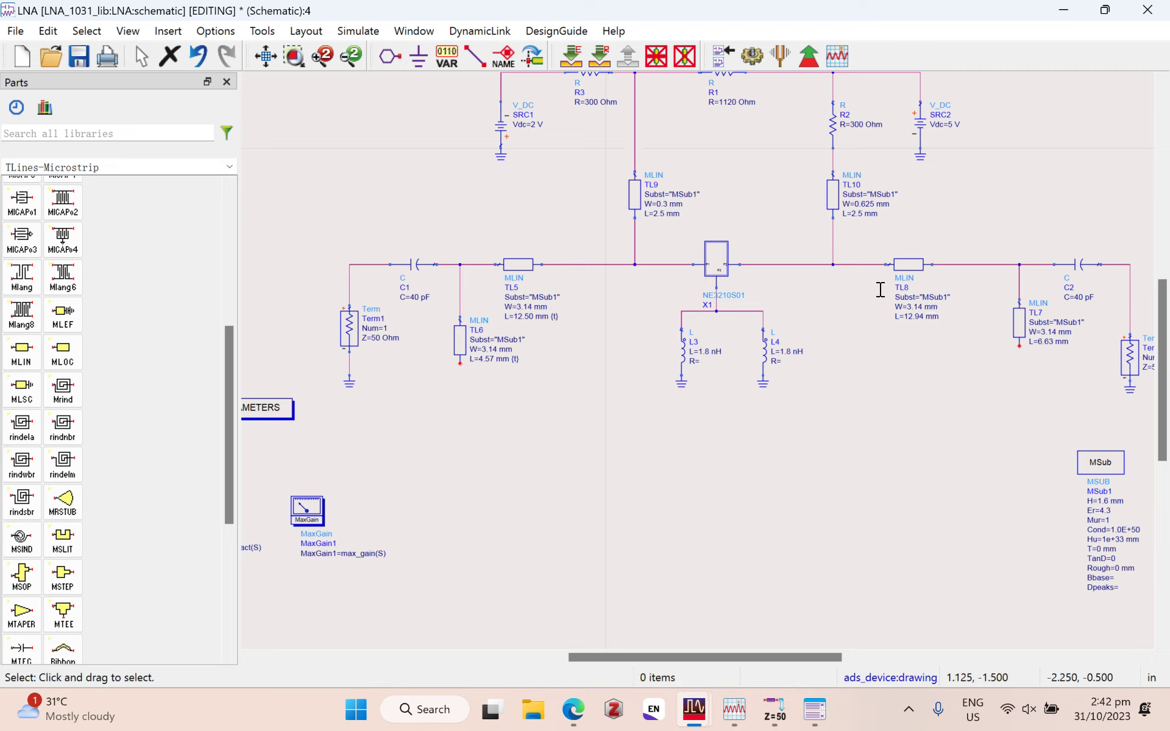
click(661, 216)
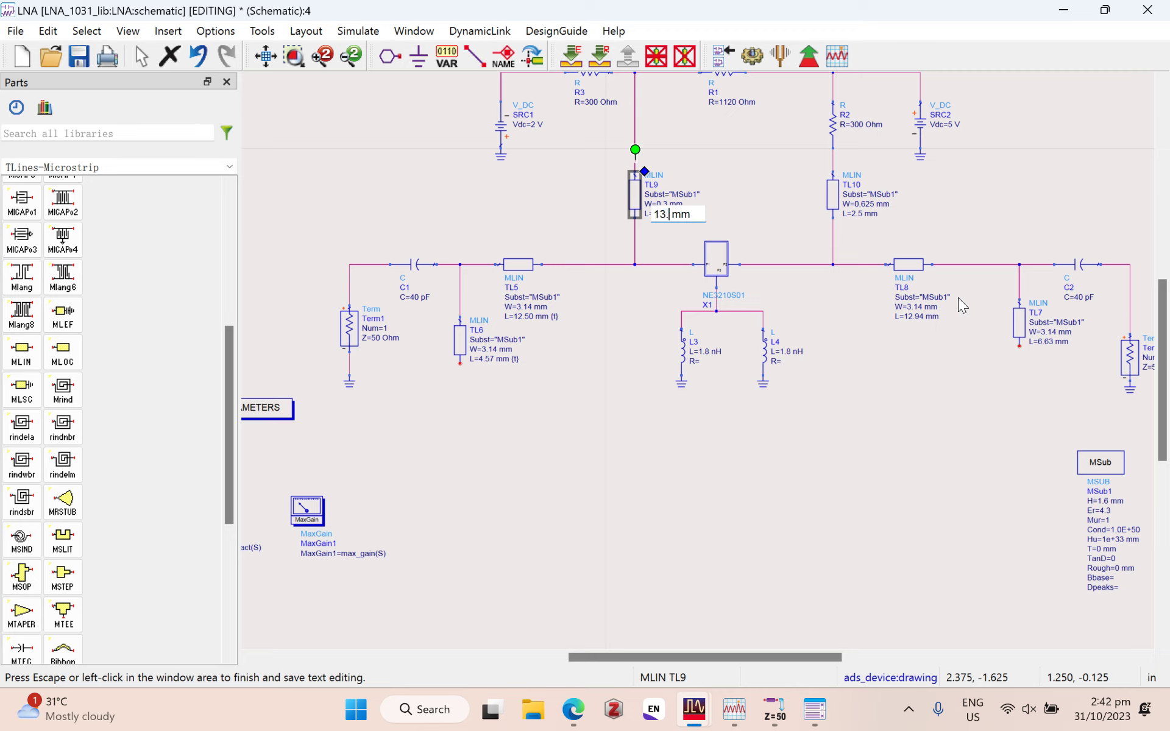
click(1034, 286)
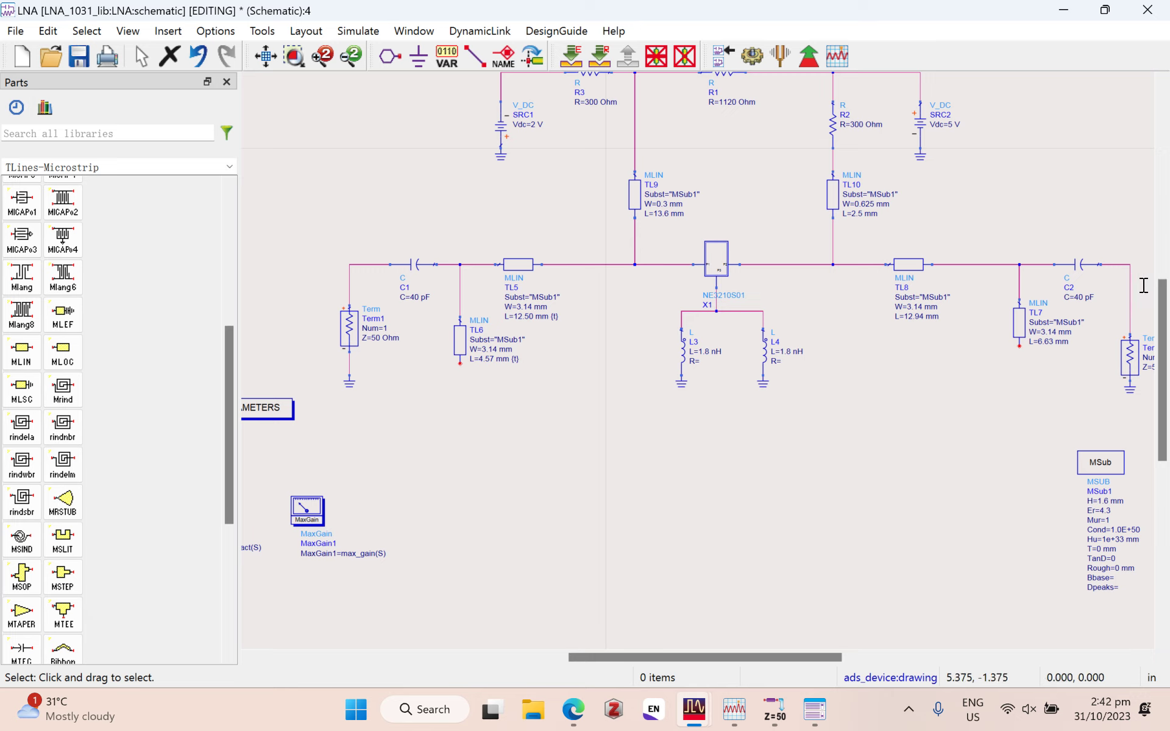
Step: Set microstrip line TL10 to length L=13.6 mm and width W=0.3 mm
click(856, 214)
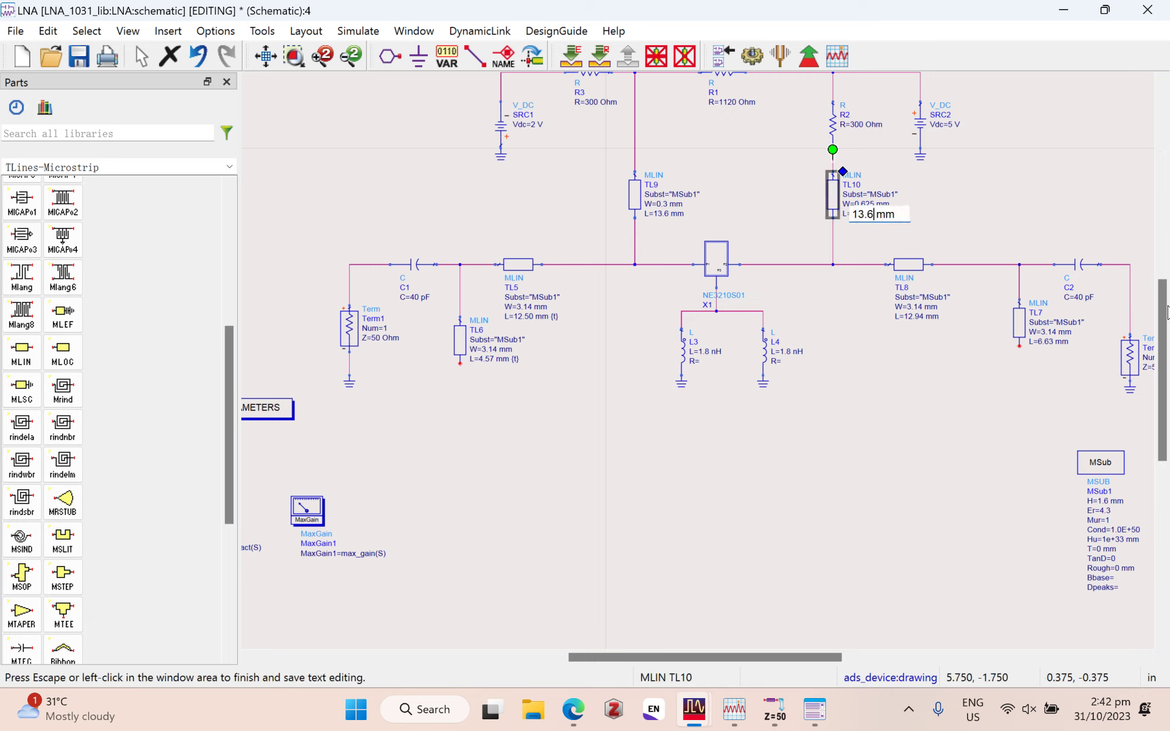
click(1001, 189)
click(866, 204)
text(0.)
click(961, 200)
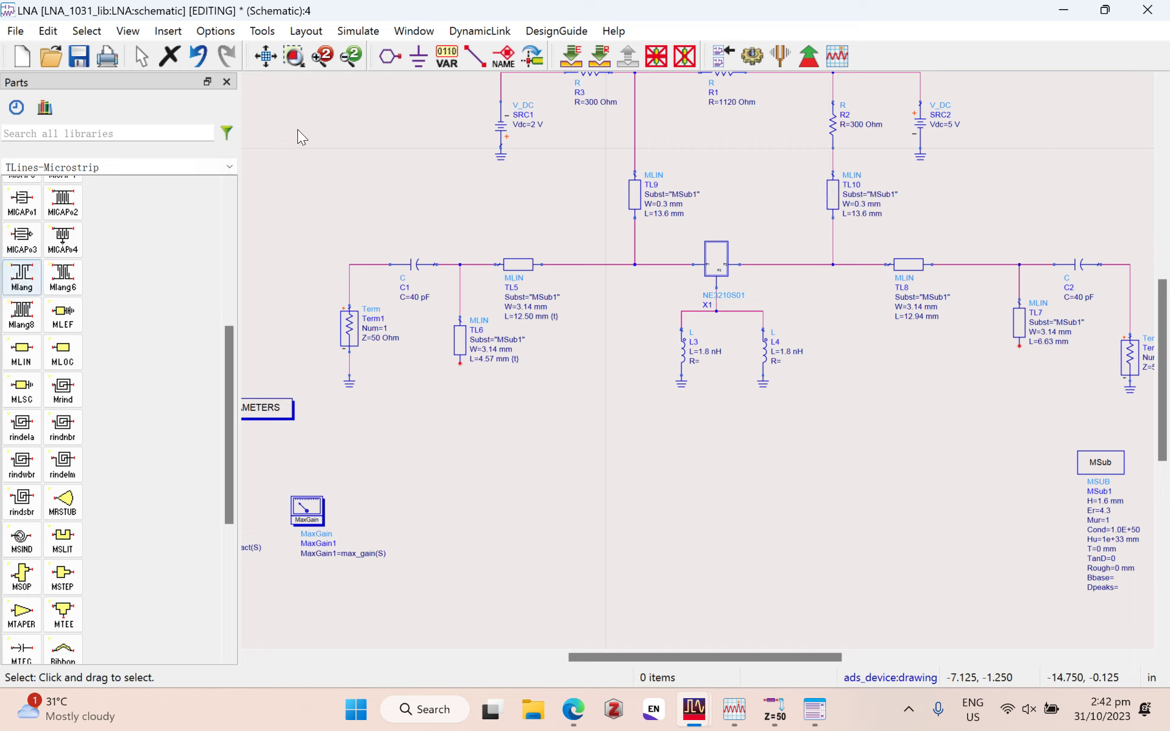
Step: Place two horizontal capacitors from Basic Components, one beside the upper end of TL9 and one beside the upper end of TL10
click(229, 167)
scroll(82, 305, up, 12)
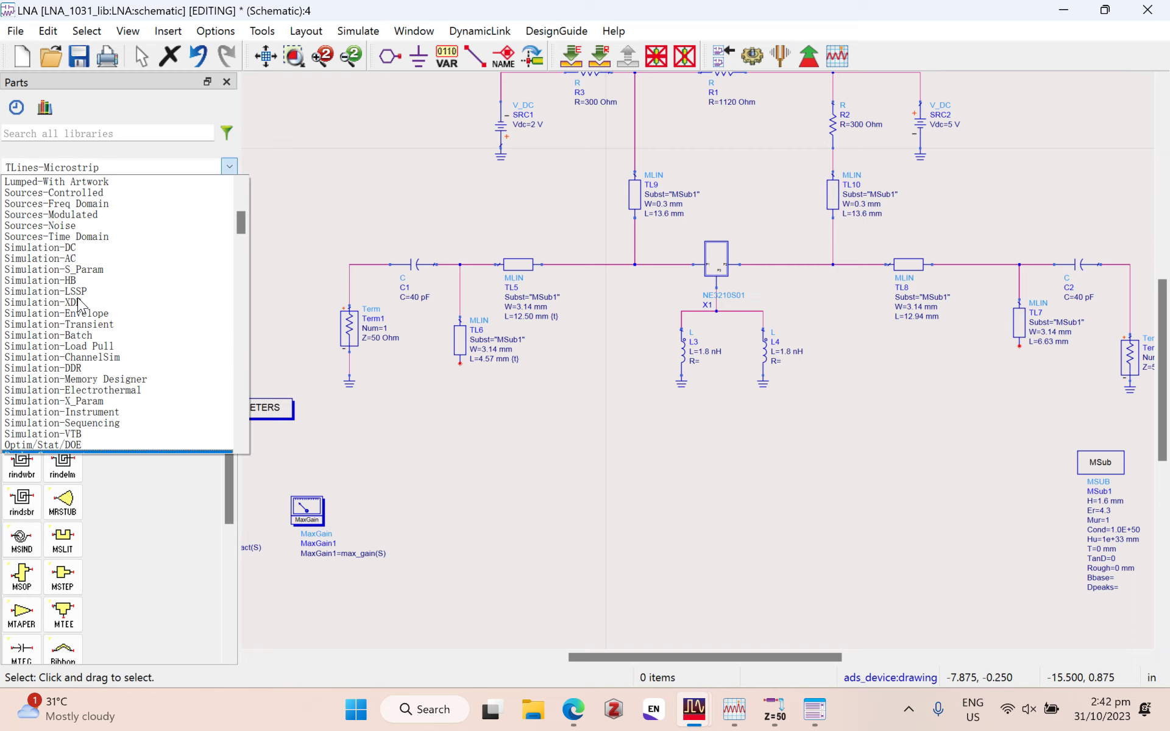
click(47, 382)
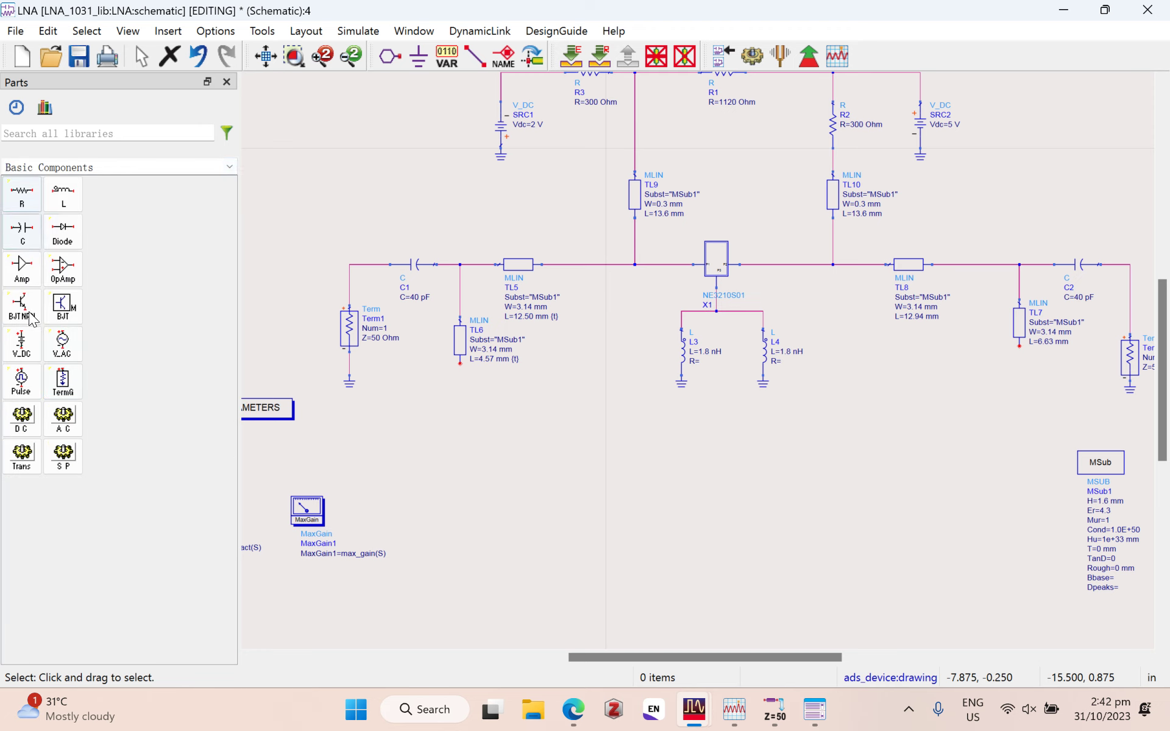
click(21, 230)
click(577, 159)
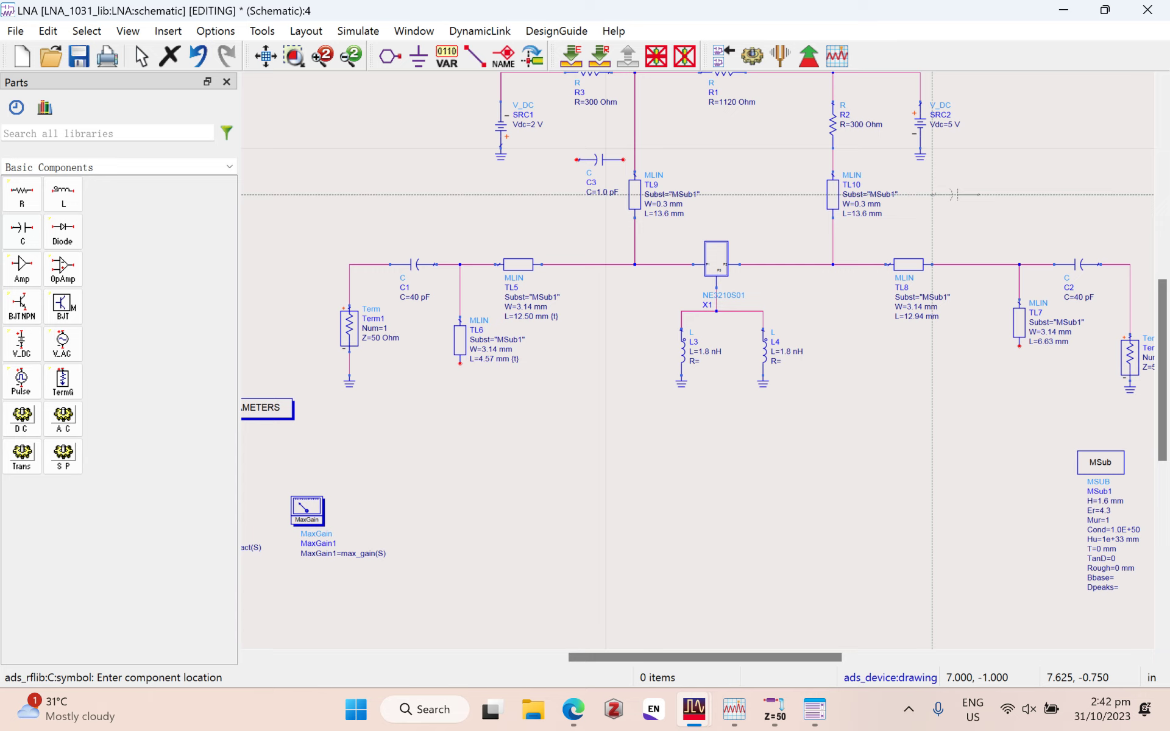
key(ctrl+r)
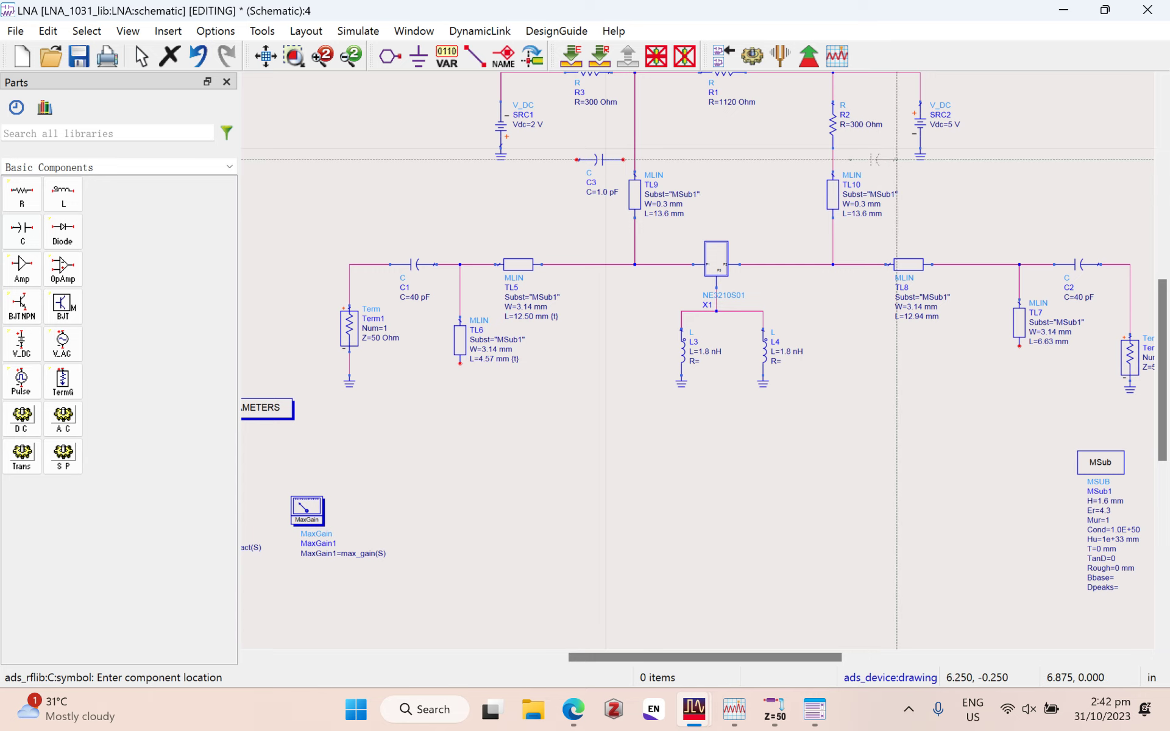
click(897, 160)
key(Escape)
Step: Rotate the 5 V source SRC2 with its ground to horizontal and move both in line with the supply wire from R1
scroll(942, 184, up, 3)
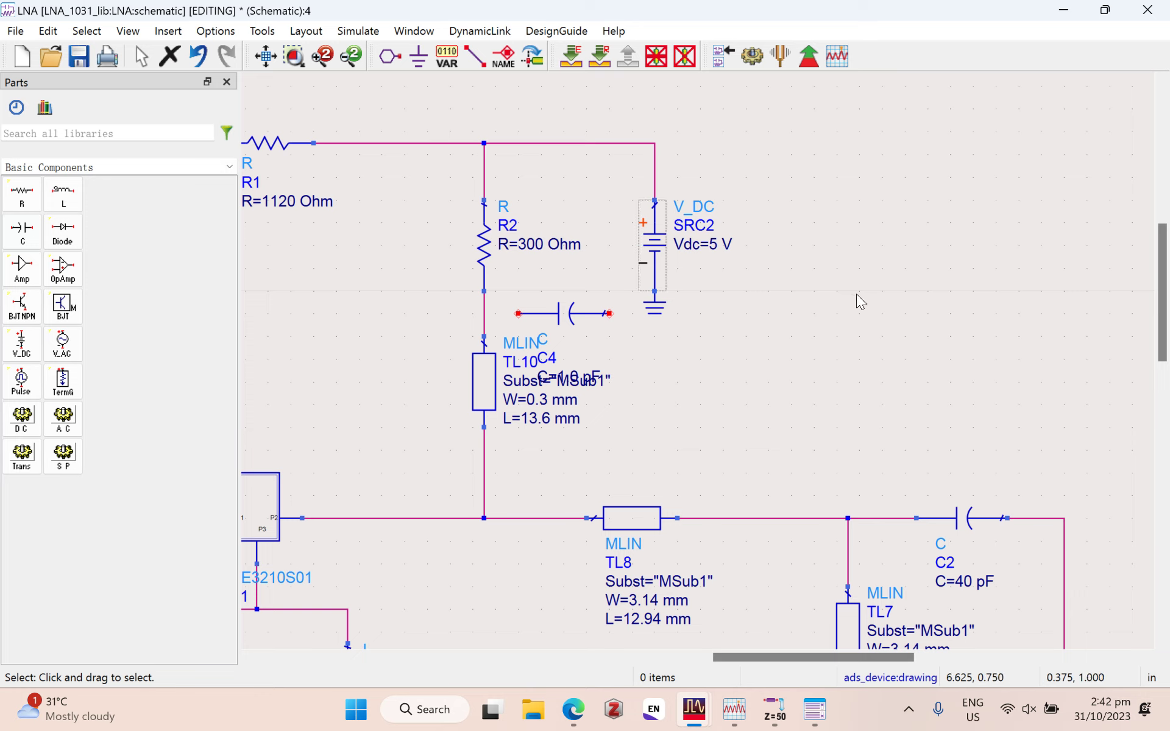
click(650, 247)
ctrl+click(652, 303)
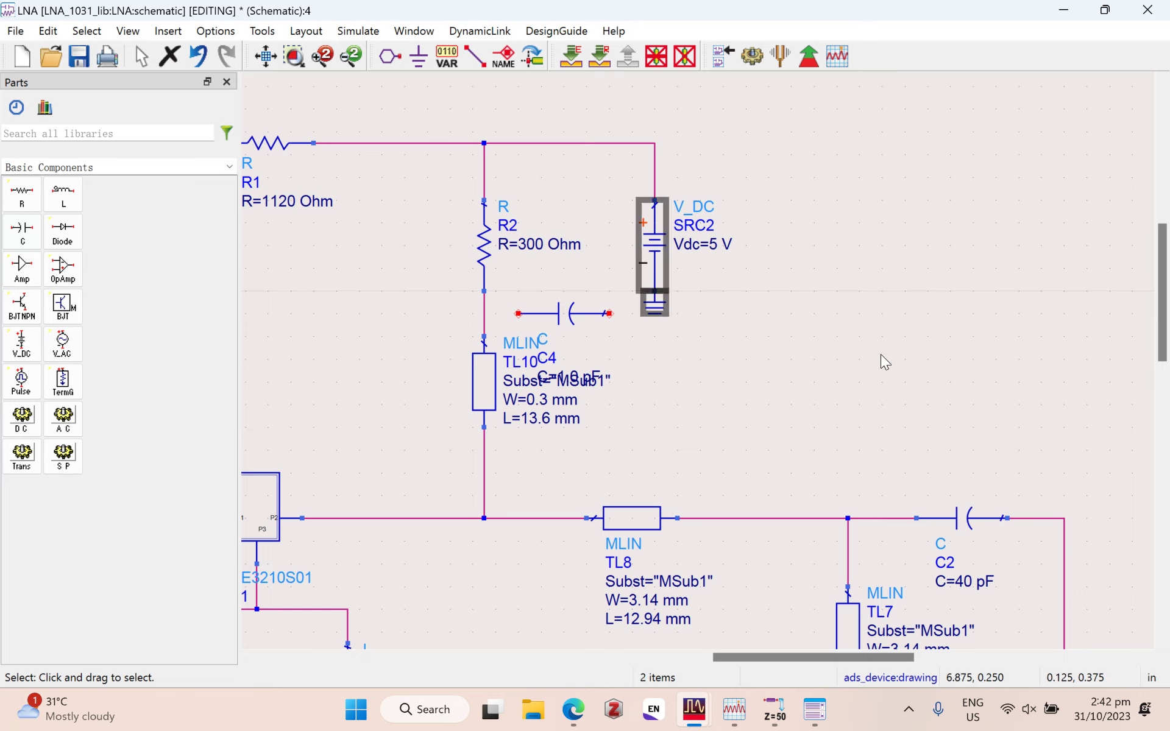
key(ctrl+r)
key(ctrl+r)
key(ctrl+r)
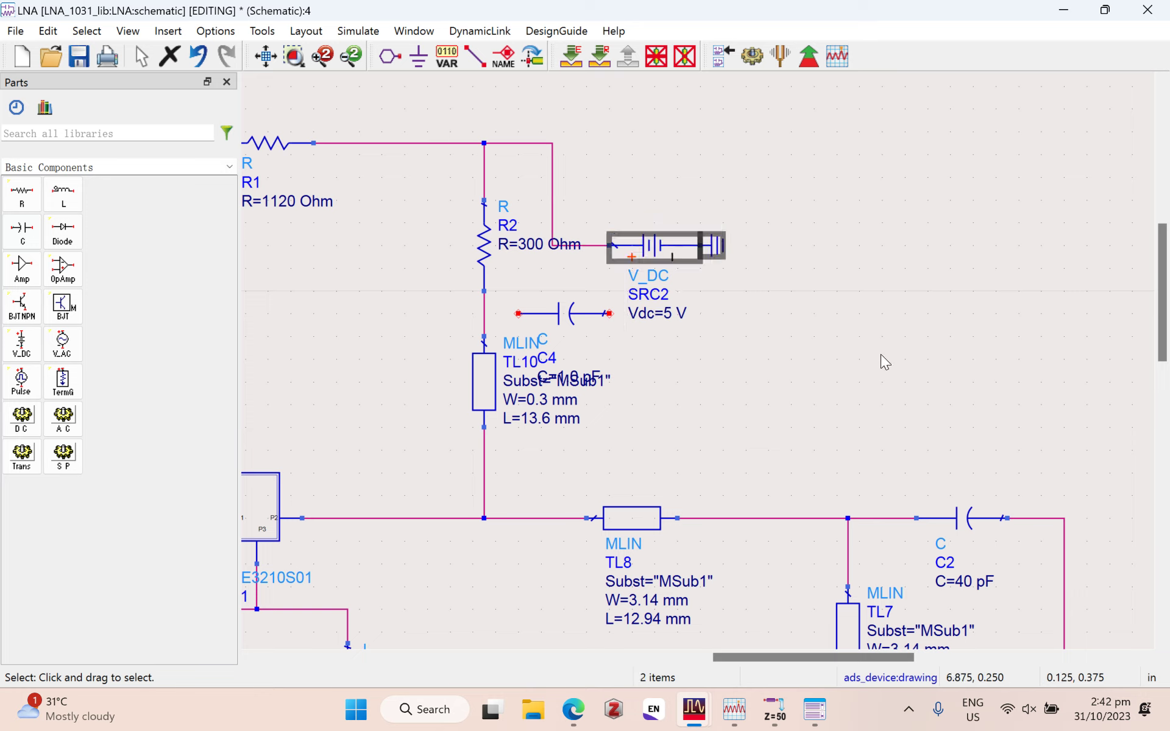
drag(672, 238, 792, 133)
click(1076, 440)
Step: Move capacitor C4 away from the drain bias line and place a sideways ground beyond its free end
drag(577, 315, 633, 308)
click(823, 417)
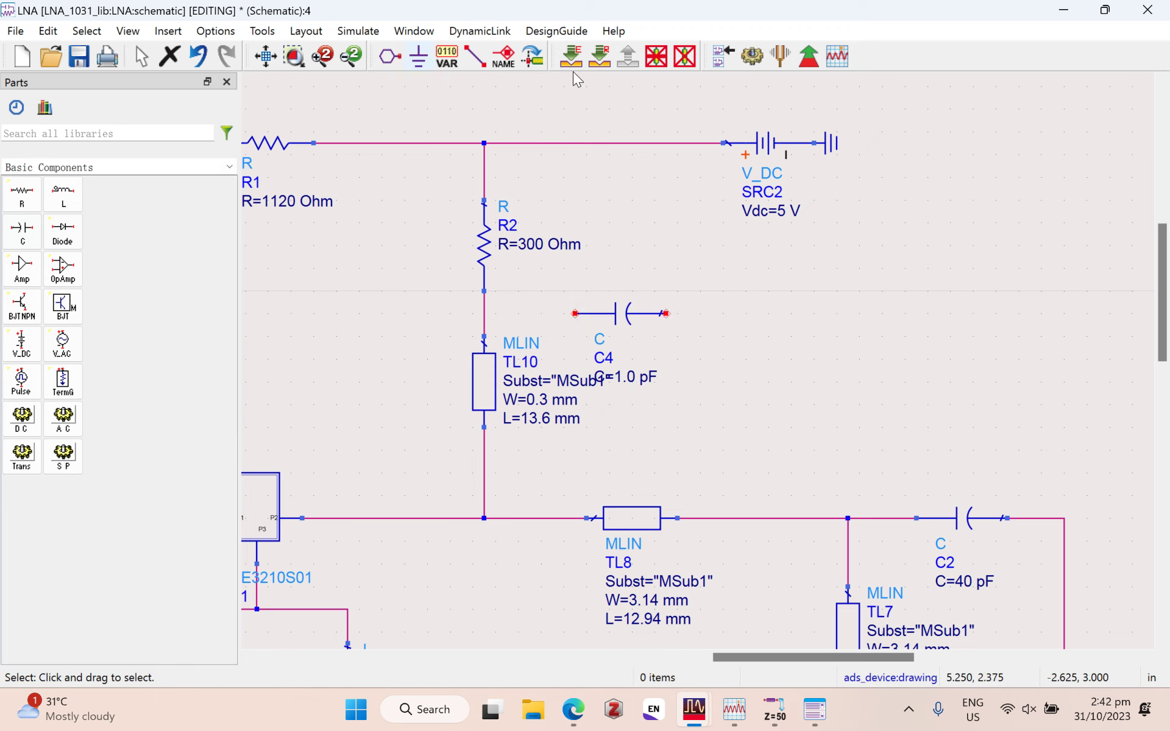
click(420, 56)
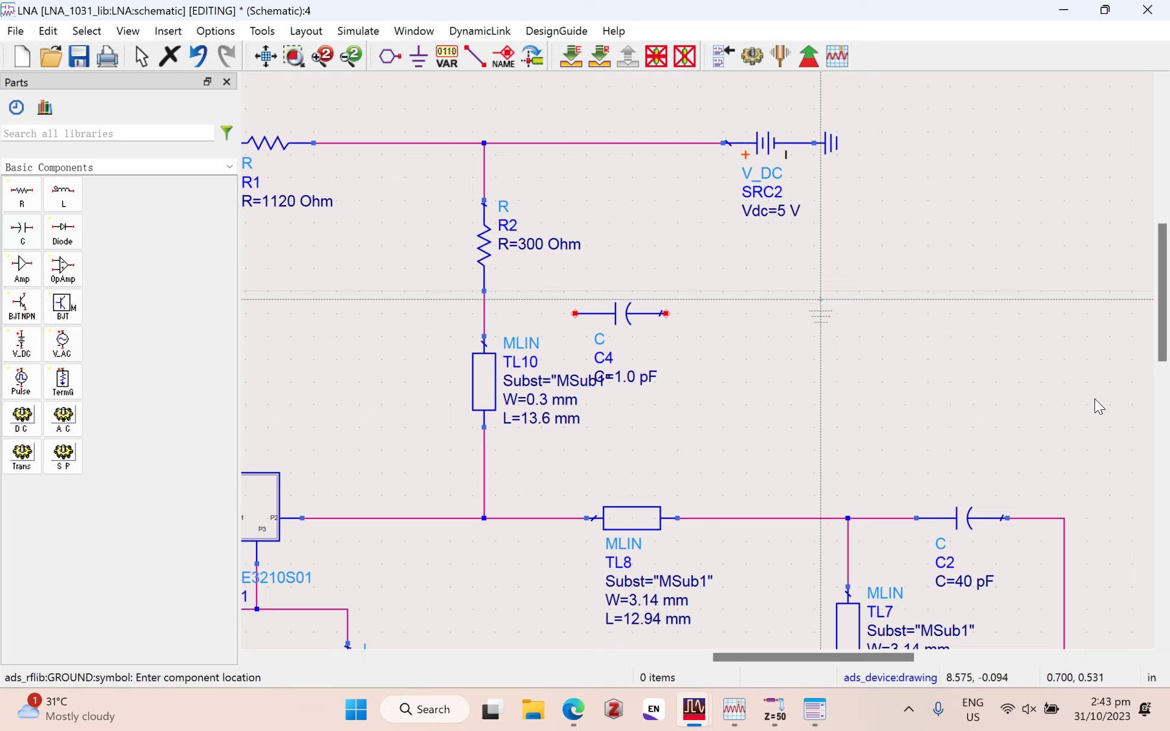
key(ctrl+r)
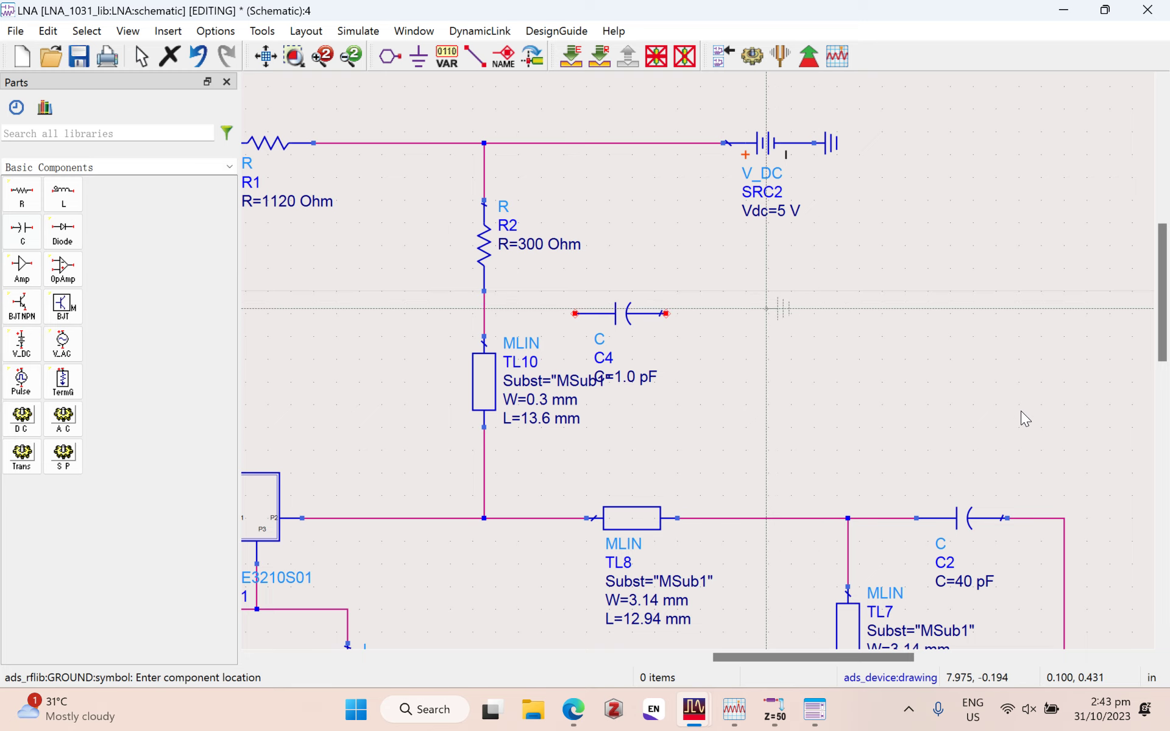
click(766, 309)
key(Escape)
Step: Wire capacitor C4 to the bias line between R2 and TL10 and delete the stray wire
click(475, 55)
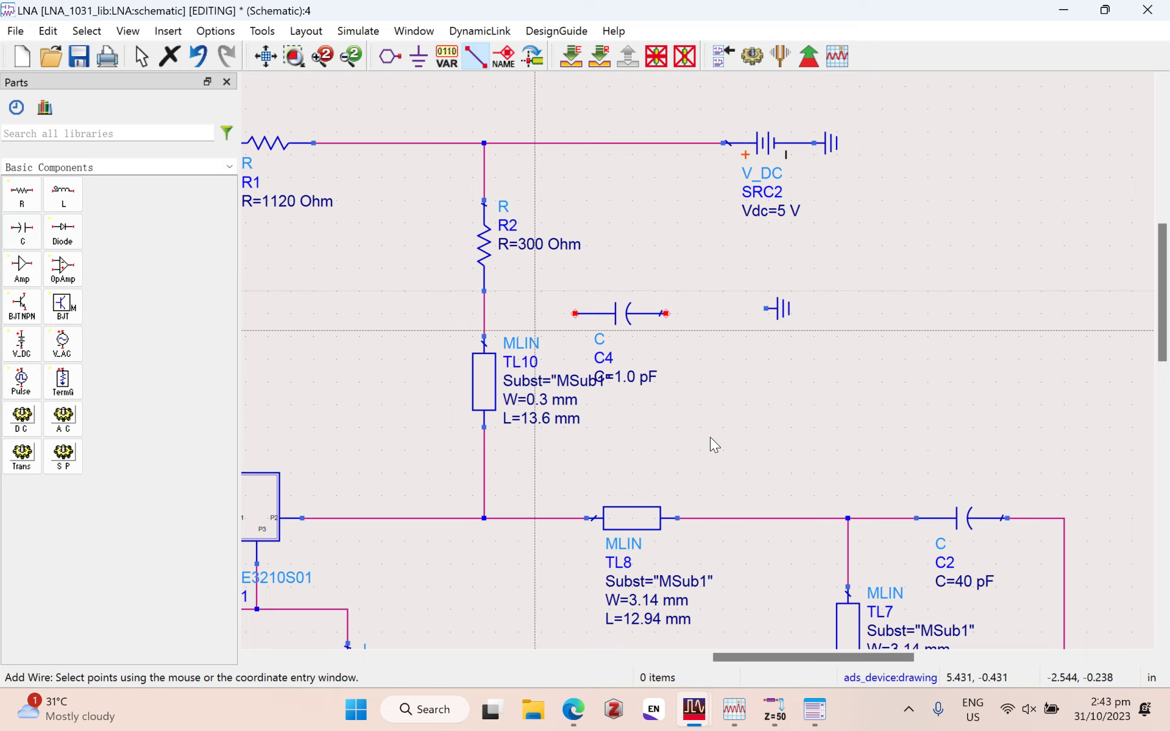
click(484, 314)
right_click(664, 313)
click(733, 240)
key(Escape)
click(689, 234)
key(Delete)
Step: Try moving the ground farther from C4 and wiring it to the capacitor's free end
drag(769, 306, 813, 317)
click(814, 316)
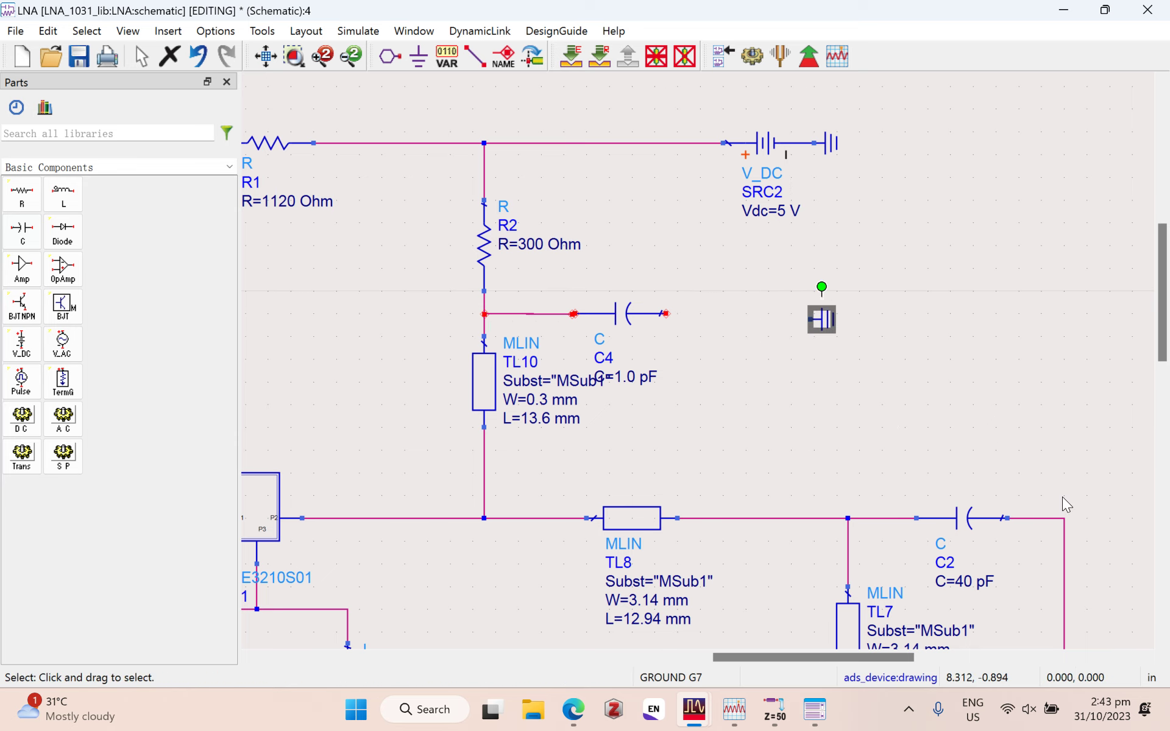
click(475, 56)
click(666, 313)
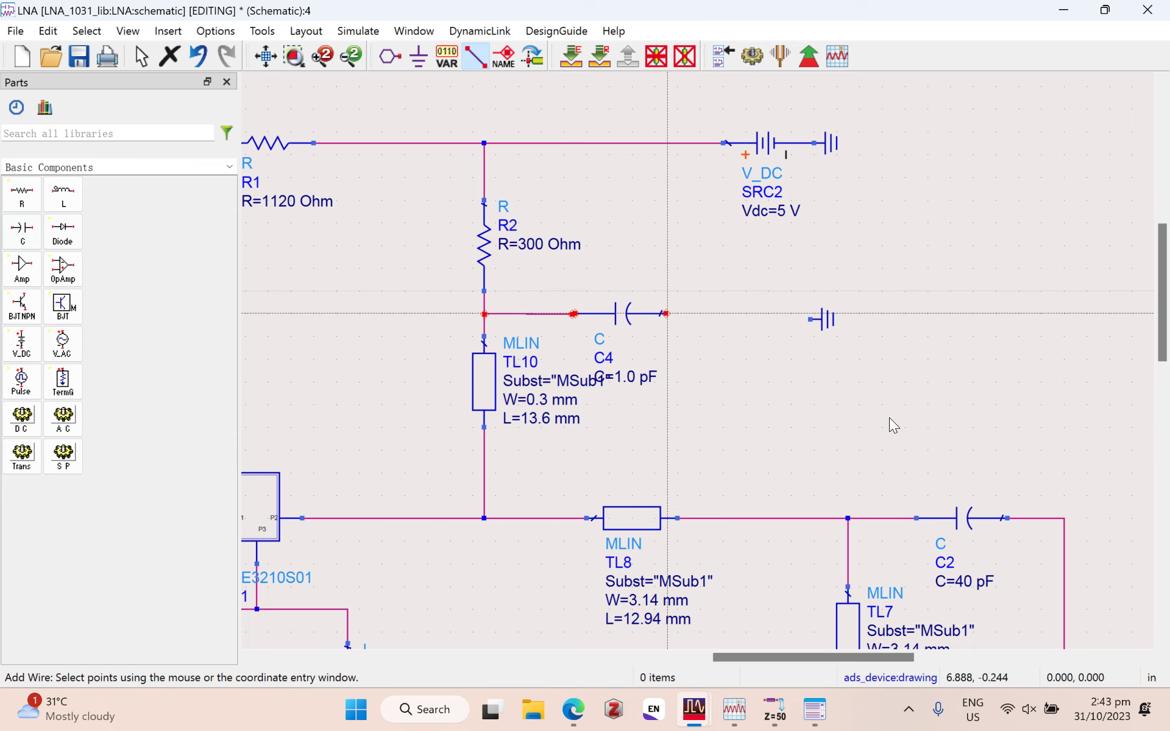
click(812, 314)
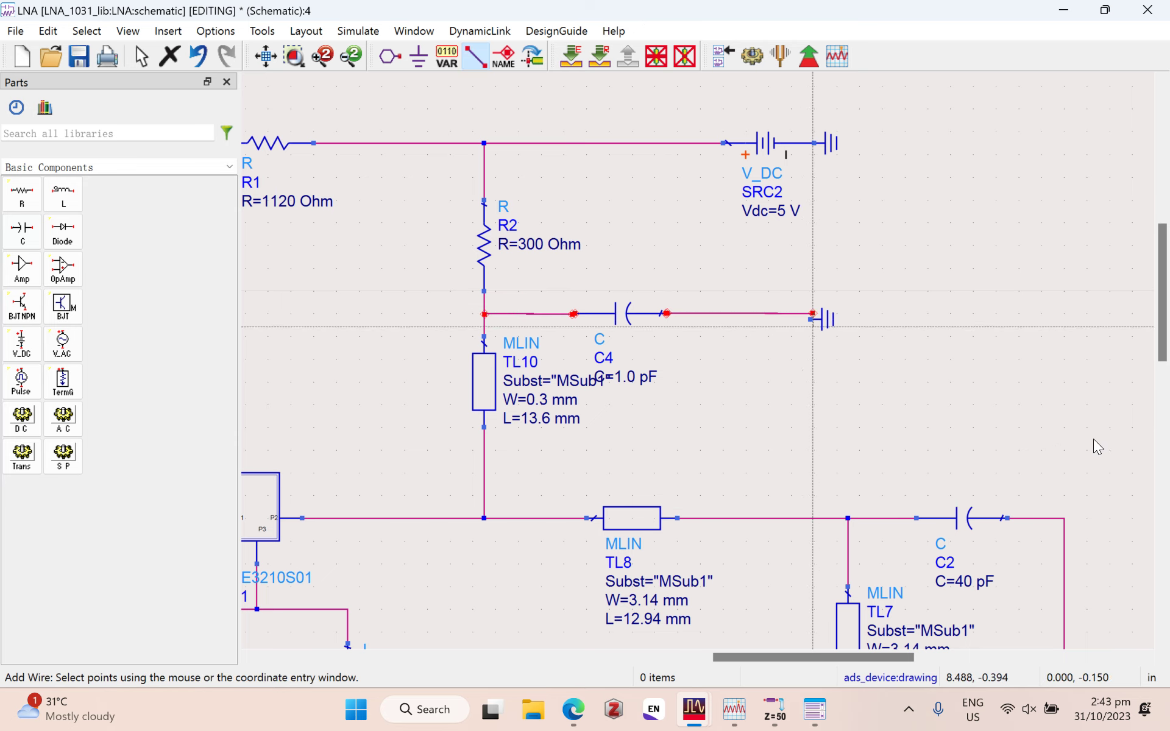
key(Escape)
key(ctrl+z)
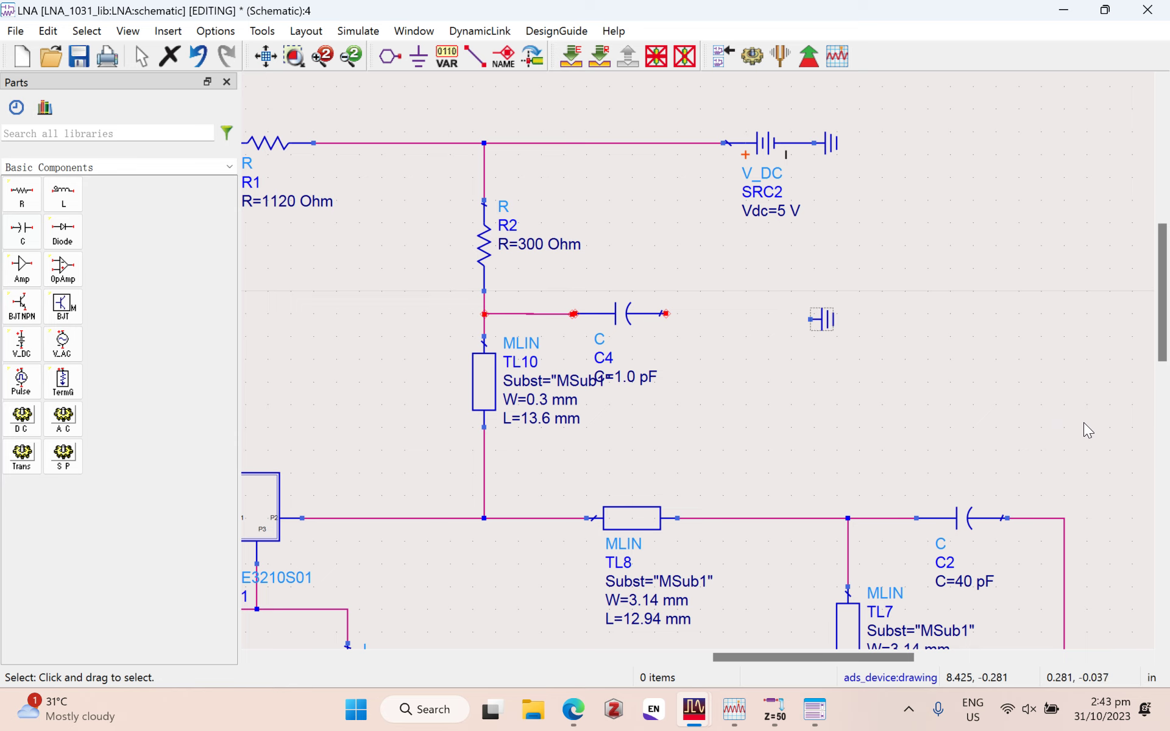
Step: Place a new sideways ground at C4's free end and shift it away, in line with the capacitor
click(419, 56)
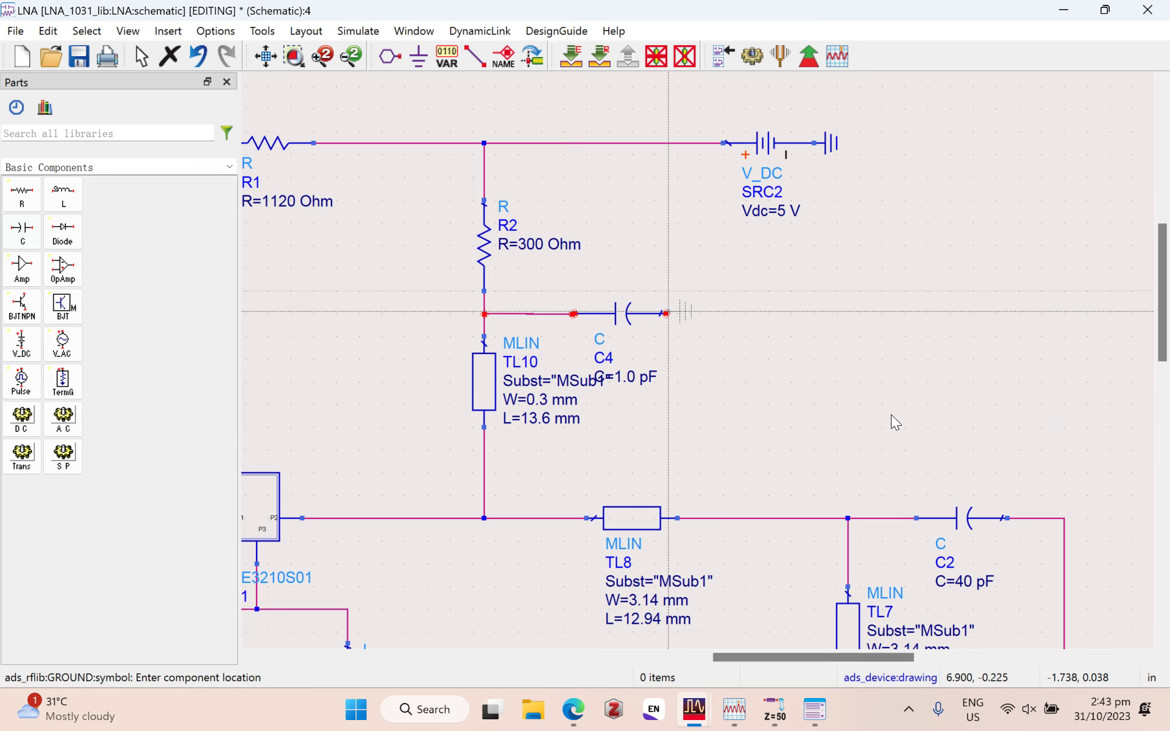
click(666, 312)
key(Escape)
drag(681, 312, 775, 313)
click(760, 374)
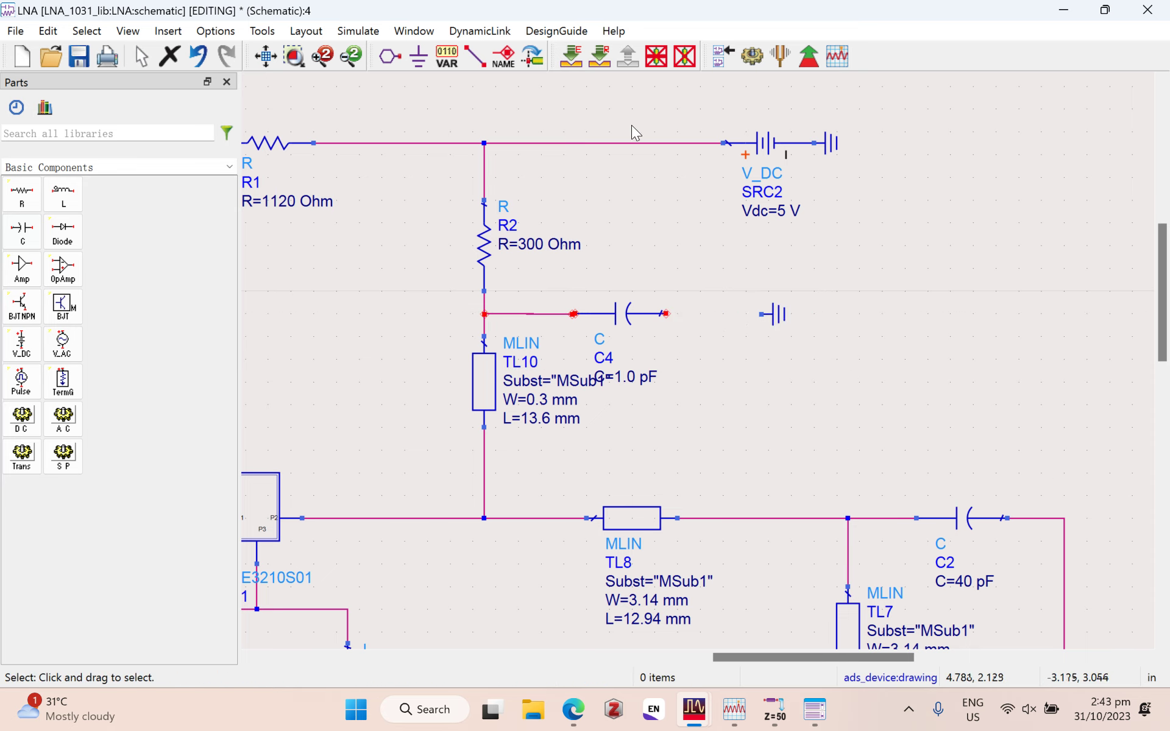
Step: Wire the new ground to C4's free end and delete that wire again
click(475, 57)
click(761, 315)
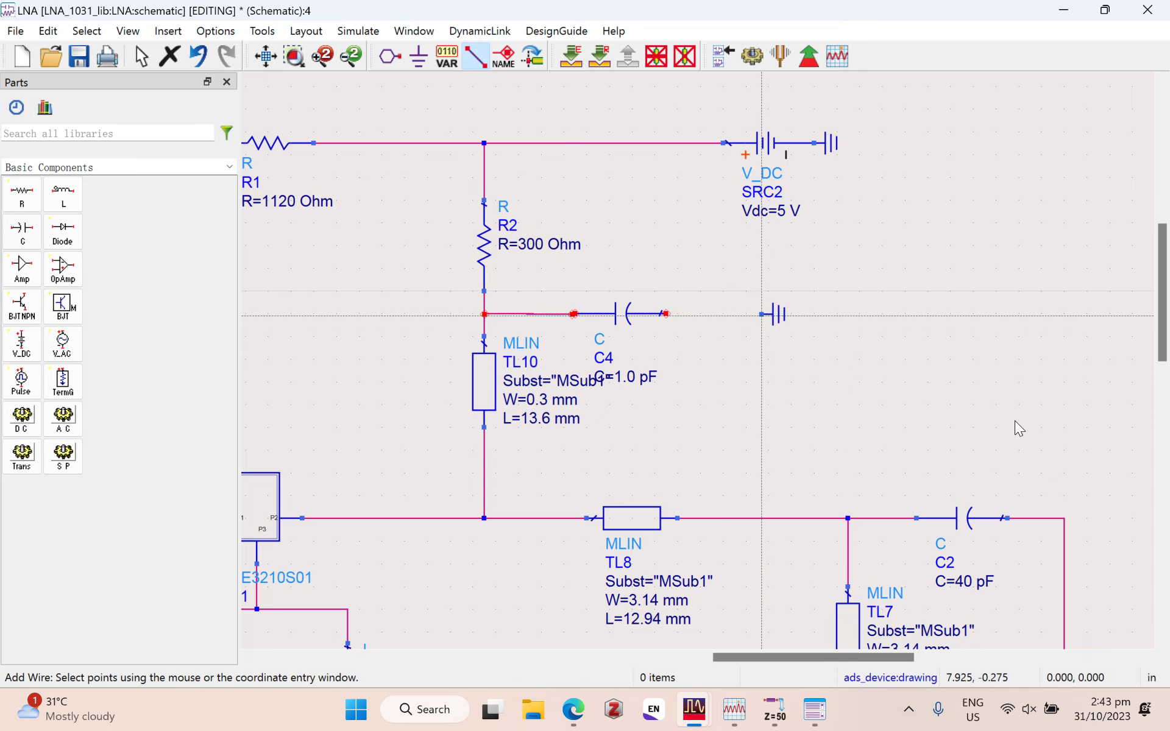
click(664, 314)
key(Escape)
click(721, 314)
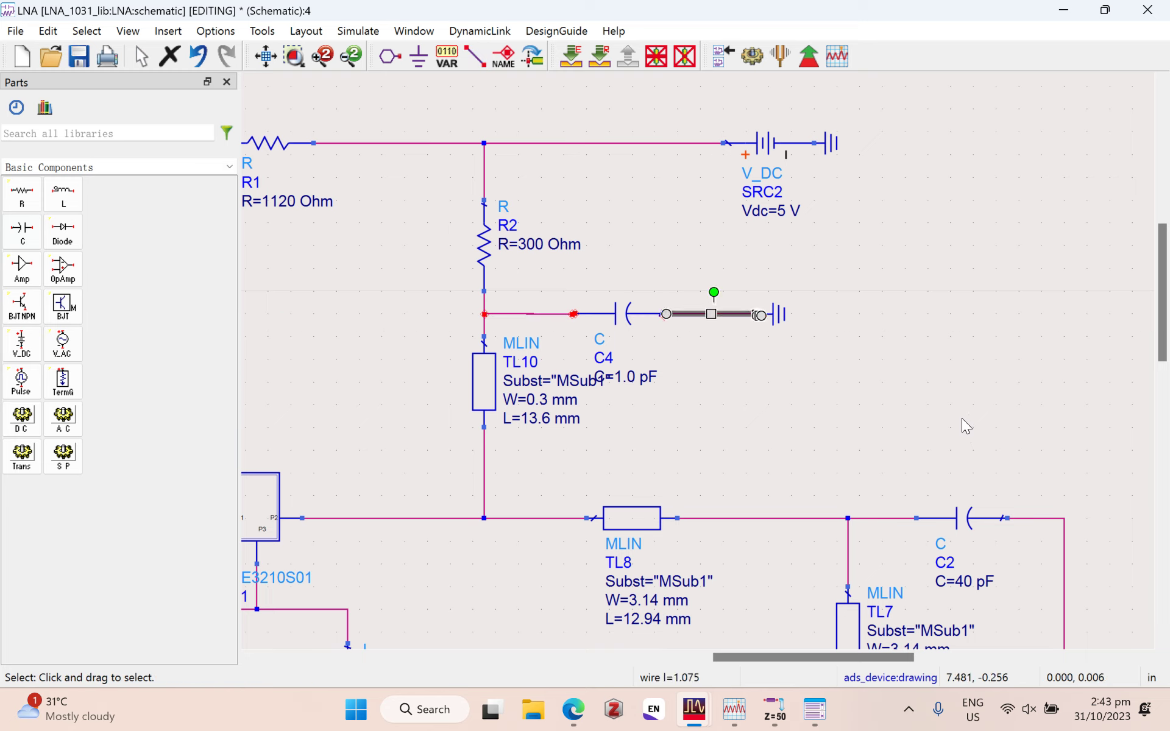
key(Delete)
Step: Delete the wire between C4 and the bias line, capacitor C4 itself and its detached ground
right_click(982, 451)
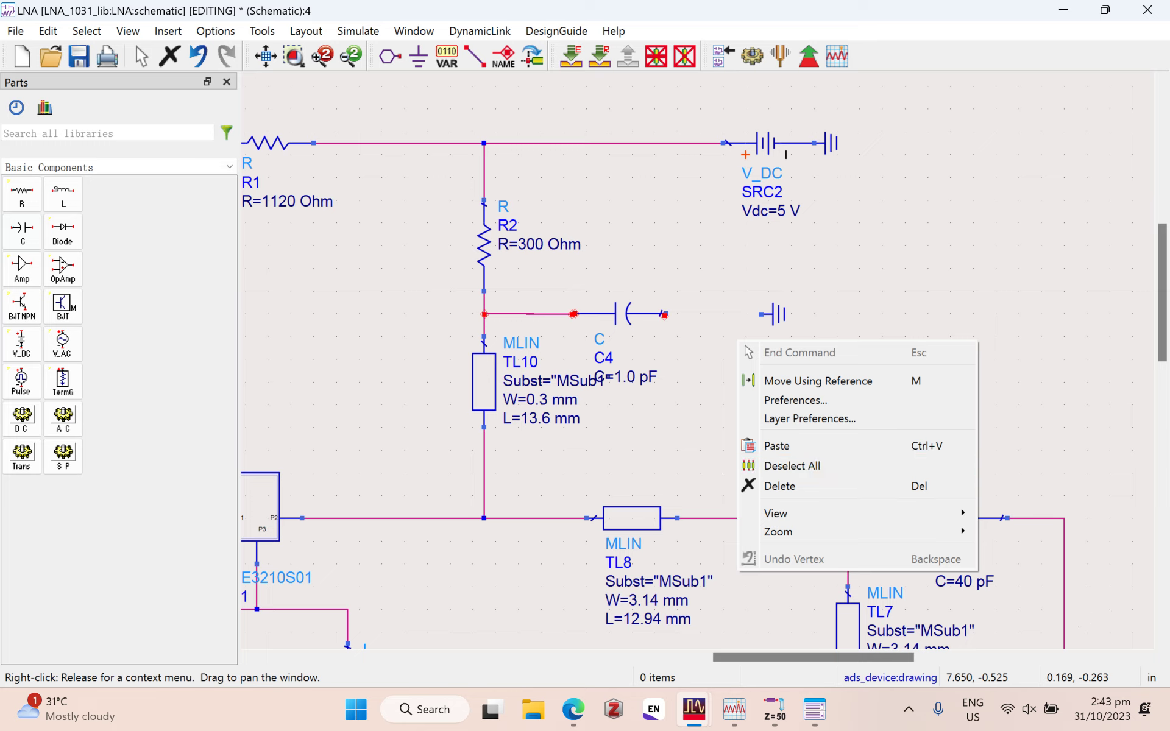
click(1111, 388)
click(702, 418)
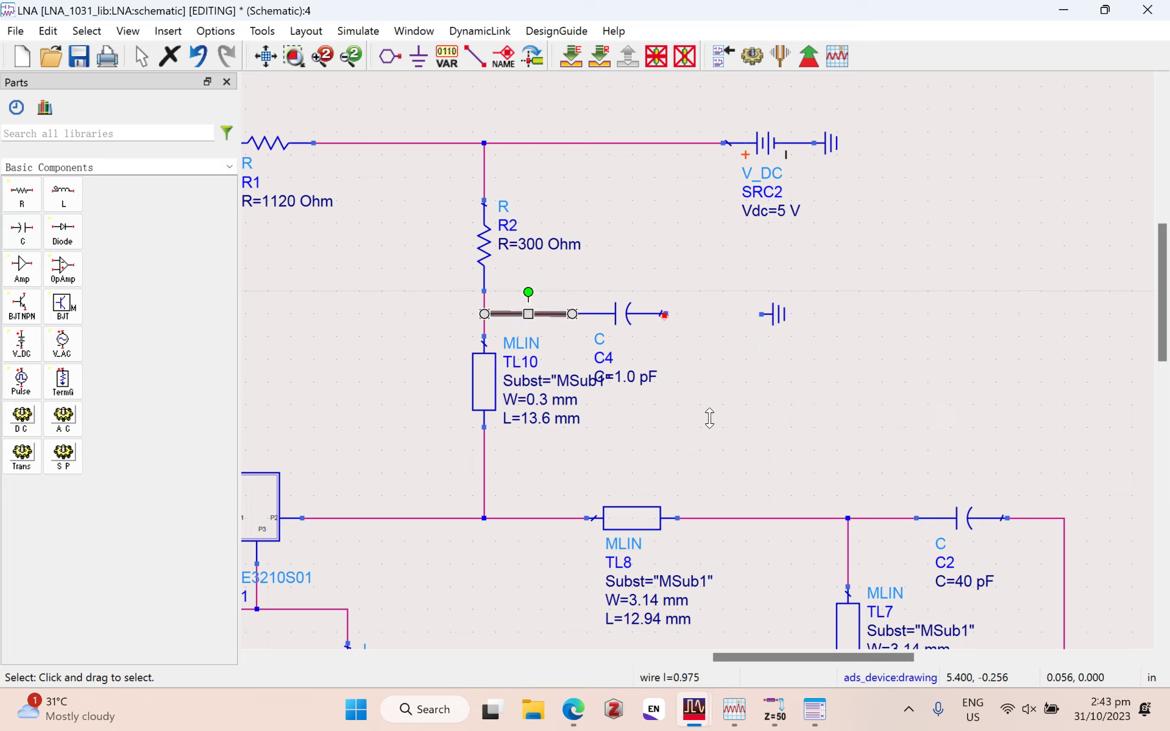
key(Delete)
click(828, 419)
key(Delete)
click(1044, 418)
key(Delete)
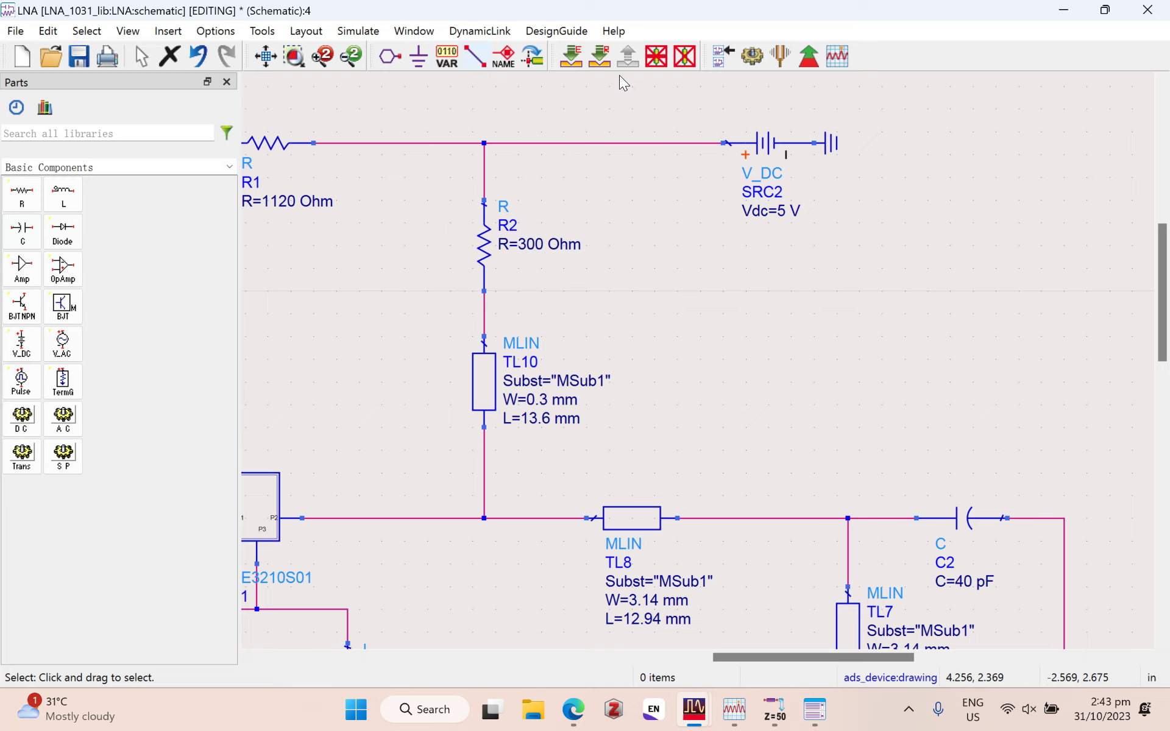
Step: Place a new capacitor, rotated 180°, beside the bias line between R2 and TL10
key(ctrl+w)
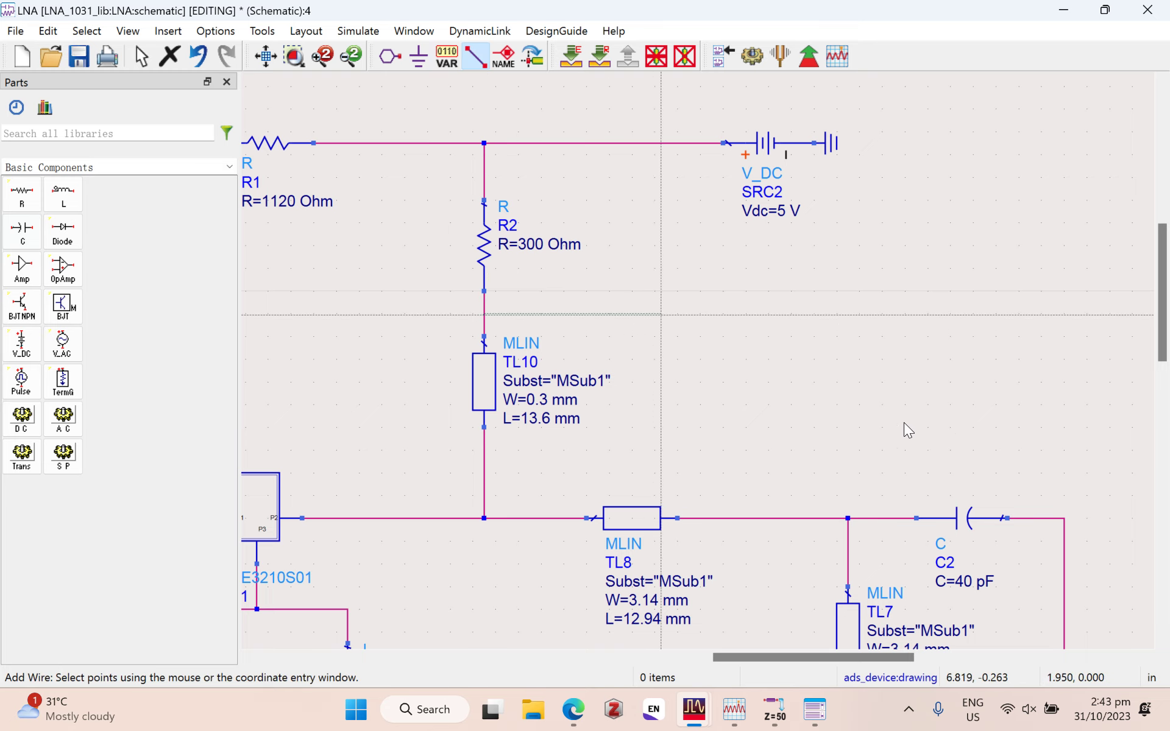
key(Escape)
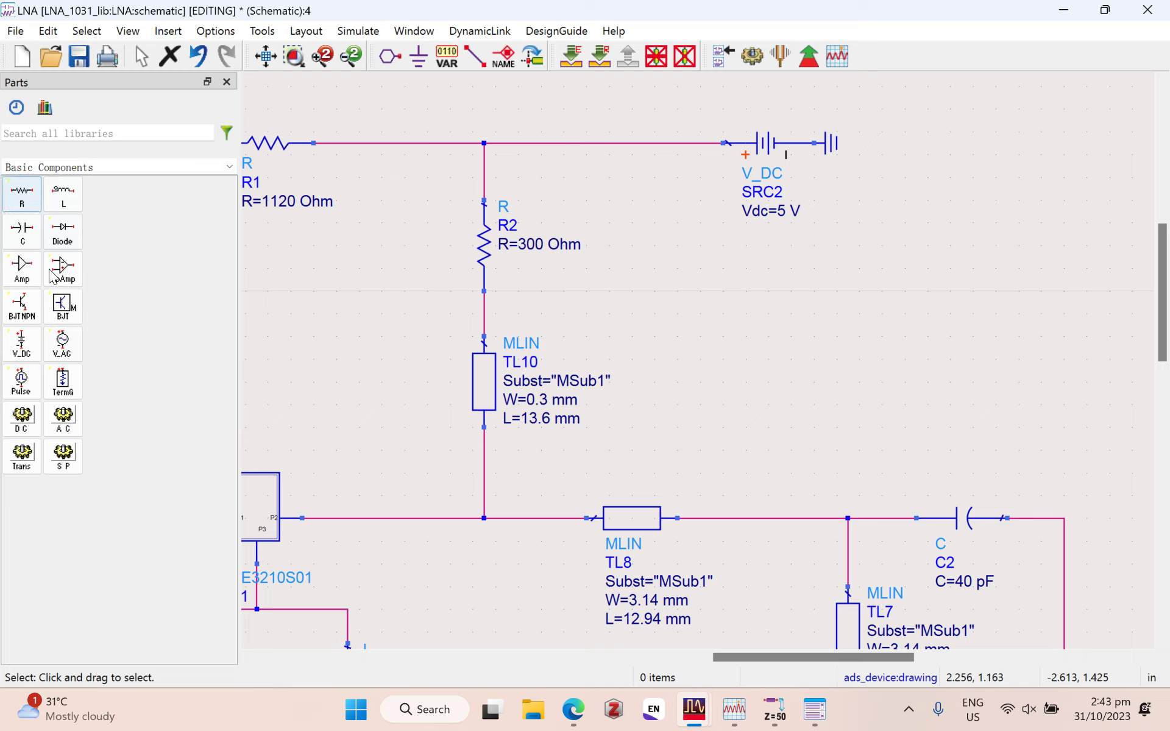
click(22, 230)
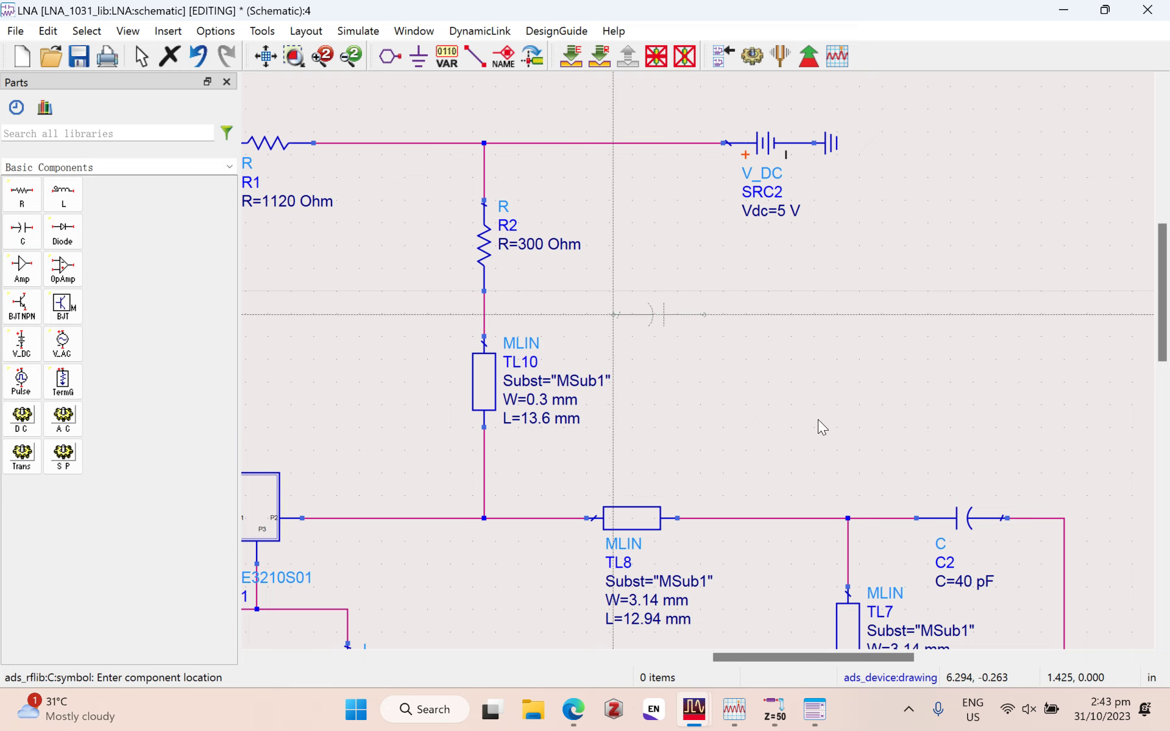
key(ctrl+r)
key(ctrl+r)
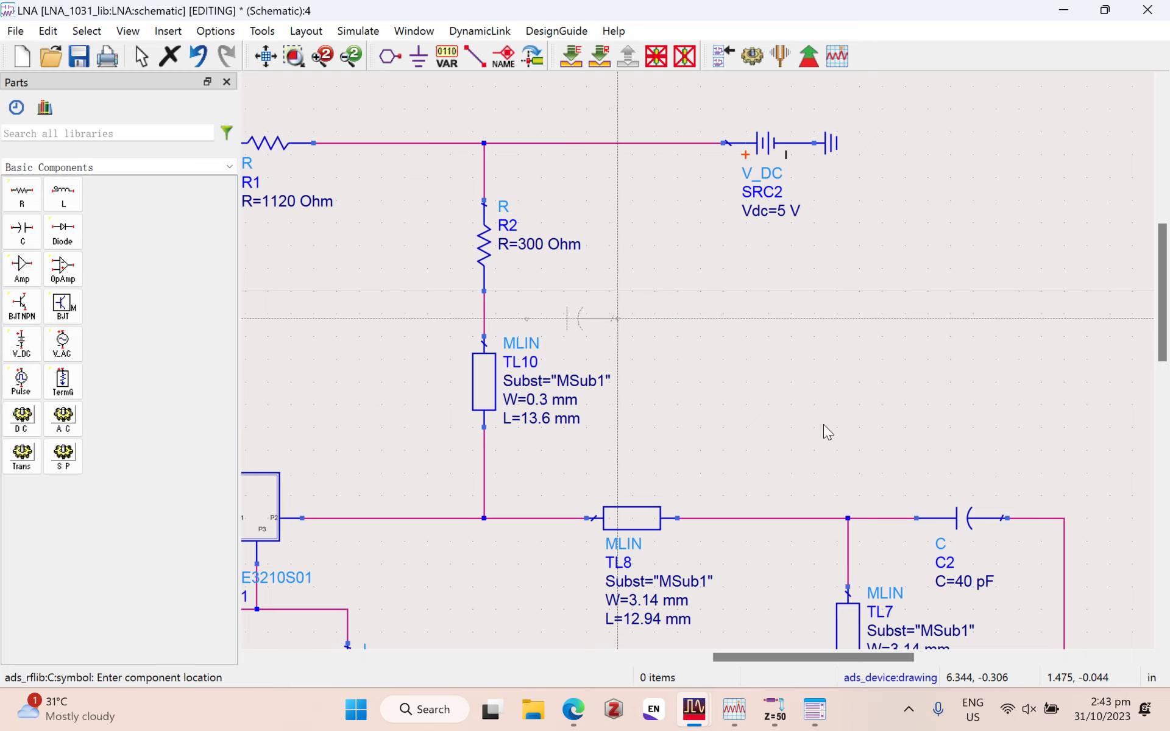
click(920, 419)
key(Escape)
key(ctrl+w)
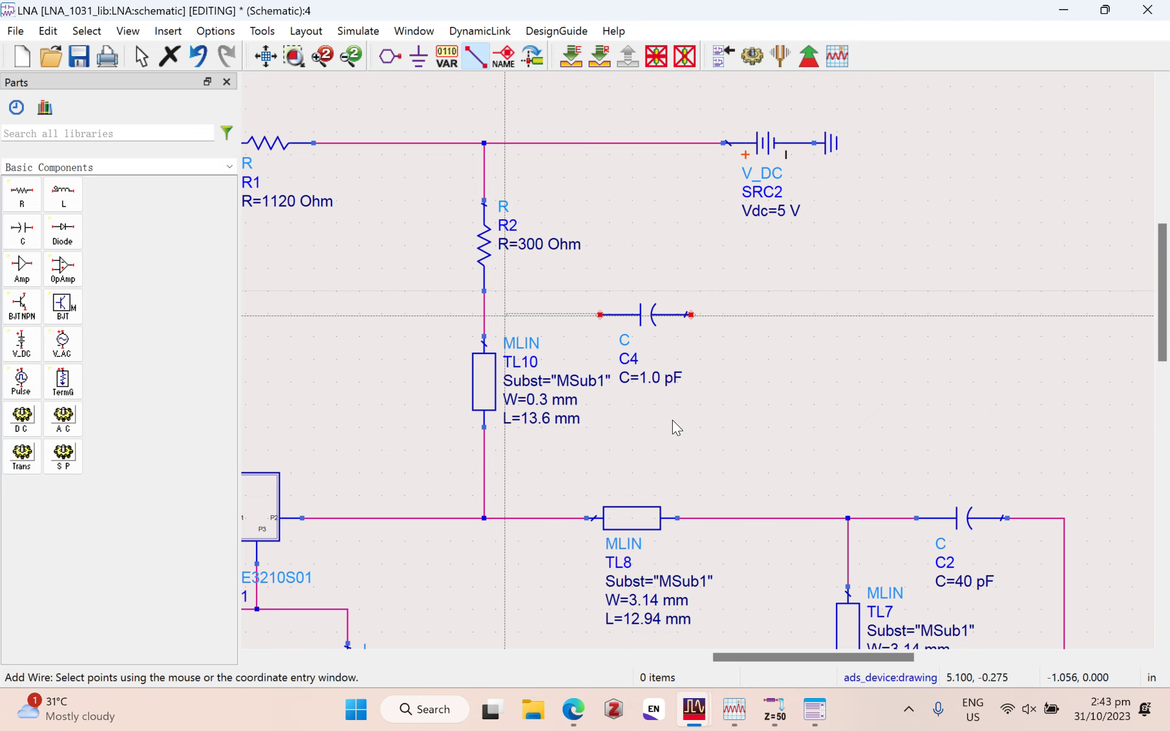
key(Escape)
scroll(883, 414, down, 3)
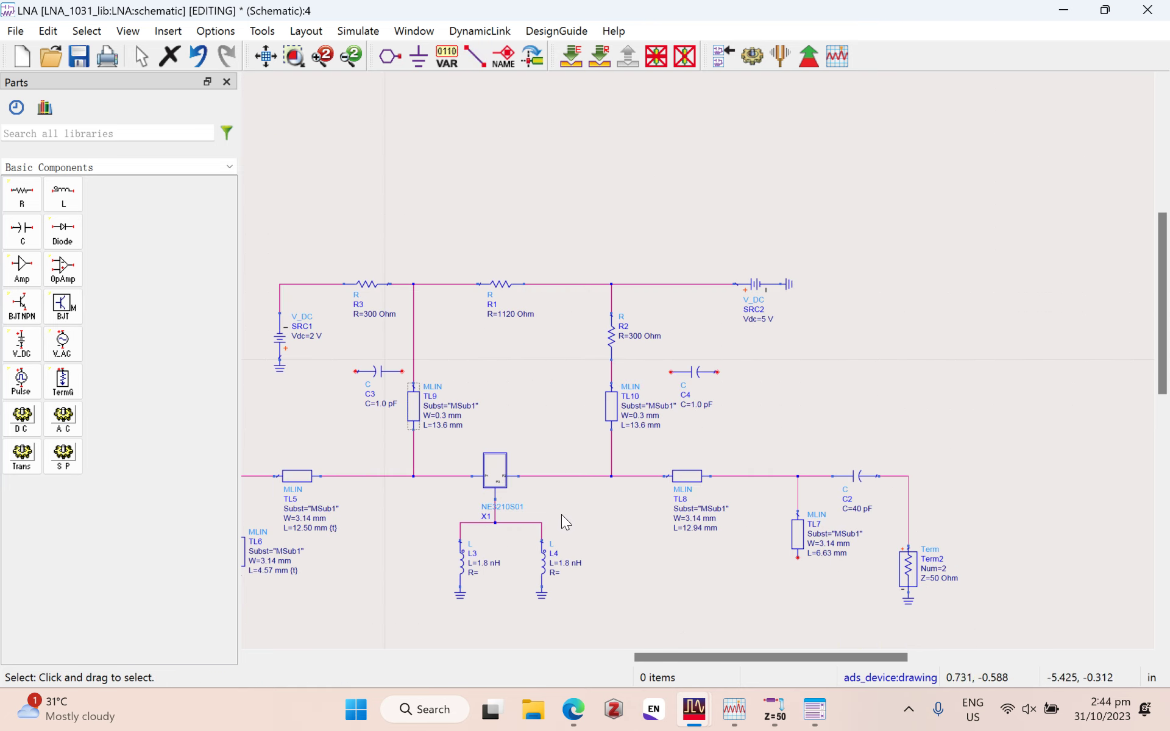
click(378, 371)
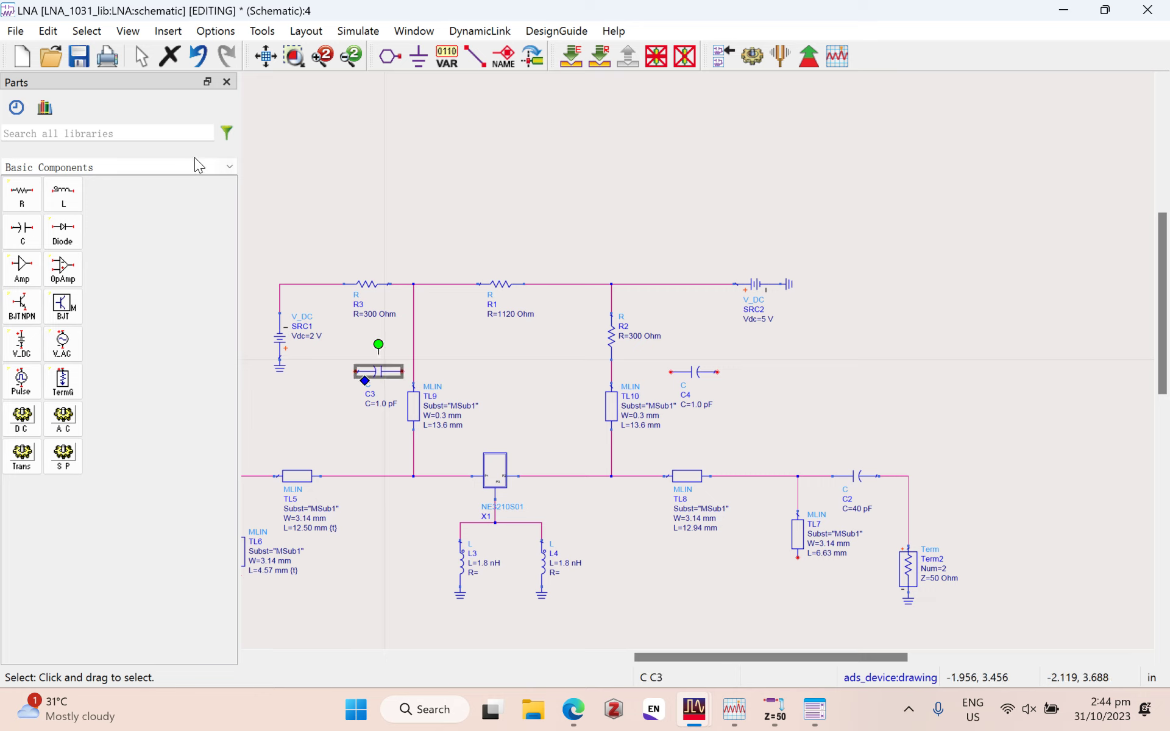
click(169, 30)
click(219, 31)
mouse_move(173, 31)
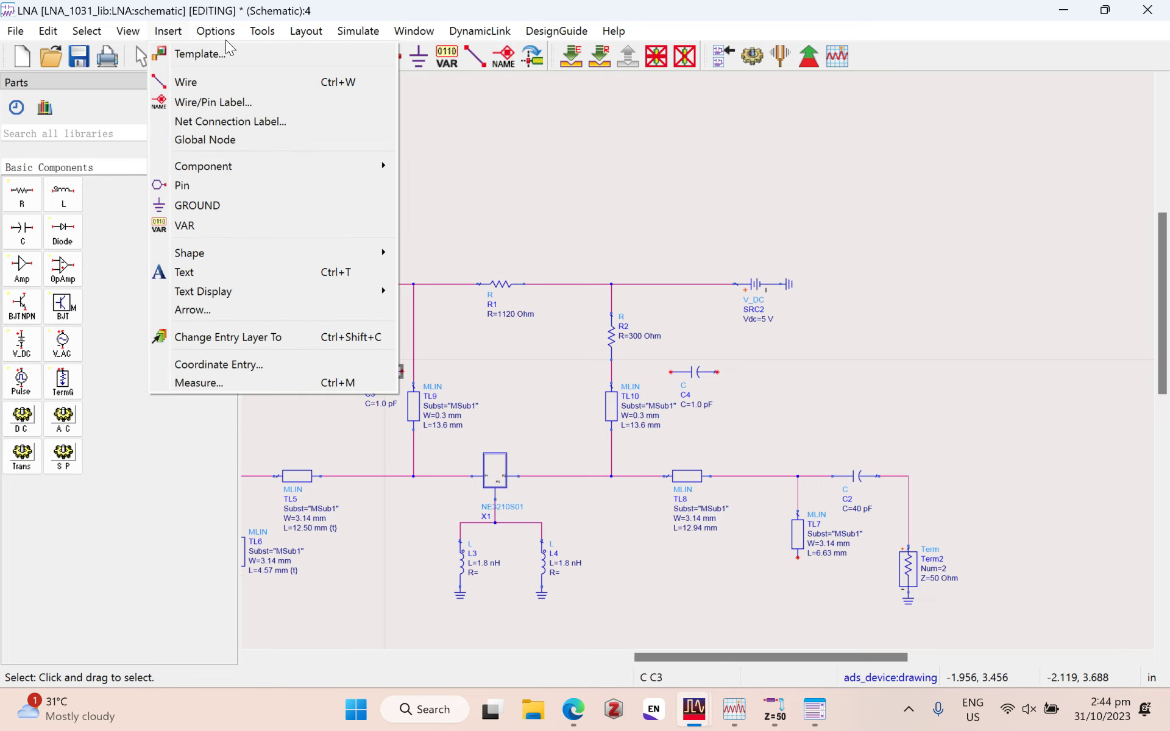
mouse_move(128, 31)
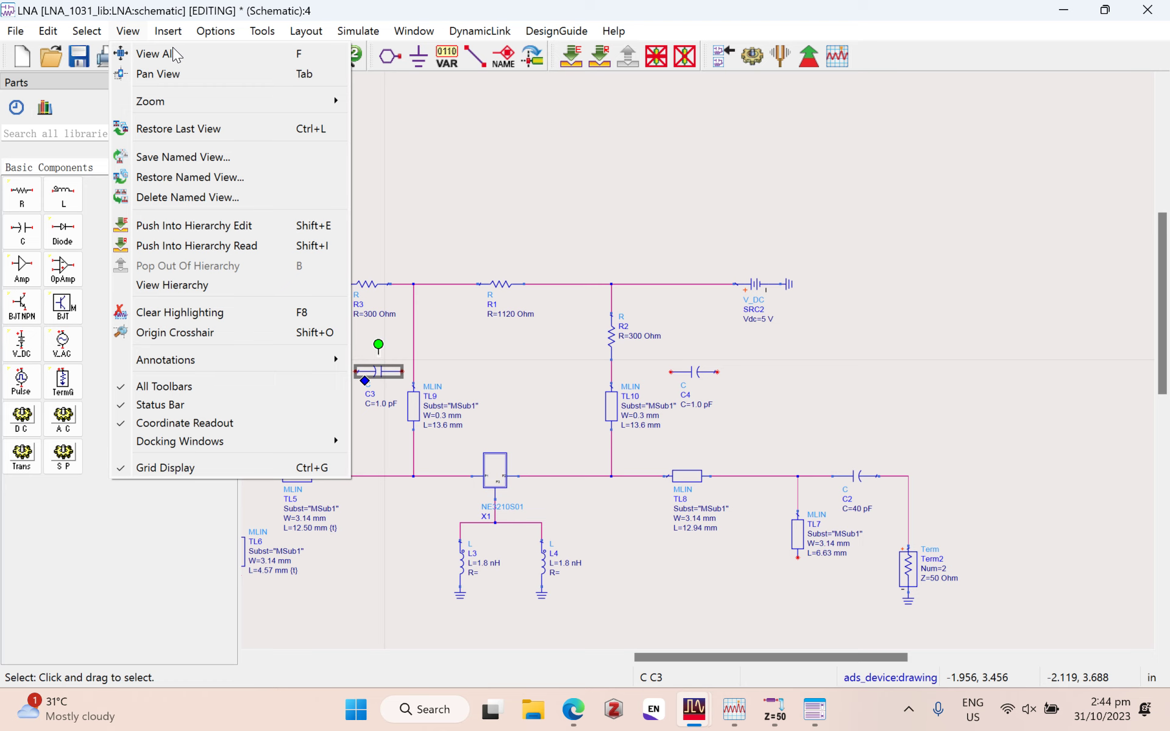
click(719, 248)
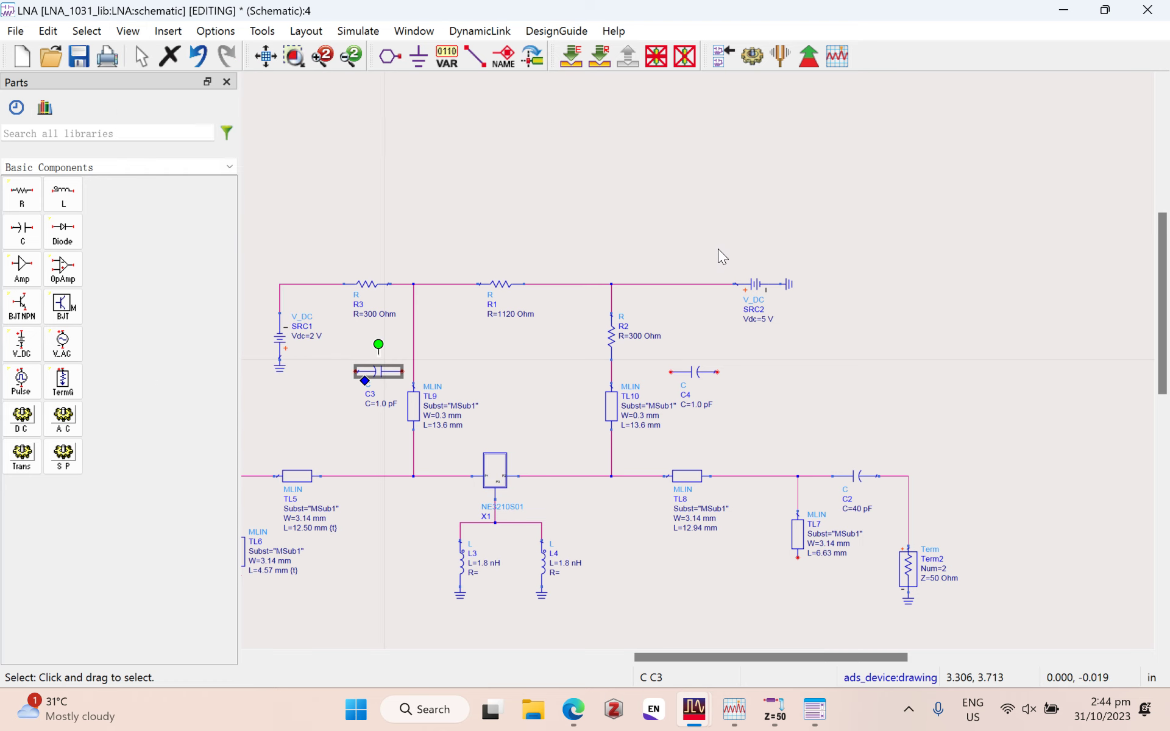
Step: Close the LNA schematic window and return to the workspace
click(1148, 10)
key(Return)
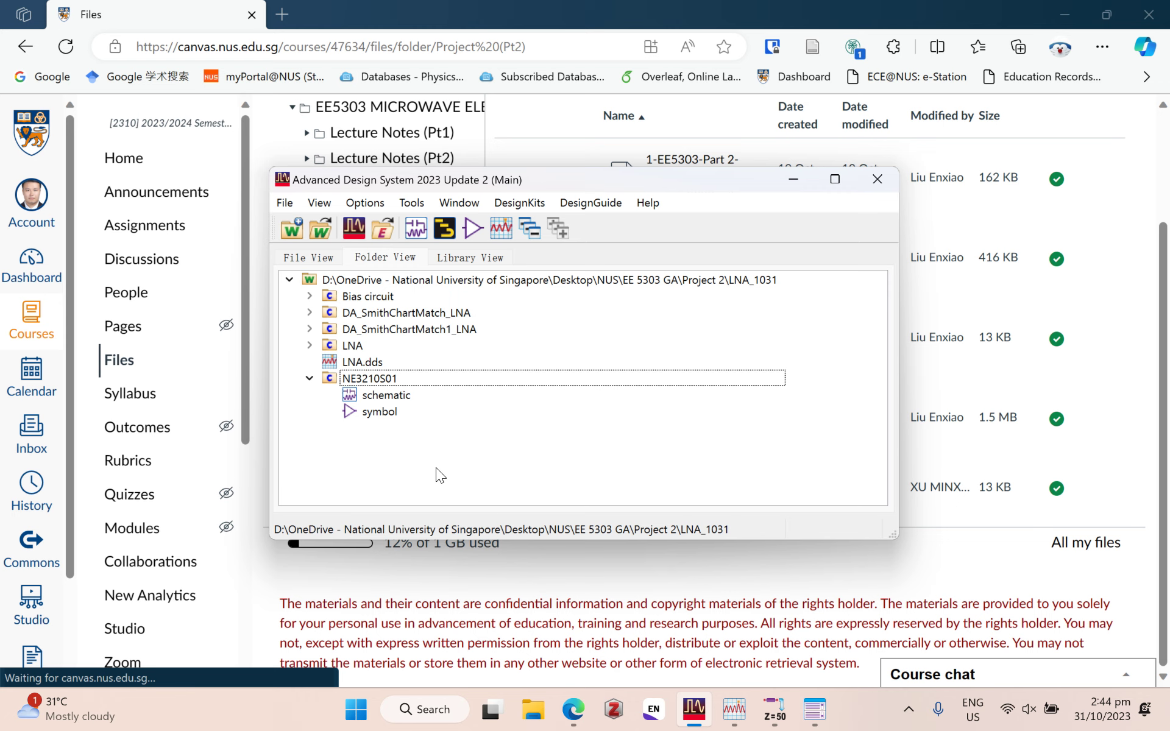
key(Down)
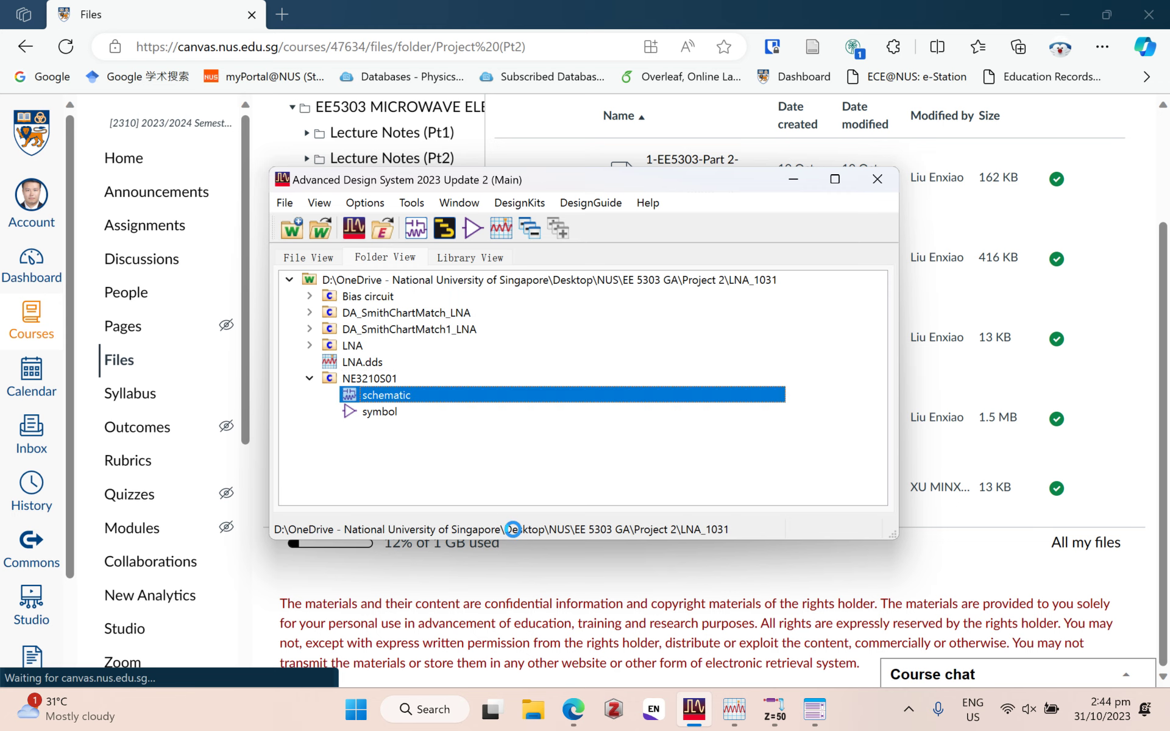
key(Return)
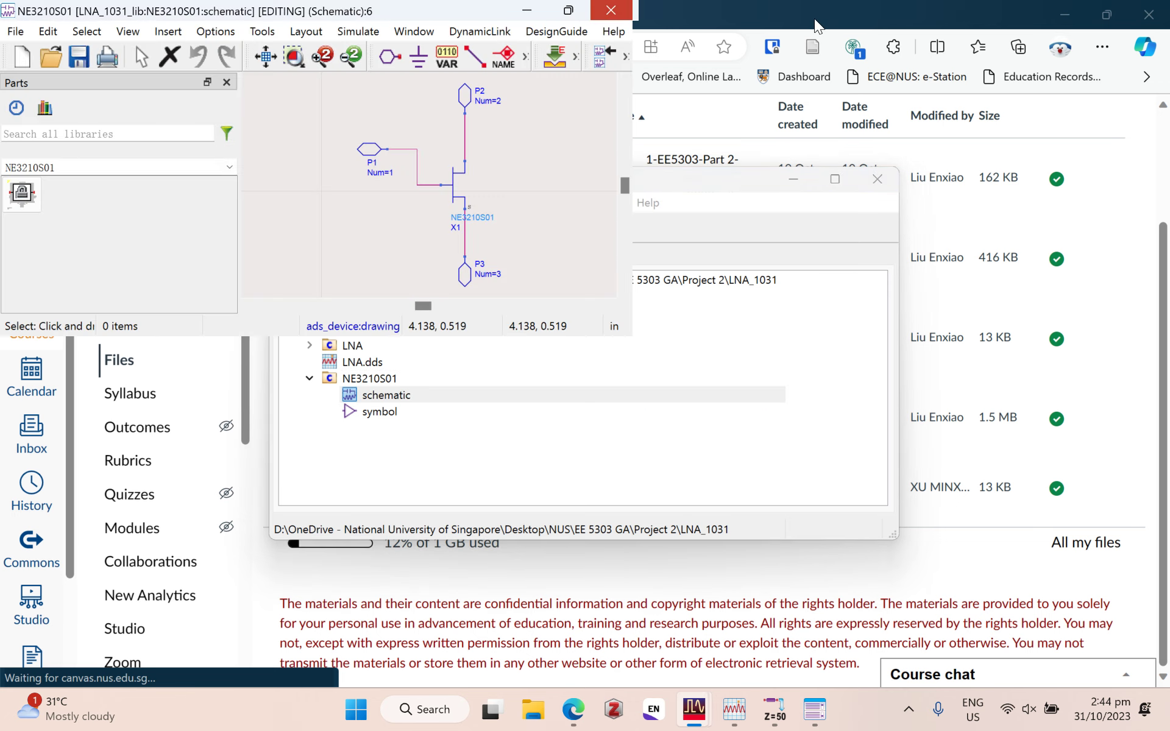
click(814, 19)
Step: Reopen the LNA cell's schematic from the workspace tree and maximize its window
click(309, 345)
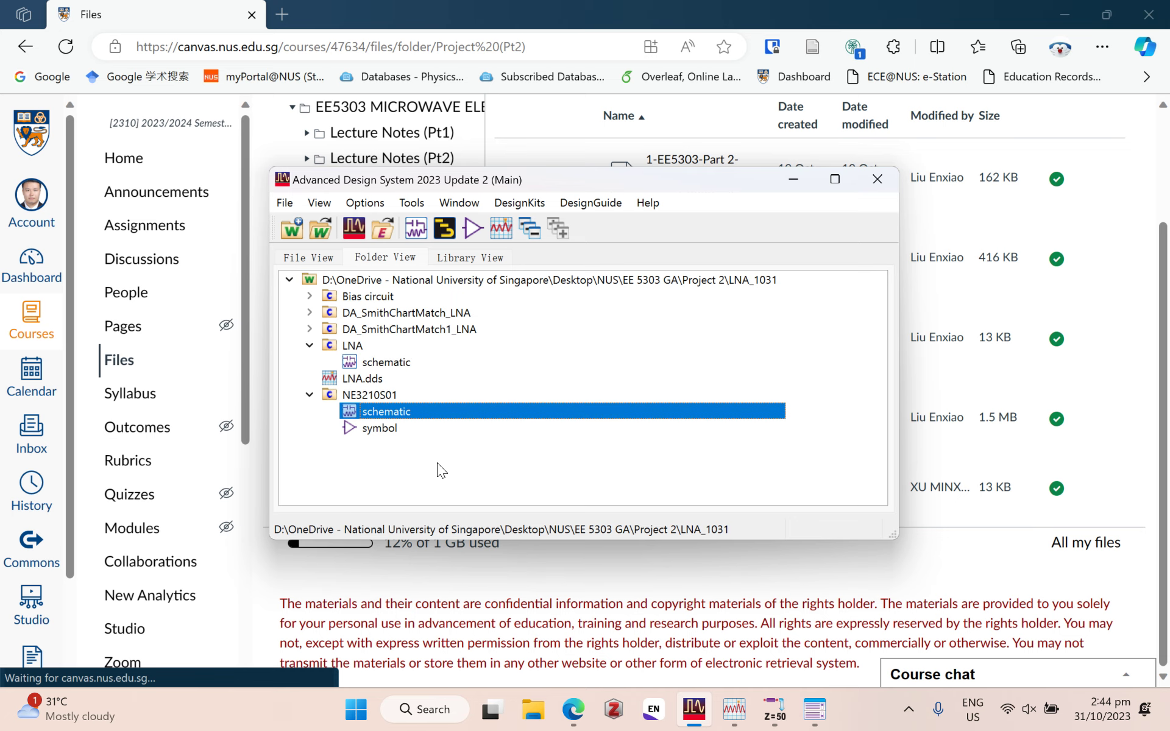
double_click(371, 361)
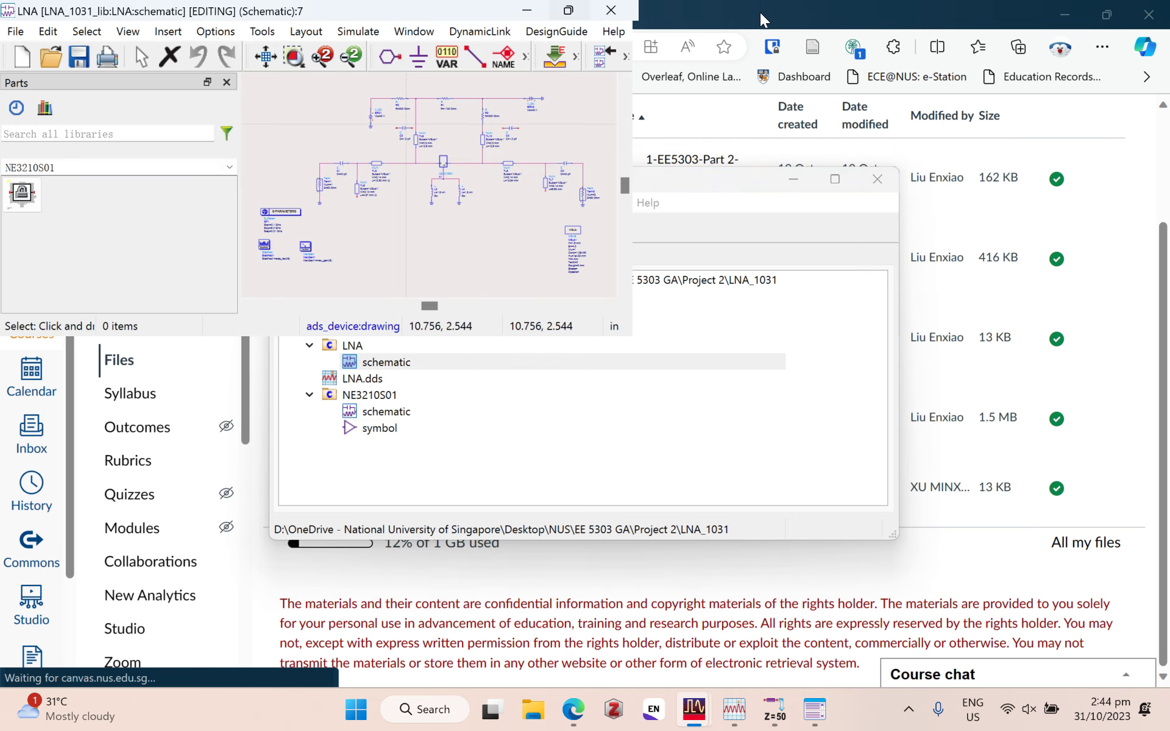
click(568, 10)
scroll(959, 454, up, 2)
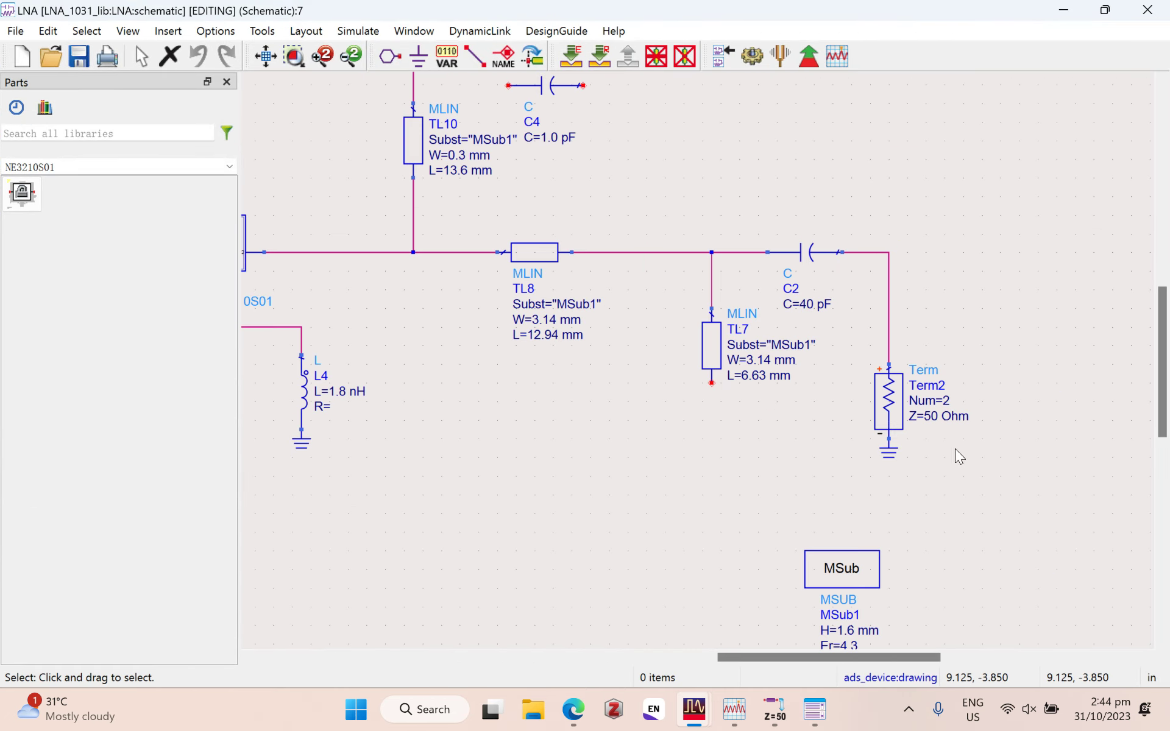
scroll(870, 397, up, 1)
key(ctrl+w)
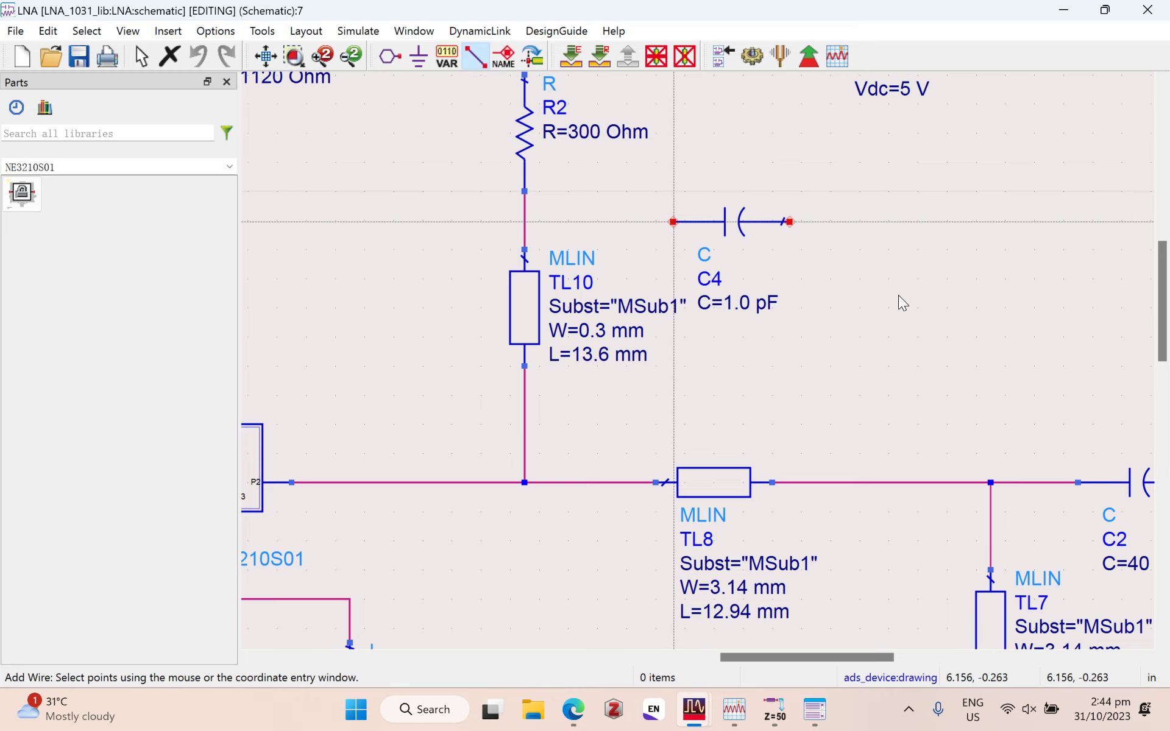
key(Escape)
Step: Turn on Enable Snap in the schematic's Grid/Snap preferences and accept the settings
click(86, 30)
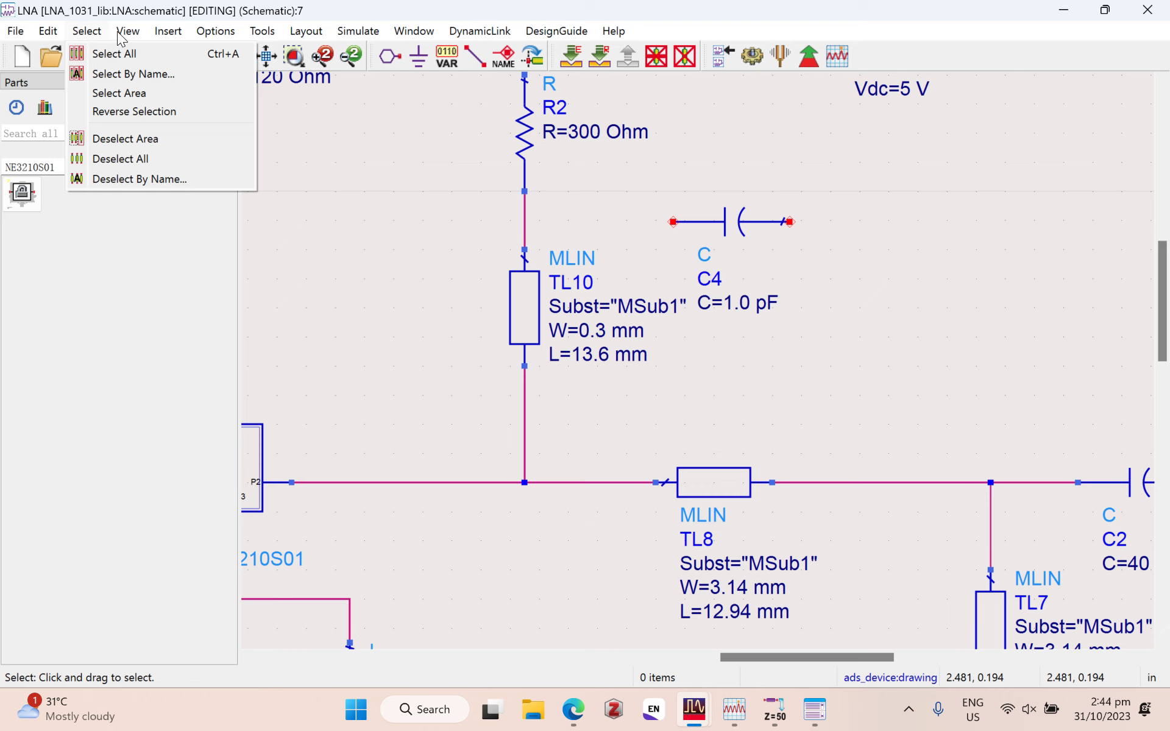
mouse_move(48, 31)
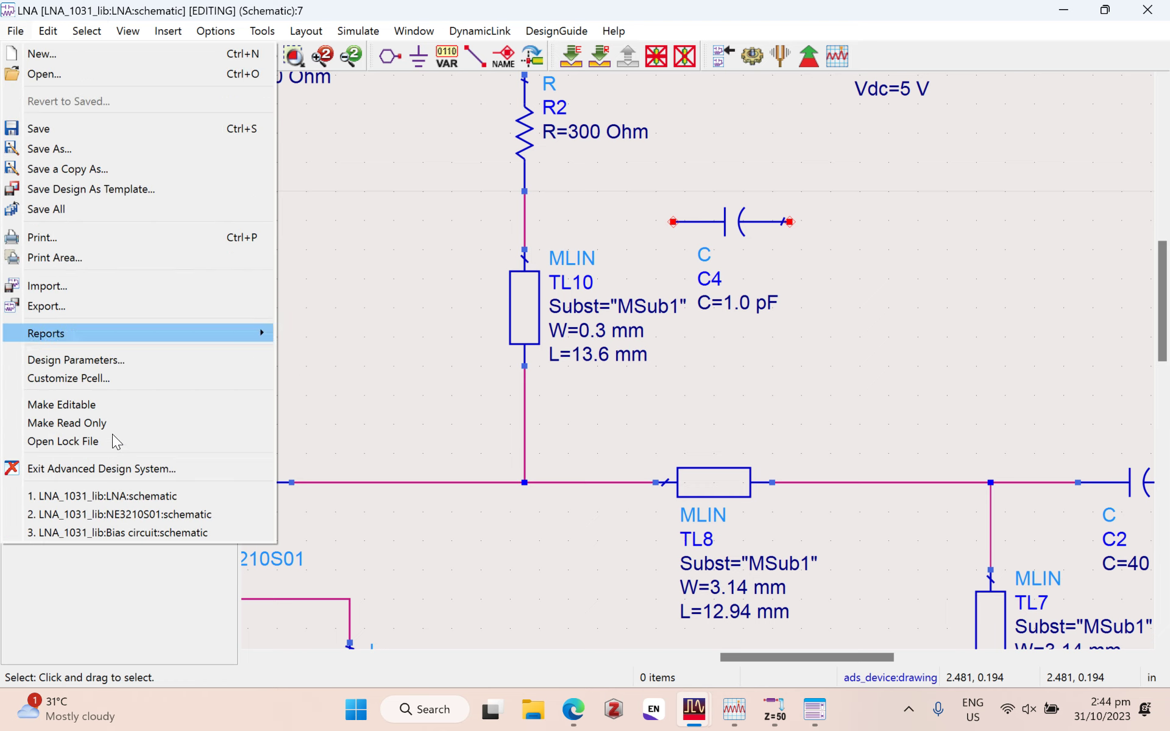
mouse_move(185, 41)
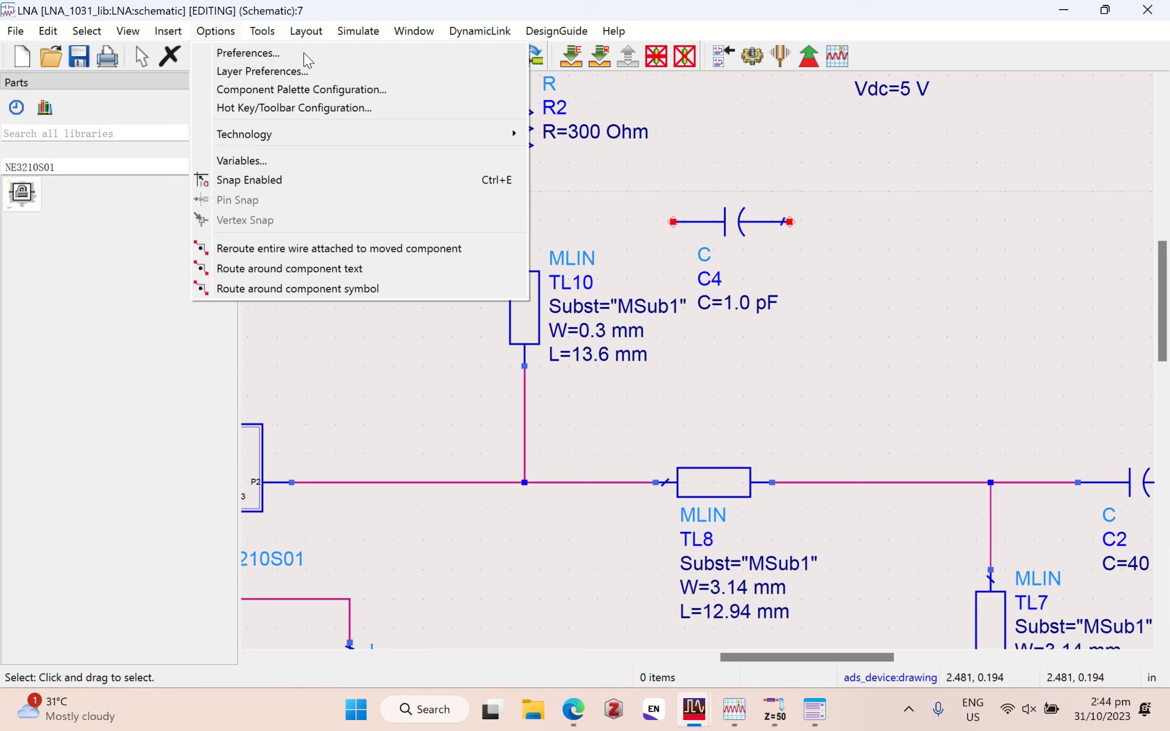
click(304, 51)
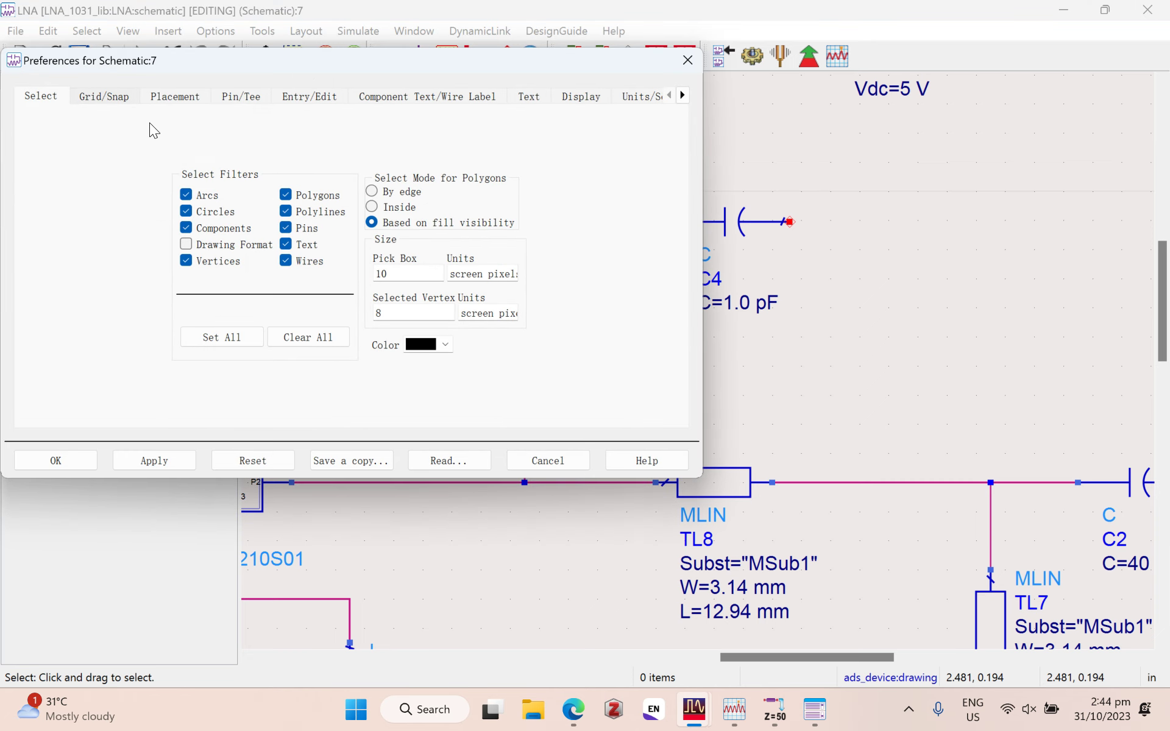
click(121, 98)
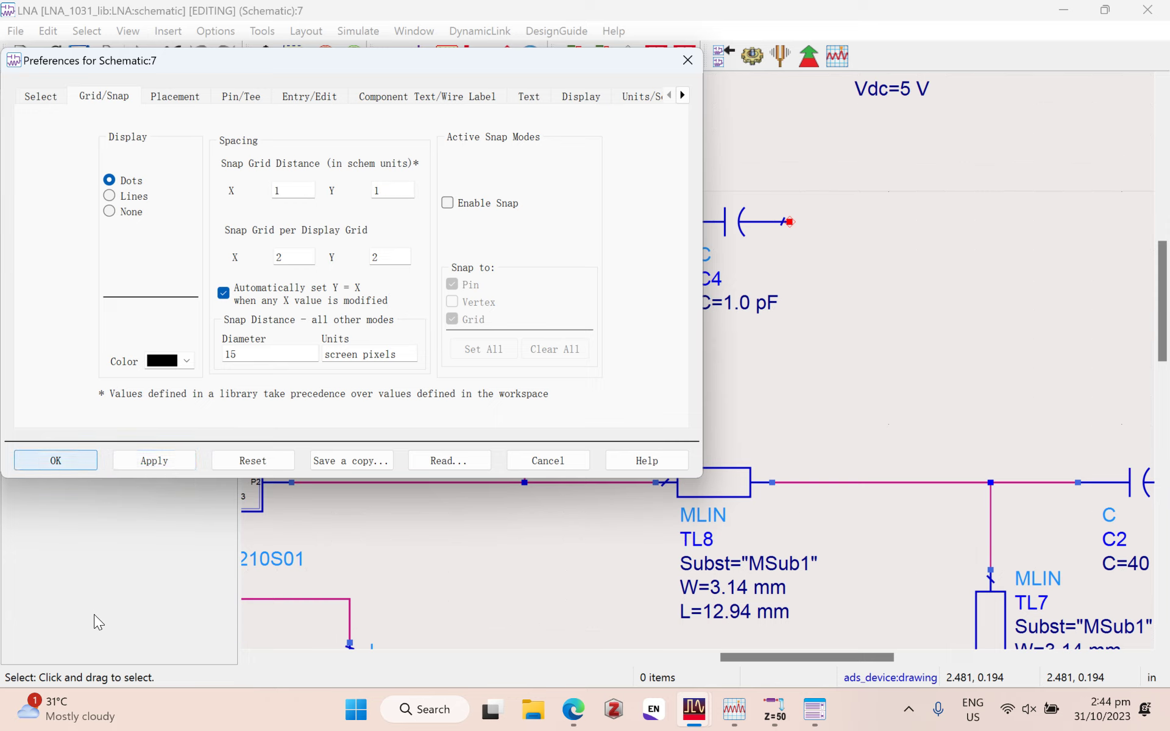
click(447, 203)
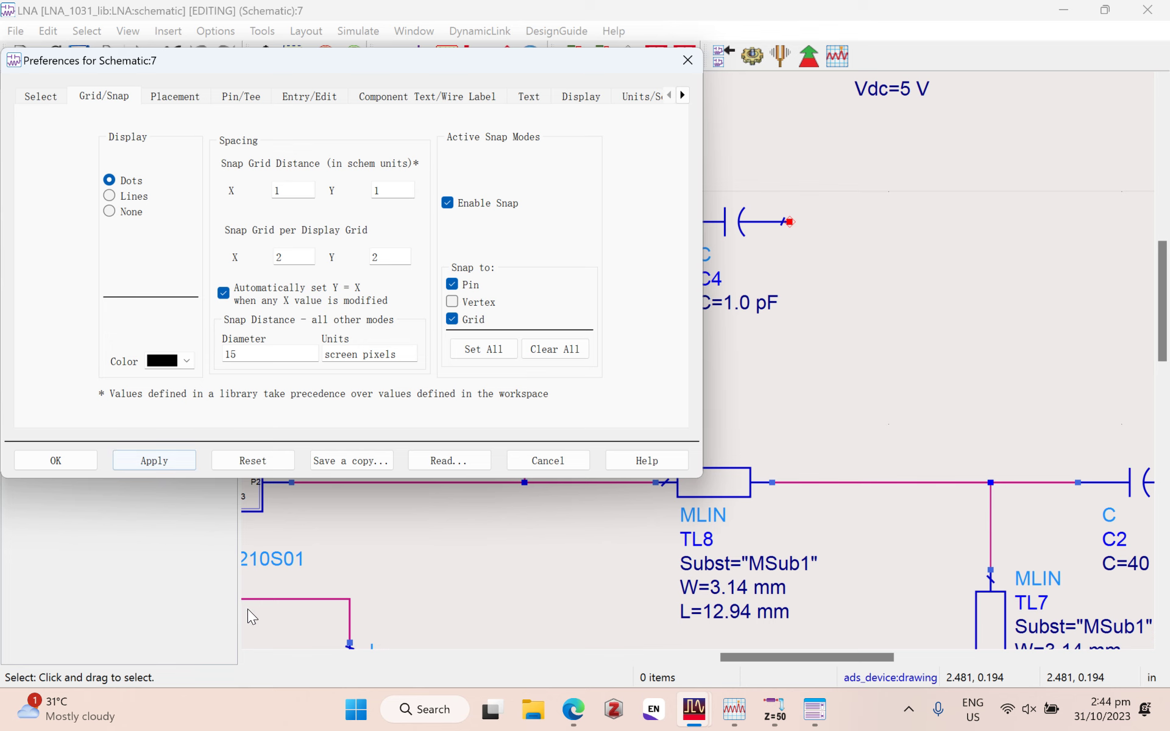
click(55, 461)
Step: Try wiring C4's end nearest the bias line to the line between R2 and TL10
scroll(883, 210, up, 2)
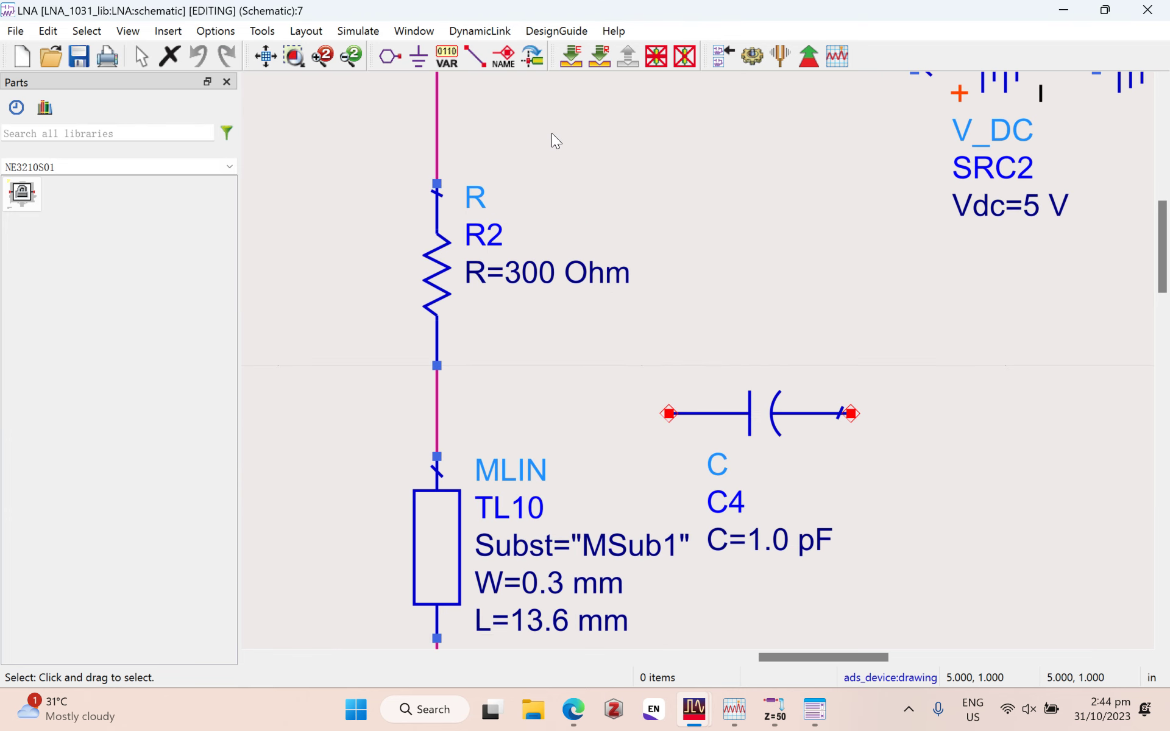
key(ctrl+w)
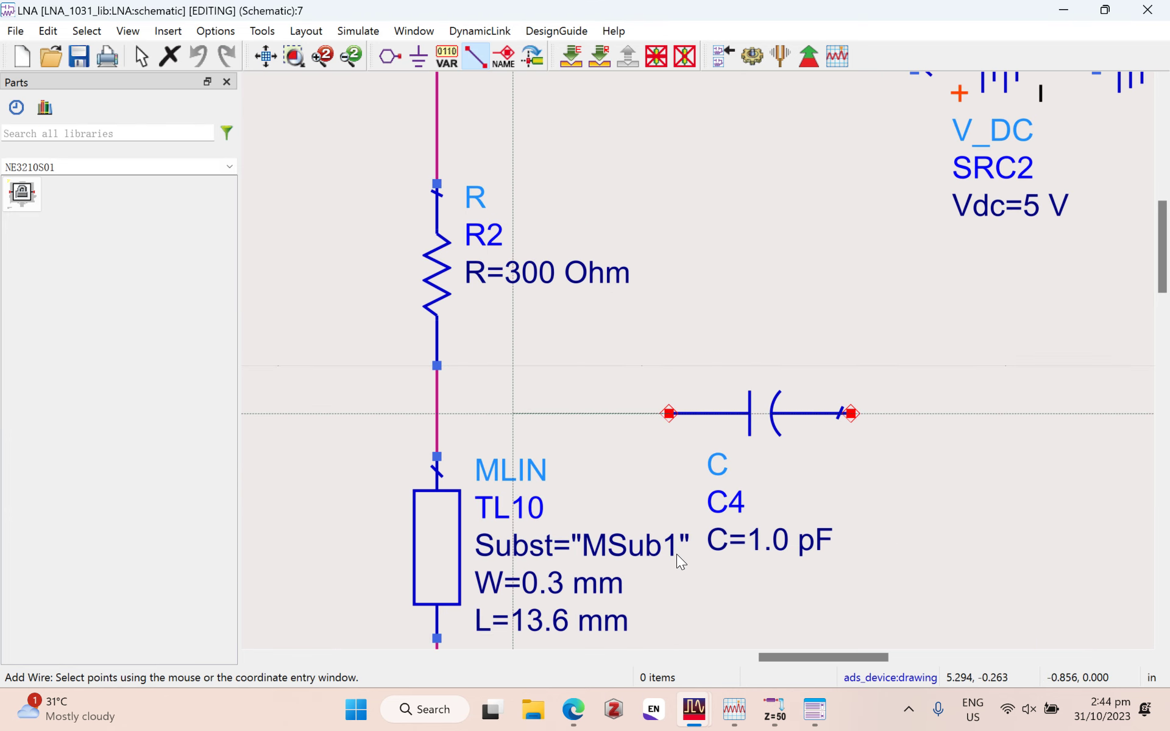
click(438, 413)
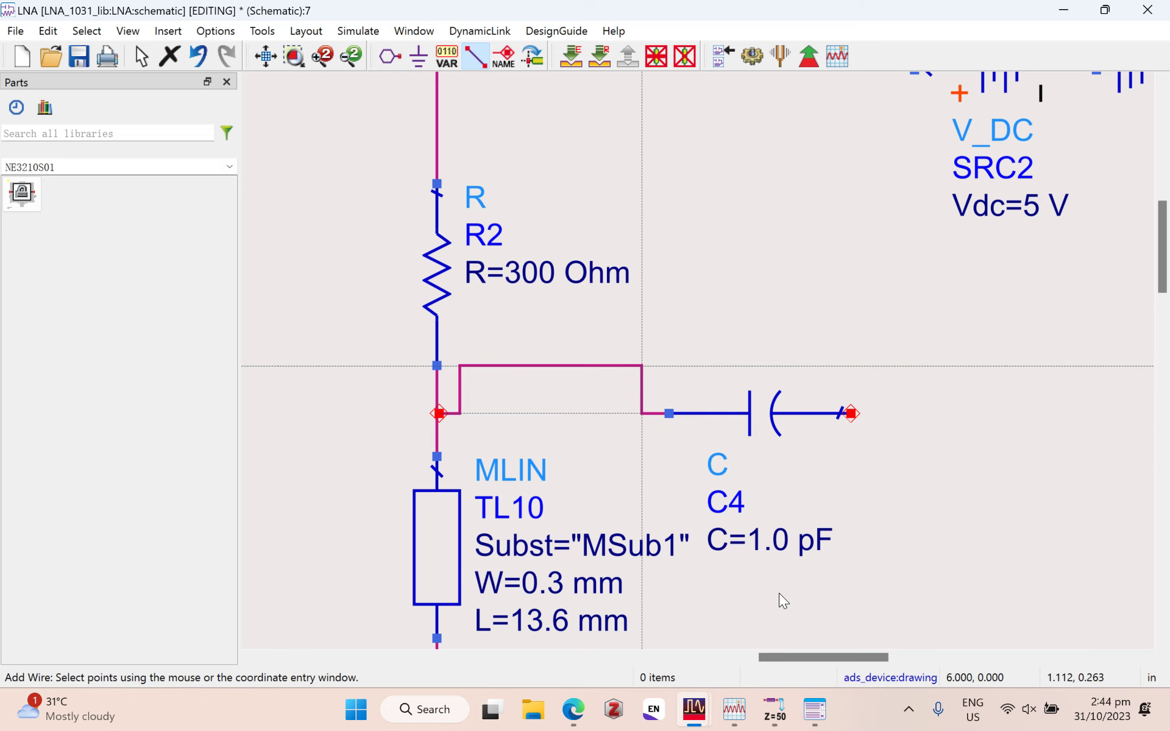
key(Escape)
Step: Set the schematic's snap grid distance to 0.5 in X and Y and apply the preference
click(215, 30)
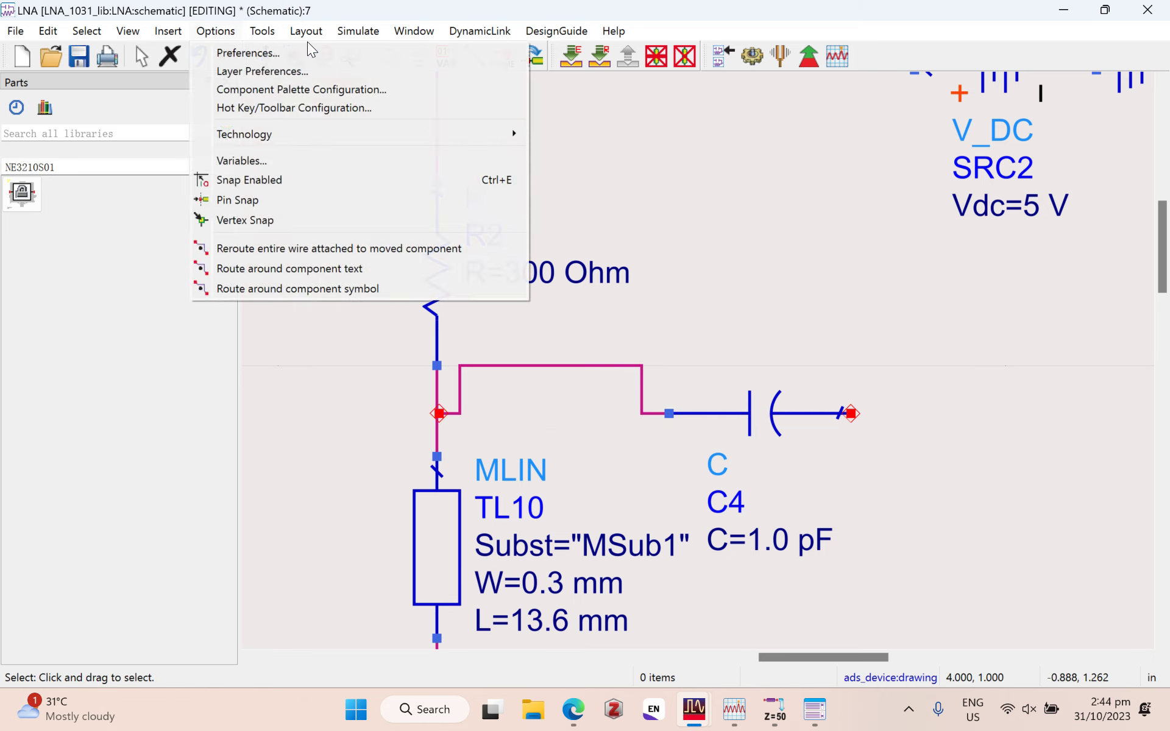
click(308, 48)
text(0.5)
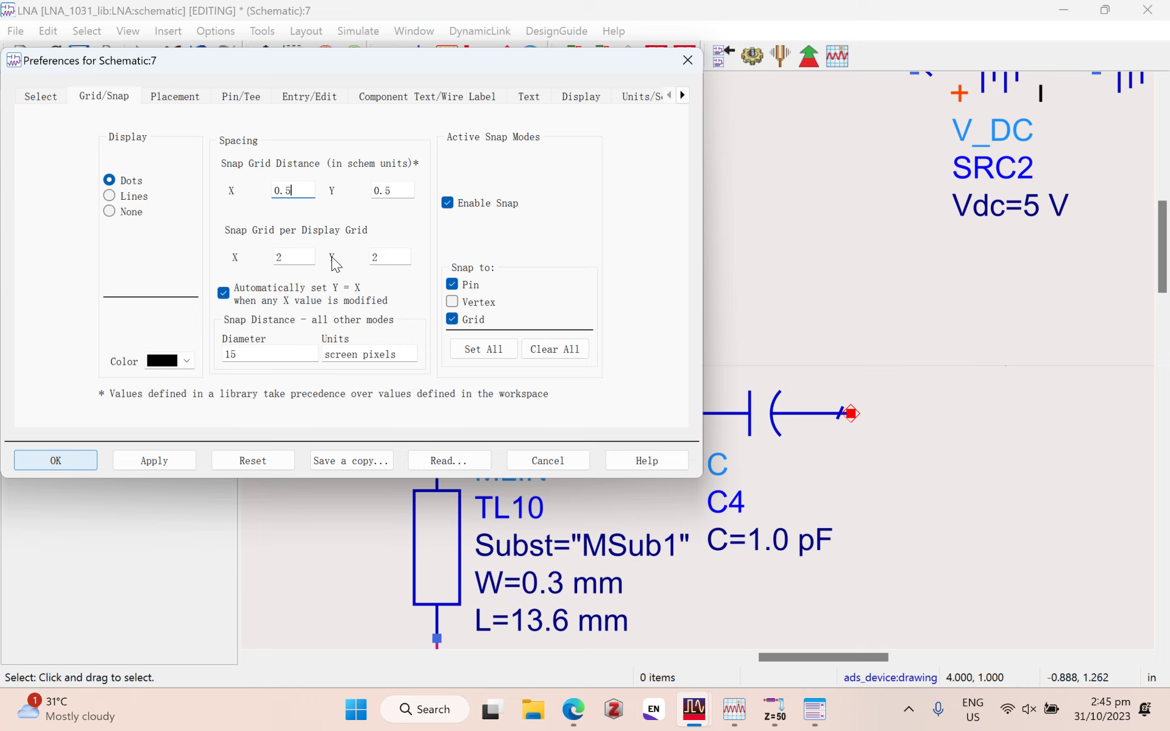
click(155, 461)
click(75, 461)
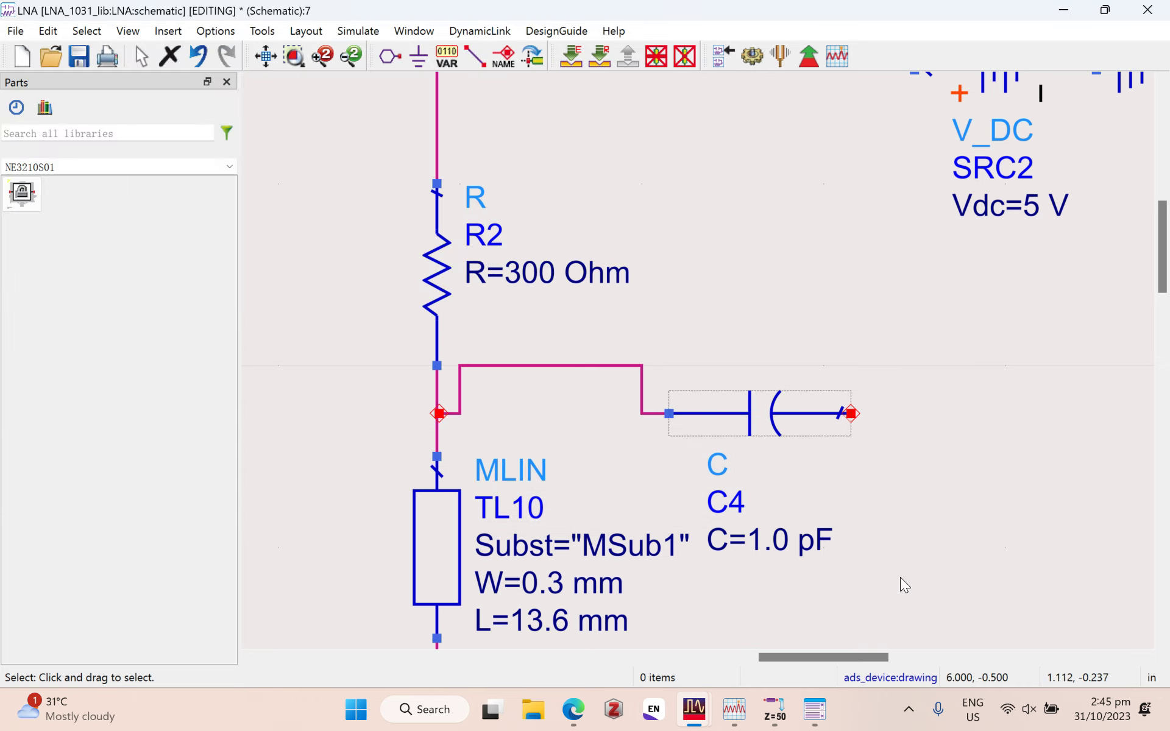
Step: Delete the bent wire at C4 and draw a new wire from the capacitor to the bias line
click(608, 365)
key(Delete)
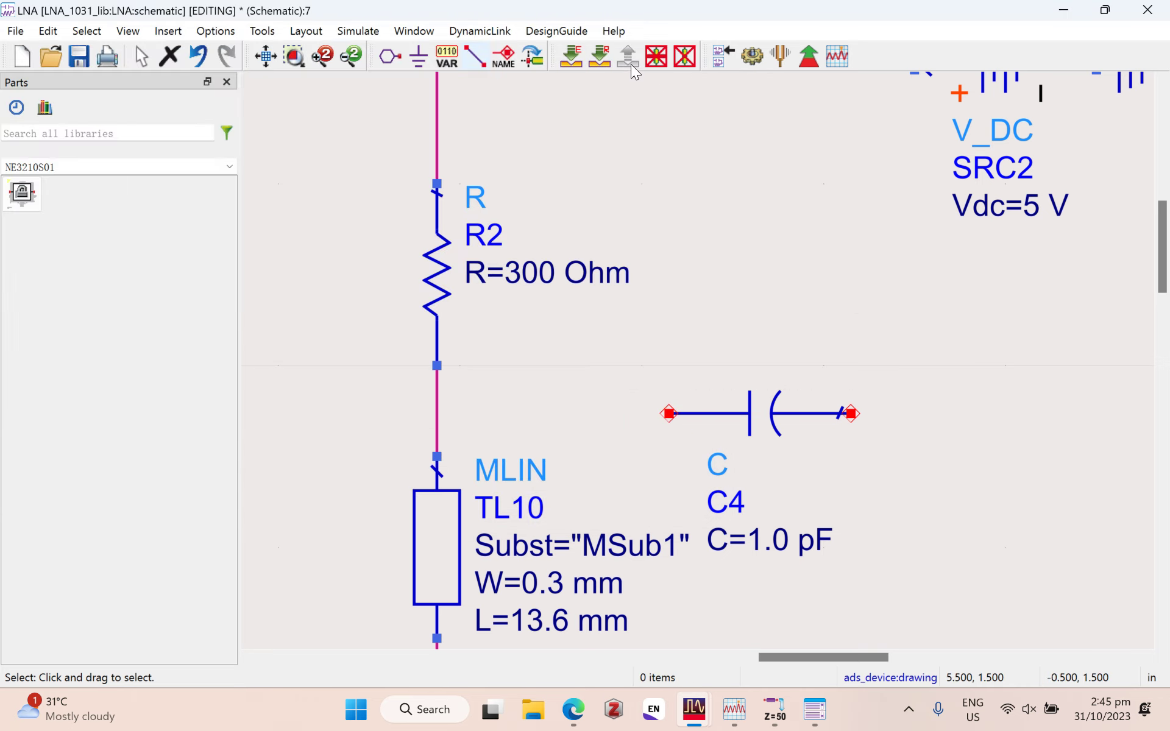
key(ctrl+w)
click(437, 413)
key(Escape)
Step: Move capacitor C4 farther from the bias line and delete the bent wire joining them
drag(752, 417, 908, 466)
click(485, 456)
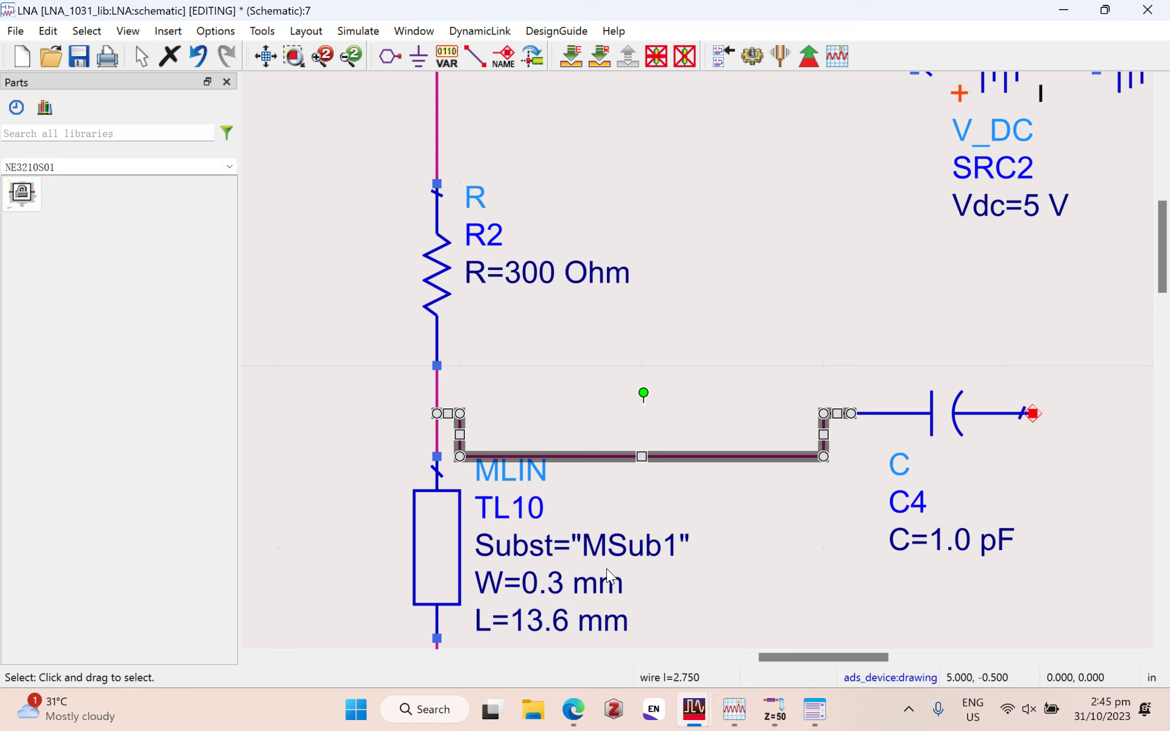
key(Delete)
scroll(890, 502, down, 1)
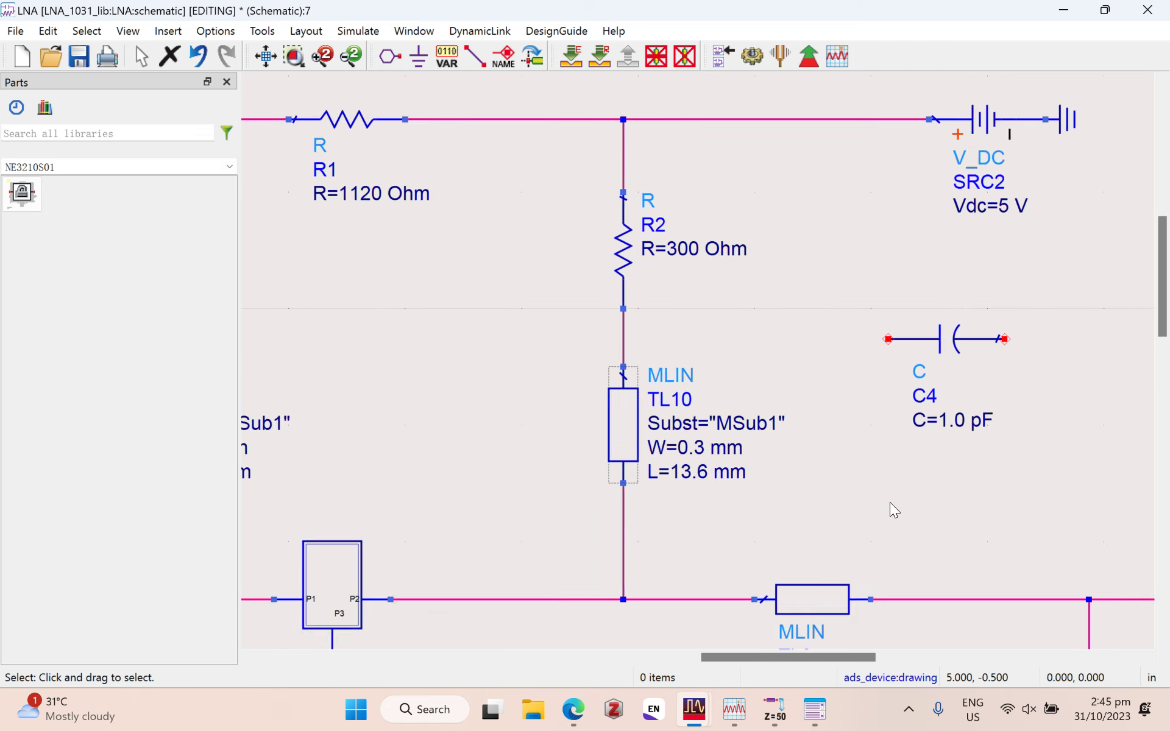
Step: Set the schematic's snap grid distance to 0.125 in X and Y in the preferences
drag(885, 547, 904, 599)
click(987, 473)
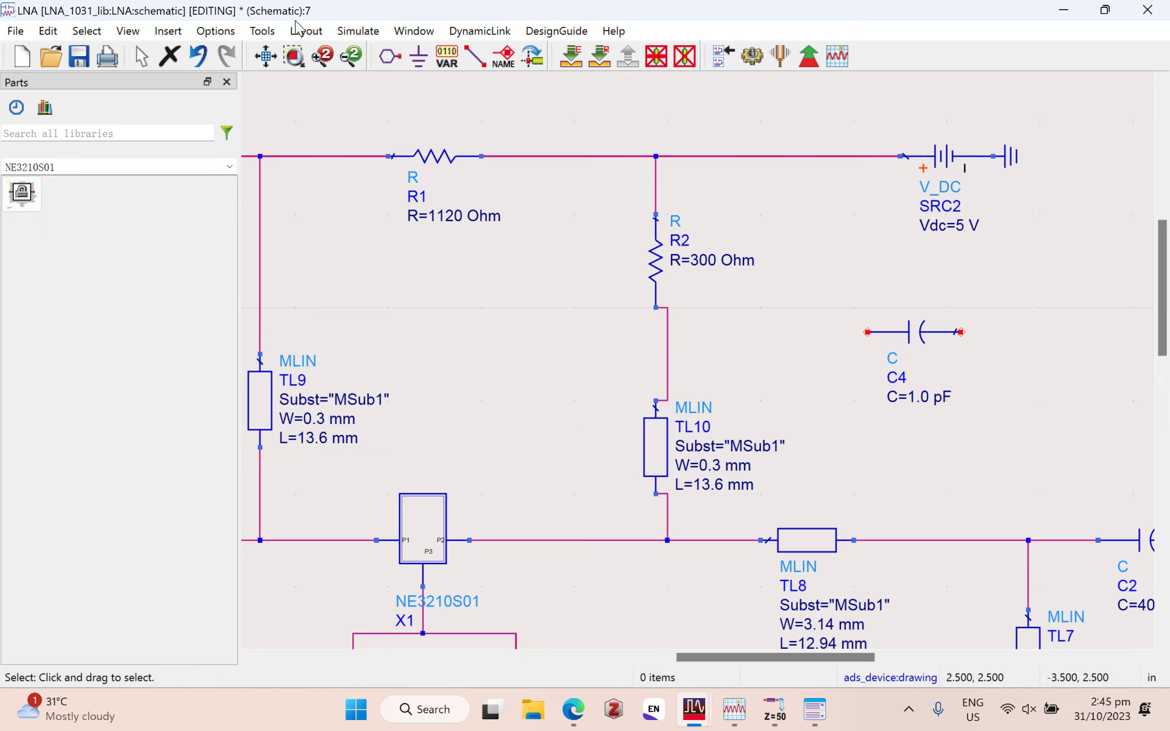
click(215, 30)
click(244, 49)
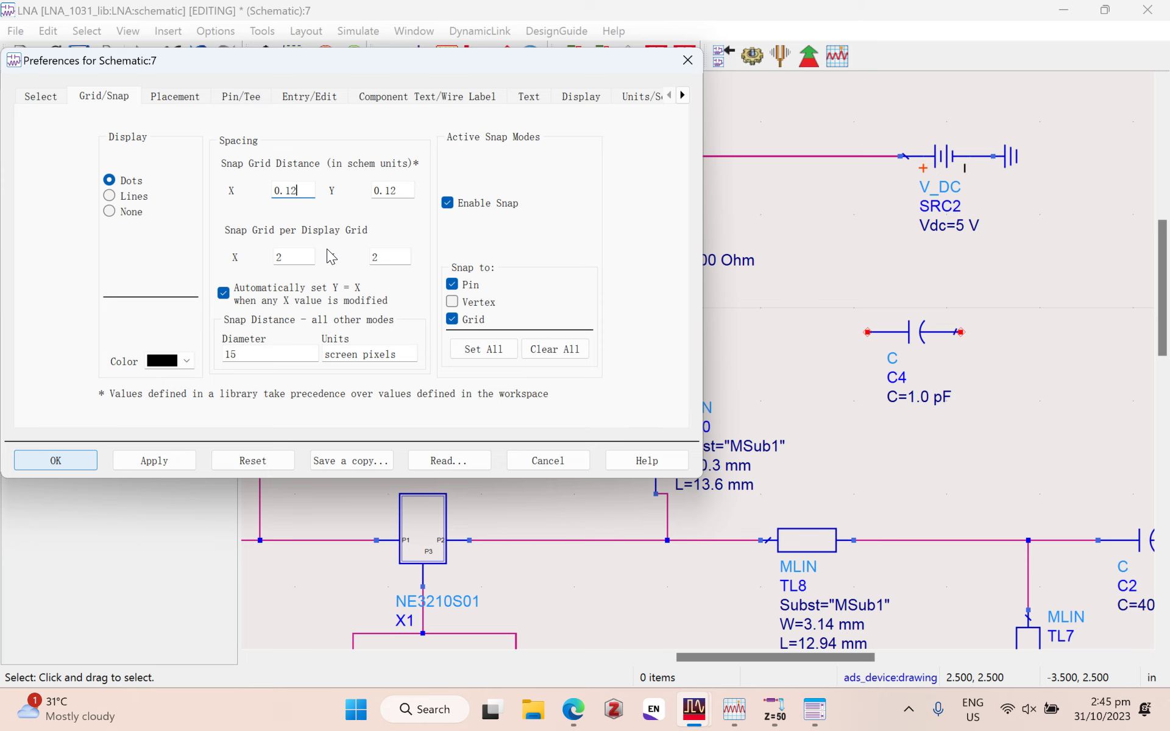
click(55, 460)
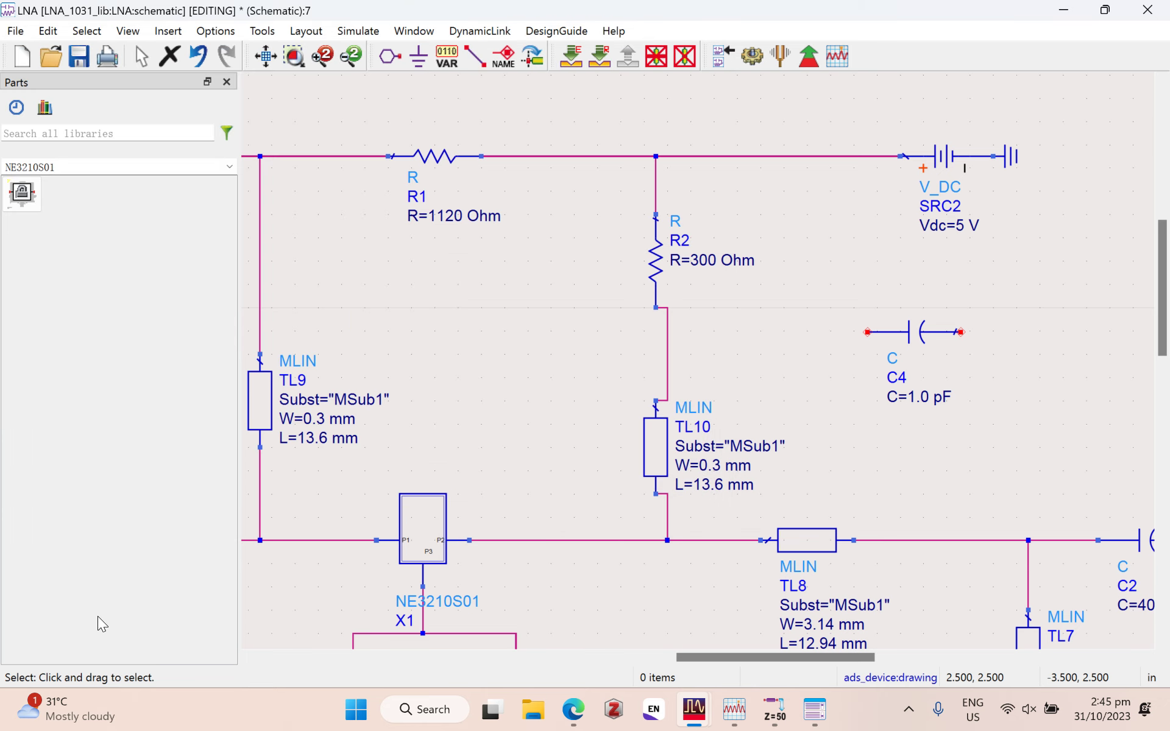
Step: Delete the bent wires above and below TL10
drag(667, 446, 671, 444)
key(Delete)
click(667, 505)
key(Delete)
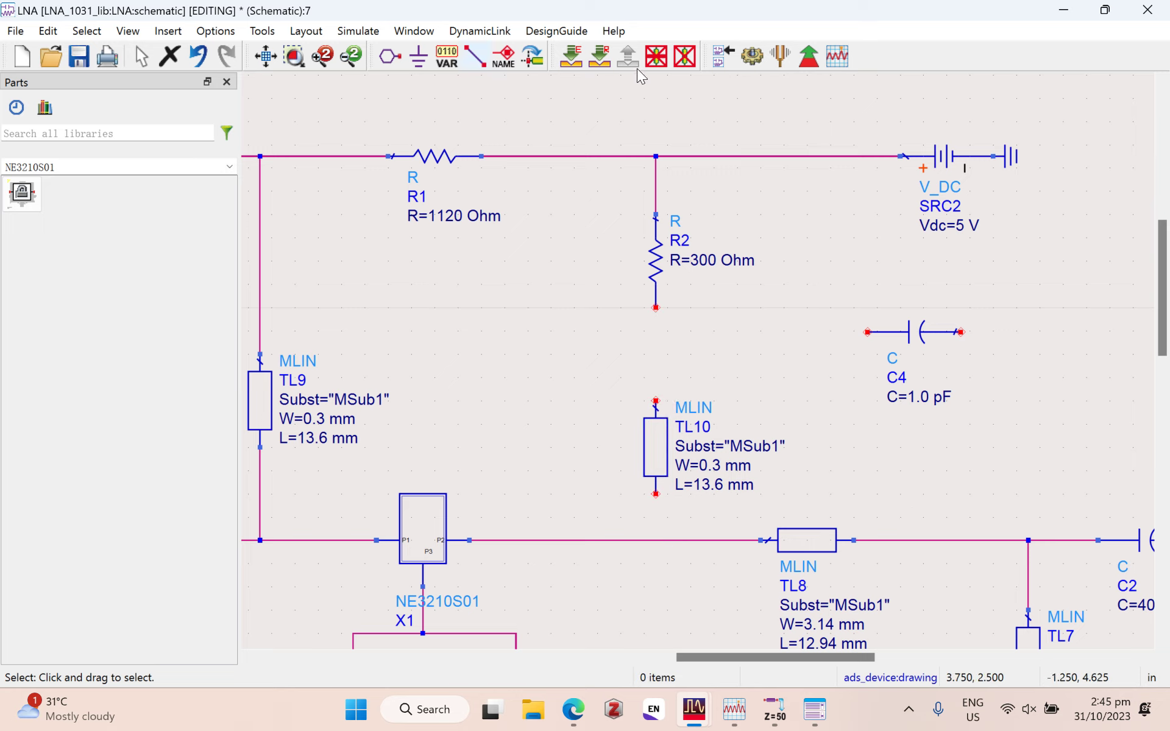
Step: Draw straight wires from R2 to TL10 and from TL10 down to the transistor's output line
key(ctrl+w)
click(655, 307)
click(656, 400)
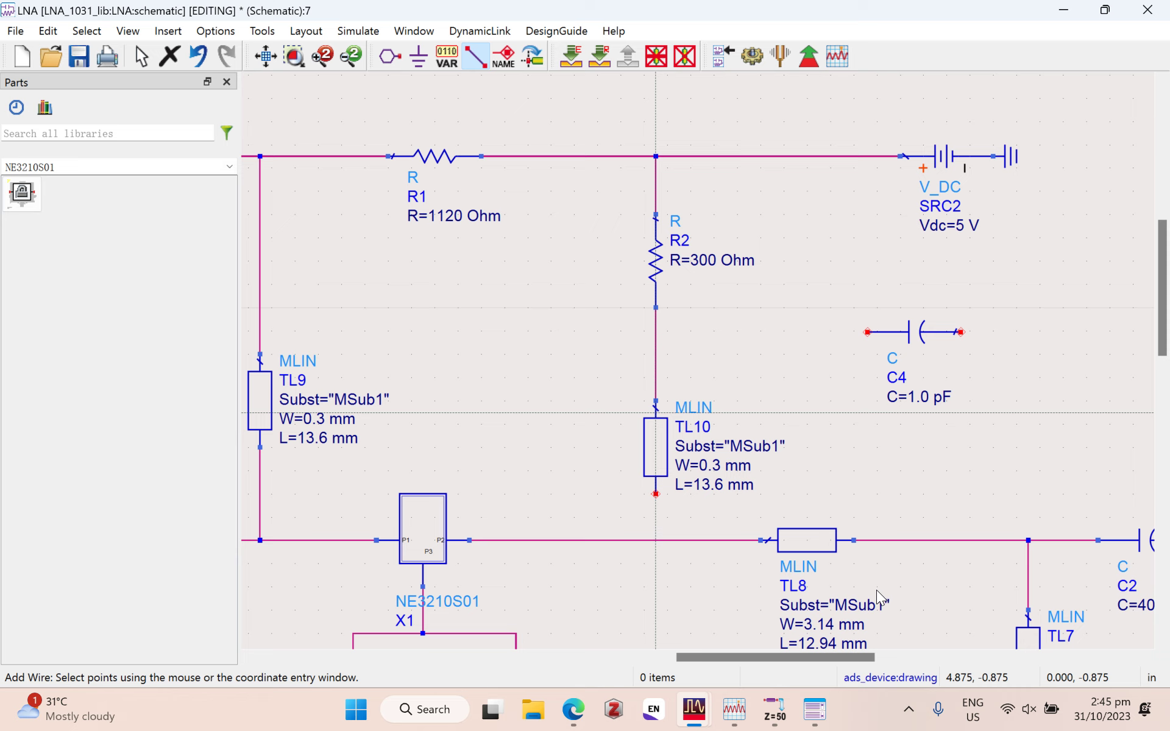
click(656, 493)
click(655, 539)
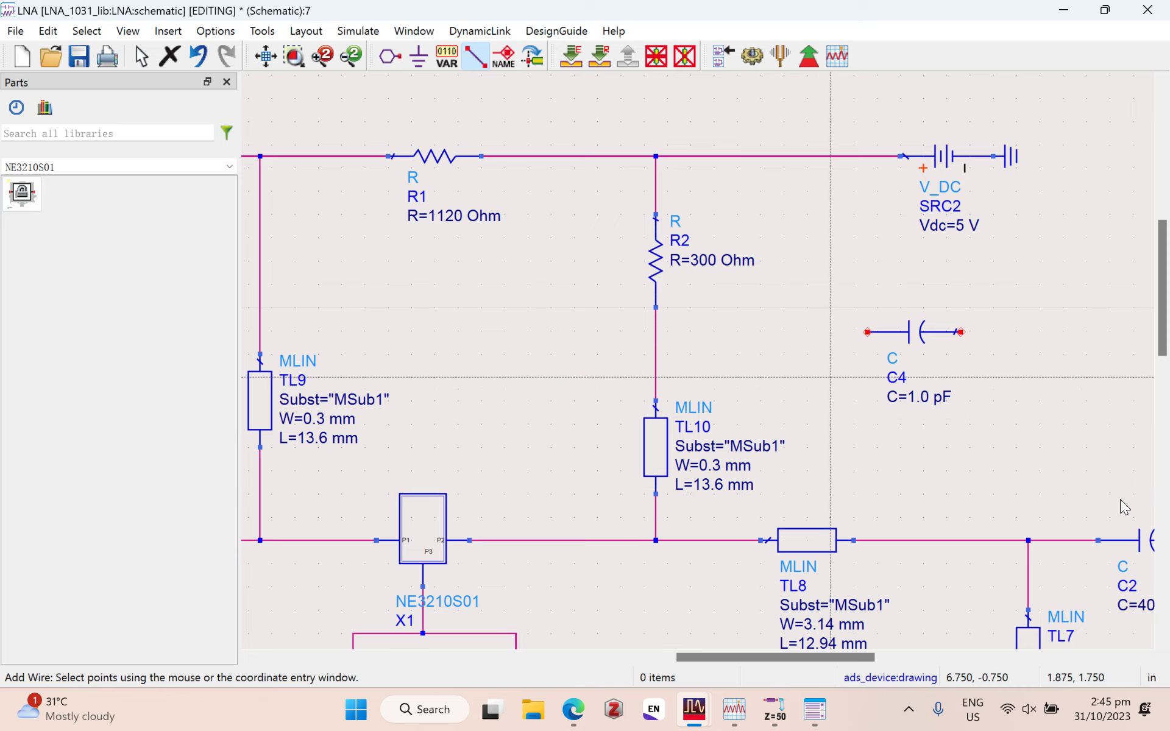
Step: Try wiring C4 to the line between R2 and TL10, and delete the crooked wire
click(655, 331)
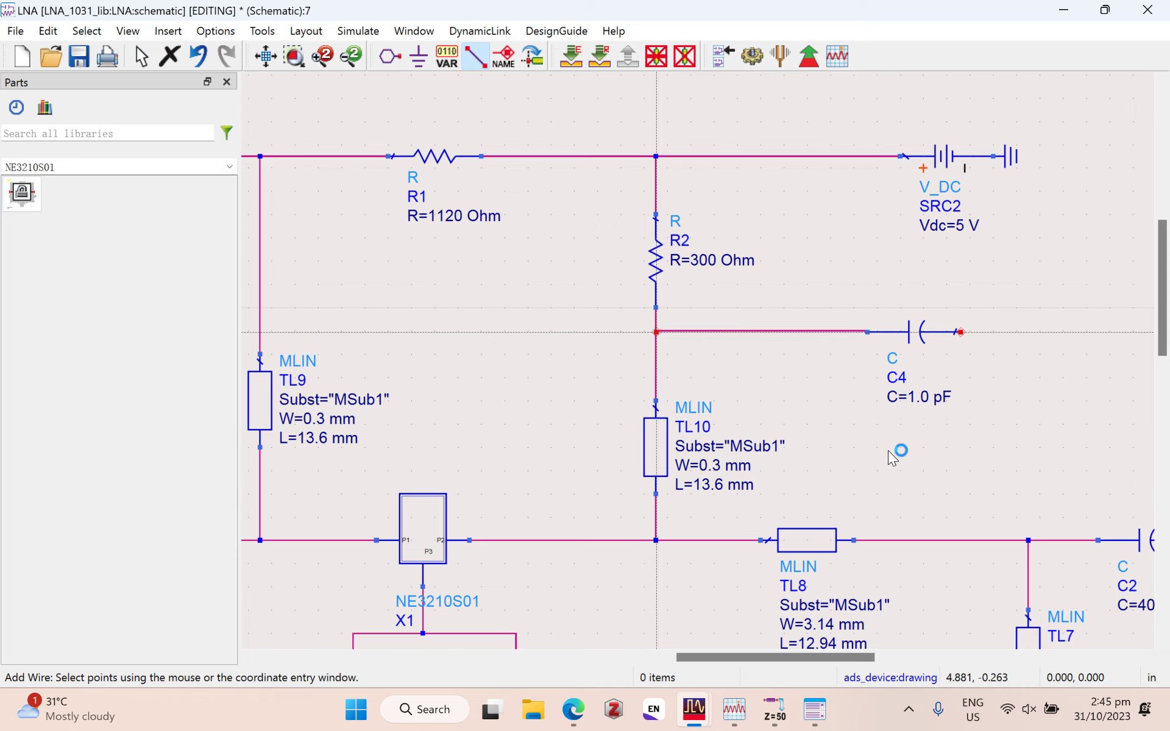
key(Escape)
click(703, 331)
key(Delete)
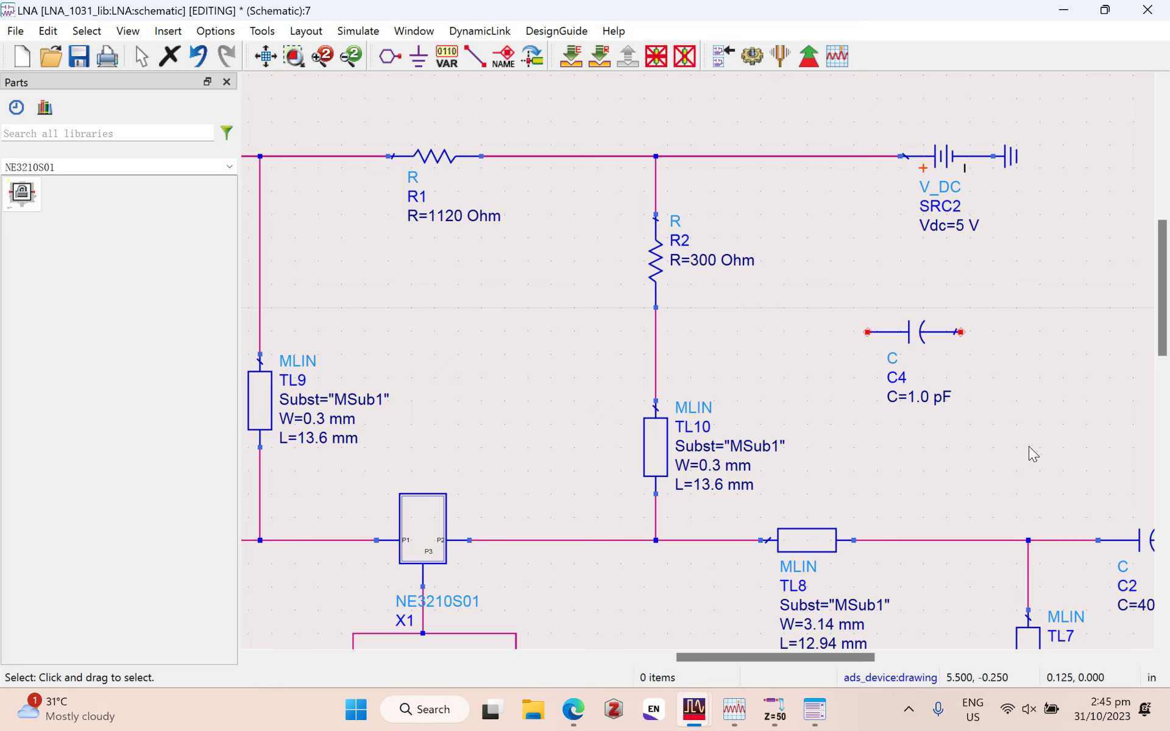
Step: Move capacitor C4 closer to the bias line and slightly lower
drag(901, 331, 795, 355)
click(1120, 594)
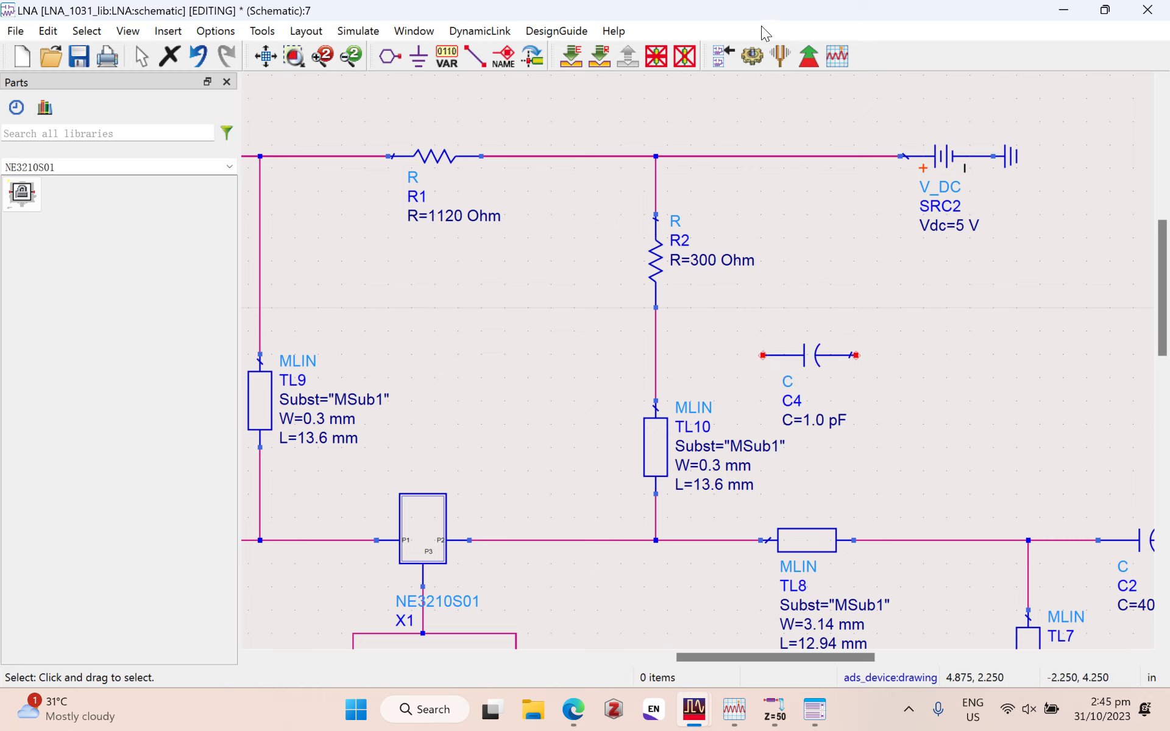
Step: Try wiring the repositioned C4 to the bias line above TL10, and delete that wire
key(ctrl+w)
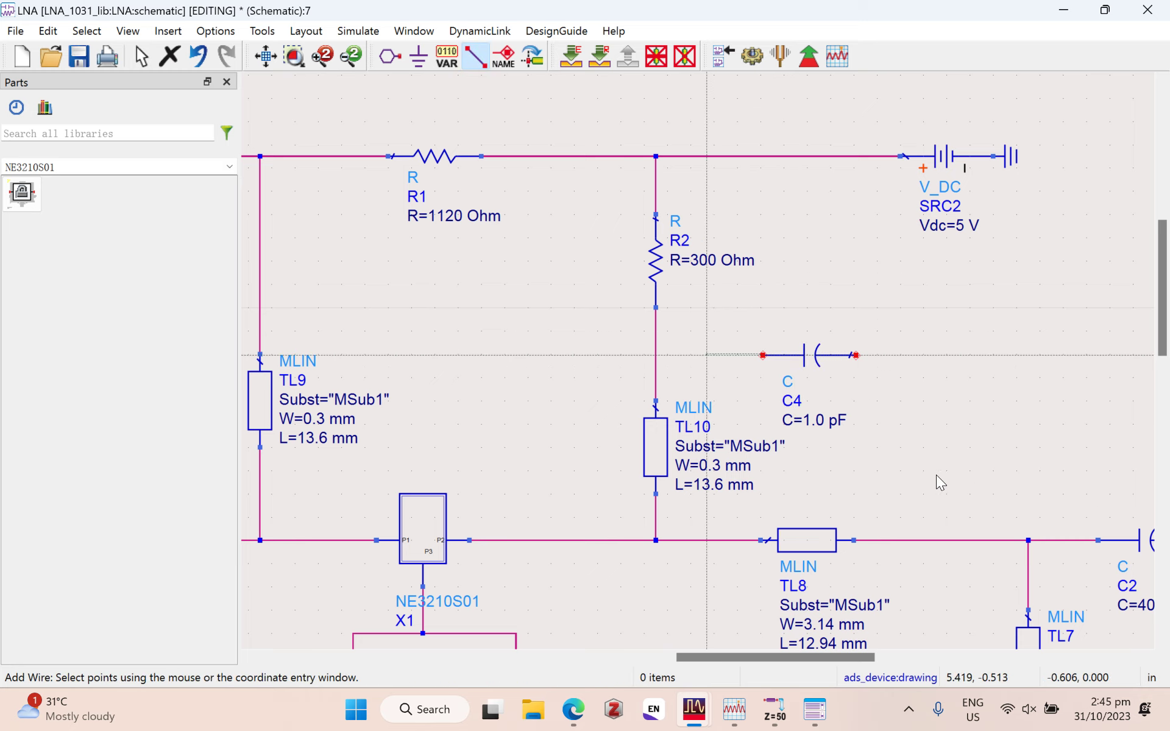
click(655, 354)
key(Escape)
click(671, 355)
key(Delete)
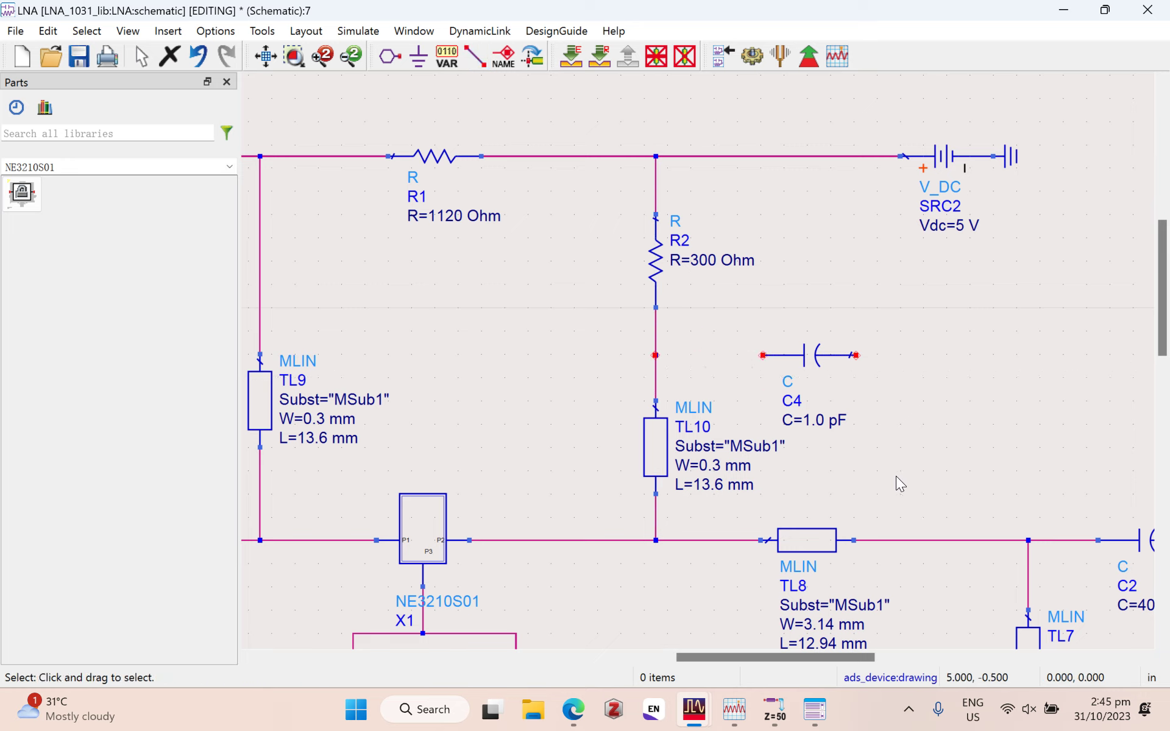
Step: Delete the leftover wire segments between R2 and TL10 and redraw them as one straight wire
click(655, 355)
key(Delete)
click(655, 355)
click(689, 355)
scroll(678, 360, up, 5)
key(Delete)
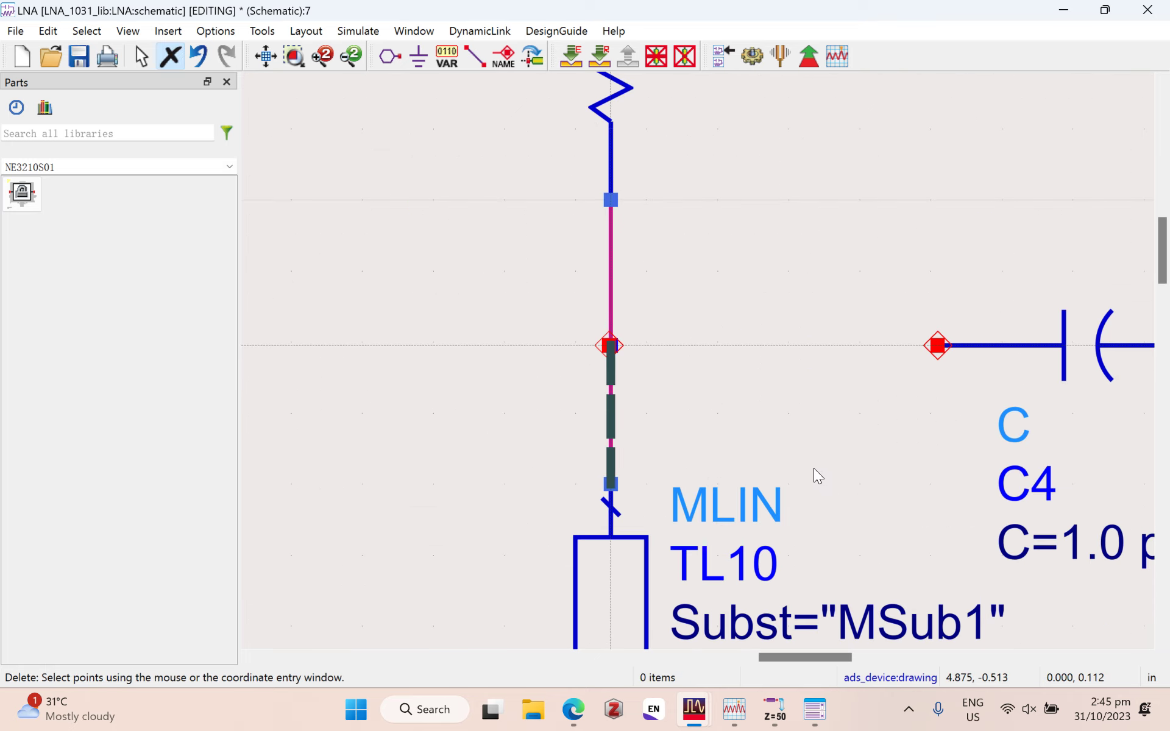
click(611, 352)
click(611, 304)
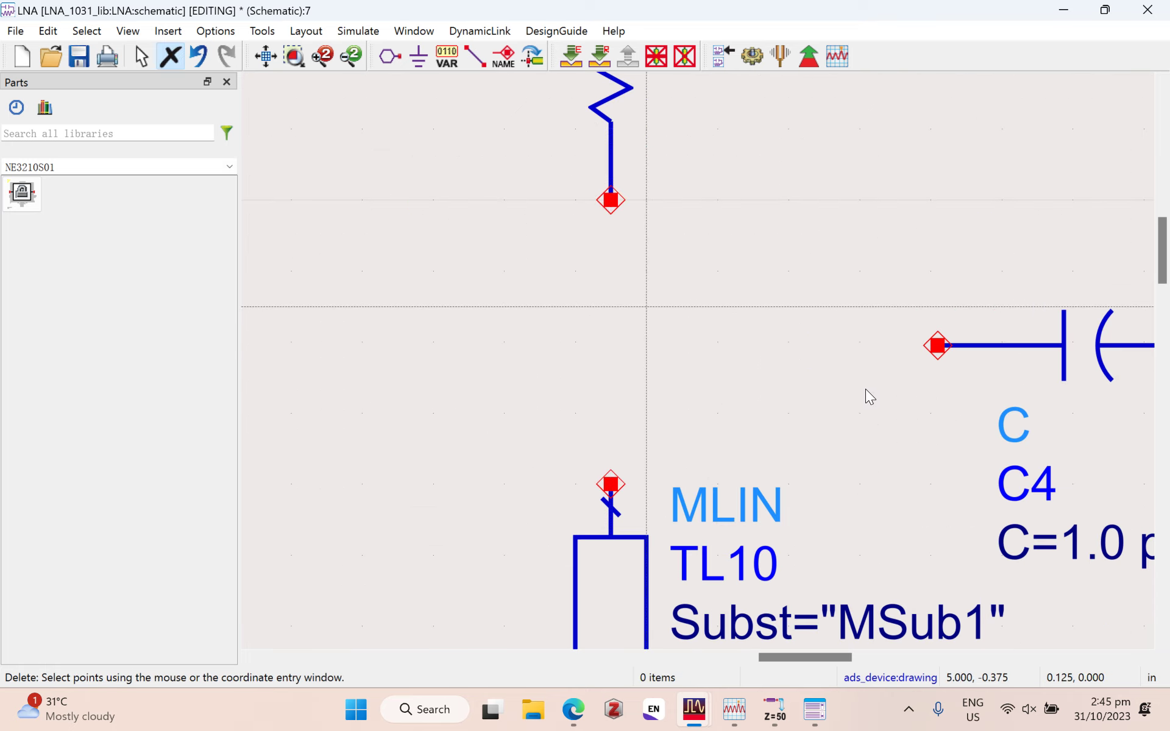
scroll(864, 385, down, 5)
key(ctrl+w)
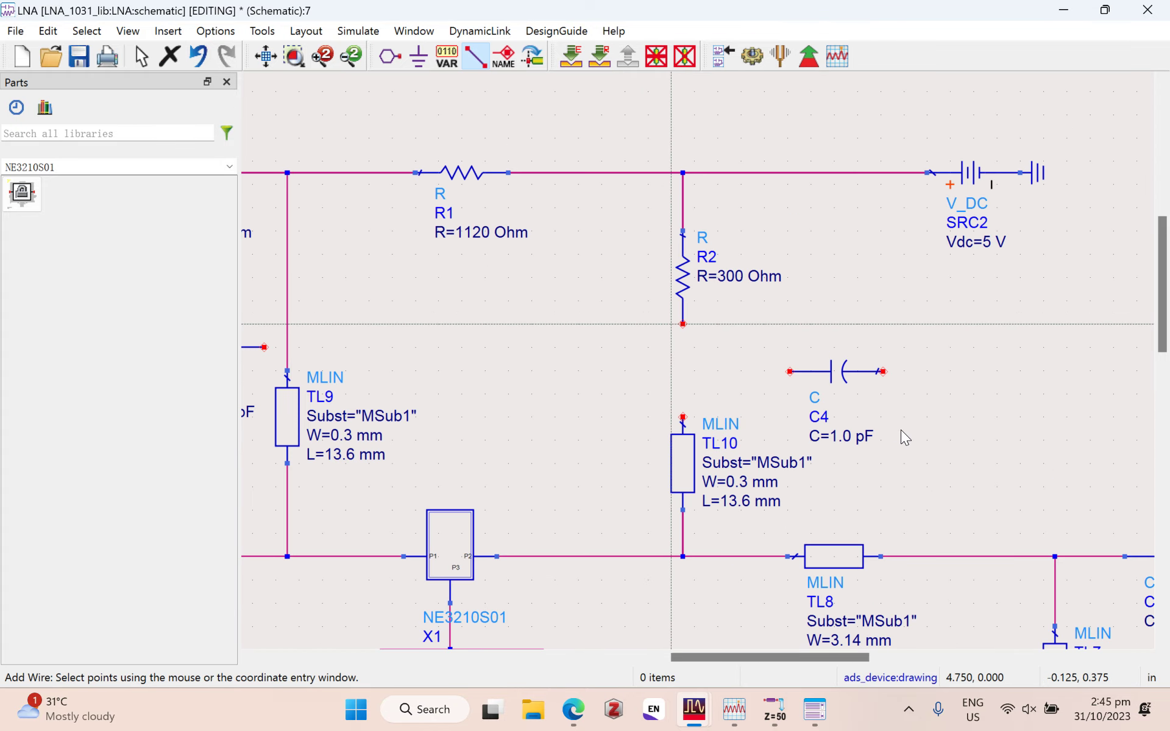
key(Escape)
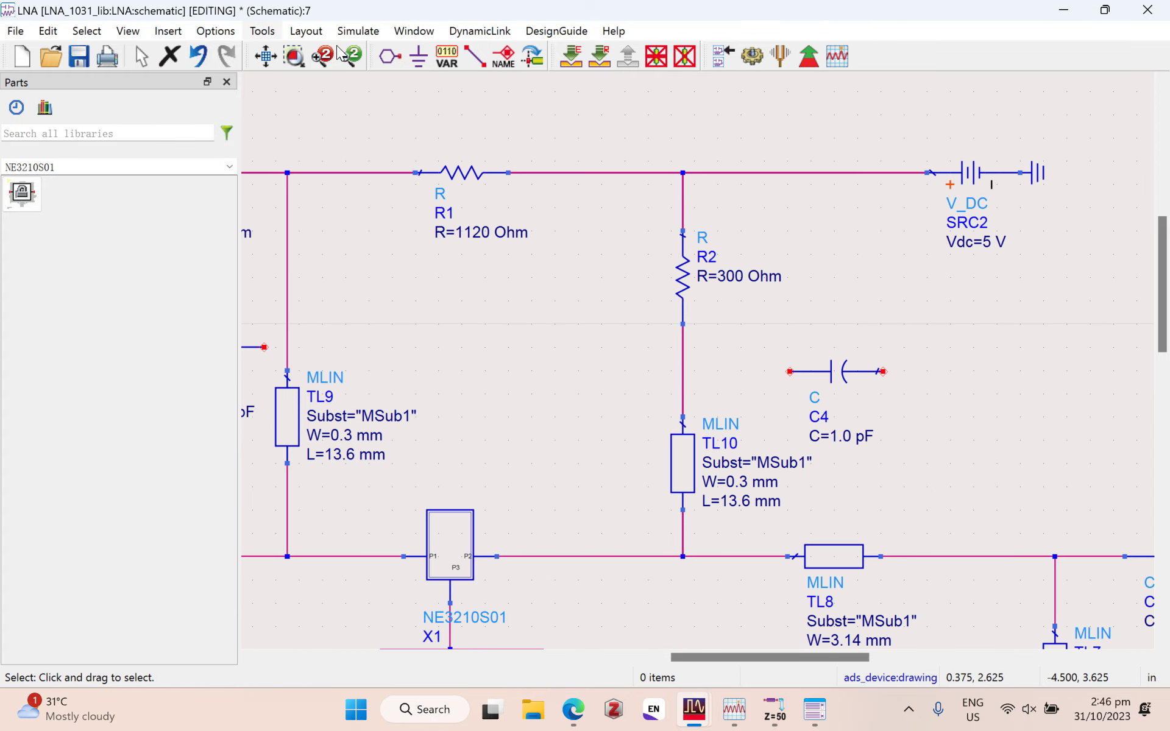
Step: Set the schematic's snap grid distance to 0.5 in X and Y in the preferences
click(262, 31)
mouse_move(217, 31)
click(286, 50)
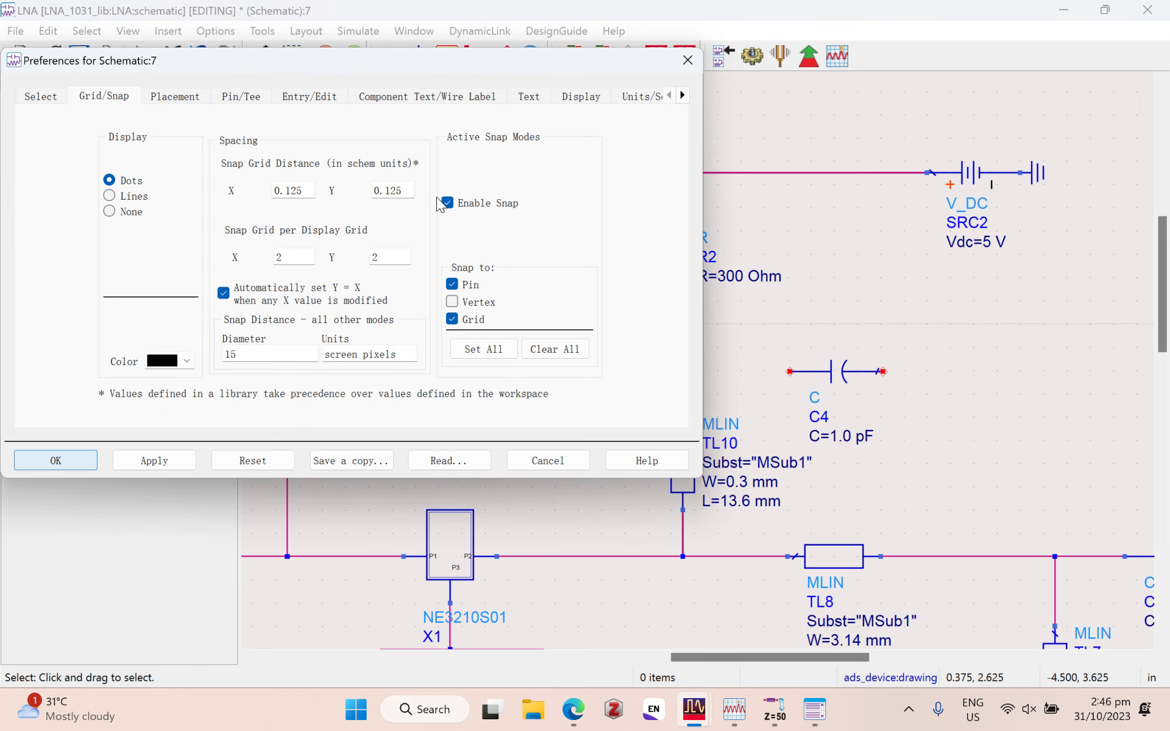
key(ctrl+a)
text(0.5)
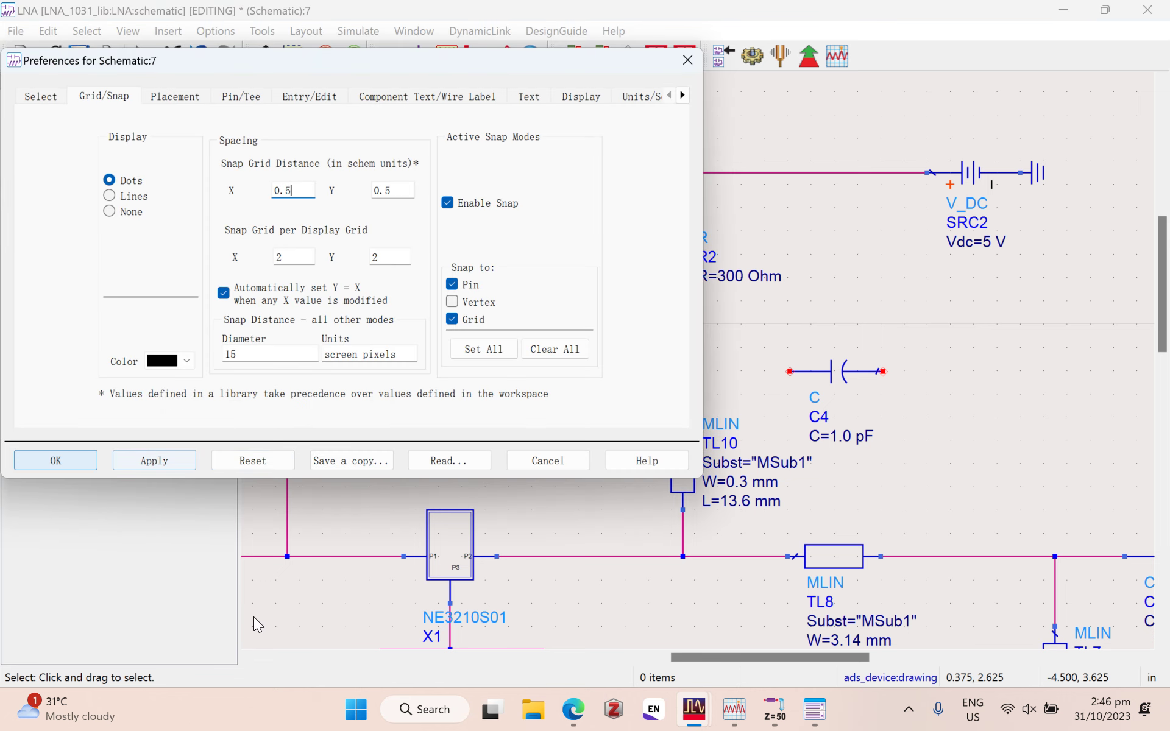
key(Return)
Step: Wire C4's near end to the bias line between R2 and TL10
key(ctrl+w)
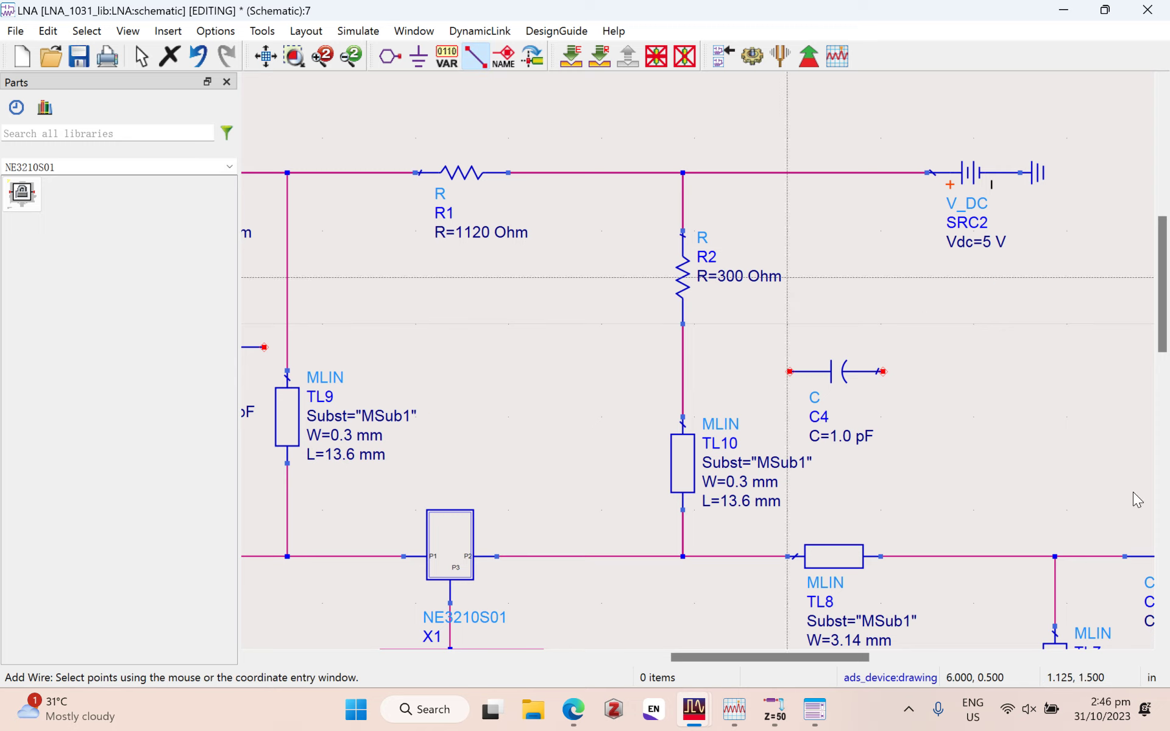
click(790, 371)
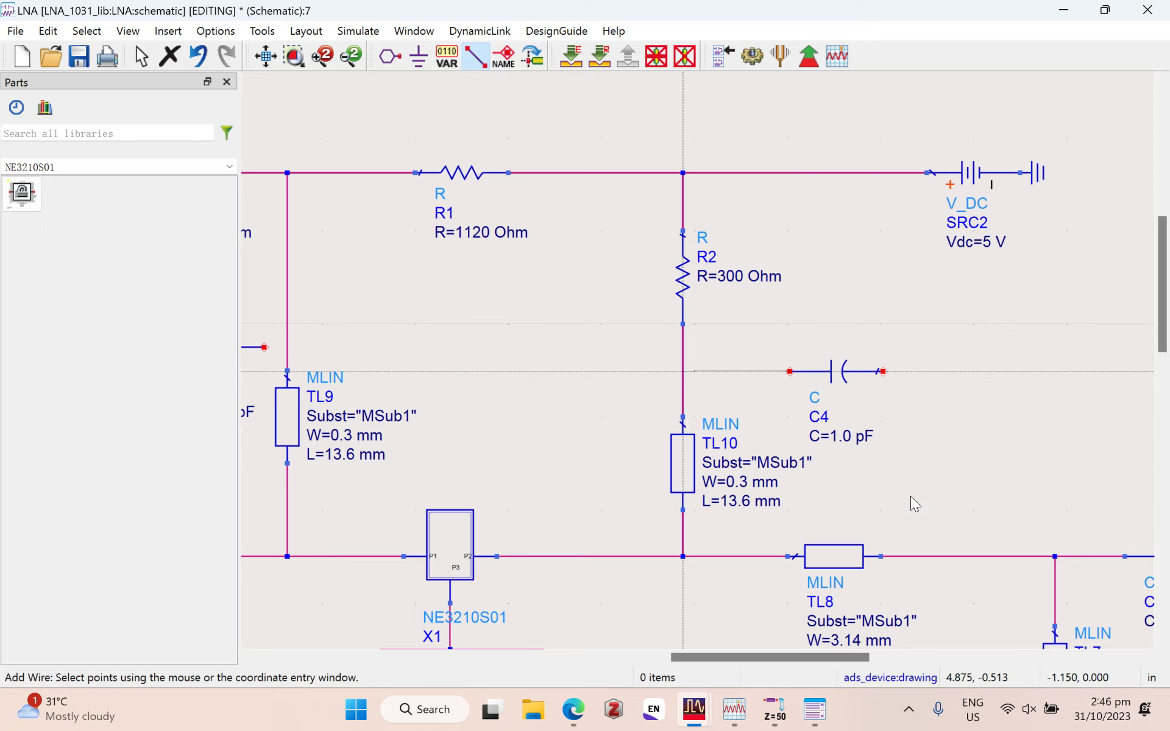
click(682, 371)
key(Escape)
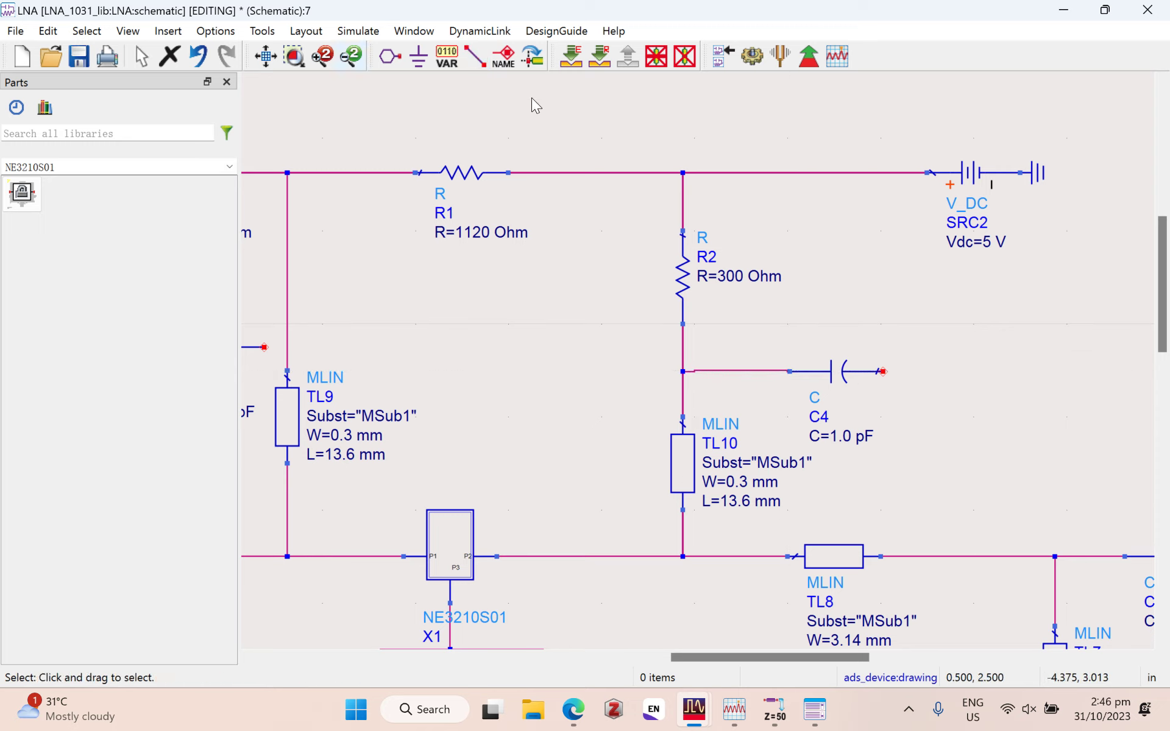
Step: Place a ground symbol beyond C4's free end and wire the capacitor to it
click(418, 57)
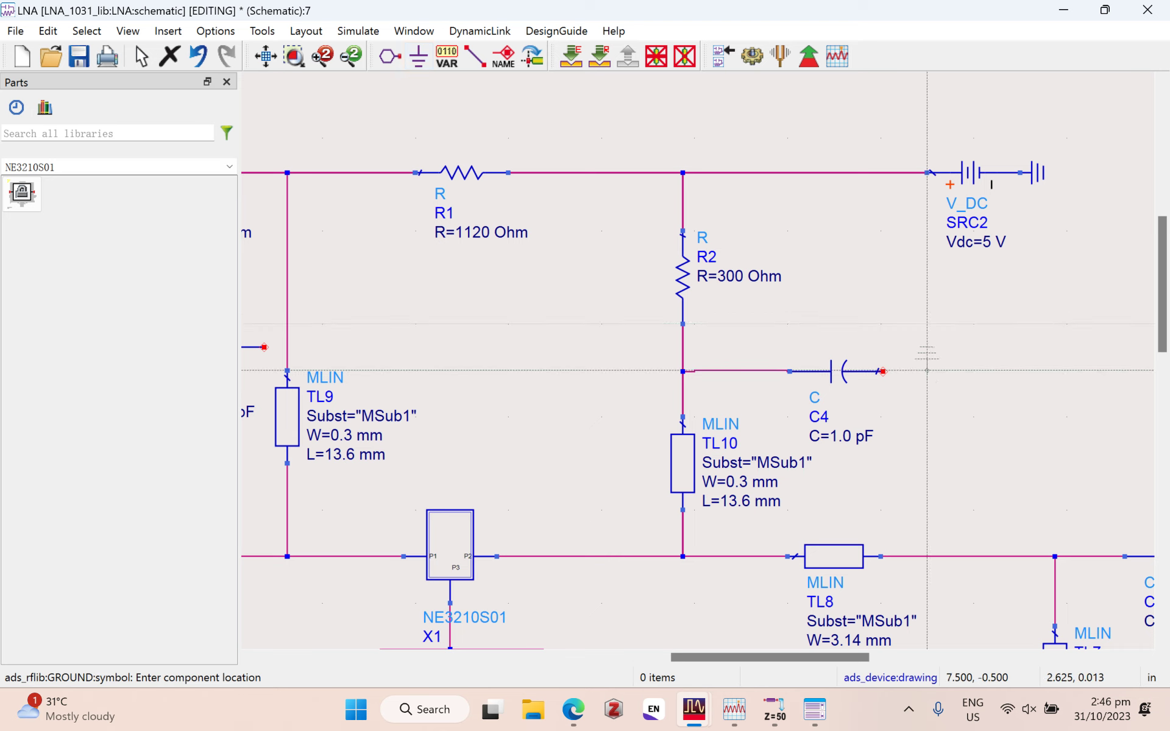
click(927, 370)
key(Escape)
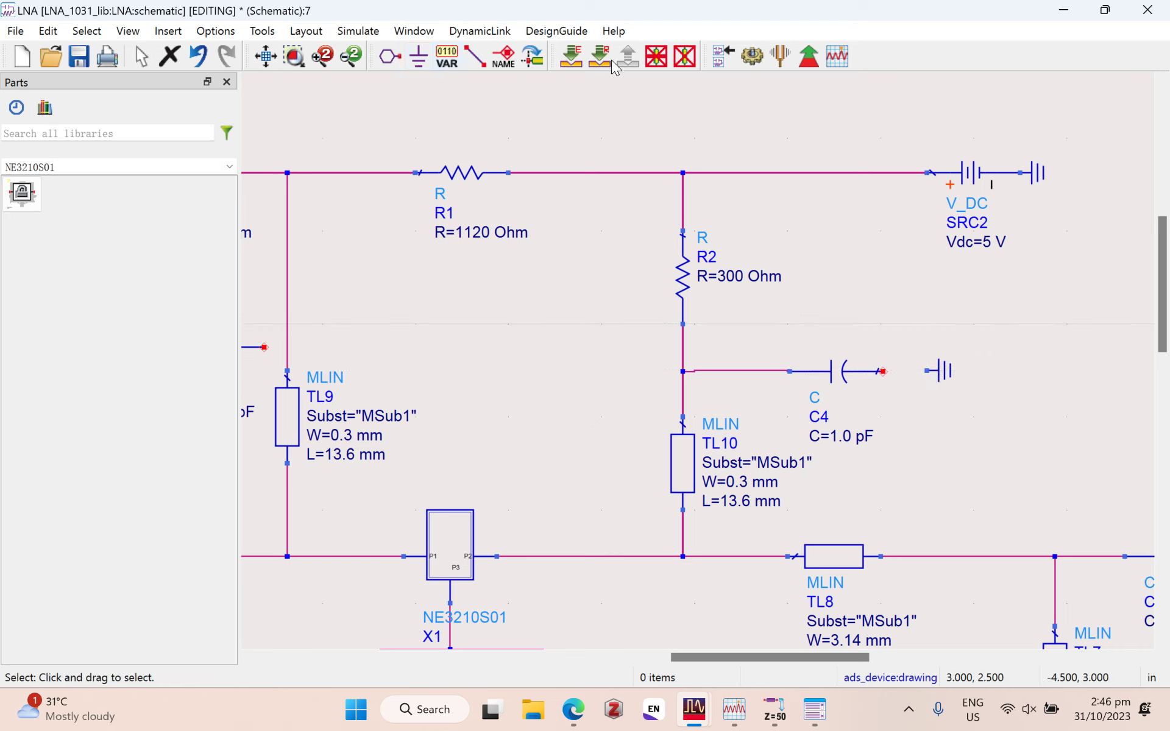
key(ctrl+w)
click(926, 371)
click(883, 370)
key(Escape)
Step: Wire C3's near end to the bias line just above TL9
scroll(876, 520, down, 3)
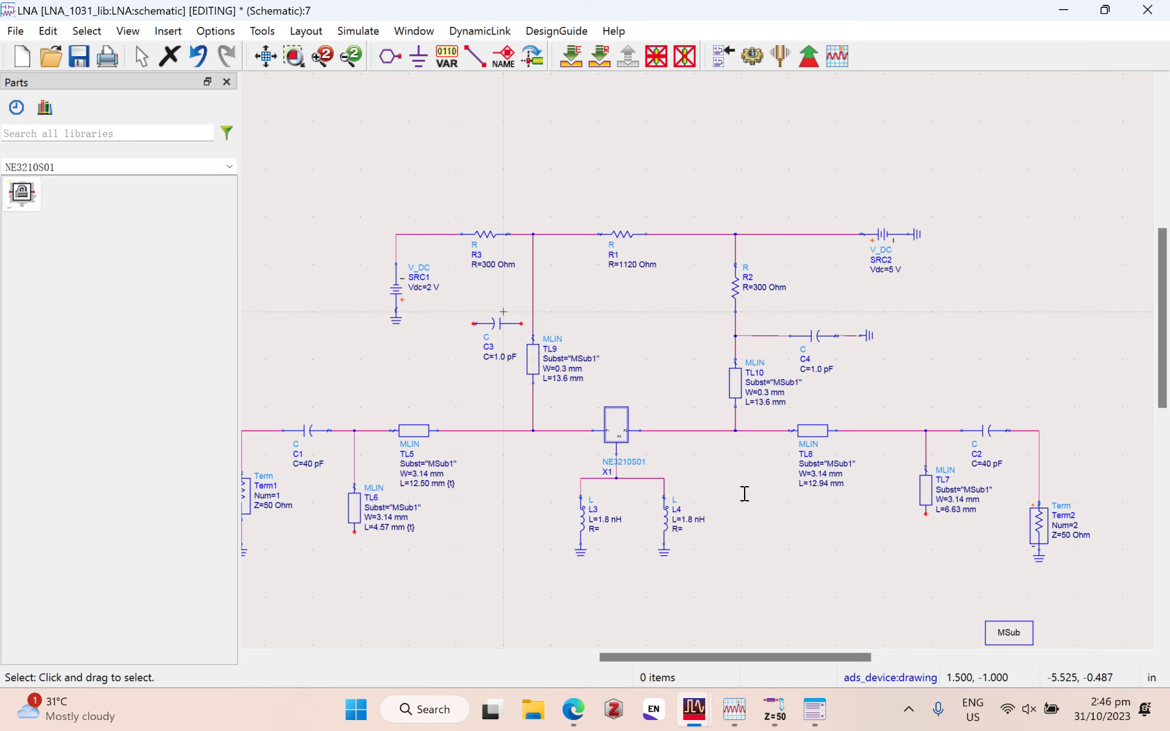
scroll(573, 359, up, 2)
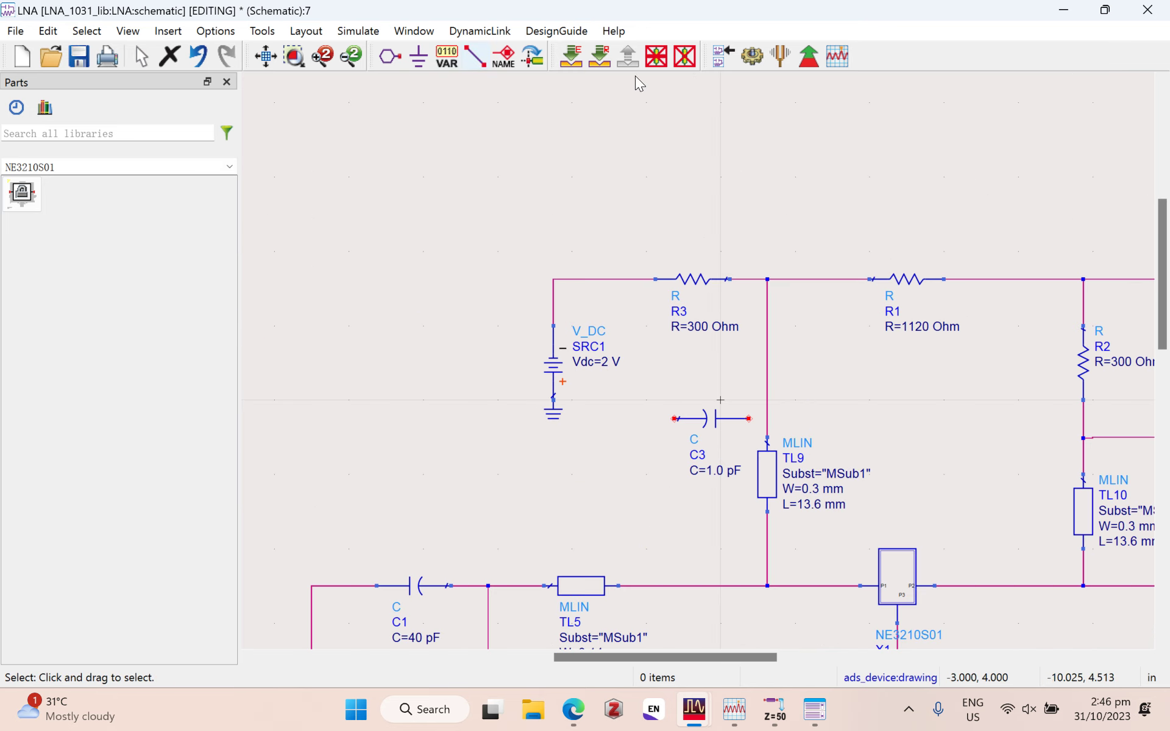
key(ctrl+w)
click(766, 419)
Step: Place a ground symbol beside C3's free end, rotated so its pin faces the capacitor
click(419, 57)
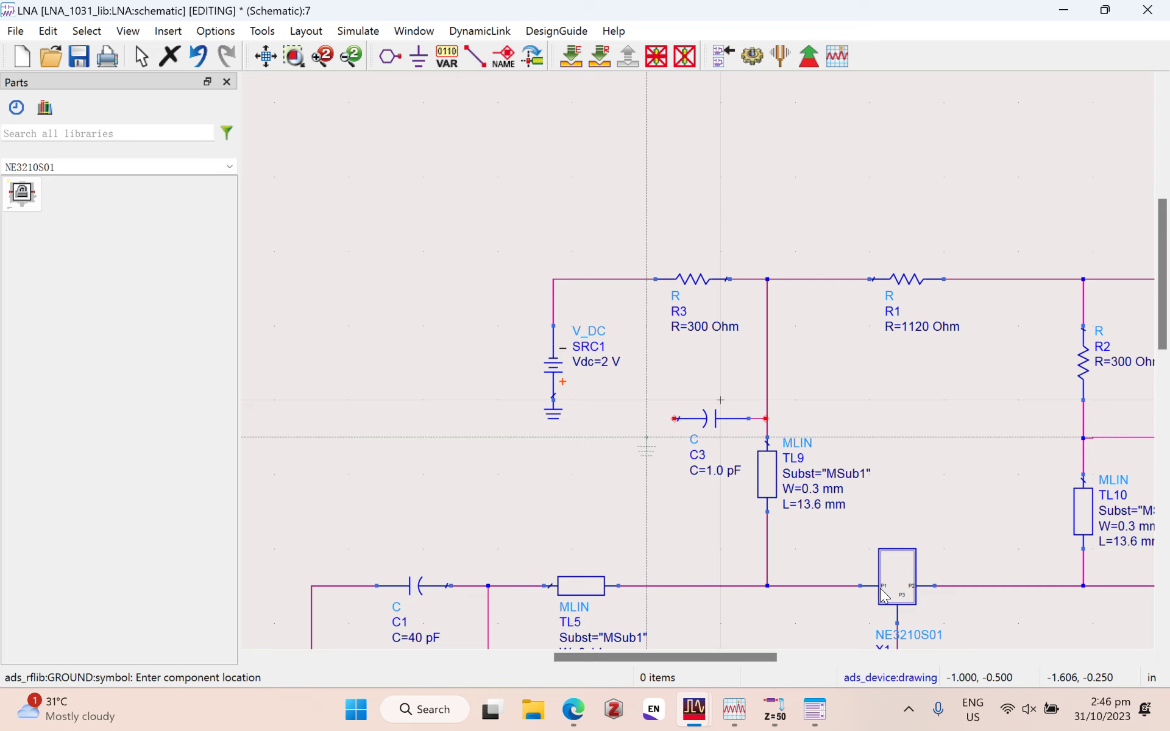
key(ctrl+r)
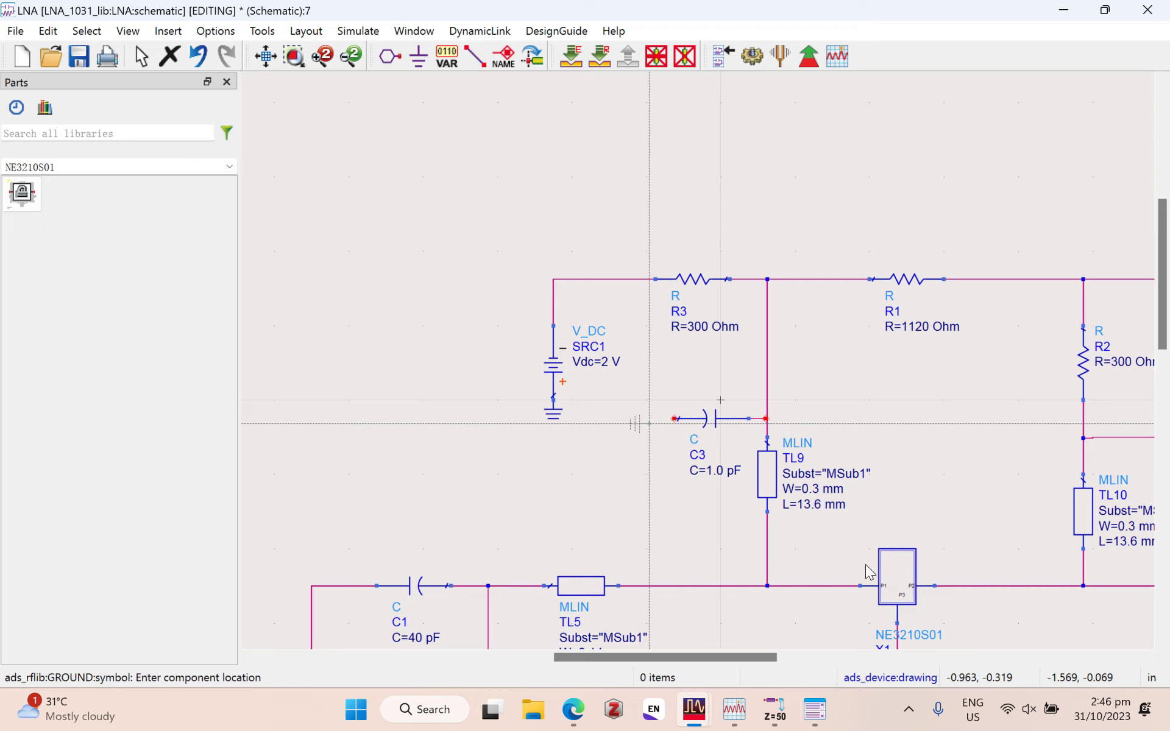
click(646, 420)
key(Escape)
Step: Move C3's ground symbol farther away from the capacitor
key(ctrl+w)
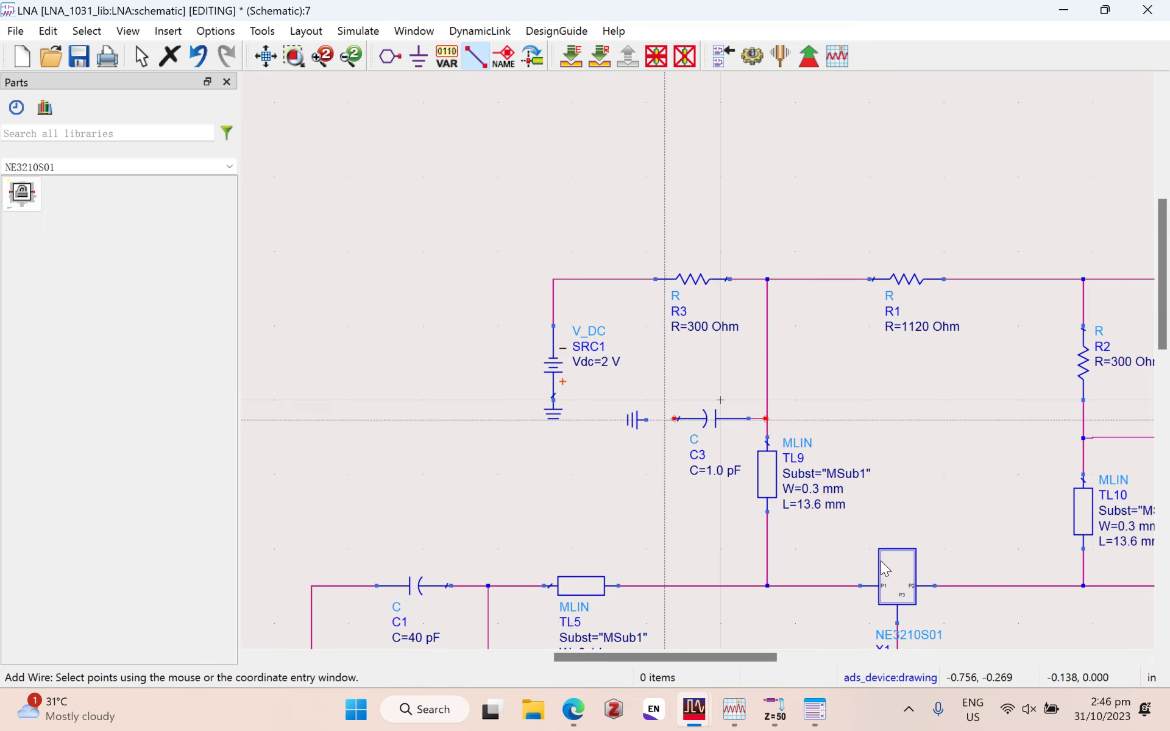
key(Escape)
scroll(675, 427, up, 4)
drag(595, 322, 555, 324)
click(630, 402)
key(ctrl+w)
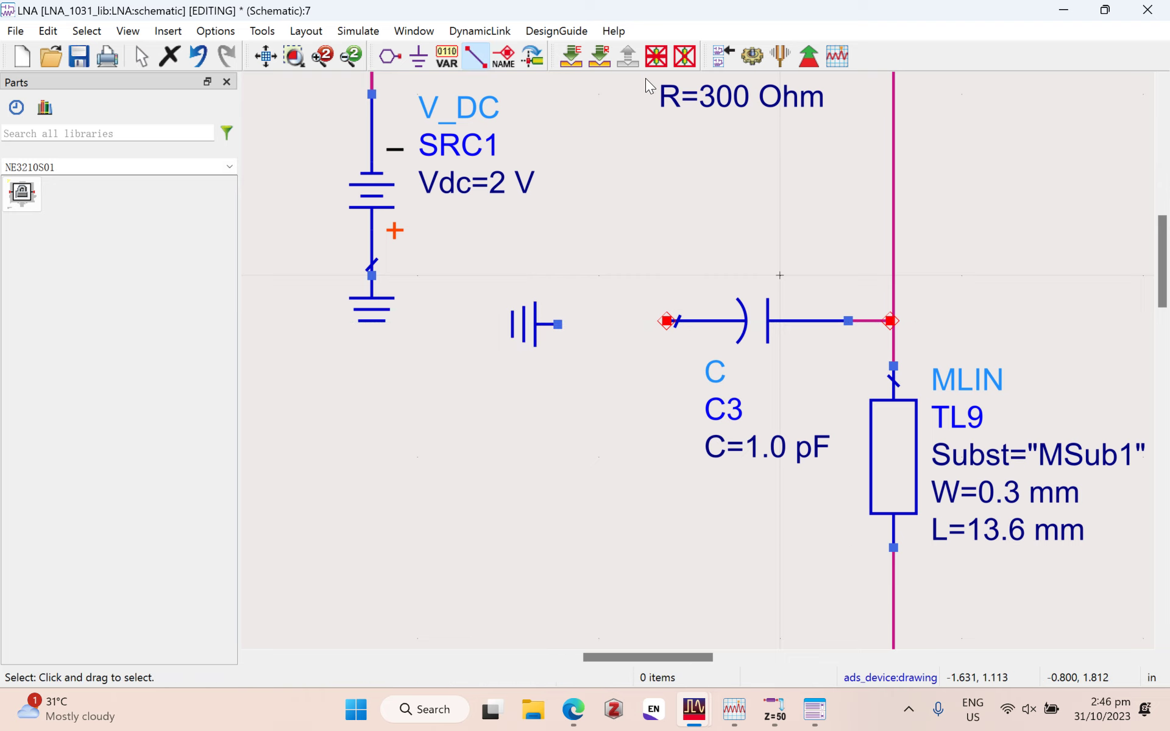
key(Escape)
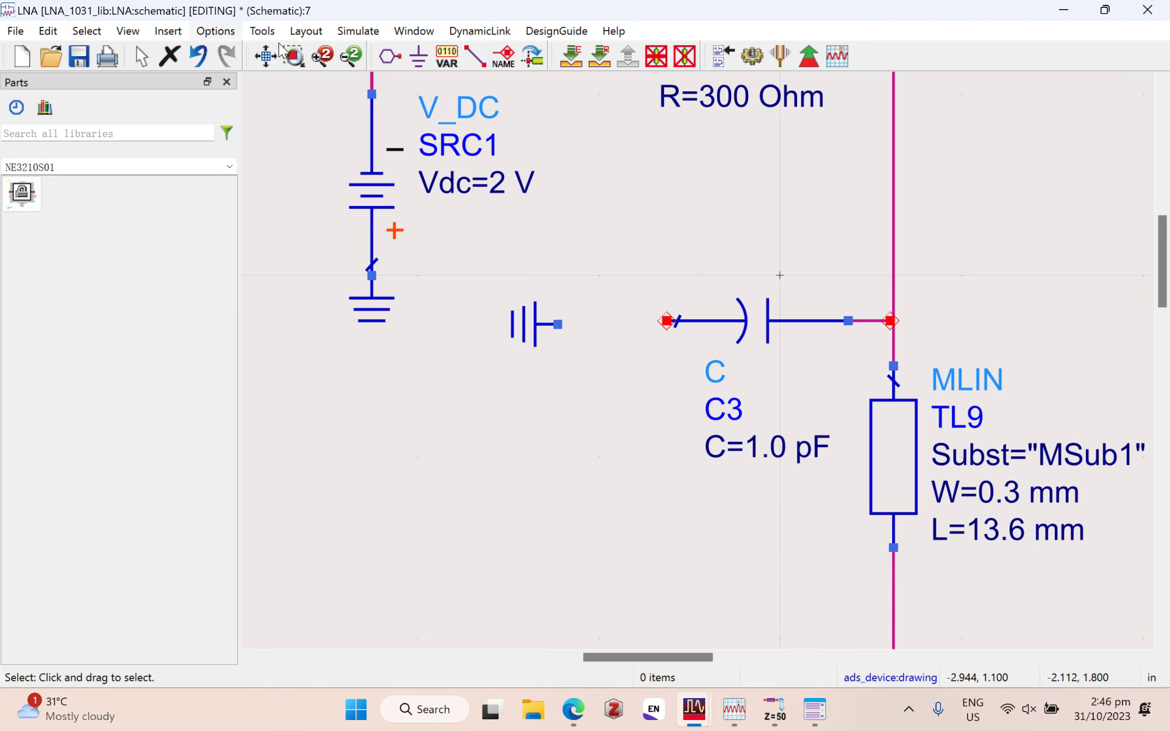
Step: Enable snapping in the schematic's grid preferences and apply the setting
click(216, 30)
click(293, 54)
click(589, 259)
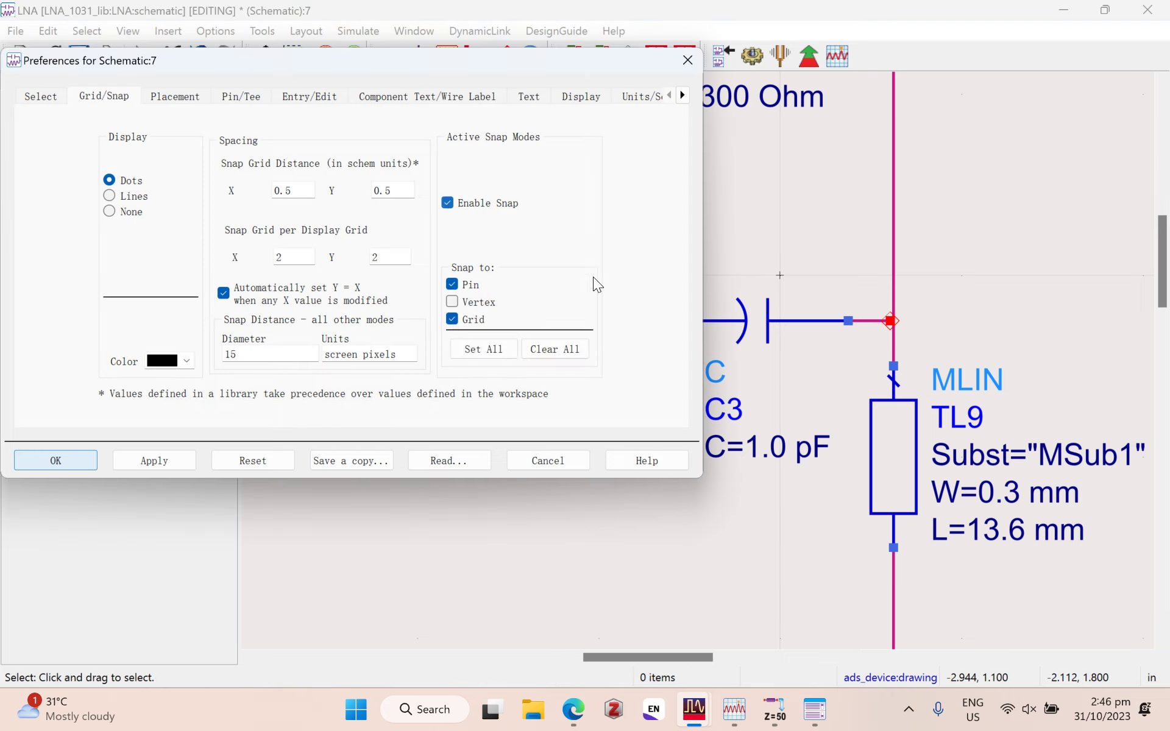
click(262, 461)
click(447, 202)
click(167, 461)
click(59, 462)
Step: Wire C3's free end to its ground symbol
key(ctrl+w)
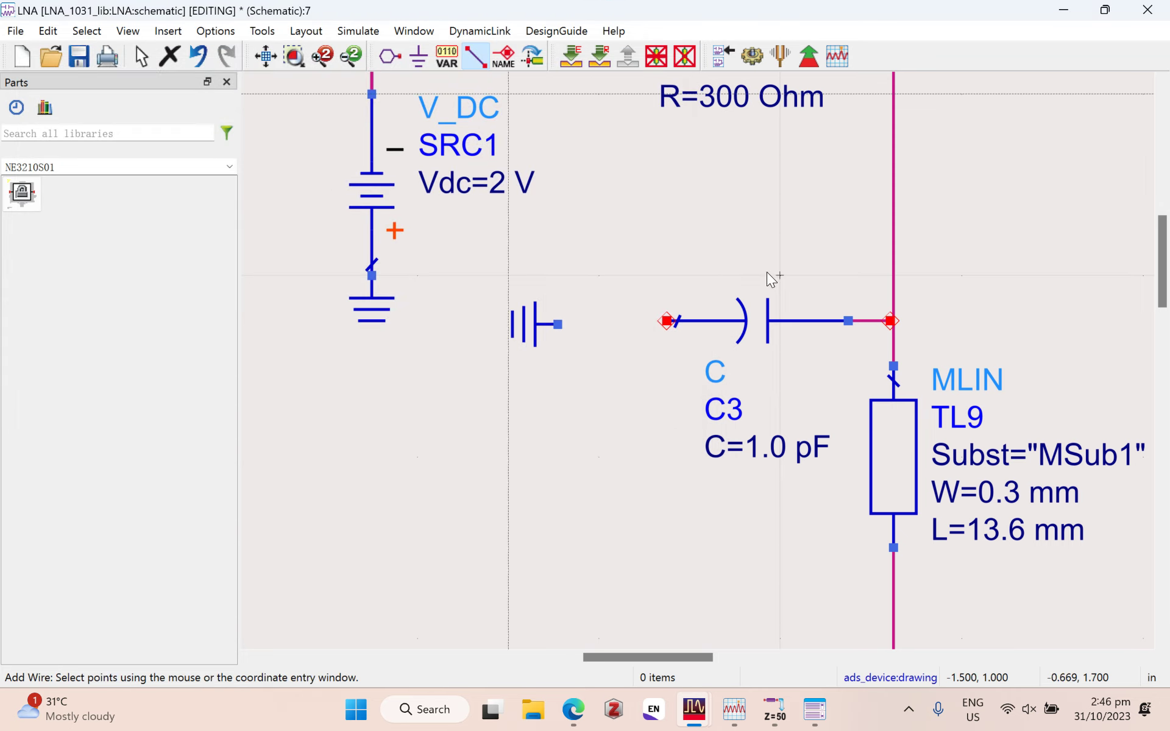
click(557, 325)
key(Escape)
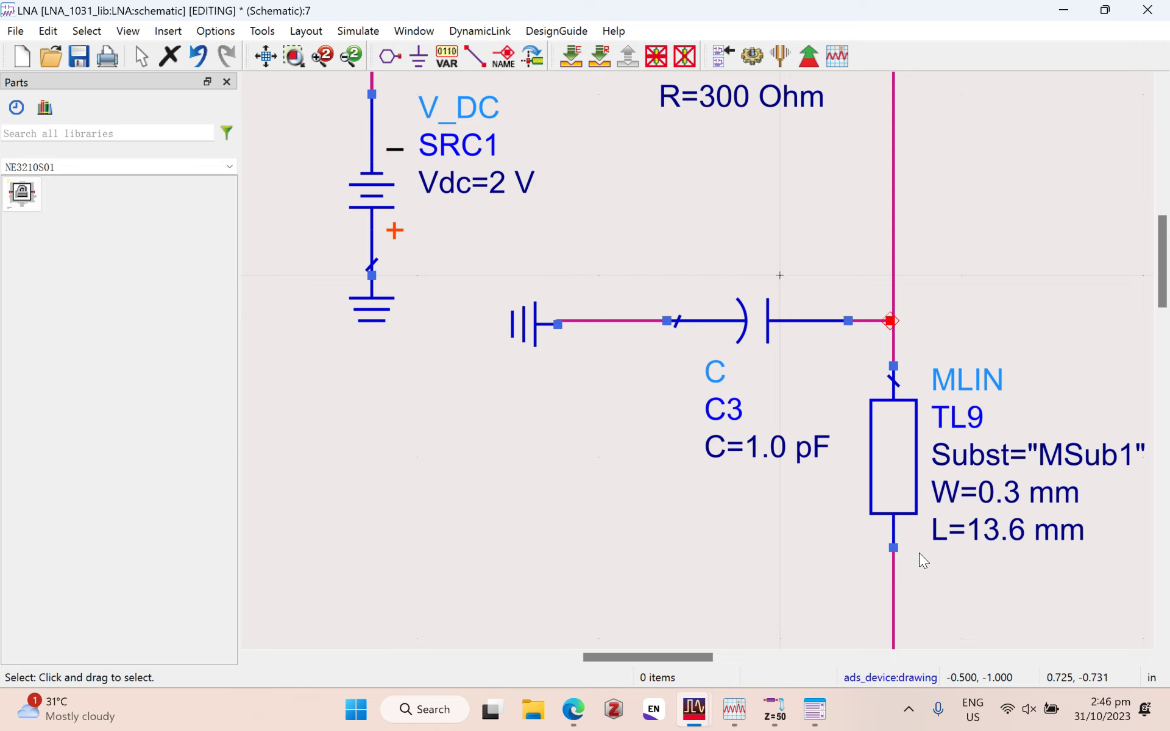
Step: Set the capacitance of C3 to 22 pF
scroll(927, 481, down, 4)
scroll(944, 479, up, 3)
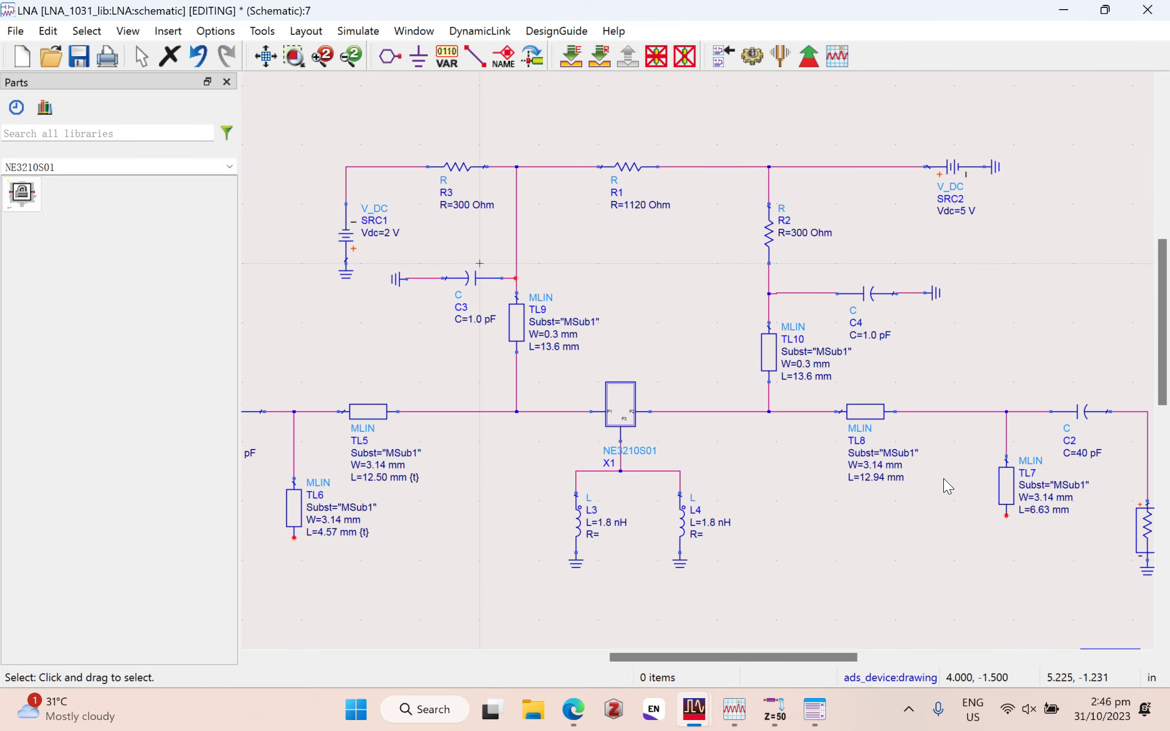
click(479, 321)
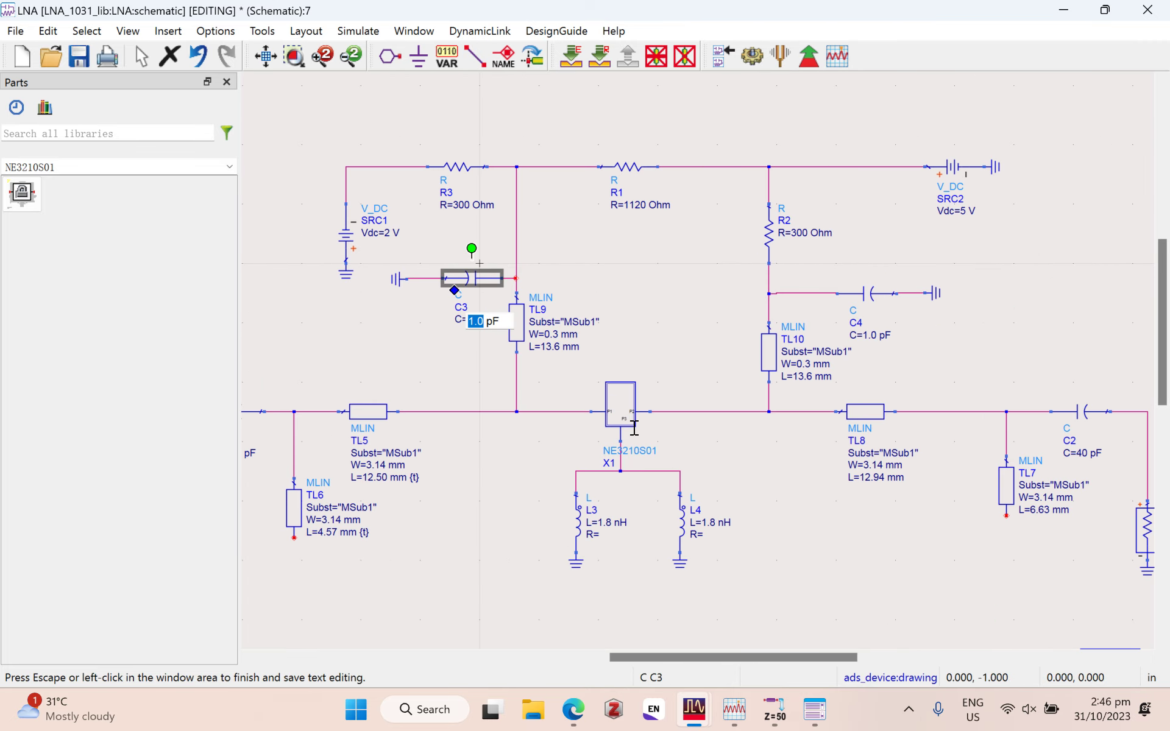
text(22)
click(667, 483)
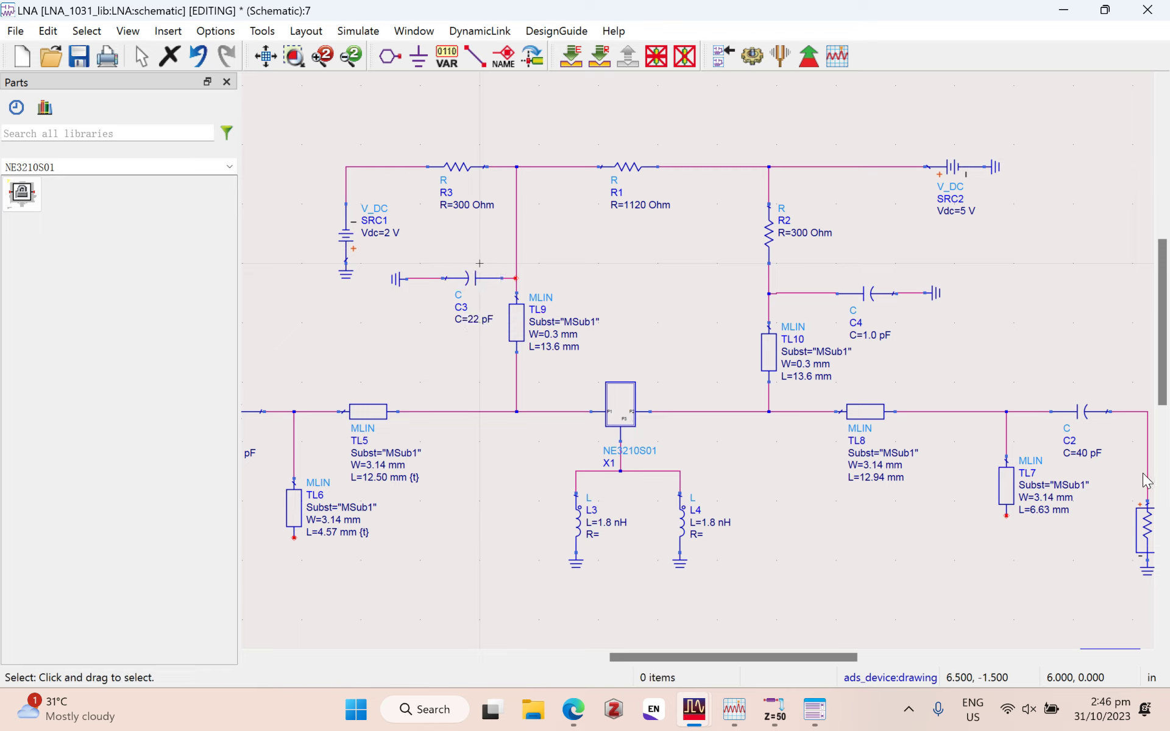
Step: Set the capacitance of C4 to 22 pF
click(870, 335)
text(22)
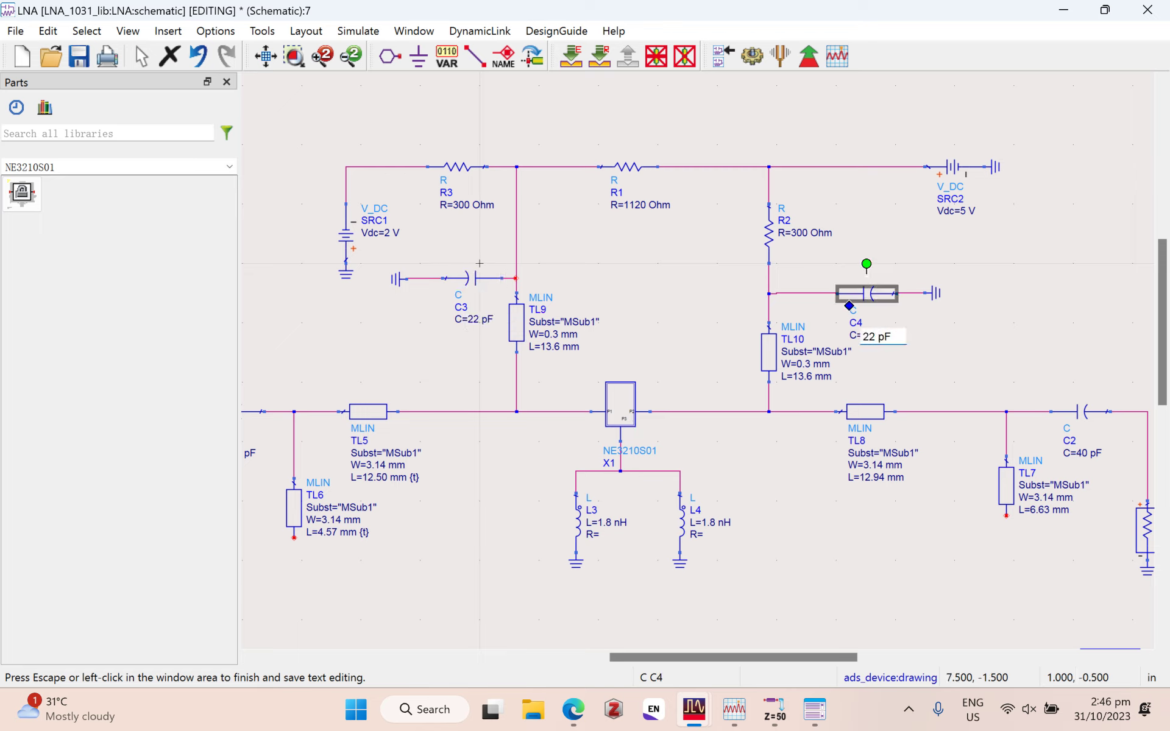
click(786, 401)
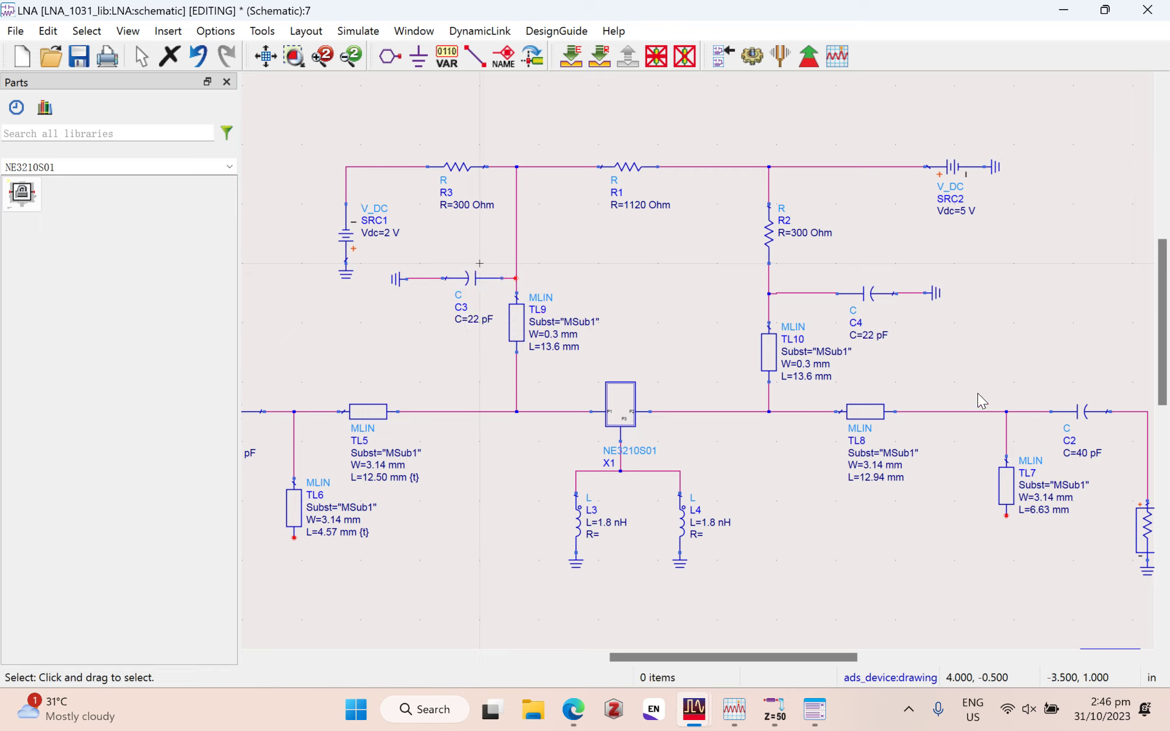
mouse_move(684, 436)
mouse_down()
mouse_move(691, 451)
mouse_move(689, 436)
mouse_up()
click(845, 365)
scroll(925, 451, down, 2)
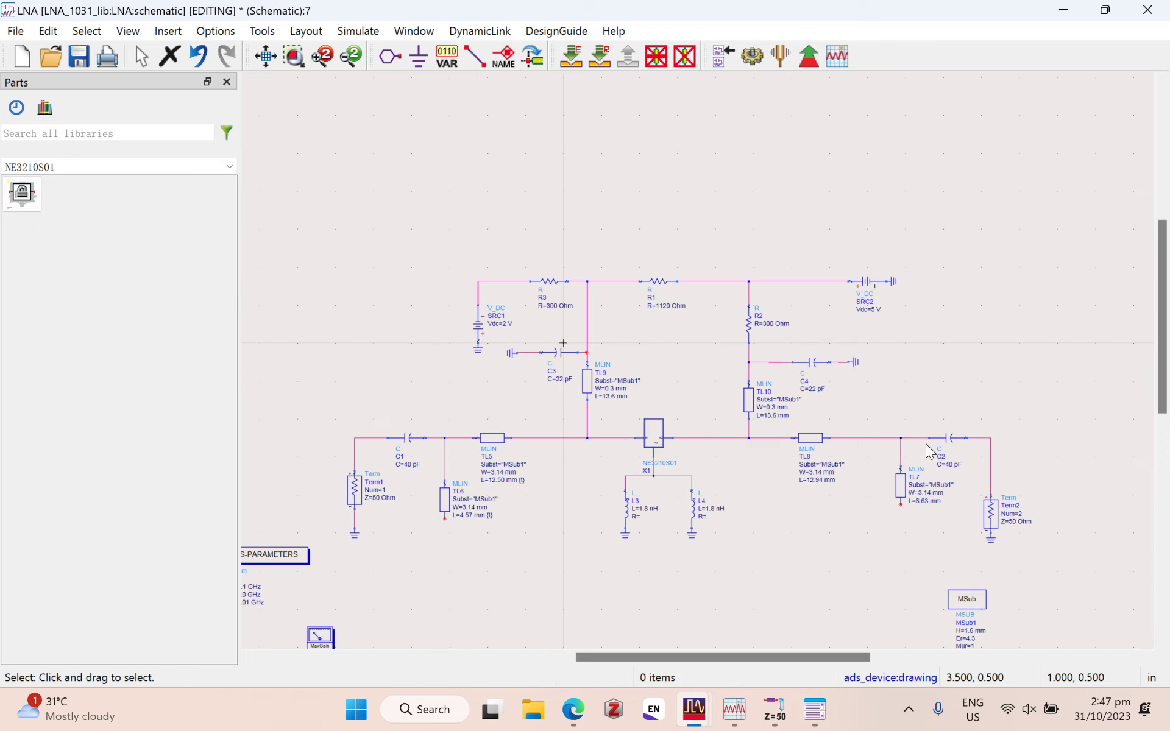
Step: Remove the short wire joining C3 to the TL9 line and wire C3 directly to the supply rail between R3 and R1
scroll(729, 476, up, 5)
scroll(949, 479, up, 4)
click(650, 359)
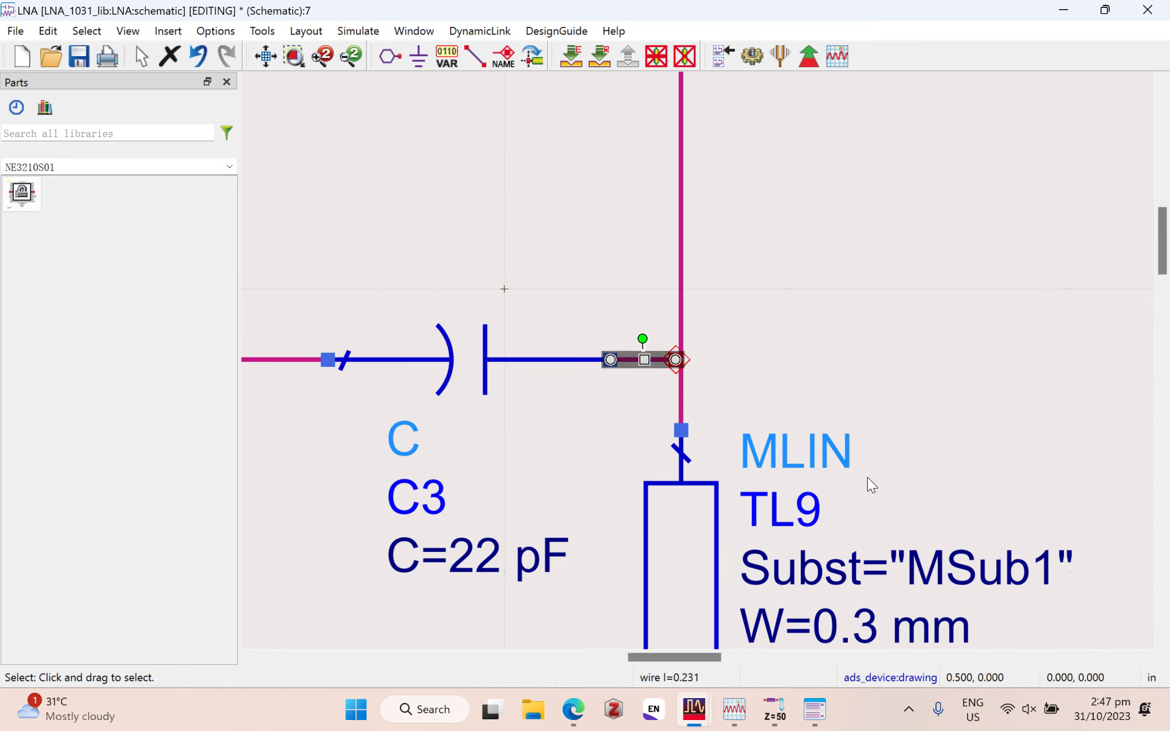
key(Delete)
scroll(854, 398, down, 4)
click(475, 56)
click(754, 383)
click(1047, 219)
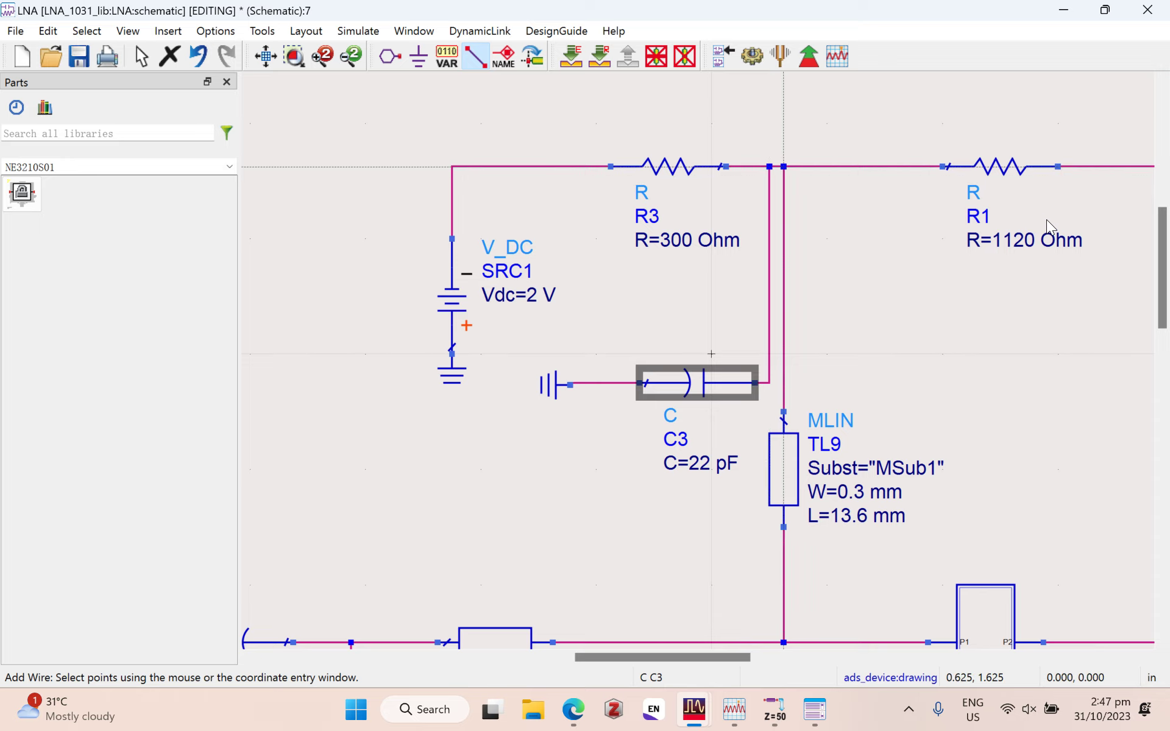
key(Escape)
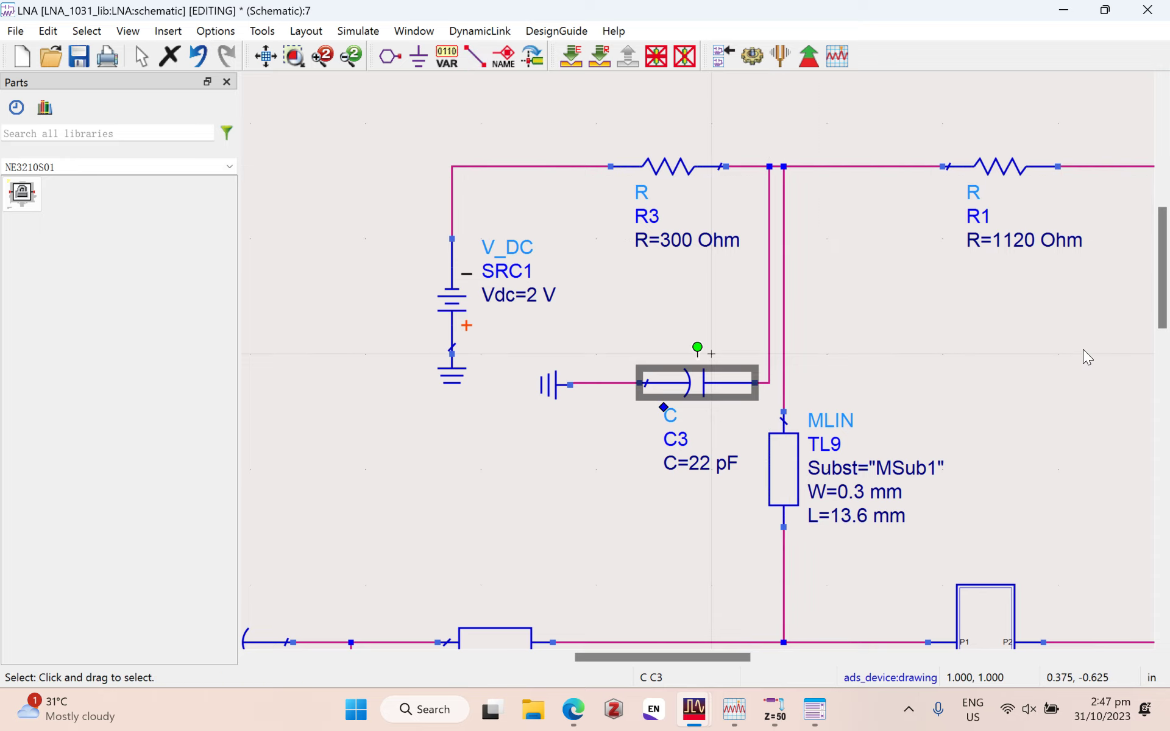
click(1120, 441)
Step: Simulate the amplifier and examine the Smith chart results, closing the data display without saving changes
scroll(1029, 449, down, 2)
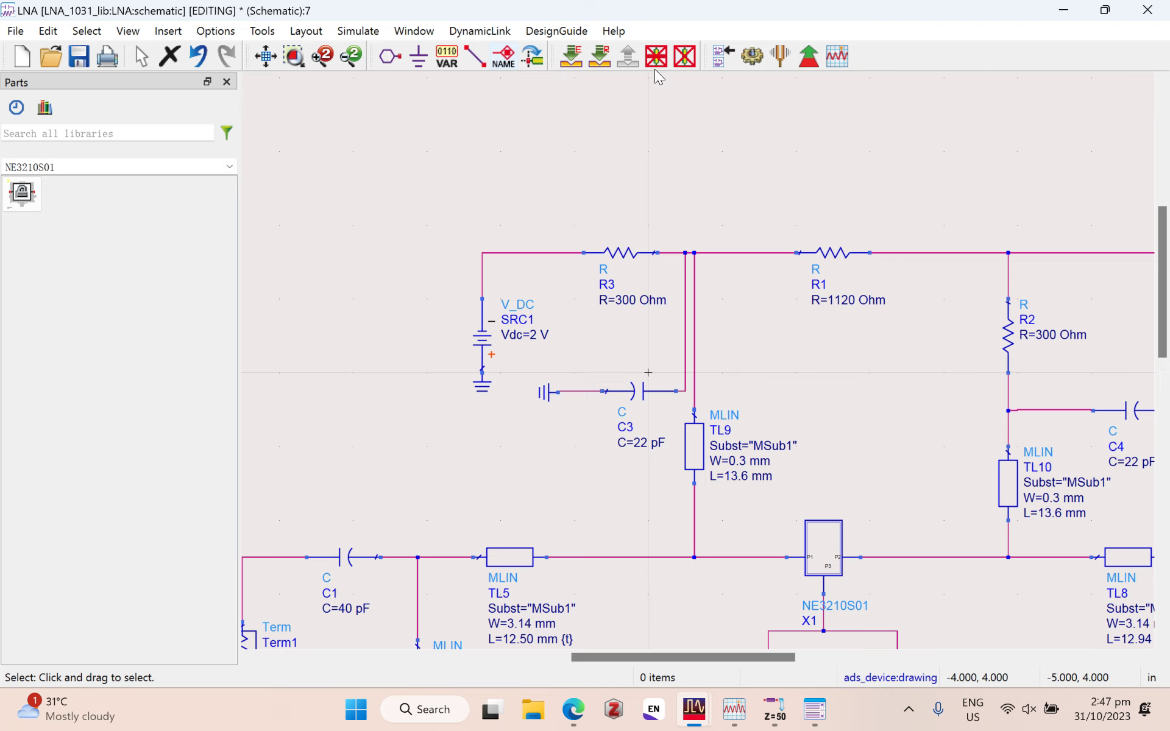
click(753, 56)
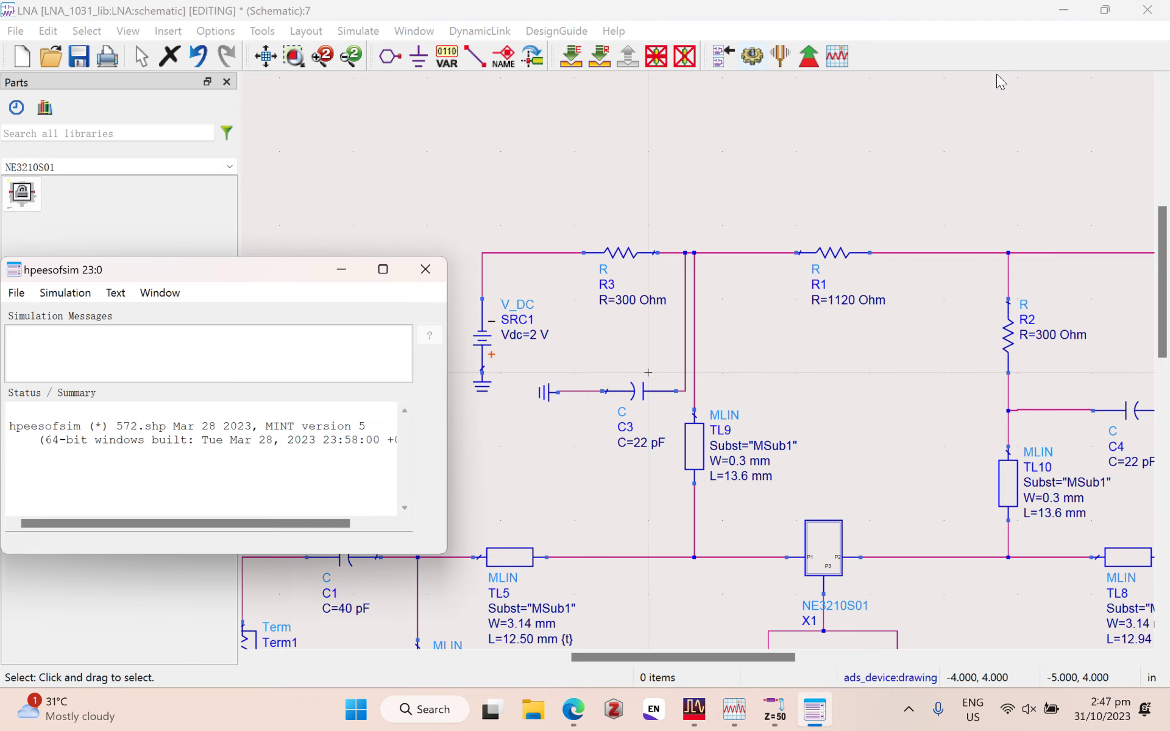
scroll(882, 507, down, 7)
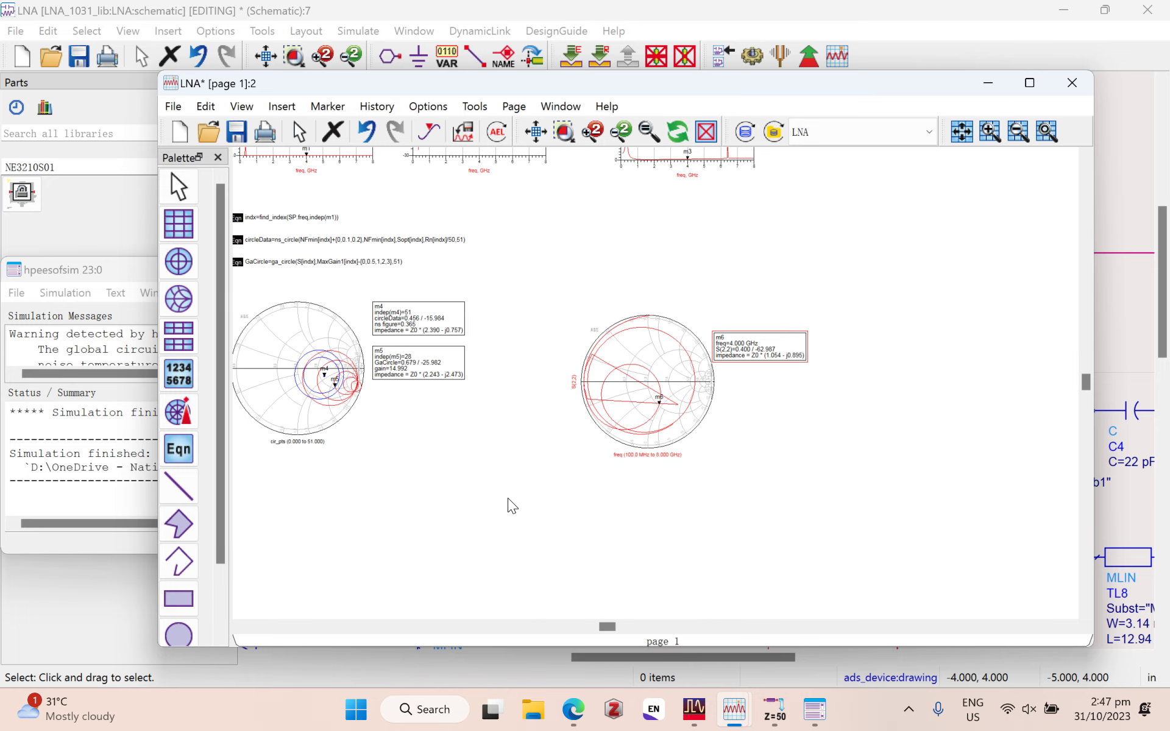
scroll(305, 389, up, 3)
click(1072, 83)
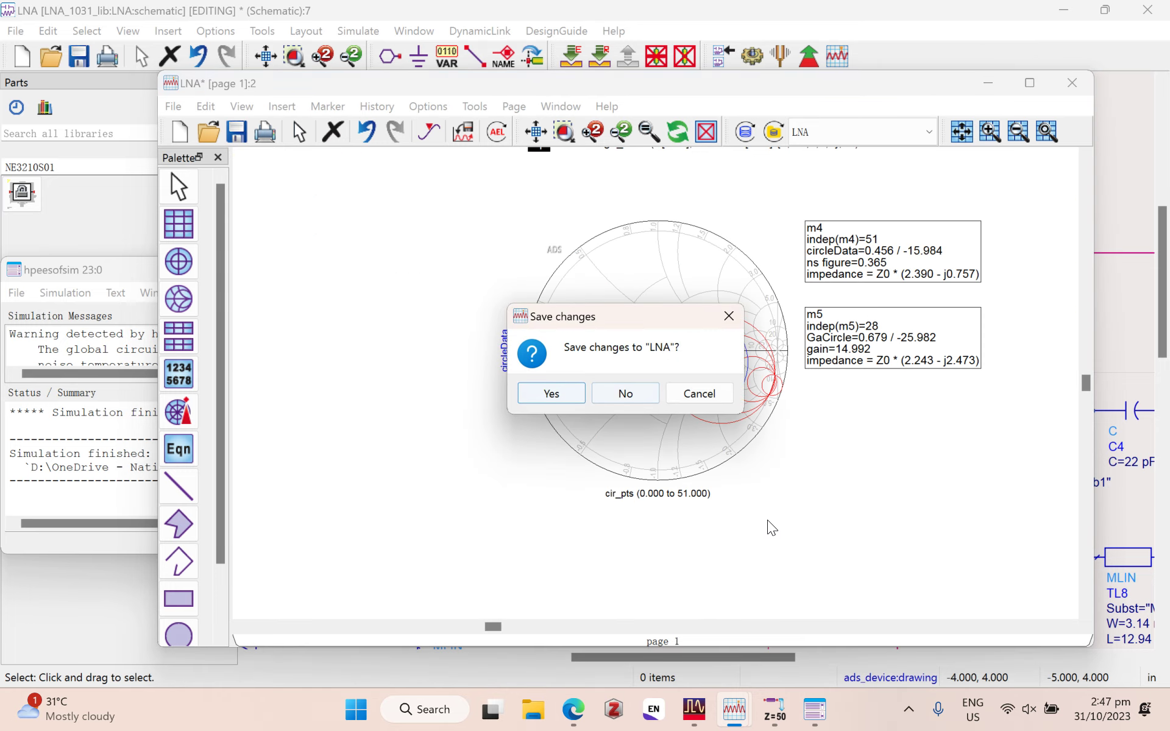
click(634, 385)
click(341, 269)
Step: Delete the wire between Term1 and C1 and move Term1 with its ground farther away from C1
scroll(1027, 518, down, 6)
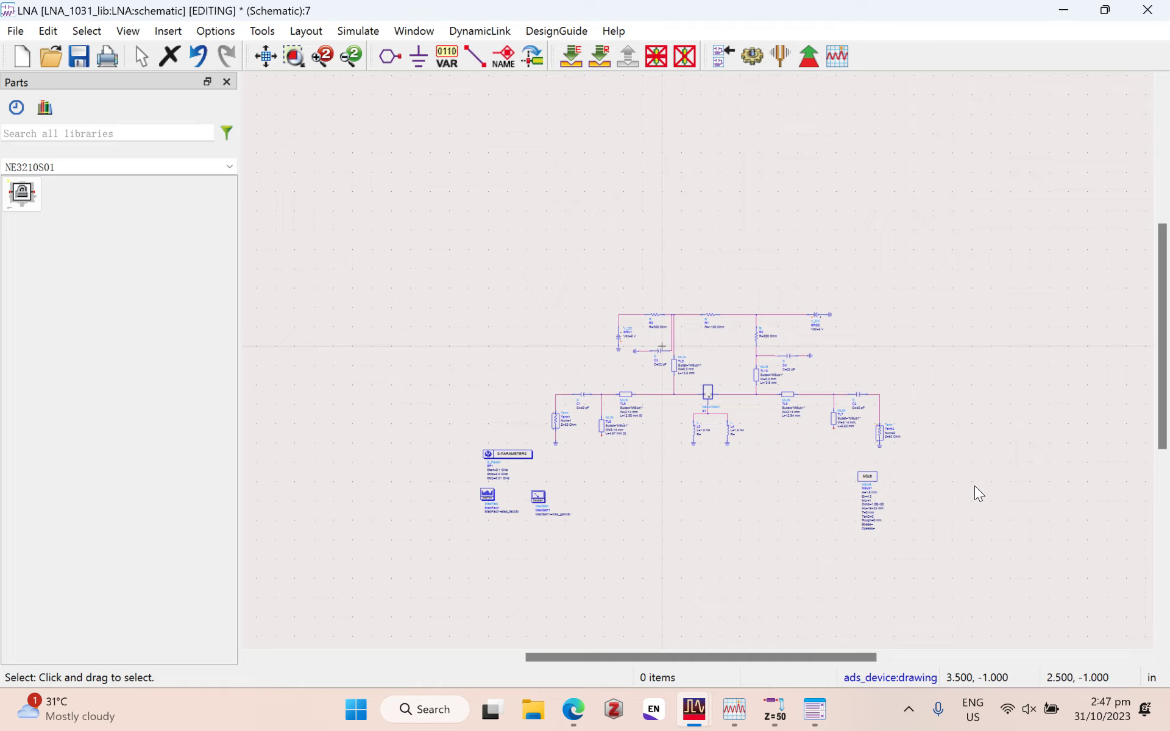
scroll(781, 468, up, 5)
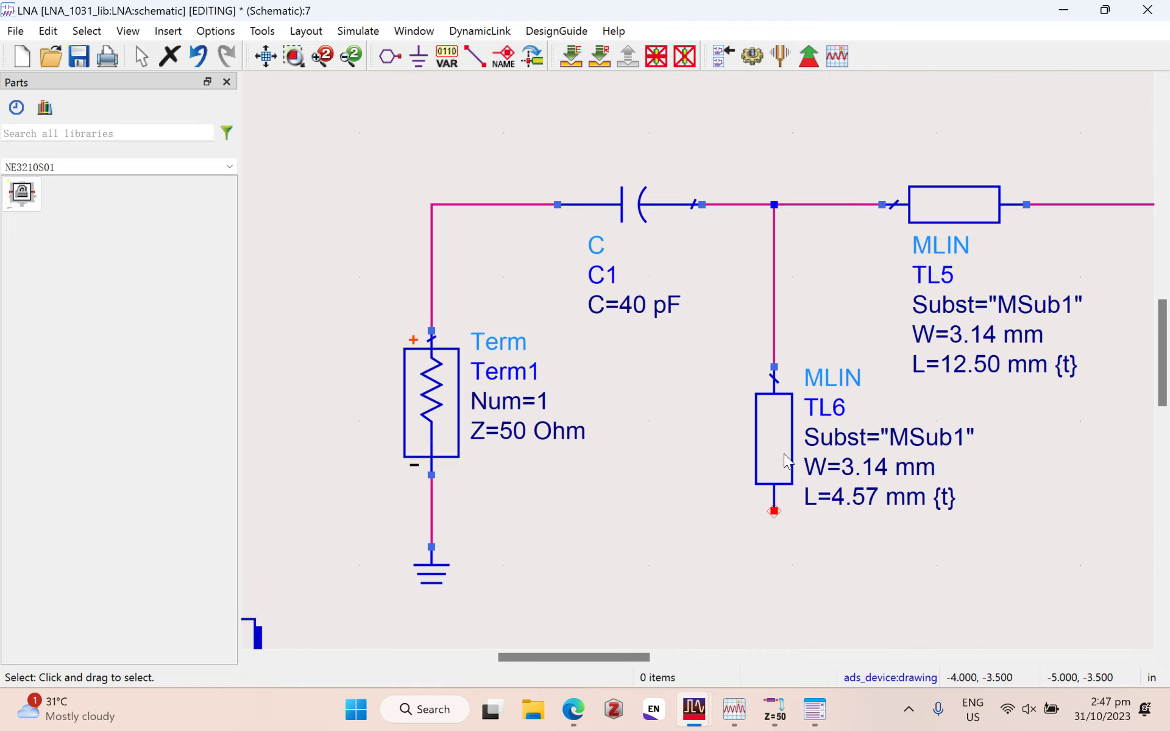
click(613, 266)
key(Delete)
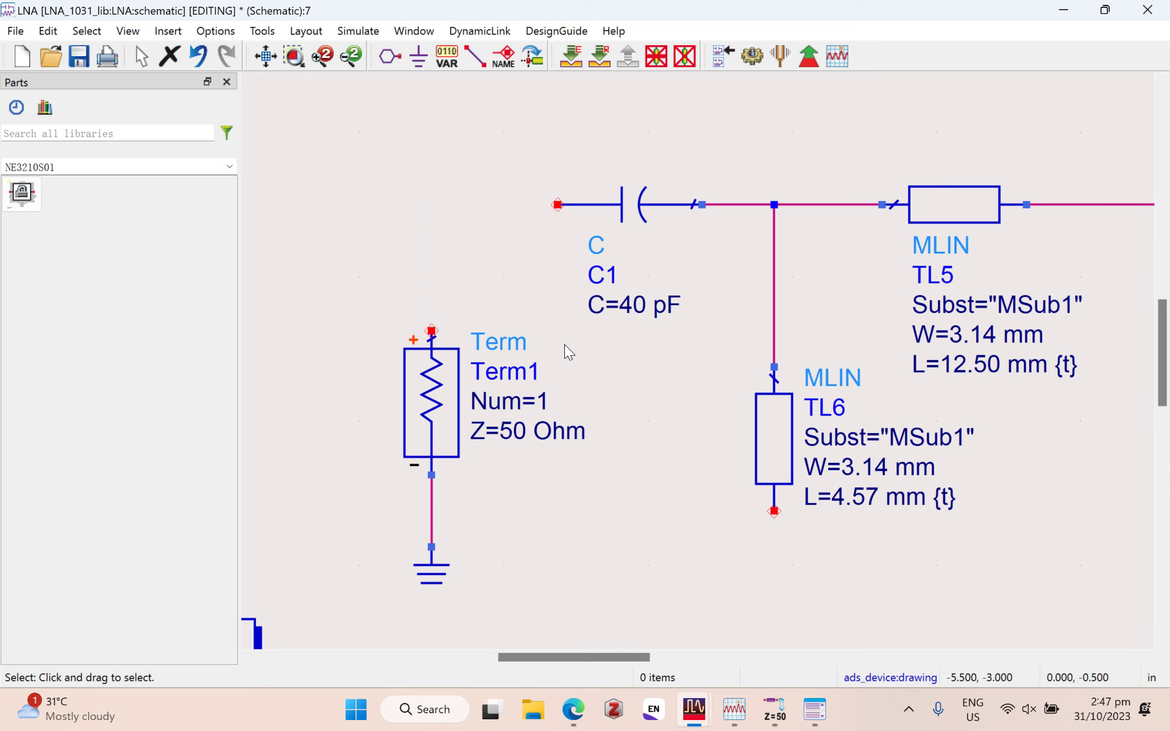
scroll(713, 425, down, 3)
drag(636, 332, 745, 533)
drag(684, 419, 472, 414)
click(761, 568)
scroll(758, 390, down, 5)
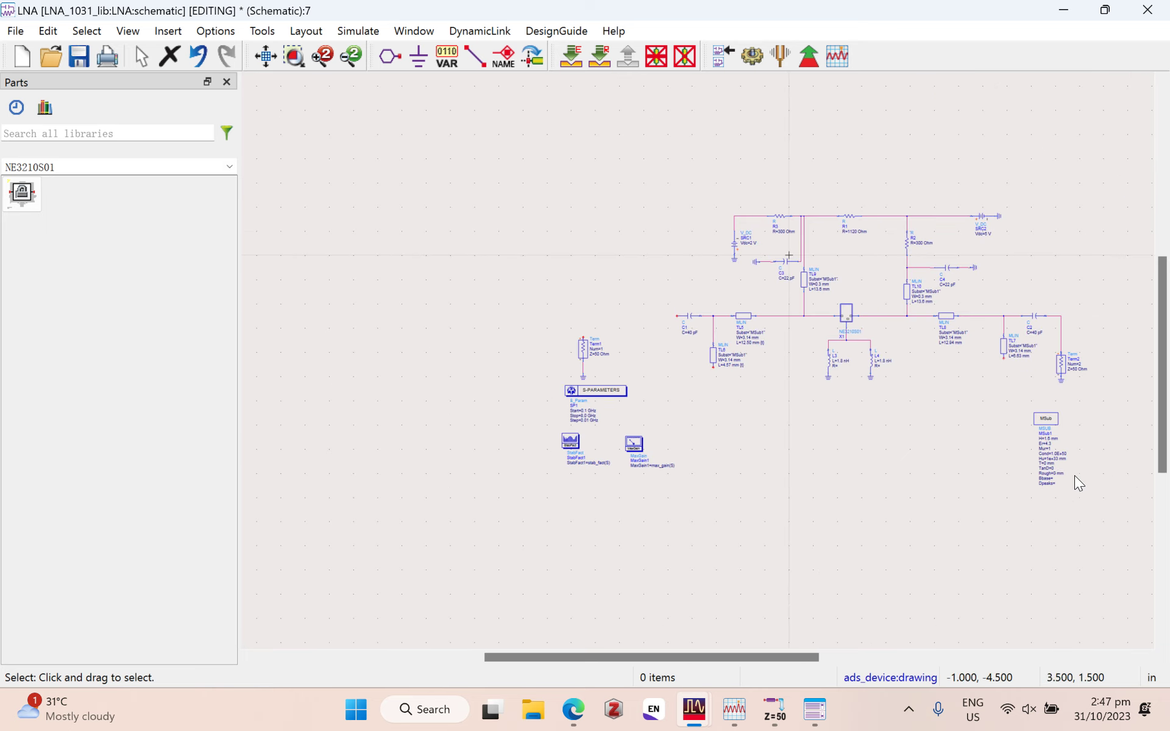
Step: Move Term2 with its ground farther away from C2 and delete the wire between them
scroll(783, 360, up, 4)
scroll(783, 359, up, 3)
drag(725, 343, 1003, 560)
drag(756, 436, 1038, 436)
click(970, 551)
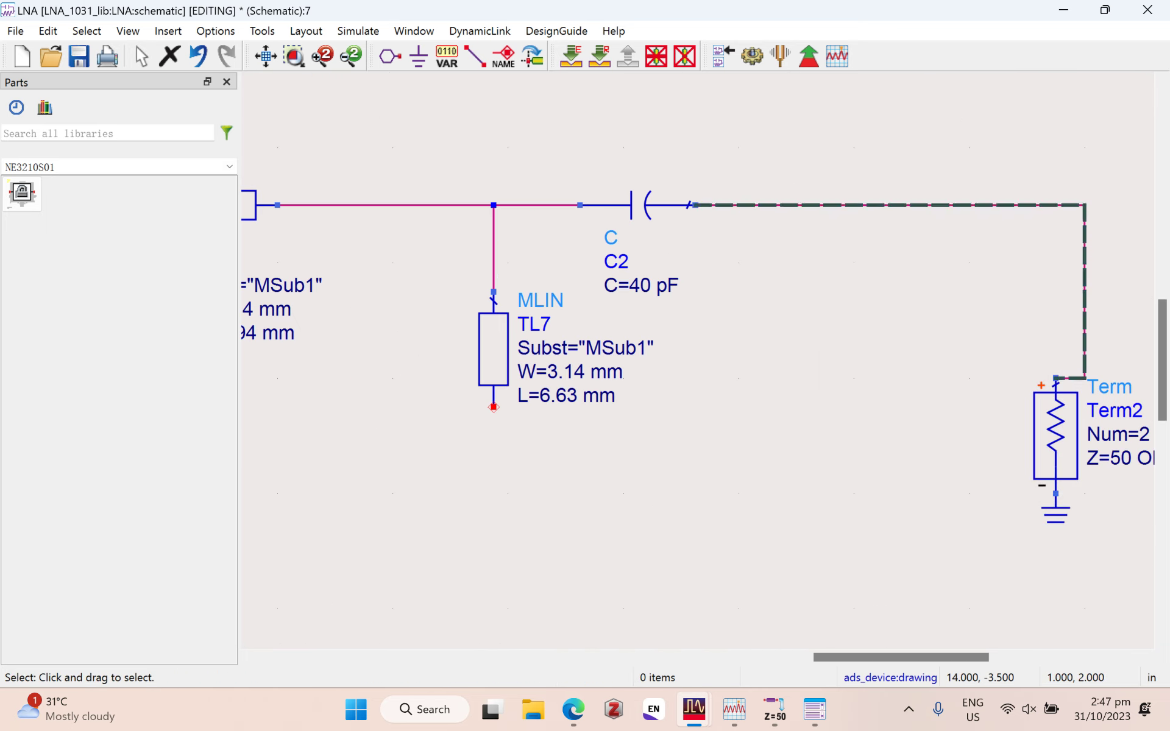
click(778, 205)
key(Delete)
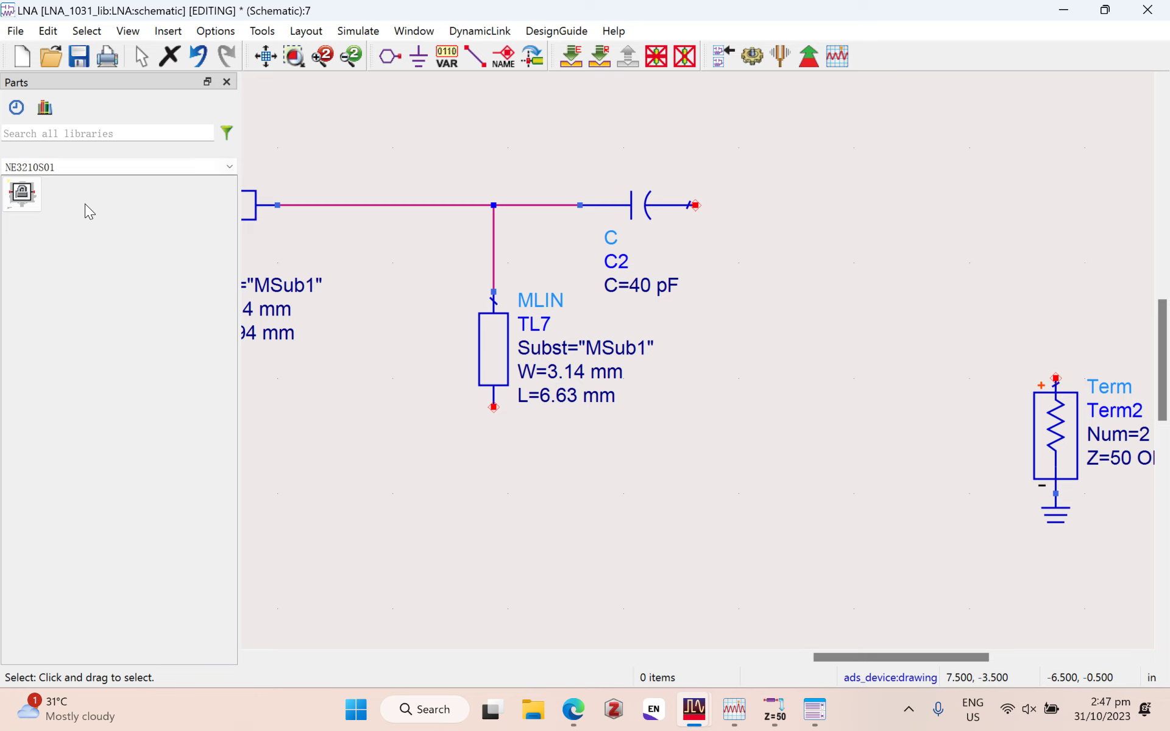
Step: Place an MLIN from the TLines-Microstrip palette between C2 and Term2
click(229, 166)
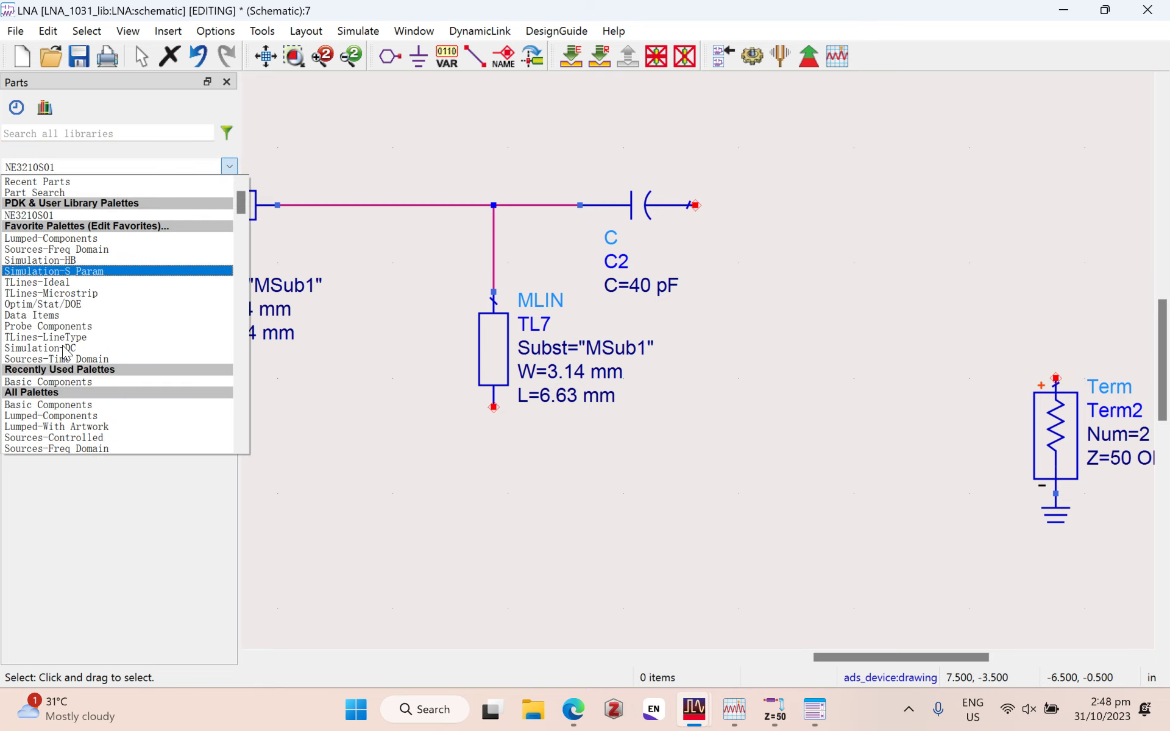
key(Down)
key(Down)
key(Down)
key(Down)
key(Down)
key(Down)
key(Down)
key(Down)
key(Down)
key(Down)
key(Down)
key(Down)
key(Down)
key(Down)
key(Down)
key(Down)
key(Down)
key(Down)
key(Down)
key(Down)
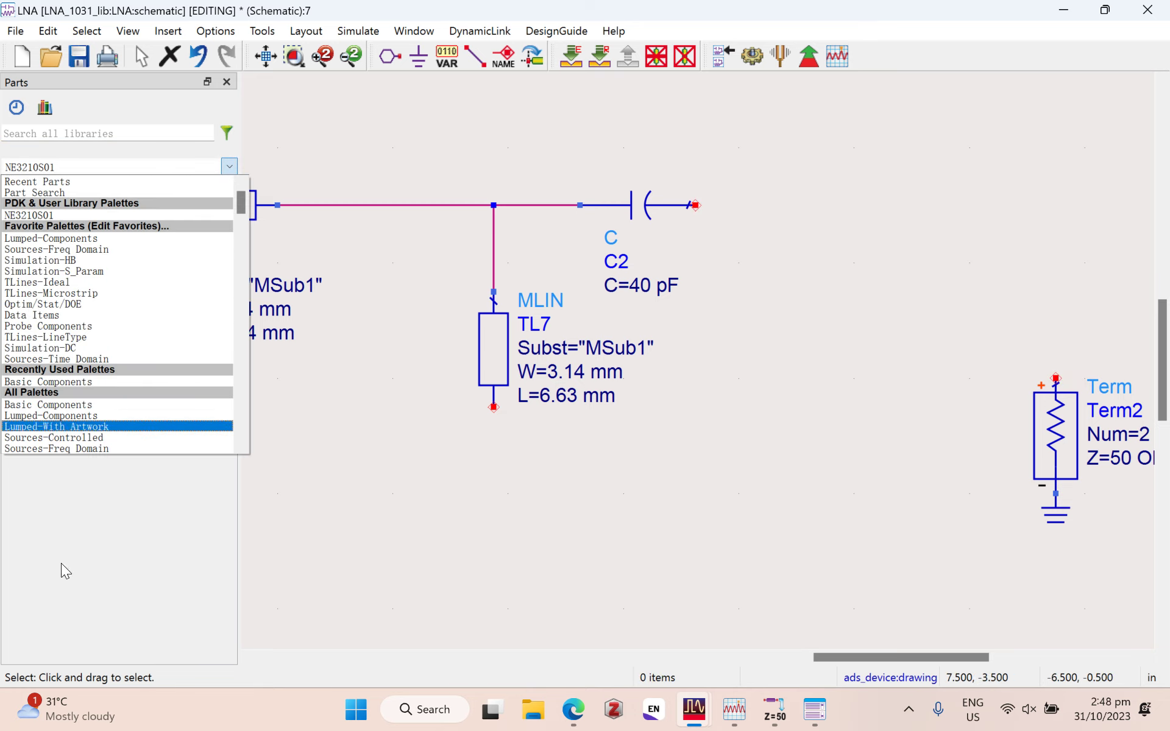
key(Down)
key(Down)
key(Down)
key(Down)
key(Down)
key(Down)
key(Down)
key(Down)
key(Down)
key(Down)
key(Down)
key(Down)
key(Down)
key(Down)
key(Down)
key(Down)
key(Down)
key(Down)
key(Down)
key(Down)
key(Up)
key(Up)
key(Up)
key(Up)
key(Return)
scroll(76, 588, down, 3)
click(21, 352)
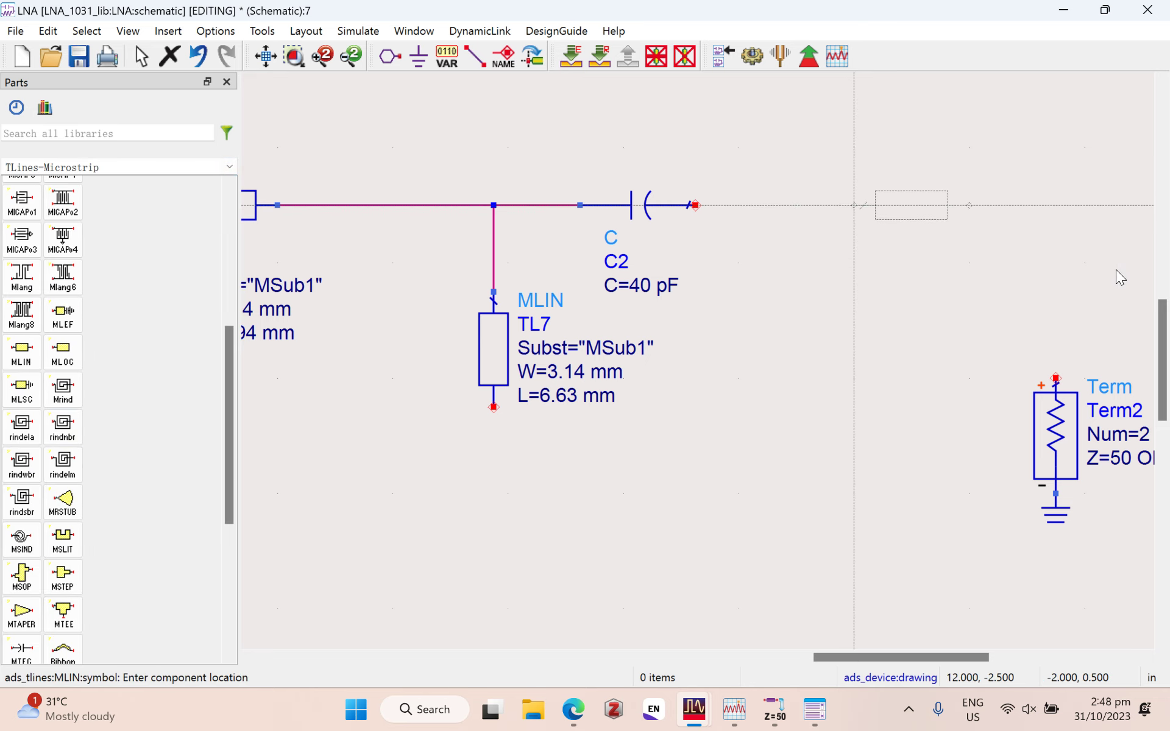
click(1067, 271)
Step: Place another MLIN at the input, between Term1 and C1
scroll(843, 513, down, 4)
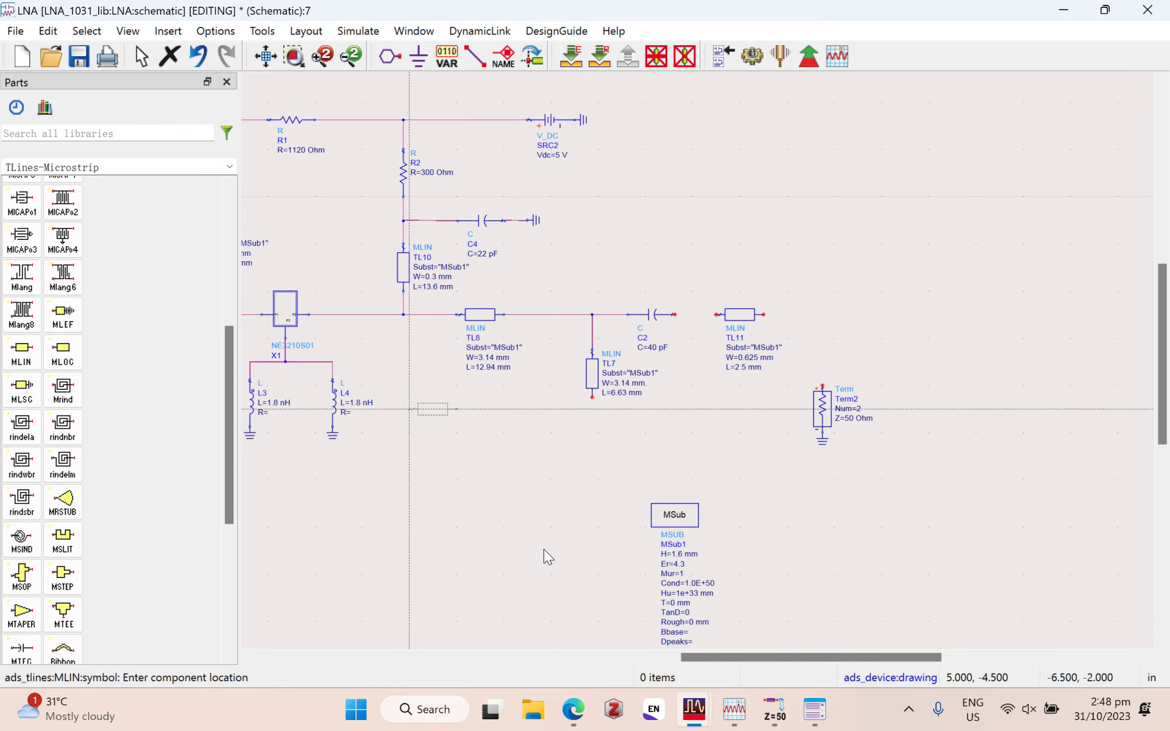
scroll(609, 357, left, 6)
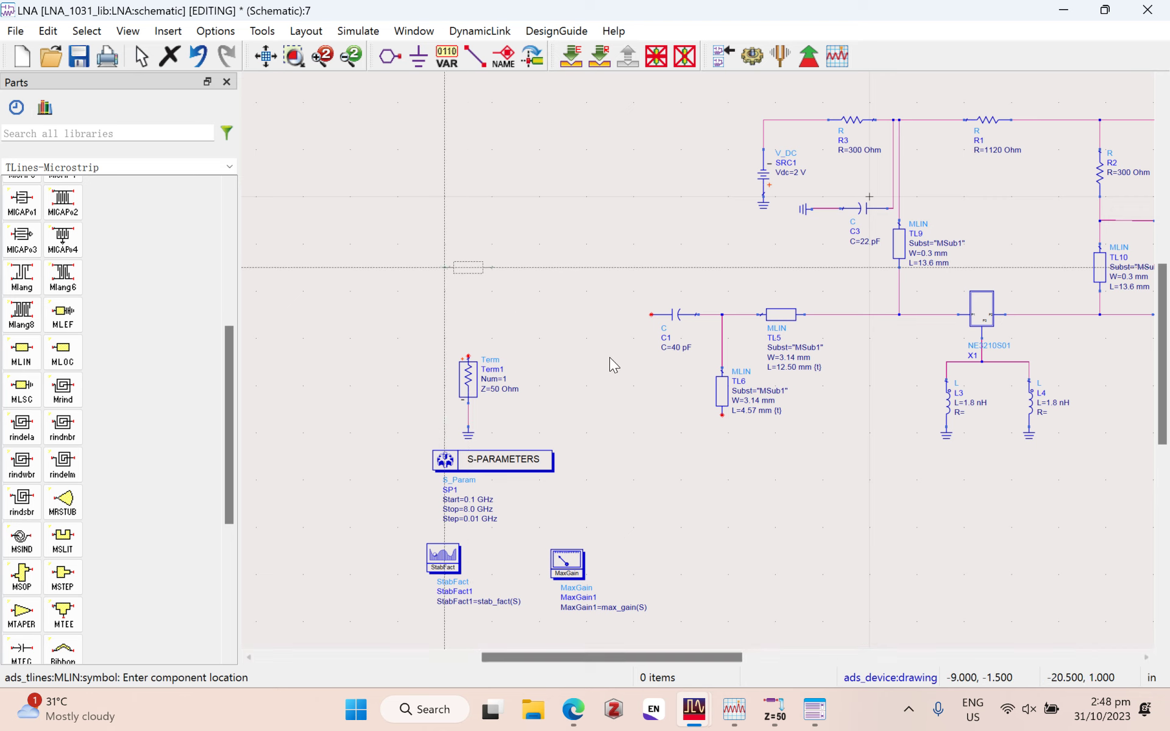
click(689, 415)
key(Escape)
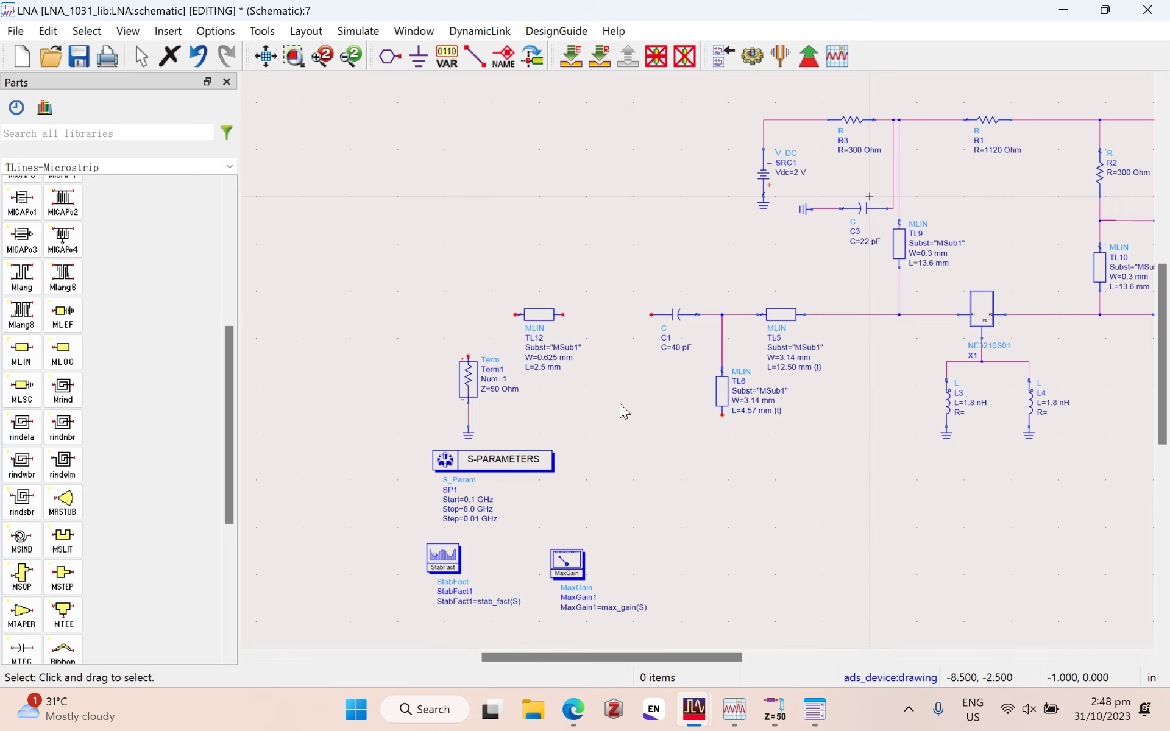
Step: Set TL12's width to 3.14 mm and its length to 8 mm
click(543, 367)
click(844, 608)
click(552, 358)
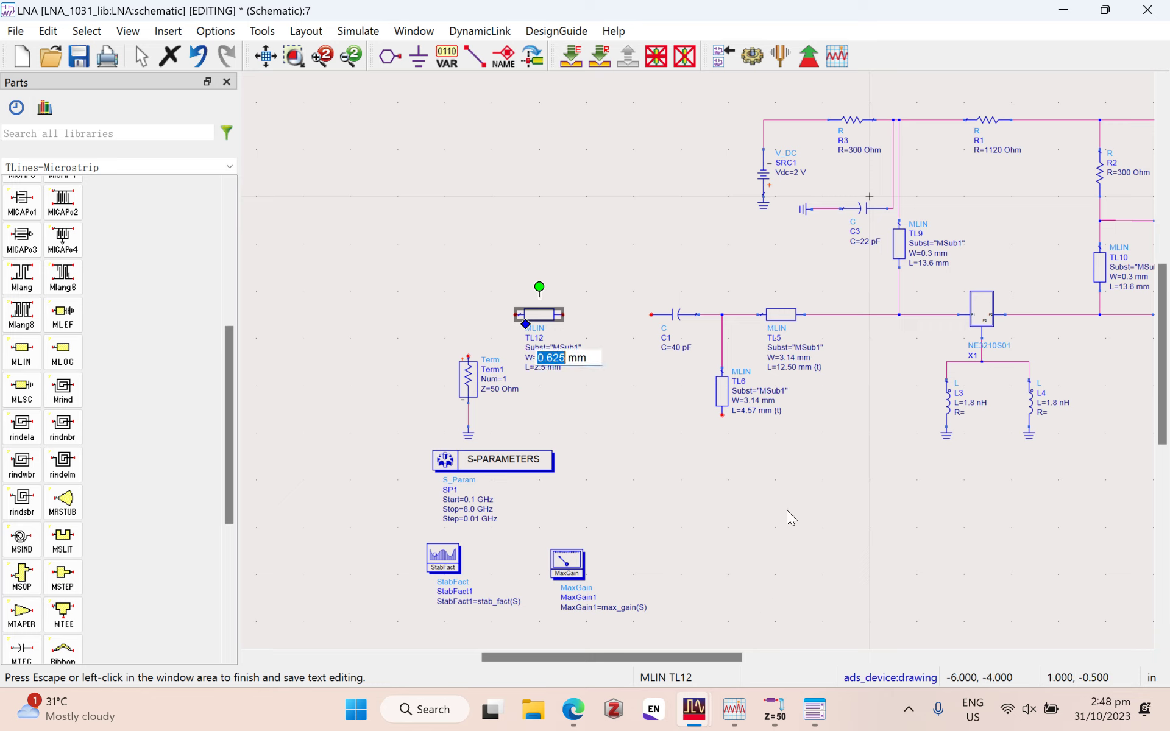
text(3.14)
click(788, 597)
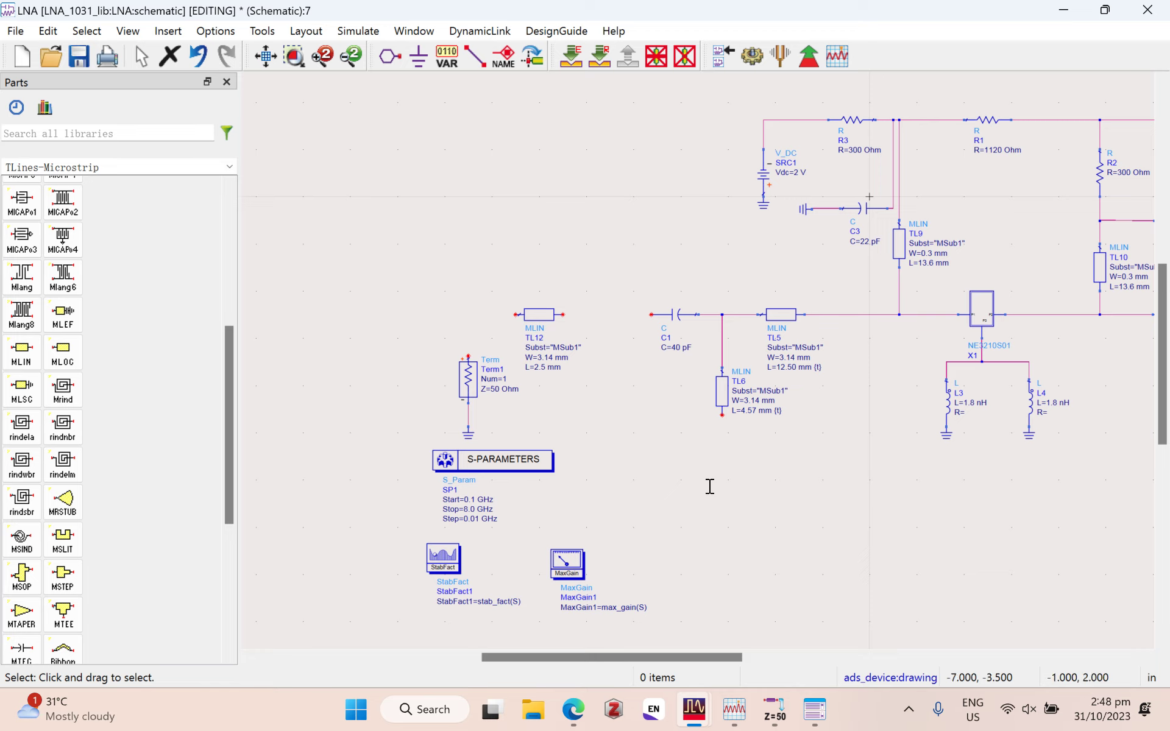
click(542, 367)
text(8)
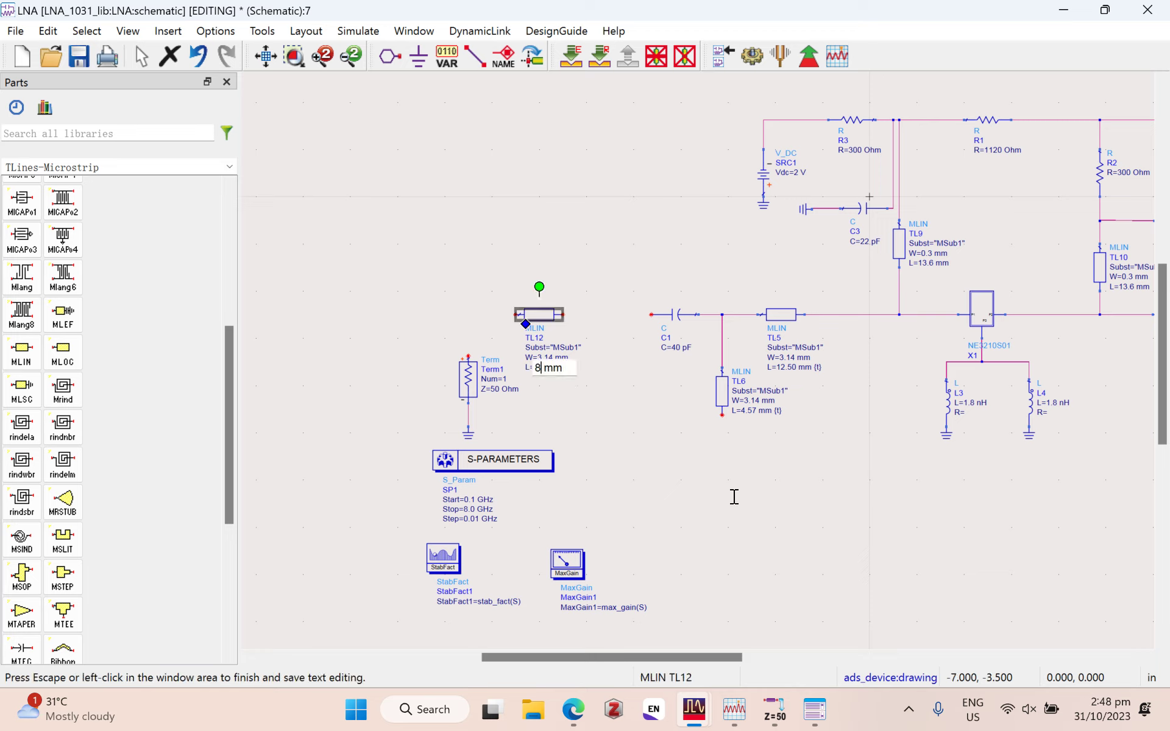
click(771, 578)
Step: Move C1 next to TL12 and wire TL12 between Term1 and C1
drag(663, 314, 589, 315)
click(831, 605)
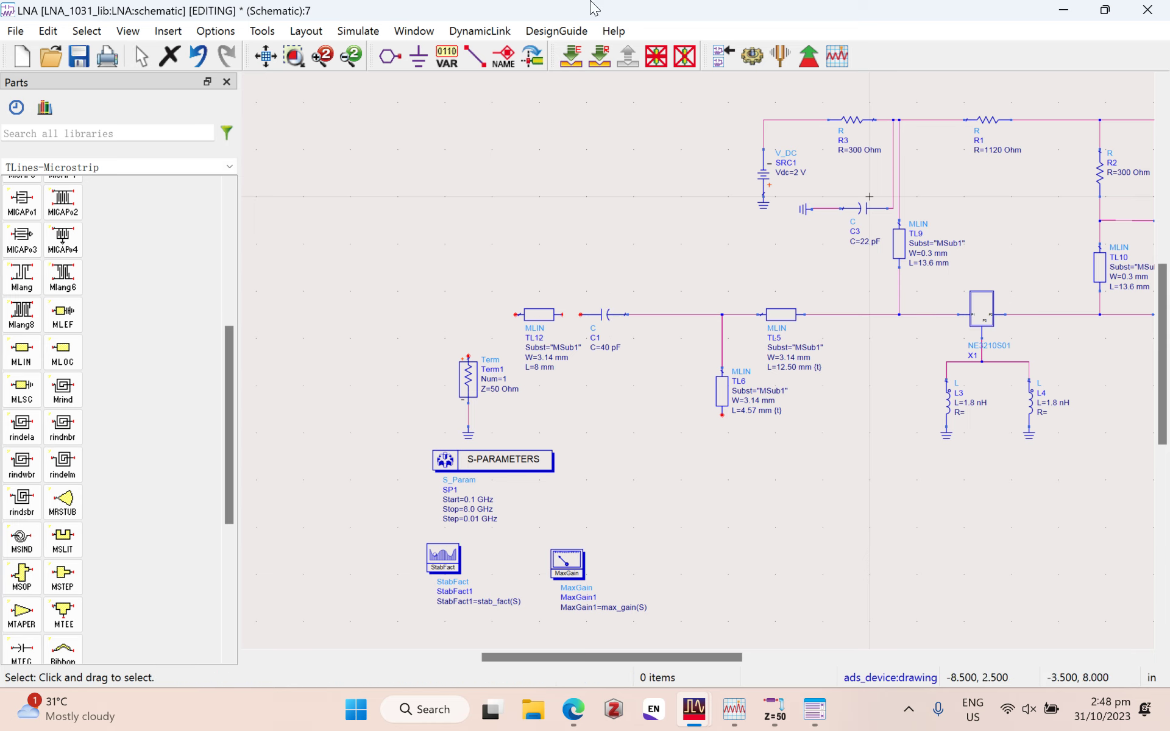
key(ctrl+w)
click(515, 314)
click(468, 357)
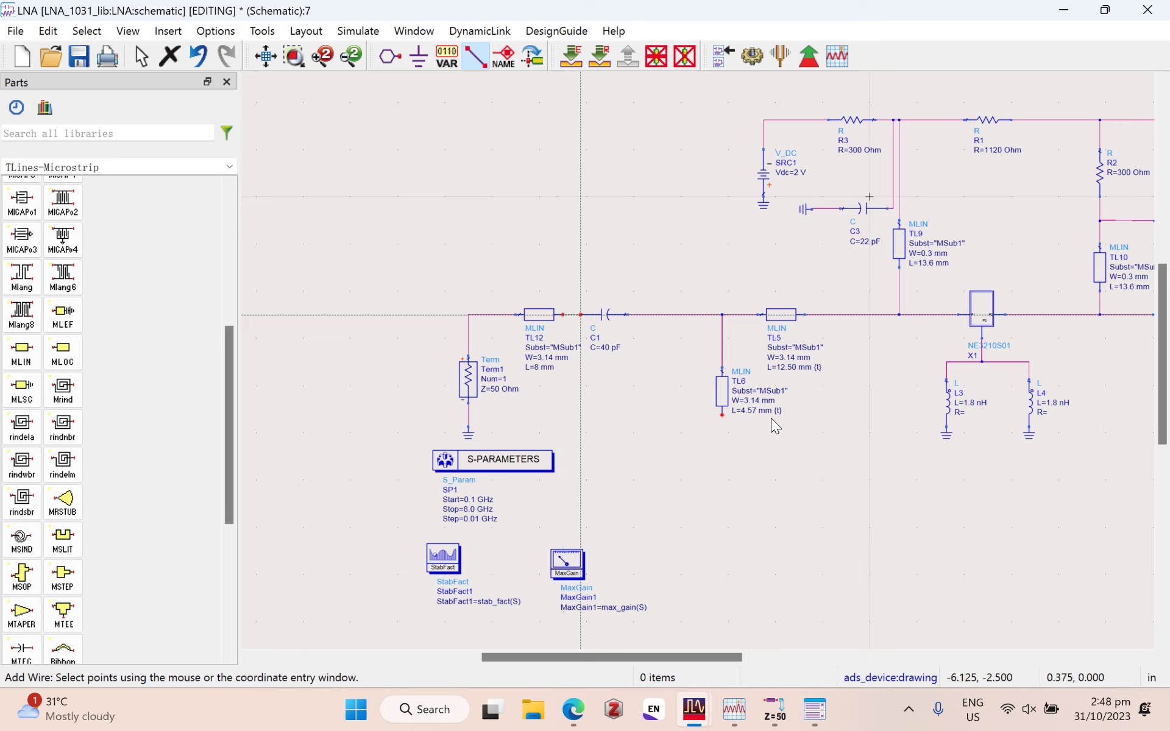
key(Escape)
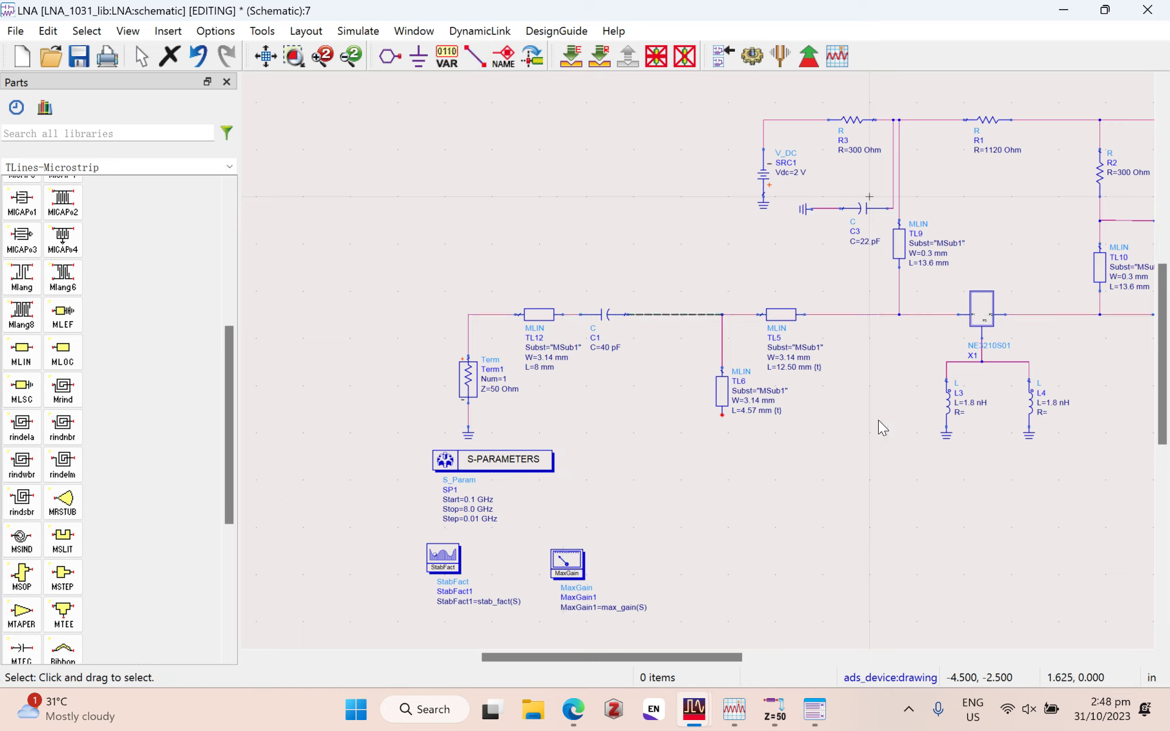
Step: Replace the wire between C1 and the TL6 junction with a new MLIN beside C1
click(658, 314)
key(Delete)
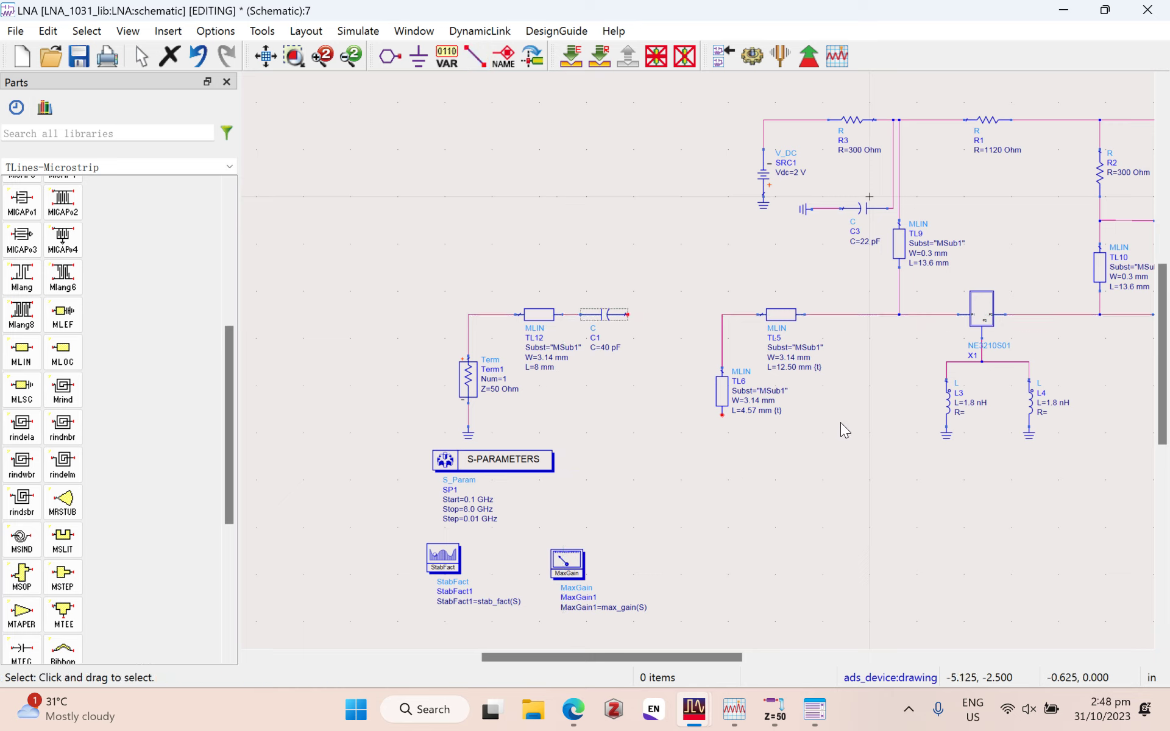
click(22, 354)
click(634, 315)
key(Escape)
Step: Set TL13's width to 3.14 mm and its length to 2 mm
click(663, 358)
text(3.14)
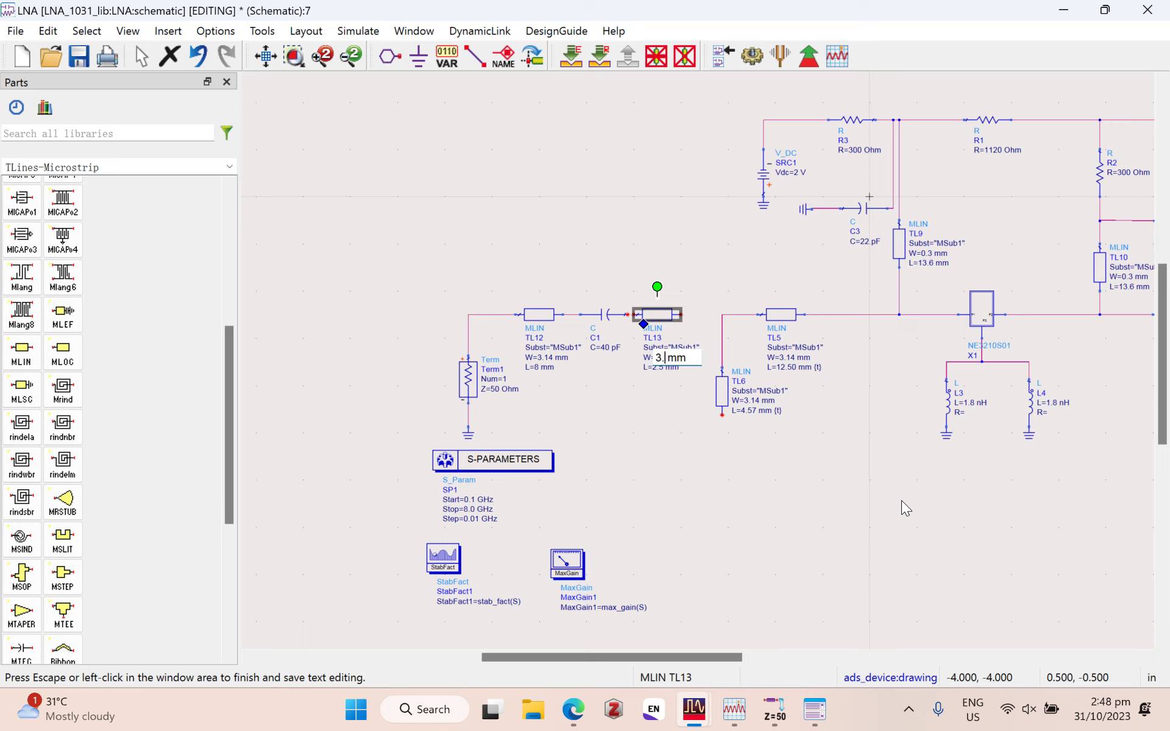
click(664, 368)
click(657, 368)
drag(669, 368, 648, 368)
text(2)
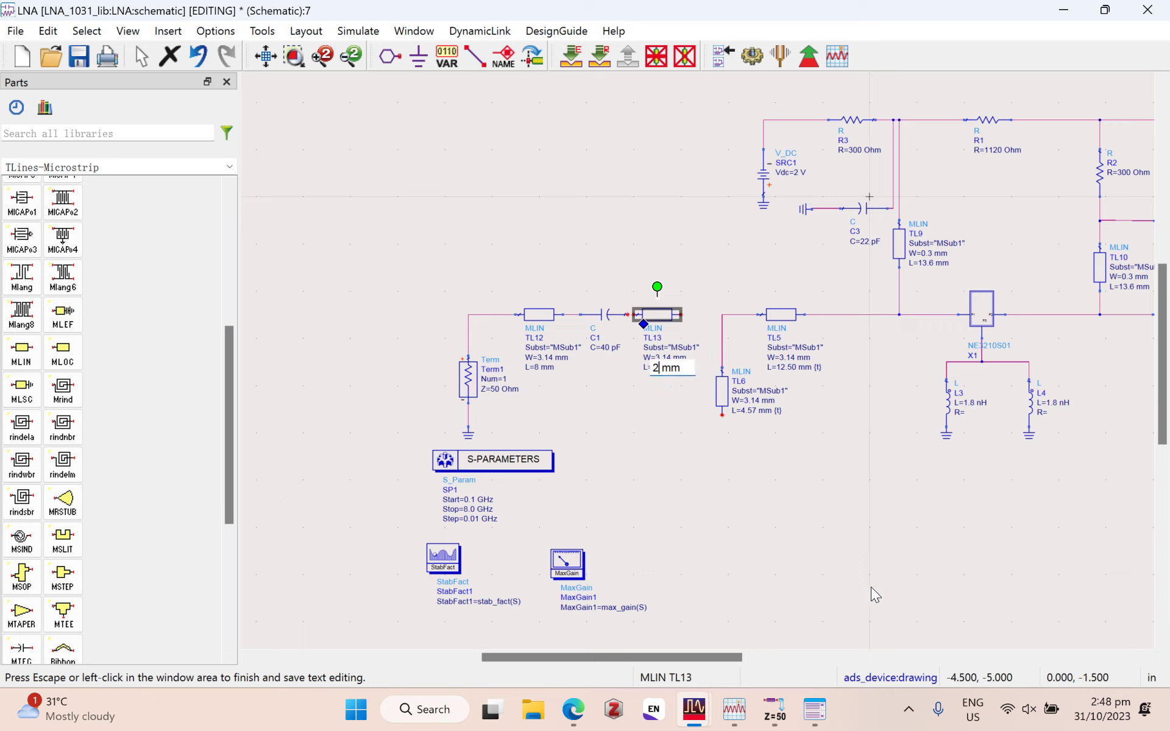
click(649, 473)
Step: Wire TL13 to C1 and to the junction of TL5 and TL6
scroll(675, 366, up, 3)
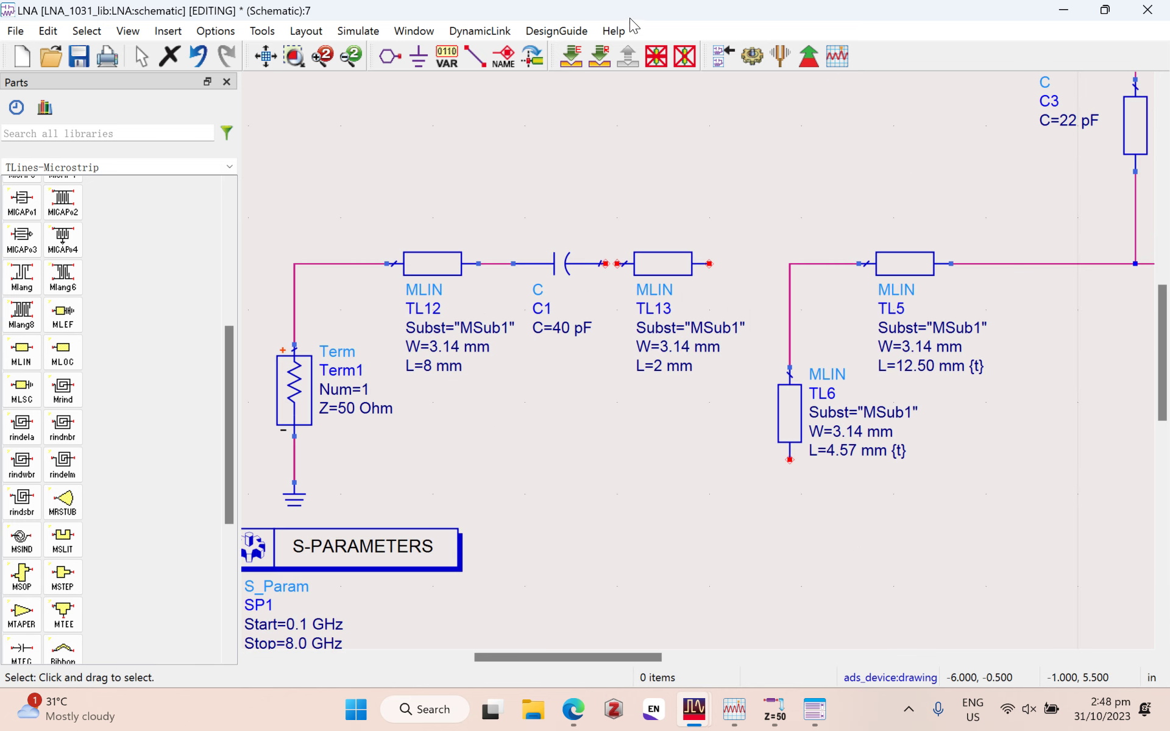
key(ctrl+w)
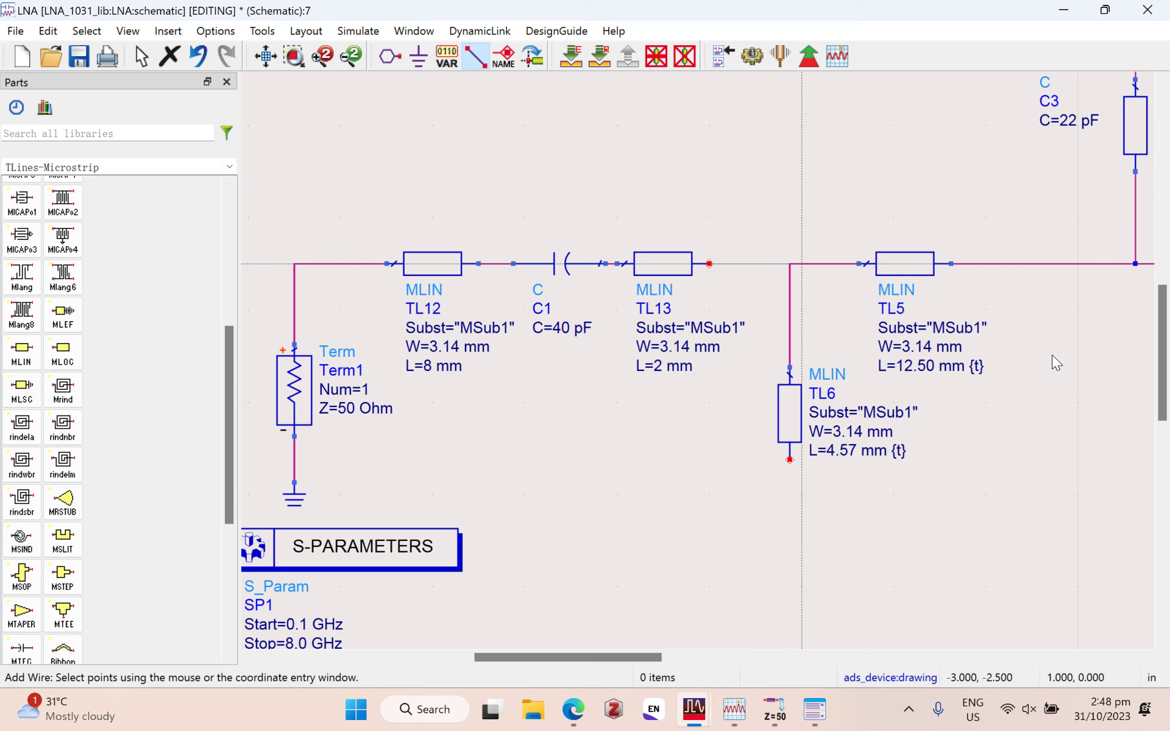
key(Escape)
Step: Delete the three wires joining TL13, TL5 and TL6
scroll(998, 463, down, 1)
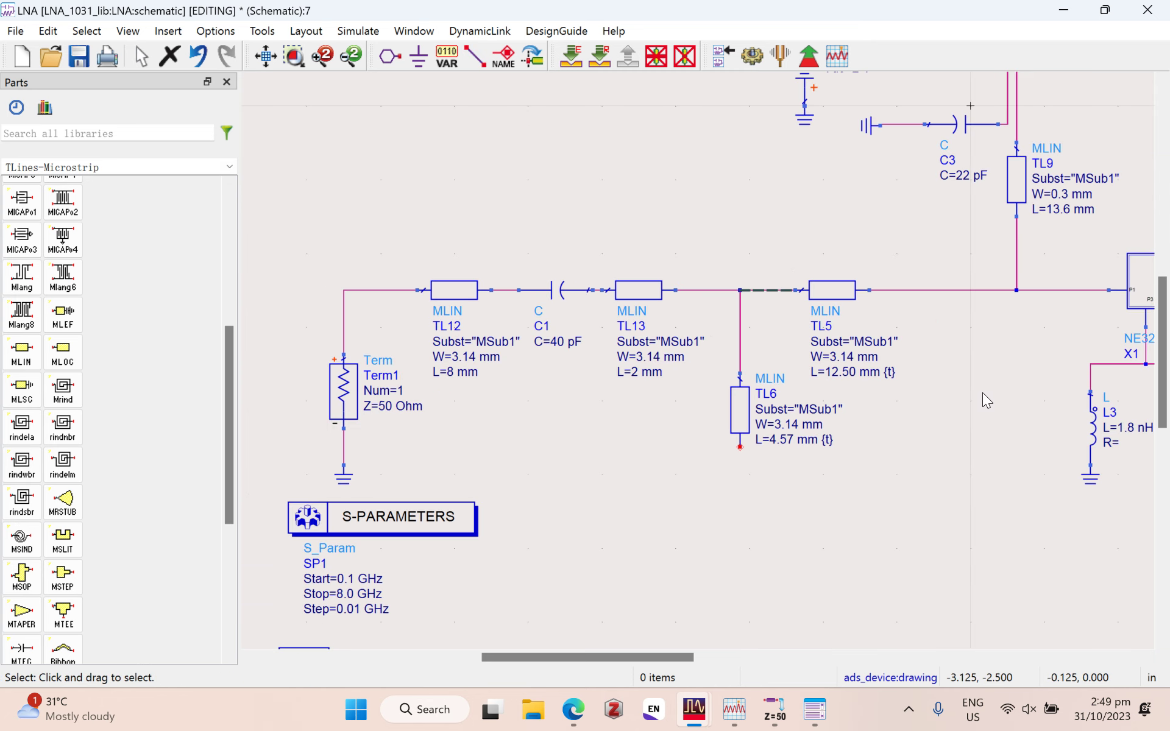
click(765, 290)
key(Delete)
click(706, 291)
key(Delete)
click(740, 332)
key(Delete)
Step: Place a downward-facing MTEE between TL13 and TL5, and move TL6 down to clear the space beneath it
click(63, 614)
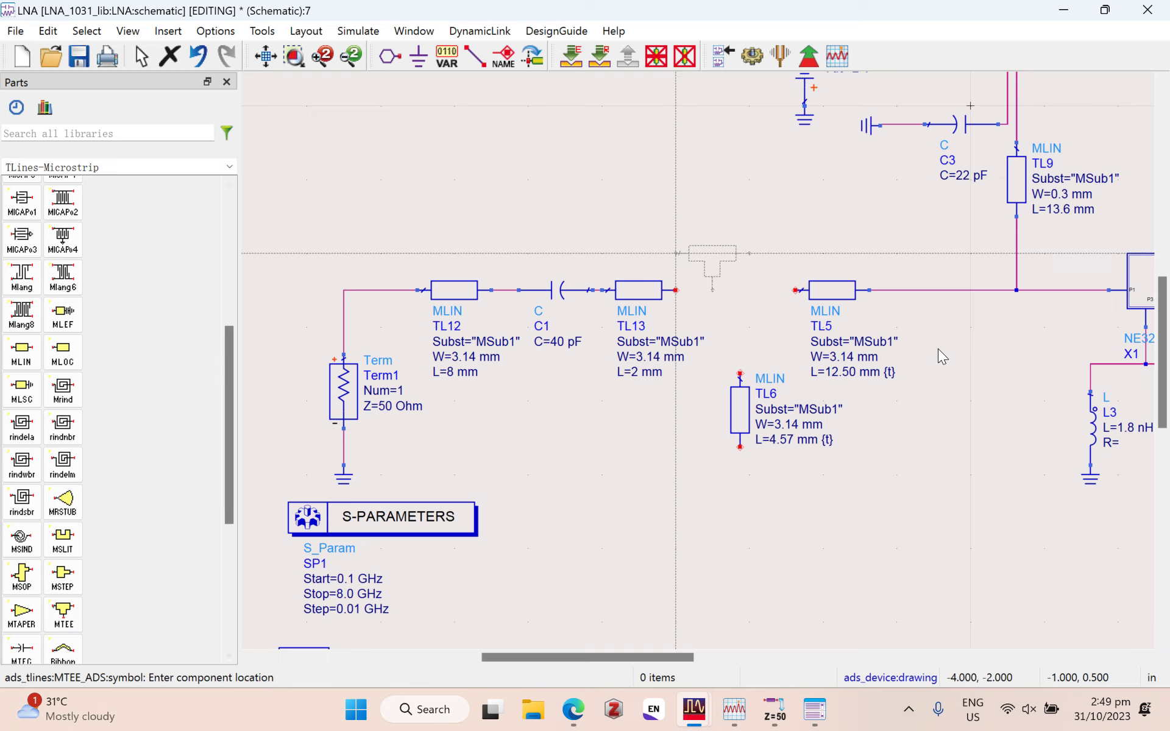
click(927, 389)
key(Escape)
drag(985, 562, 1017, 663)
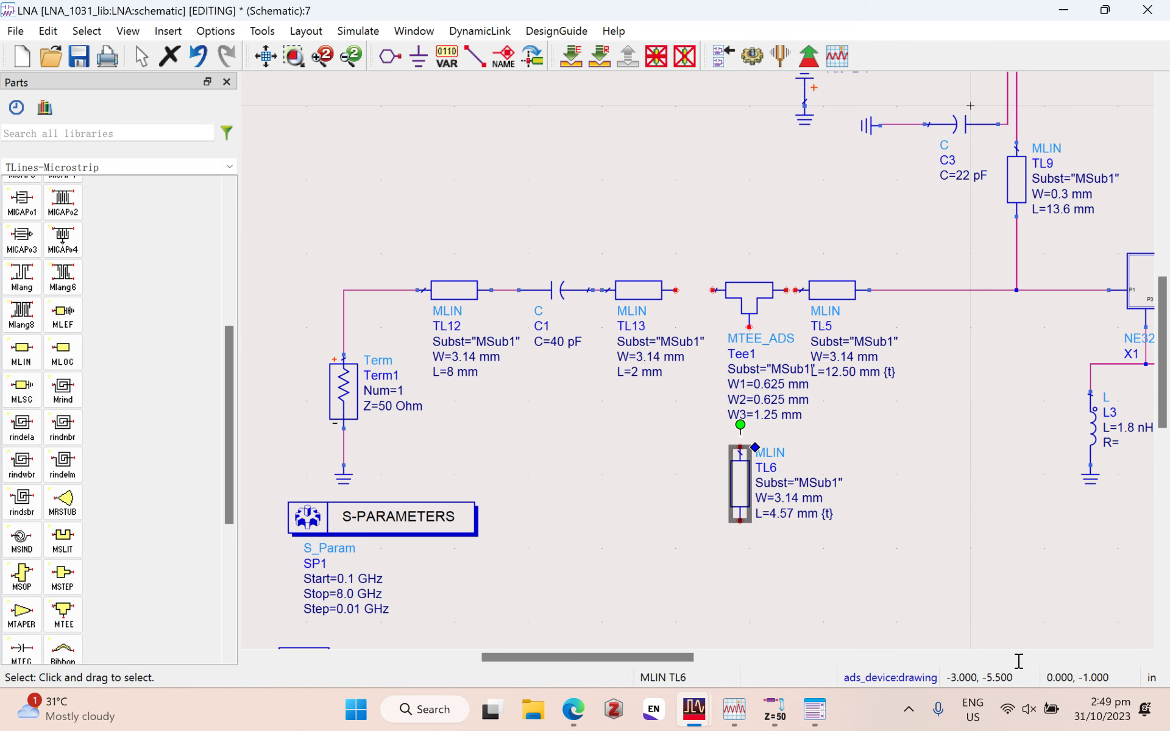
click(1038, 407)
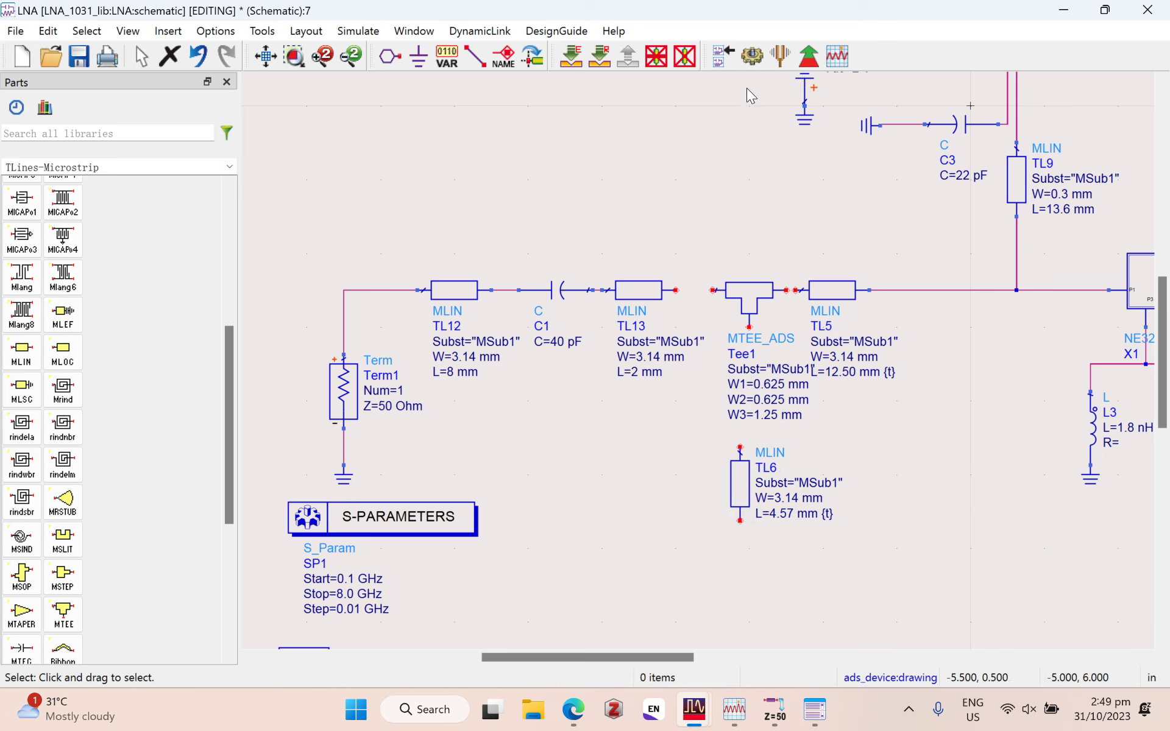
Step: Wire Tee1's three ports to TL13, TL6 and TL5
click(474, 56)
click(676, 290)
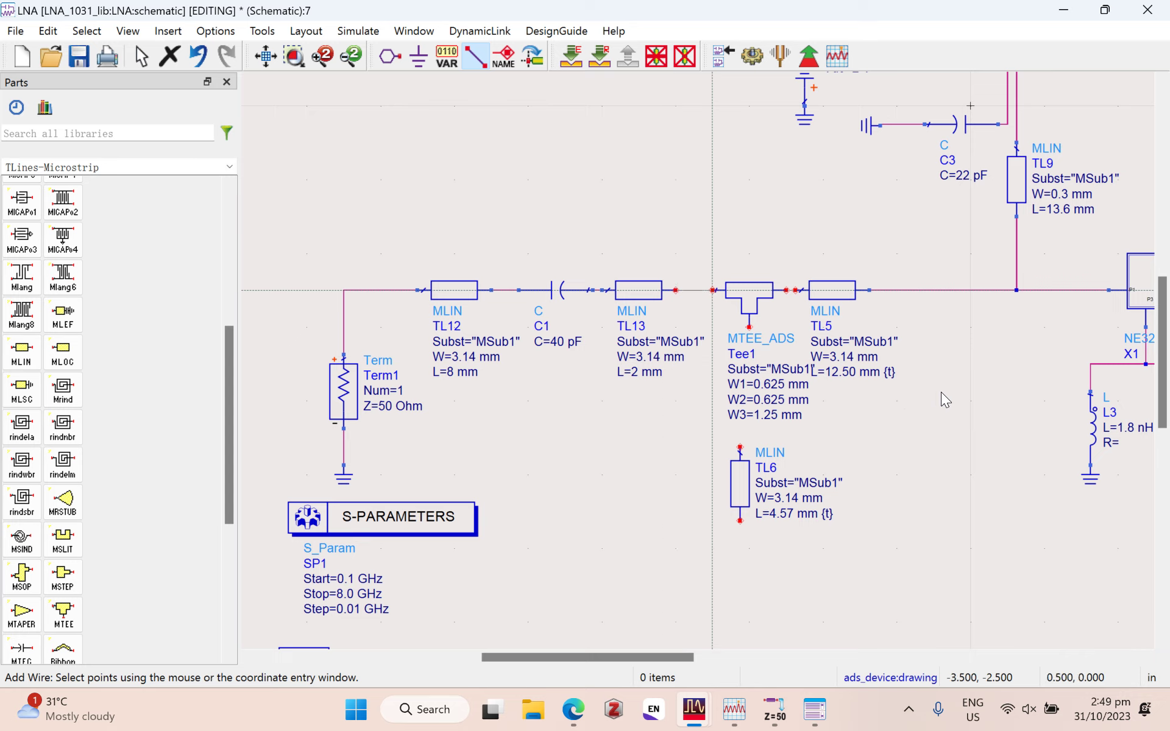
click(712, 290)
click(749, 327)
click(740, 448)
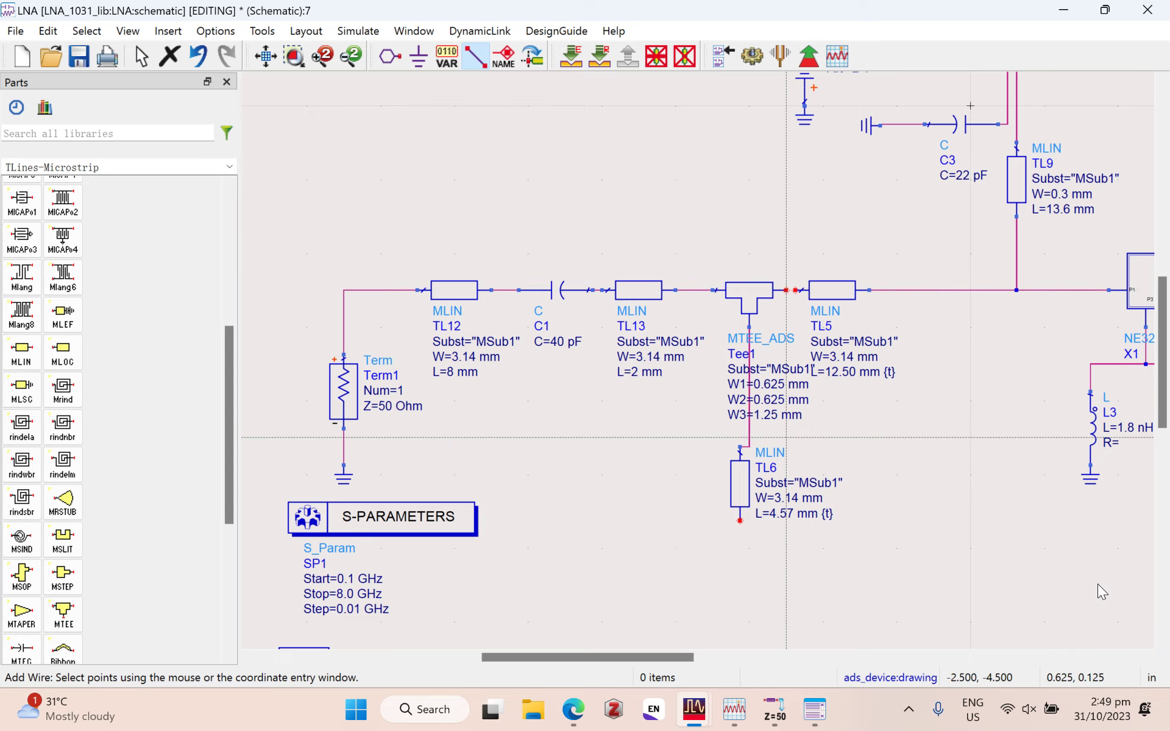
click(786, 290)
click(795, 290)
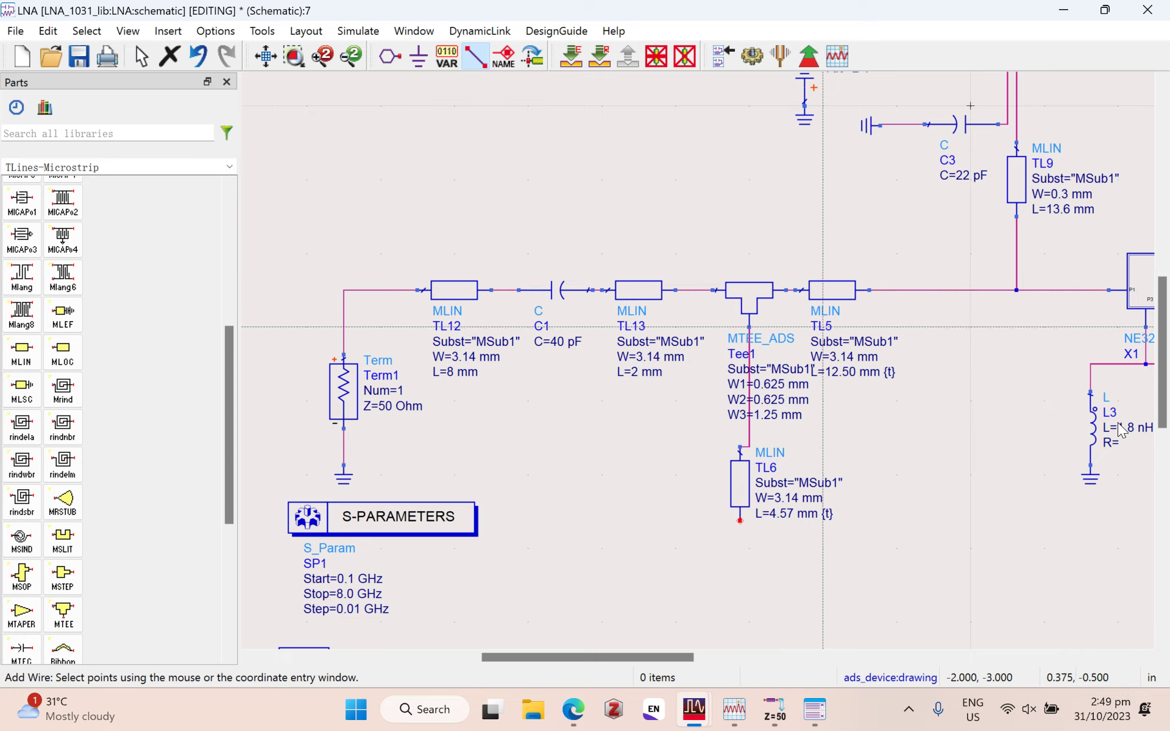
key(Escape)
Step: Replace the wires joining TL5, TL9 and the transistor with an upward-facing MTEE, and shift TL5 away from Tee1
click(1017, 253)
key(Delete)
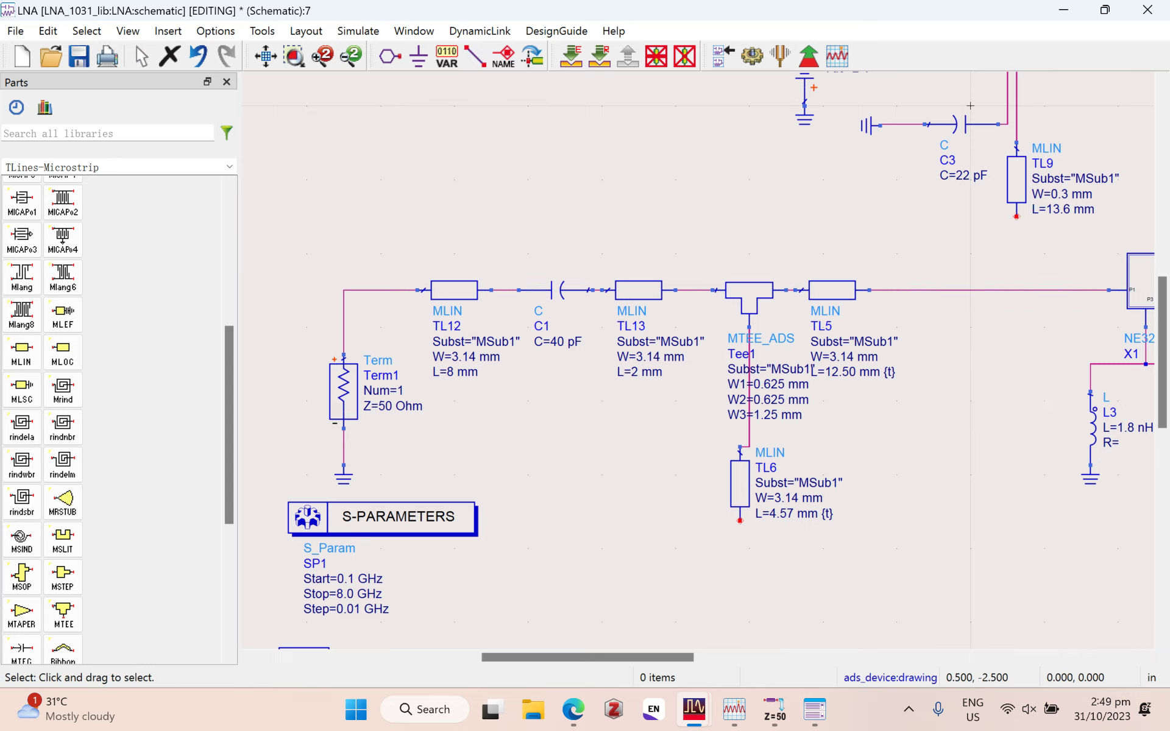
key(Delete)
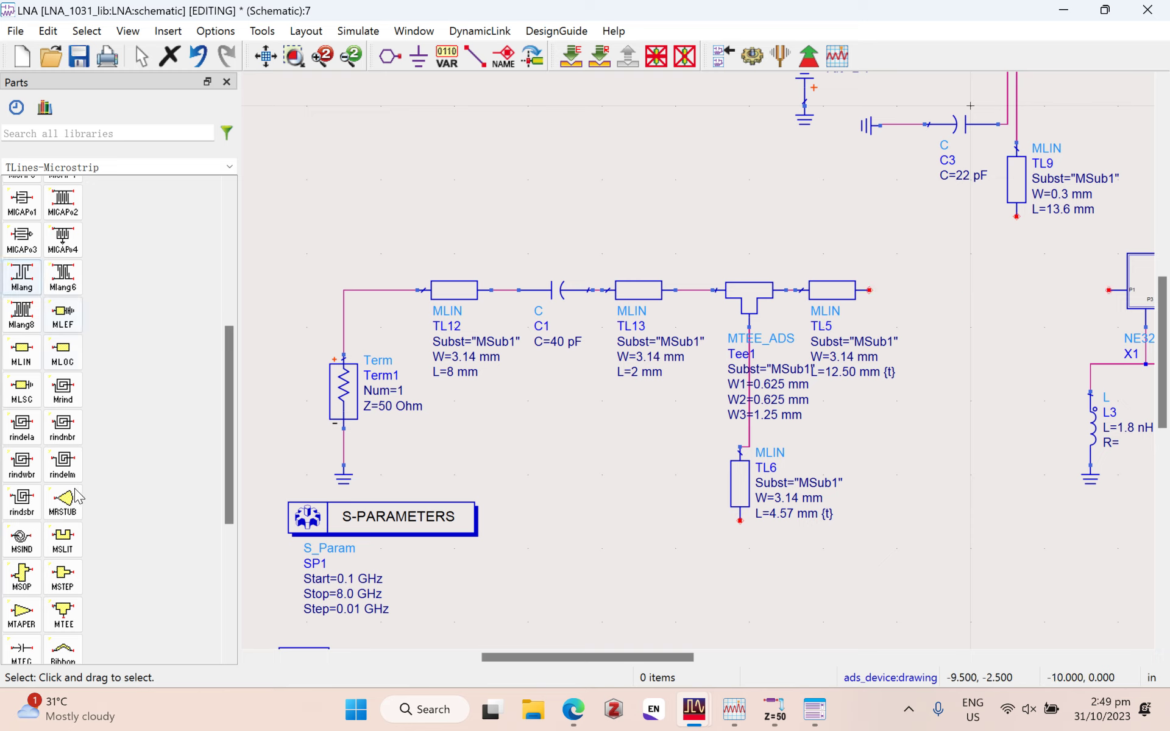
click(62, 615)
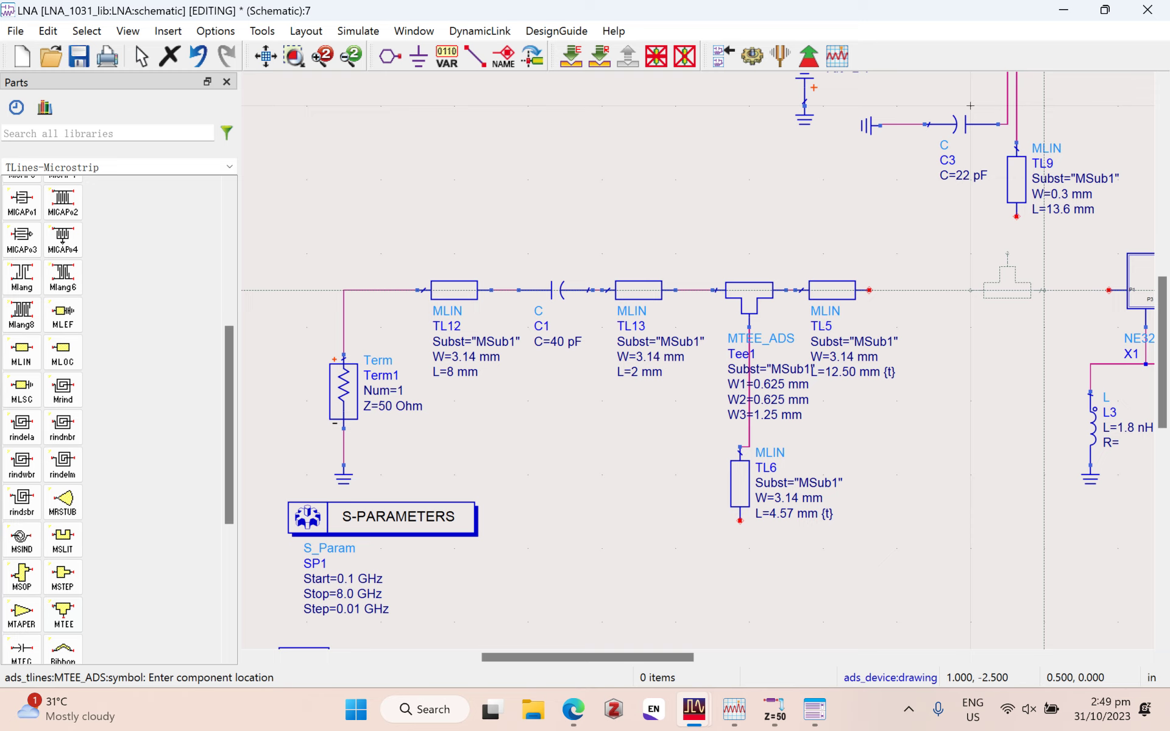
click(970, 290)
key(Escape)
drag(833, 290, 869, 290)
Step: Set Tee1's widths W1, W2 and W3 to 3.14 mm
click(782, 386)
text(3.14)
key(Return)
text(3.14)
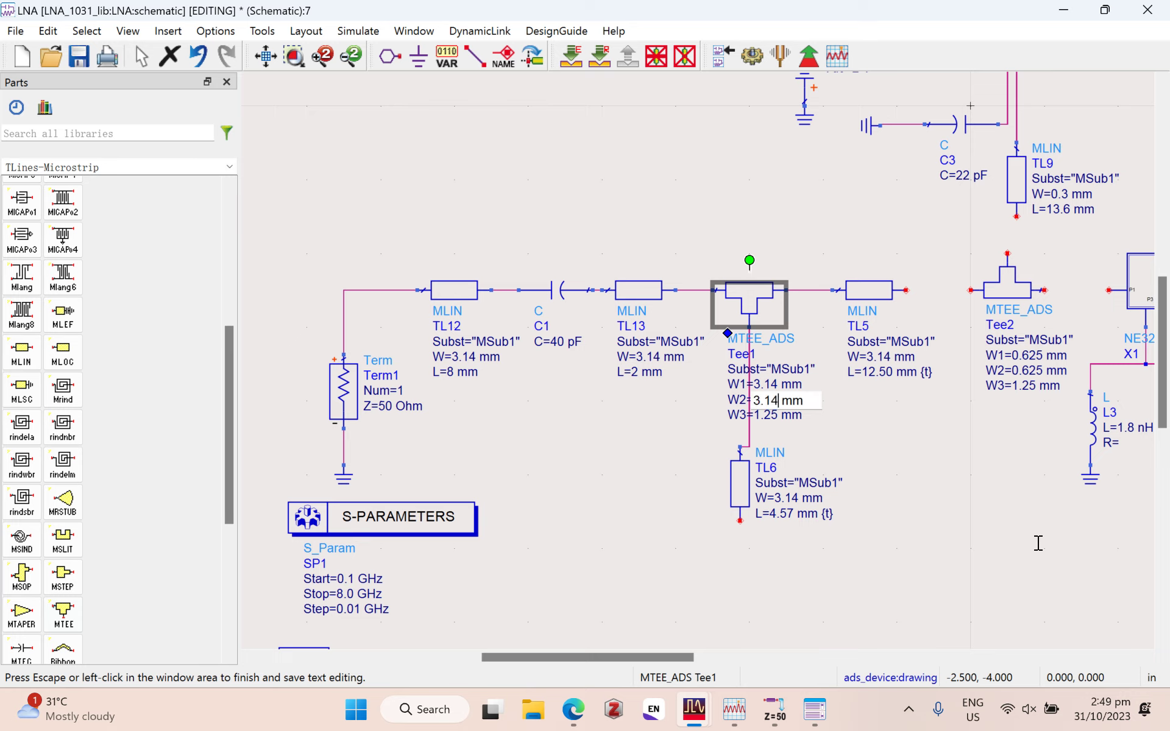
key(Return)
text(3.14)
click(1024, 560)
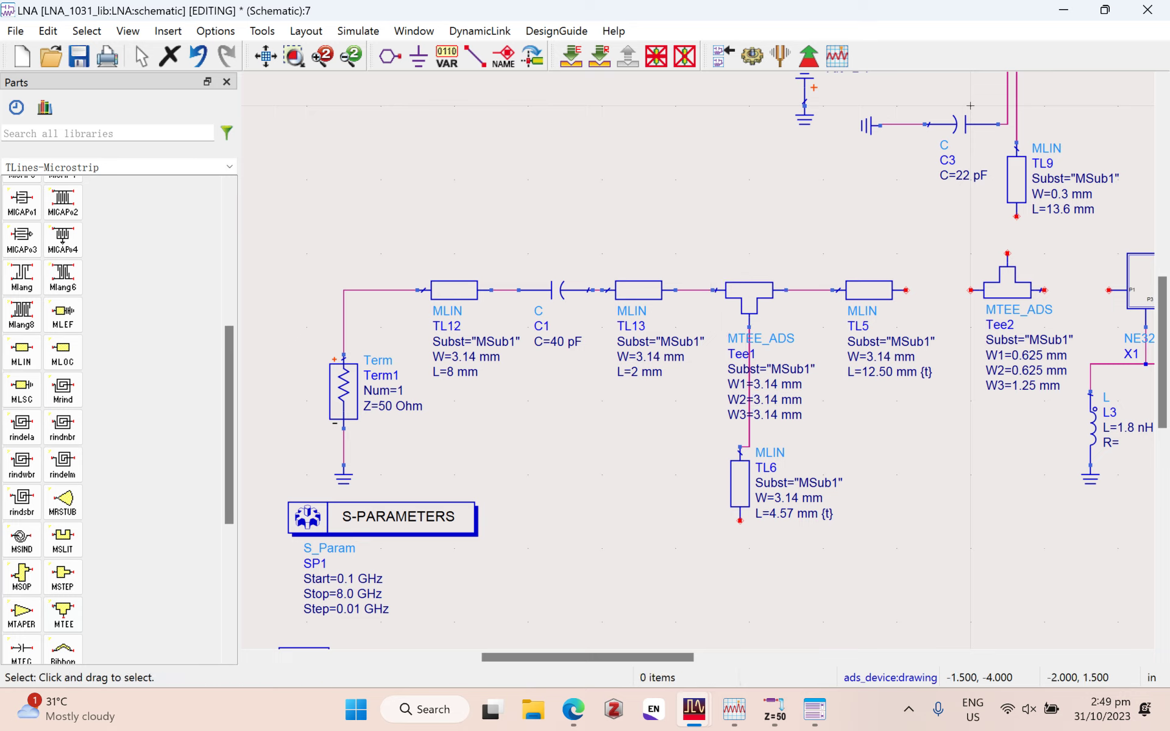
Step: Set Tee2's widths W1 and W2 to 3.14 mm and its branch width W3 to 0.3 mm
click(1039, 357)
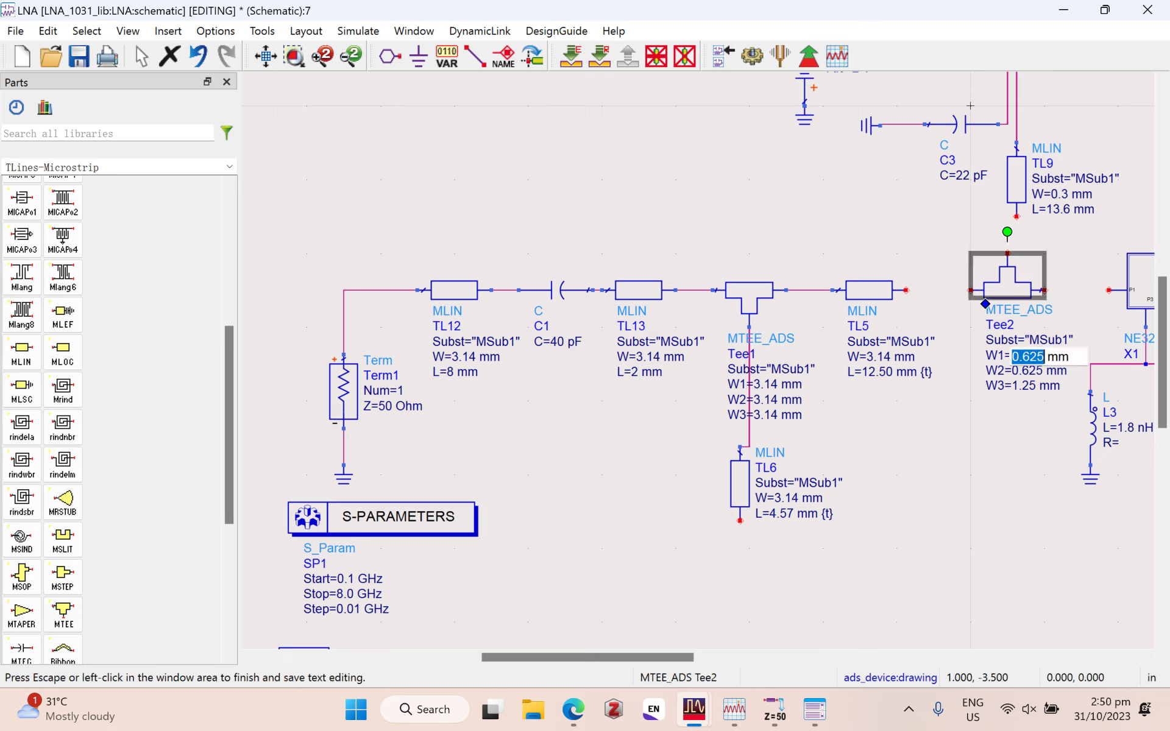
text(3.14)
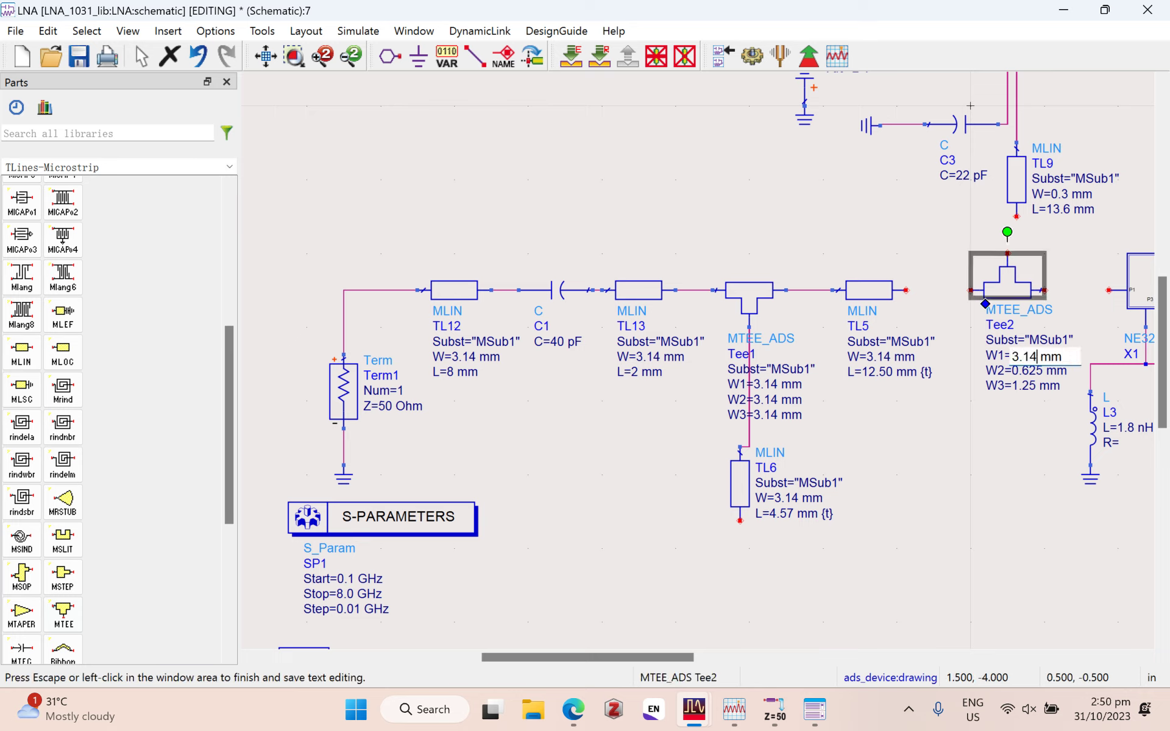
key(Escape)
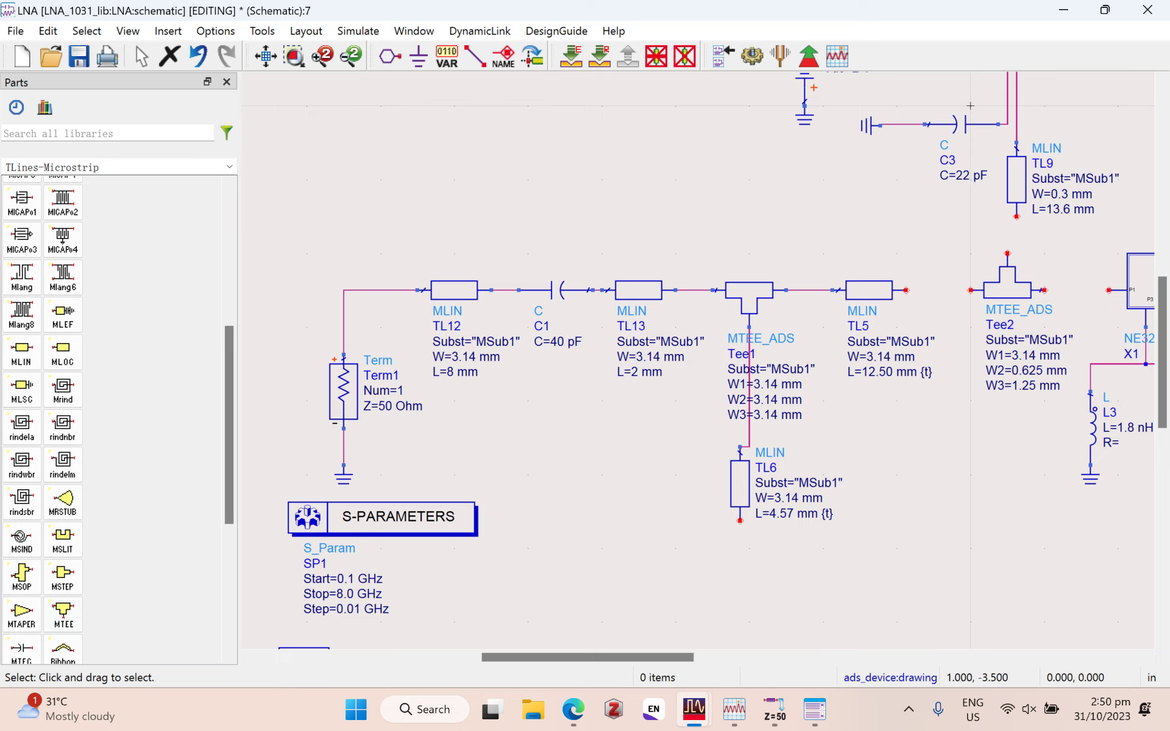
click(1029, 370)
text(1)
key(BackSpace)
text(3.14)
key(Escape)
click(1022, 386)
text(0.3)
click(1008, 469)
Step: Move Tee2 closer to TL5 and wire it to TL5 and to the lower end of TL9
drag(1007, 285, 971, 285)
click(1007, 473)
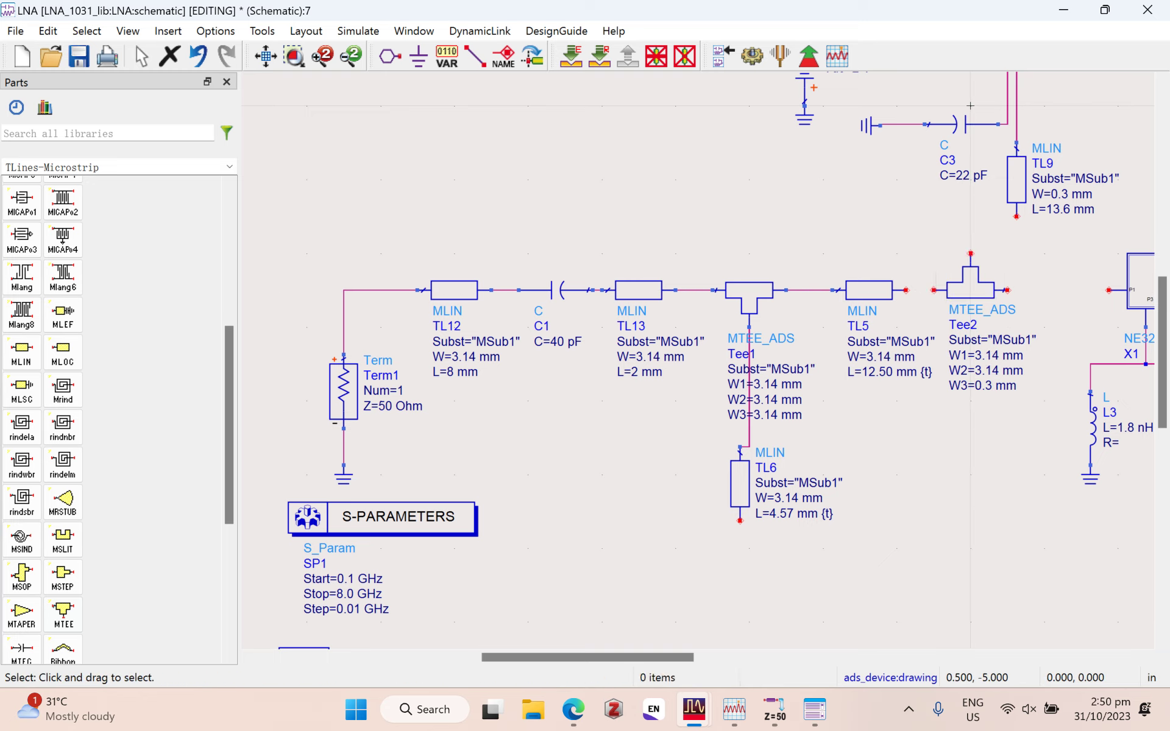
key(ctrl+w)
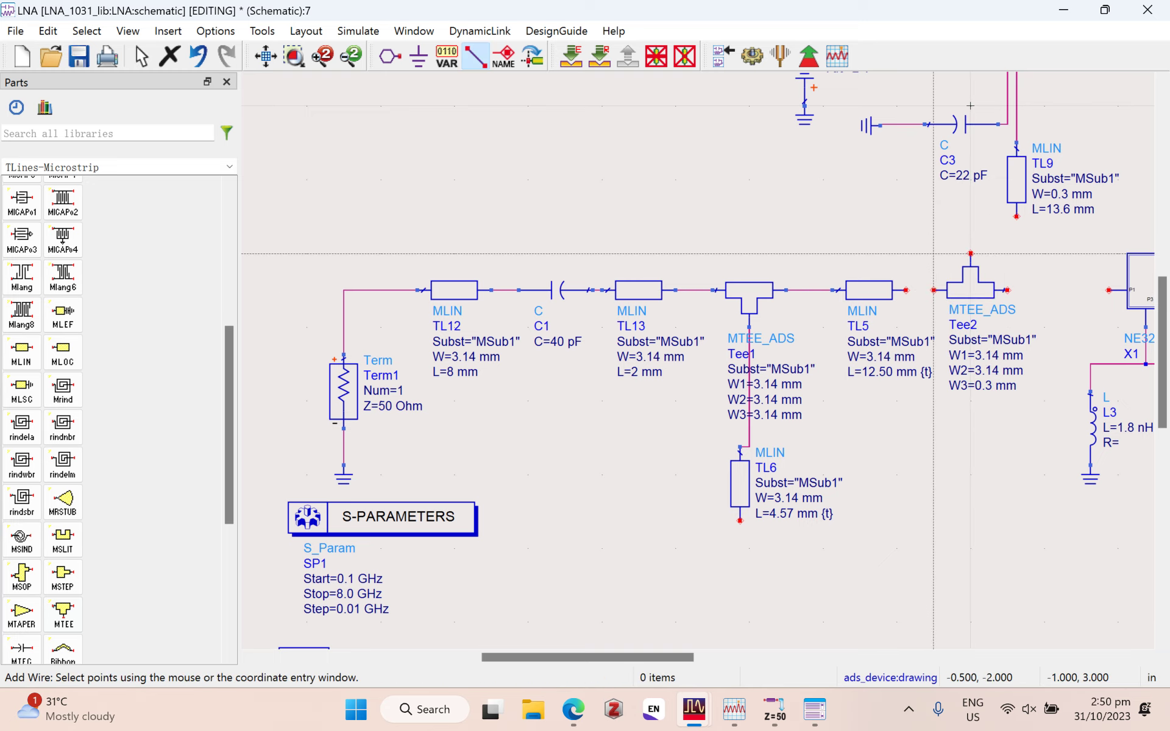
click(933, 290)
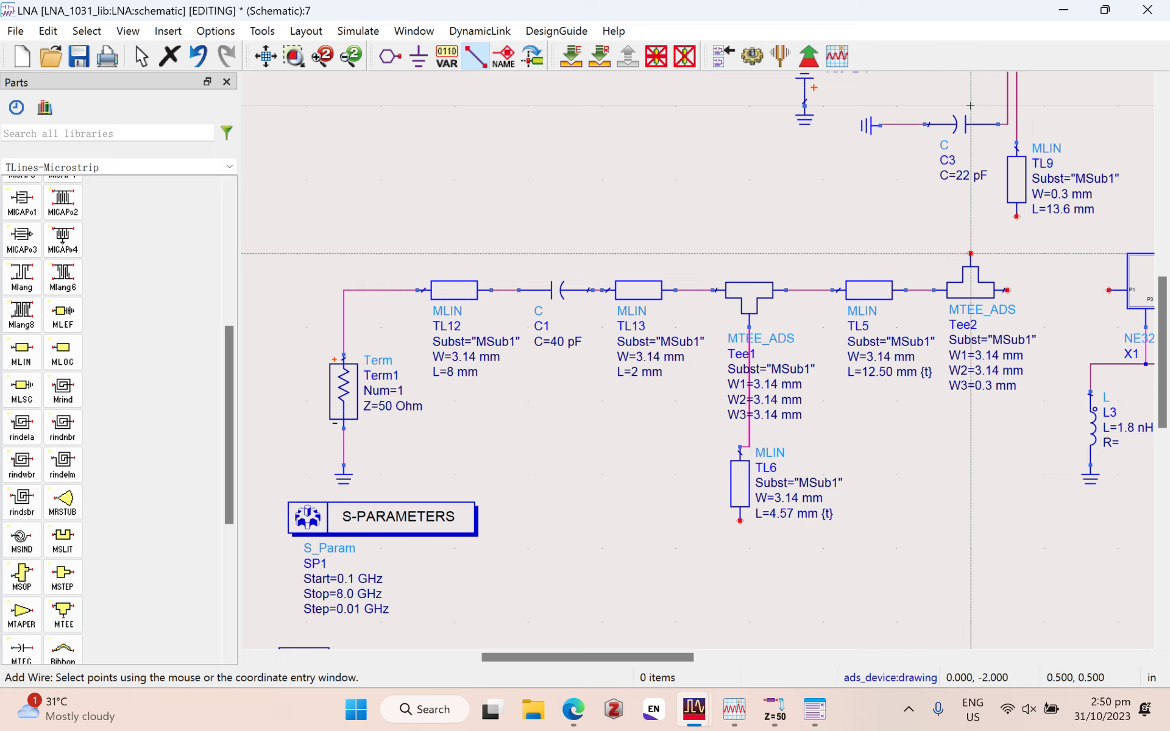
click(971, 254)
click(1016, 216)
key(Escape)
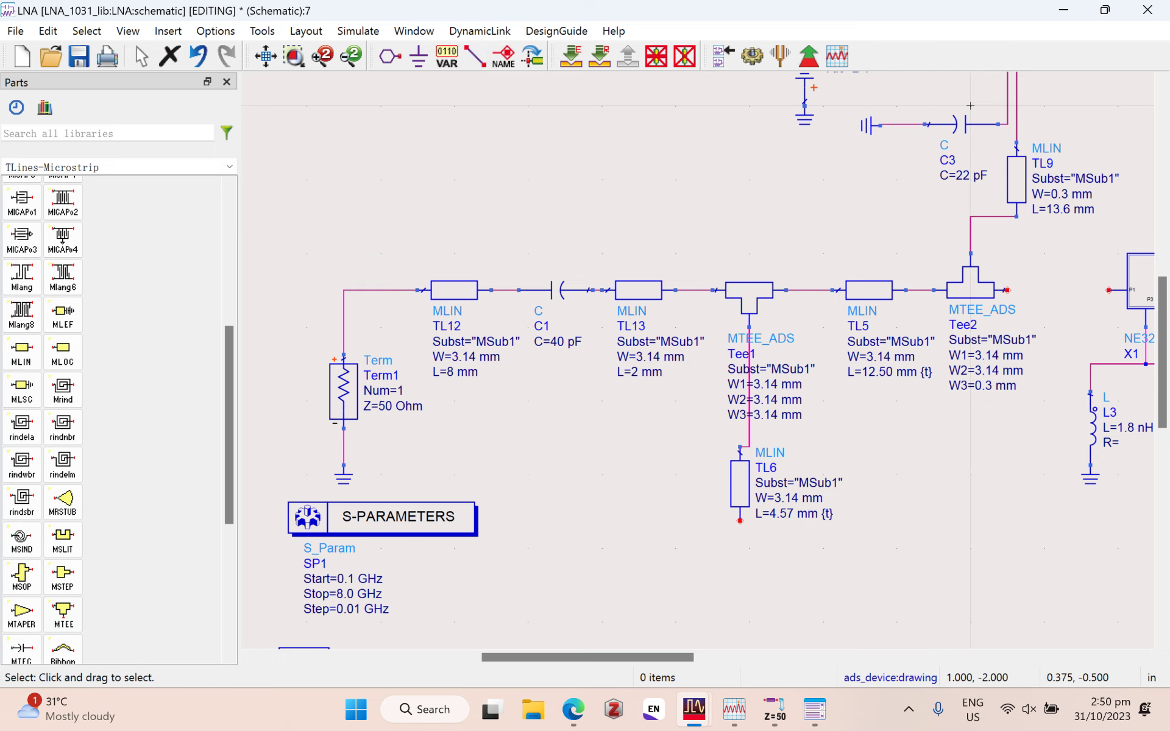
Step: Move the transistor X1 with inductors L3 and L4 and their grounds farther from Tee2
scroll(1080, 253, down, 2)
scroll(1011, 486, up, 3)
scroll(777, 363, up, 1)
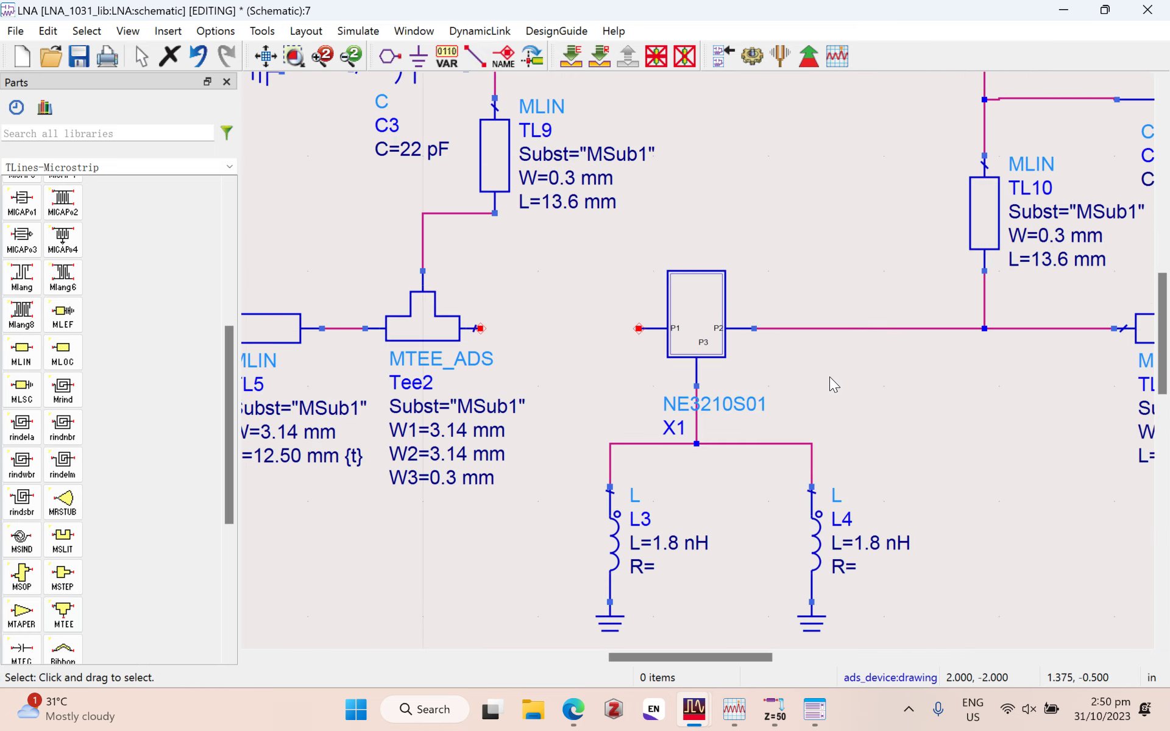
scroll(792, 436, down, 2)
drag(645, 321, 872, 616)
drag(729, 355, 805, 366)
click(920, 442)
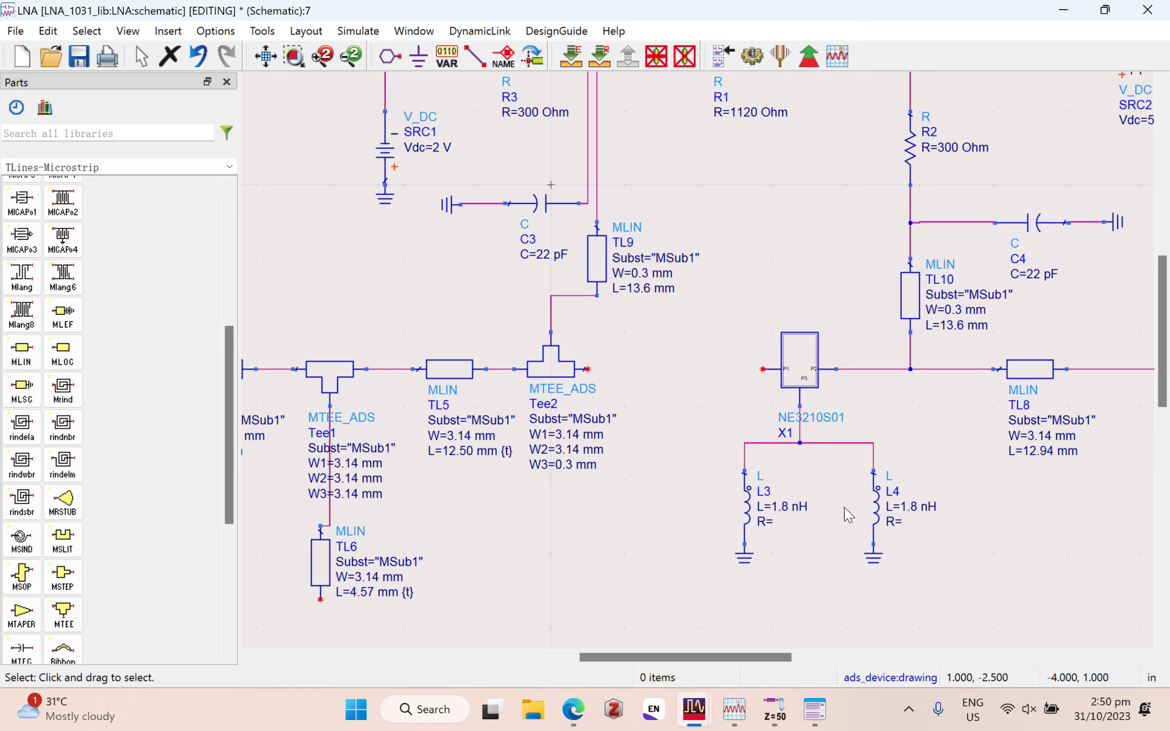
Step: Place an MLIN between Tee2 and the transistor's P1 port with a width of 3.14 mm and a length of 6.5 mm
click(624, 368)
key(Escape)
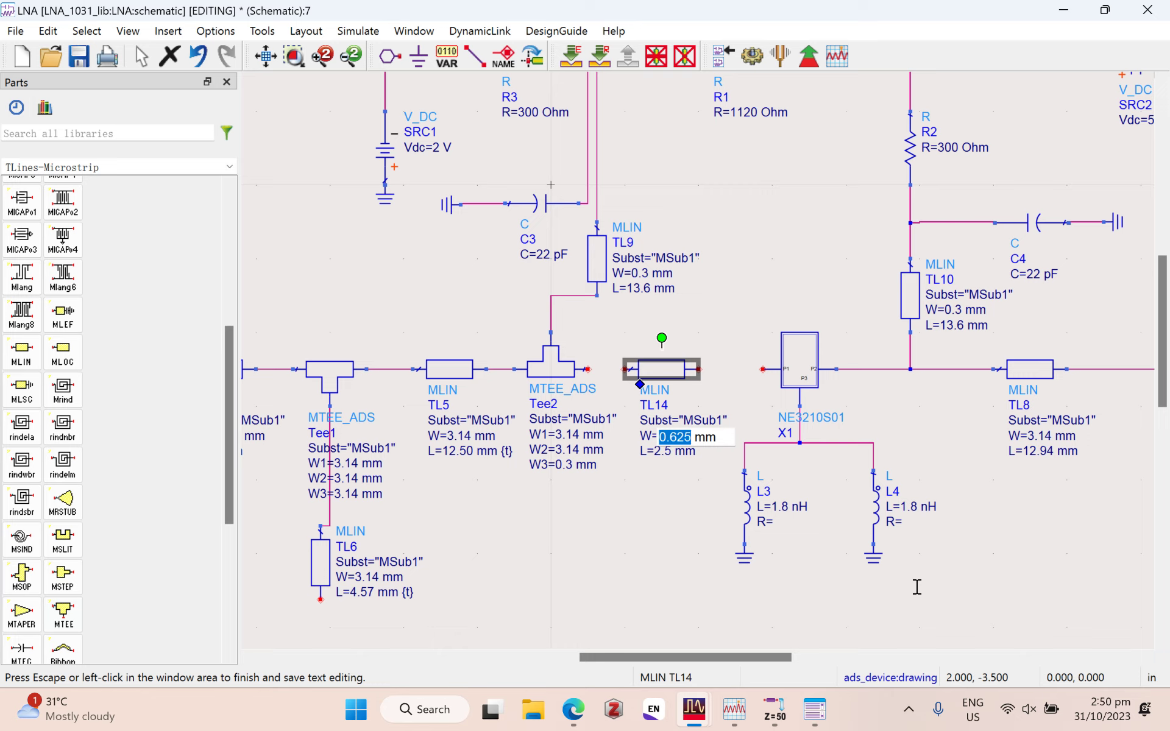
text(3.14)
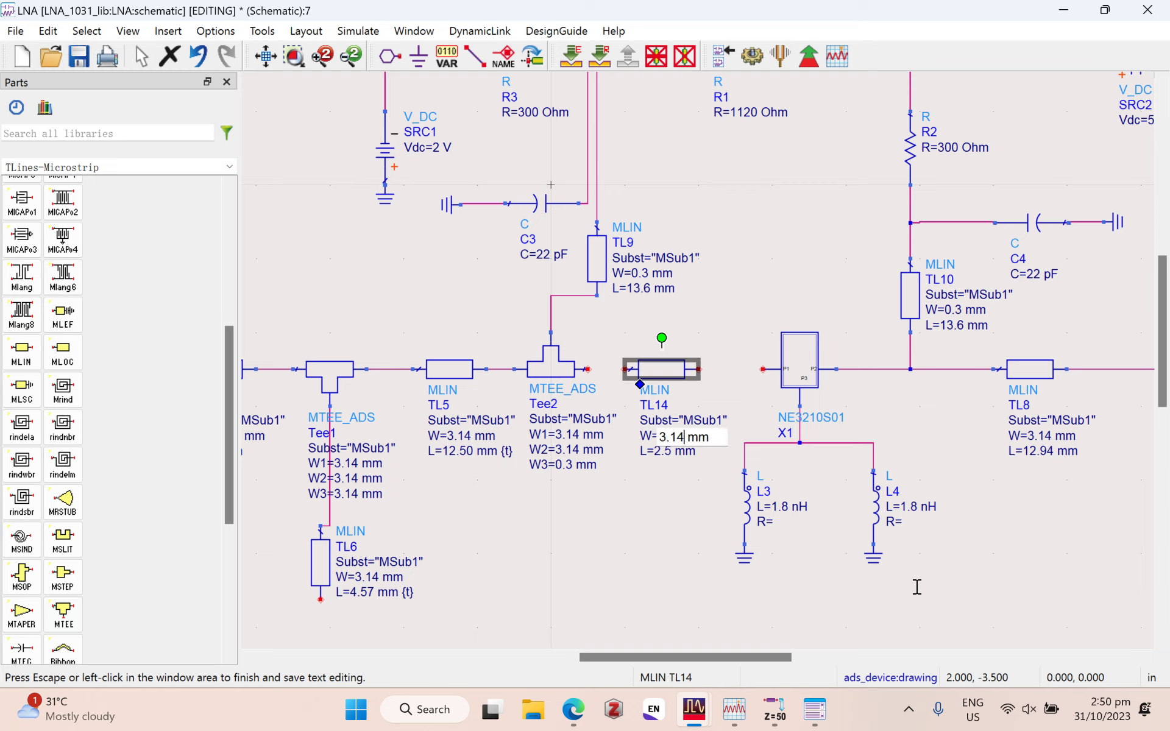
click(884, 625)
click(666, 451)
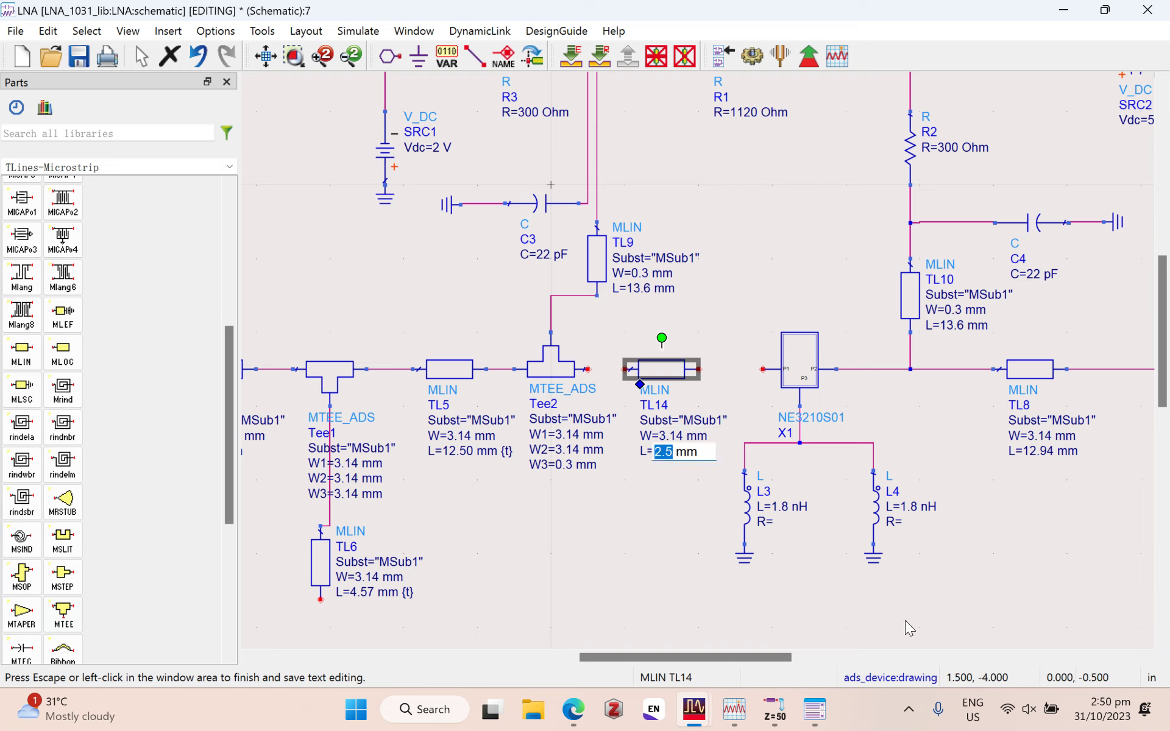
text(6.)
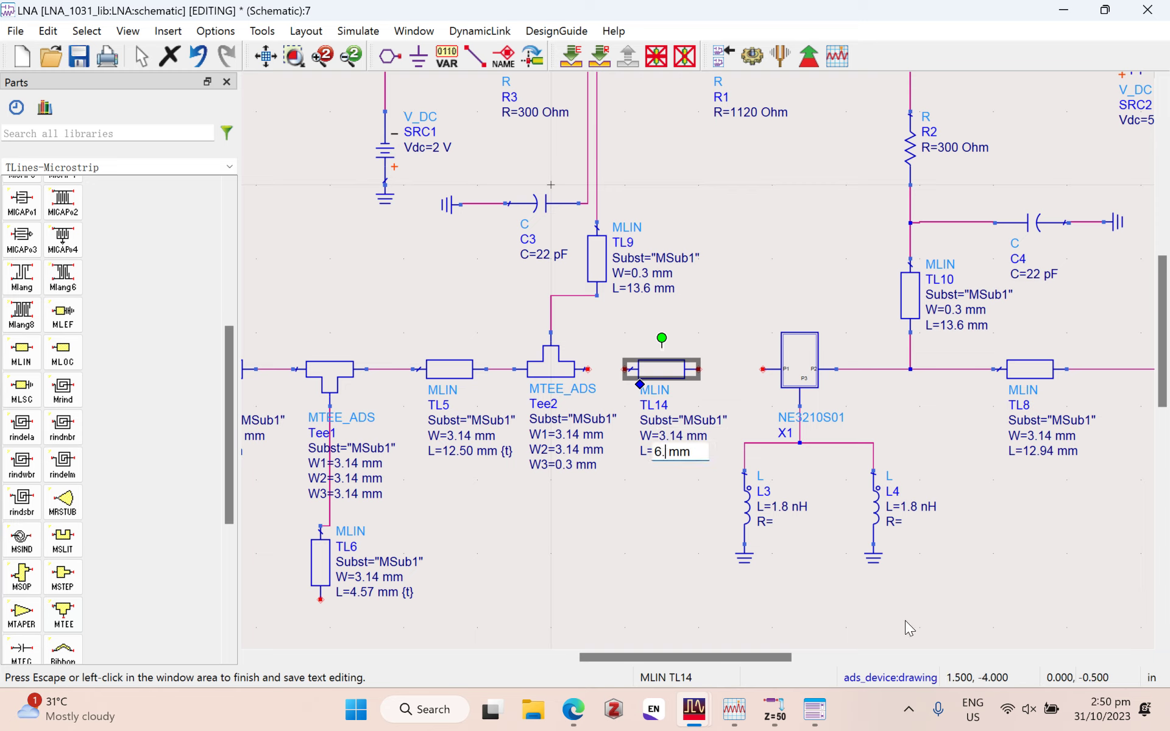
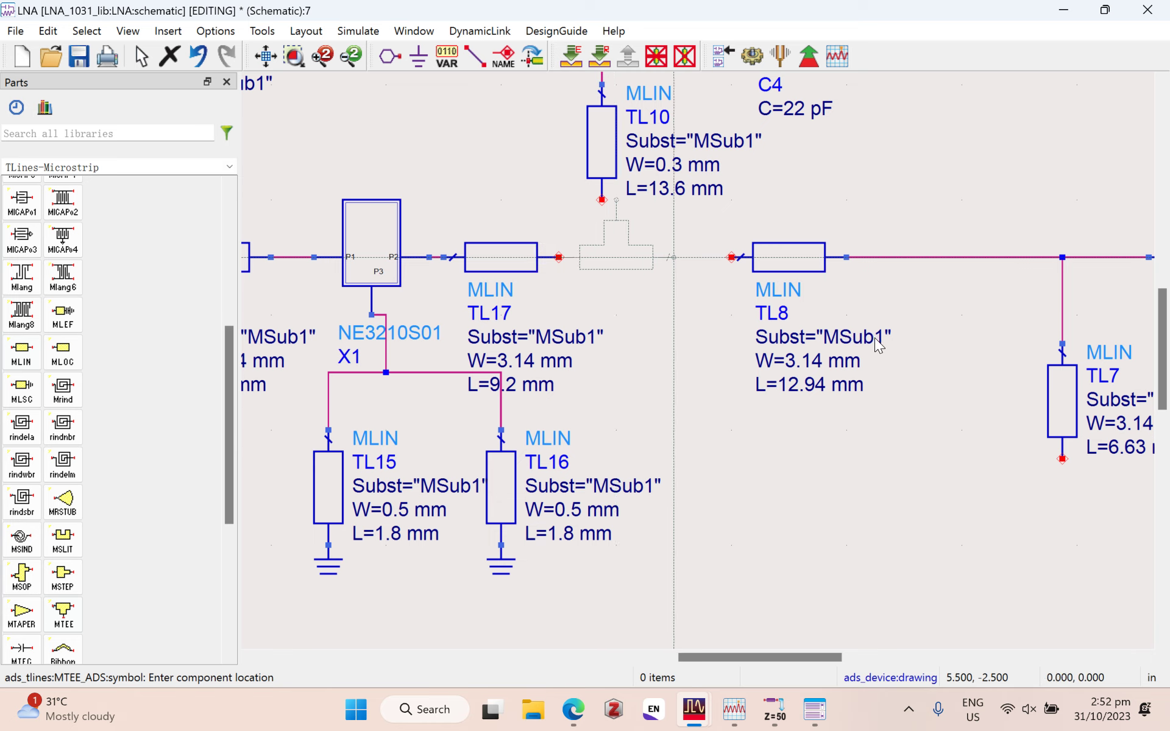
Step: Place an upward-facing MTEE directly against TL17's output and wire its other ports to TL10 and TL8
click(919, 344)
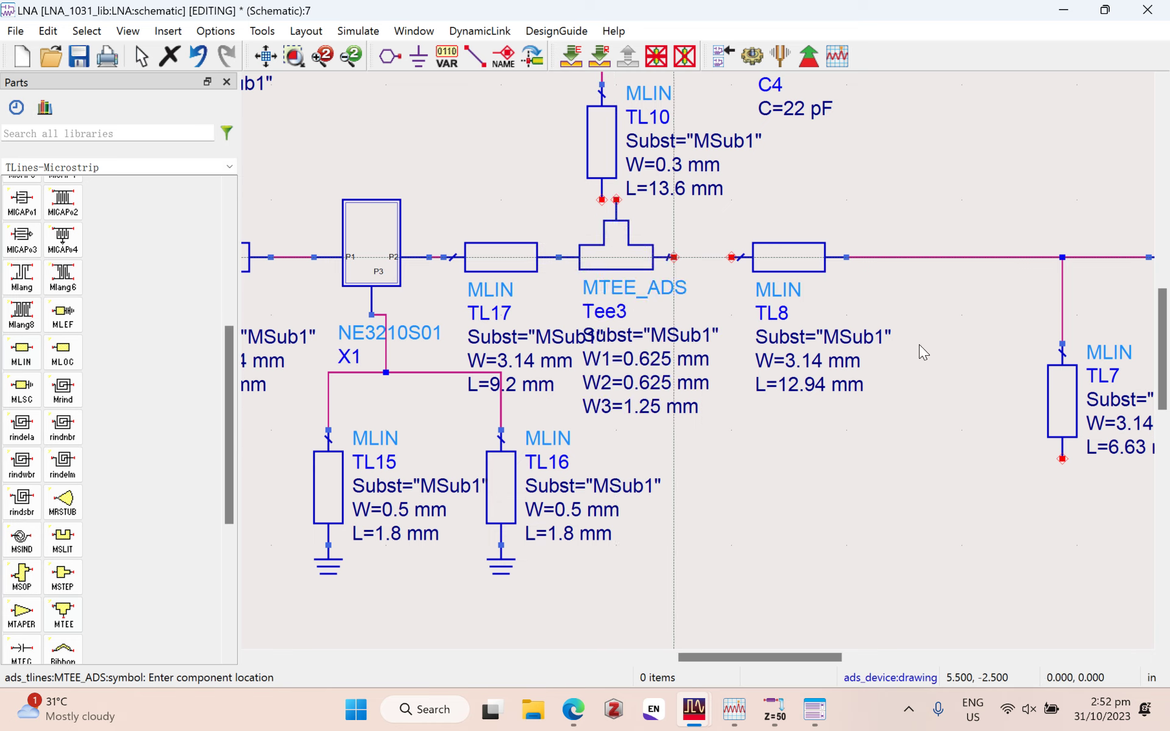
key(Escape)
click(475, 56)
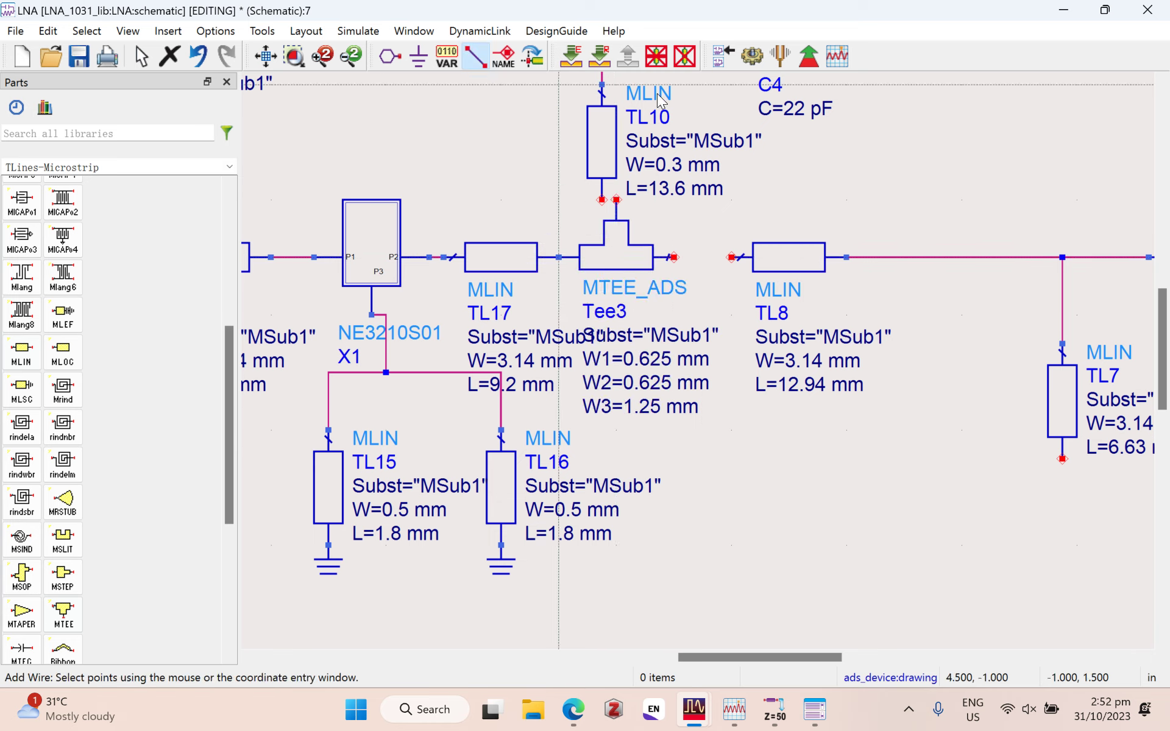
click(616, 199)
click(602, 200)
key(Escape)
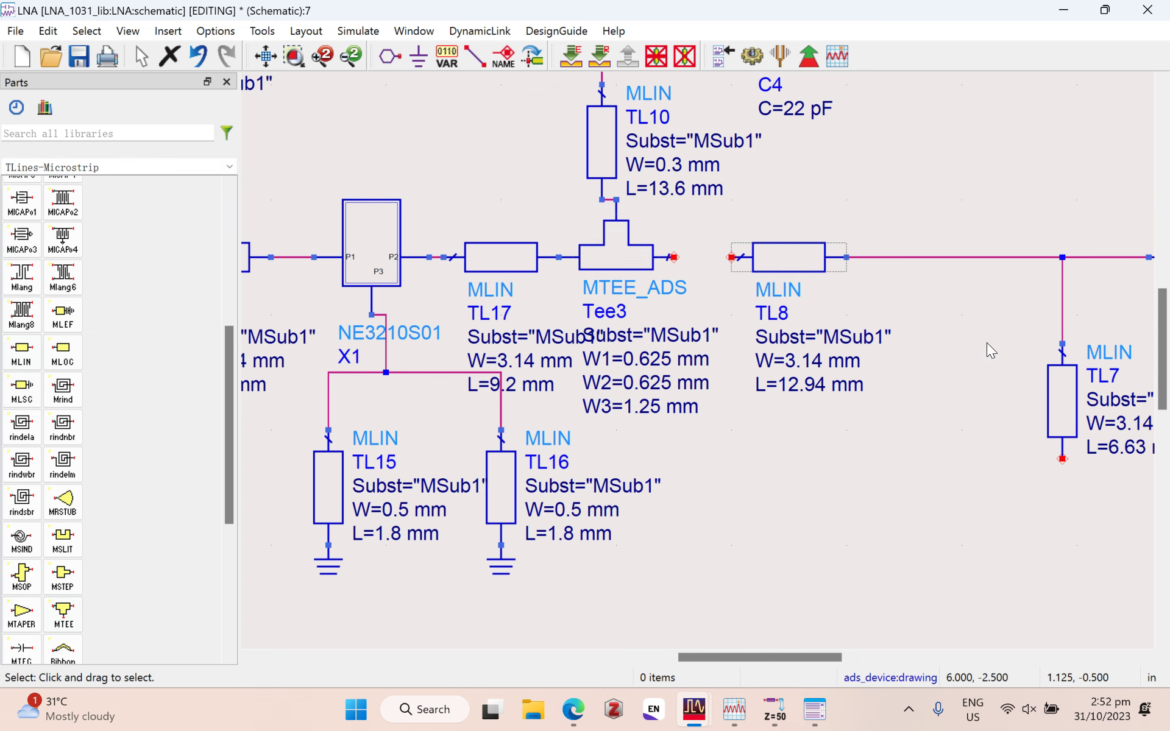
scroll(1045, 438, down, 1)
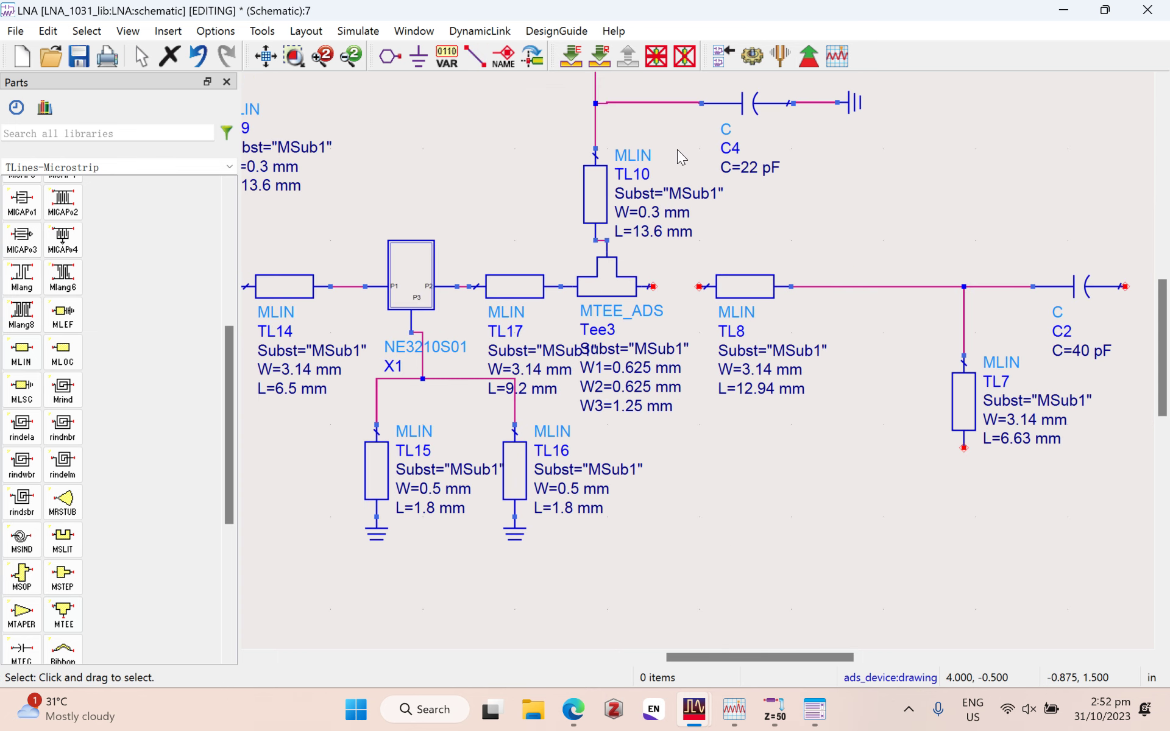
click(476, 56)
click(653, 286)
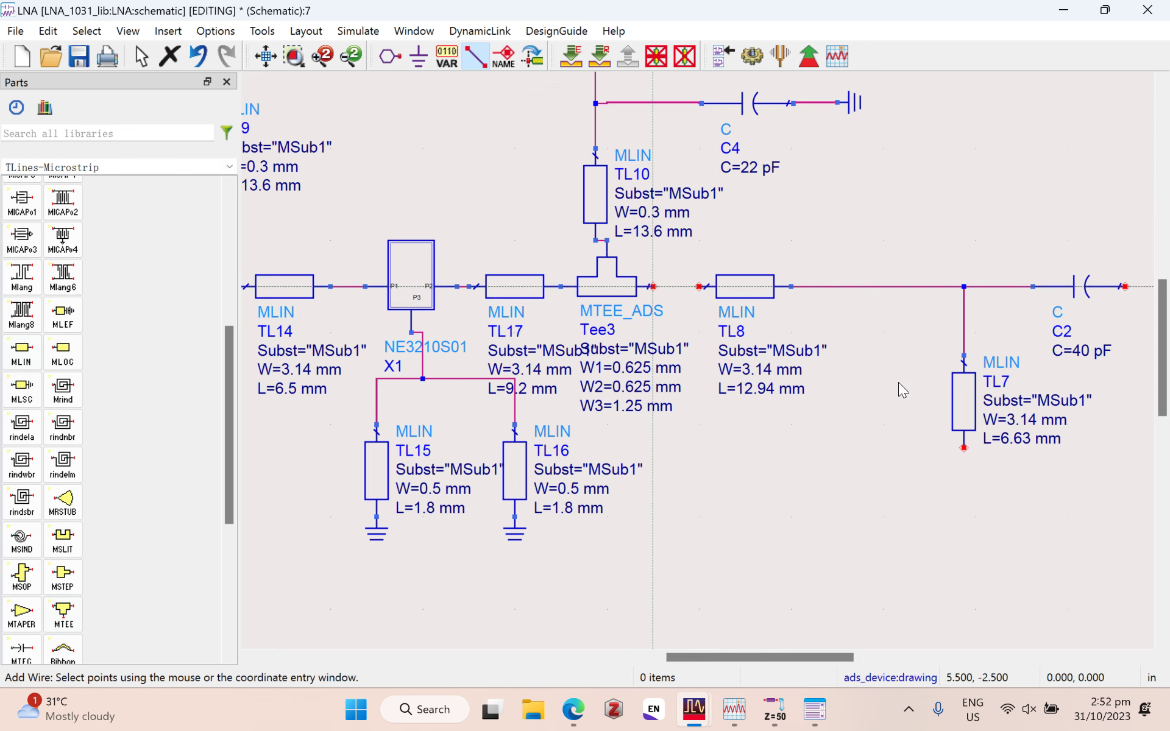
click(699, 286)
key(Escape)
Step: Set Tee3's widths W1 and W2 to 3.14 mm and its branch width W3 to 0.3 mm
click(645, 369)
text(3.14)
key(Tab)
text(3.14)
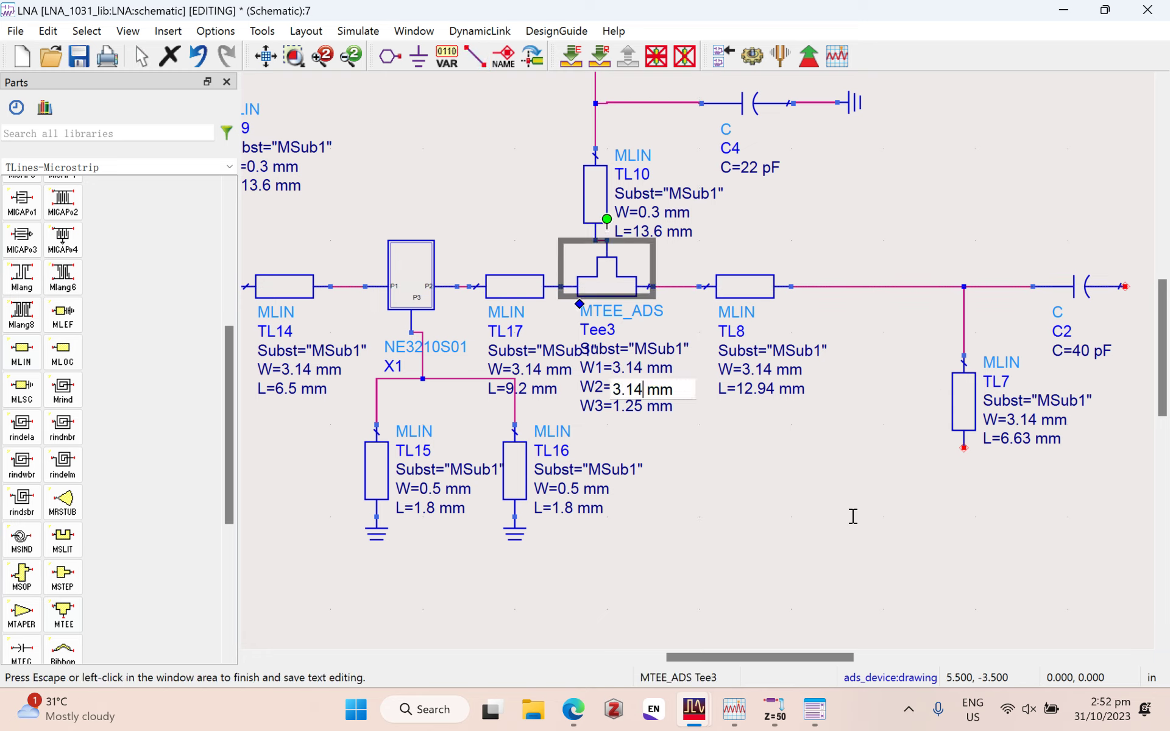
key(Tab)
text(0.3)
click(993, 621)
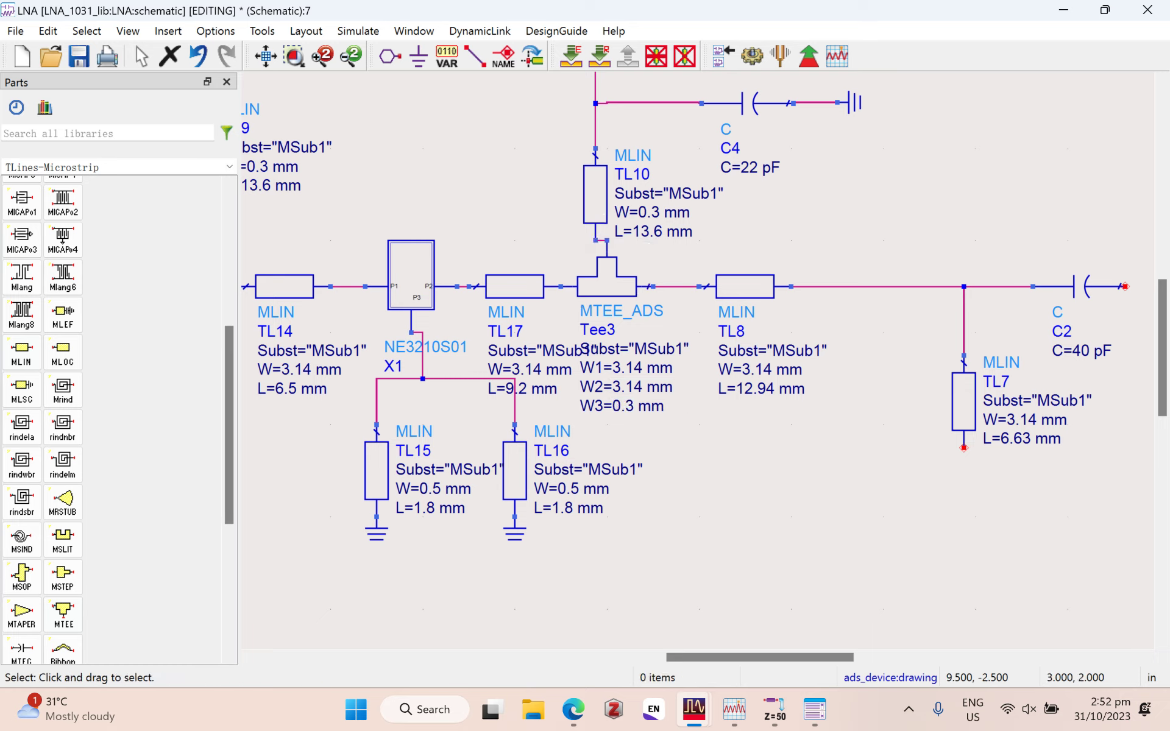
Step: Delete the wires joining TL8, TL7 and C2, and move TL7 closer to TL8
click(929, 286)
key(Delete)
click(976, 286)
key(Delete)
drag(967, 389, 875, 390)
click(928, 611)
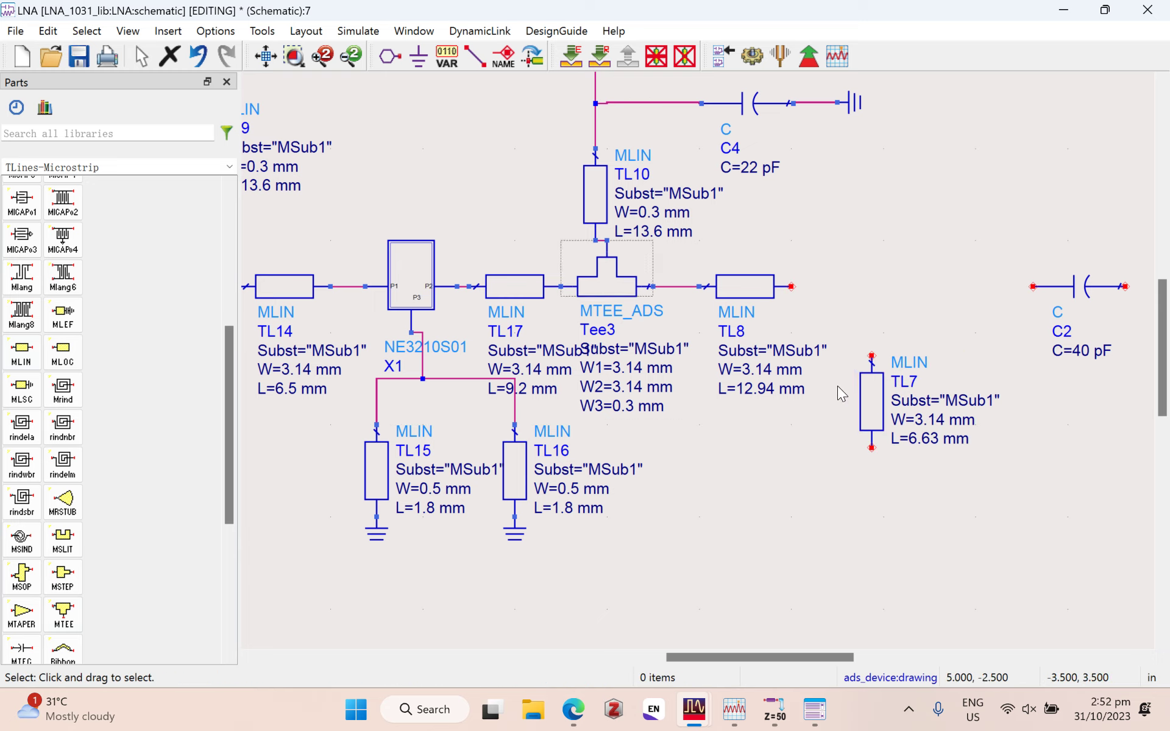
Step: Place a downward-facing MTEE between TL8 and C2, and move TL7 down beneath it
click(63, 614)
click(837, 287)
key(Escape)
drag(874, 414, 874, 506)
click(1021, 563)
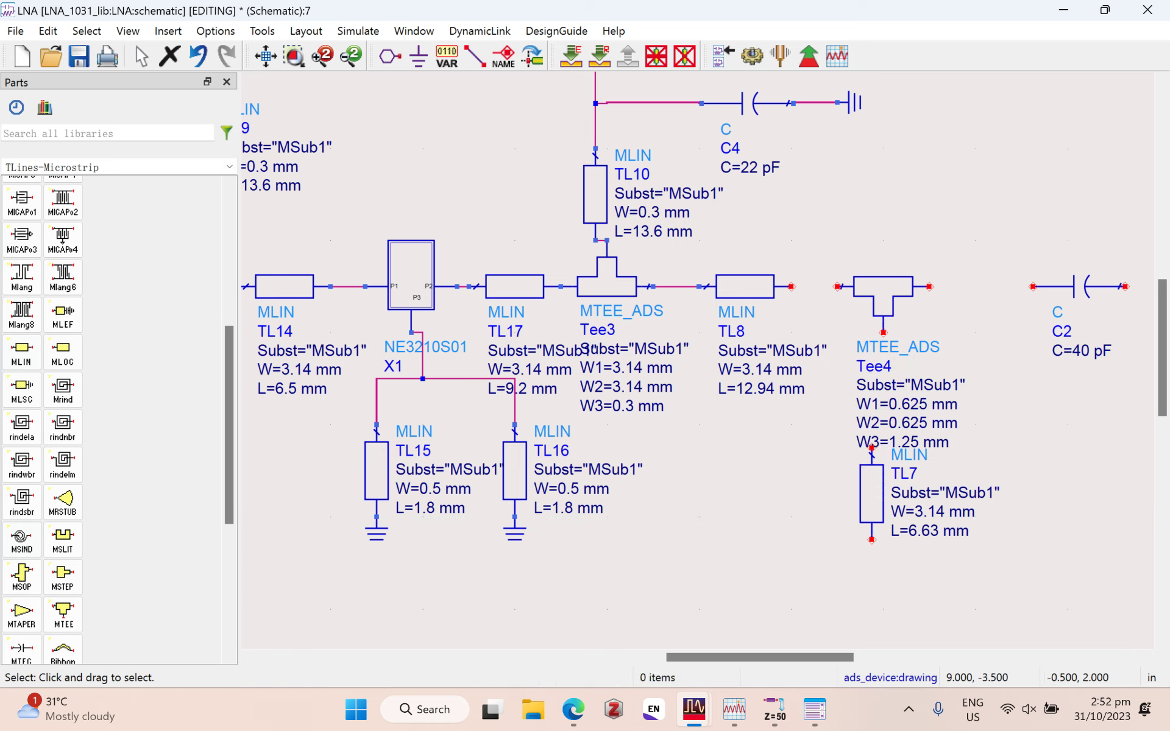
Step: Set Tee4's widths W1, W2 and W3 all to 3.14 mm
click(906, 405)
text(3.14)
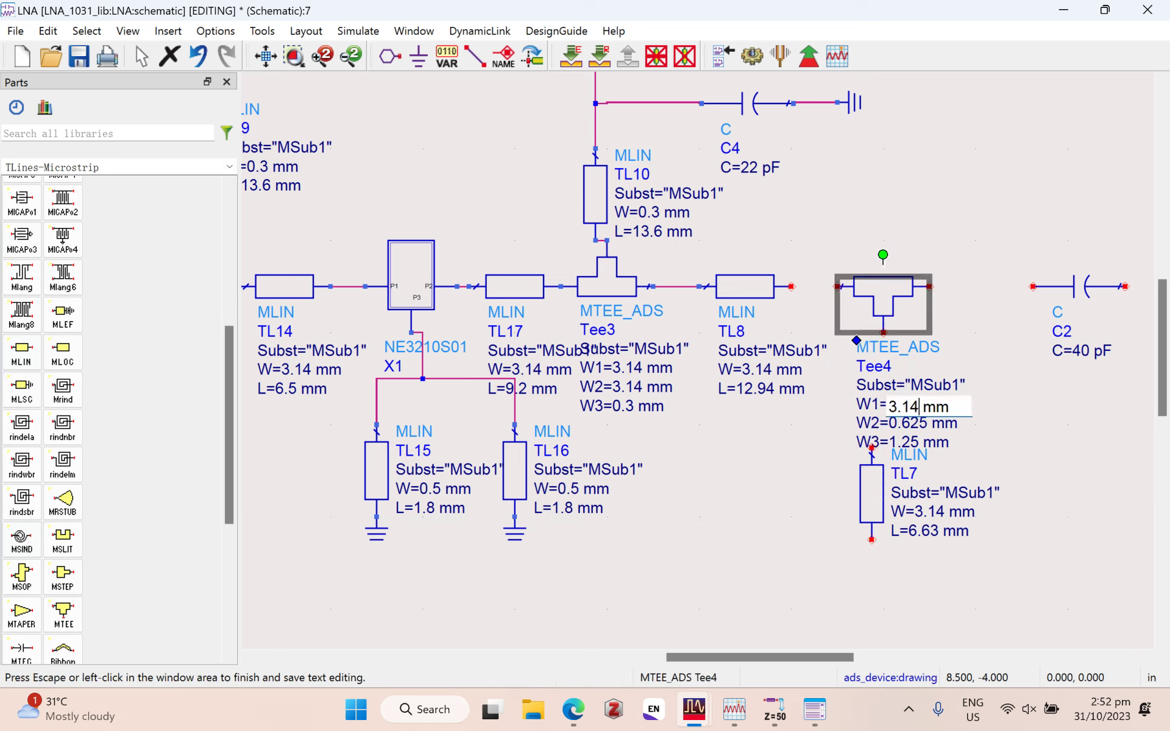
key(Escape)
click(920, 423)
text(3)
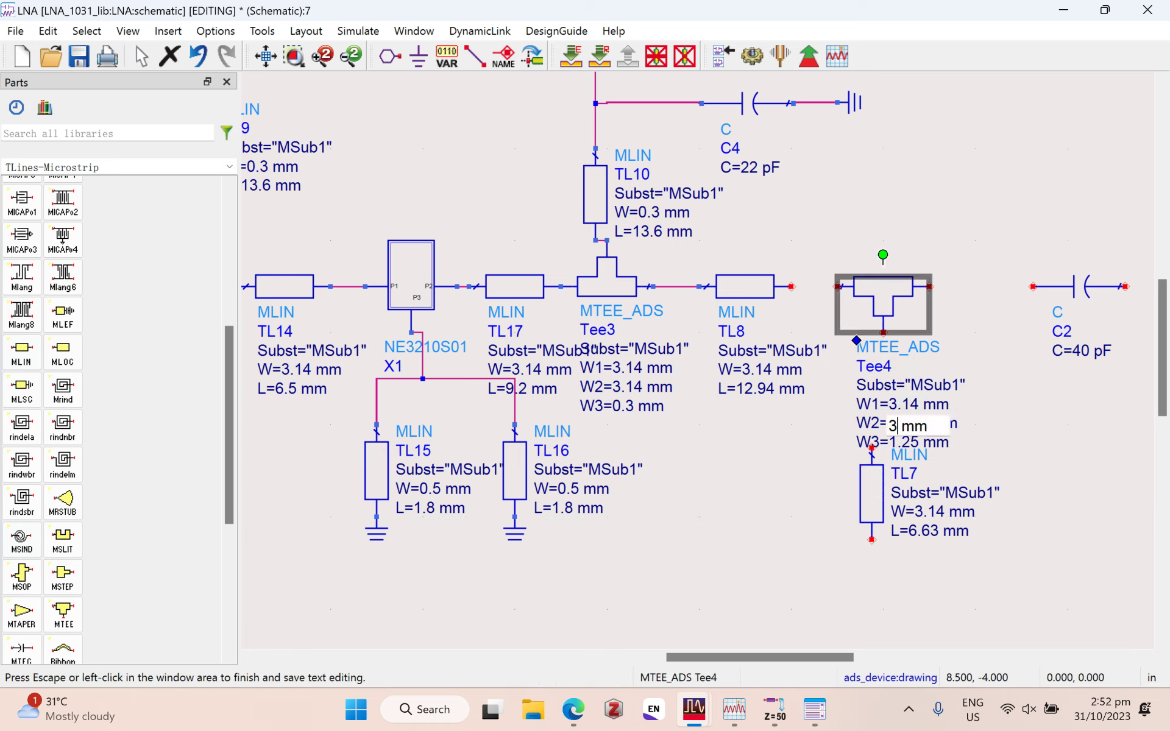
text(.14)
click(914, 443)
text(3.14)
click(1067, 471)
Step: Wire TL8's output to Tee4's input and Tee4's branch port down to TL7
key(ctrl+w)
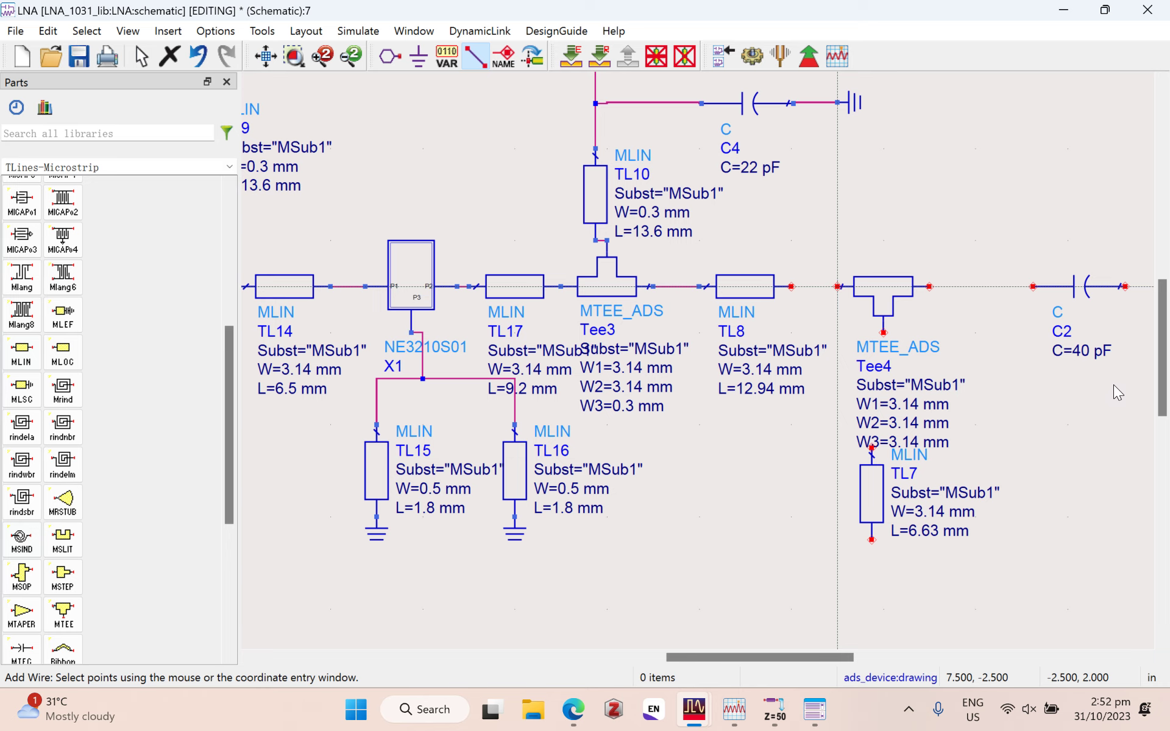
click(791, 286)
click(837, 287)
click(883, 333)
click(871, 449)
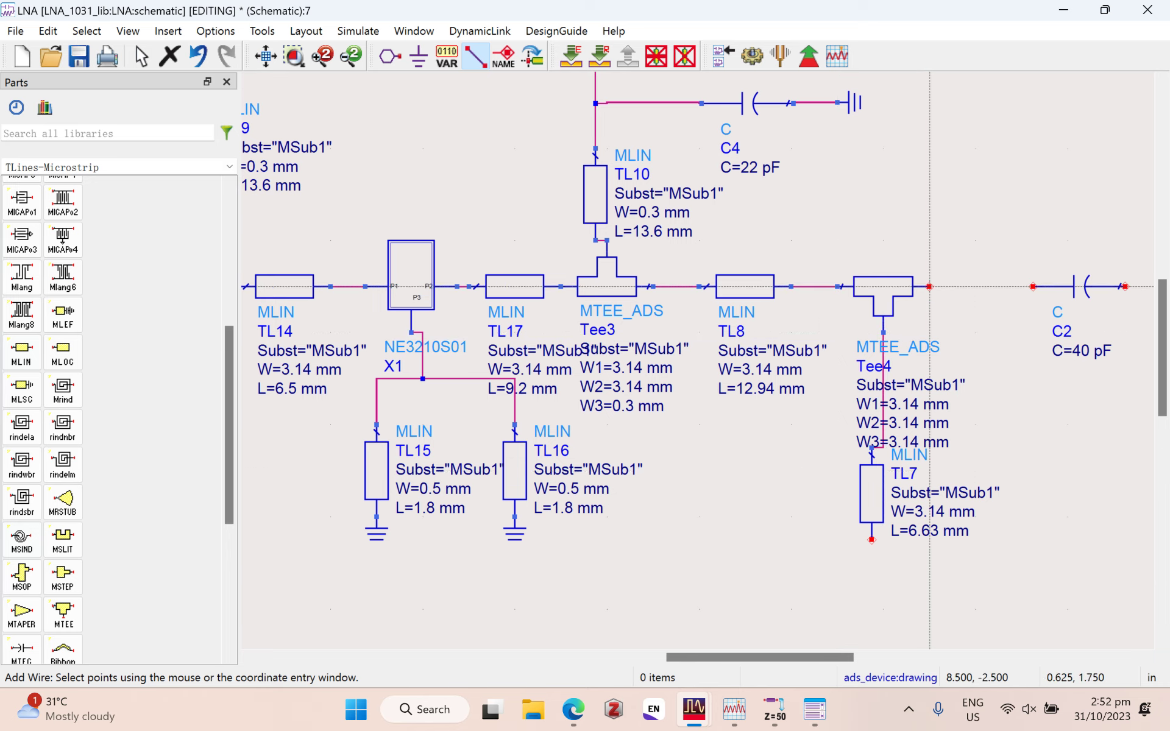
key(Escape)
Step: Shift TL11 farther toward the output terminal and place C2 in line between Tee4 and TL11
scroll(549, 487, down, 3)
scroll(890, 395, up, 2)
drag(770, 378, 992, 341)
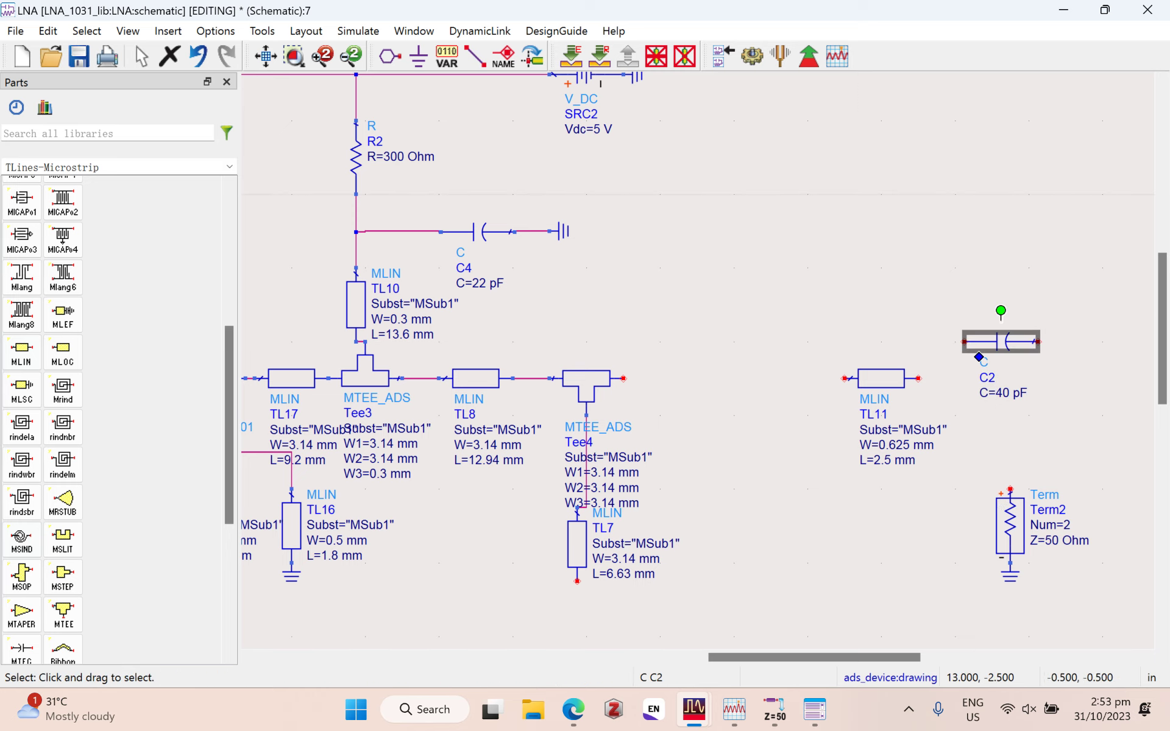
click(1091, 520)
drag(862, 379, 734, 379)
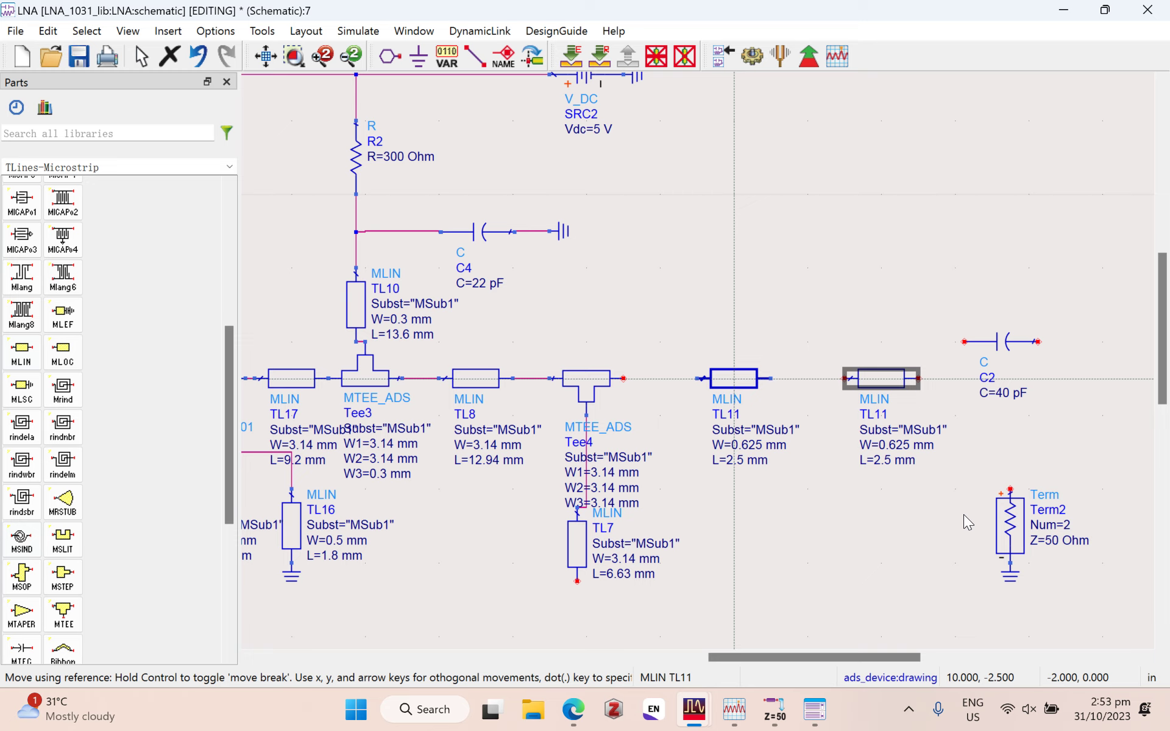
drag(734, 379, 918, 379)
key(F5)
key(Escape)
mouse_move(991, 341)
mouse_down()
mouse_move(845, 341)
mouse_move(807, 378)
mouse_up()
Step: Paste a copied MLIN with W=3.14 mm and L=2 mm between Tee4 and C2
key(ctrl+v)
click(676, 378)
key(Escape)
scroll(746, 415, down, 3)
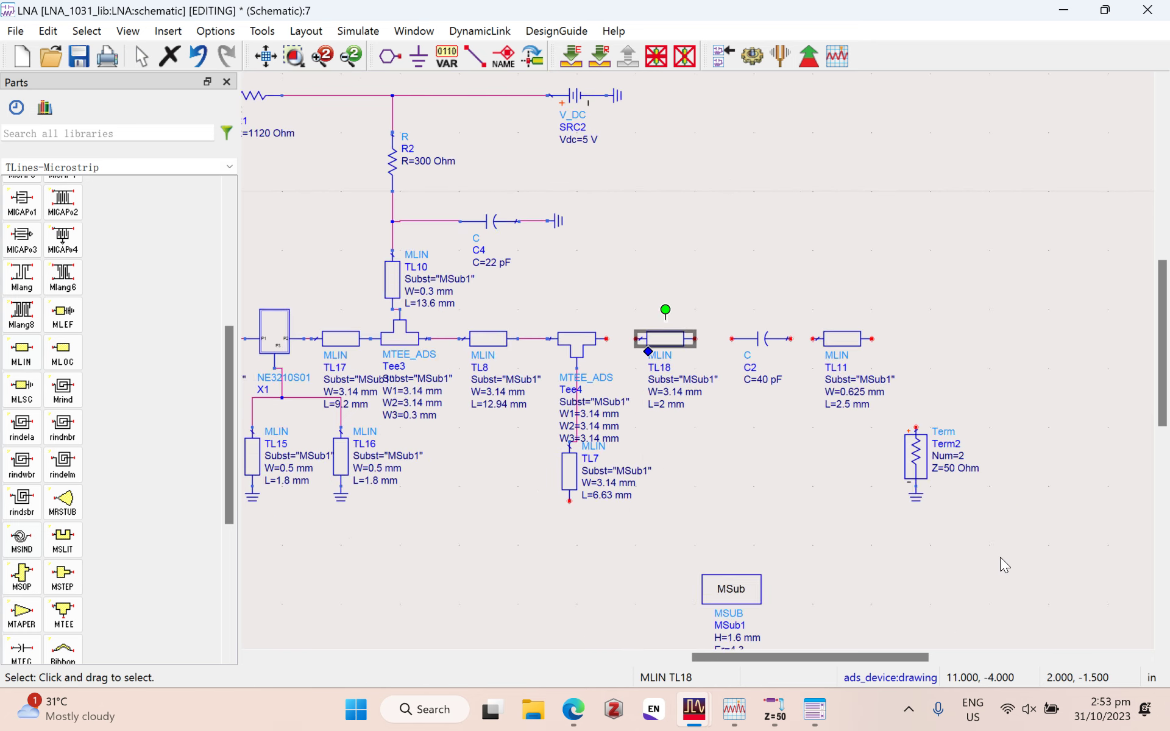
scroll(754, 507, down, 2)
scroll(618, 462, up, 1)
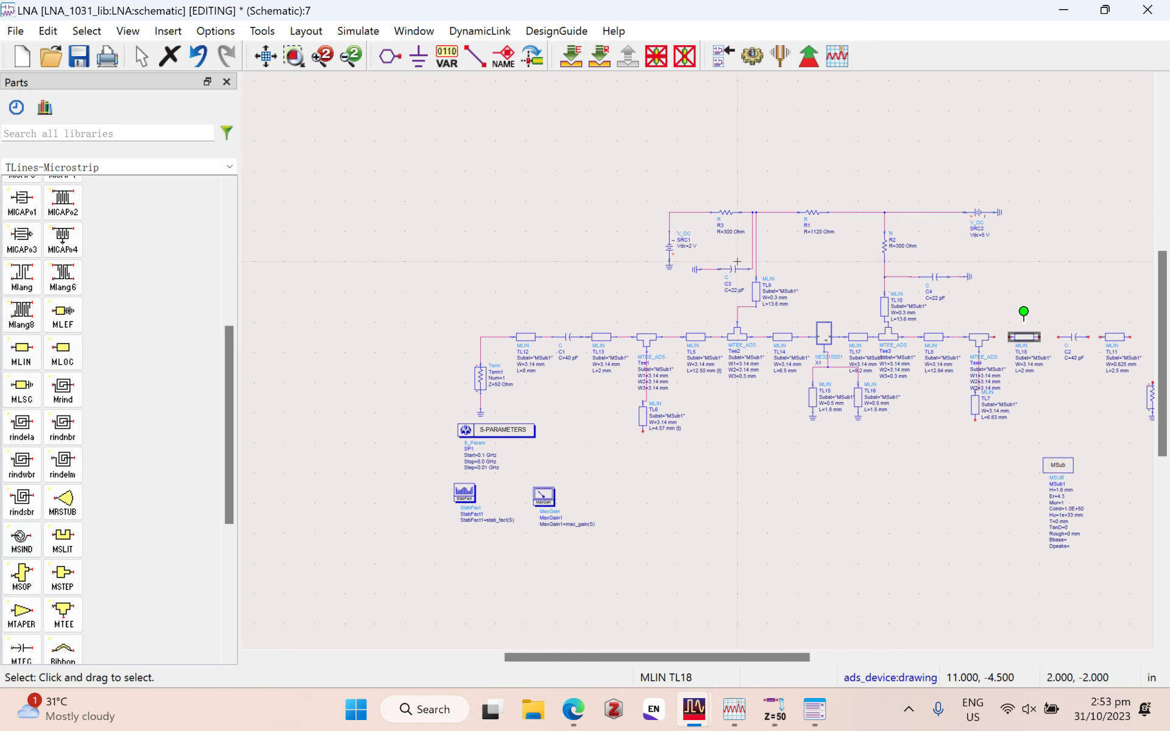
Step: Set TL11's width to 3.14 mm and its length to 4 mm
scroll(1069, 377, up, 5)
text(3.14)
key(Return)
text(4)
Step: Wire the output chain from Tee4 through TL18, C2 and TL11 to Term2
key(ctrl+w)
click(573, 385)
click(631, 385)
click(723, 385)
click(756, 386)
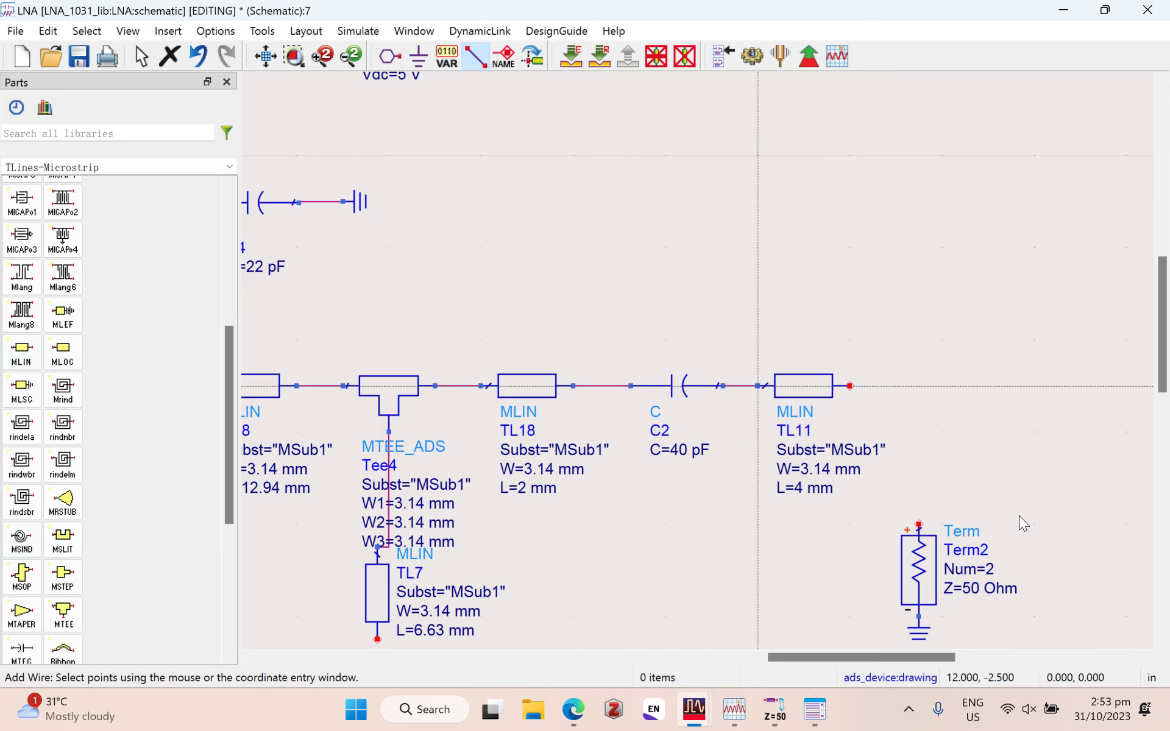
click(850, 386)
click(919, 524)
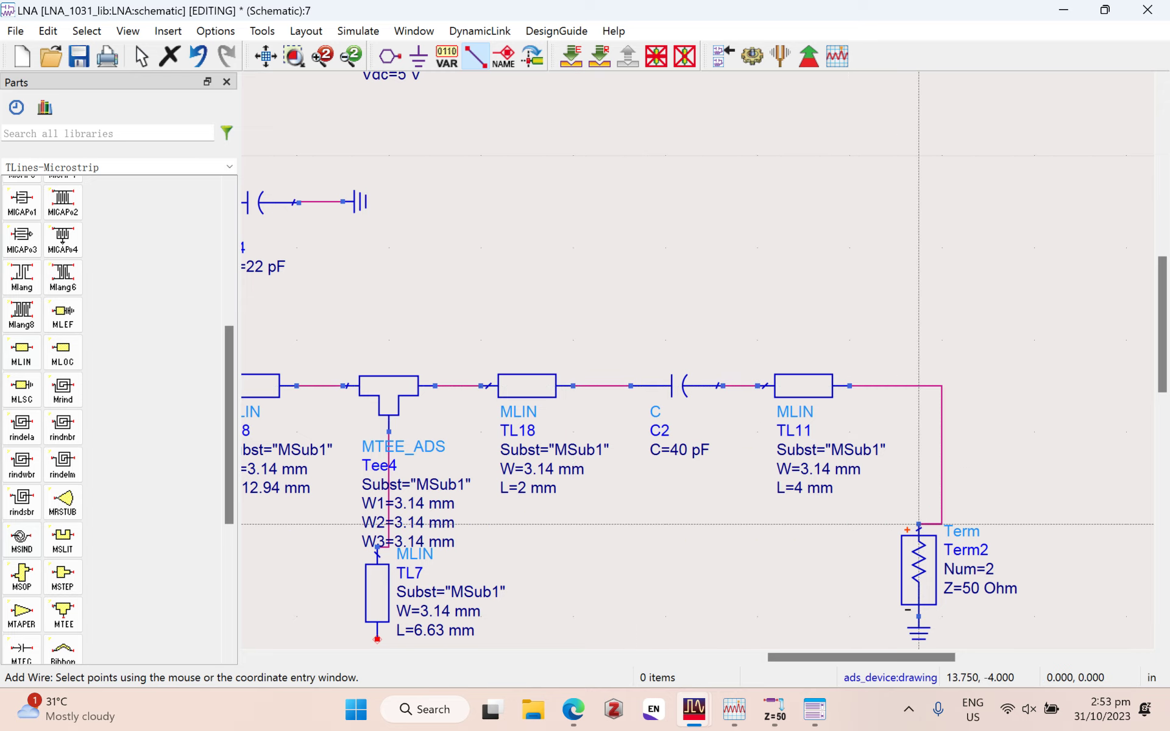
key(Escape)
Step: Simulate the completed LNA schematic and examine the stability, gain, noise and Smith chart plots
scroll(978, 503, down, 4)
scroll(795, 491, down, 2)
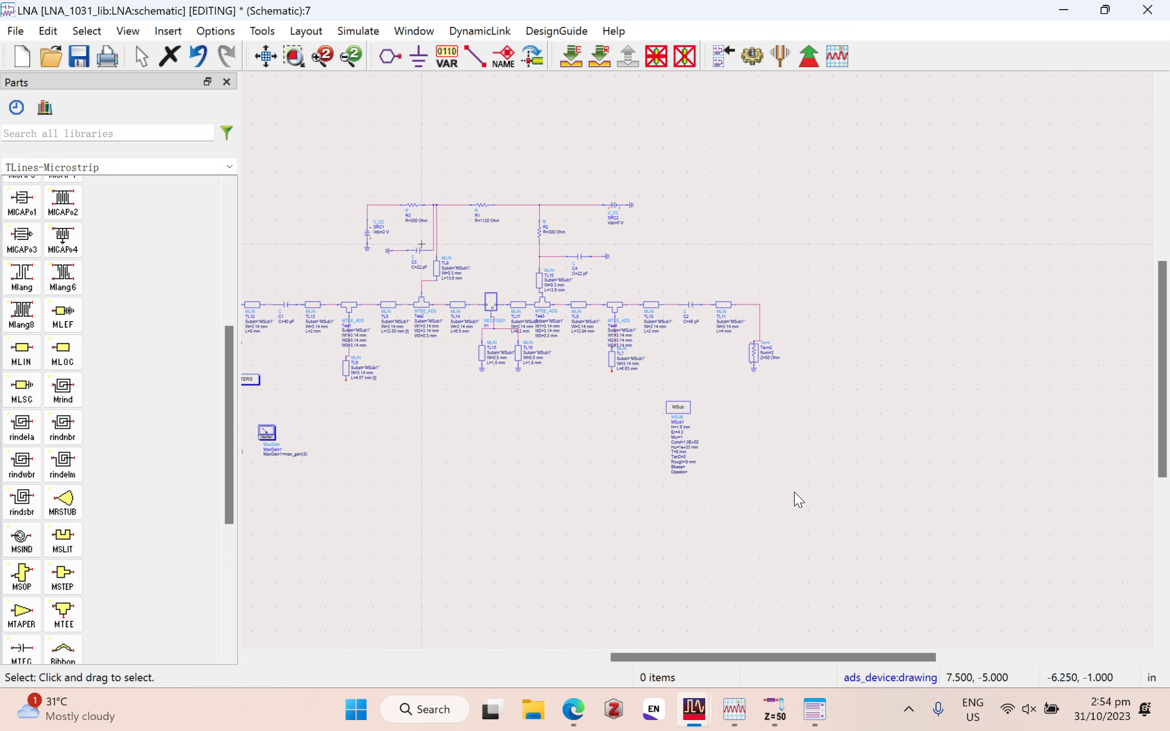
scroll(811, 507, up, 2)
scroll(923, 392, down, 1)
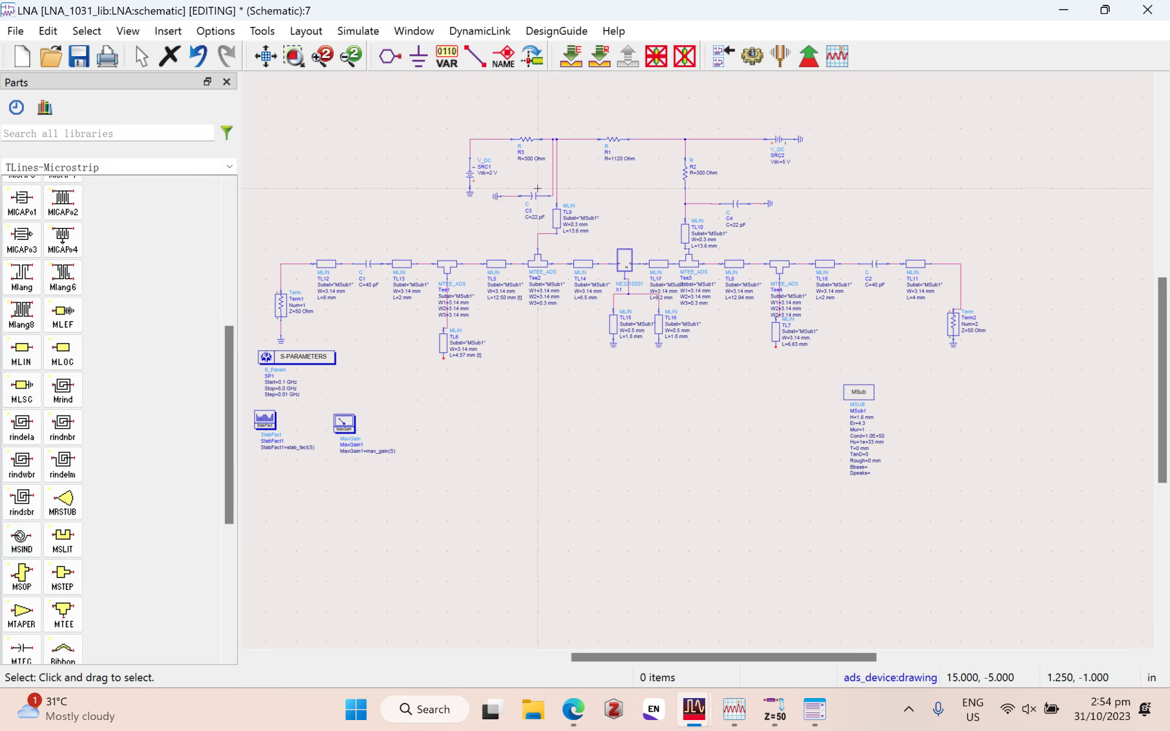
key(F7)
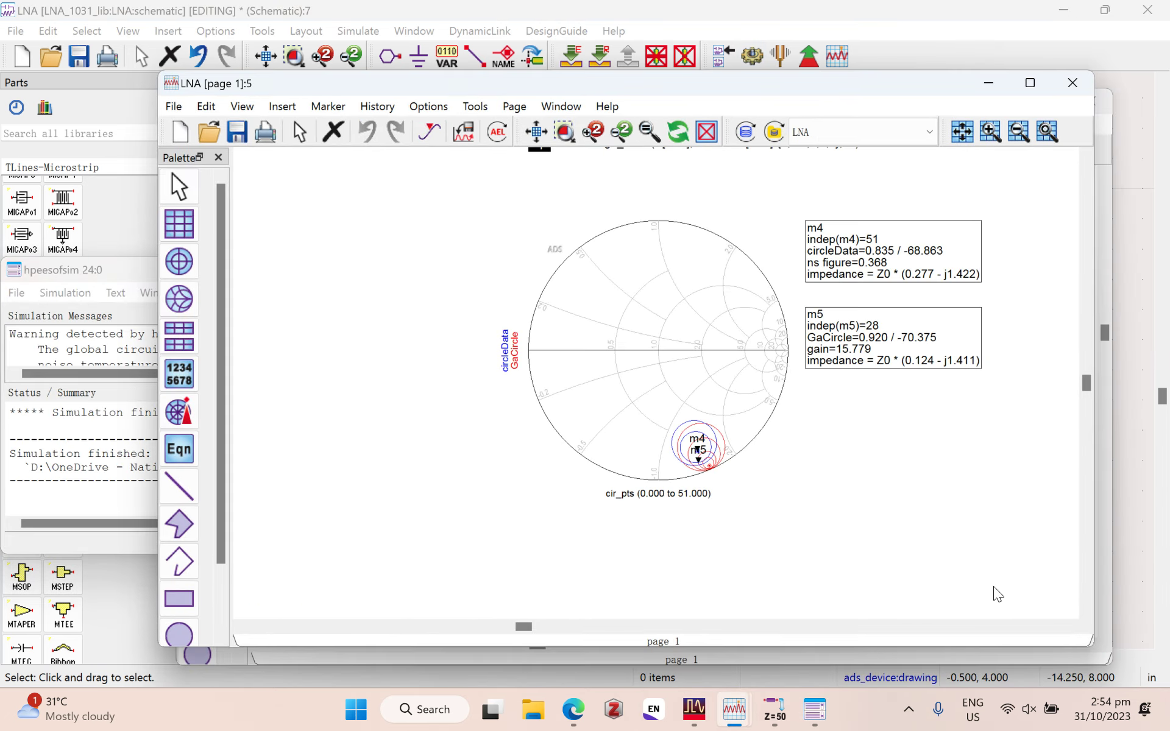
scroll(897, 553, down, 1)
scroll(899, 515, up, 5)
scroll(878, 511, down, 4)
scroll(929, 485, down, 3)
scroll(957, 514, up, 2)
scroll(841, 388, up, 1)
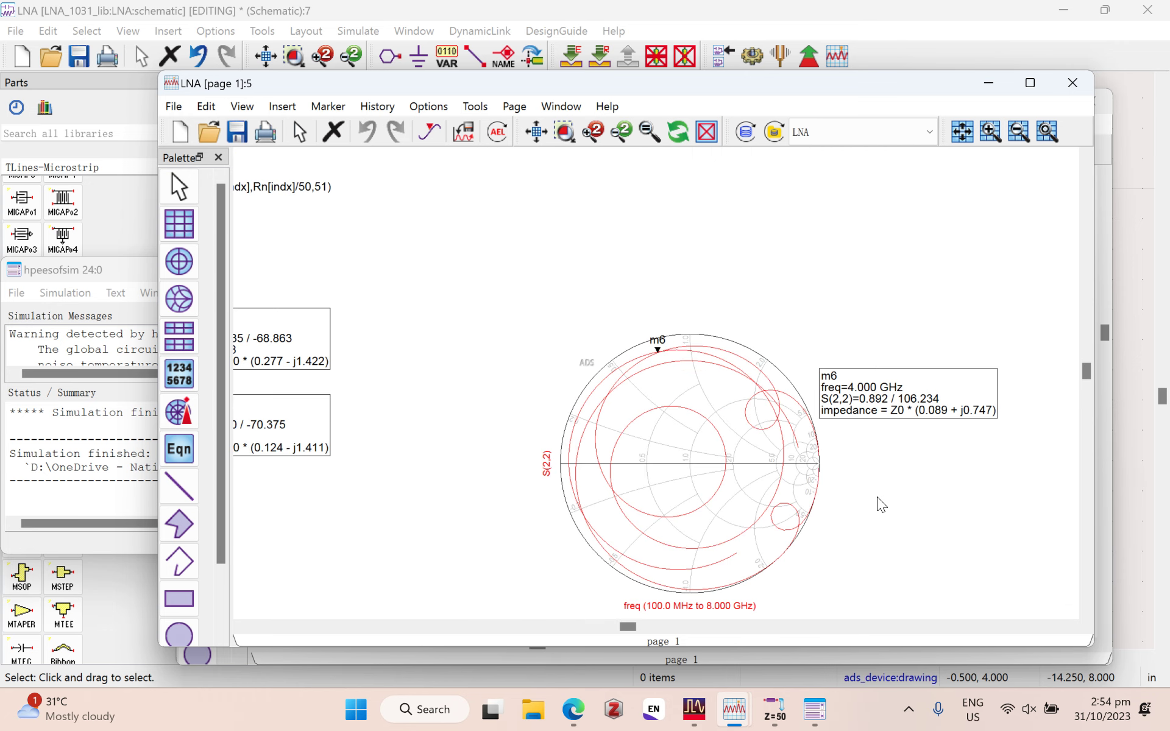
scroll(901, 473, down, 3)
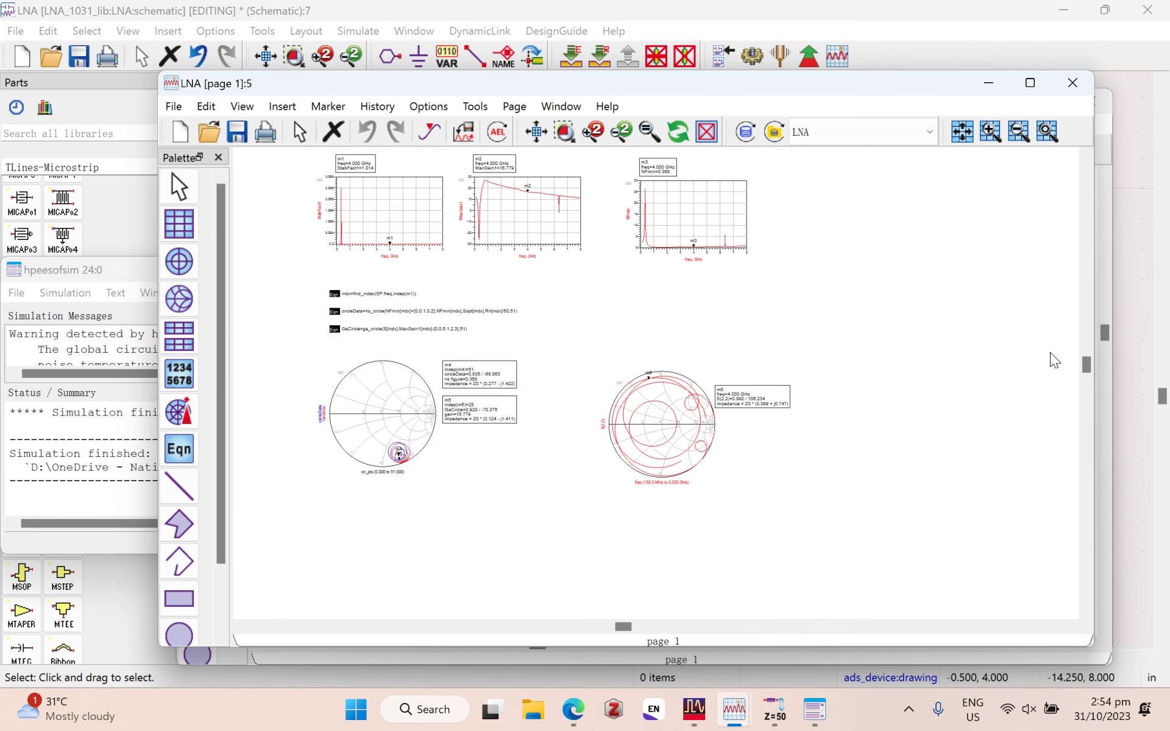
Step: Clear away the blank data display and move the LNA results window aside to return to the schematic
click(1102, 101)
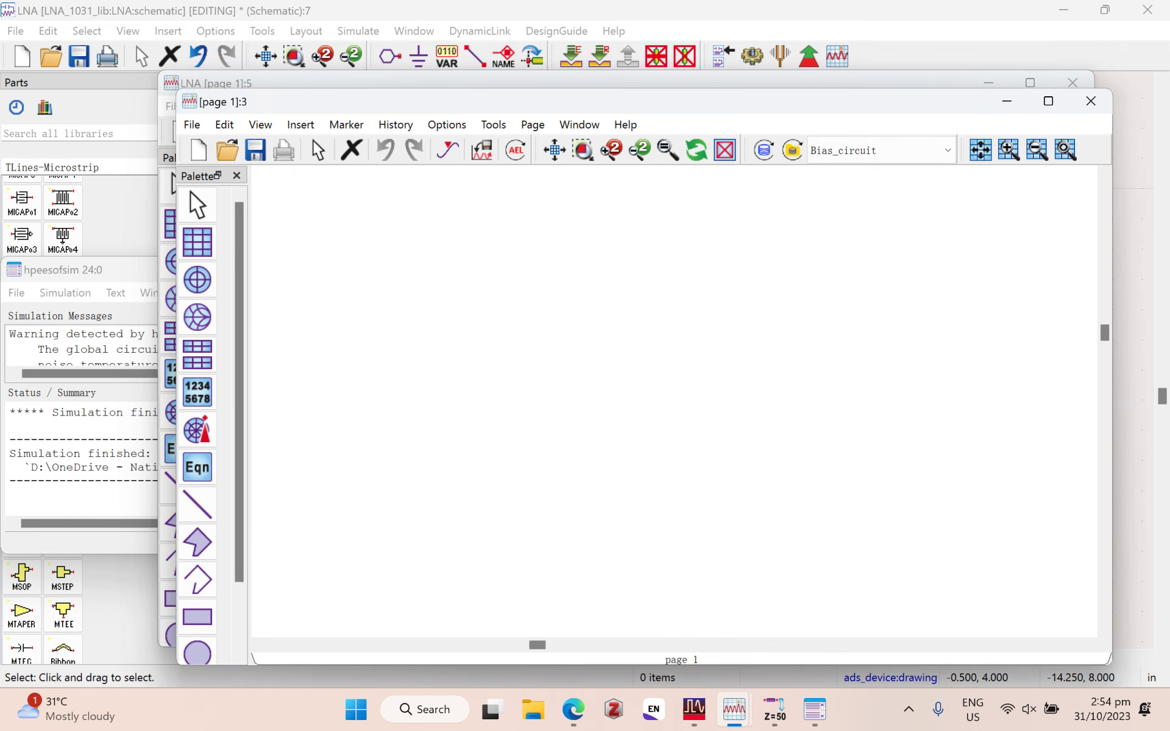
click(987, 82)
drag(987, 82, 775, 100)
click(1027, 64)
key(F7)
Step: Enable tuning for the length L of the output line TL8
scroll(254, 282, up, 4)
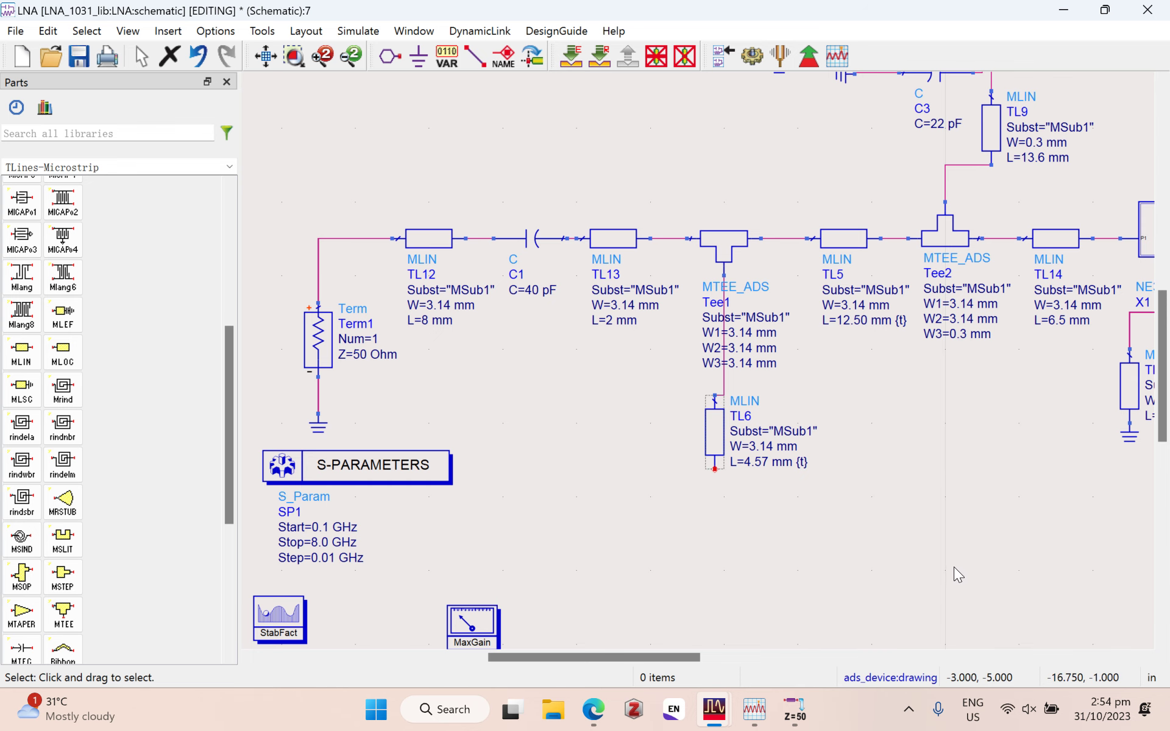
scroll(1001, 475, down, 3)
scroll(966, 475, up, 4)
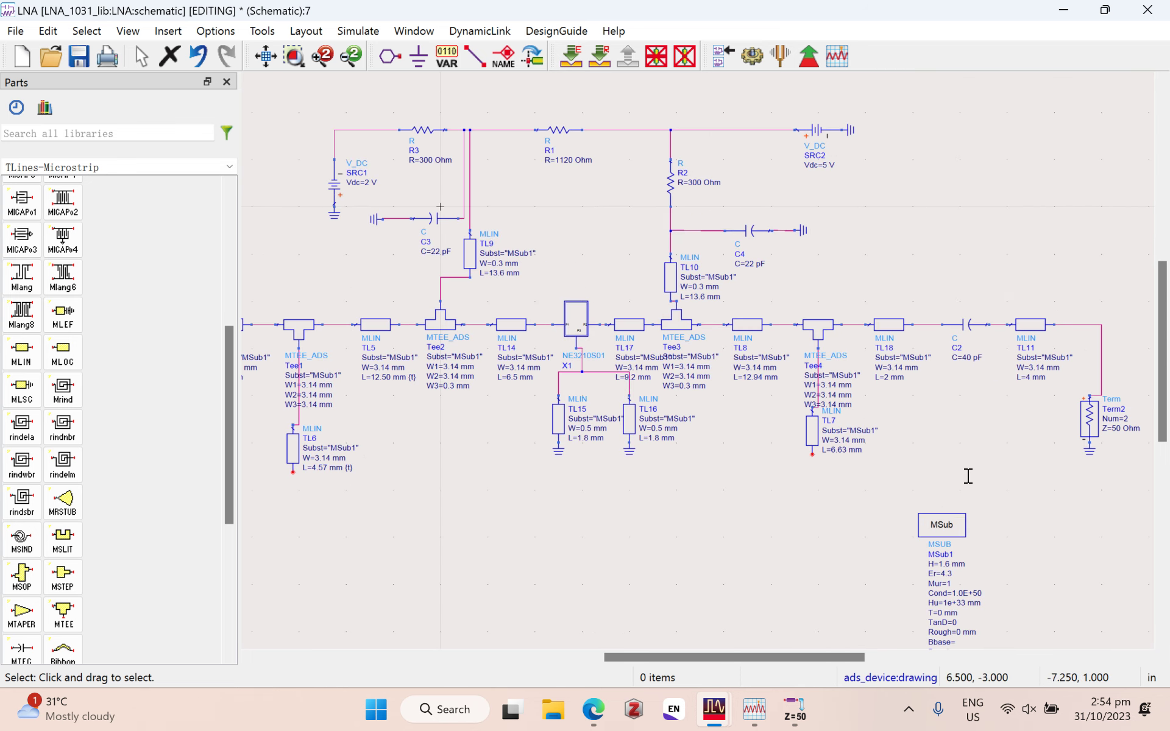
double_click(729, 314)
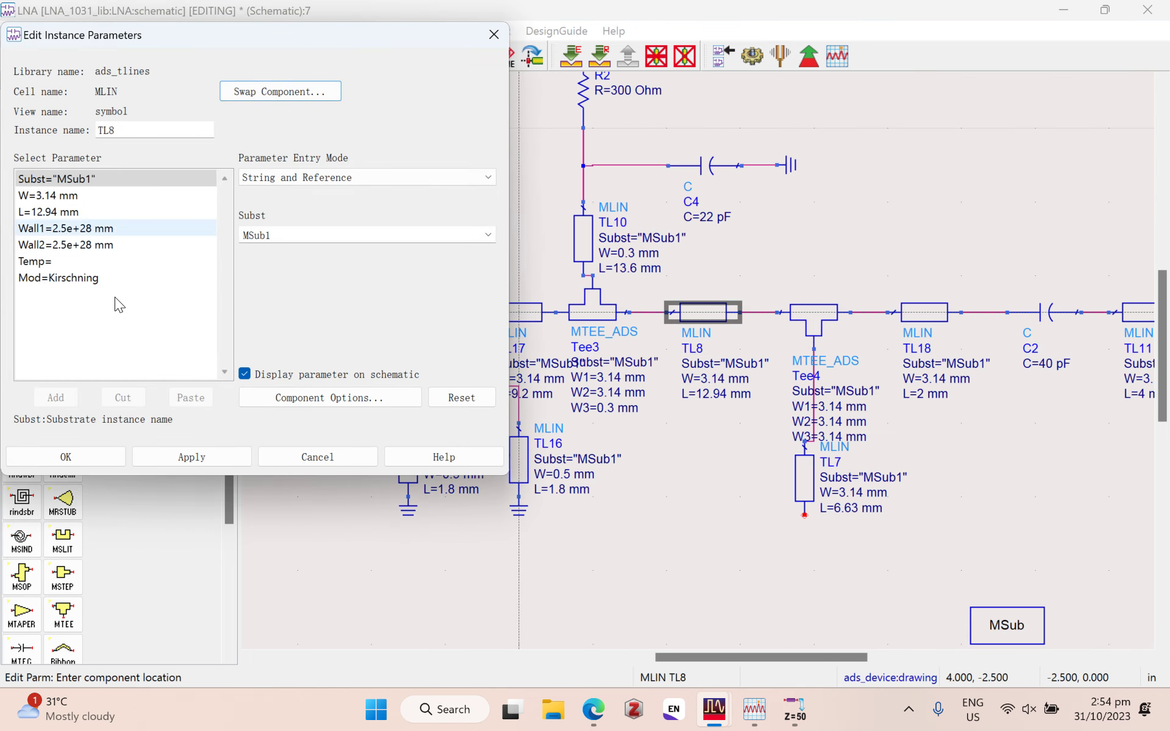
click(48, 212)
click(367, 286)
Step: Enable tuning for the length L of stub TL7 and accept the instance parameters
click(804, 478)
click(48, 212)
click(366, 286)
click(302, 140)
click(181, 407)
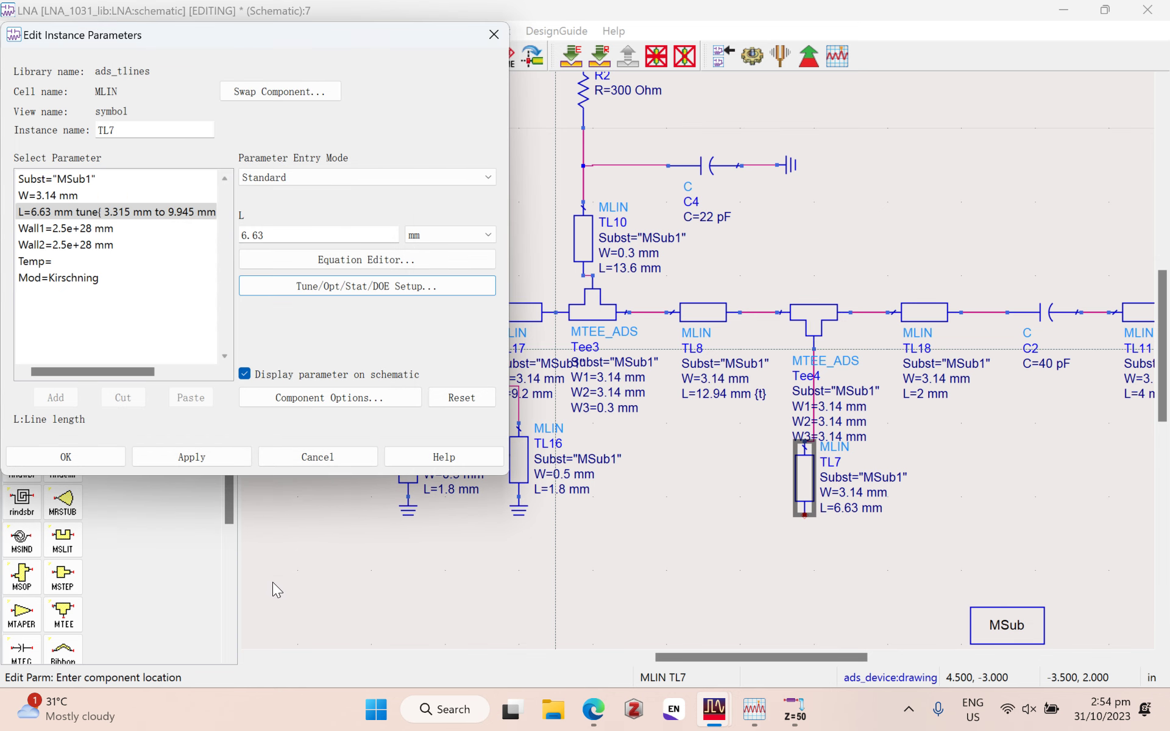
click(192, 457)
click(91, 455)
Step: Start parameter tuning for the LNA schematic and bring the Tune Parameters window in front of the results
scroll(670, 347, down, 5)
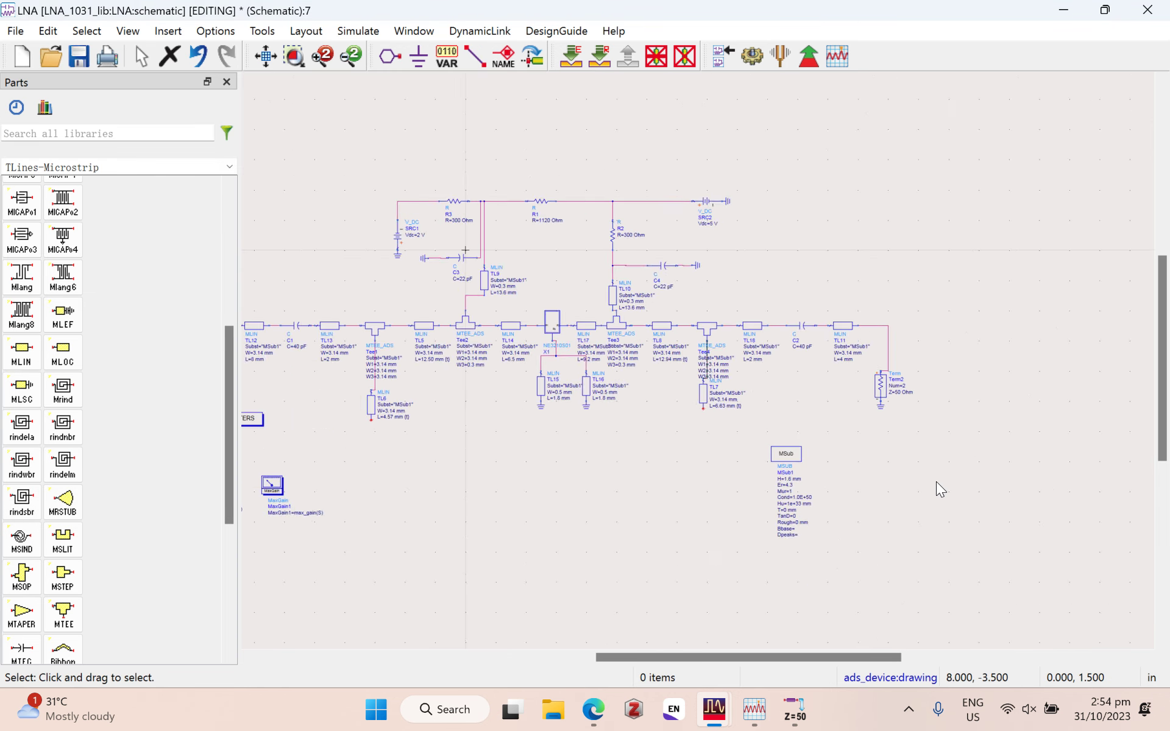
scroll(889, 454, down, 1)
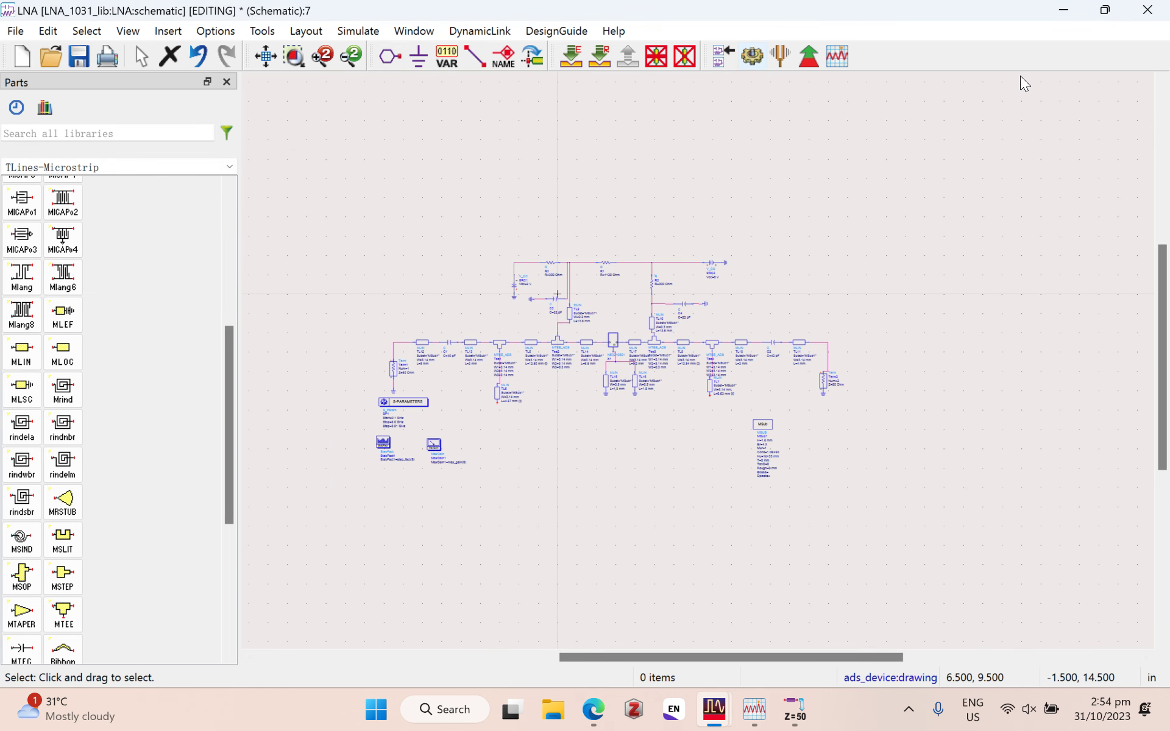
click(780, 56)
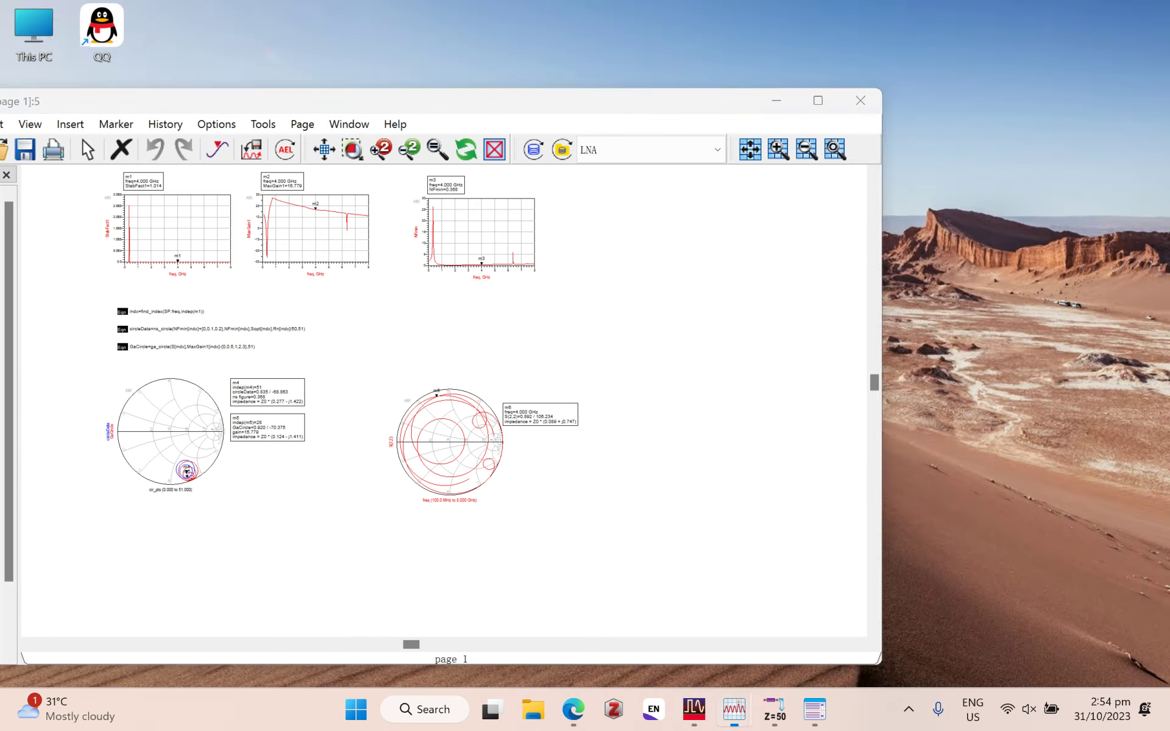
click(834, 603)
scroll(221, 457, up, 5)
scroll(581, 531, down, 2)
mouse_move(694, 709)
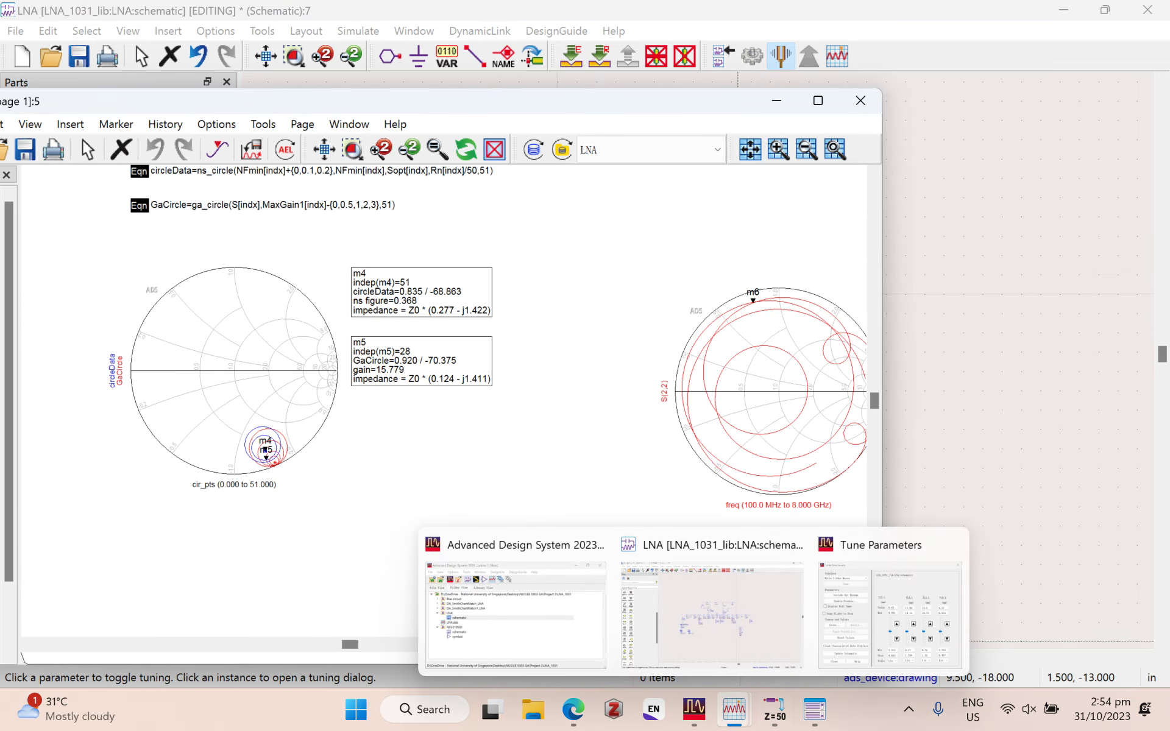
click(889, 613)
Step: Place the Tune Parameters window beside the enlarged noise and gain circle chart so both can be seen
mouse_move(405, 127)
mouse_down()
mouse_move(582, 151)
mouse_move(554, 153)
mouse_move(811, 153)
mouse_up()
scroll(156, 492, up, 5)
scroll(563, 546, down, 5)
scroll(609, 536, up, 2)
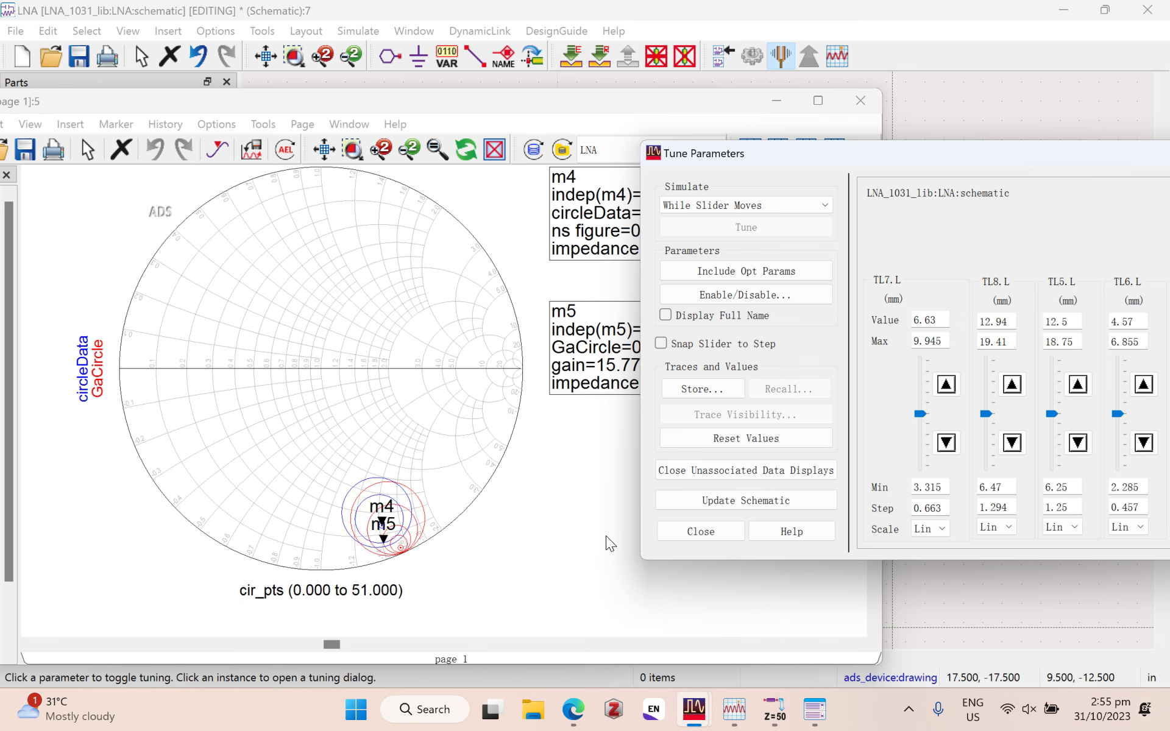
drag(891, 158, 780, 146)
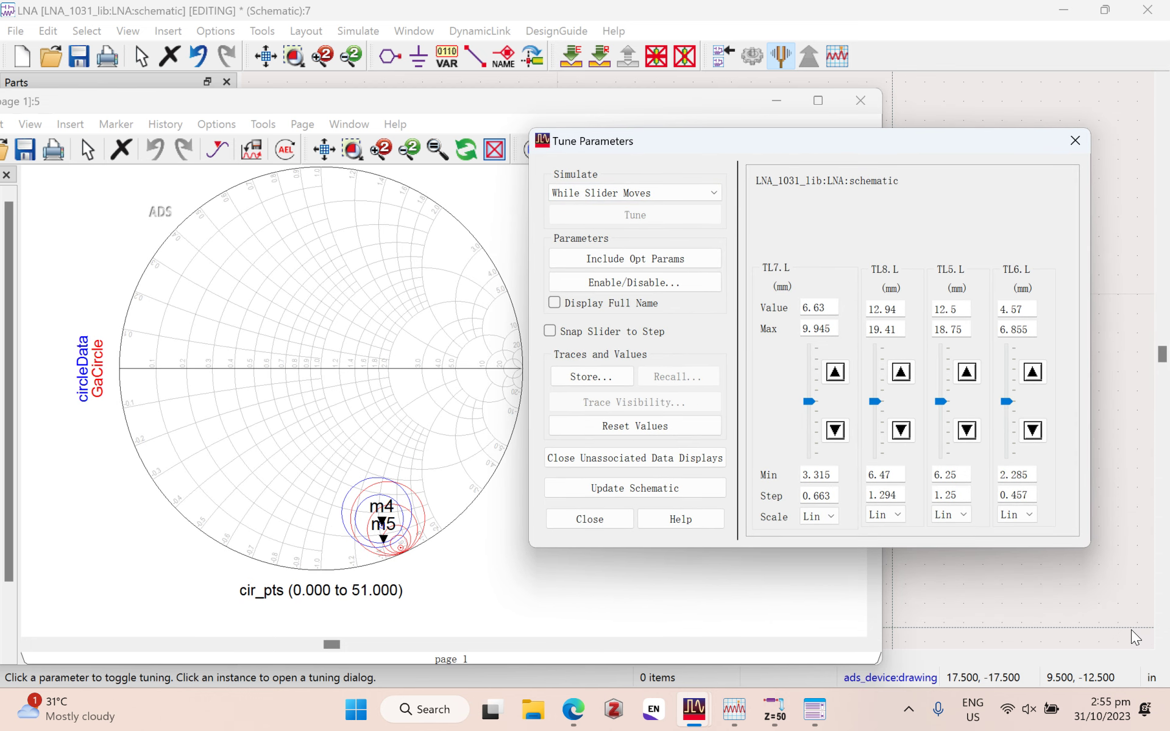
Step: Try tuning TL7's length down to 5.304 mm and step it back to 6.63 mm
click(835, 430)
click(836, 431)
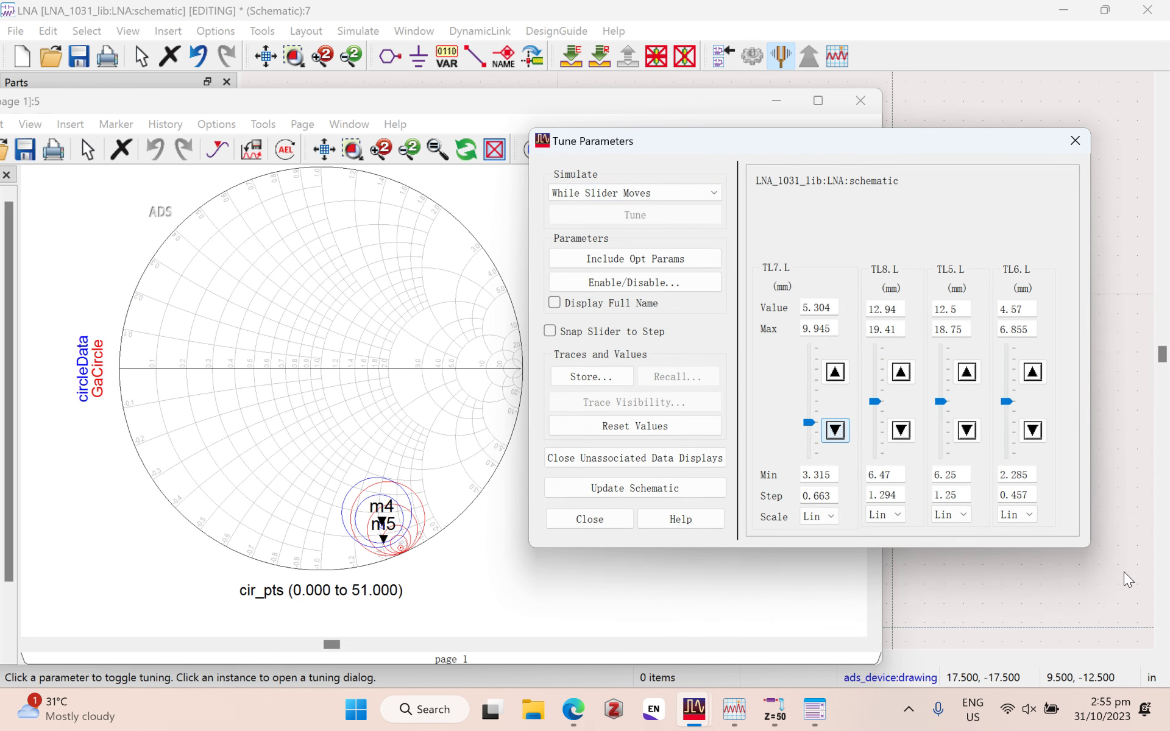
click(836, 371)
click(835, 371)
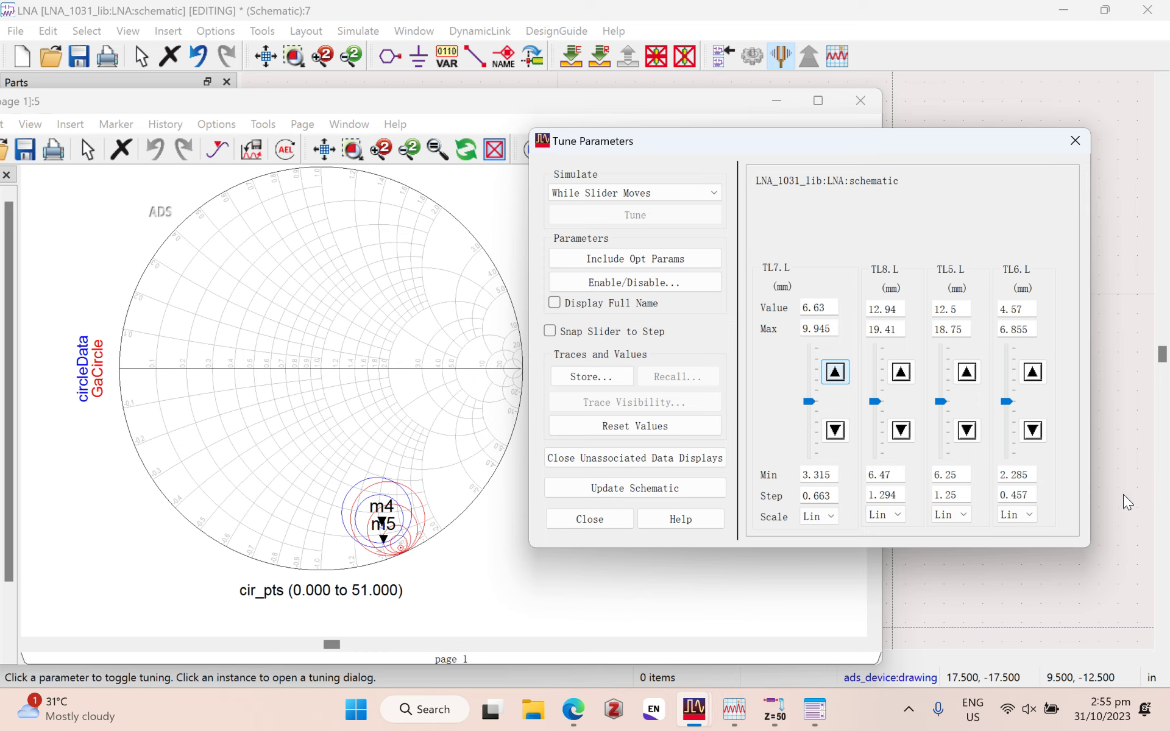
Step: Tune TL5's length down to its lower limit of 6.25 mm
click(966, 430)
click(967, 430)
click(967, 430)
click(966, 431)
click(966, 430)
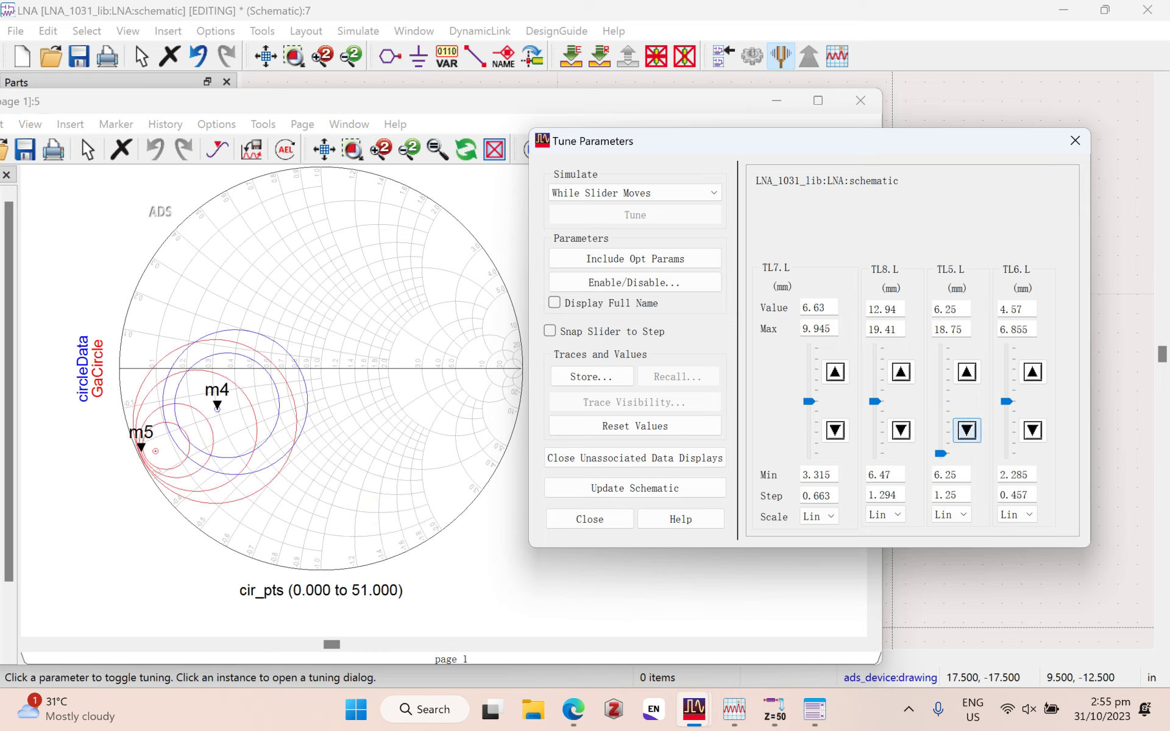
Step: Try TL6's length at 5.027 mm and lower it to 3.656 mm
click(1032, 371)
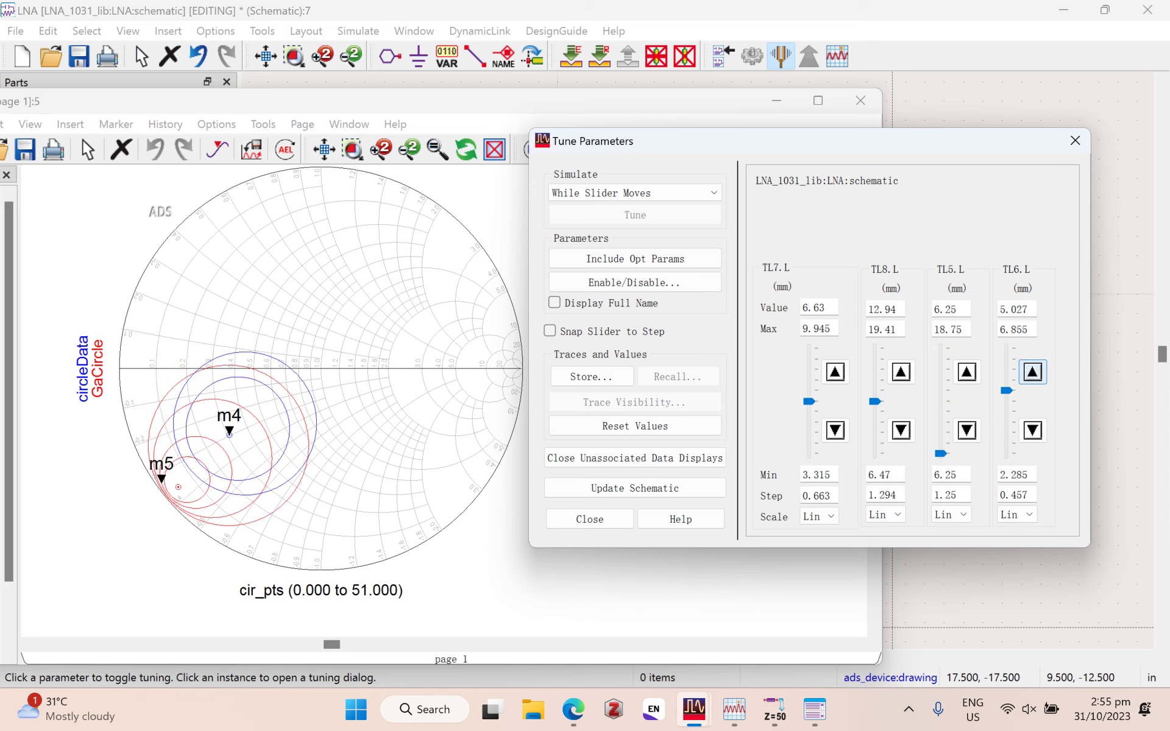
click(1032, 430)
click(1032, 430)
click(1032, 430)
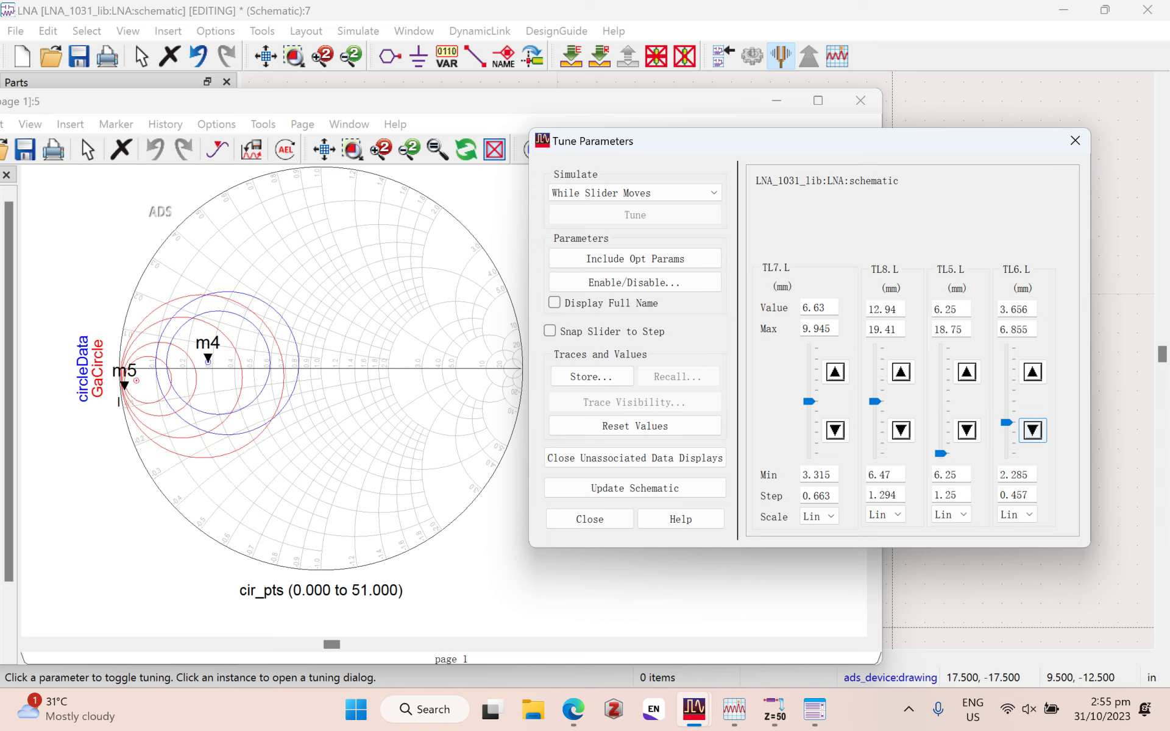
Step: Tune TL5's length up to its upper limit of 18.75 mm
click(966, 371)
click(966, 371)
click(967, 371)
click(966, 371)
click(966, 371)
click(966, 371)
click(966, 371)
click(966, 371)
click(966, 371)
click(966, 371)
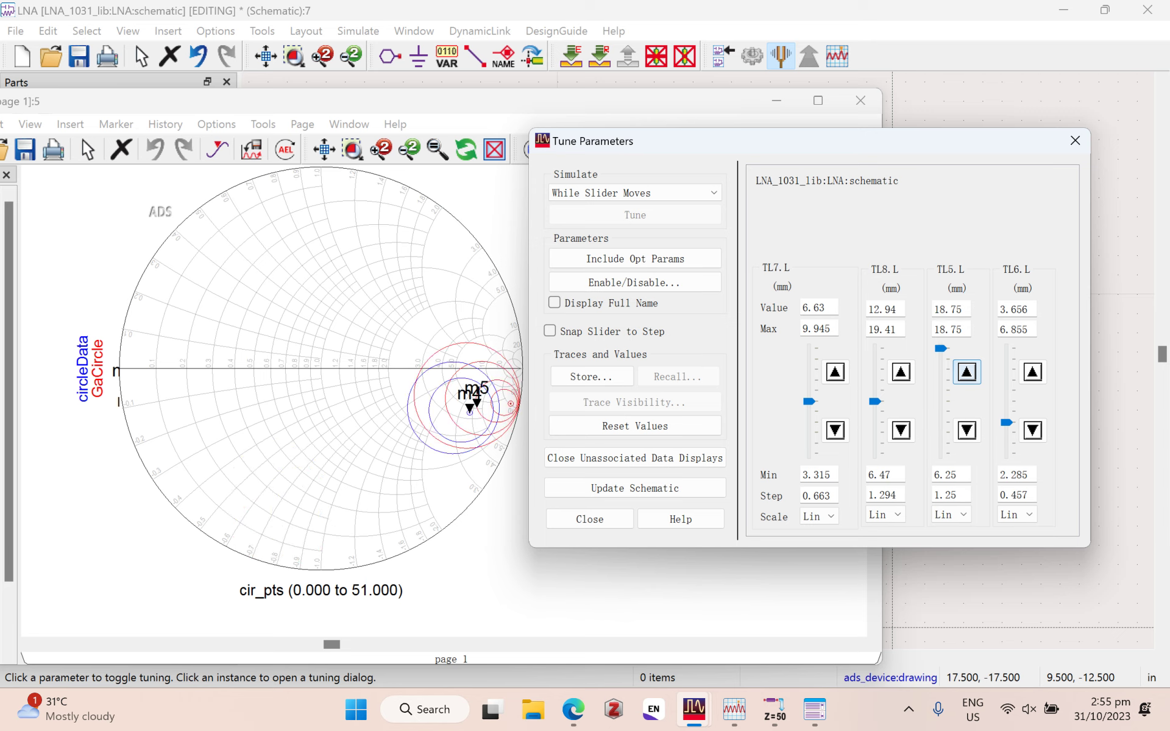
Step: Tune TL6's length down to its lower limit of 2.285 mm
click(1032, 430)
click(1032, 430)
click(1032, 430)
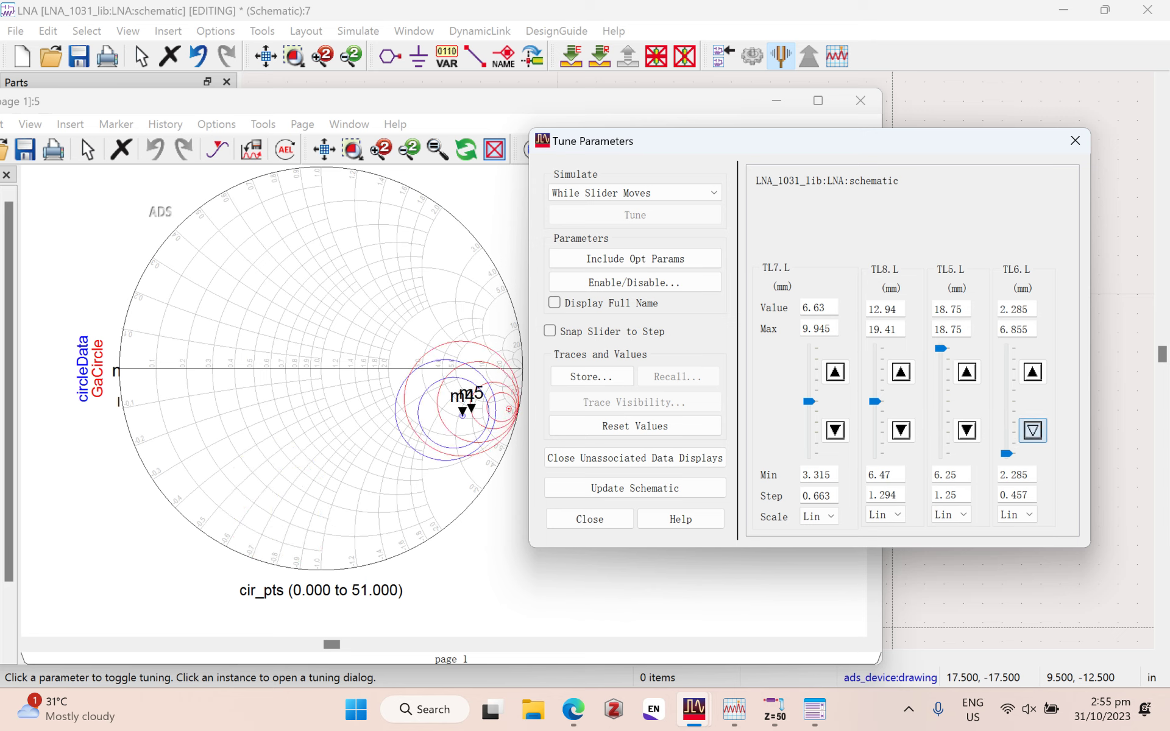
Step: Step TL5's length back down to 6.25 mm with TL6 held at its 2.285 mm minimum
click(966, 430)
click(966, 431)
click(966, 430)
click(966, 430)
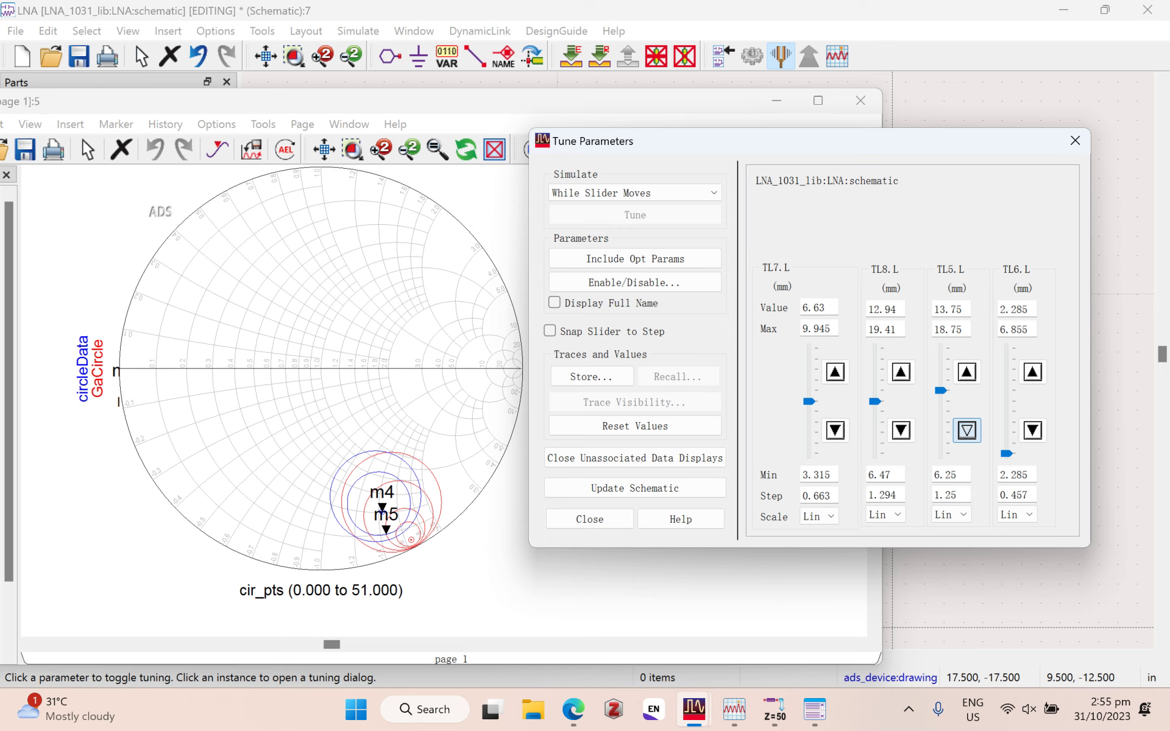
click(966, 430)
click(966, 430)
click(966, 430)
click(966, 430)
click(966, 431)
click(966, 431)
click(1032, 431)
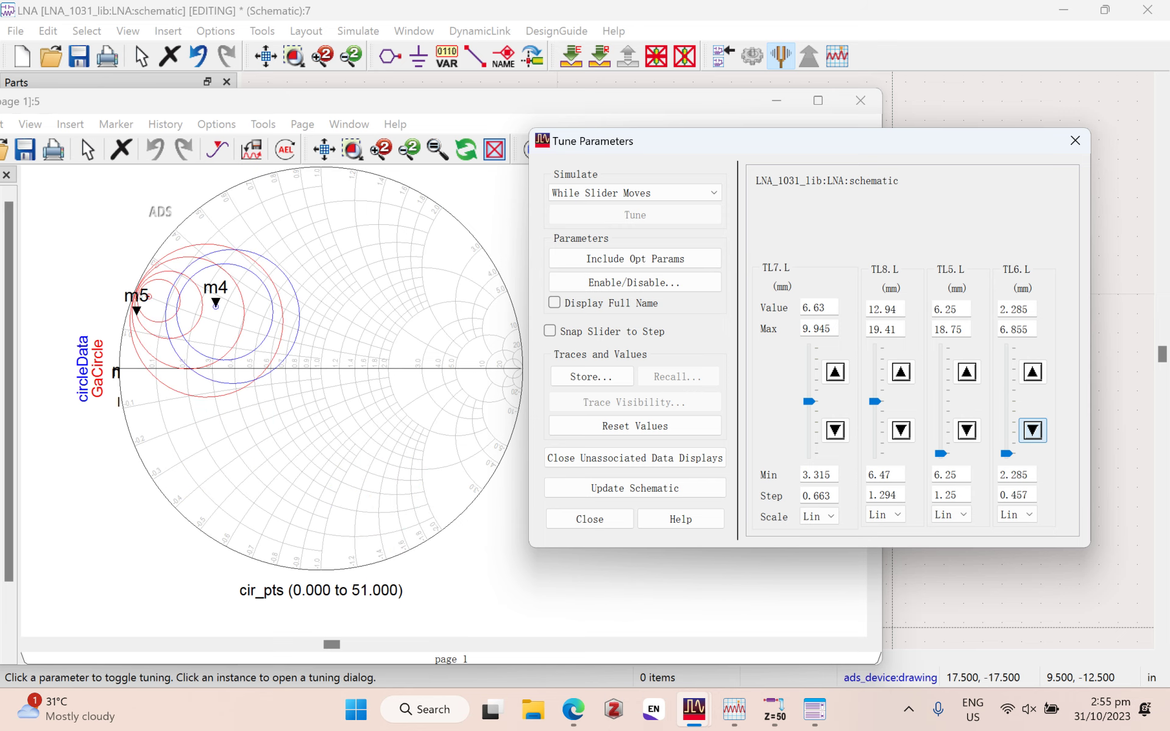
Step: Extend TL6's lower tuning limit to 1 mm and reduce its length to 1.371 mm
click(1032, 431)
double_click(1027, 474)
text(1)
key(Return)
click(1032, 430)
click(1032, 431)
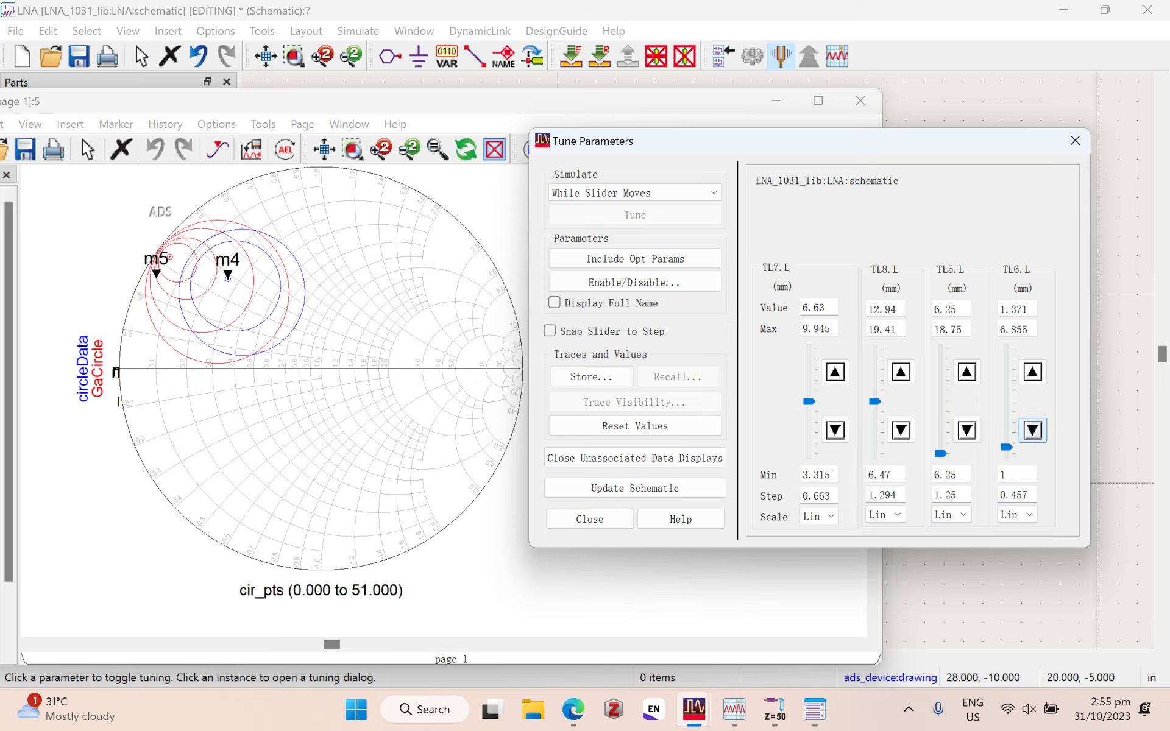
Step: Extend TL5's lower tuning limit to 1 mm and reduce its length to 5 mm
click(967, 431)
double_click(957, 475)
text(1)
key(Return)
click(966, 430)
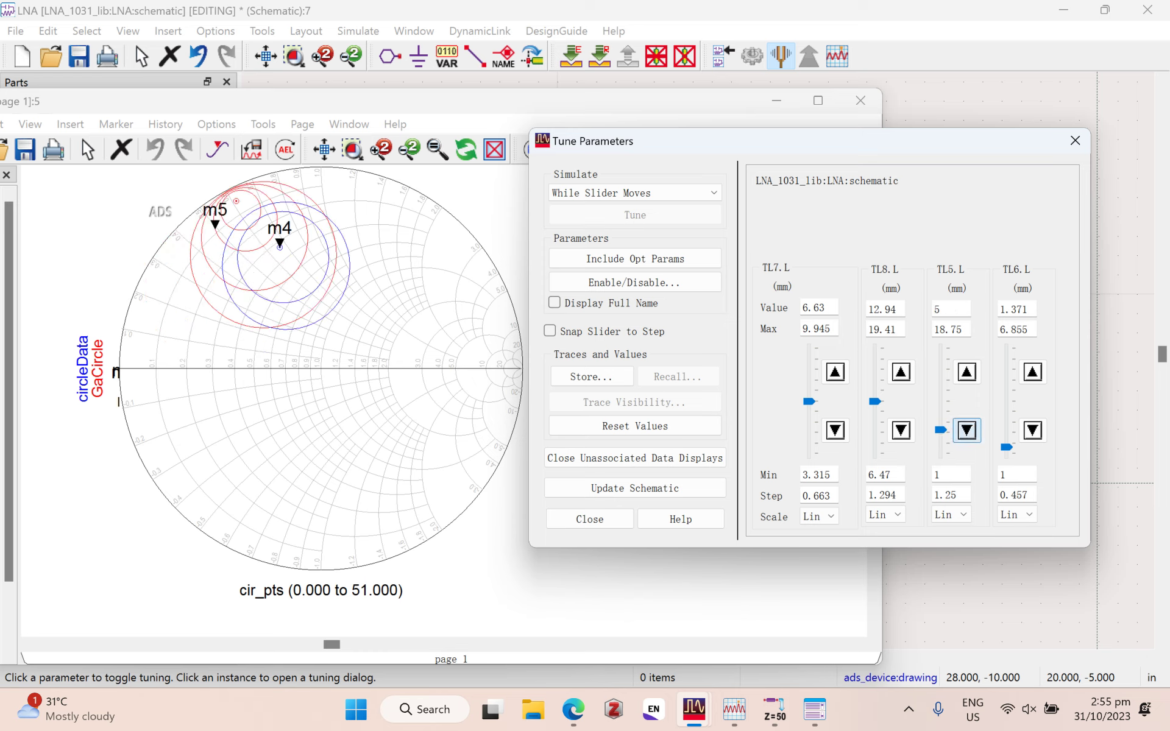
Step: Raise TL6's length to 4.113 mm, trying TL5 a step either side before returning it to 5 mm
click(967, 431)
click(967, 371)
click(967, 371)
double_click(1033, 372)
double_click(1032, 372)
click(1033, 372)
click(1033, 371)
click(967, 431)
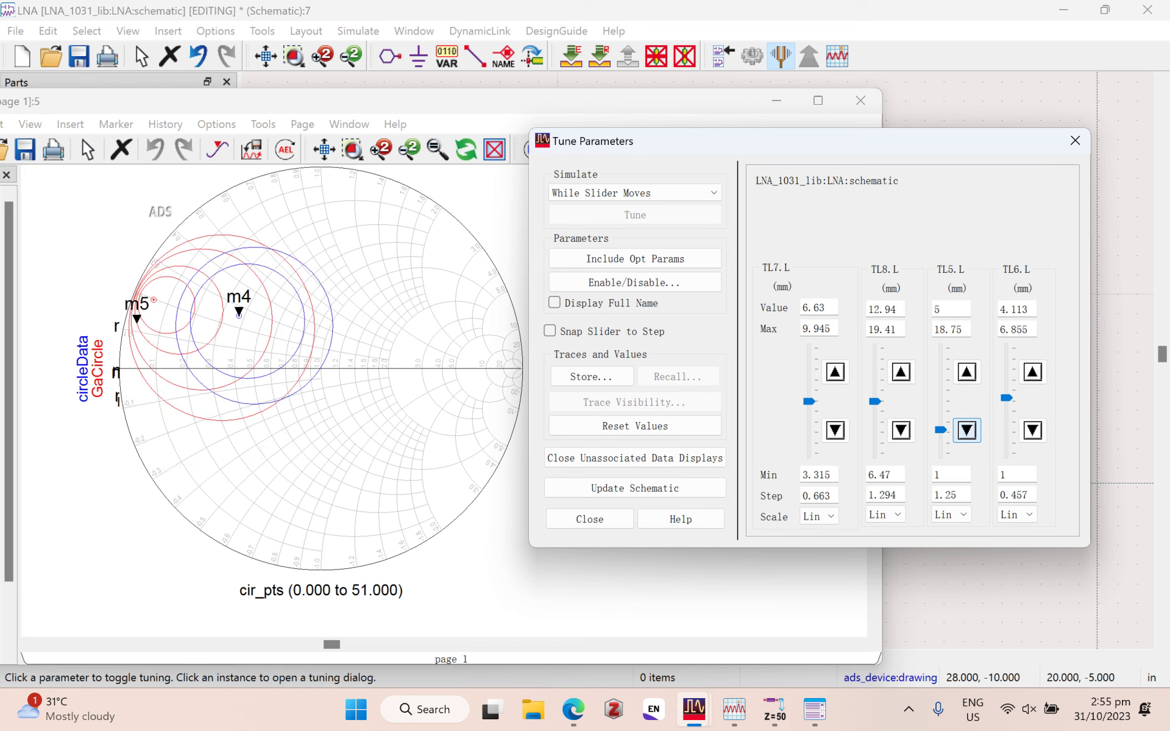
Step: Raise TL6's length to 5.941 mm, try TL5 at 6.25 mm and reduce it to 3.75 mm
click(1033, 371)
click(1033, 372)
click(1032, 372)
click(1032, 372)
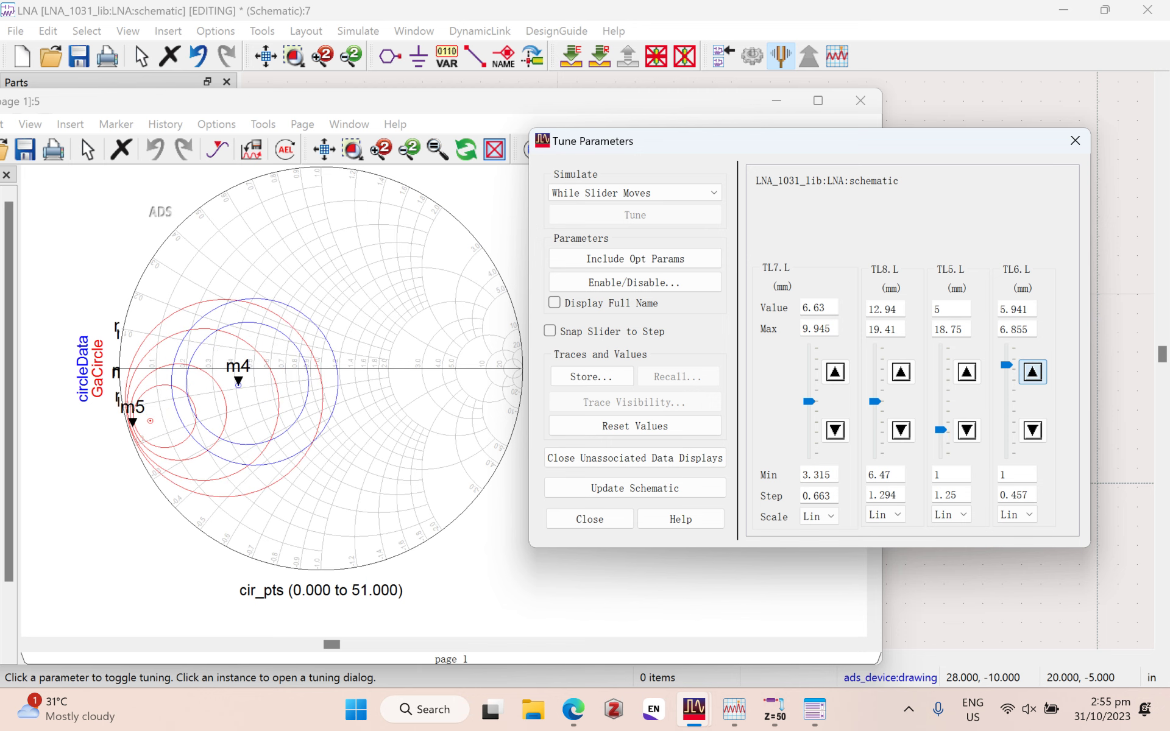
click(967, 372)
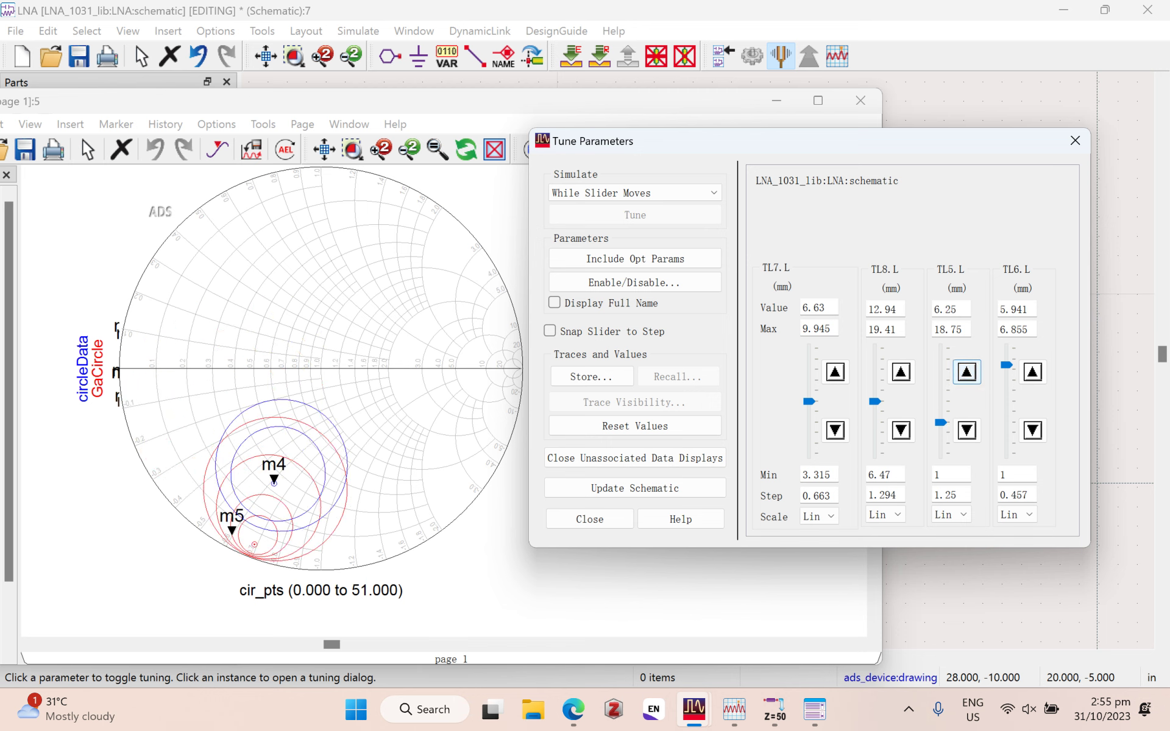
click(967, 430)
click(967, 430)
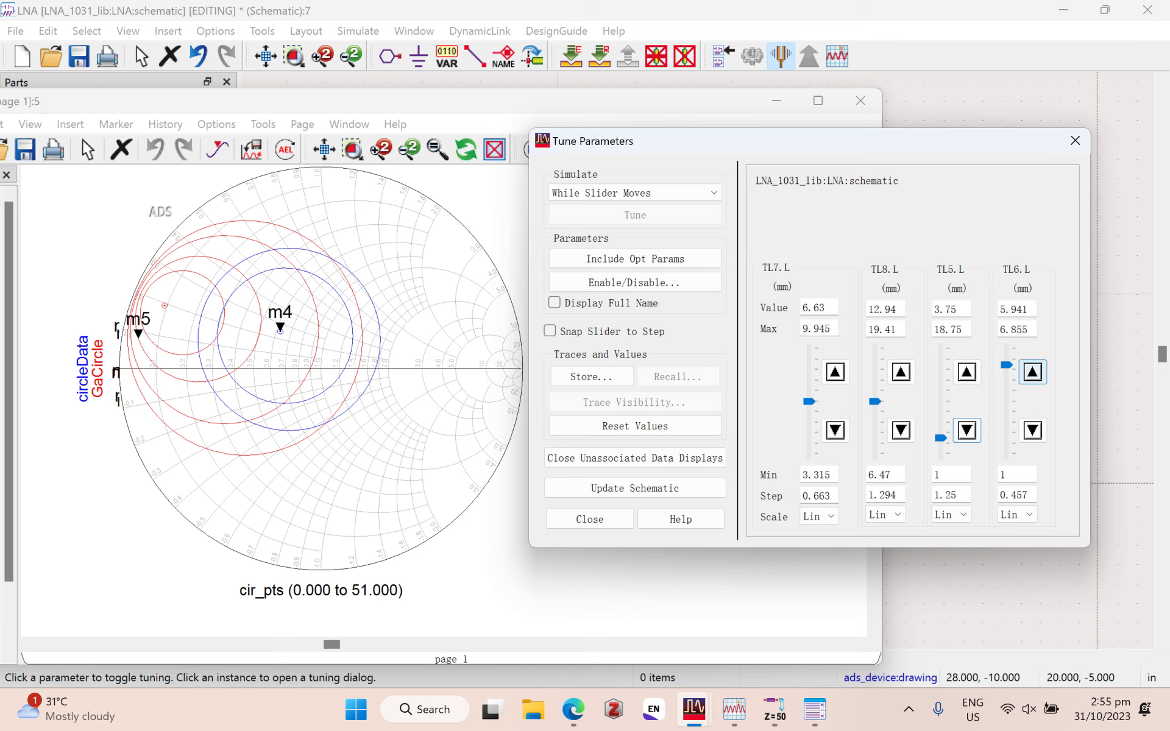
Step: Try TL6's length at 5.484 mm and raise it to 6.398 mm
click(1033, 431)
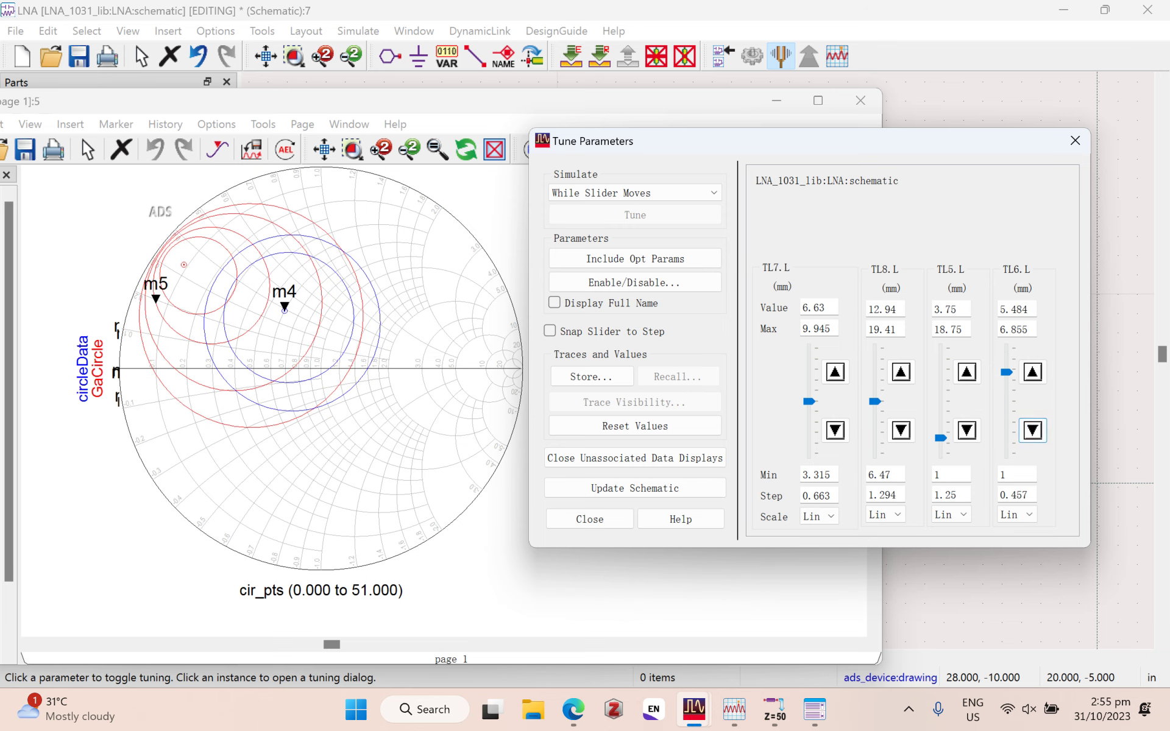
click(1033, 372)
click(1033, 372)
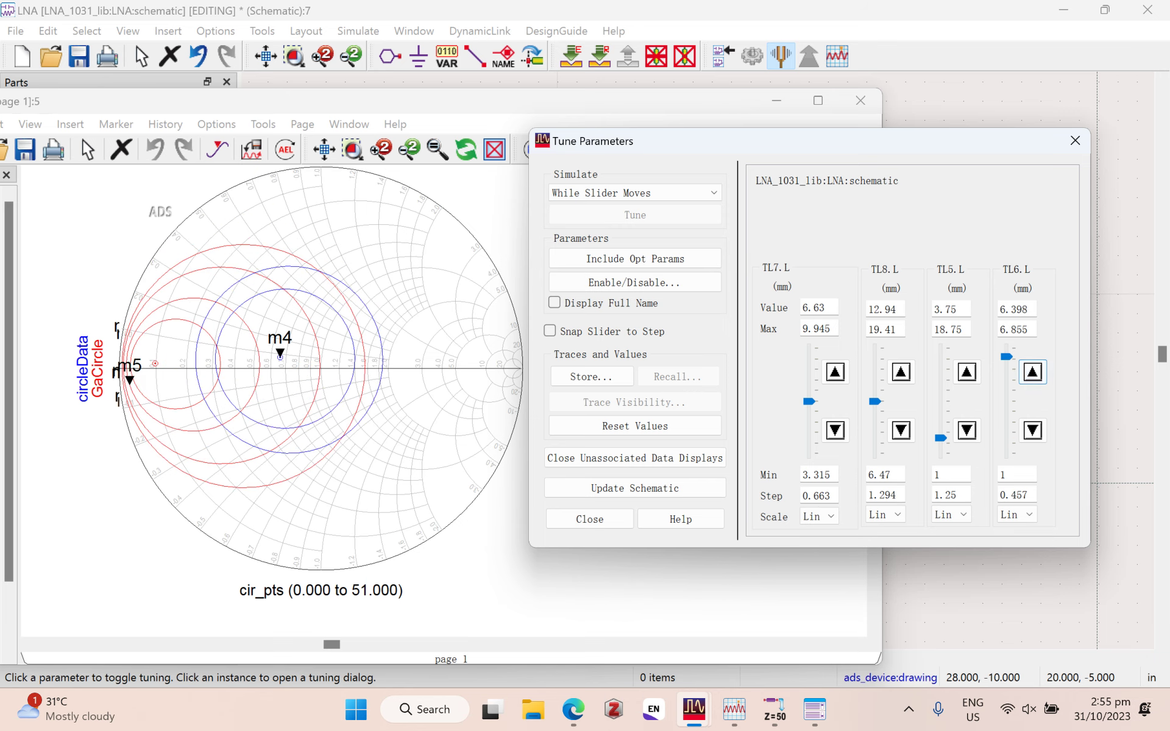
Step: Set the tuning steps of TL5 and TL6 to 0.5 mm and reduce TL5's length to 3.25 mm
drag(958, 494, 932, 495)
text(1)
drag(1029, 495, 932, 494)
text(0.5)
drag(1029, 495, 998, 495)
text(0.5)
click(966, 431)
Step: Extend TL6's upper tuning limit to 10 mm and raise its length to 7.355 mm
drag(1029, 329, 998, 330)
text(10)
click(1032, 372)
Step: Refine the tuning steps of TL5 and TL6 to 0.1 mm and reduce TL5's length to 3.05 mm
drag(951, 495, 932, 495)
text(0.1)
double_click(1008, 495)
text(0.1)
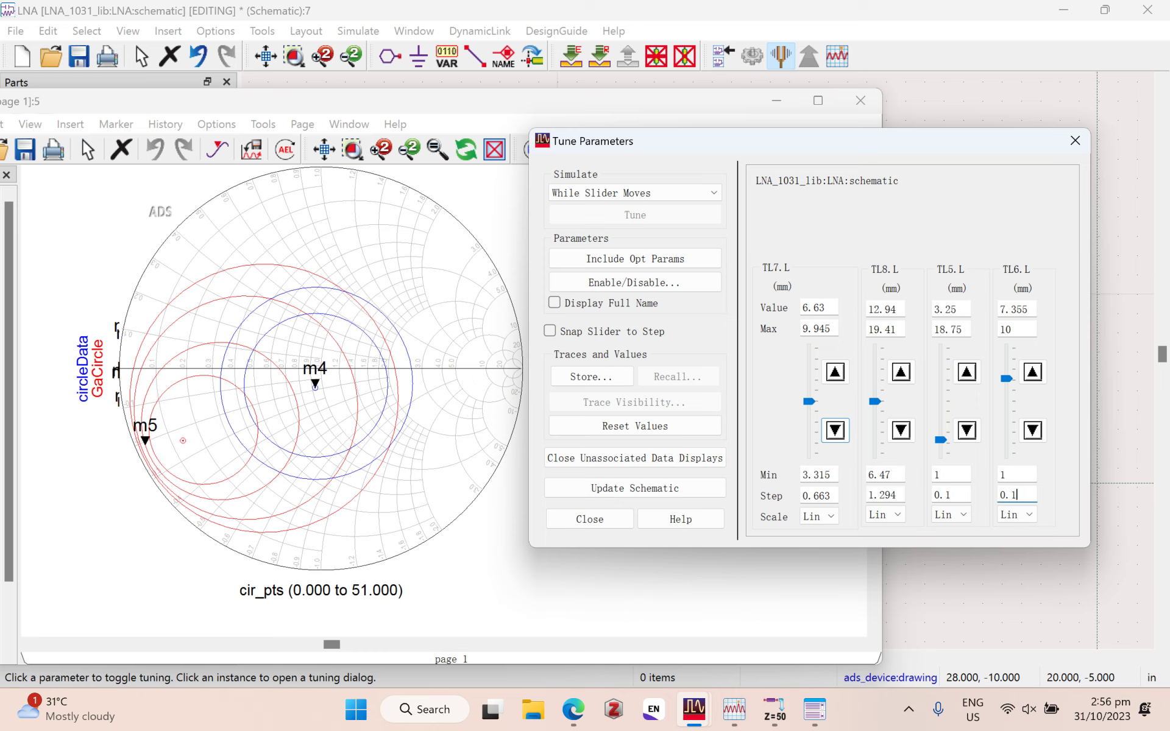
click(966, 430)
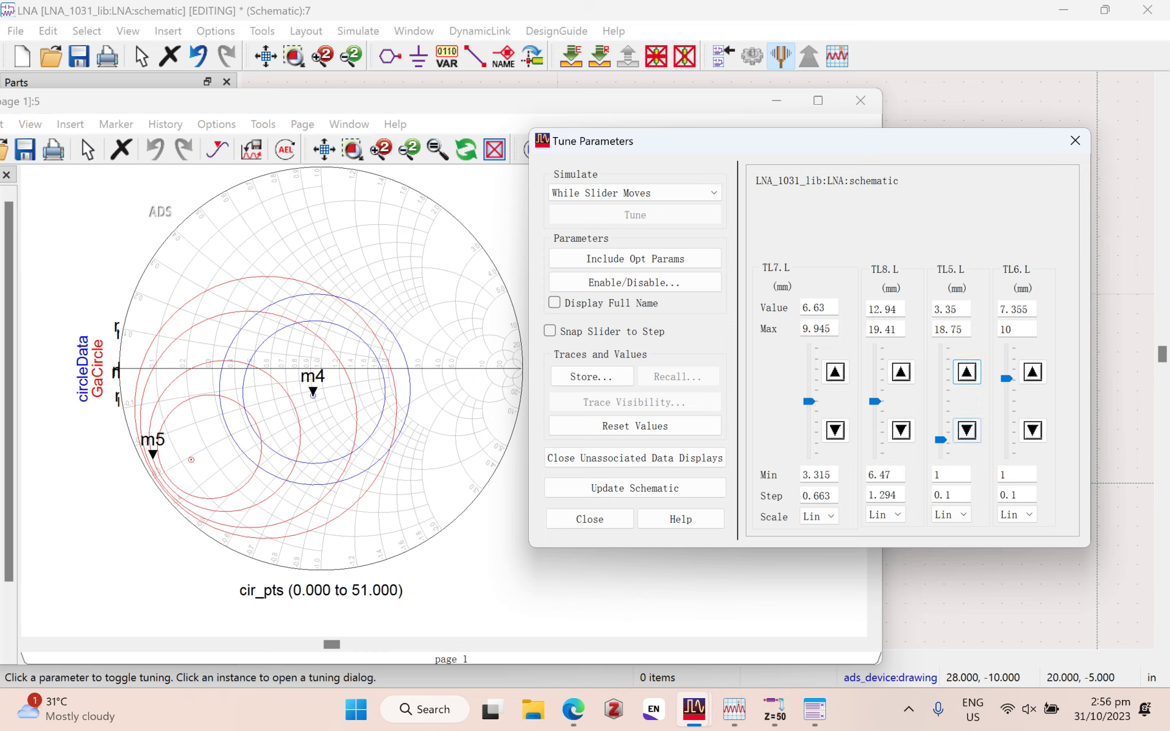
click(966, 431)
scroll(234, 450, up, 4)
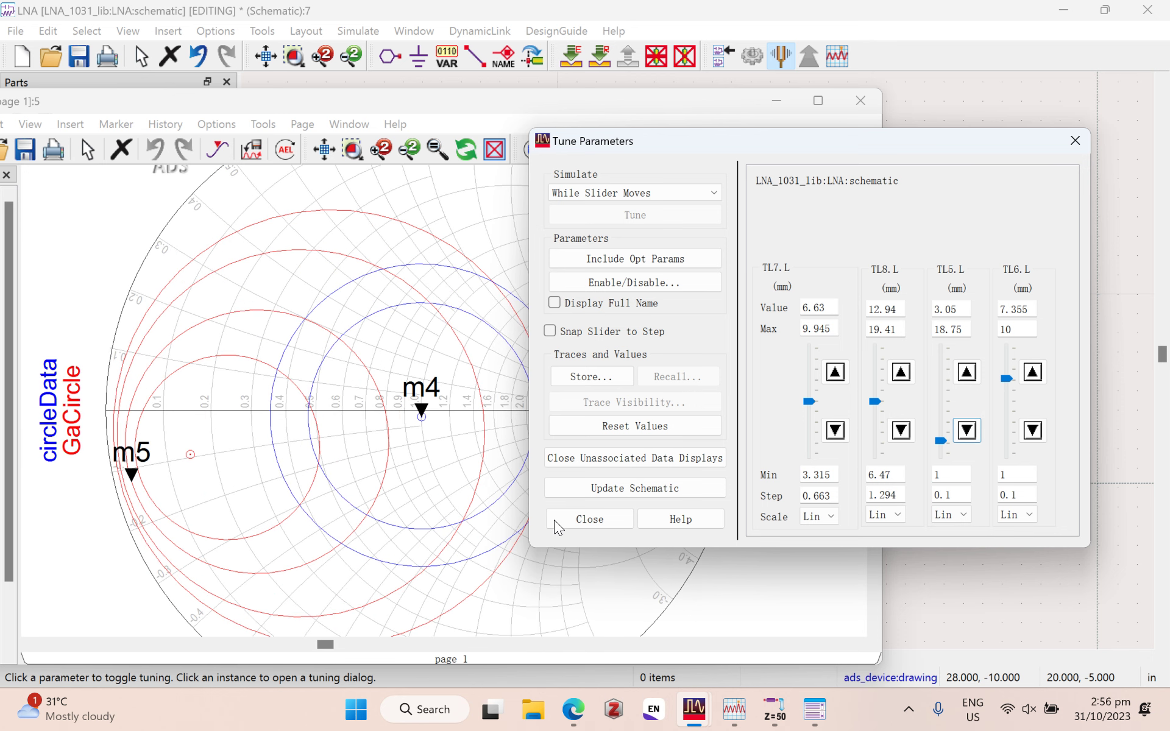
Step: Try TL5 at 2.95 mm and TL6 at 7.255 mm, returning them to 3.05 mm and 7.355 mm
click(1032, 431)
click(1032, 371)
click(966, 430)
click(1032, 372)
click(1032, 431)
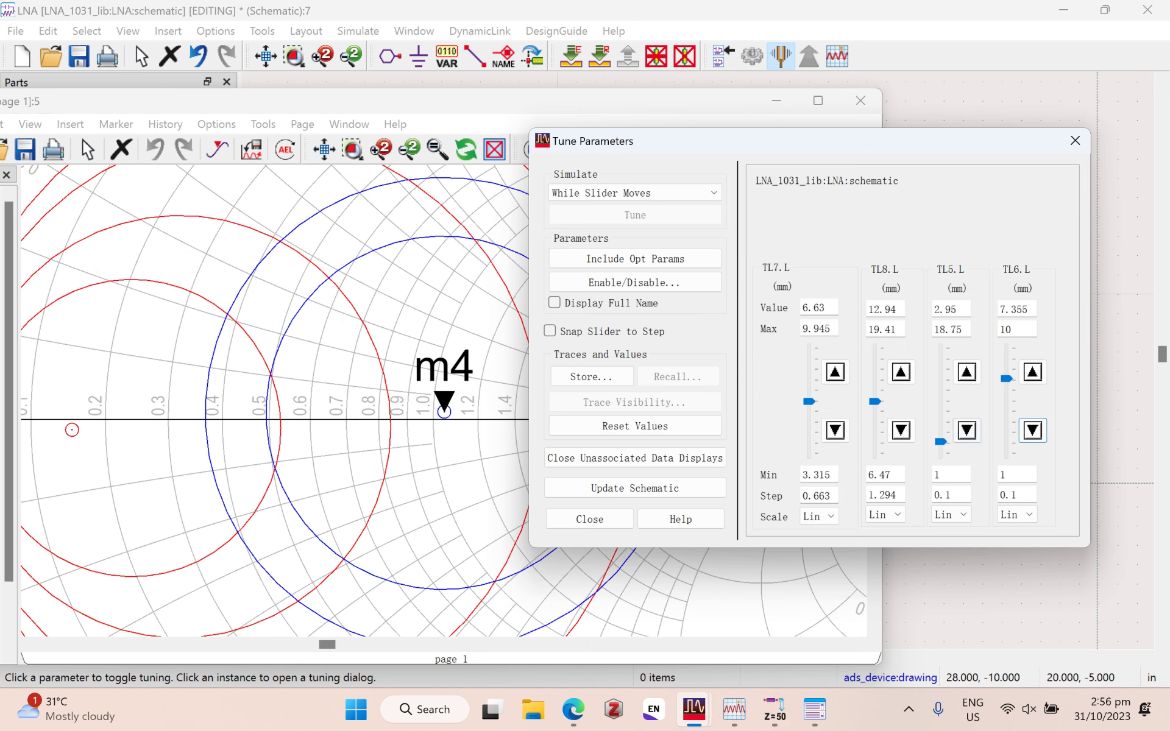
click(966, 430)
click(966, 372)
click(966, 372)
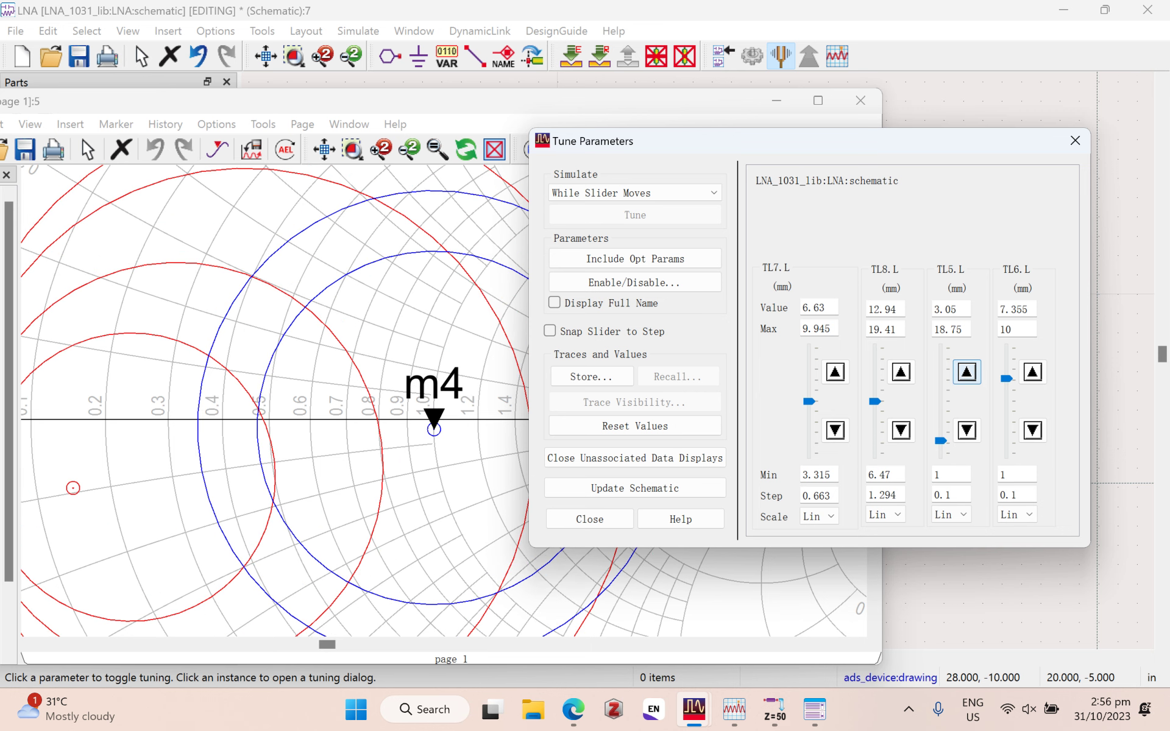
click(1032, 431)
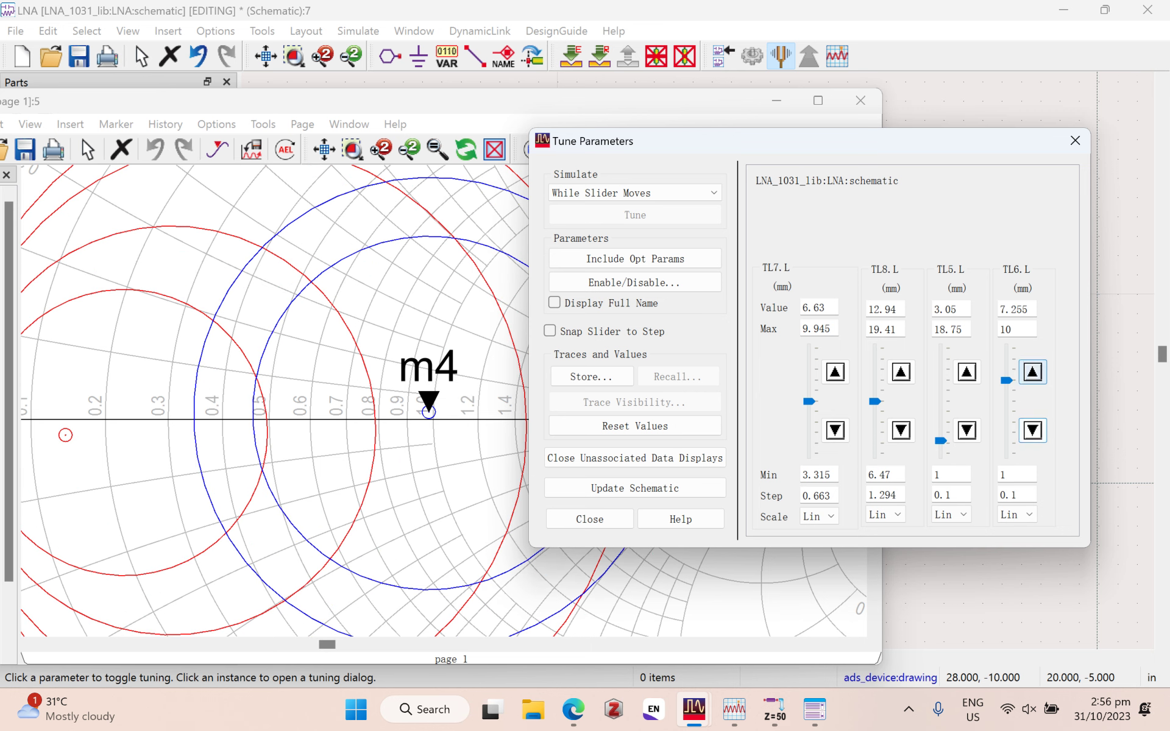
click(1032, 372)
Step: Write the tuned line lengths back to the schematic
scroll(446, 395, down, 7)
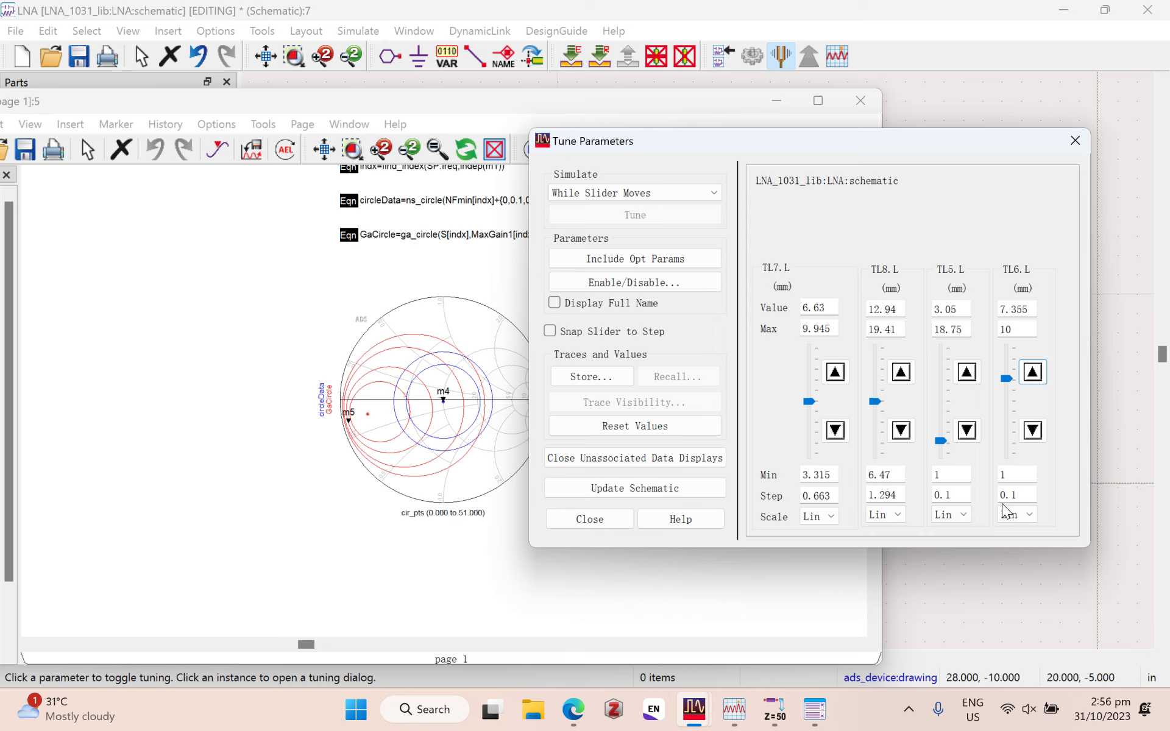
drag(662, 145, 718, 137)
click(692, 480)
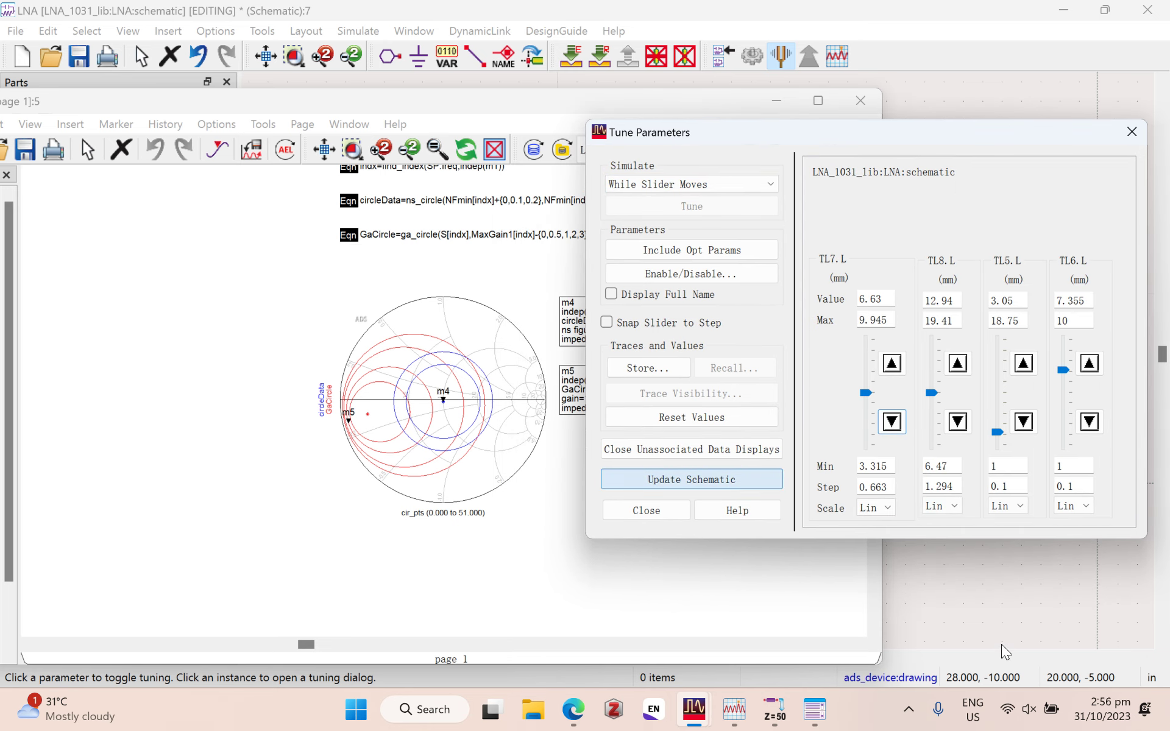
Step: Bring the S(2,2) chart into view, set TL8 to its 19.41 mm maximum and lower TL7 to its 3.315 mm minimum
drag(573, 101, 404, 98)
drag(135, 639, 218, 640)
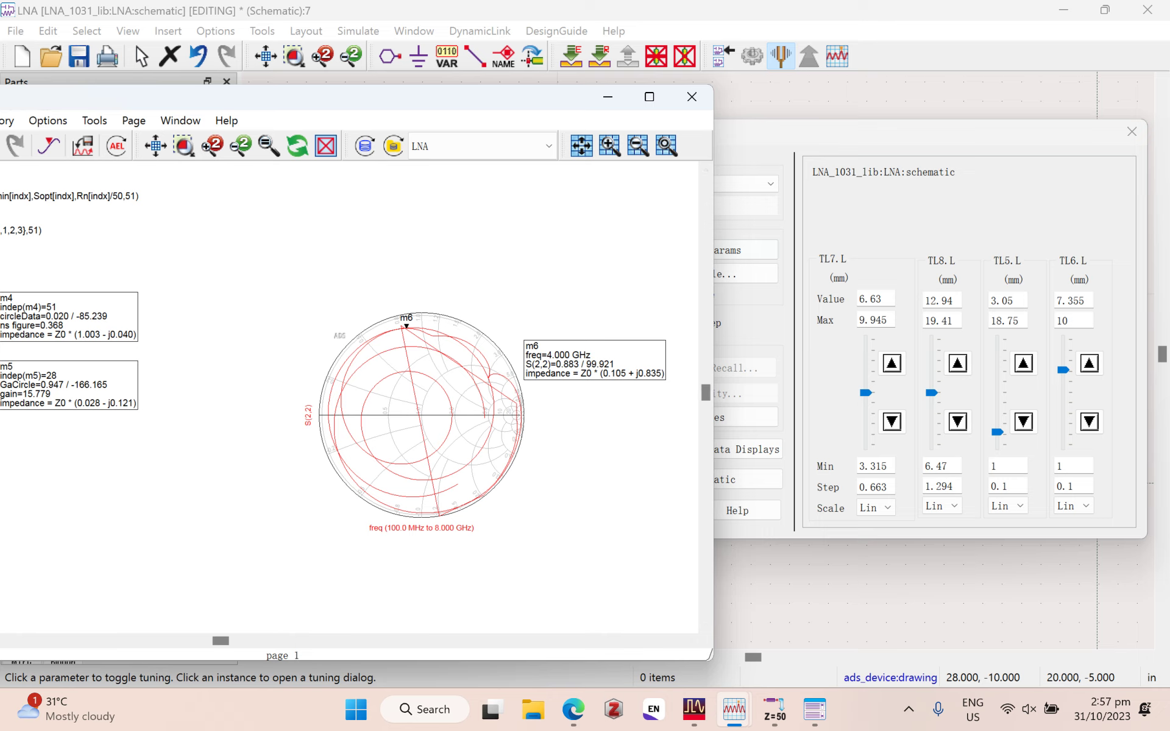
click(892, 422)
click(892, 422)
click(891, 422)
drag(931, 393, 931, 339)
click(891, 422)
click(891, 421)
Step: Raise TL7's length to 8.619 mm with TL8 held at 19.41 mm
click(891, 363)
click(892, 364)
click(891, 364)
click(892, 363)
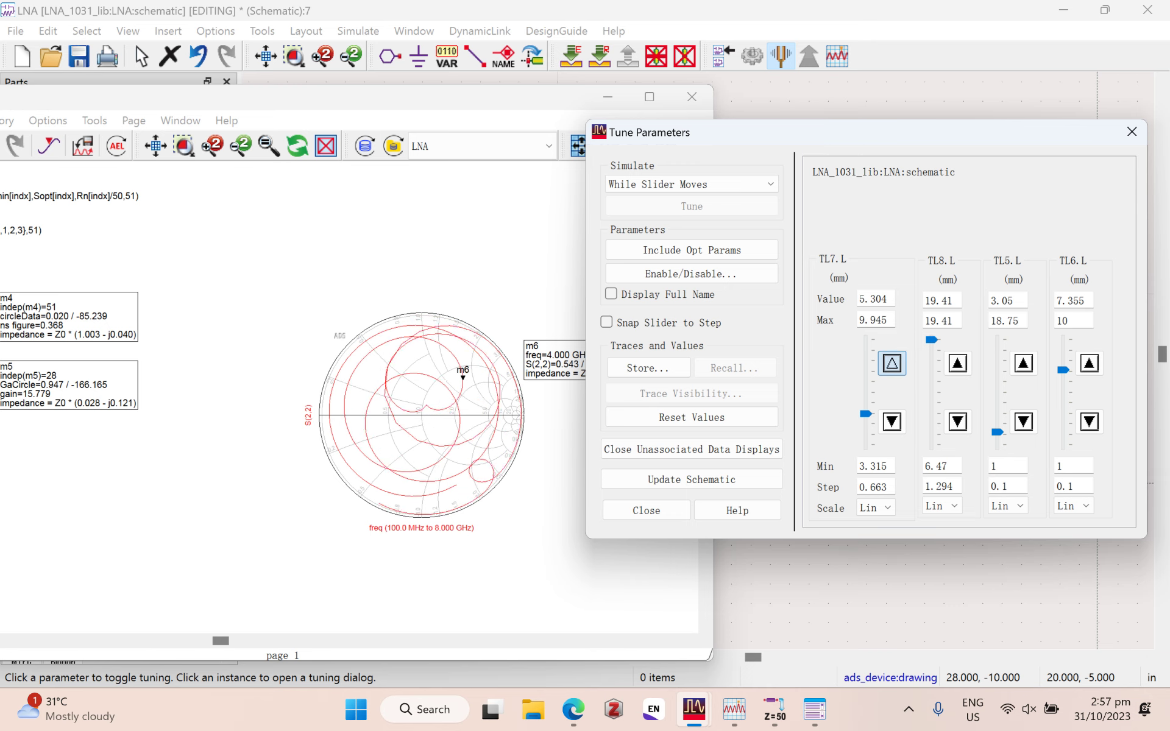
click(891, 364)
click(891, 363)
click(891, 363)
click(892, 363)
Step: Step TL8's length down to its 6.47 mm minimum
click(957, 422)
click(957, 422)
click(957, 422)
click(958, 421)
click(957, 422)
click(957, 422)
click(957, 422)
click(957, 422)
click(957, 422)
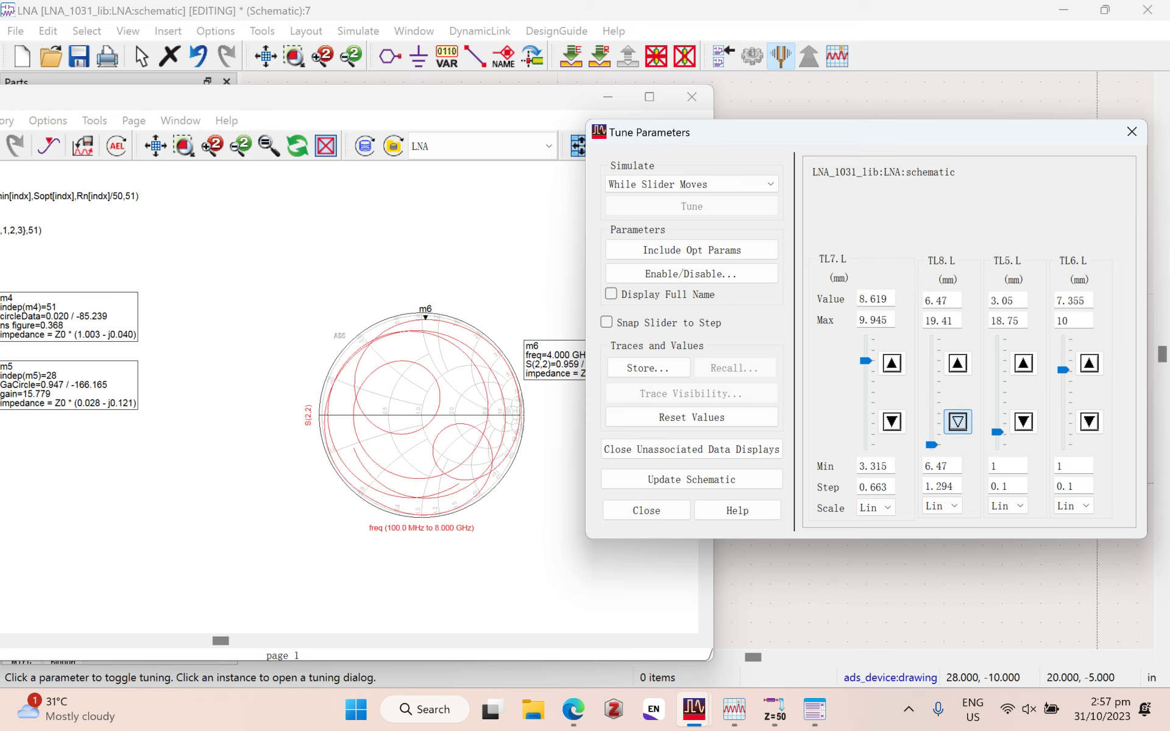
Step: Raise TL8's length back to its 19.41 mm maximum and reduce TL7 to 7.956 mm
click(957, 363)
click(957, 363)
click(957, 363)
click(958, 363)
click(957, 363)
click(957, 363)
click(957, 363)
click(957, 363)
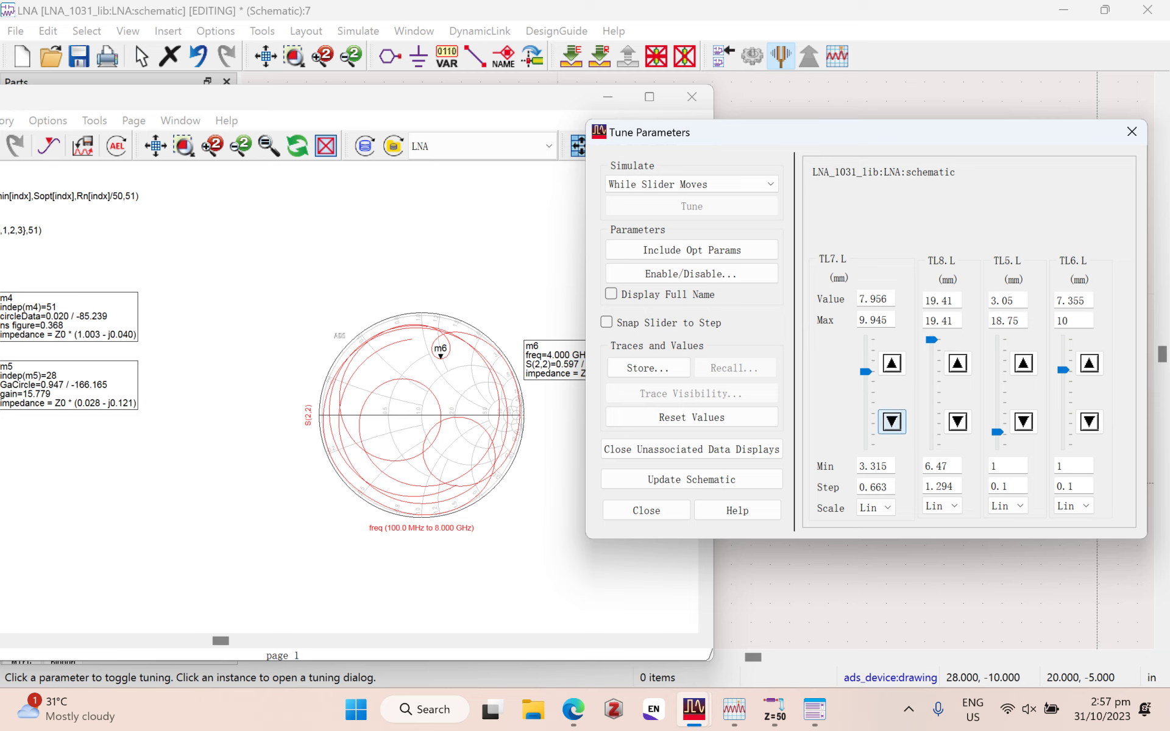